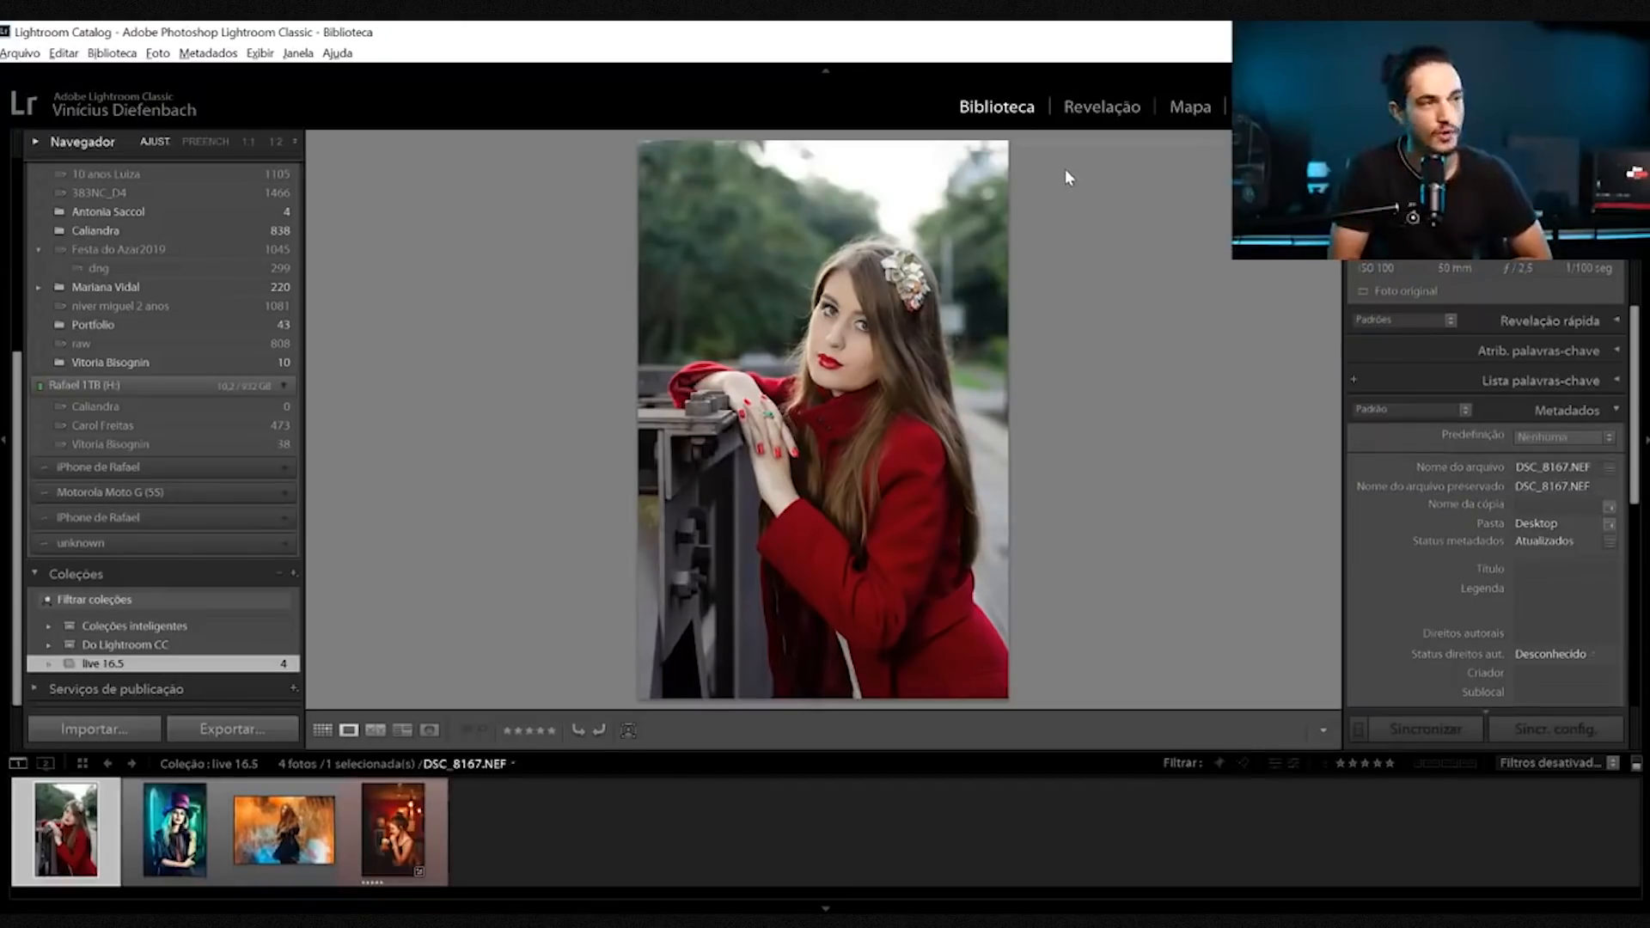
Open the purple top-hat portrait from the Lightroom collection in Photoshop for editing
key(d)
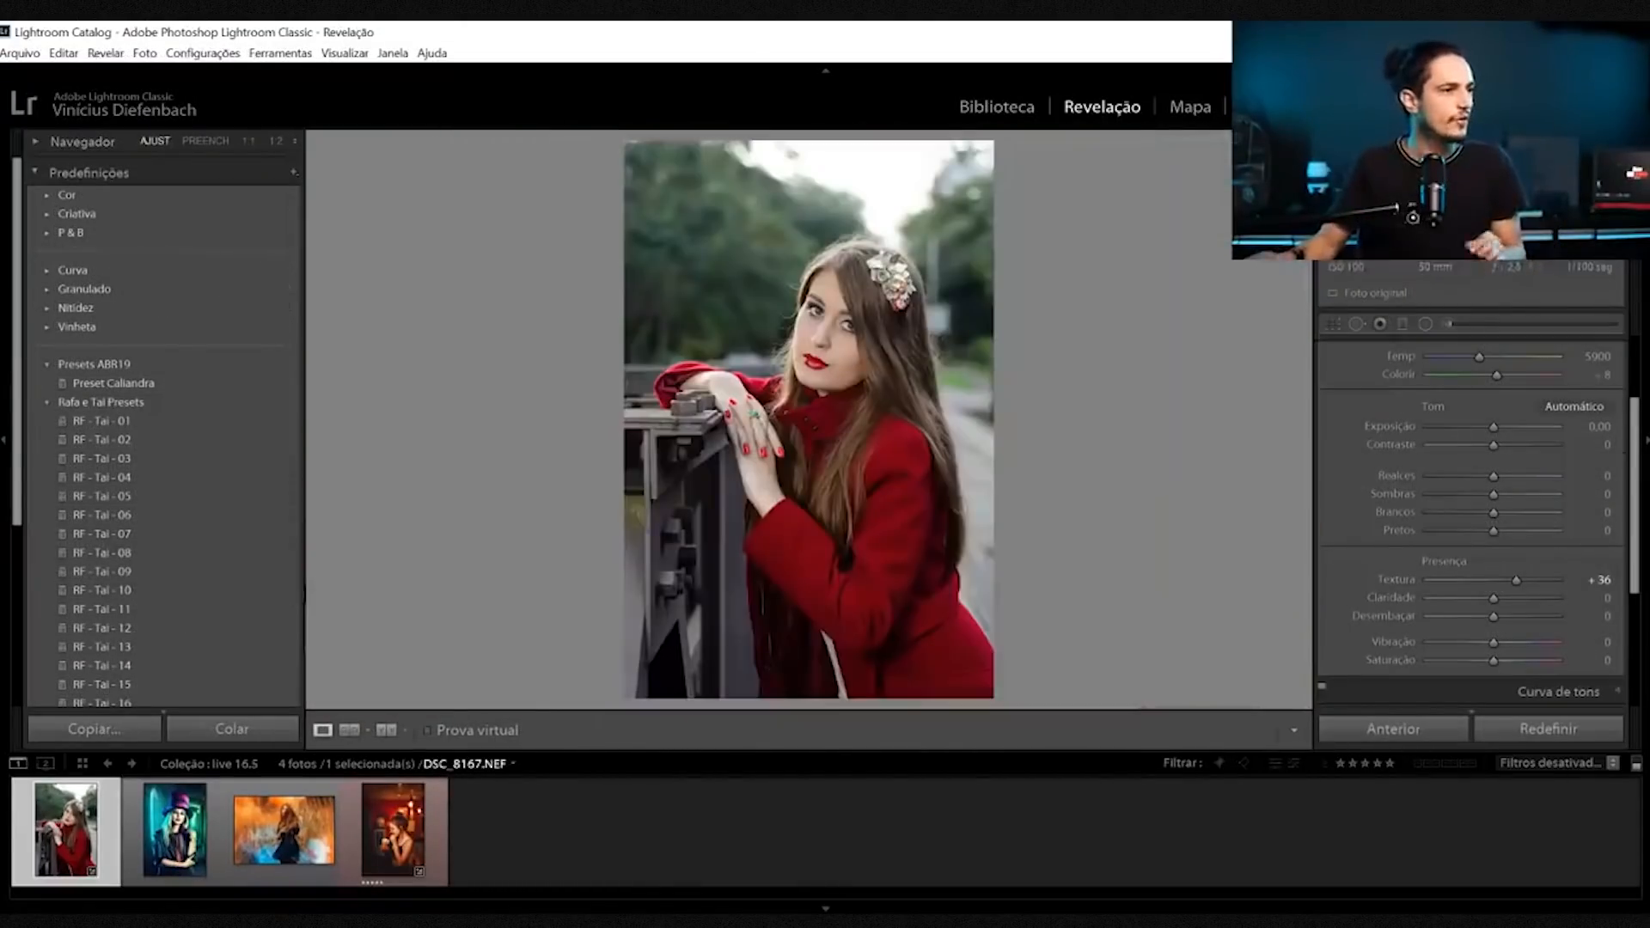
right_click(174, 860)
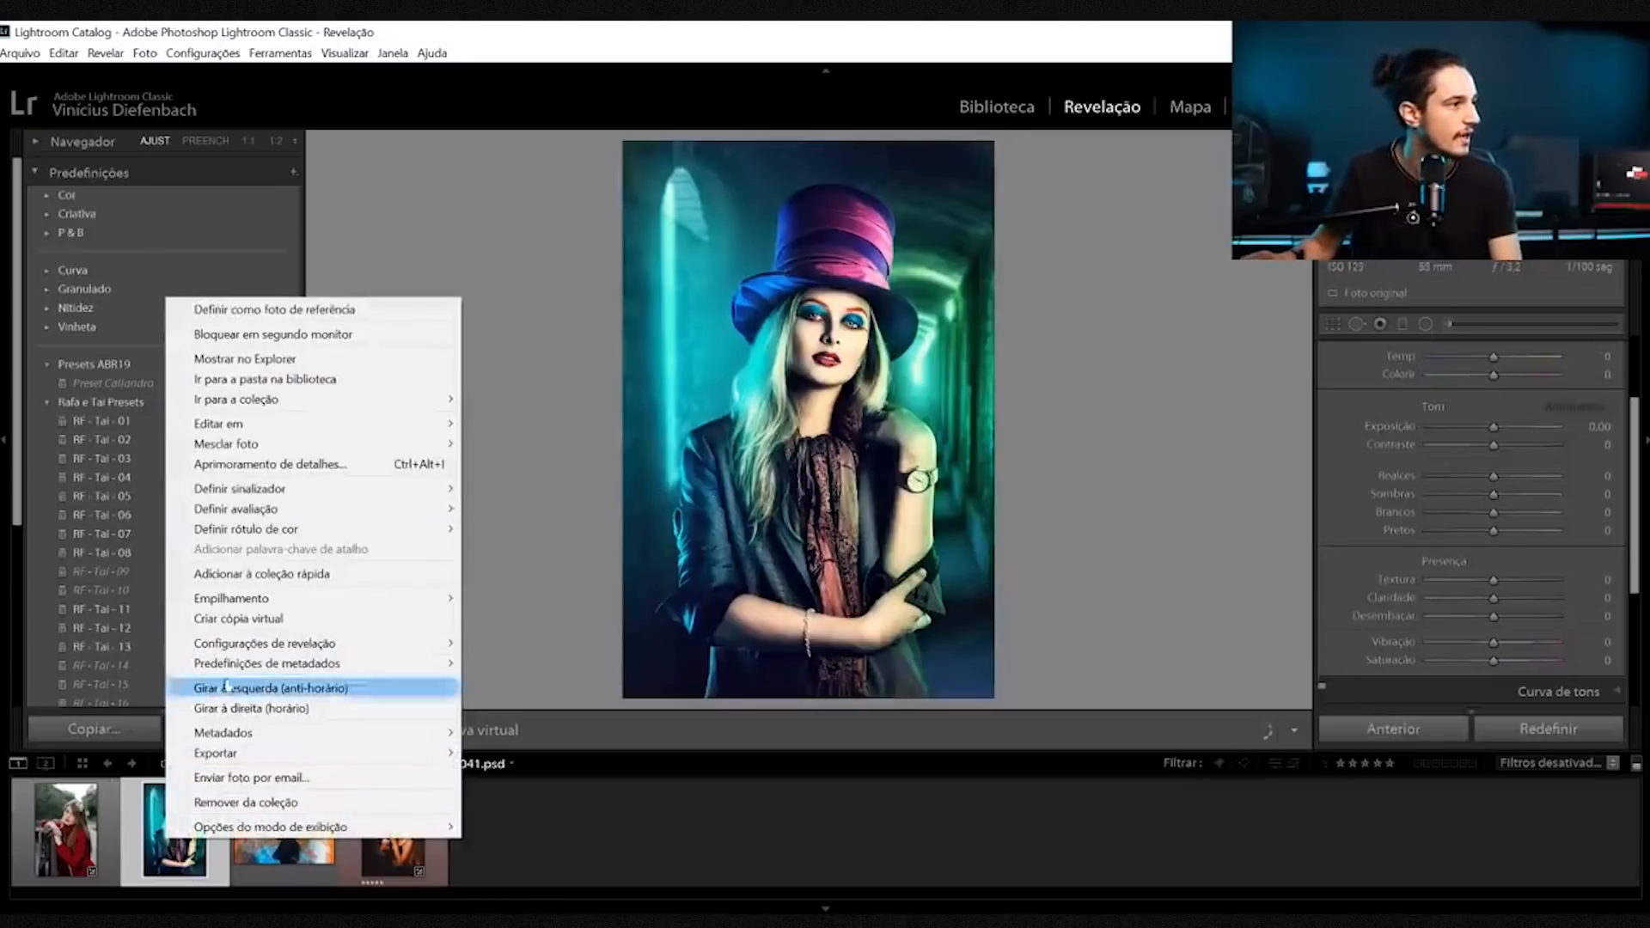
mouse_move(198, 597)
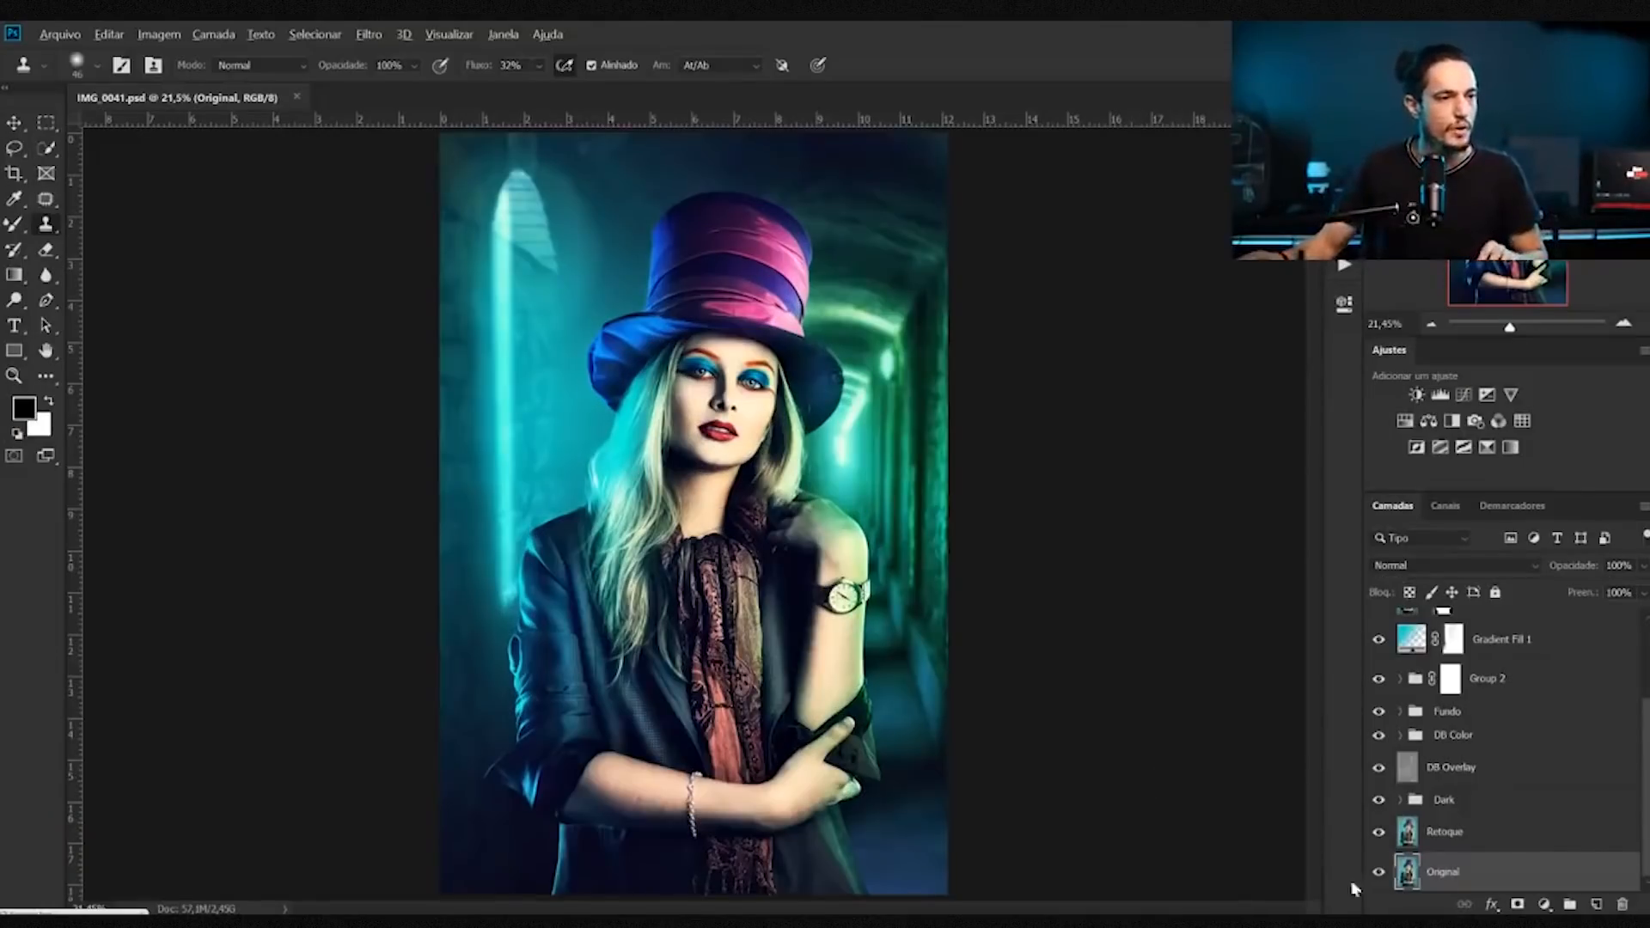
Hide every layer except Original and examine the unedited portrait's hair, face and arms up close
alt+click(1378, 873)
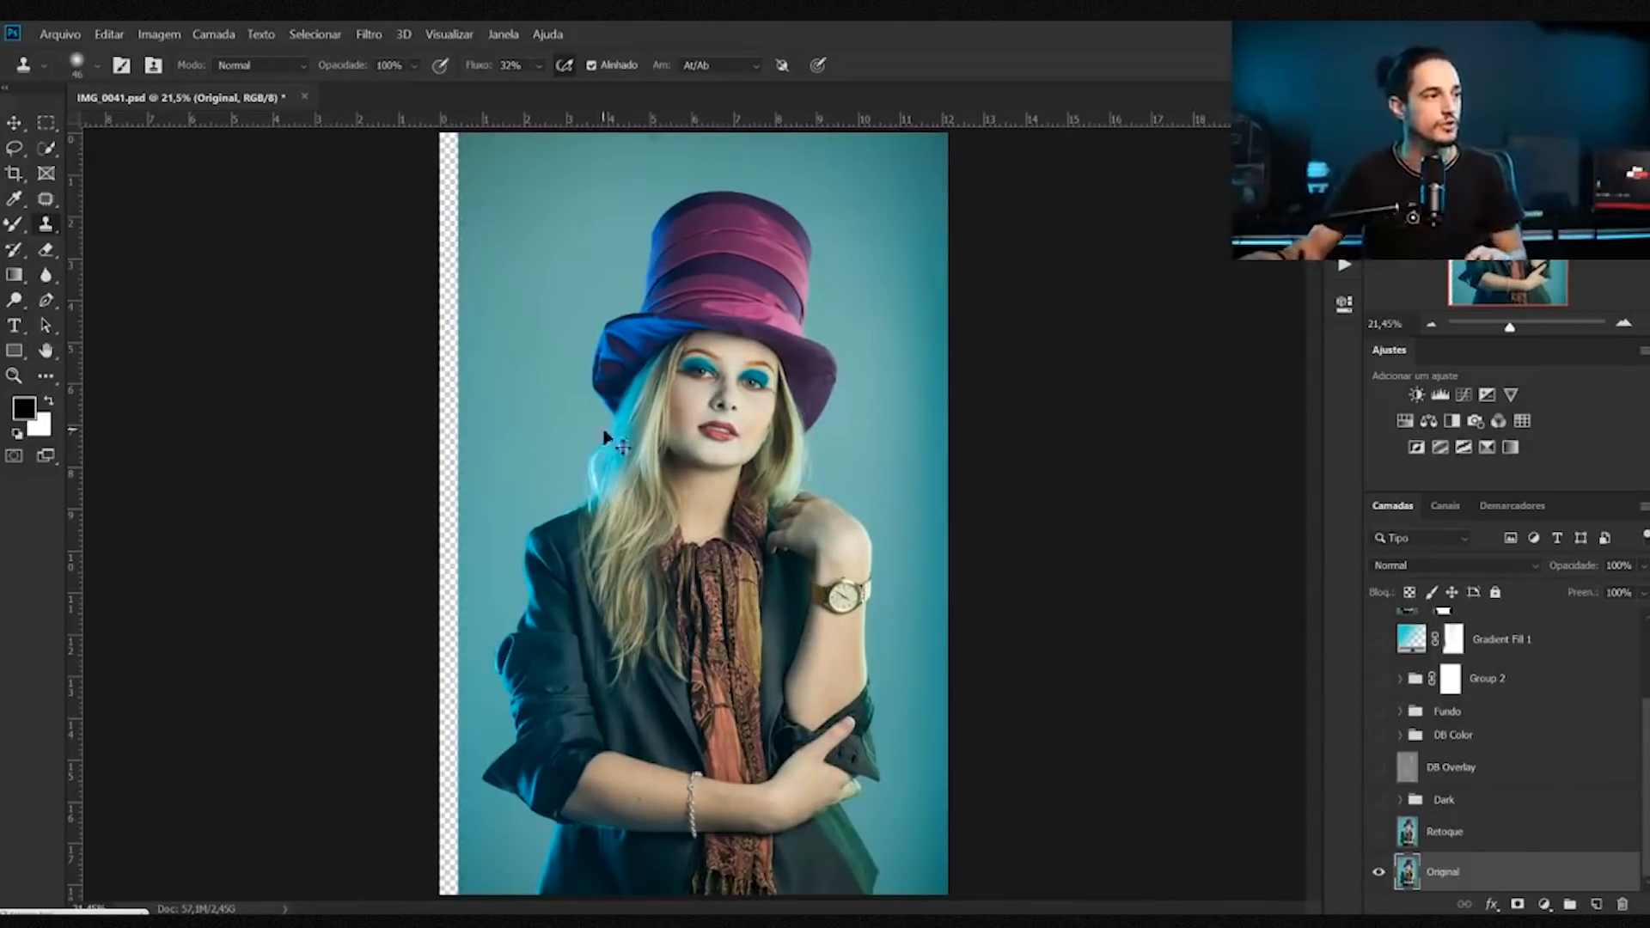
scroll(608, 441, up, 5)
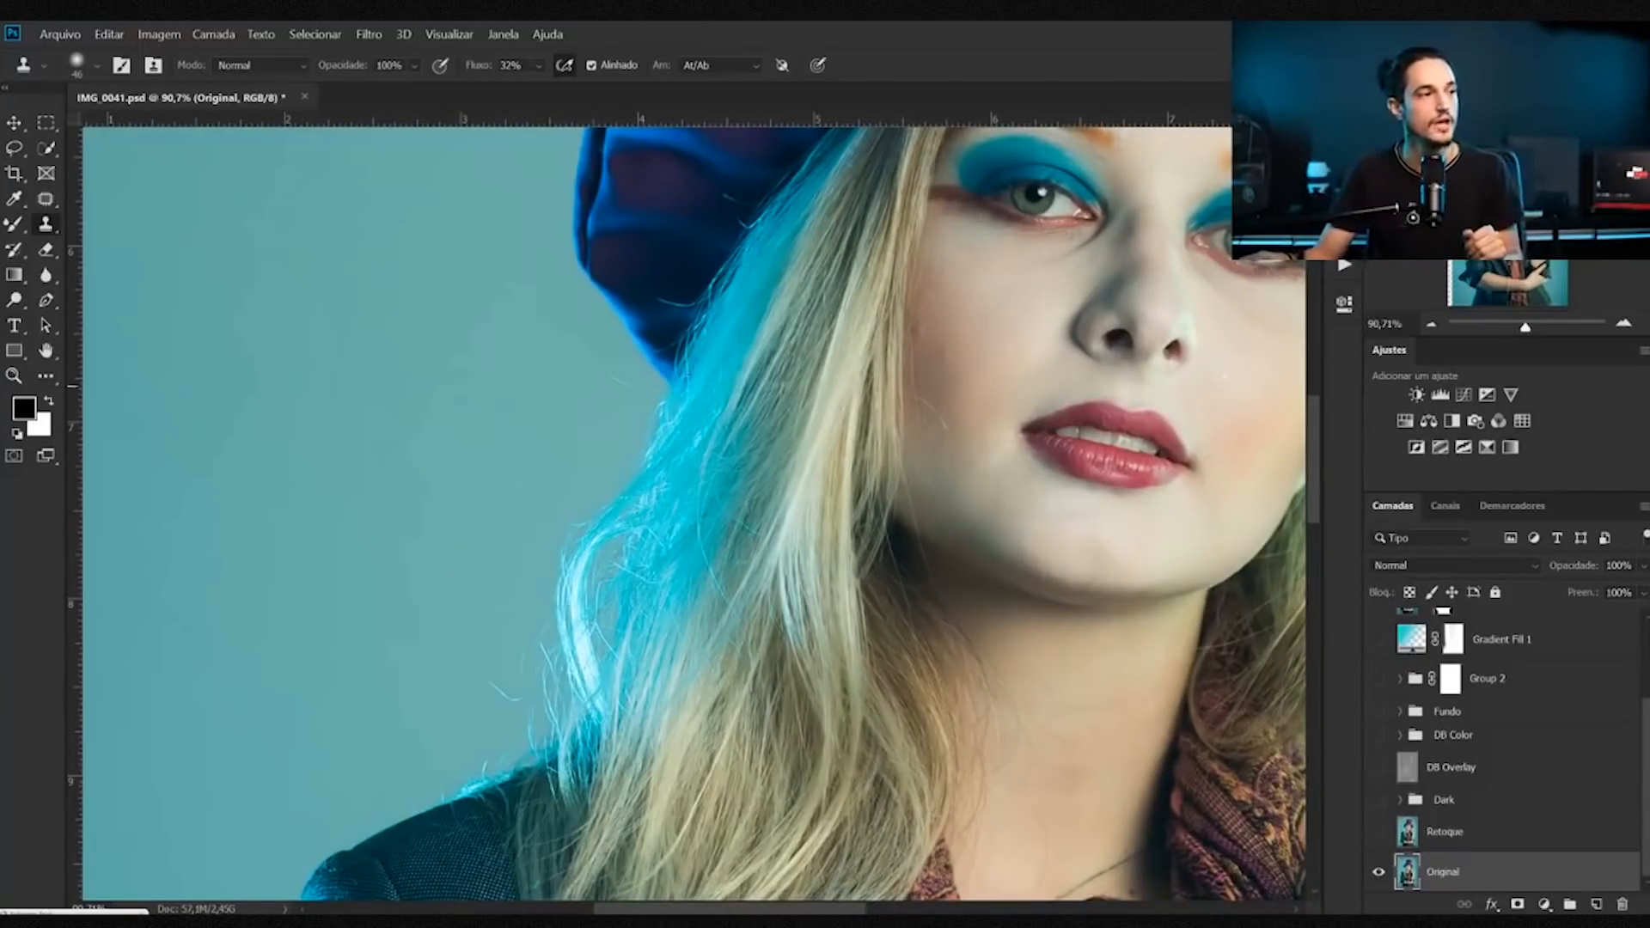
scroll(736, 525, down, 5)
scroll(803, 283, up, 6)
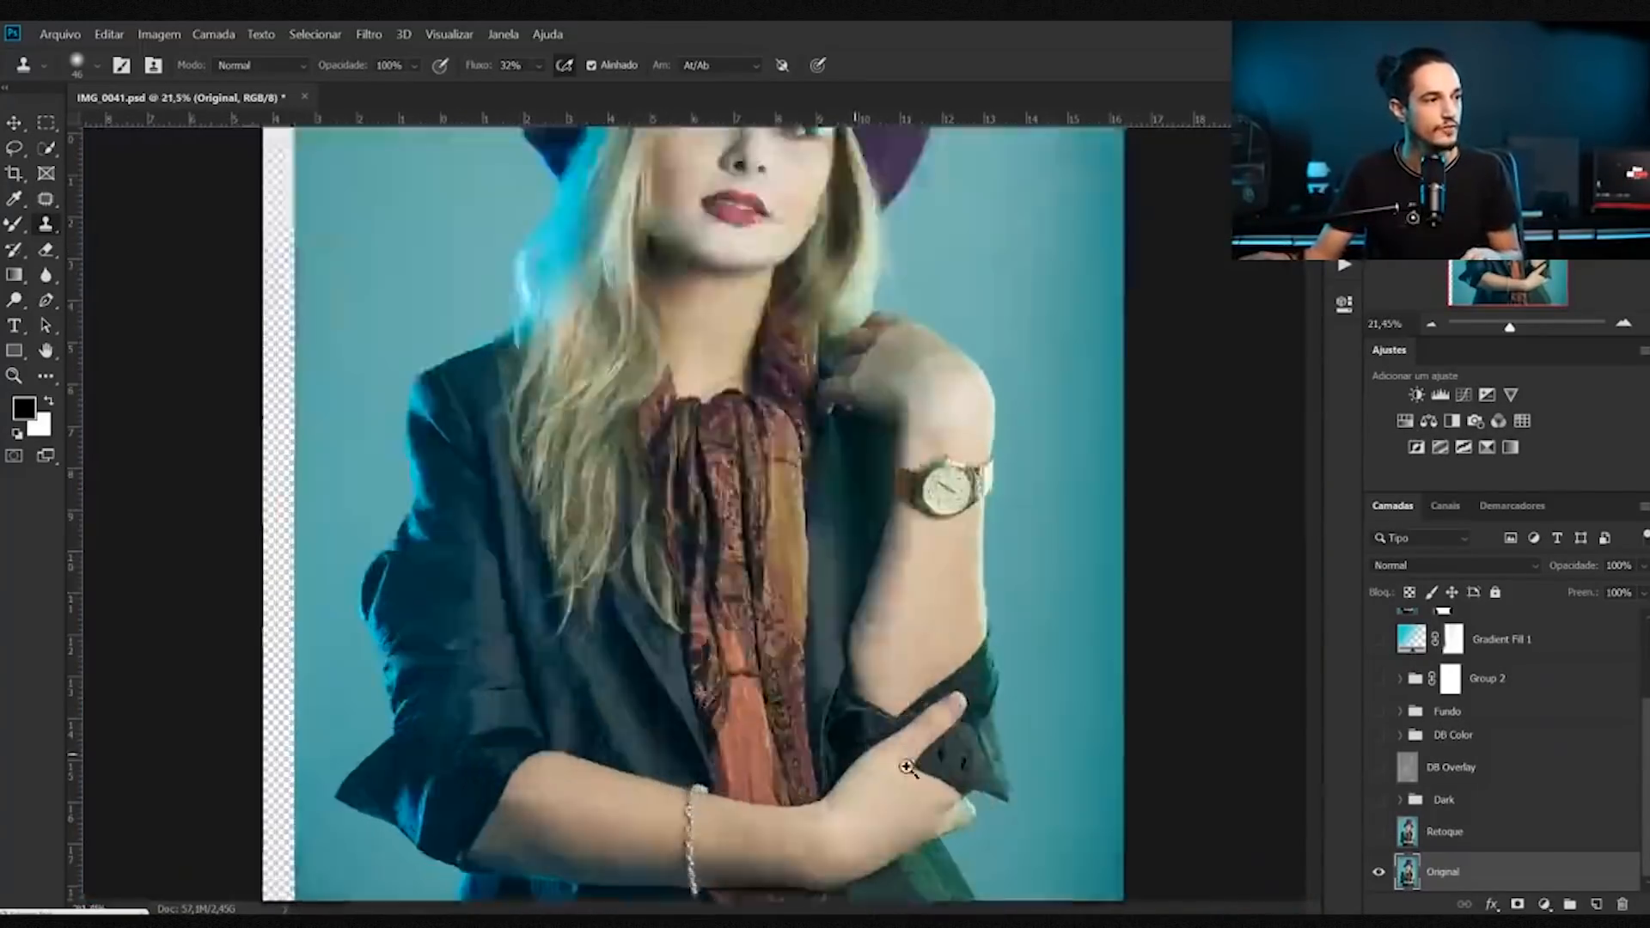
scroll(824, 585, down, 8)
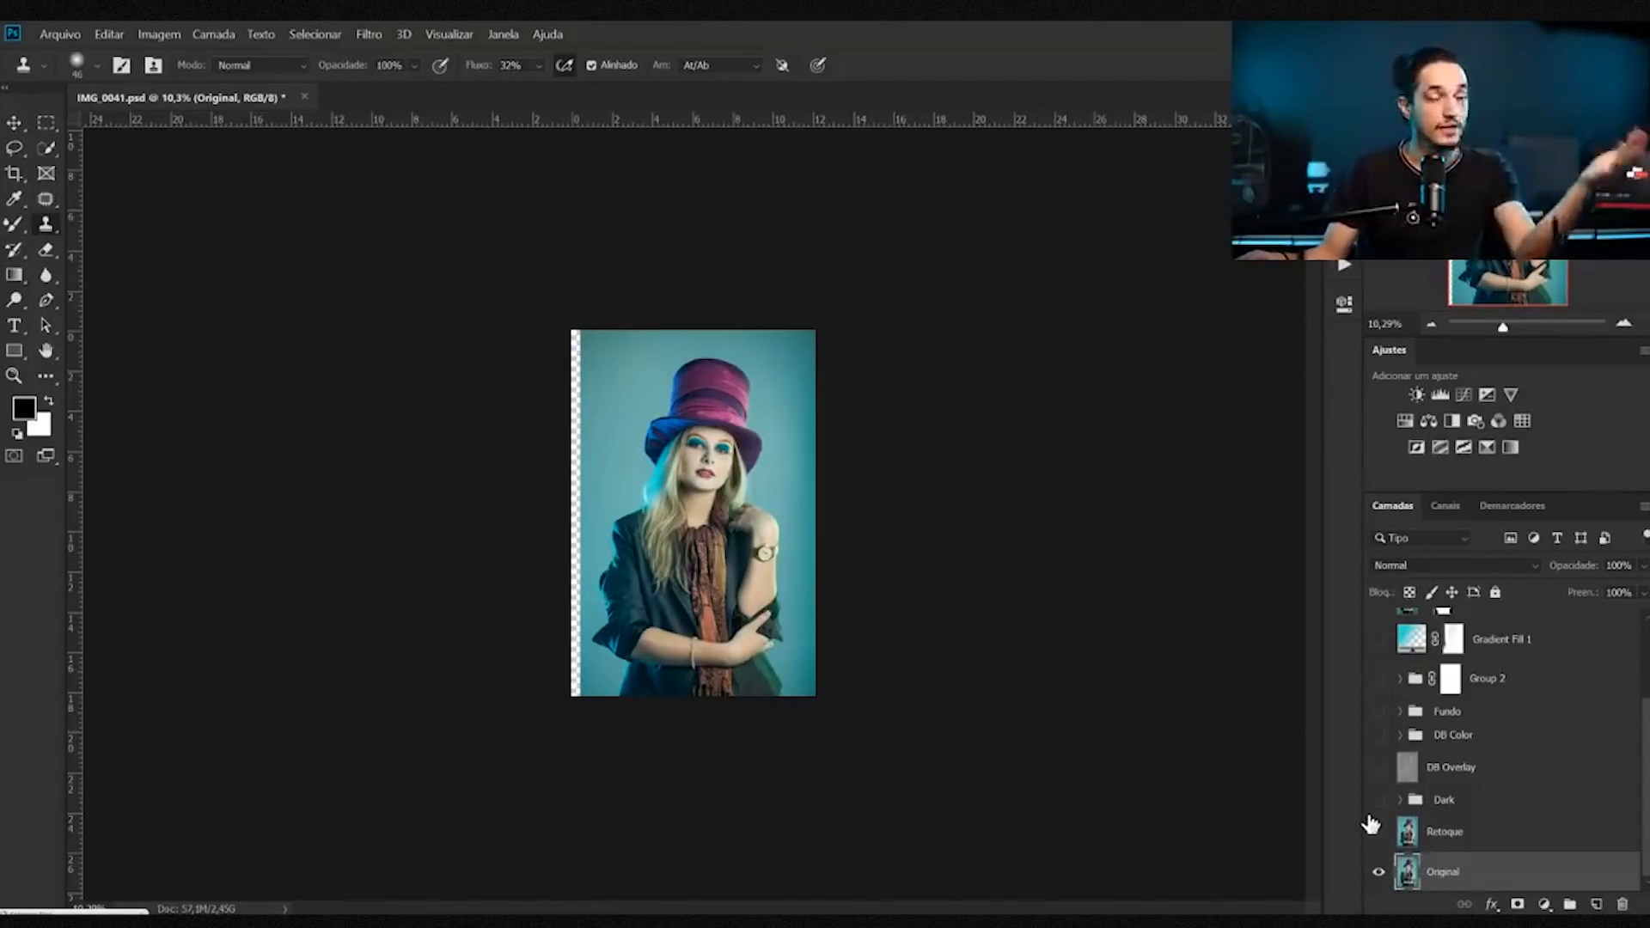
Show the Retoque layer and compare it with Original around the face and hat by toggling its visibility
click(1379, 832)
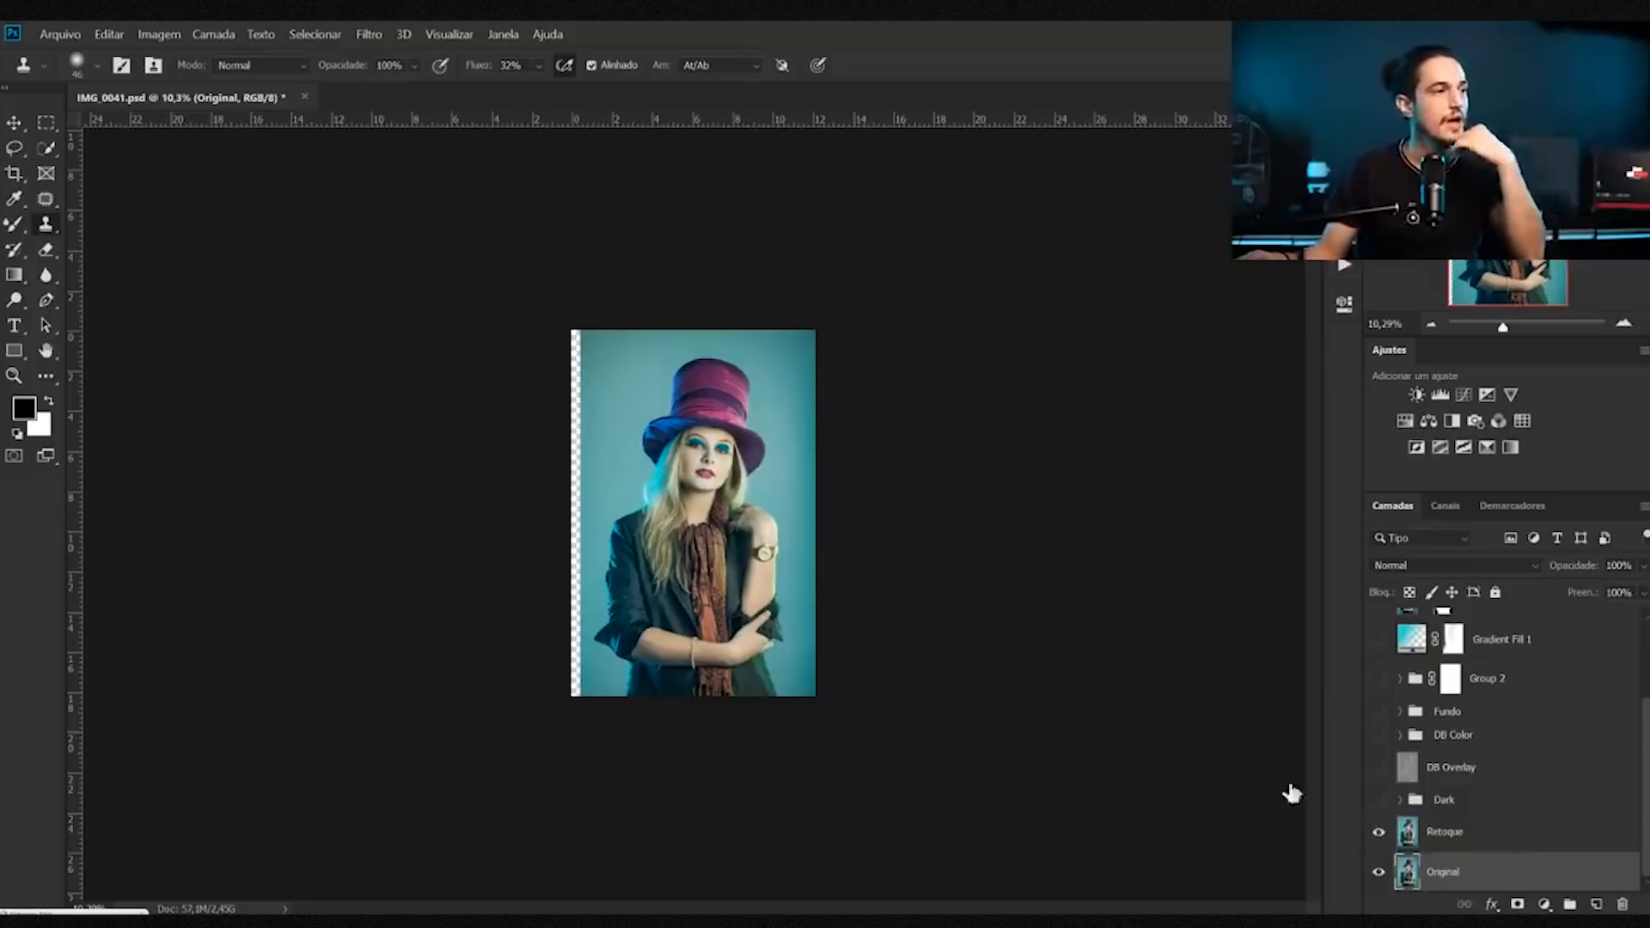
drag(757, 483, 827, 503)
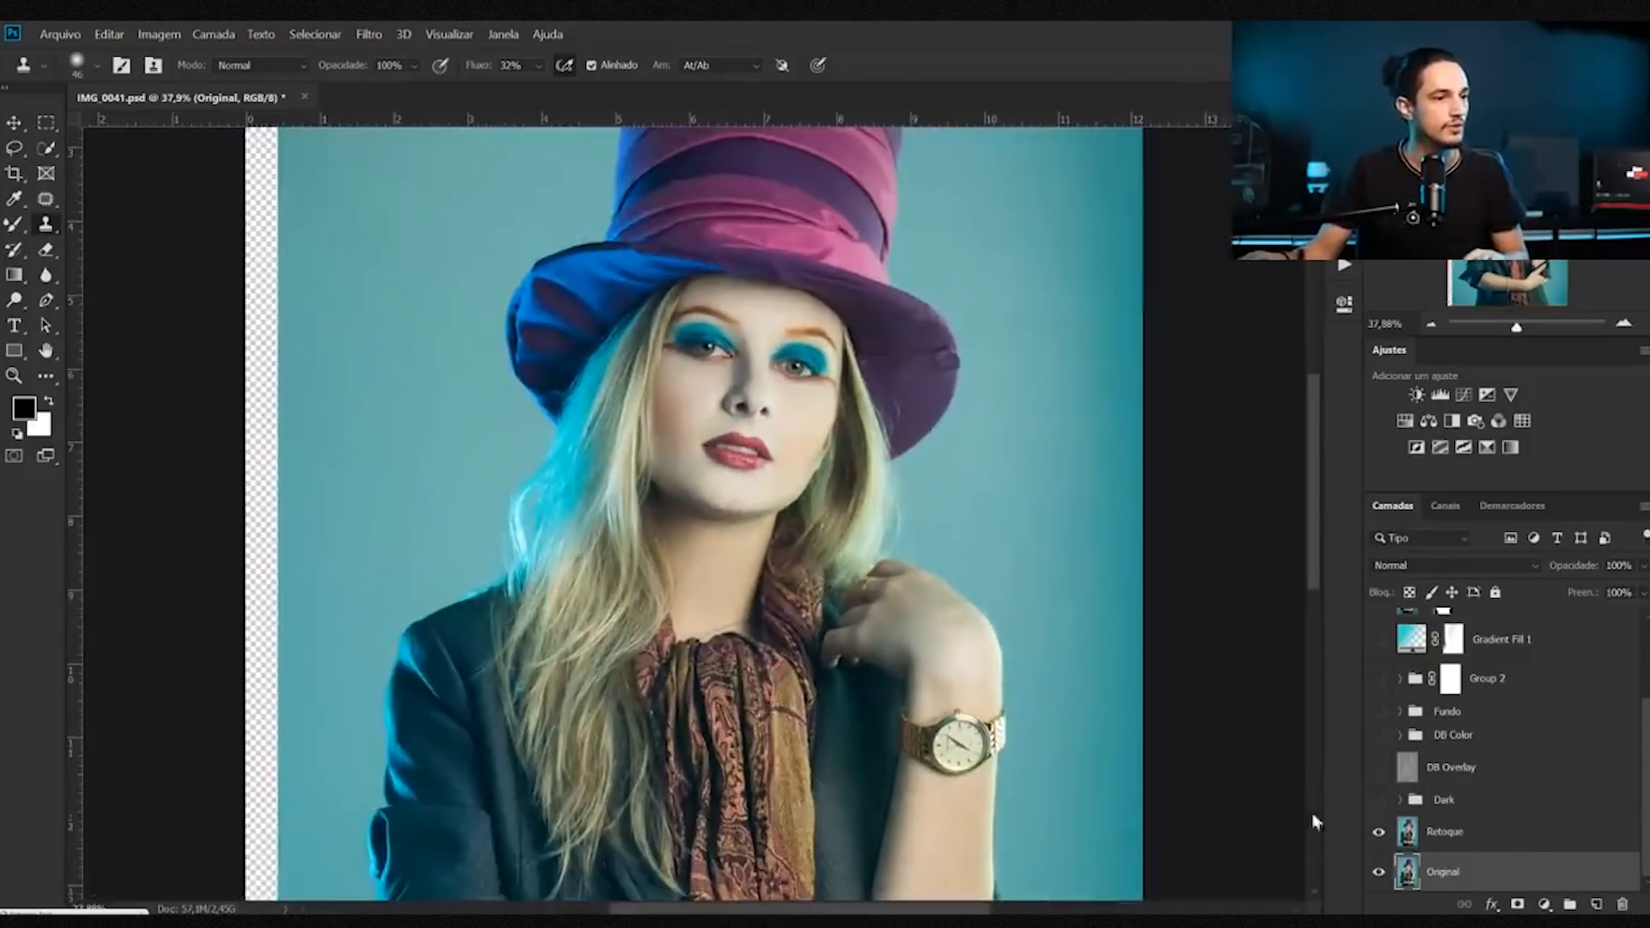
click(1378, 832)
click(1378, 832)
click(1378, 832)
click(1379, 835)
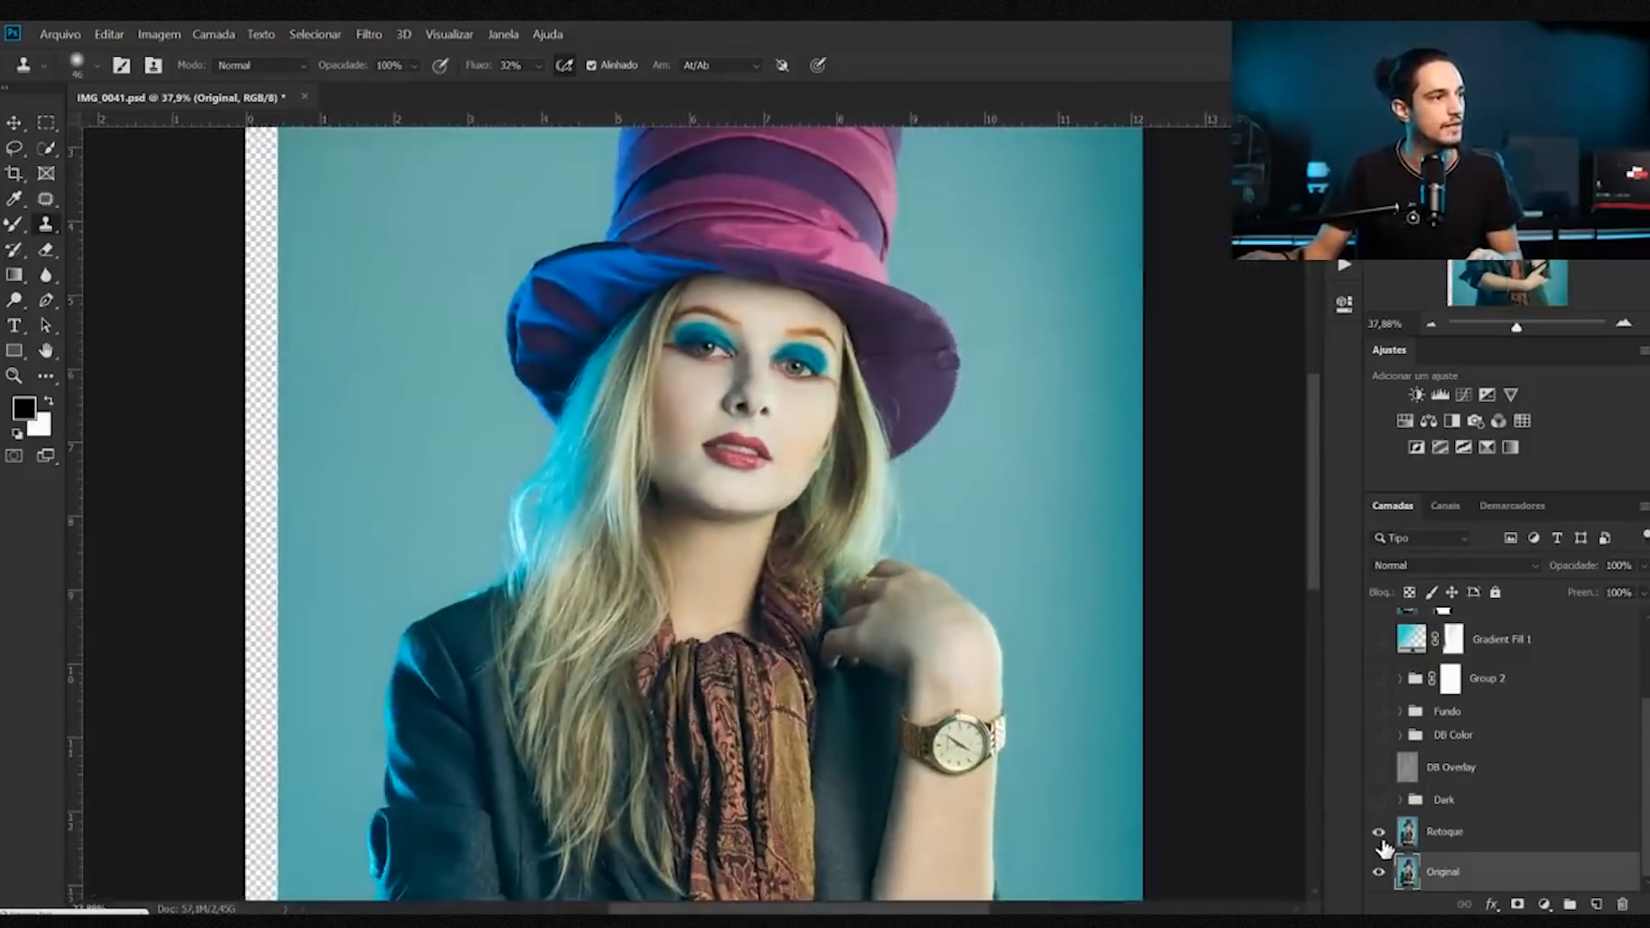
drag(819, 535, 887, 697)
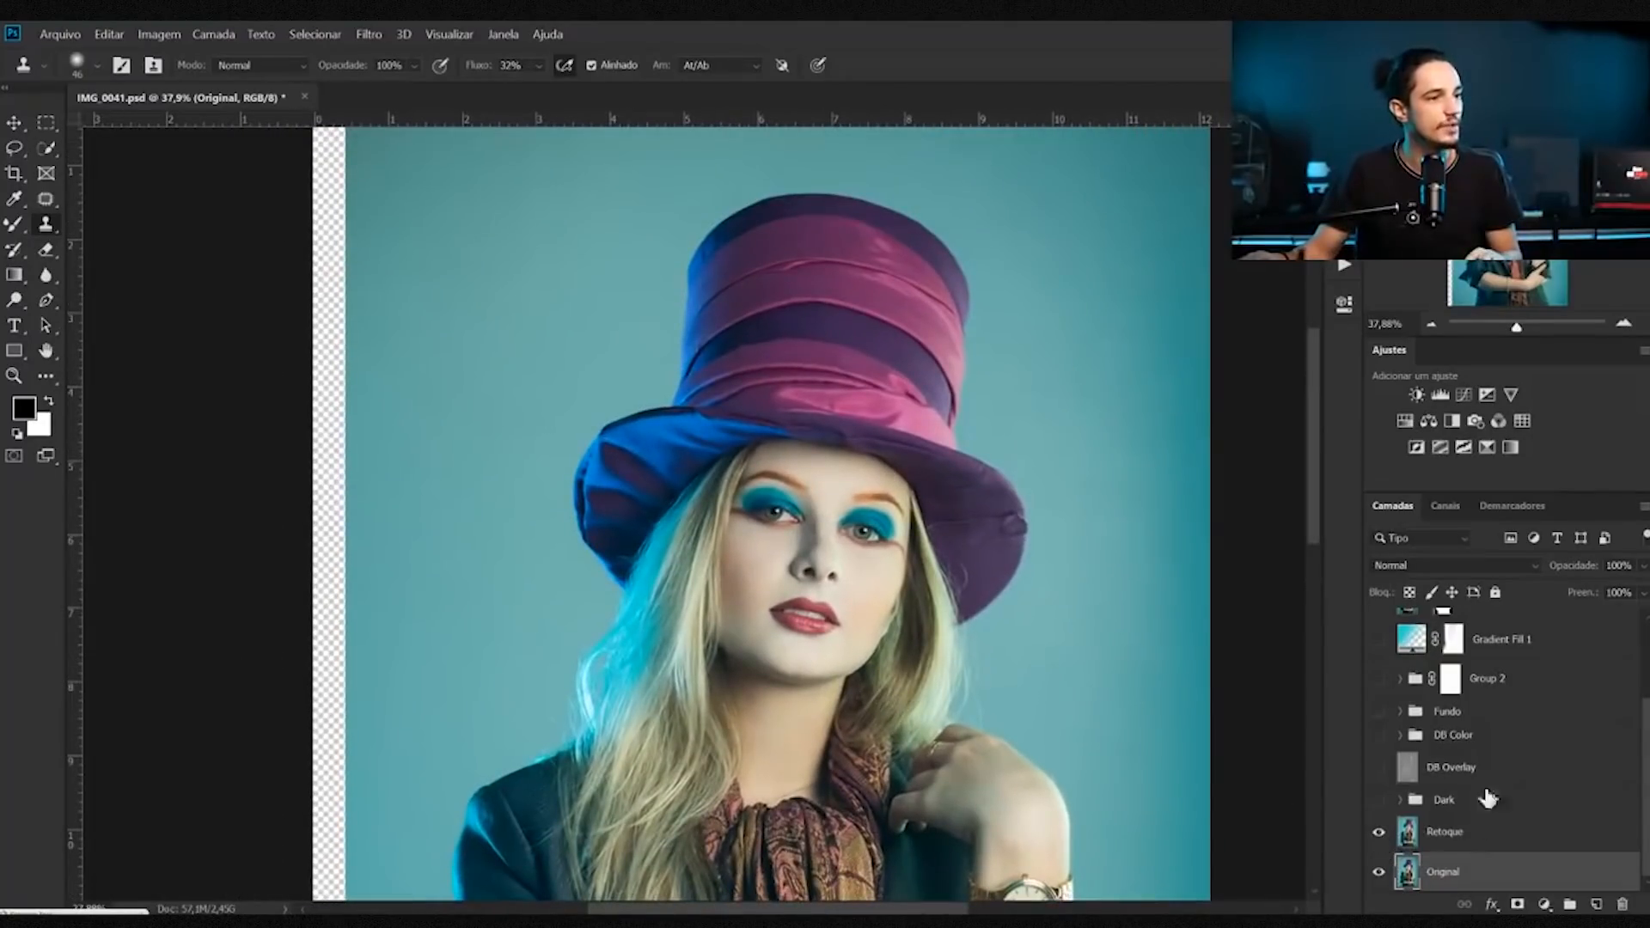
click(1378, 831)
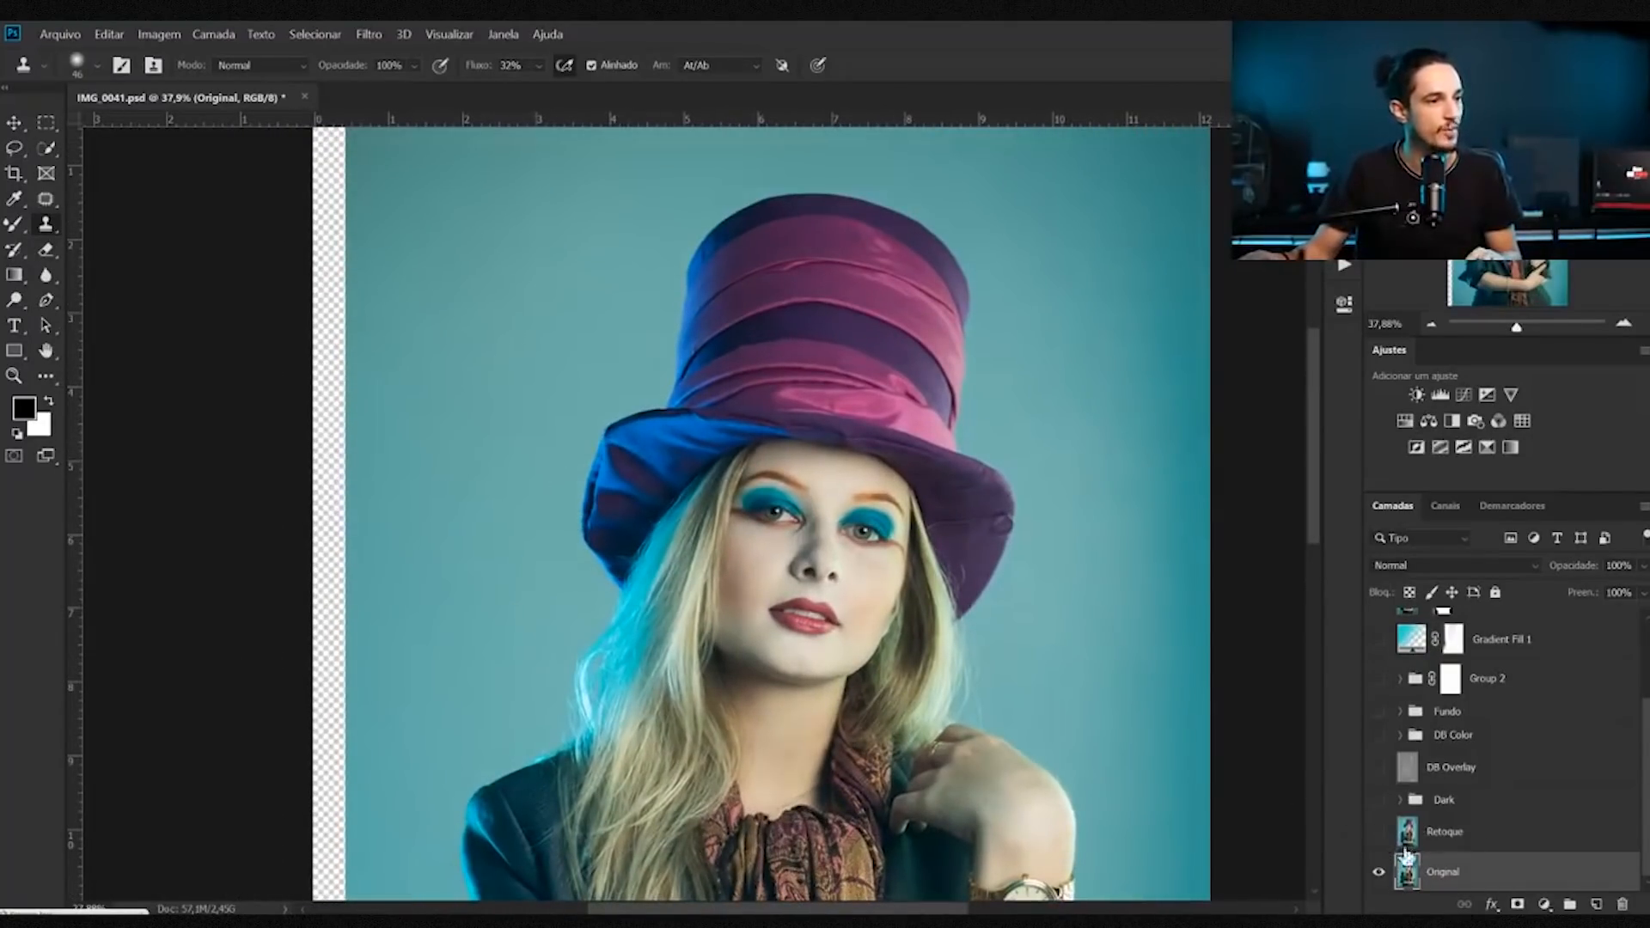
click(1379, 832)
scroll(773, 602, down, 3)
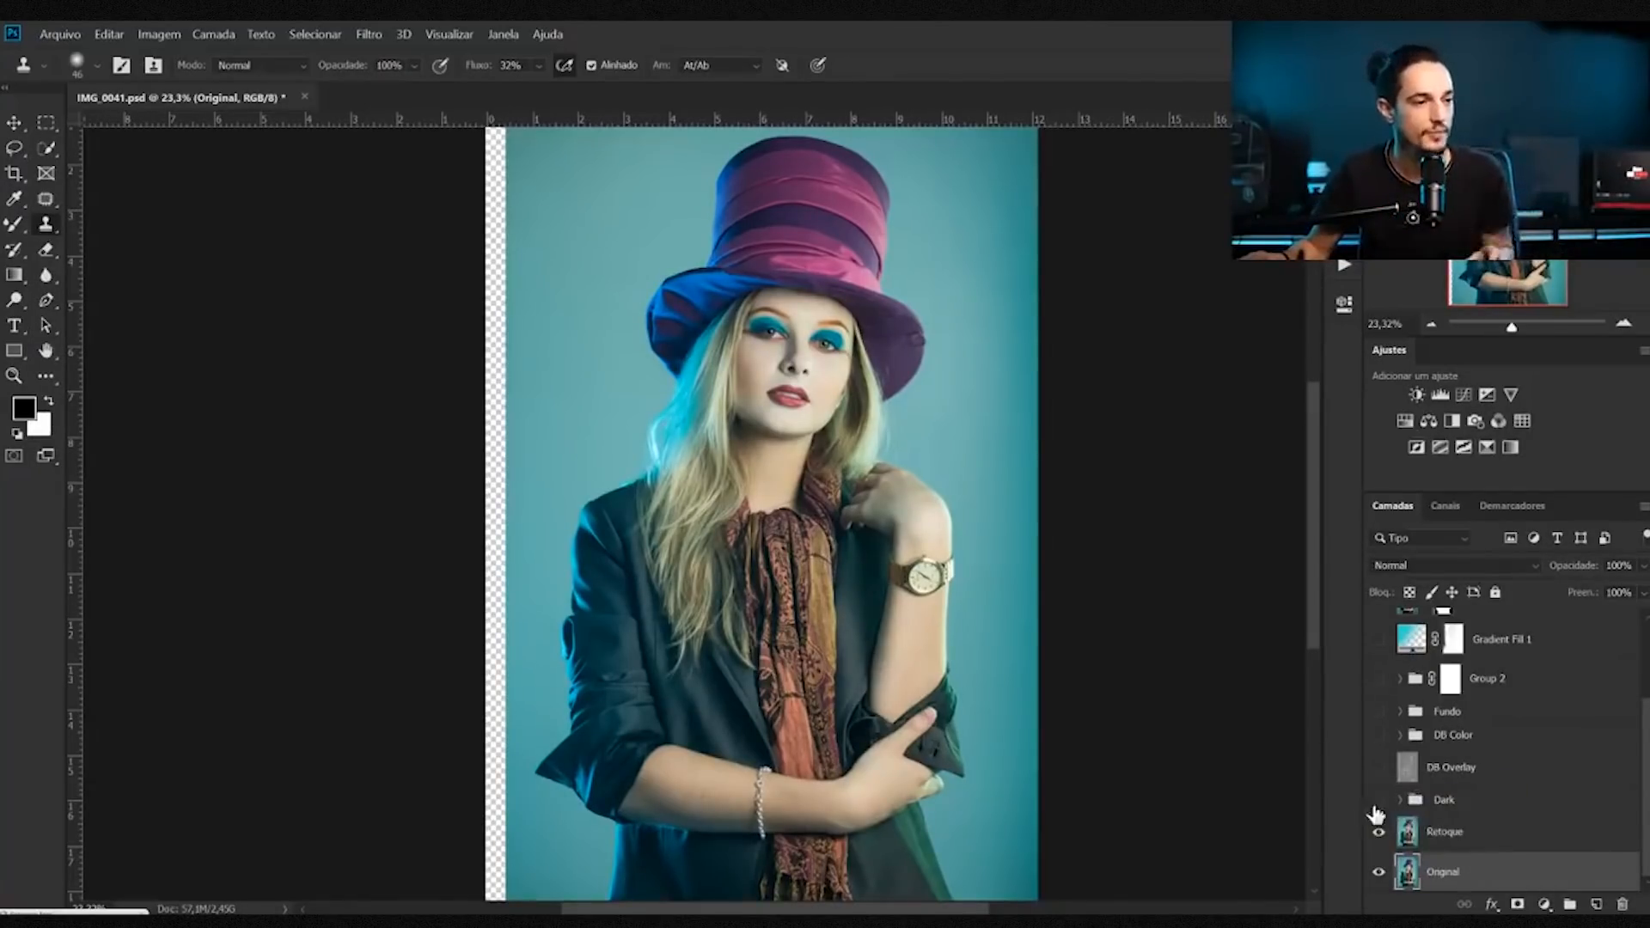
Group all layers from Dark up to Final into one hidden group, then select the Retoque layer
click(1379, 801)
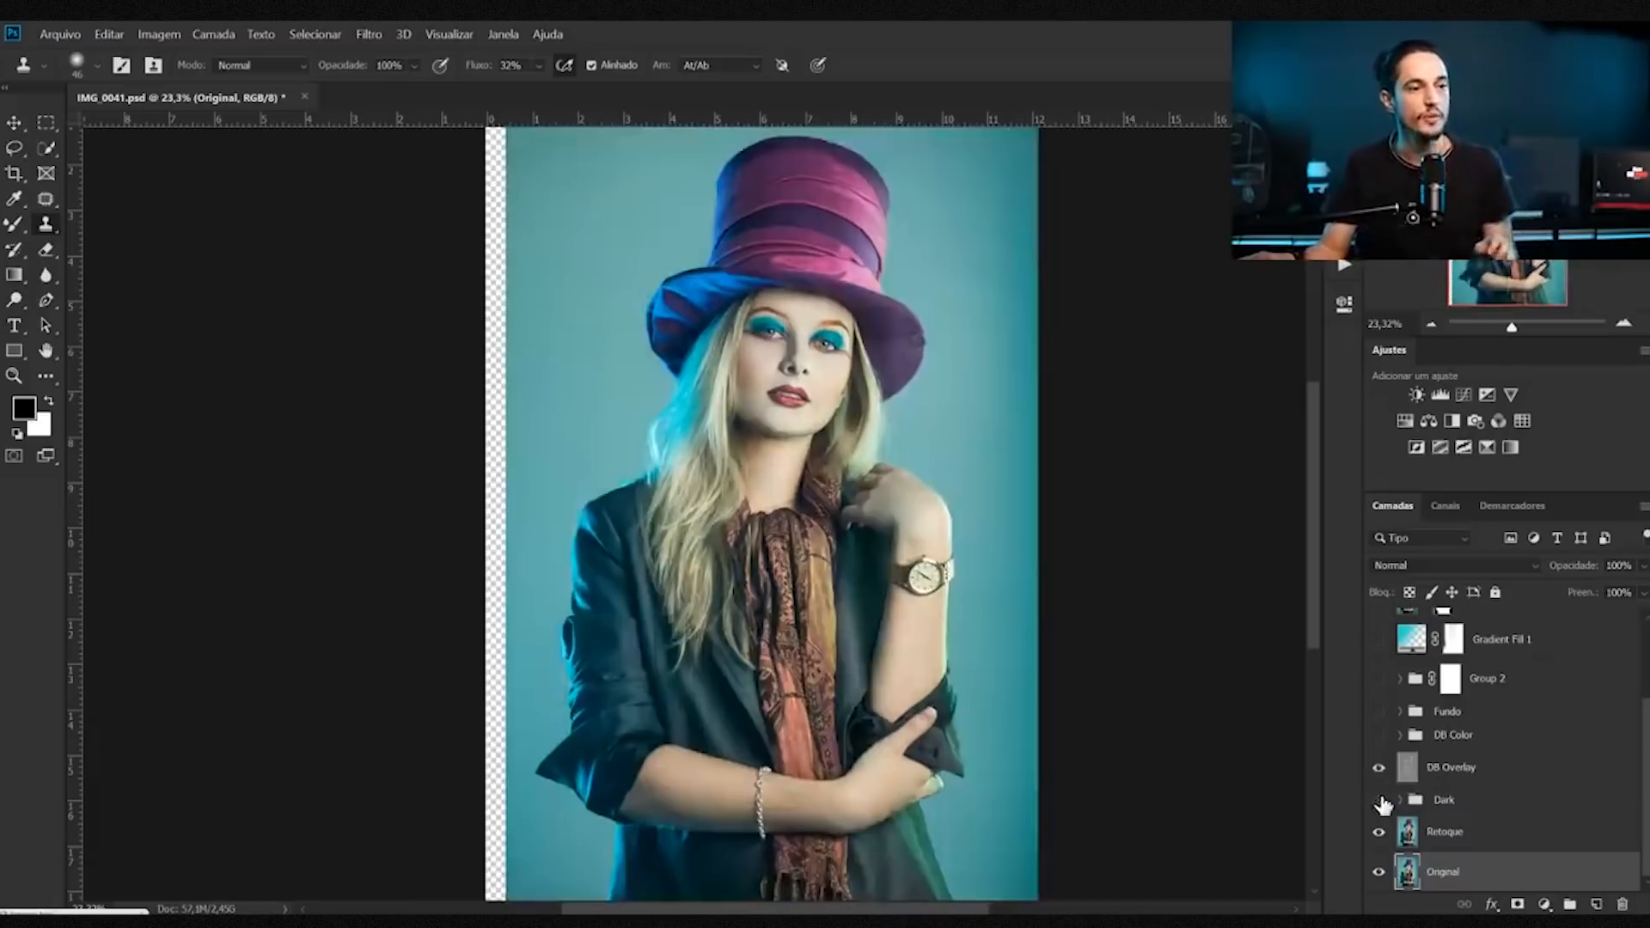
click(1497, 799)
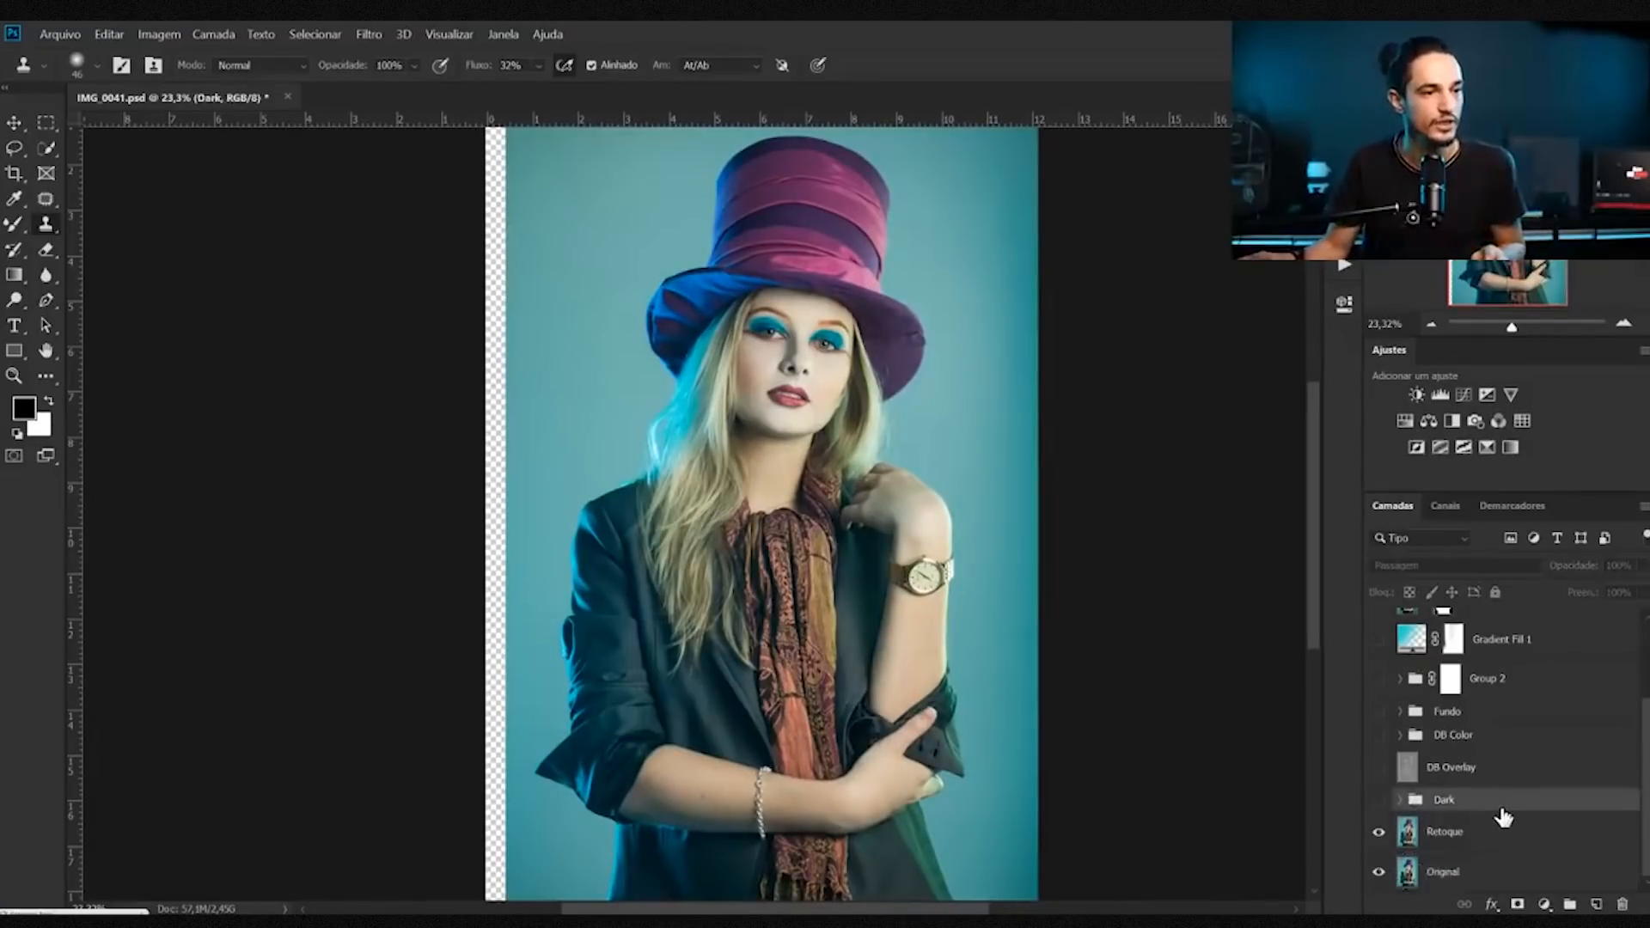
scroll(1495, 773, up, 3)
shift+click(1484, 628)
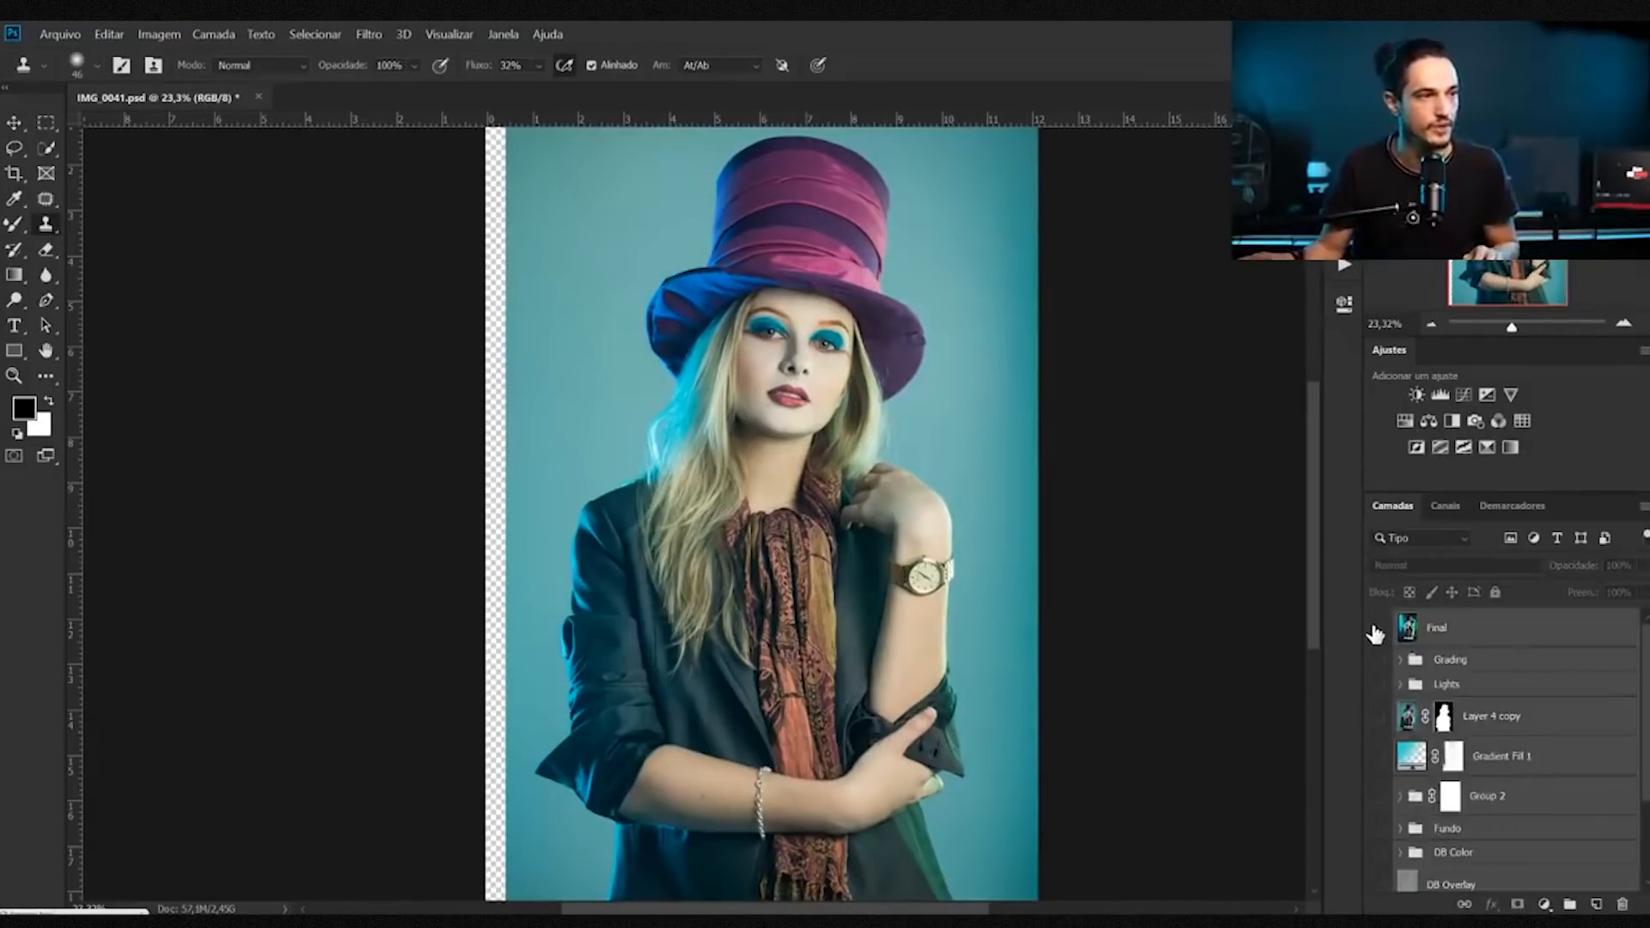
click(1375, 631)
click(1375, 632)
key(ctrl+g)
click(1473, 653)
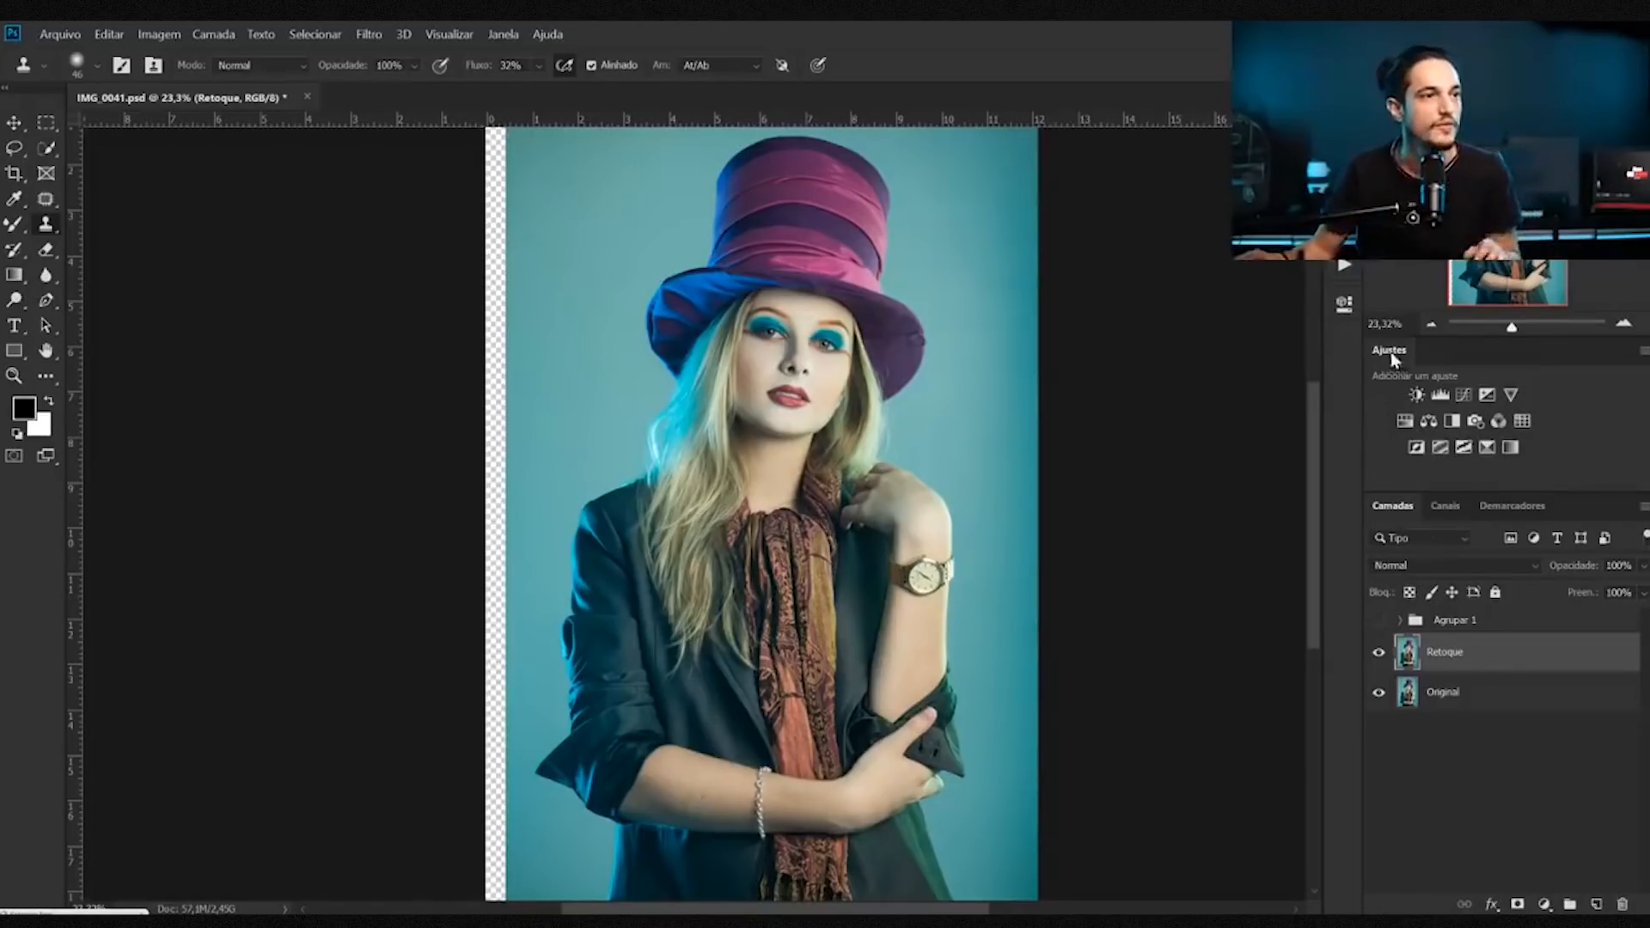
Add a Hue/Saturation adjustment layer above Retoque in Multiply (Multiplicação) blend mode and compare the image with and without it
click(504, 34)
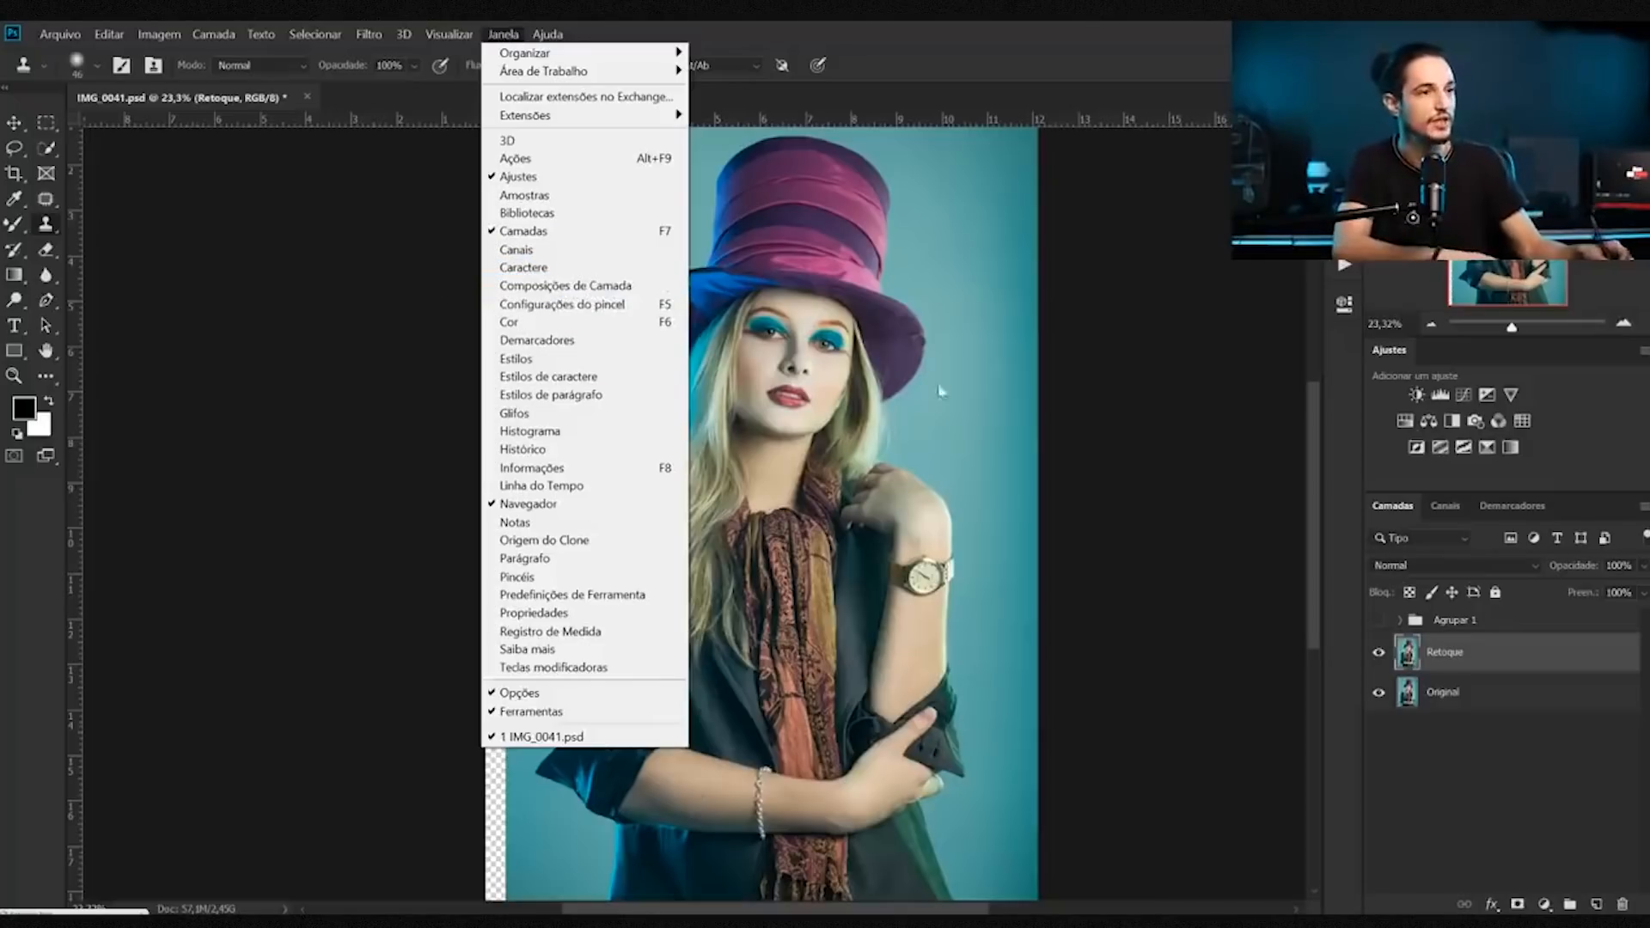
click(1467, 488)
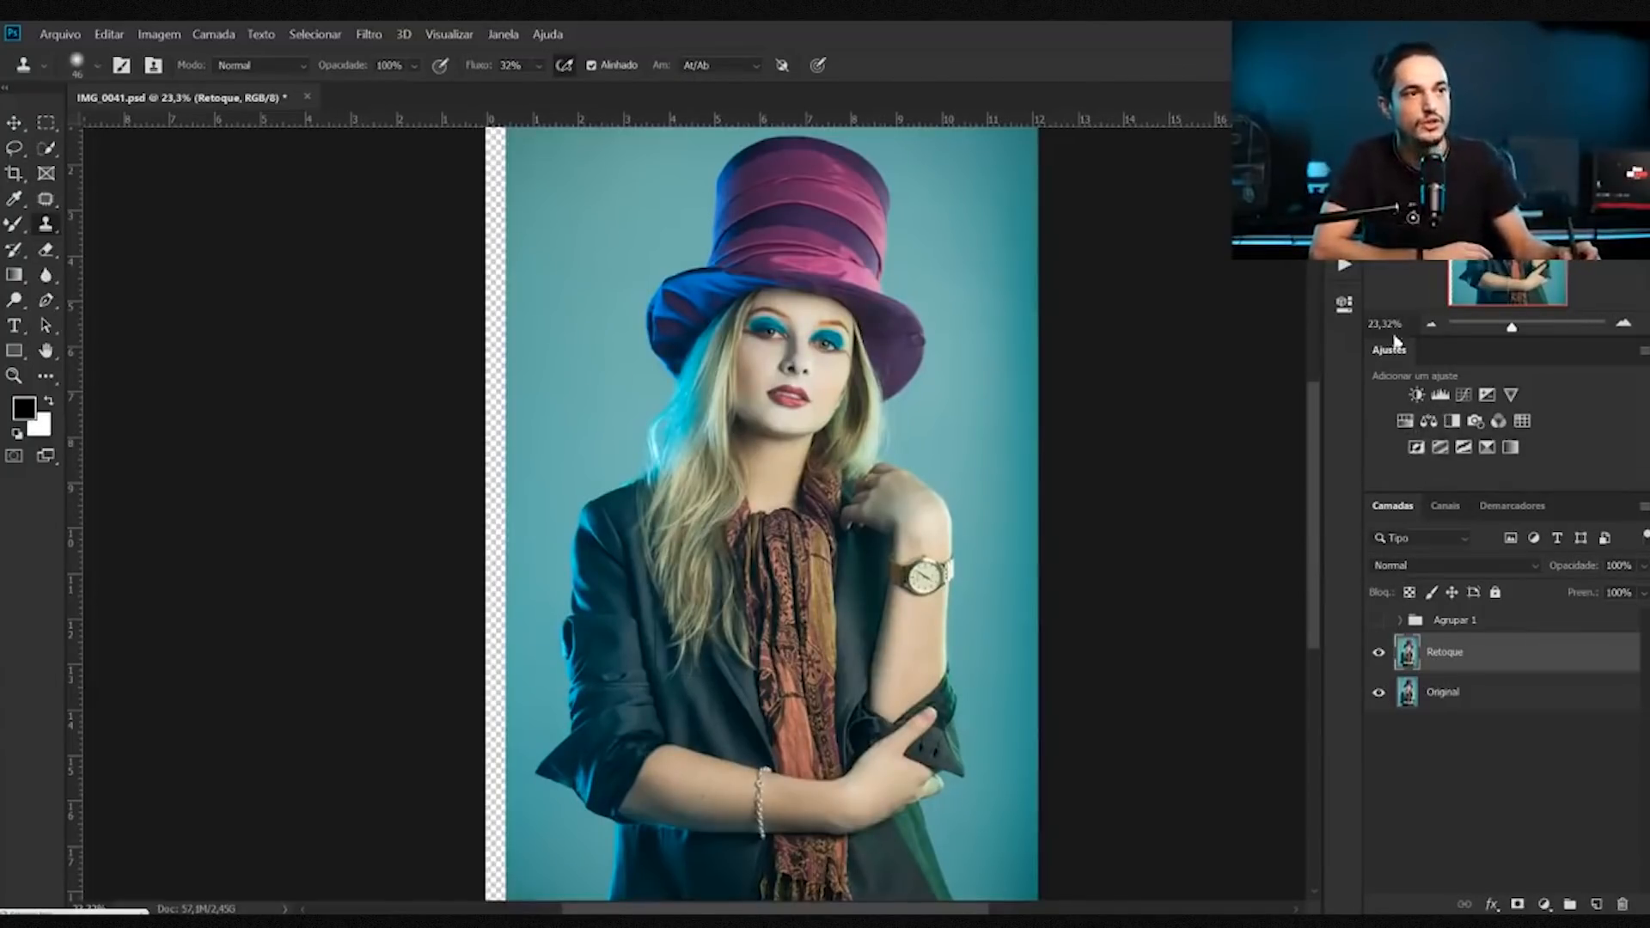
click(1404, 421)
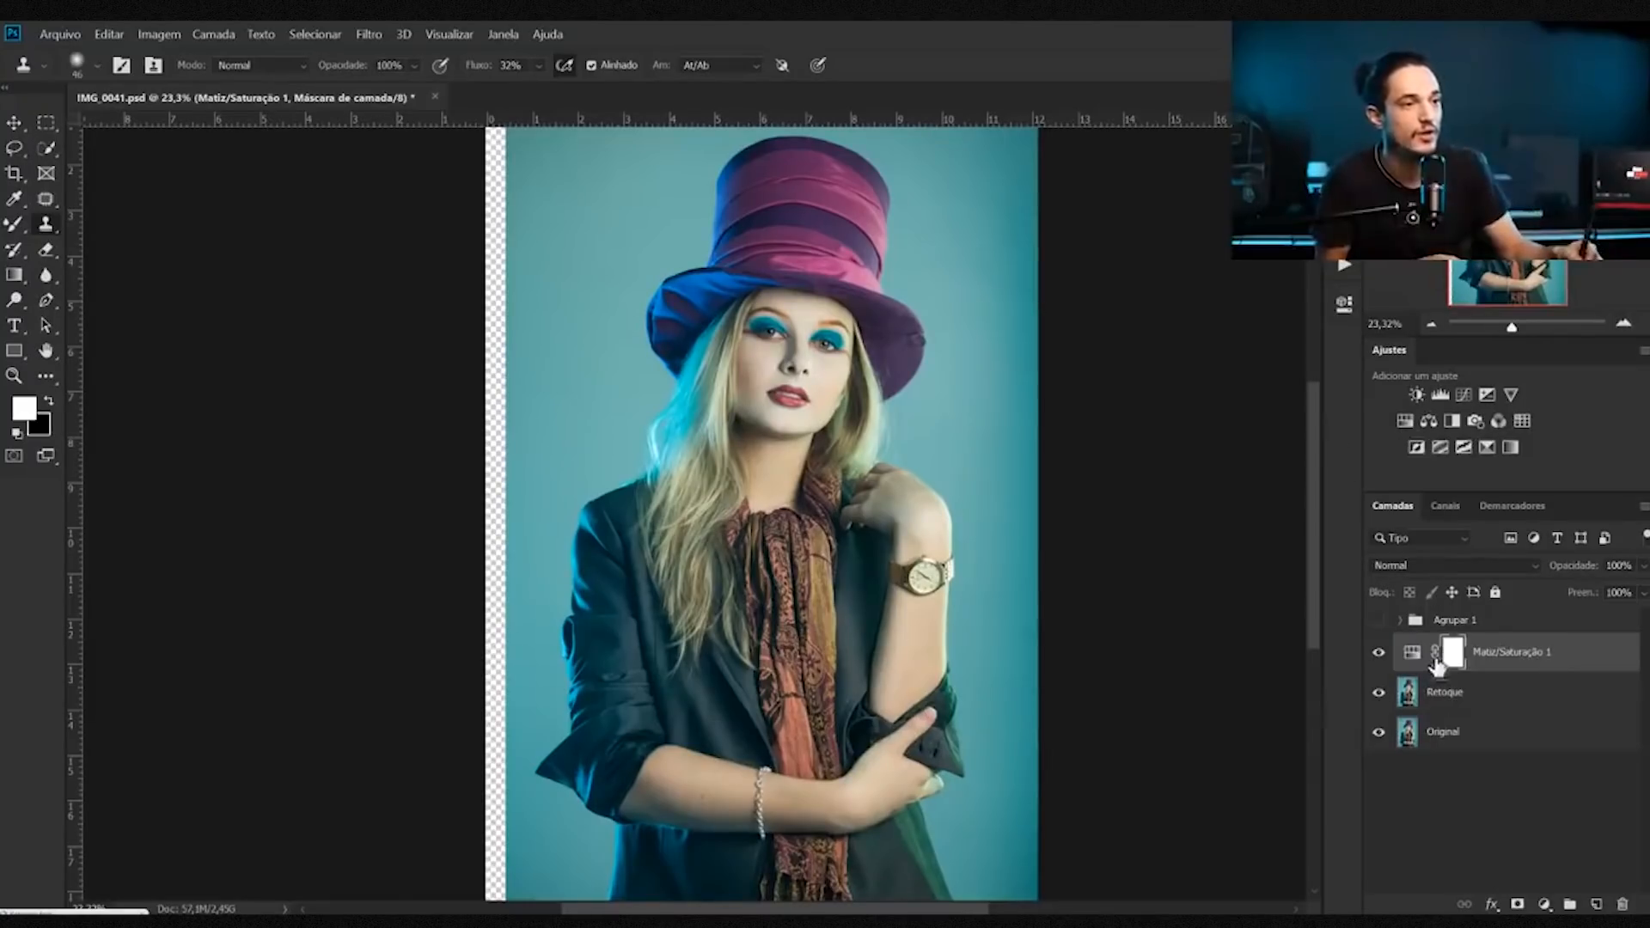
click(1395, 566)
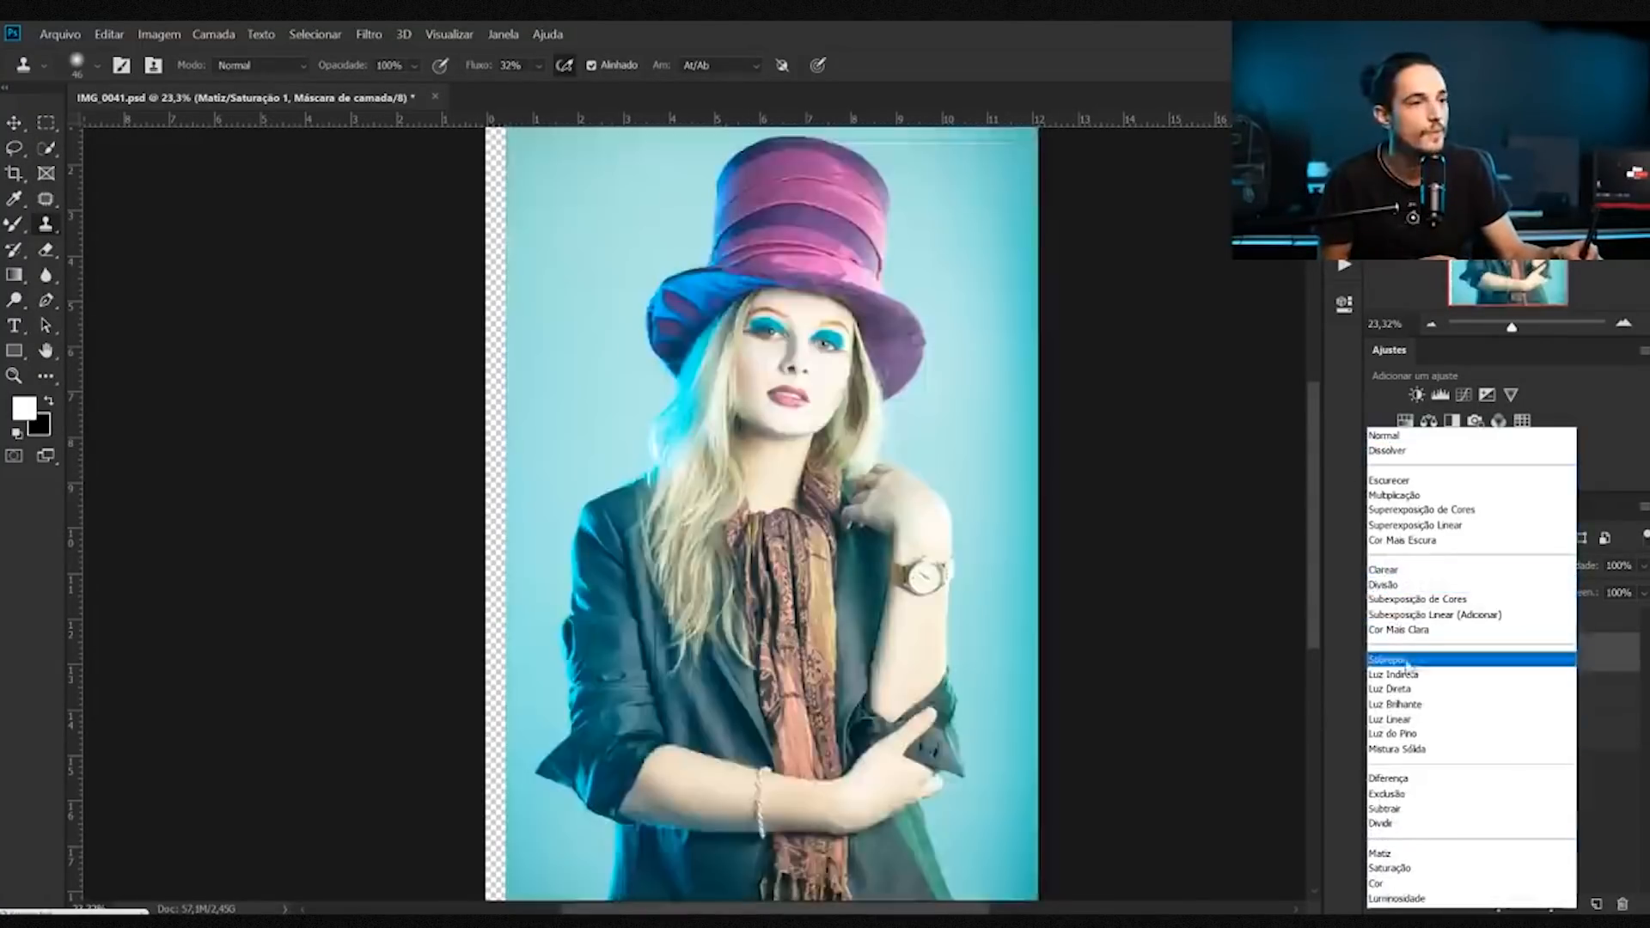
click(1393, 496)
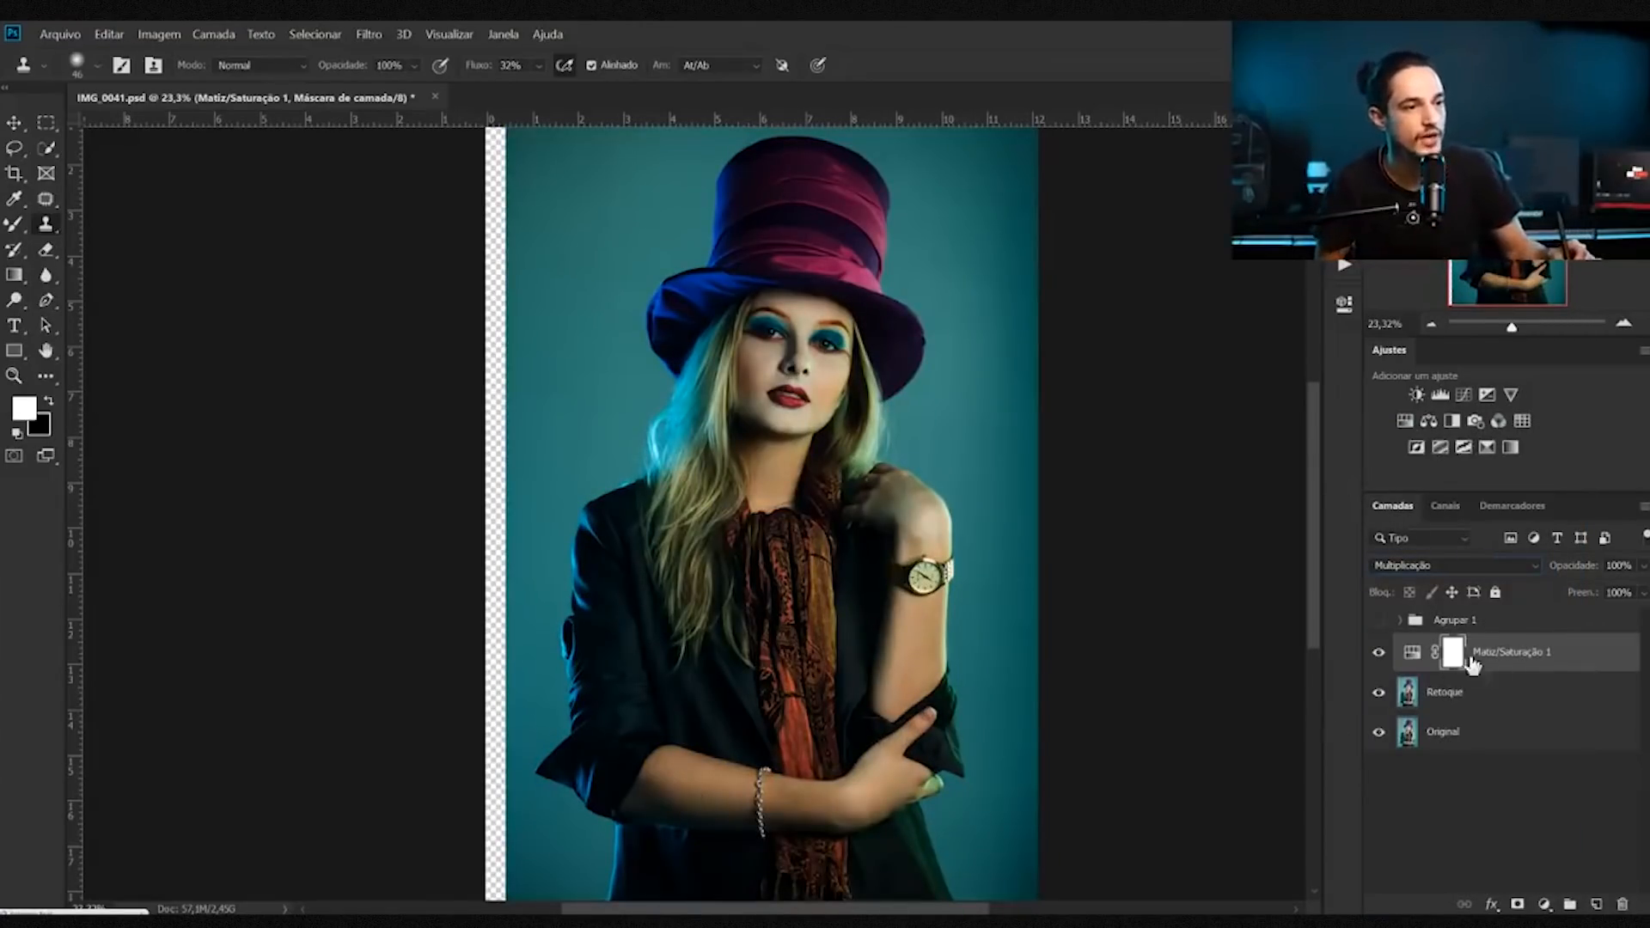
click(1378, 653)
click(1378, 653)
click(1378, 653)
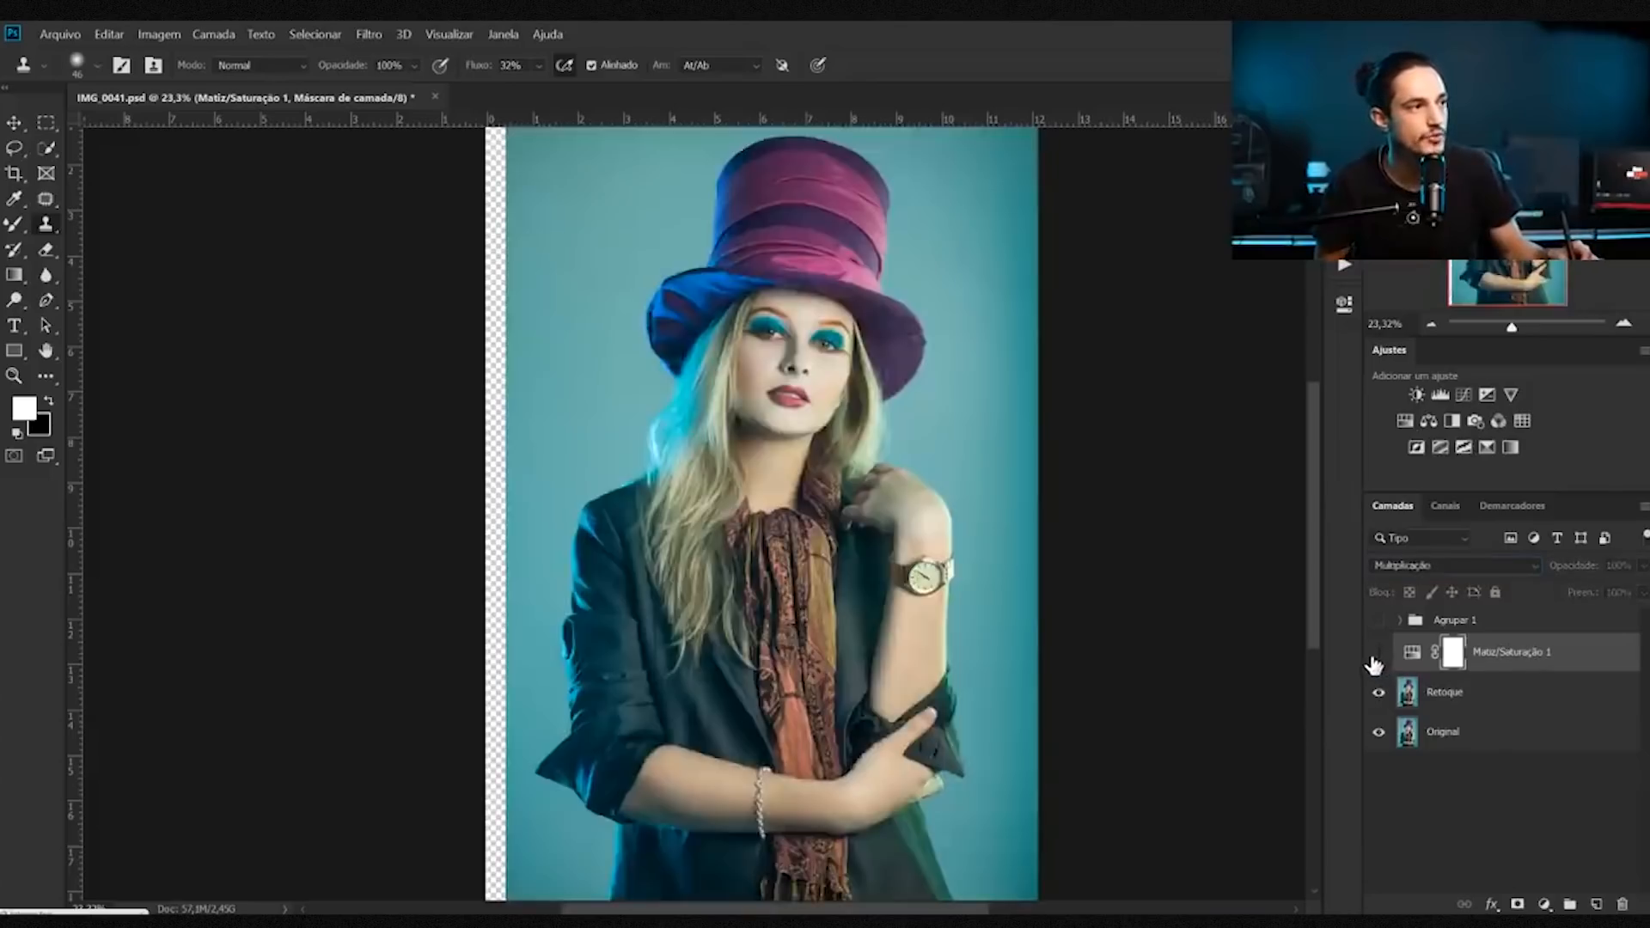
click(1378, 653)
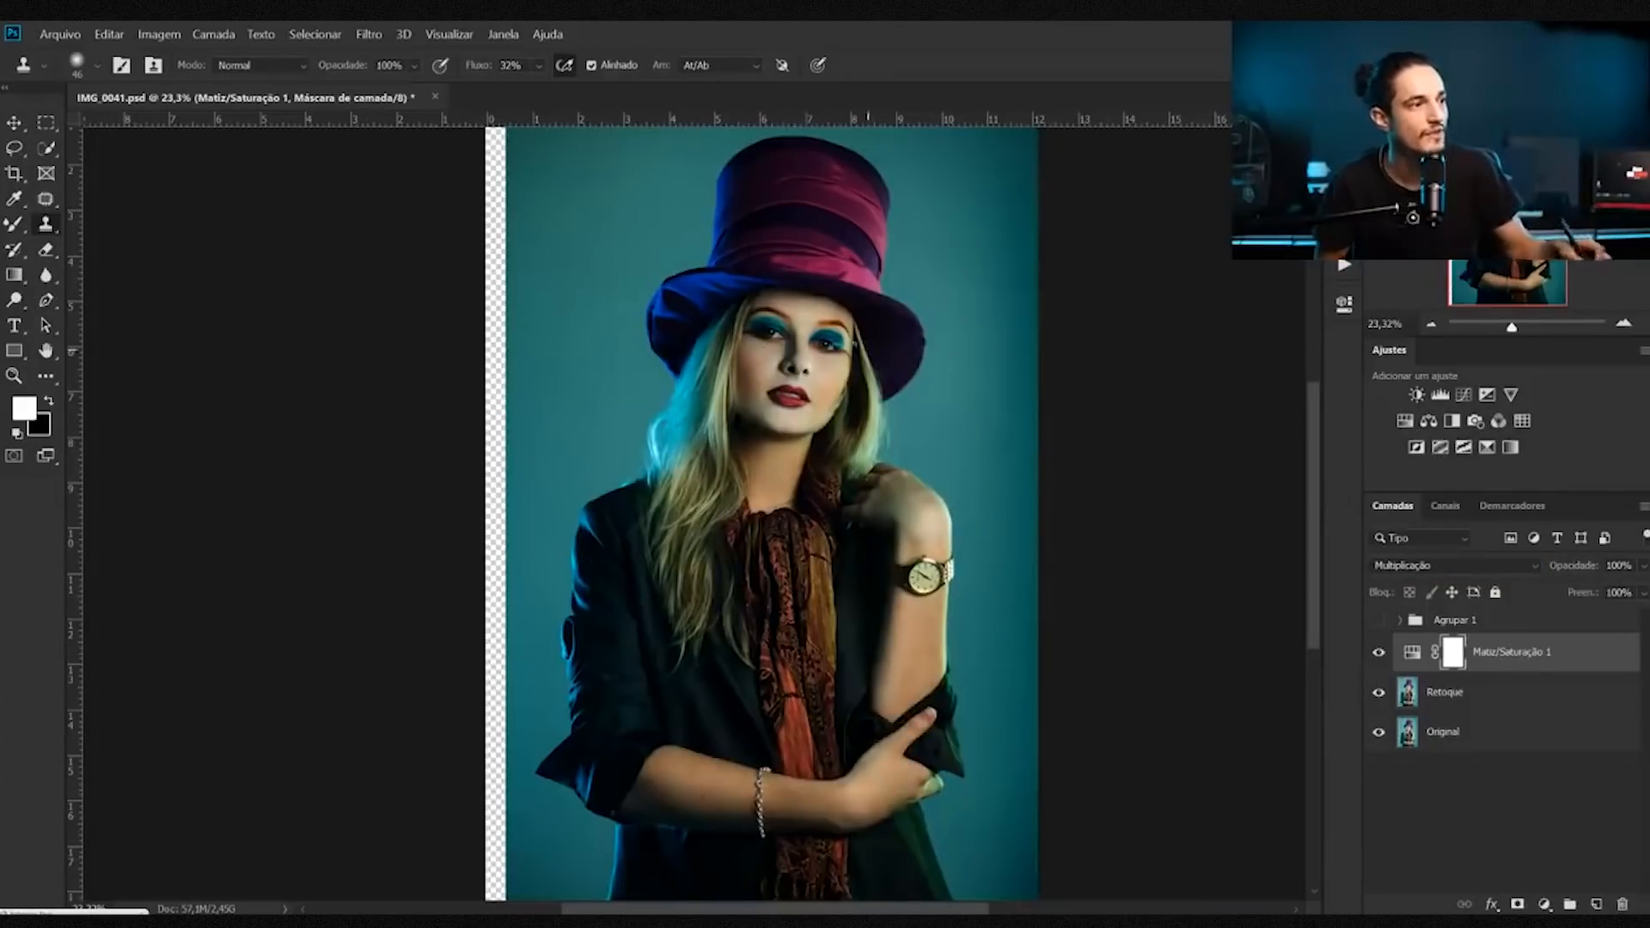
Set the Hue/Saturation layer's saturation (Saturação) to -51
click(1411, 652)
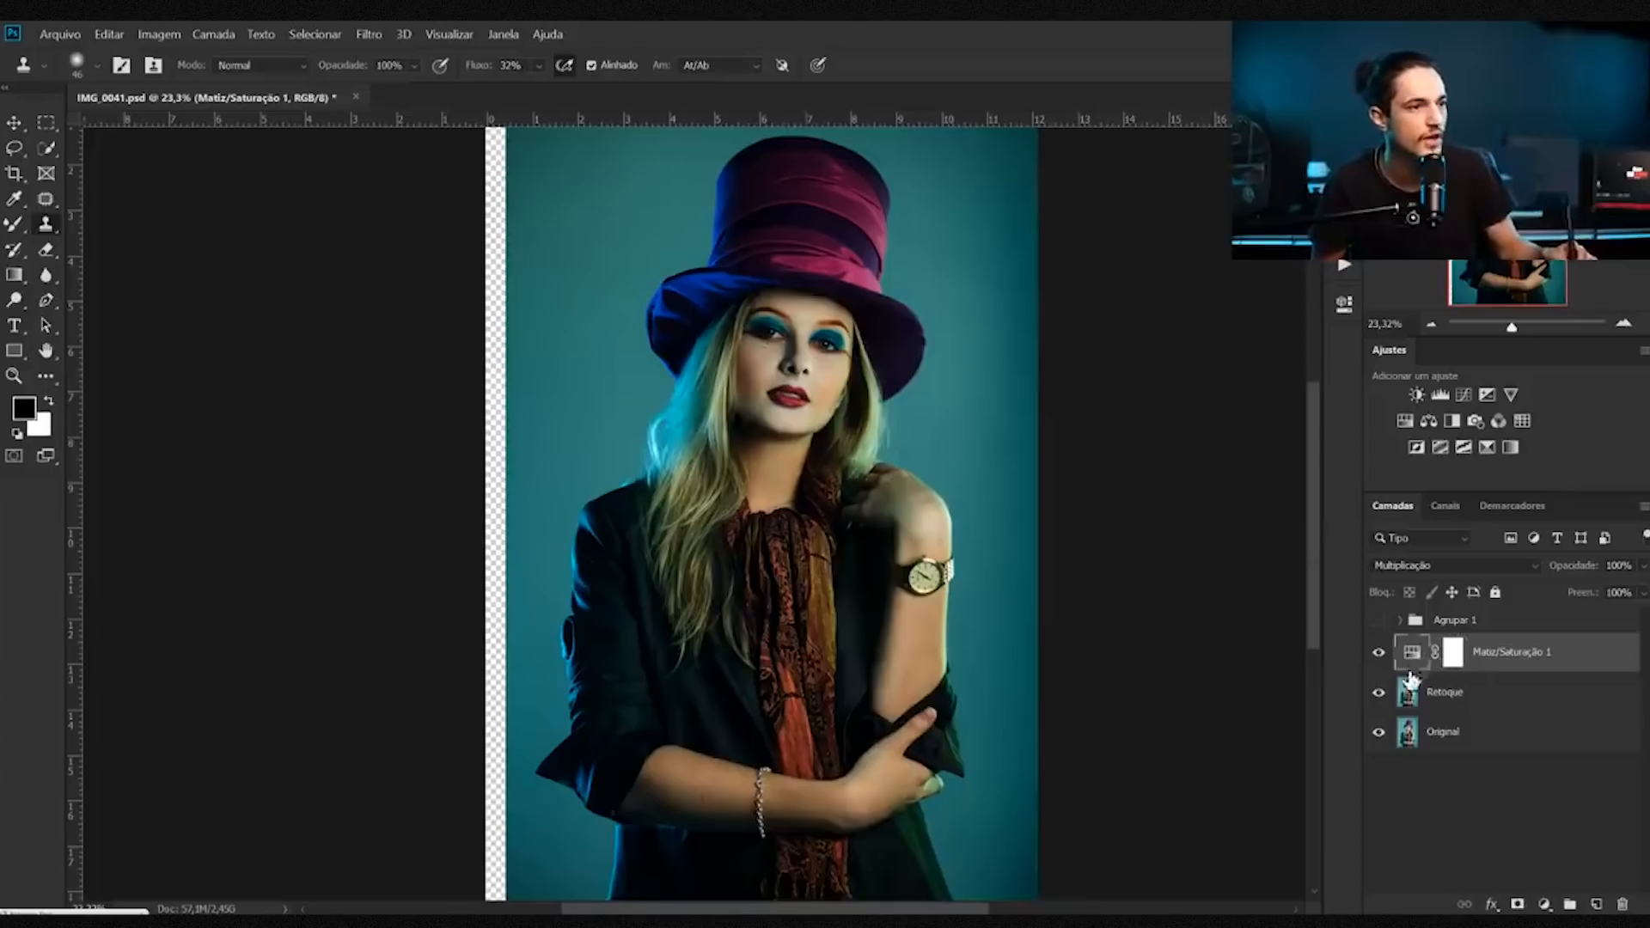
double_click(1412, 653)
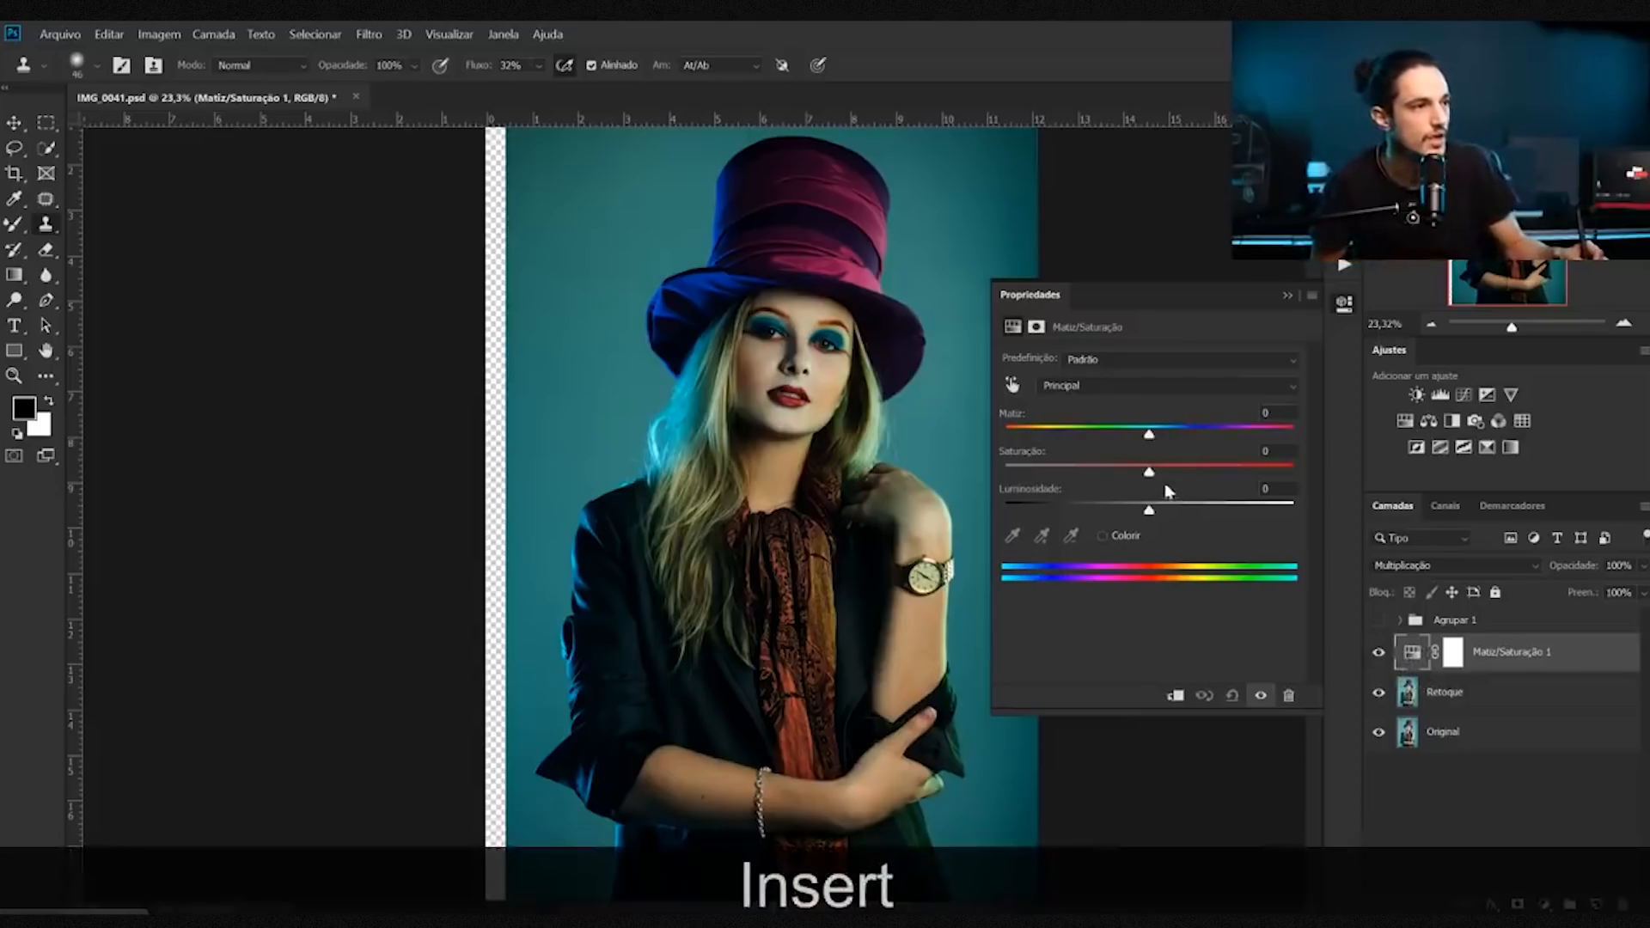
drag(1150, 473, 1084, 481)
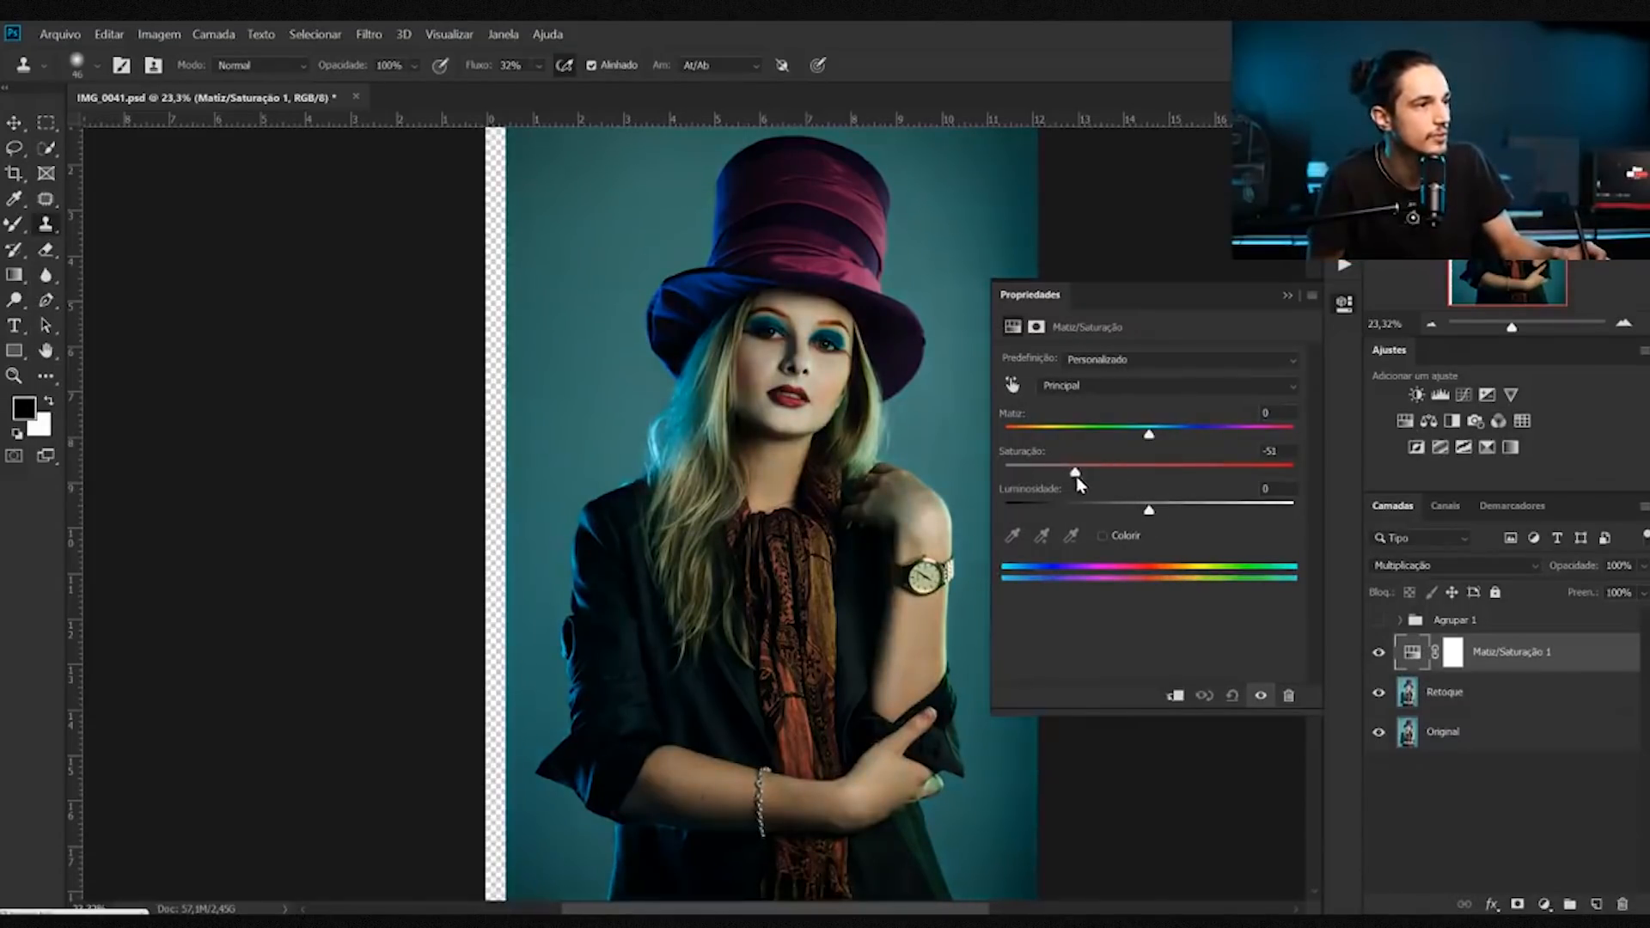
click(1341, 309)
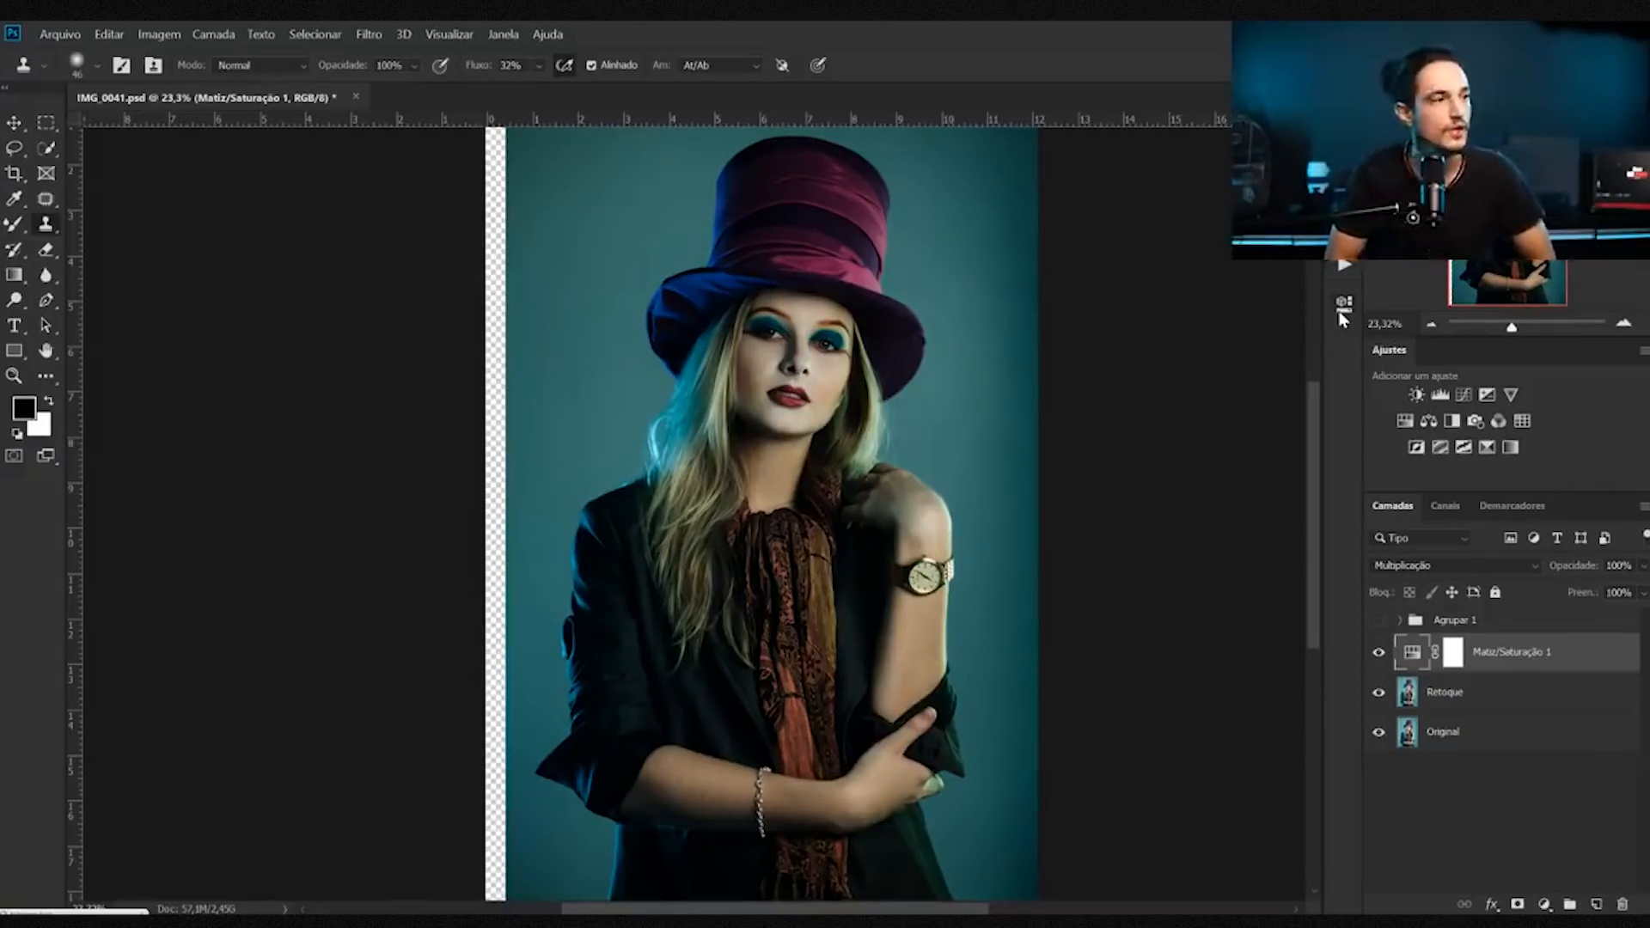
Select the Hue/Saturation layer's mask and switch to the regular Brush tool
click(1452, 652)
key(x)
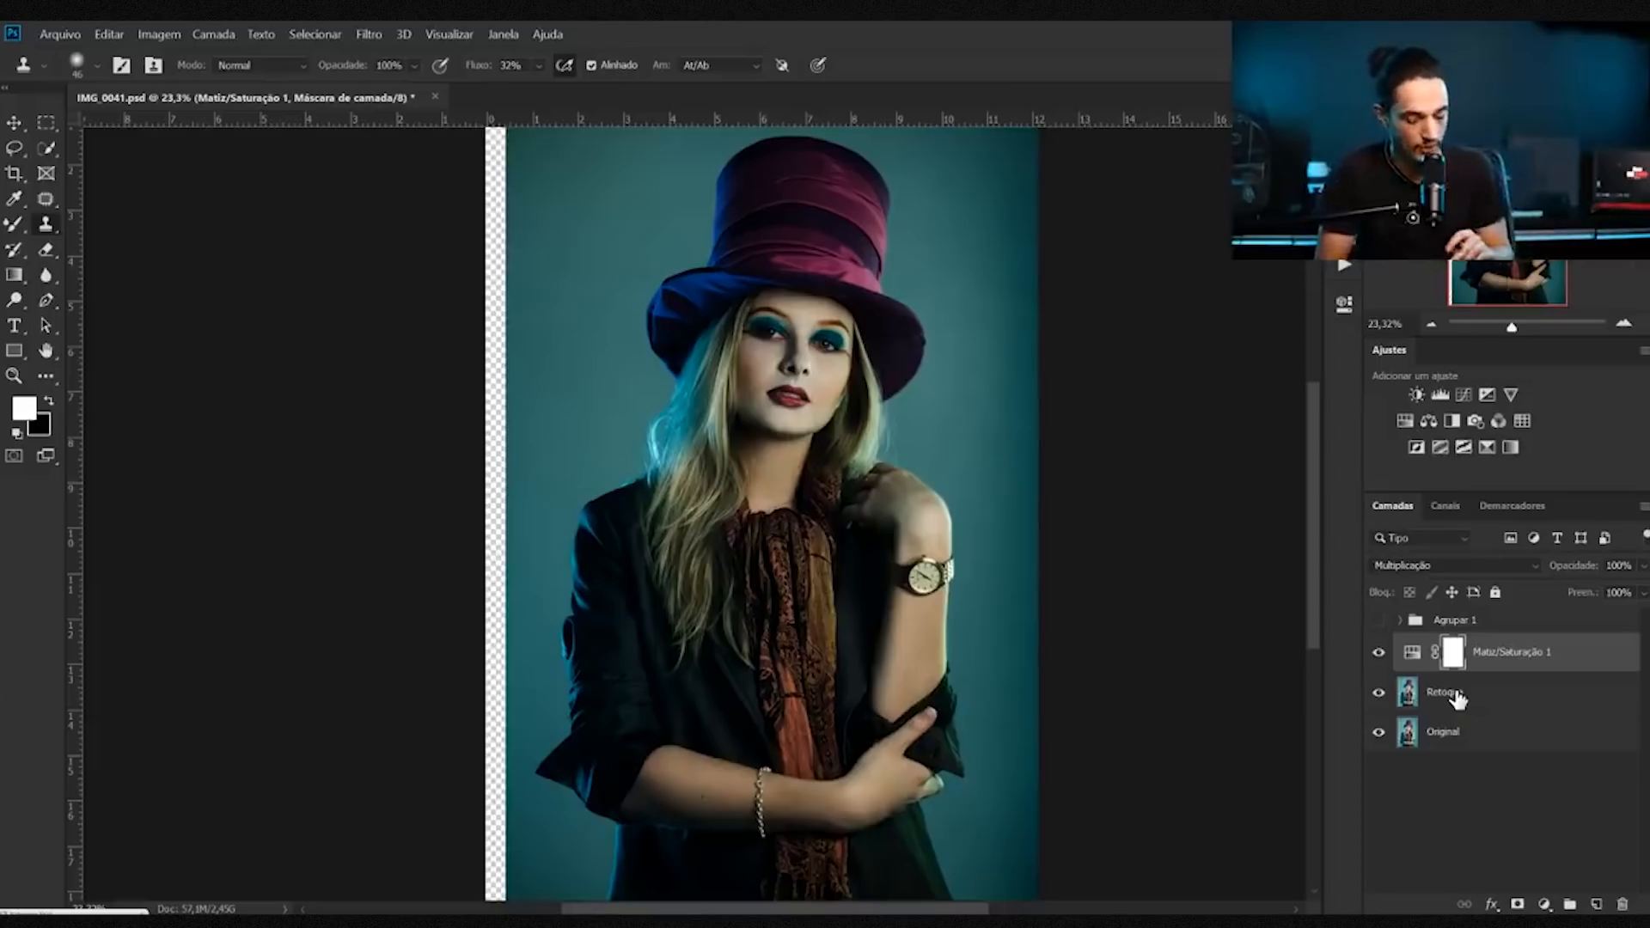
key(b)
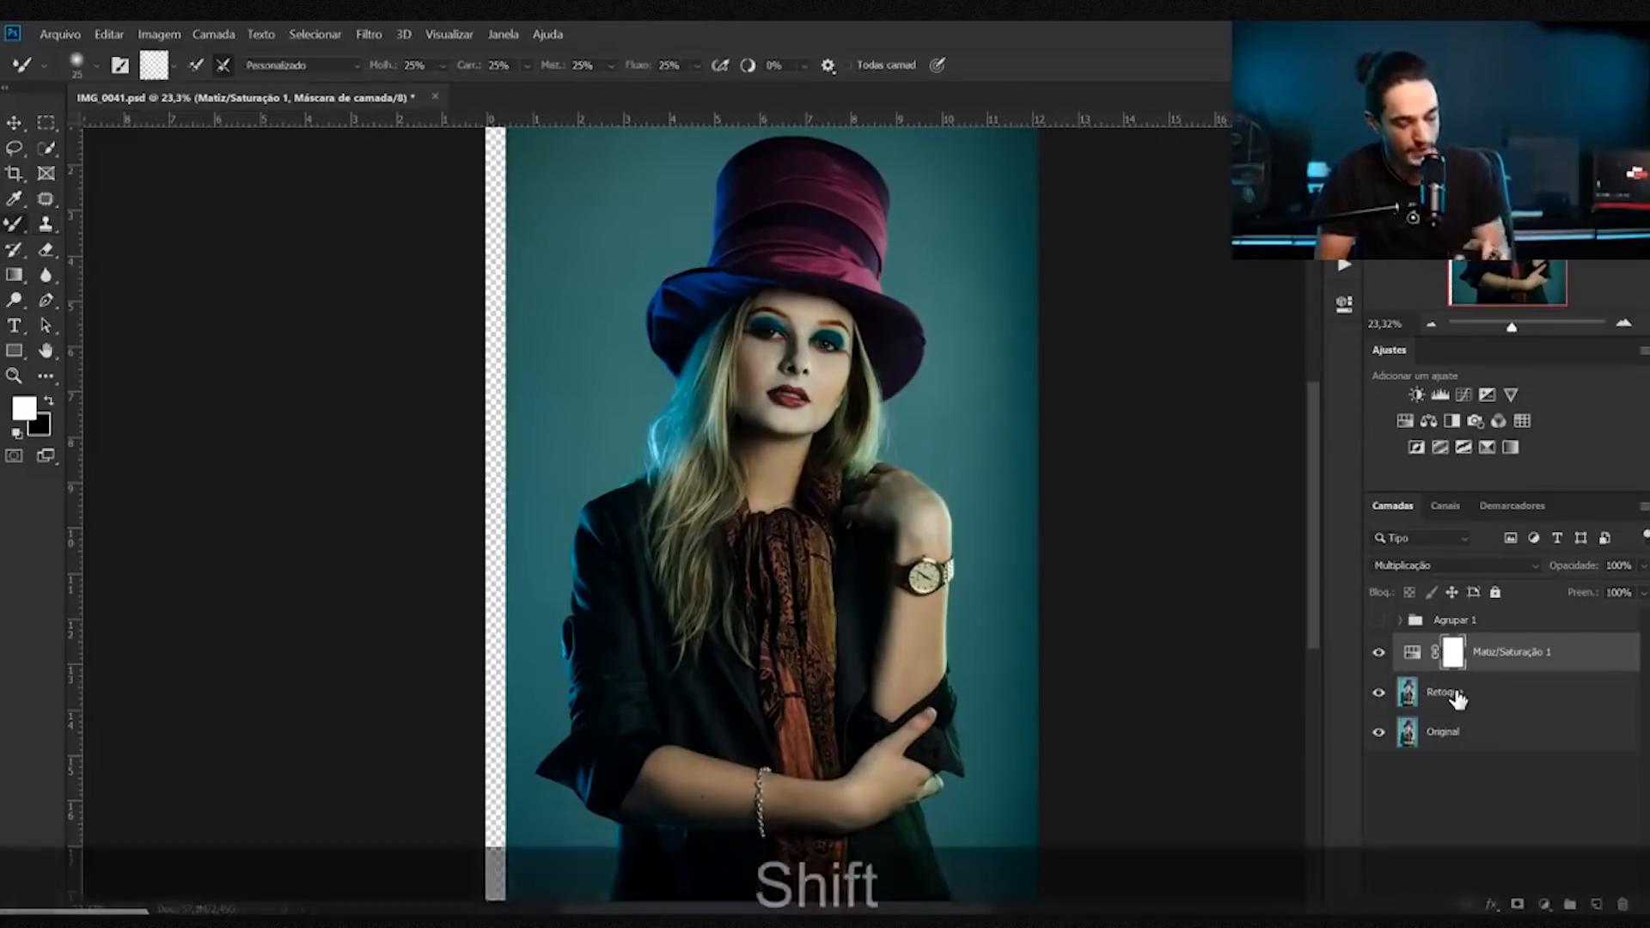
key(shift+b)
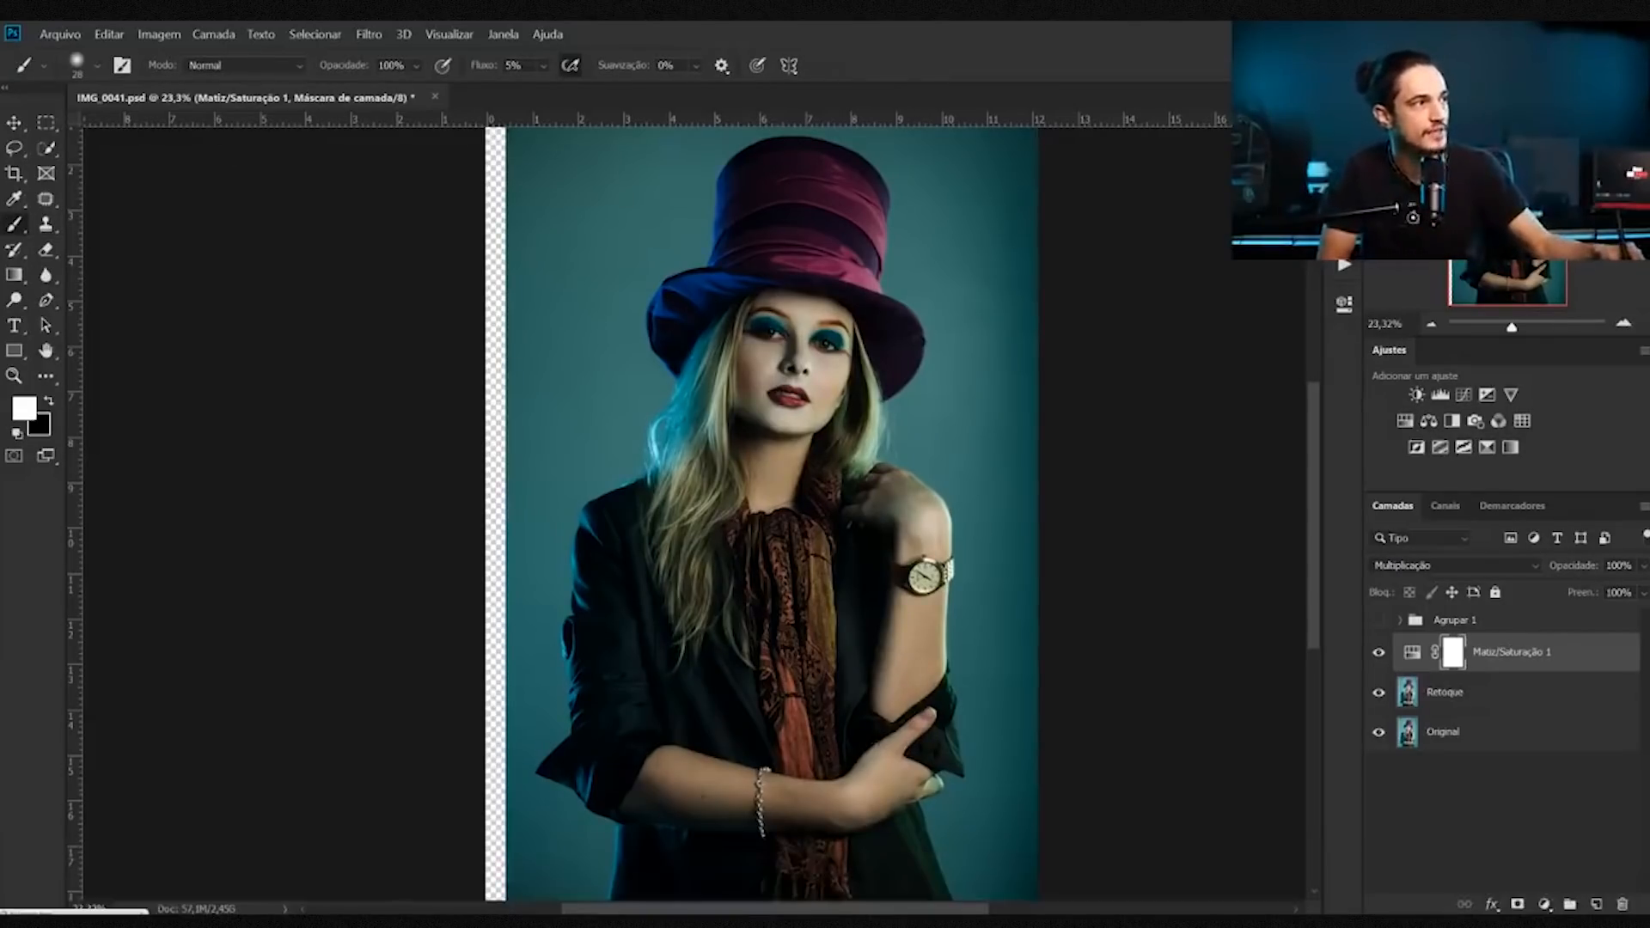
Set up the brush with 2% flow, a black foreground color and the normal cursor instead of the precise crosshair
click(345, 65)
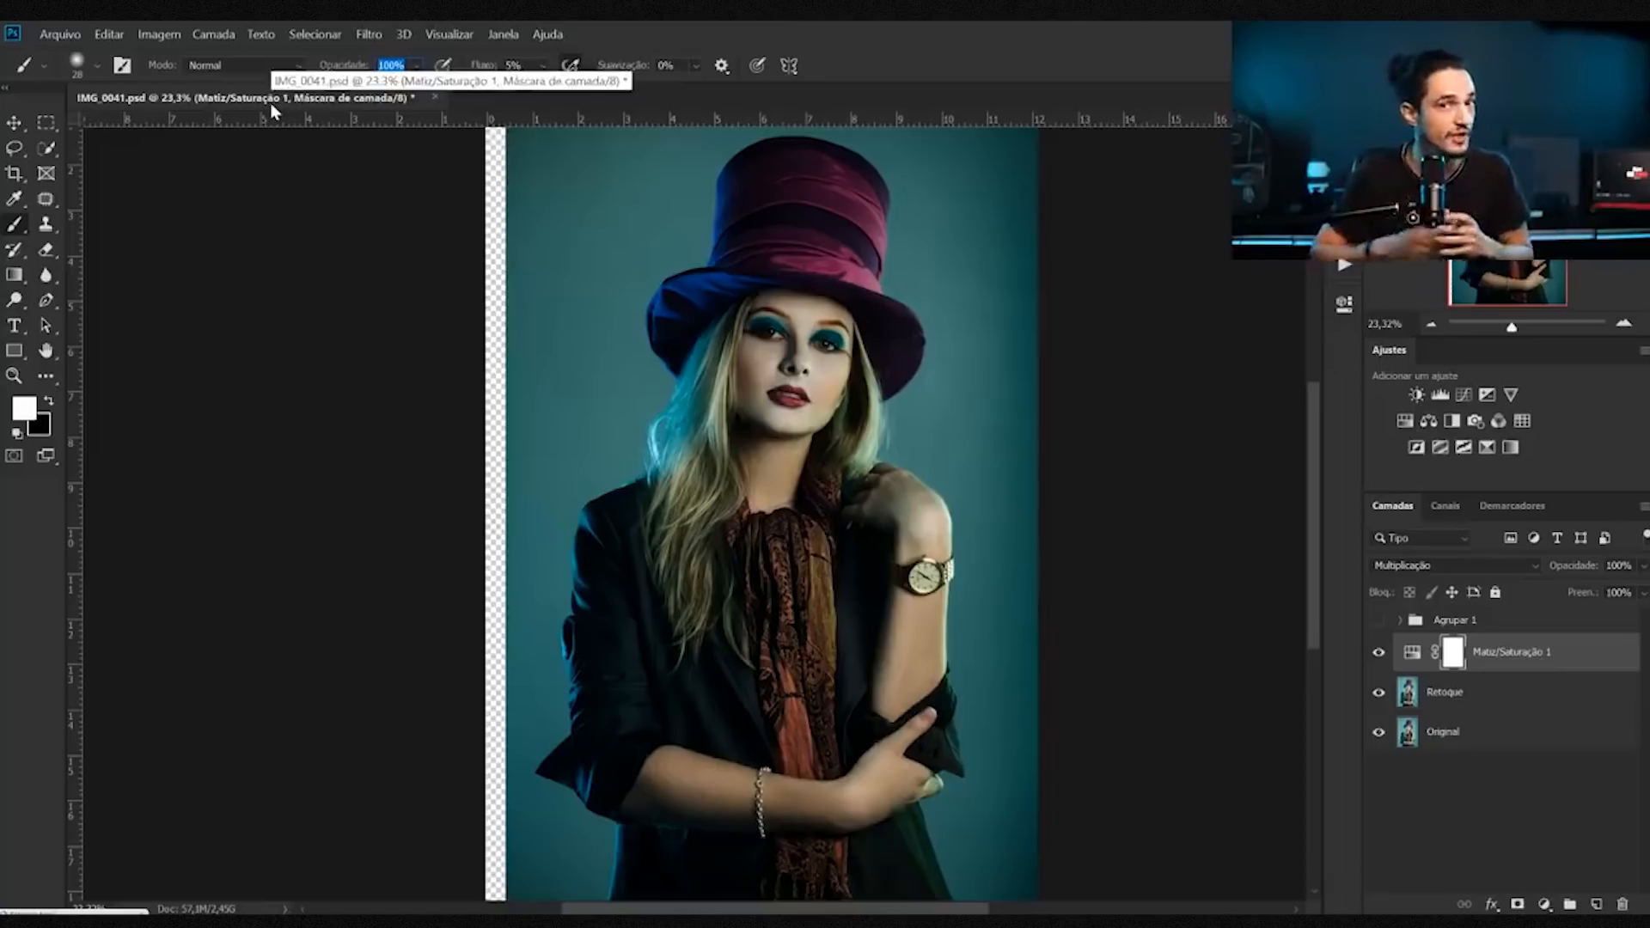
click(513, 65)
text(2)
key(Return)
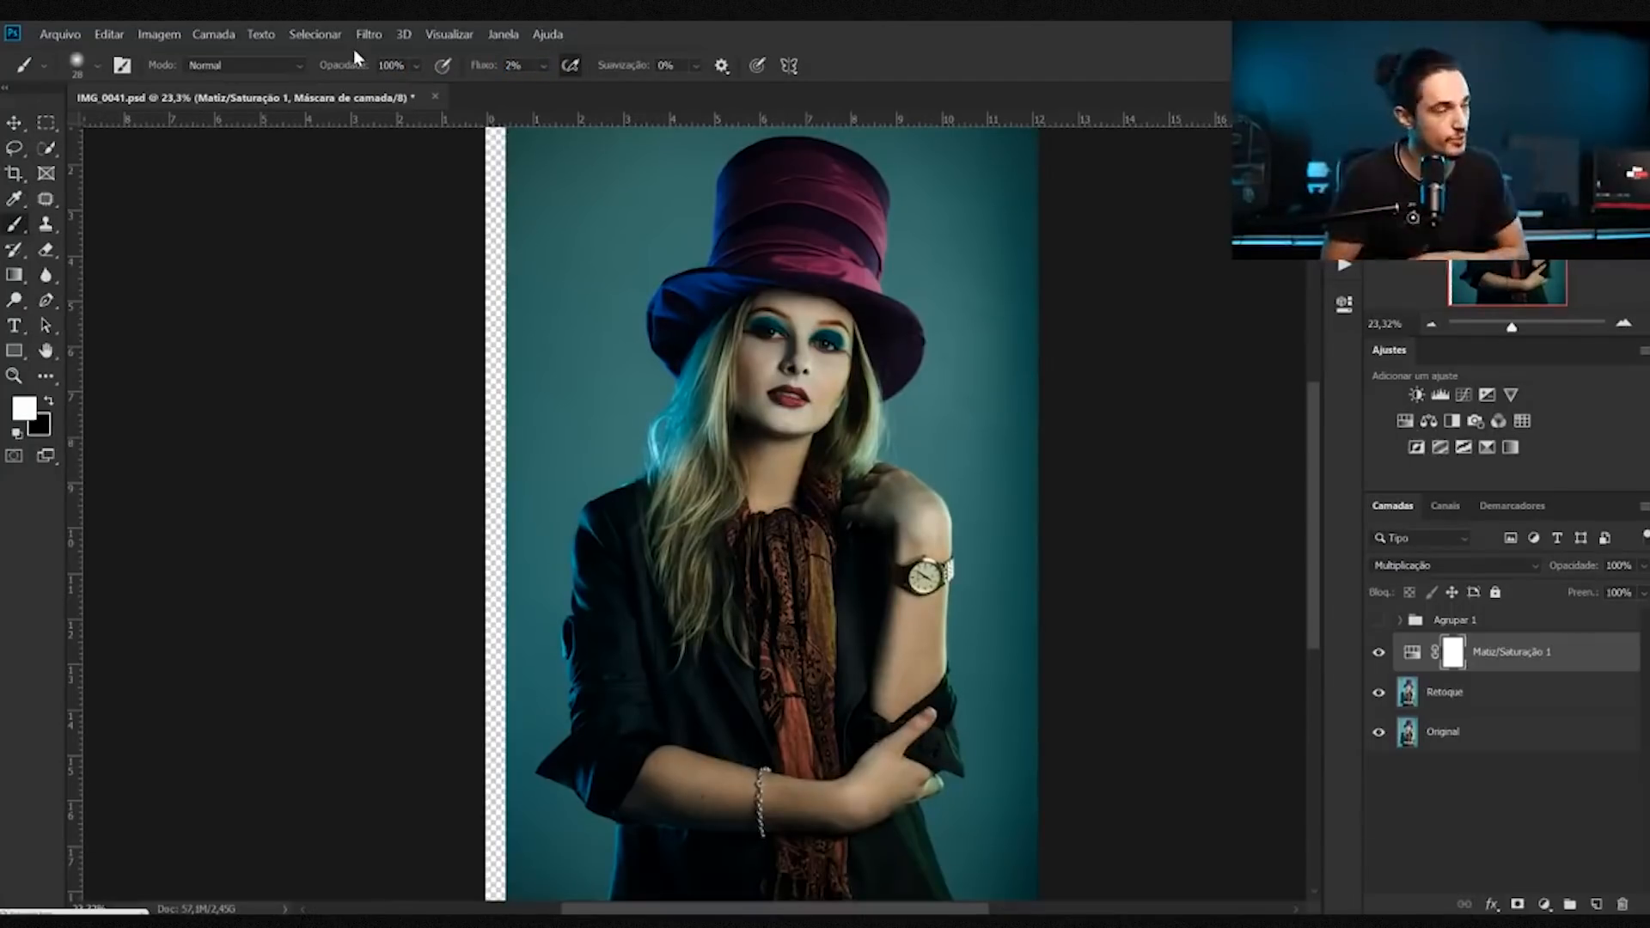
key(x)
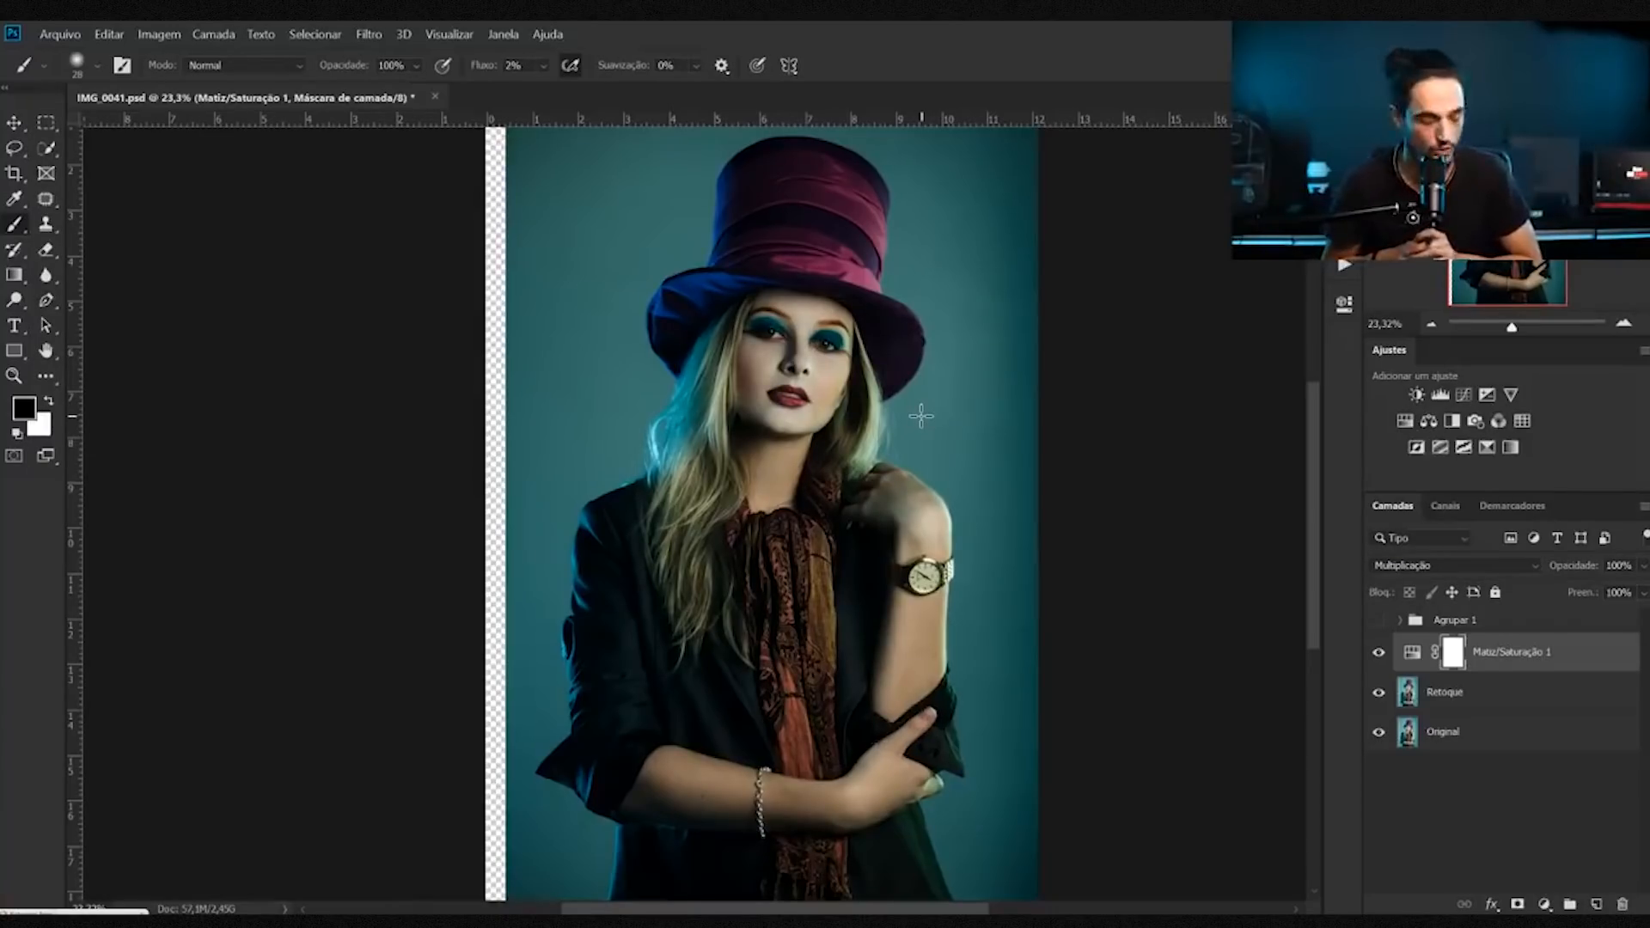
key(Caps_Lock)
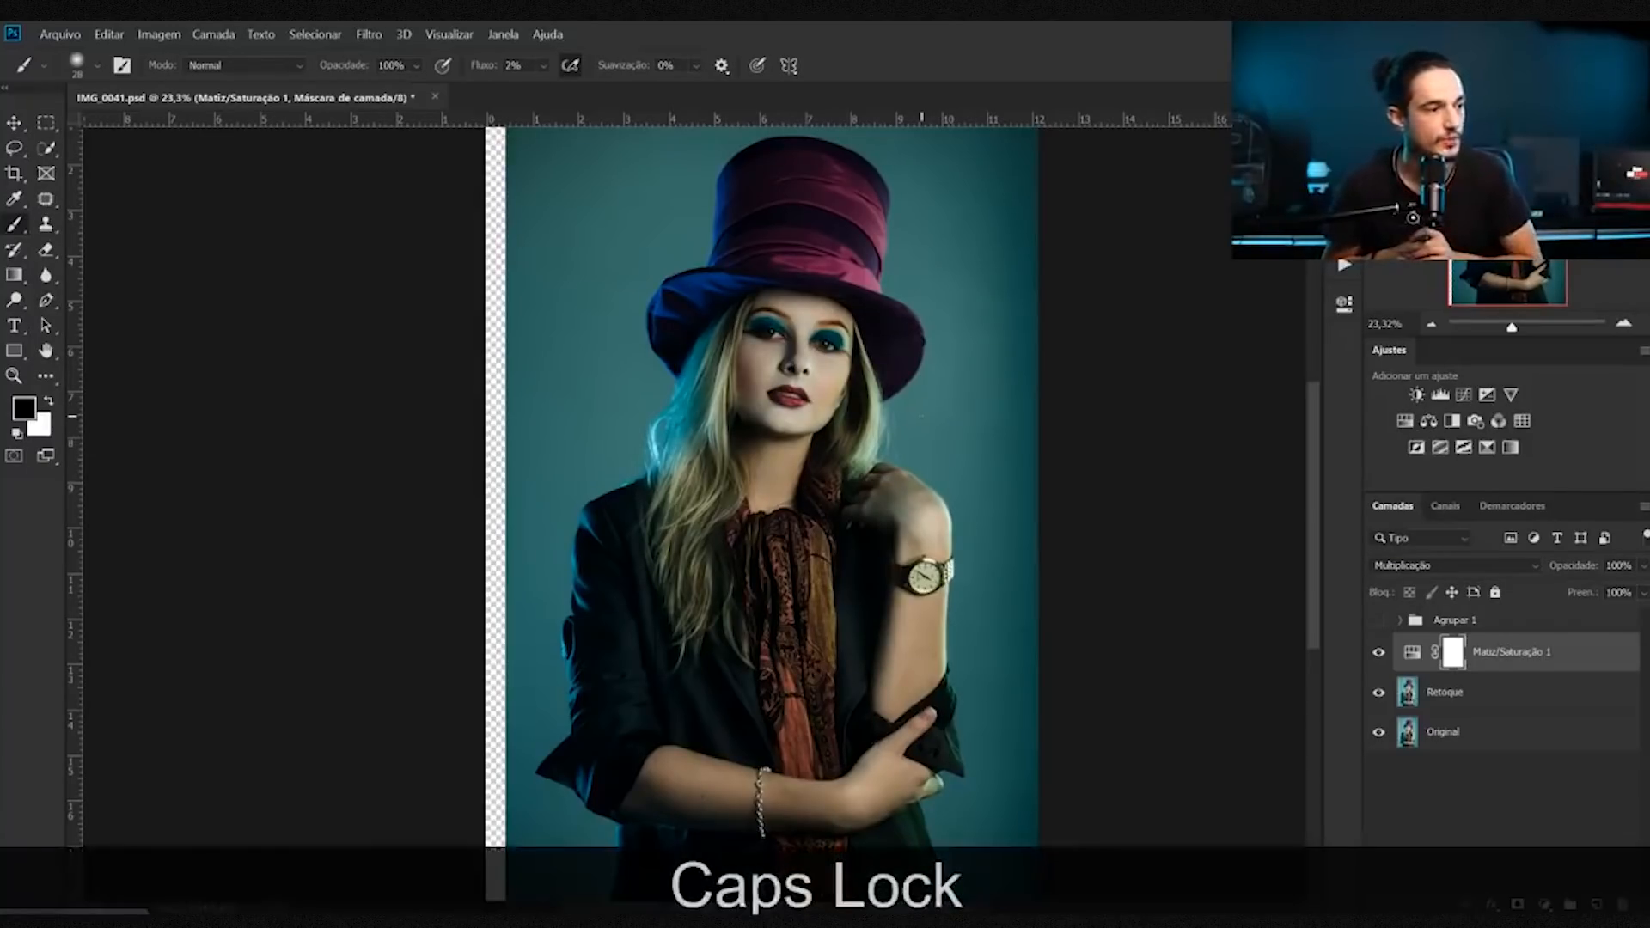
Enlarge the brush to 1000 px, keeping the circular brush cursor instead of the precise crosshair
key(bracketright)
key(bracketright)
key(bracketright)
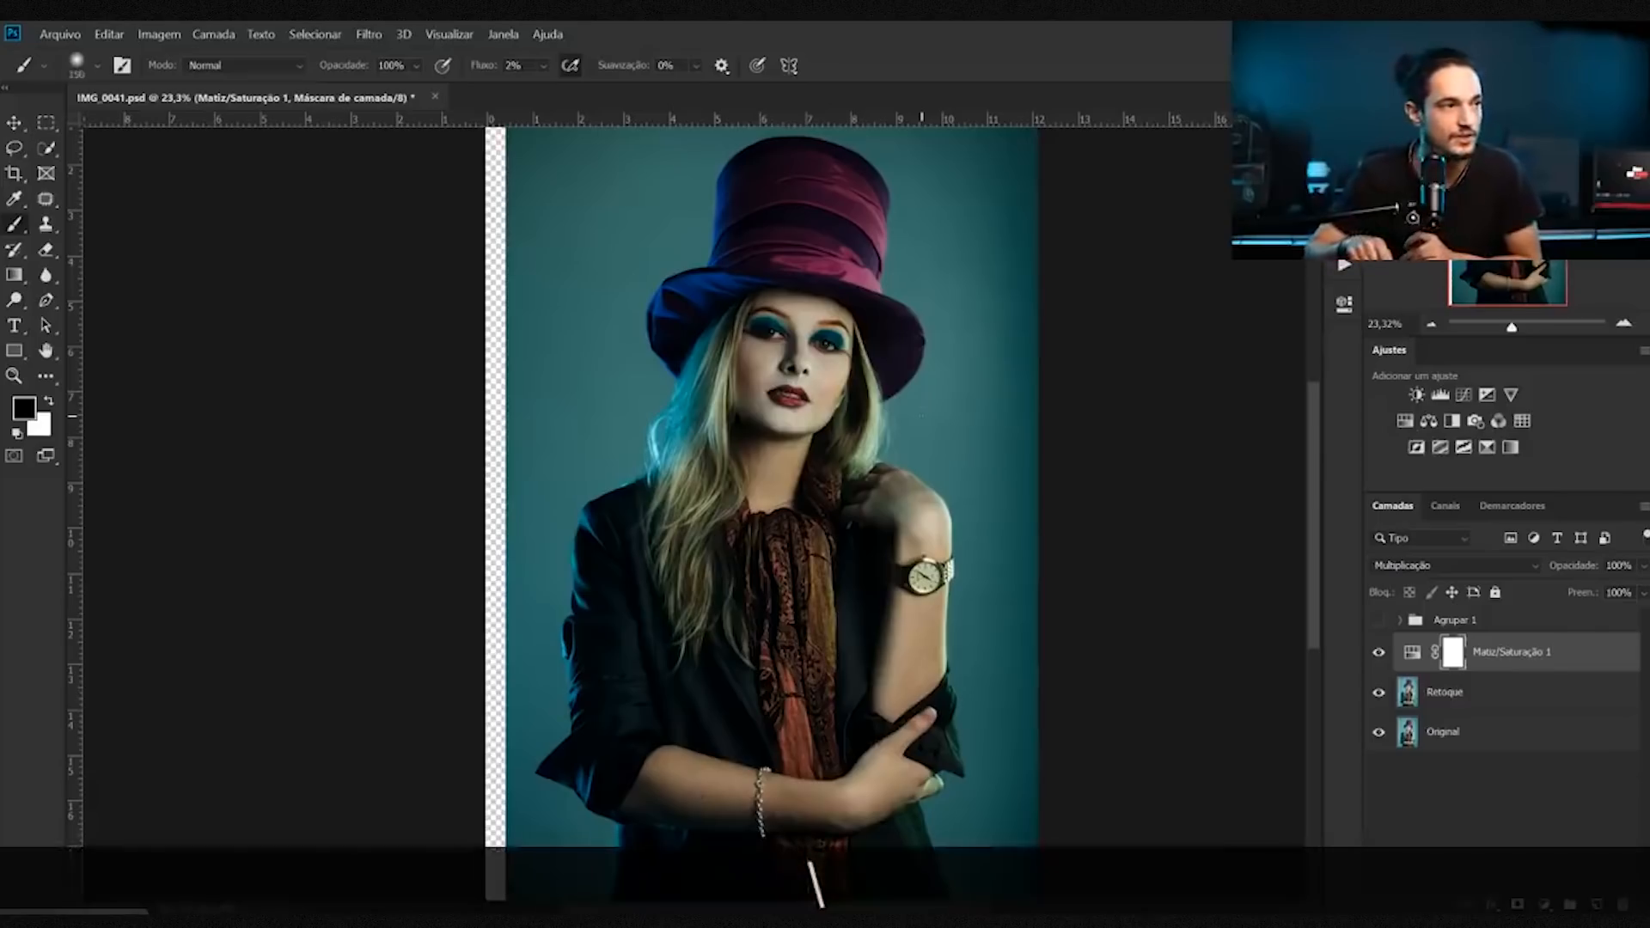
key(bracketright)
key(bracketright)
key(bracketright)
key(bracketright)
key(bracketright)
key(bracketright)
key(bracketright)
key(bracketright)
key(bracketright)
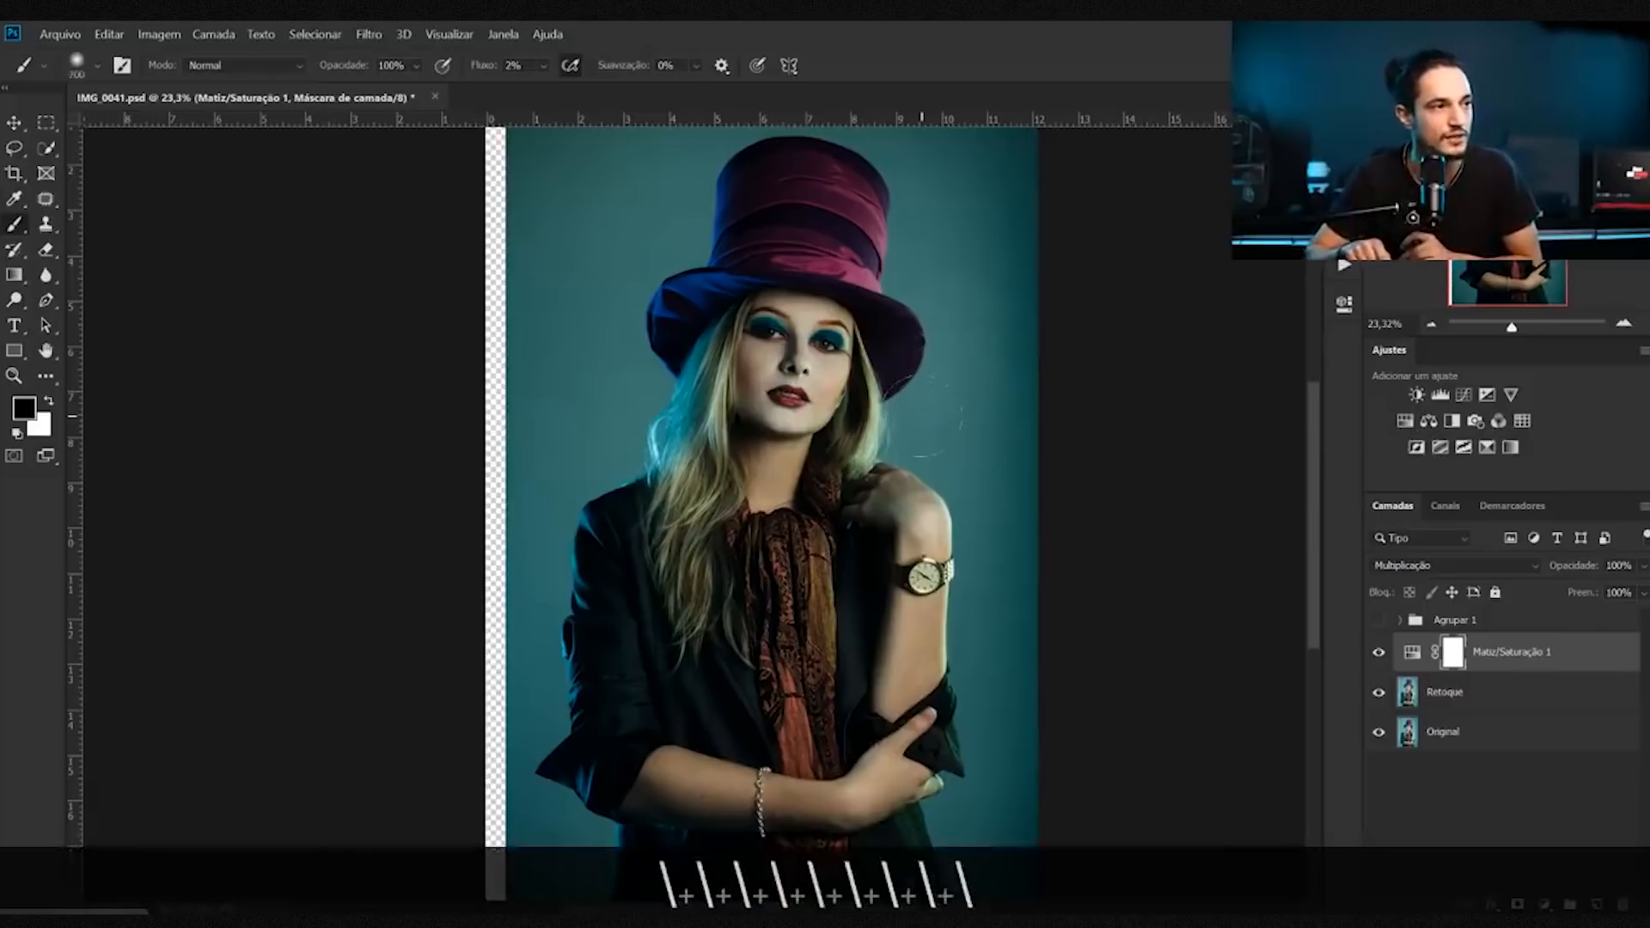
key(Caps_Lock)
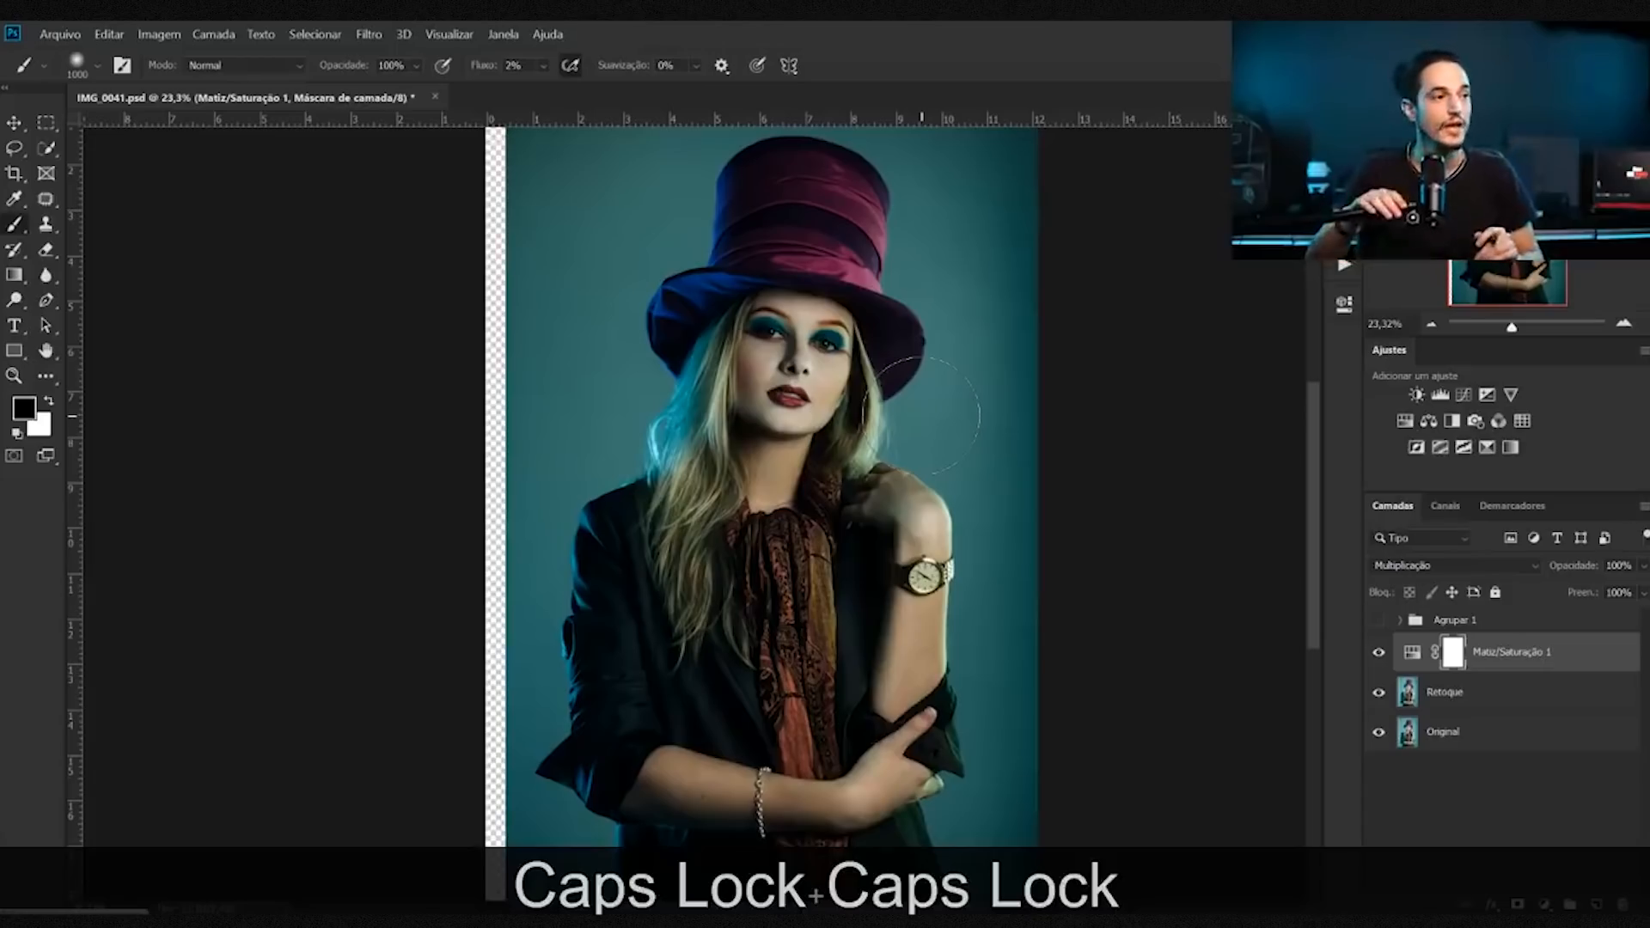
key(alt+Tab)
key(alt+Tab)
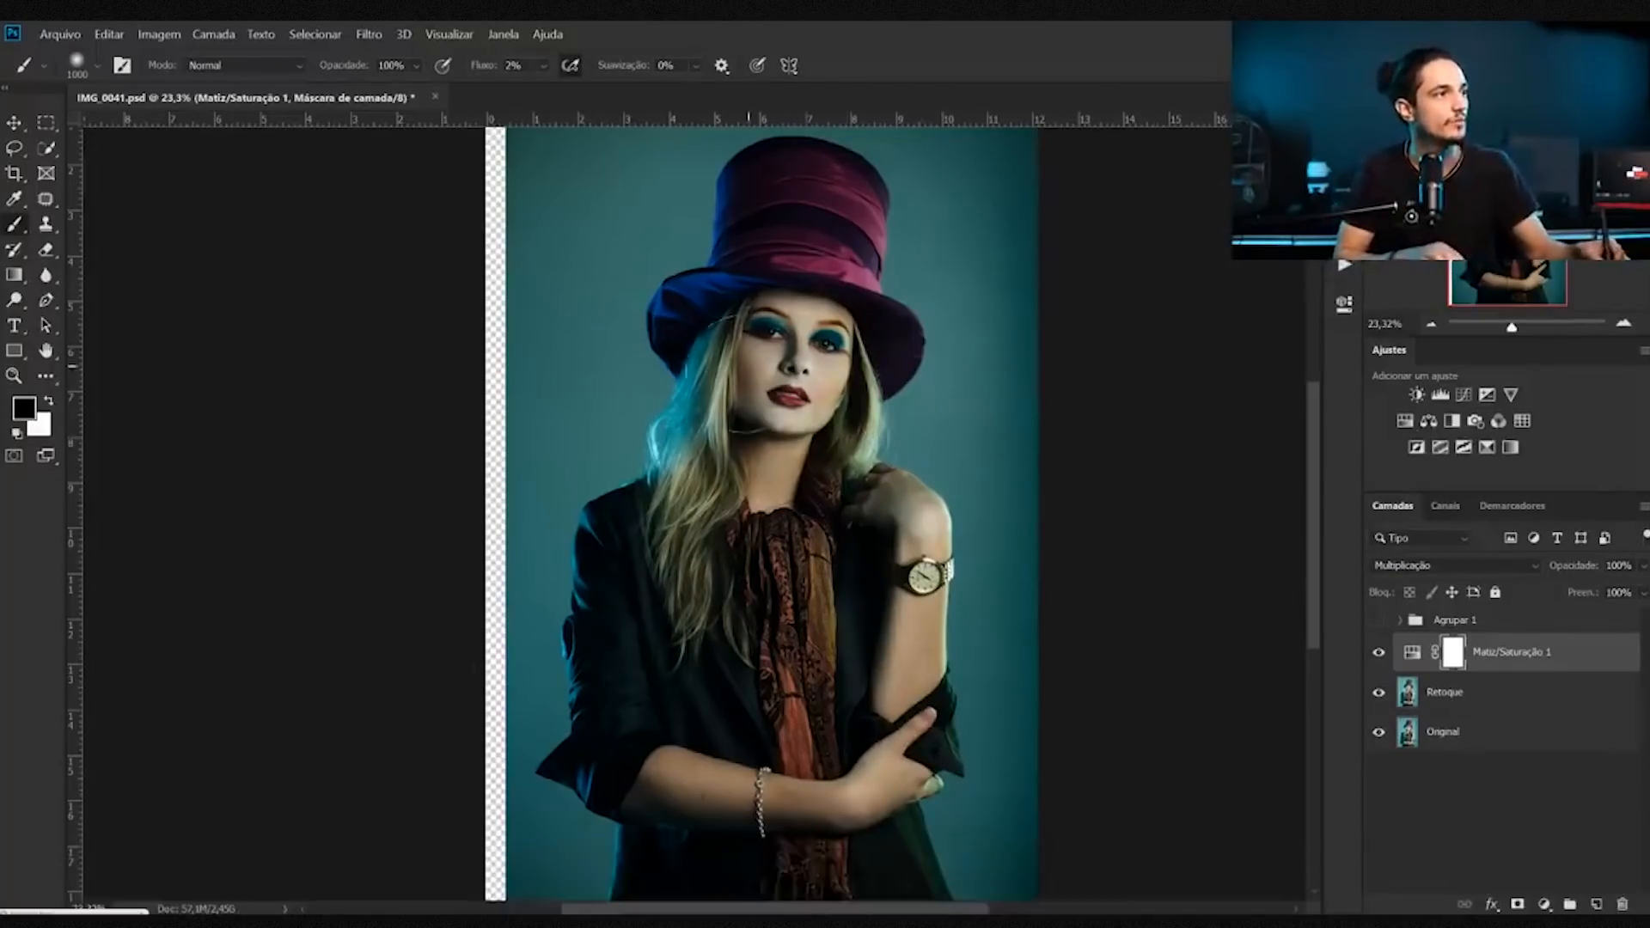
Reduce the brush size to 111 px to suit the details of the face
scroll(868, 328, up, 8)
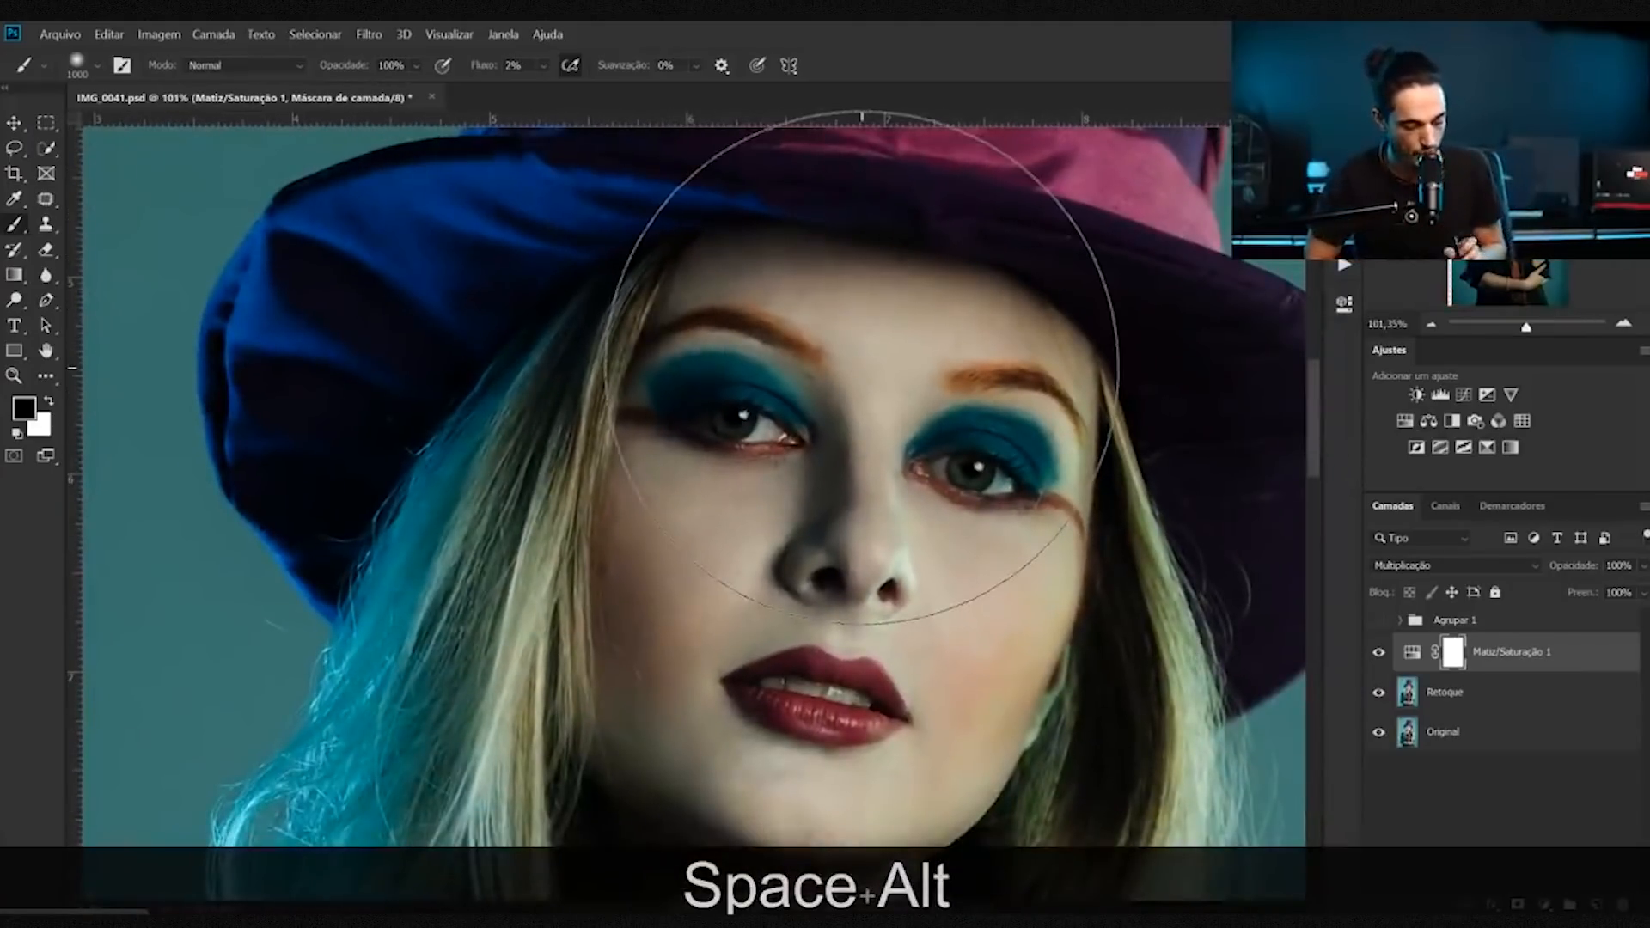
key(space)
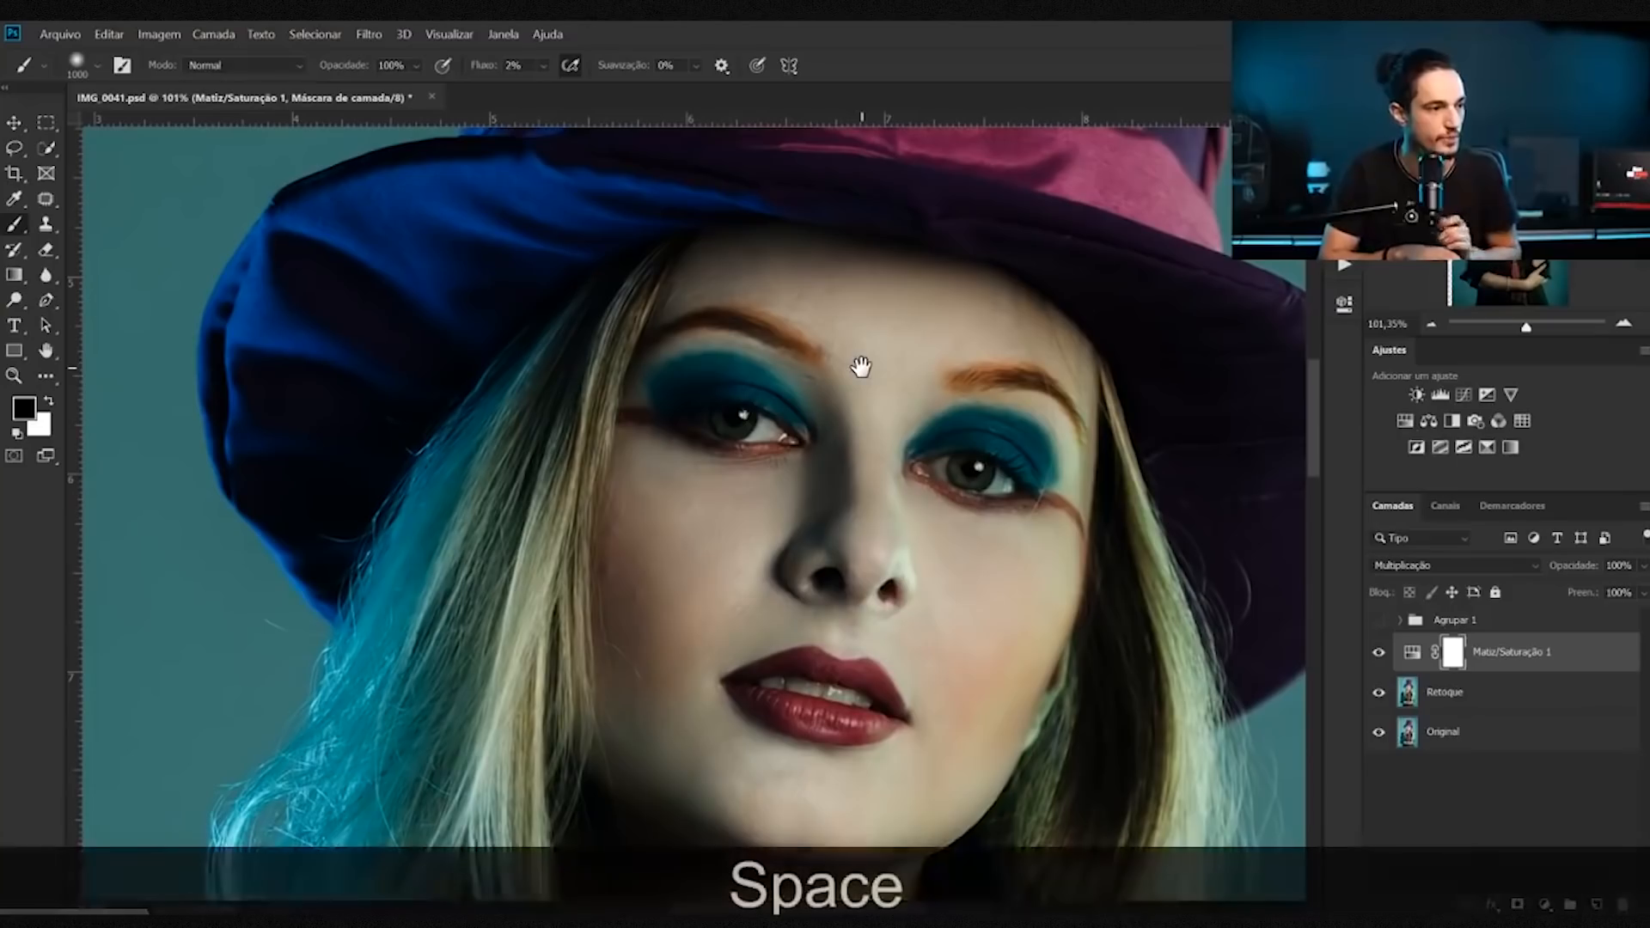
key(alt)
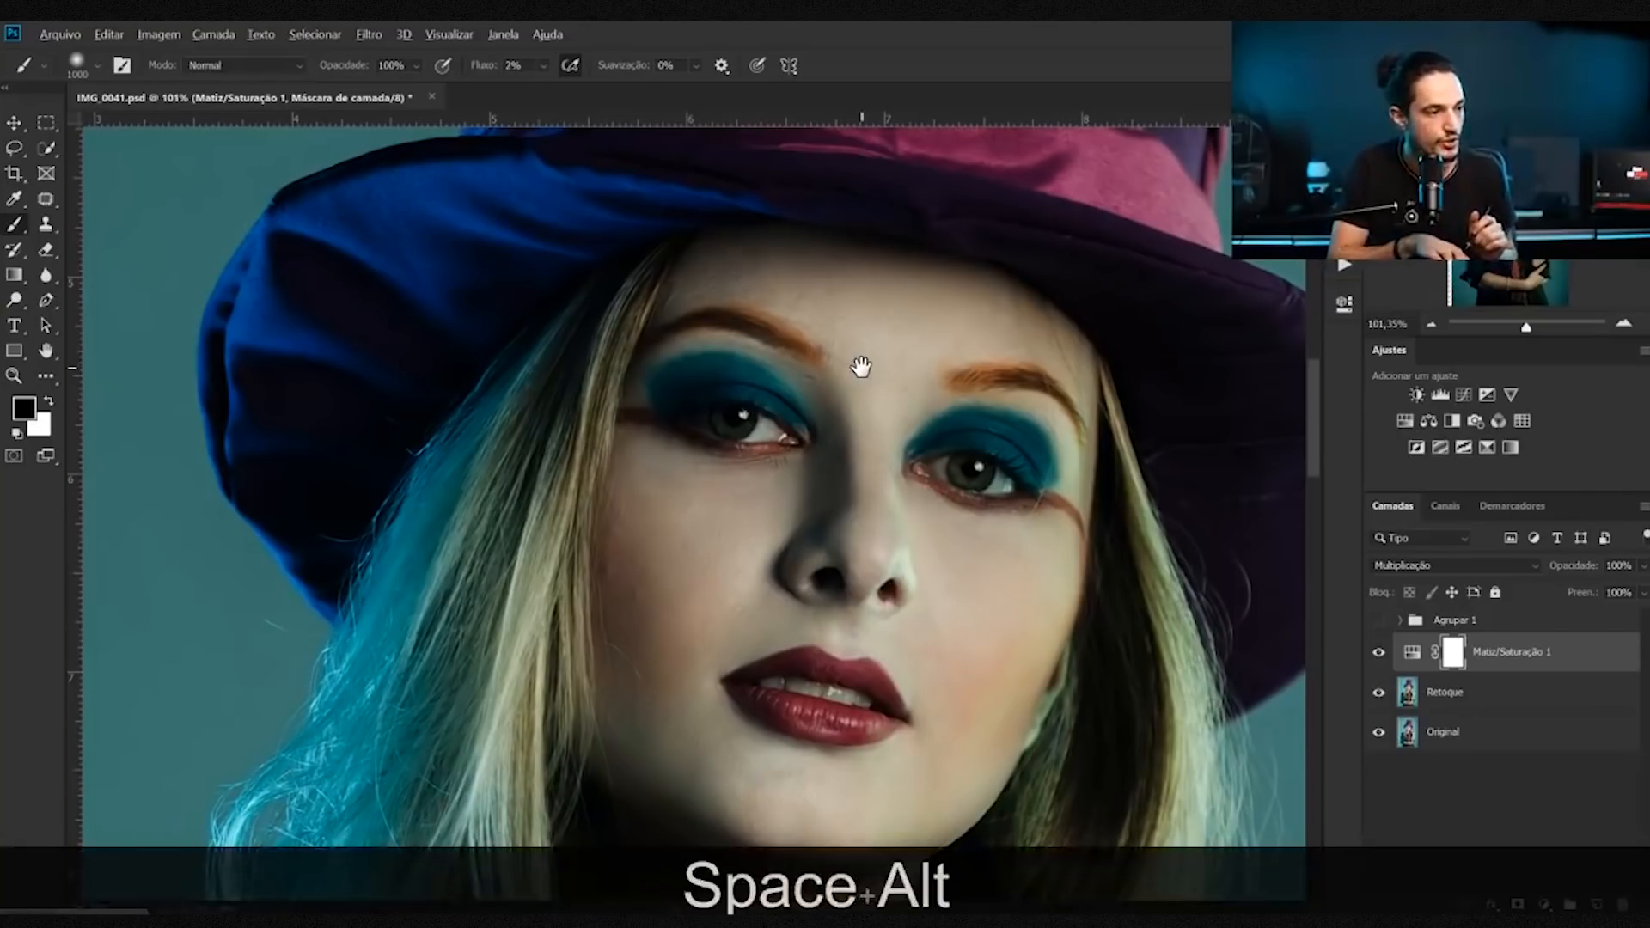
drag(811, 443, 582, 497)
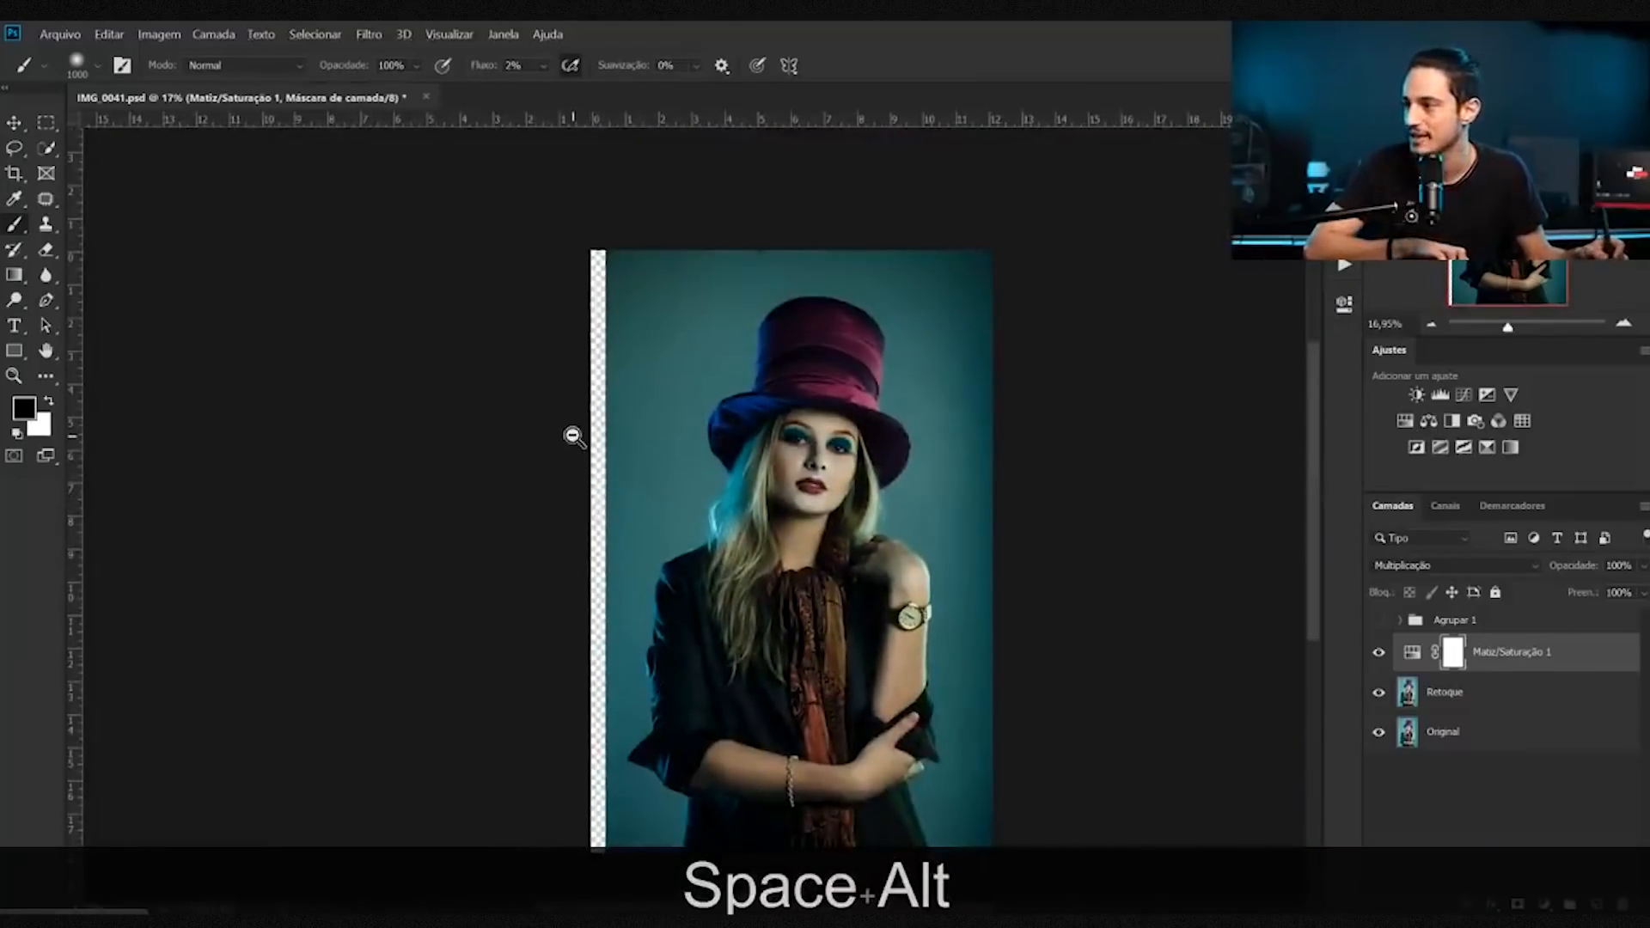
drag(825, 464, 909, 472)
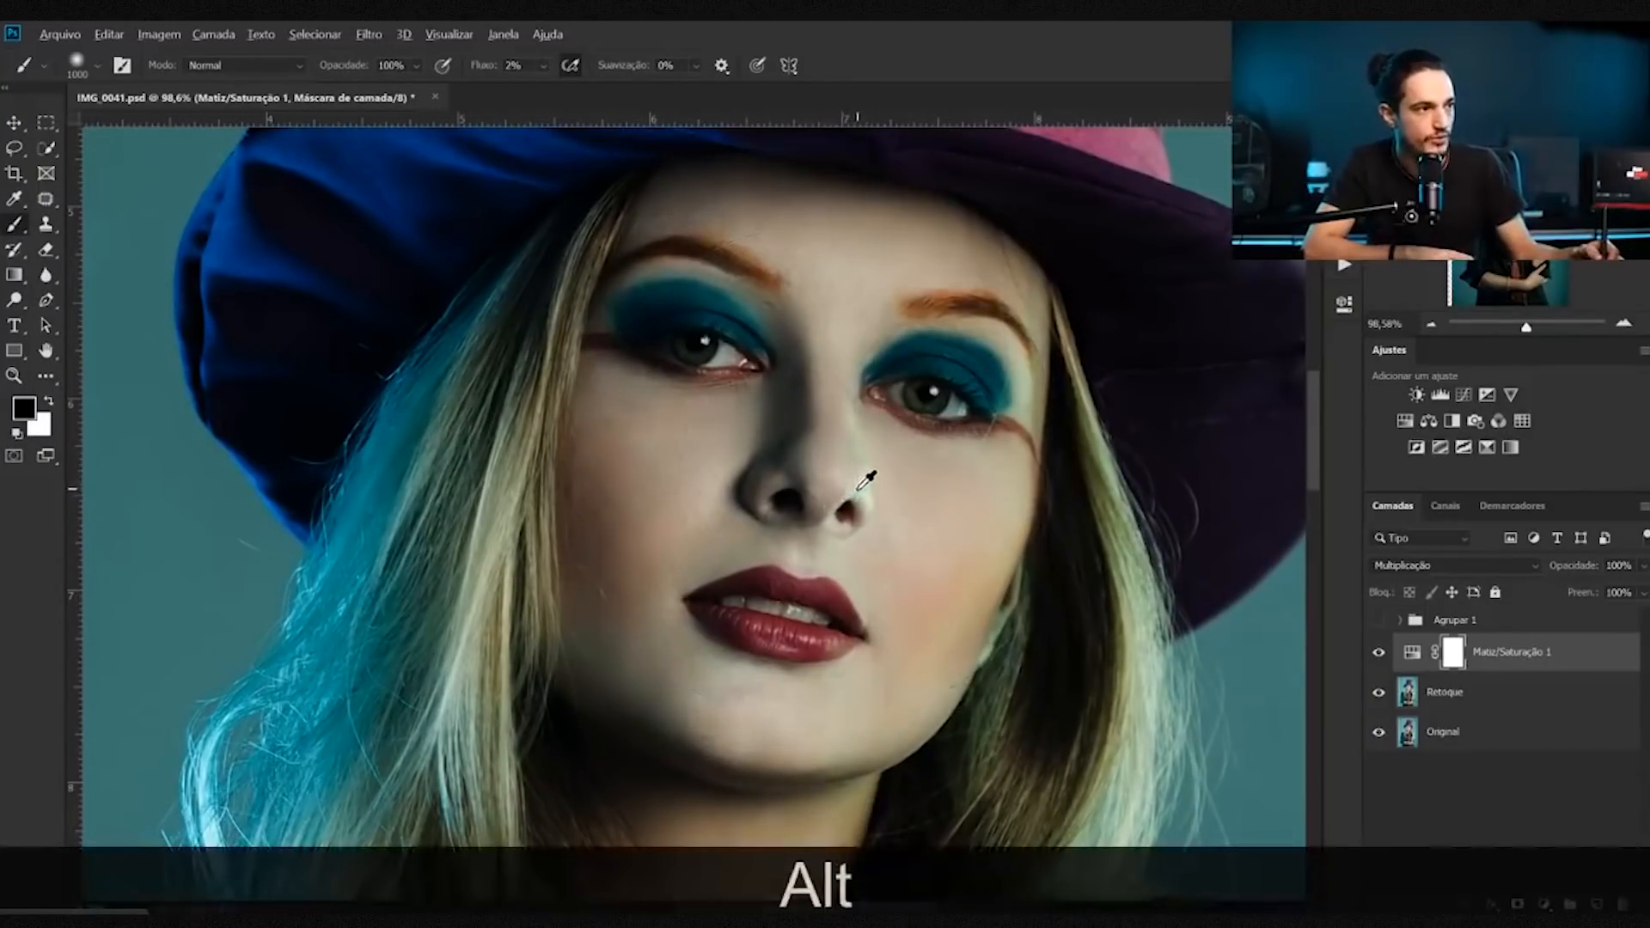
mouse_move(866, 479)
mouse_down()
mouse_move(428, 468)
mouse_move(825, 462)
mouse_move(604, 461)
mouse_move(773, 463)
mouse_move(586, 481)
mouse_move(752, 482)
mouse_move(758, 442)
mouse_move(762, 527)
mouse_move(762, 246)
mouse_move(785, 233)
mouse_up()
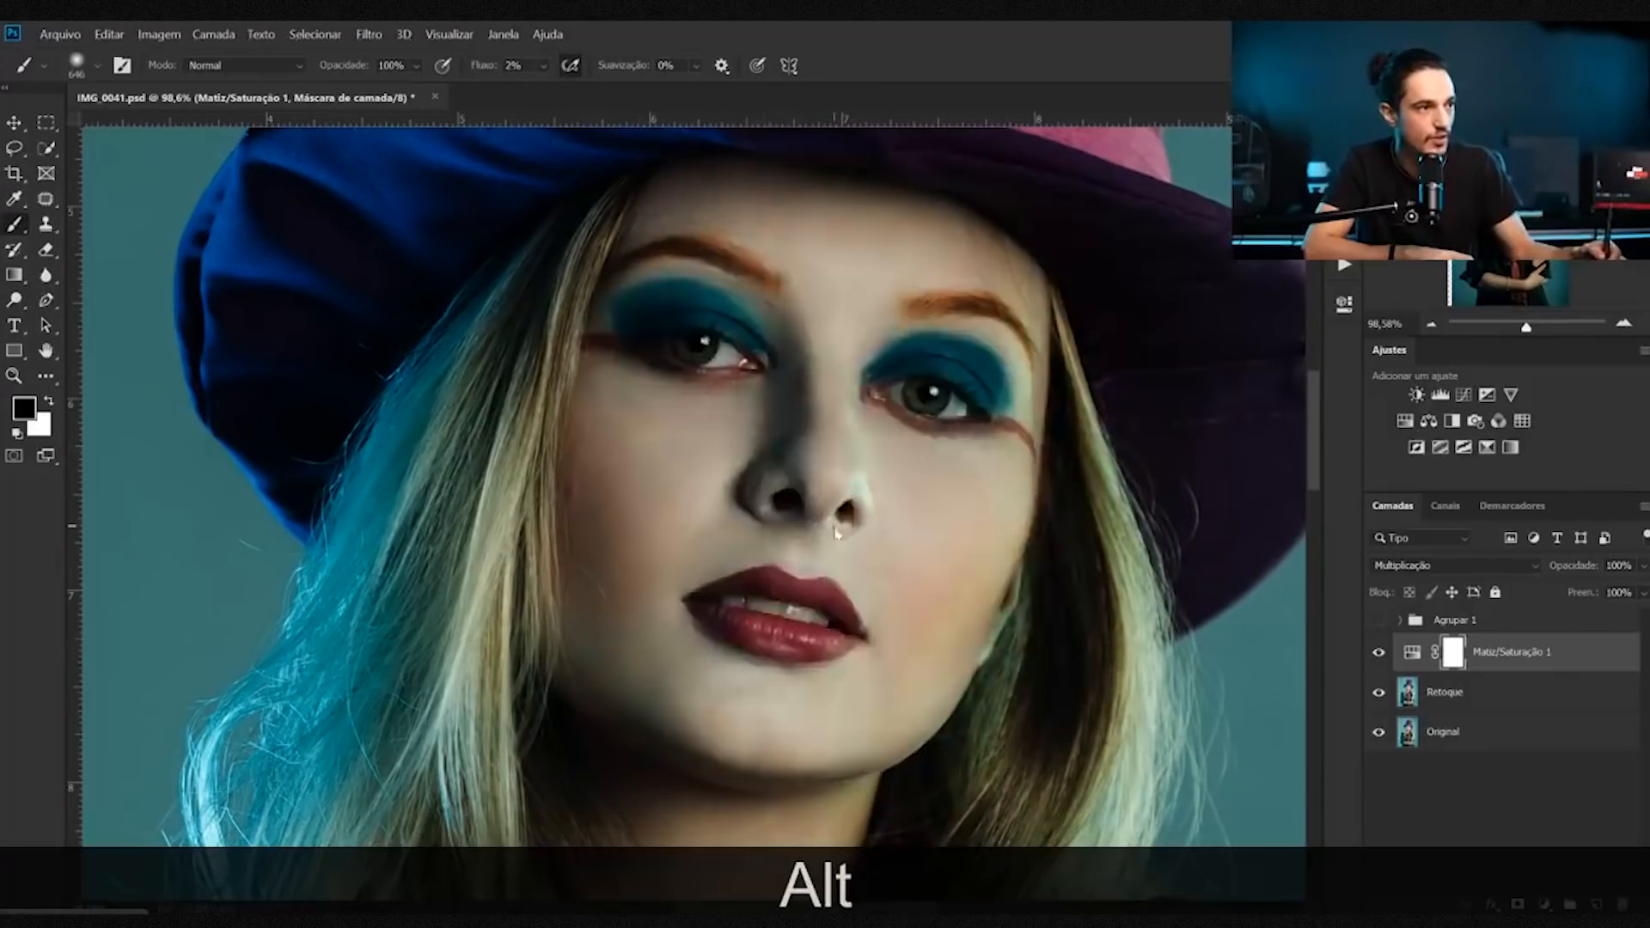
mouse_move(835, 531)
mouse_down()
mouse_move(832, 292)
mouse_move(630, 334)
mouse_up()
drag(846, 407, 869, 519)
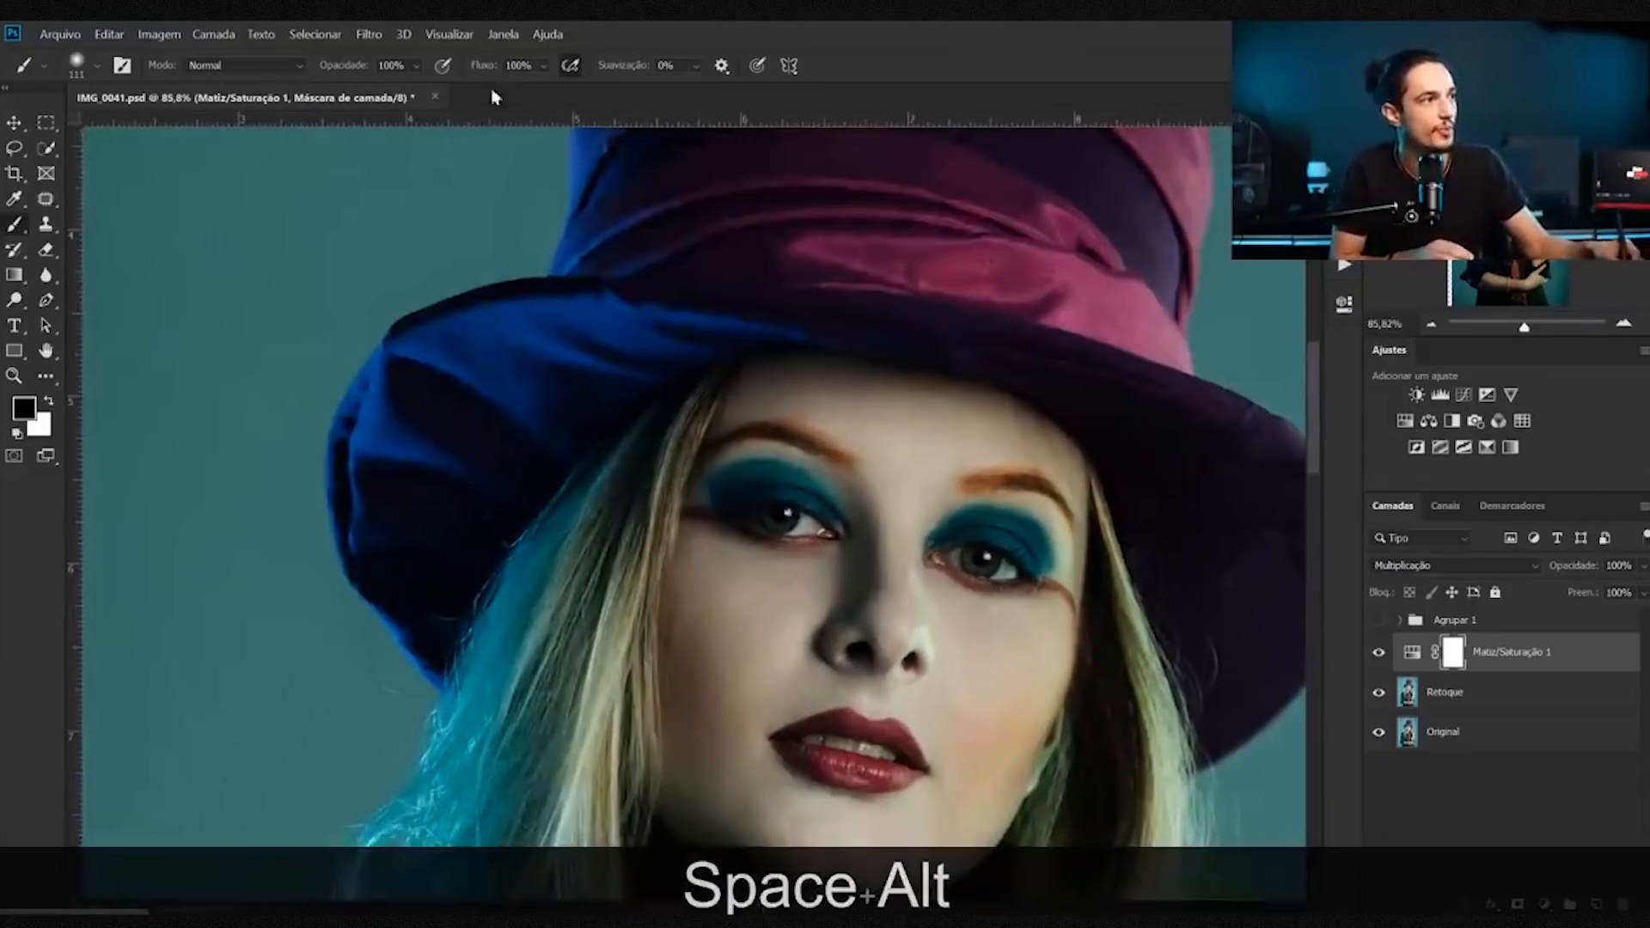
Set the brush flow to 5% and enlarge the brush to about 167 px
key(shift+5)
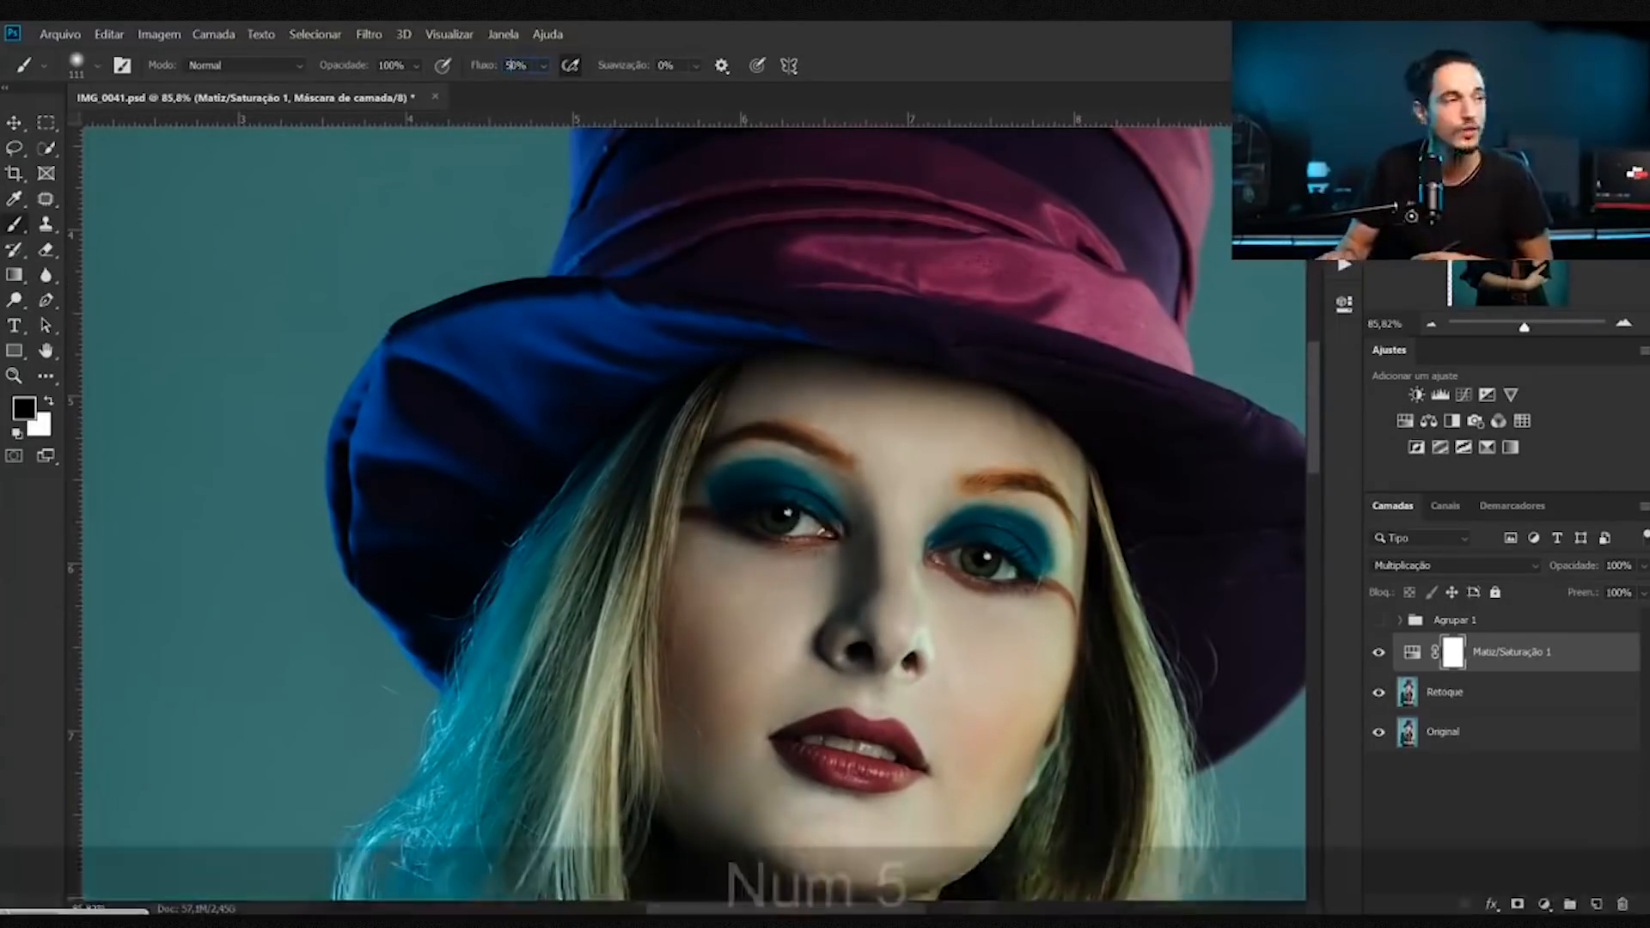
key(BackSpace)
key(Return)
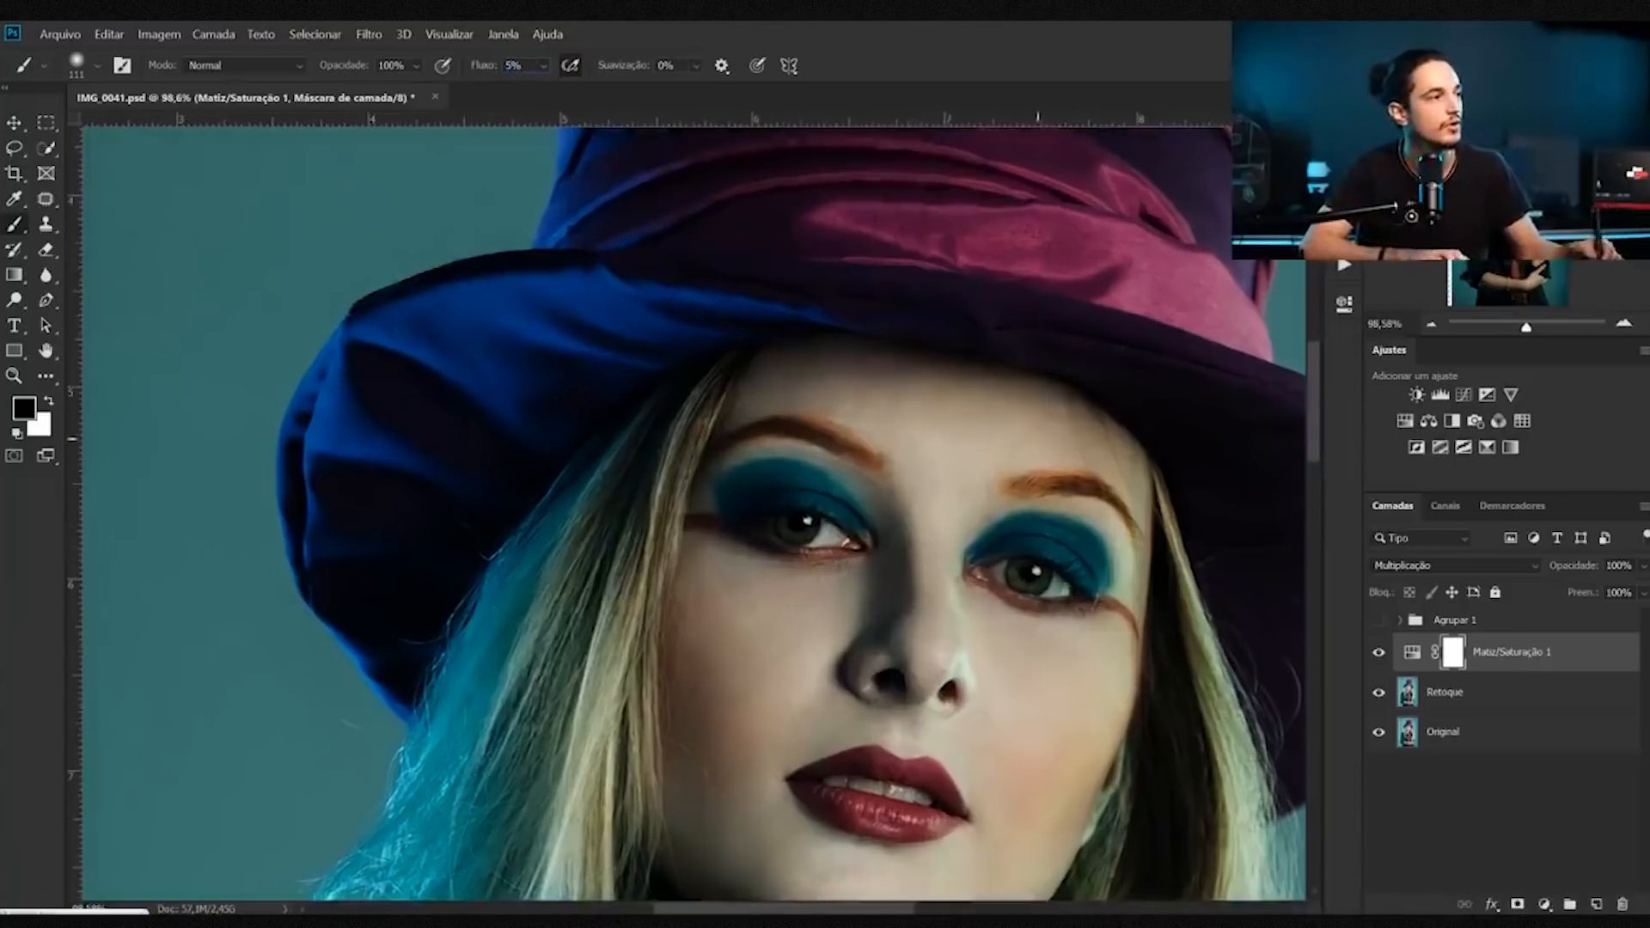
drag(983, 448, 1008, 446)
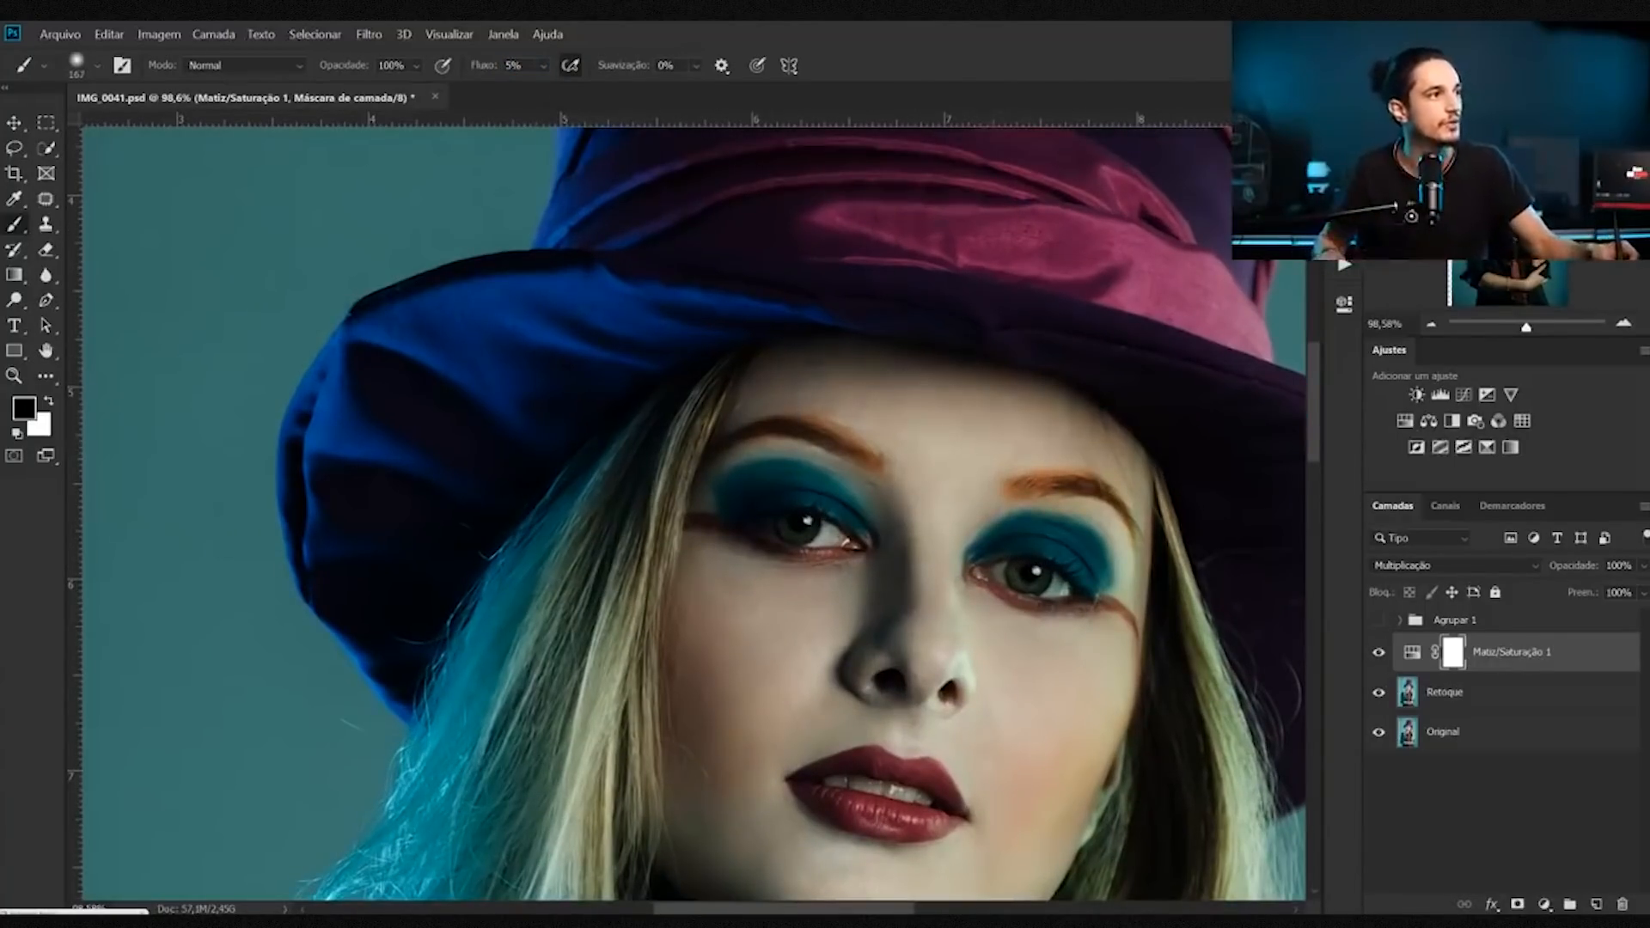
Set the brush flow to 3% and paint black on the mask over the forehead, nose and cheek, resizing the brush between areas
key(0)
key(3)
drag(930, 434, 907, 434)
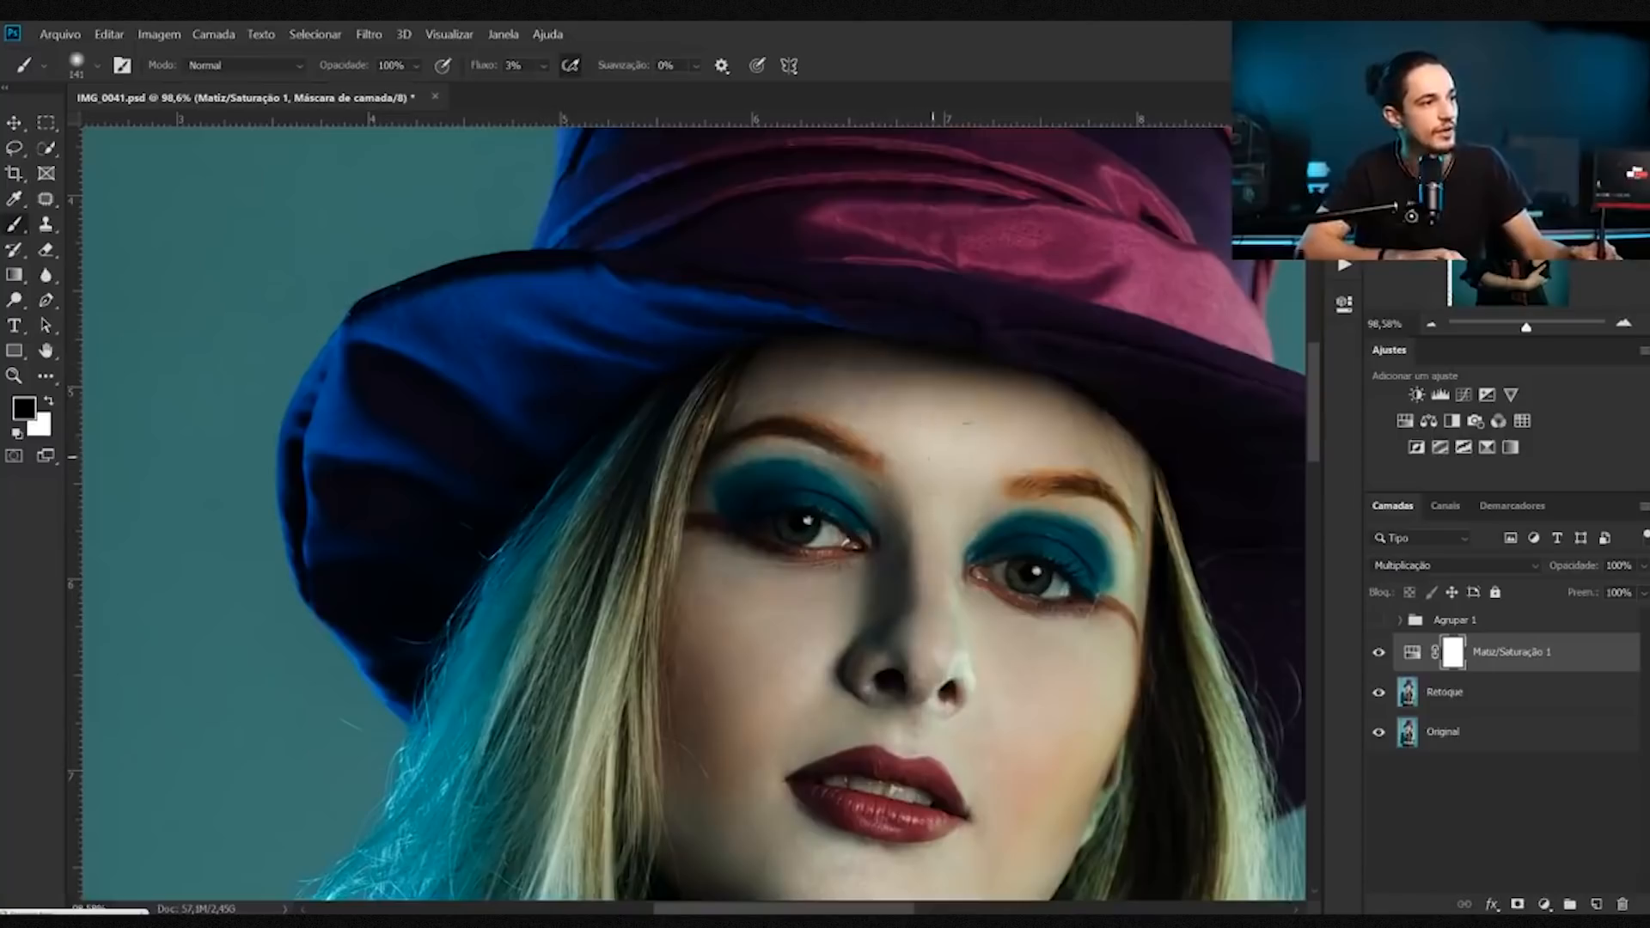
drag(922, 536, 868, 538)
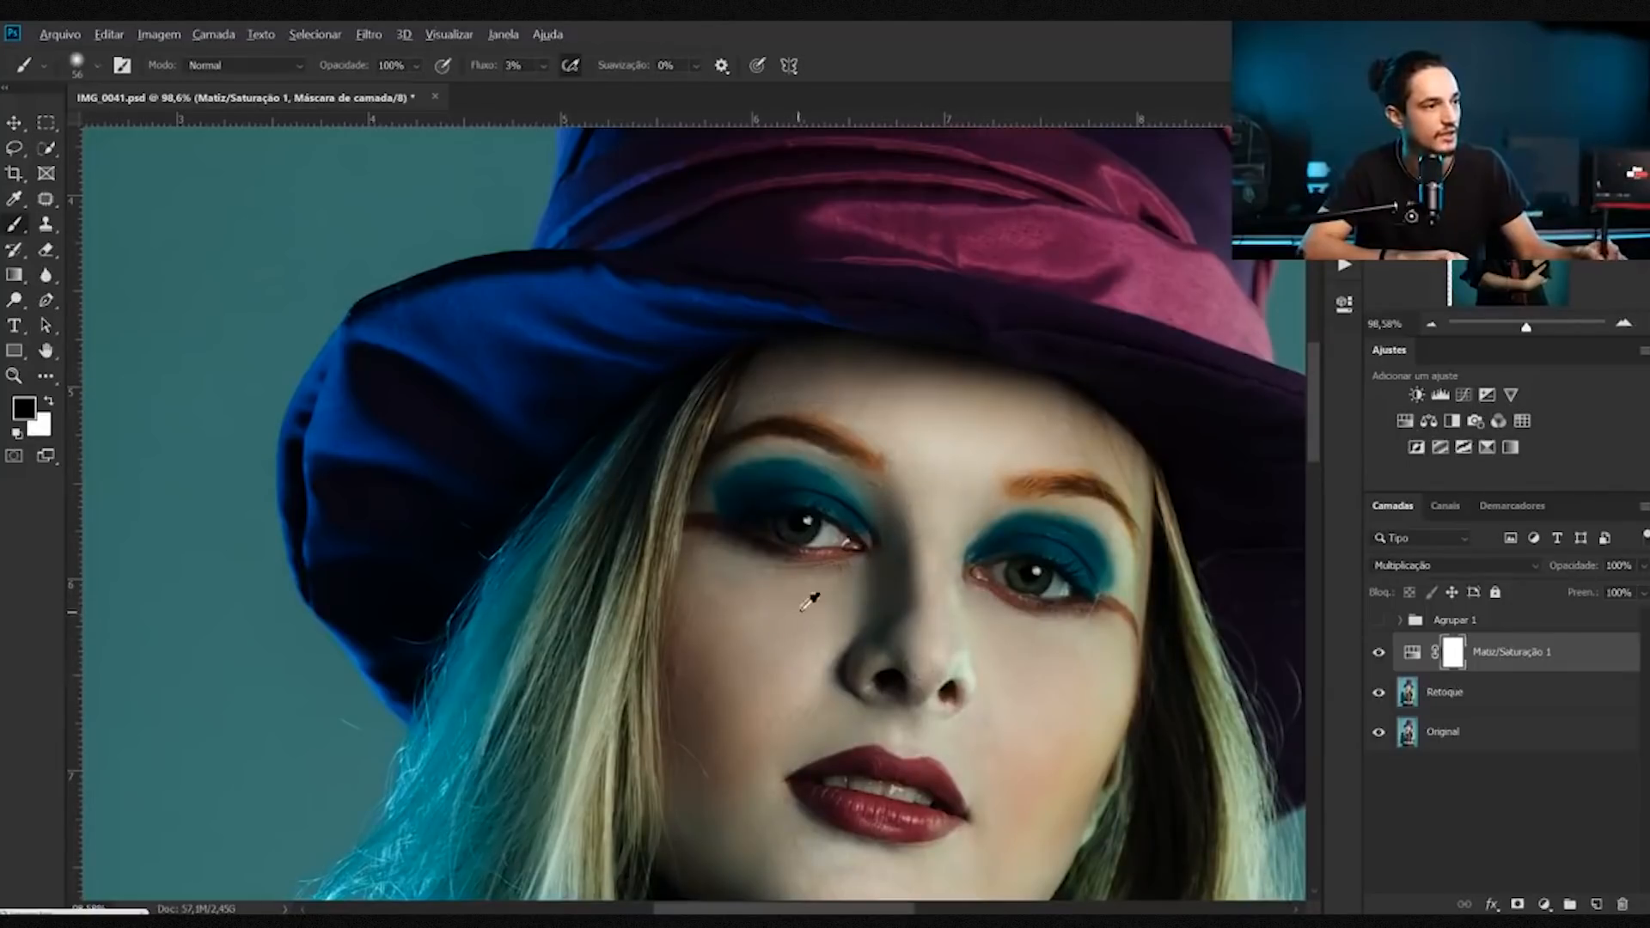
drag(764, 602, 730, 605)
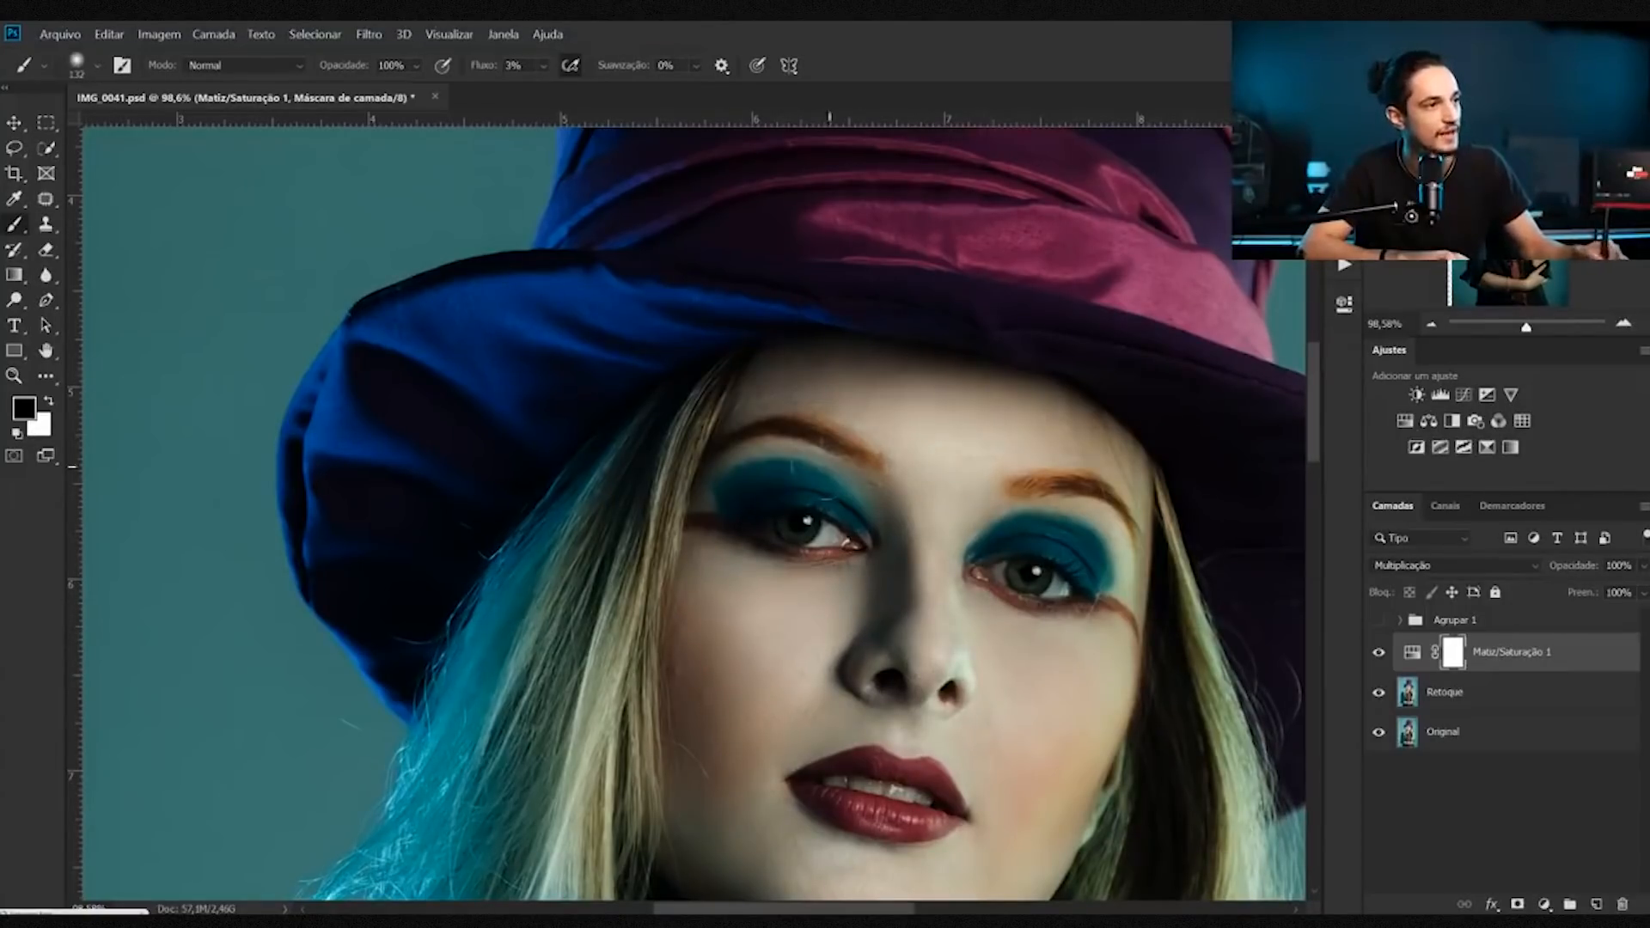
Paint light back into both eyes, the eyelids and the cheek below on the adjustment layer's mask
mouse_move(792, 464)
mouse_down()
mouse_move(801, 520)
mouse_move(816, 516)
mouse_move(774, 483)
mouse_move(797, 456)
mouse_up()
mouse_move(1030, 571)
mouse_down()
mouse_move(1053, 560)
mouse_move(1063, 577)
mouse_up()
drag(1075, 649, 1108, 649)
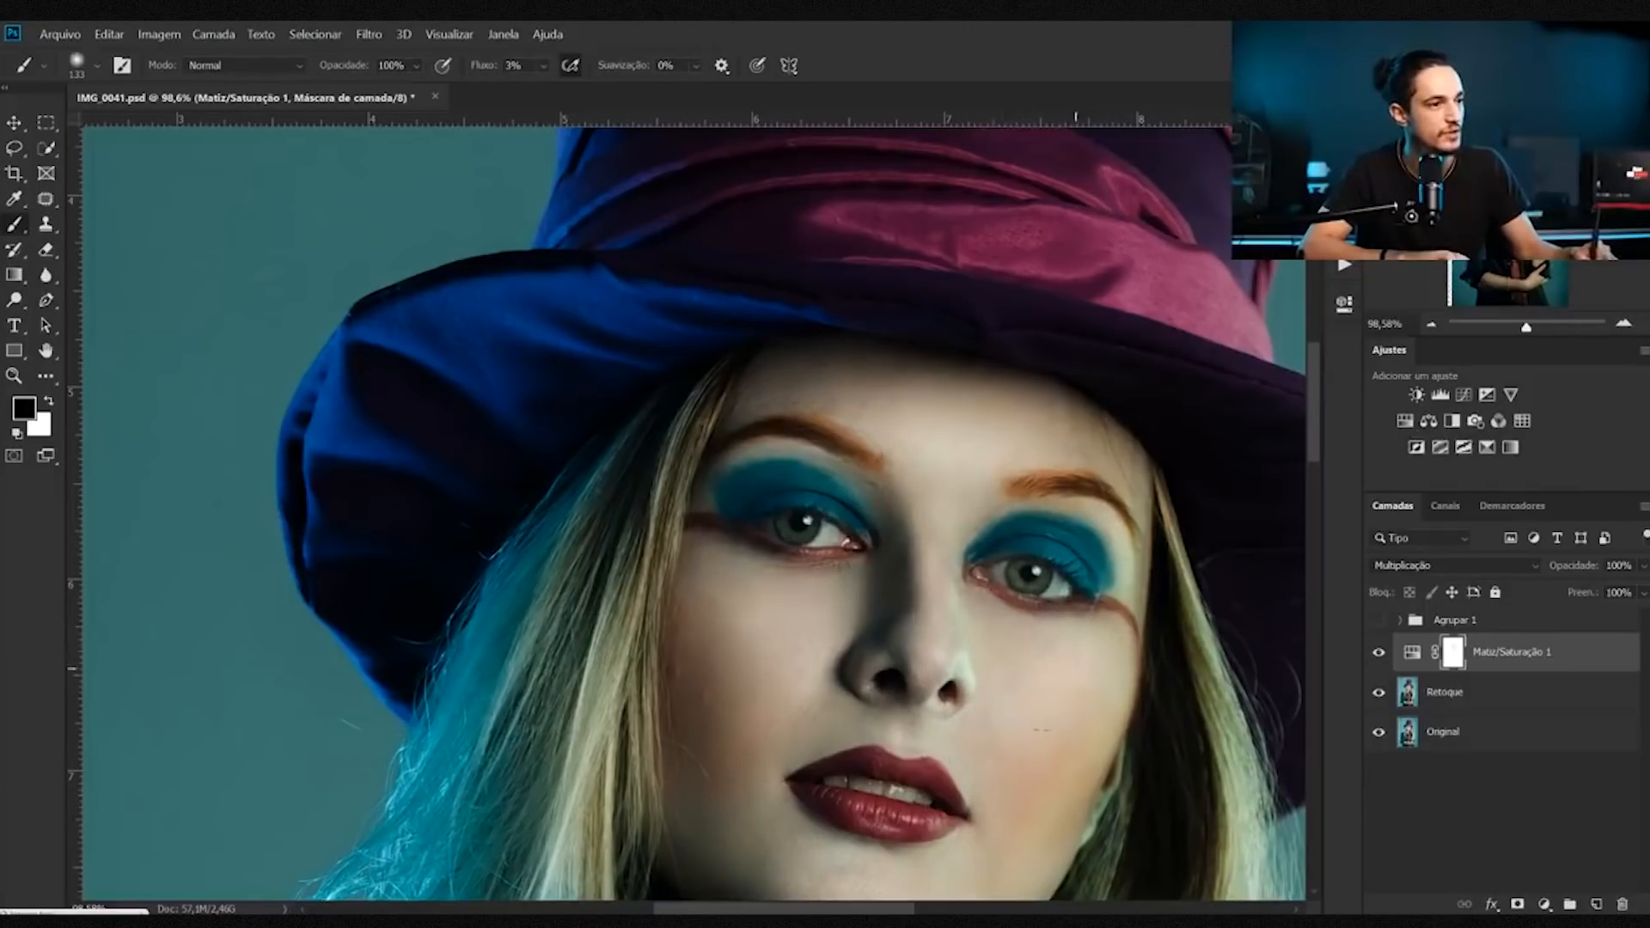
Rename the Matiz/Saturação 1 layer to DENSIDADE
scroll(884, 560, down, 4)
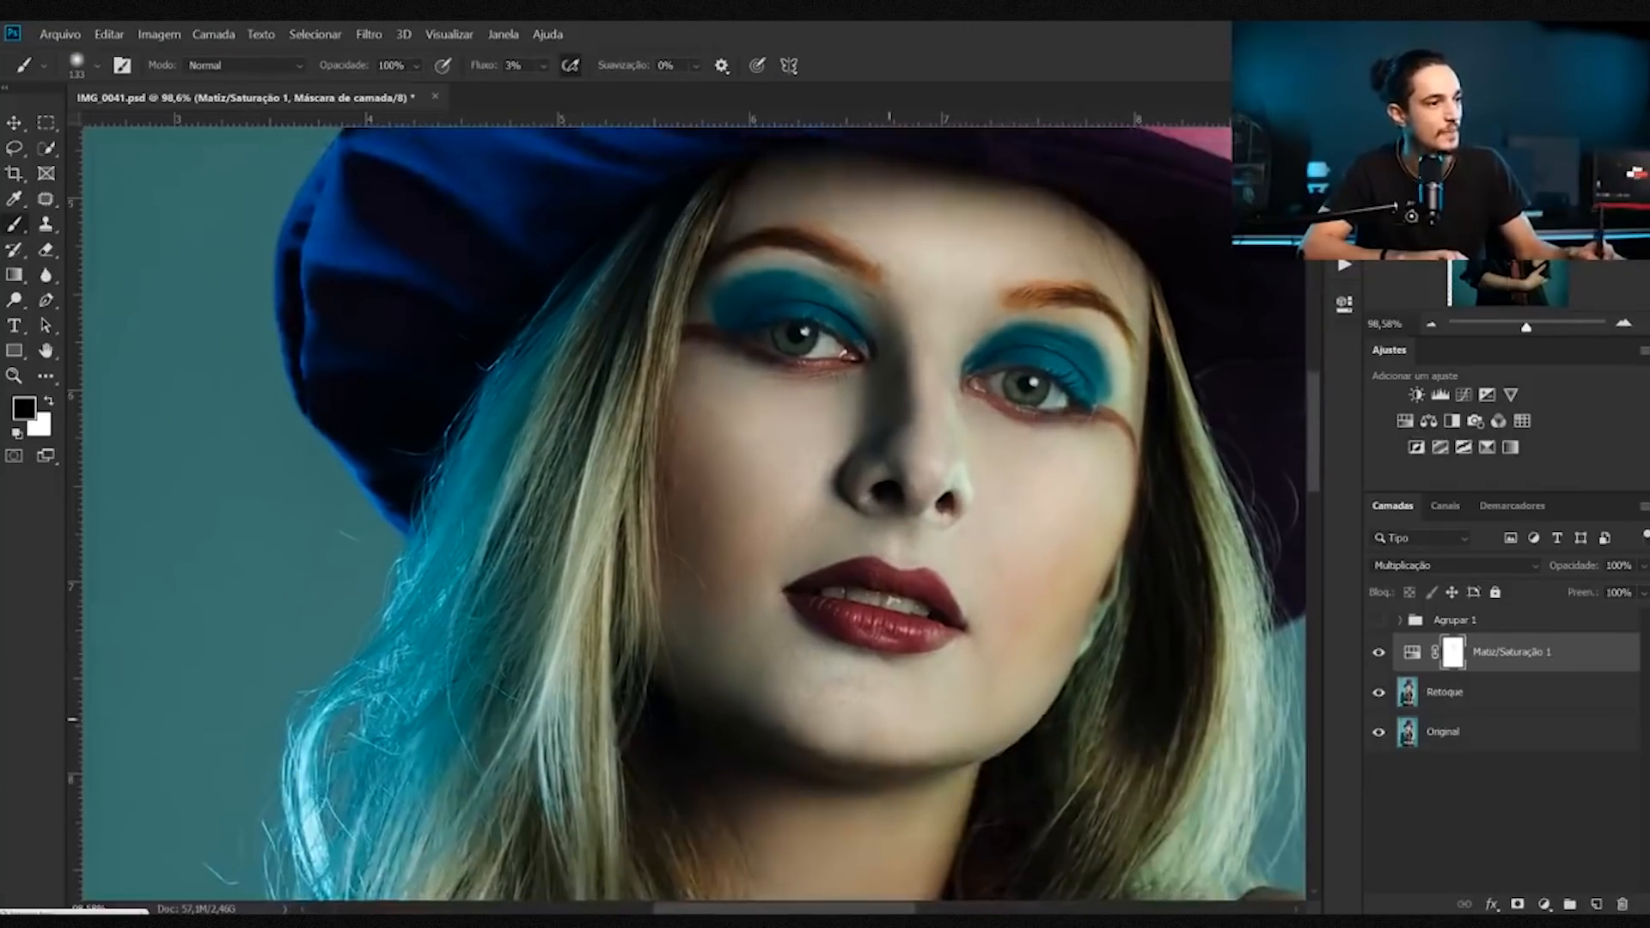
double_click(1495, 663)
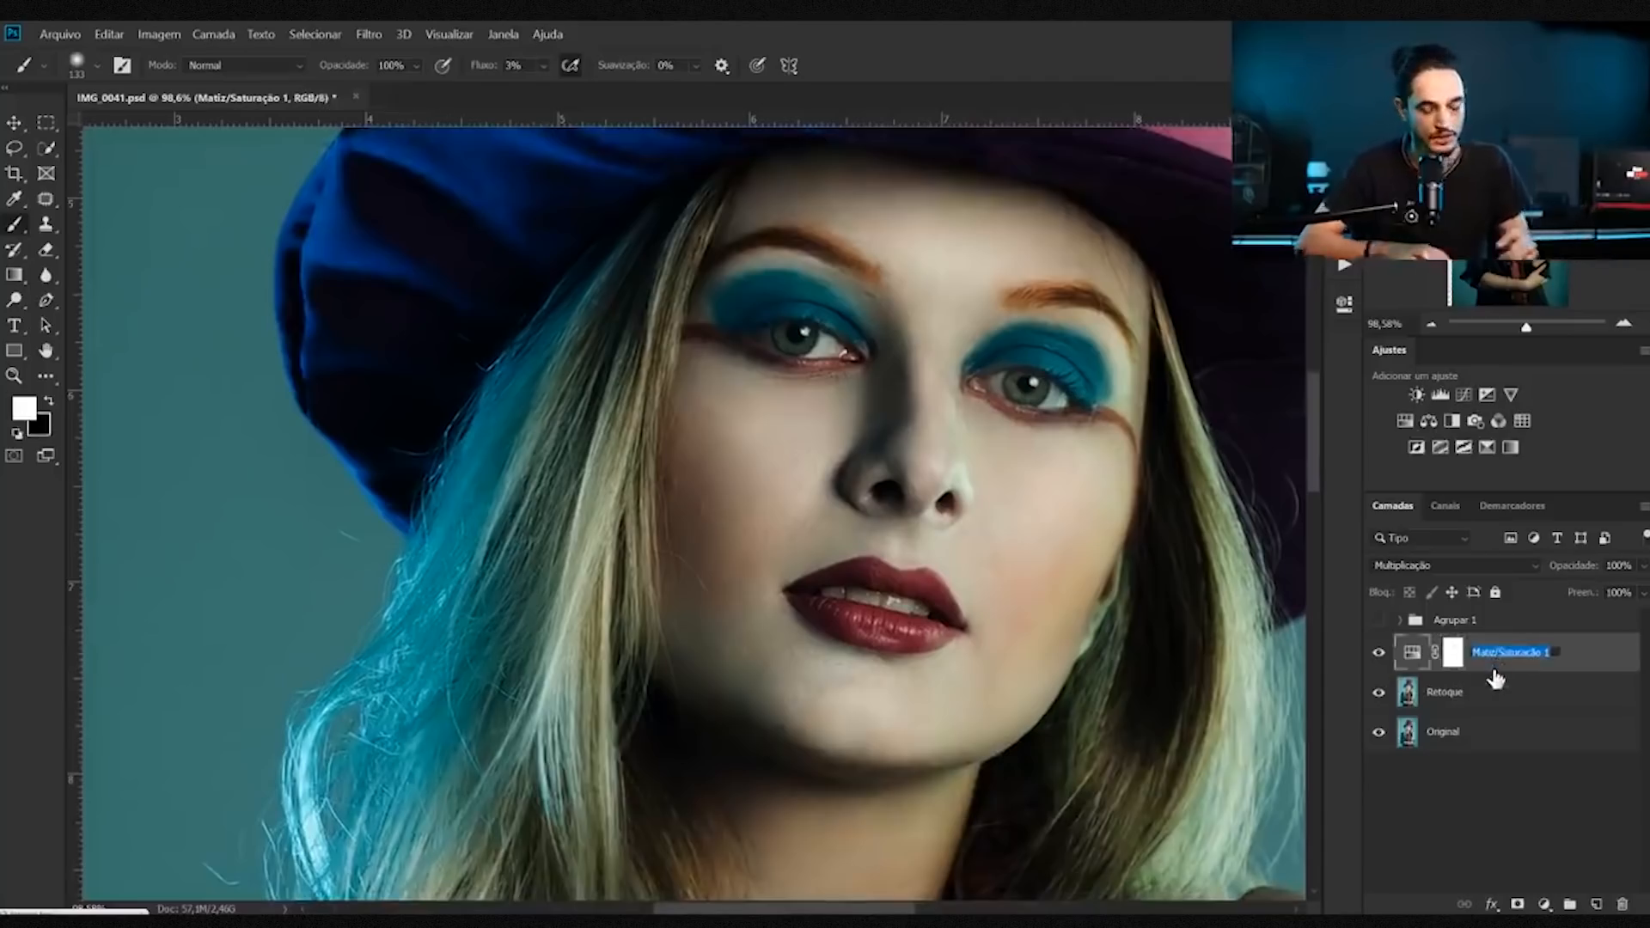
text(DENSIDADE)
key(Return)
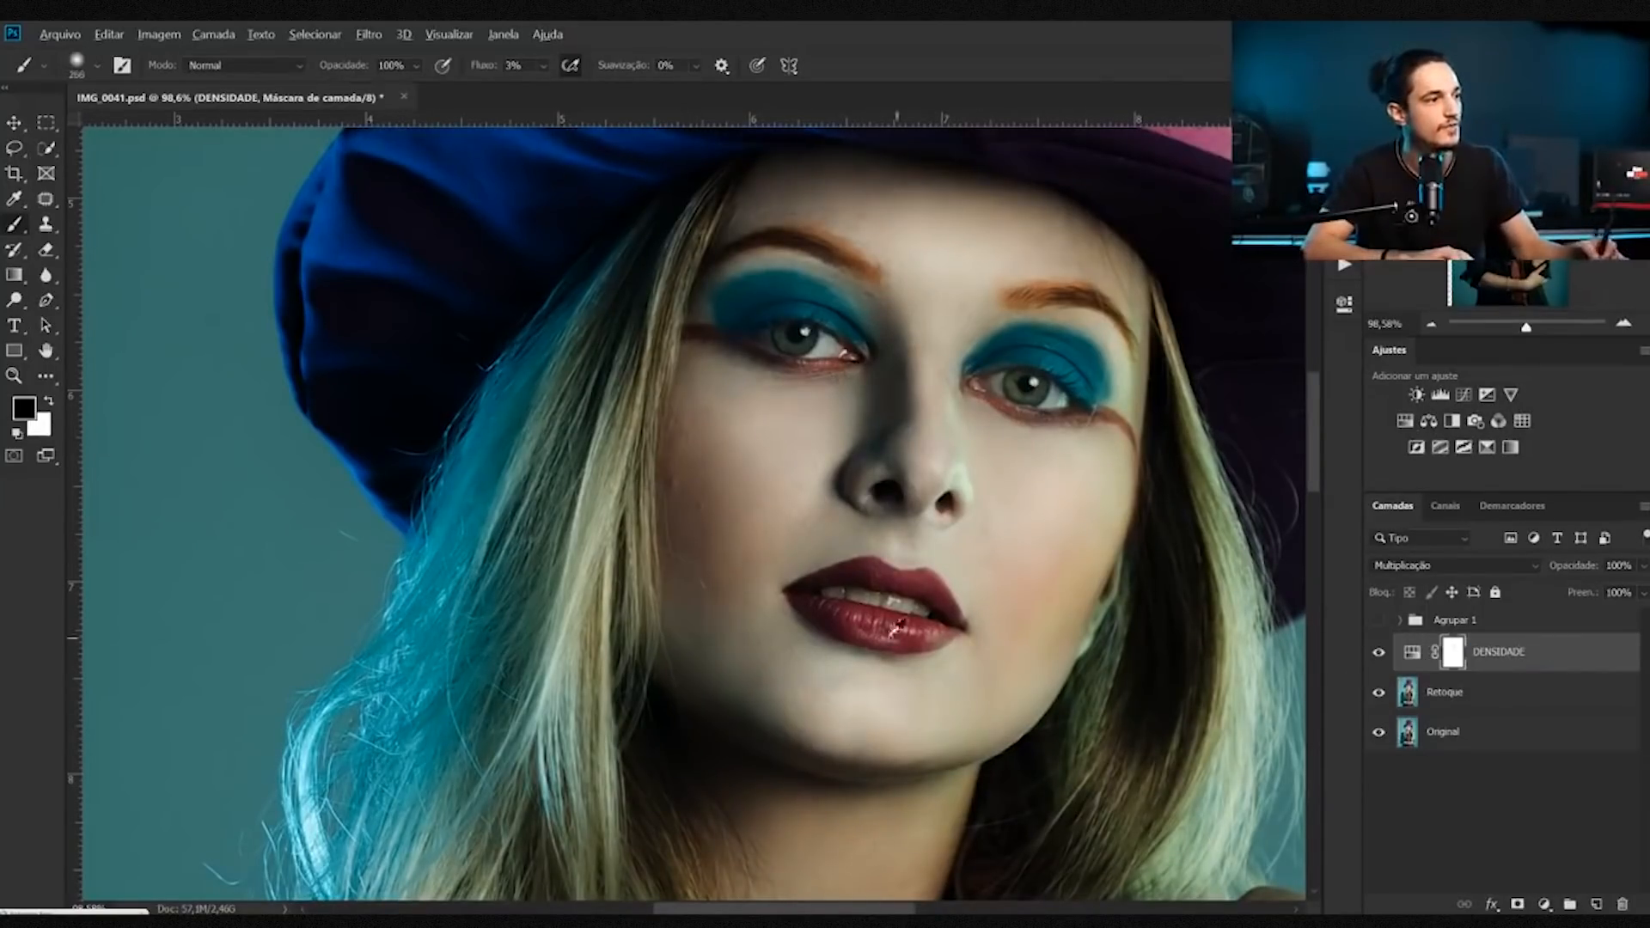
Paint black on the DENSIDADE mask over the chin, lips and nose bridge, using smaller brush sizes for the details
drag(904, 700, 841, 702)
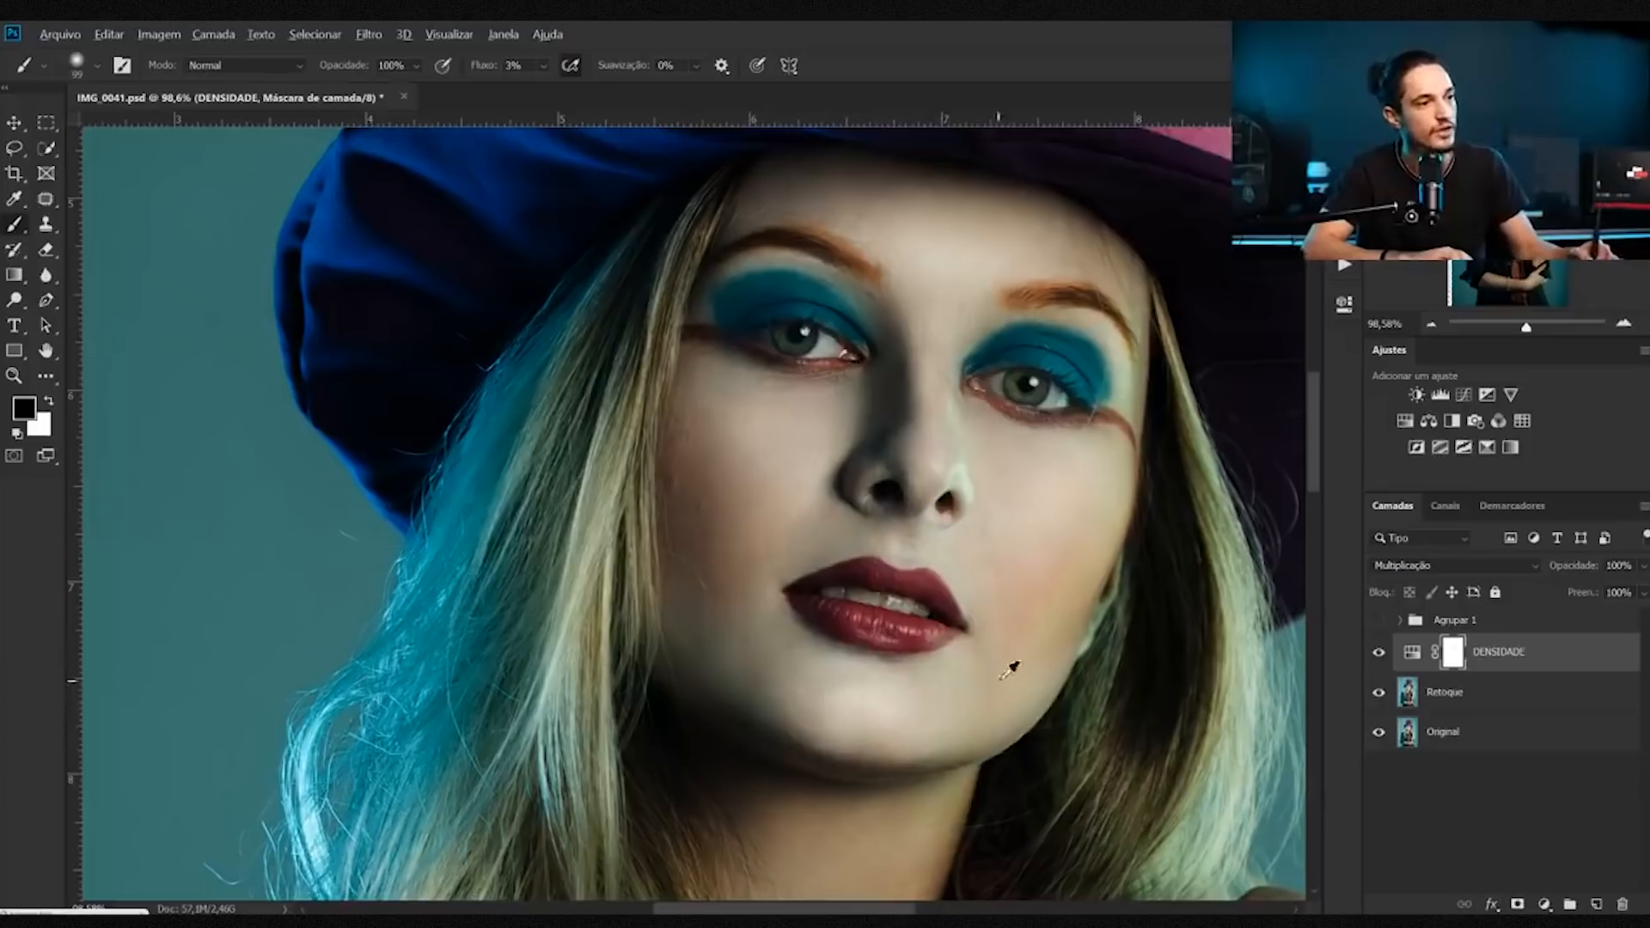
drag(868, 593, 838, 593)
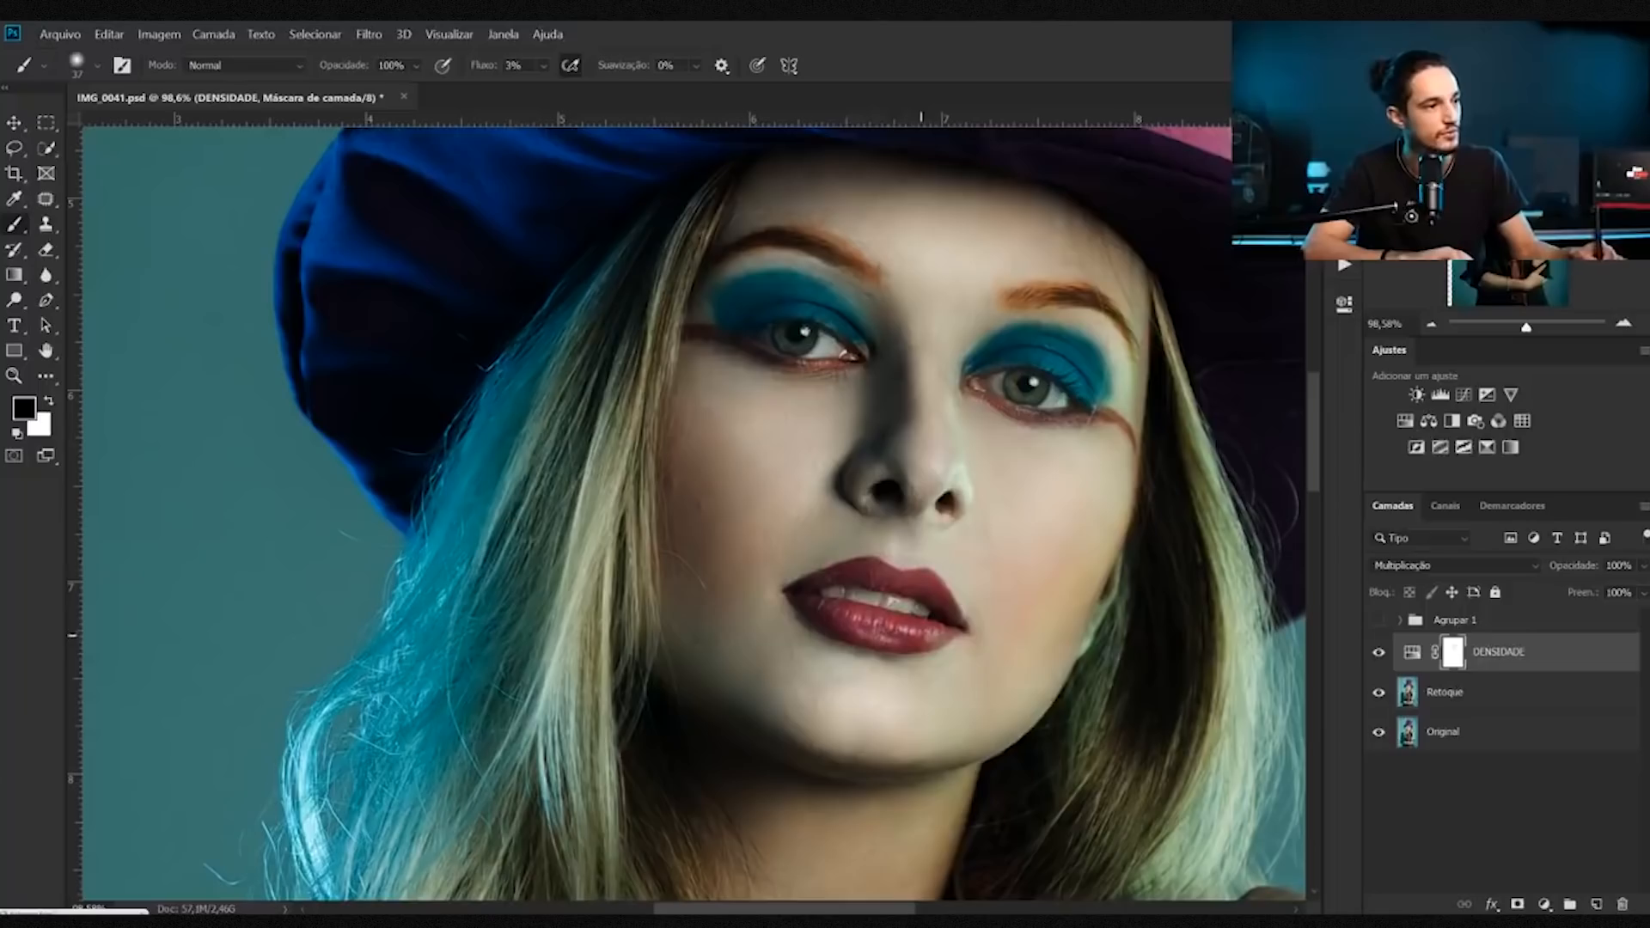
drag(866, 461, 900, 649)
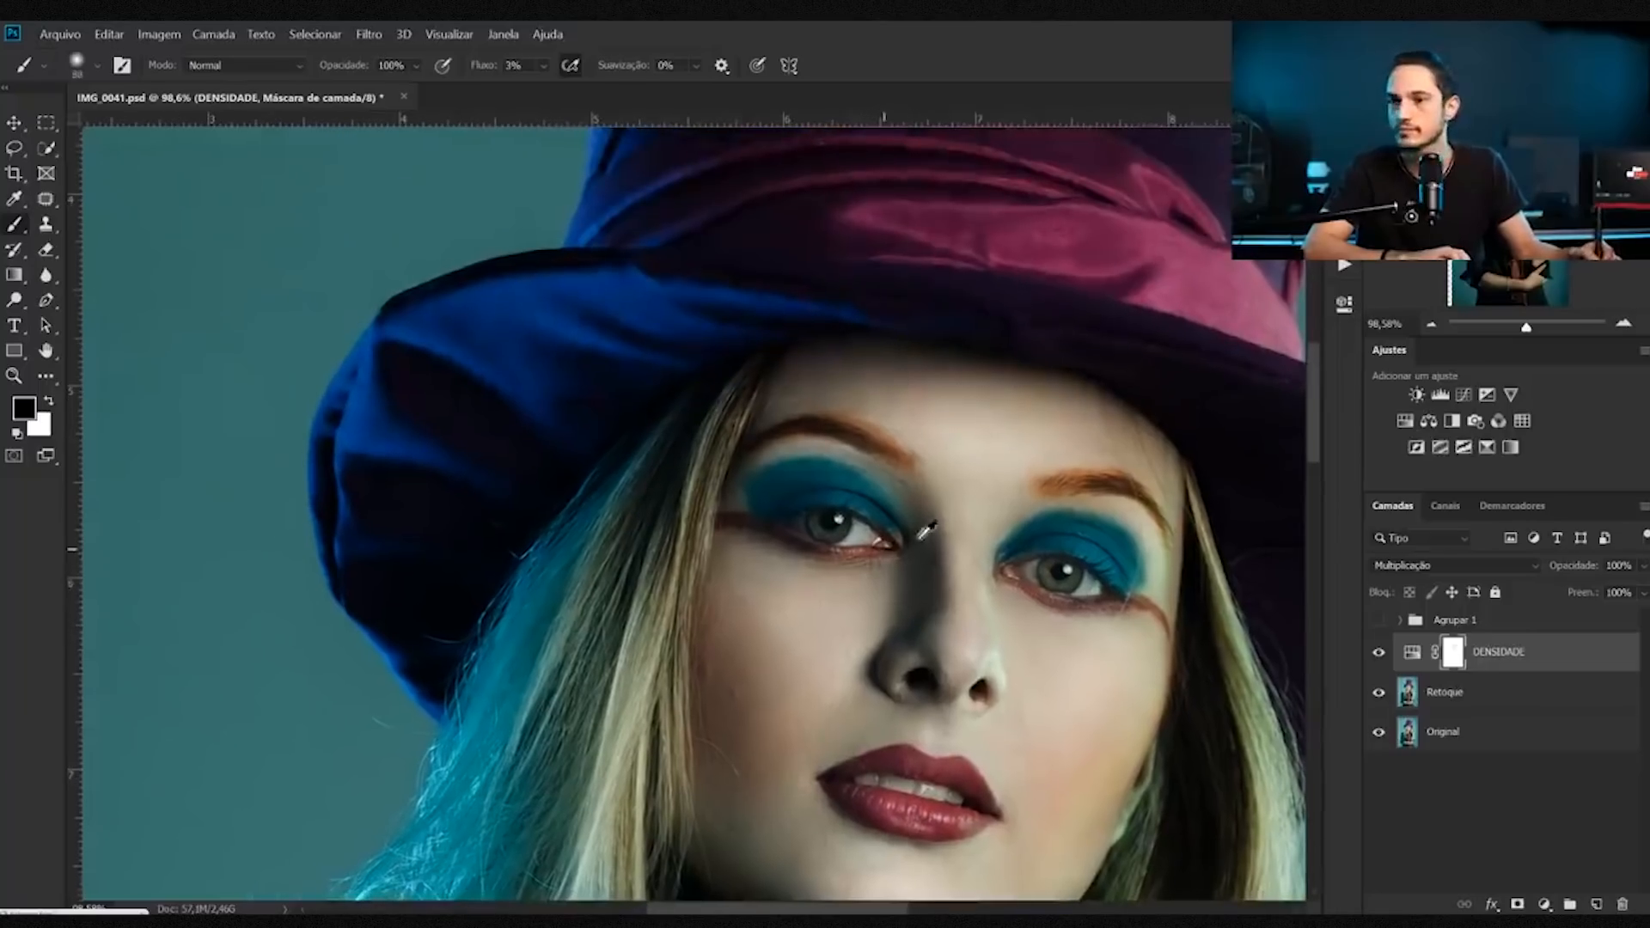
drag(886, 549, 927, 533)
Brush light back into the long blonde hair along the face and shoulder on the DENSIDADE mask with a larger brush
mouse_move(1089, 685)
mouse_down()
mouse_move(1004, 660)
mouse_move(977, 421)
mouse_up()
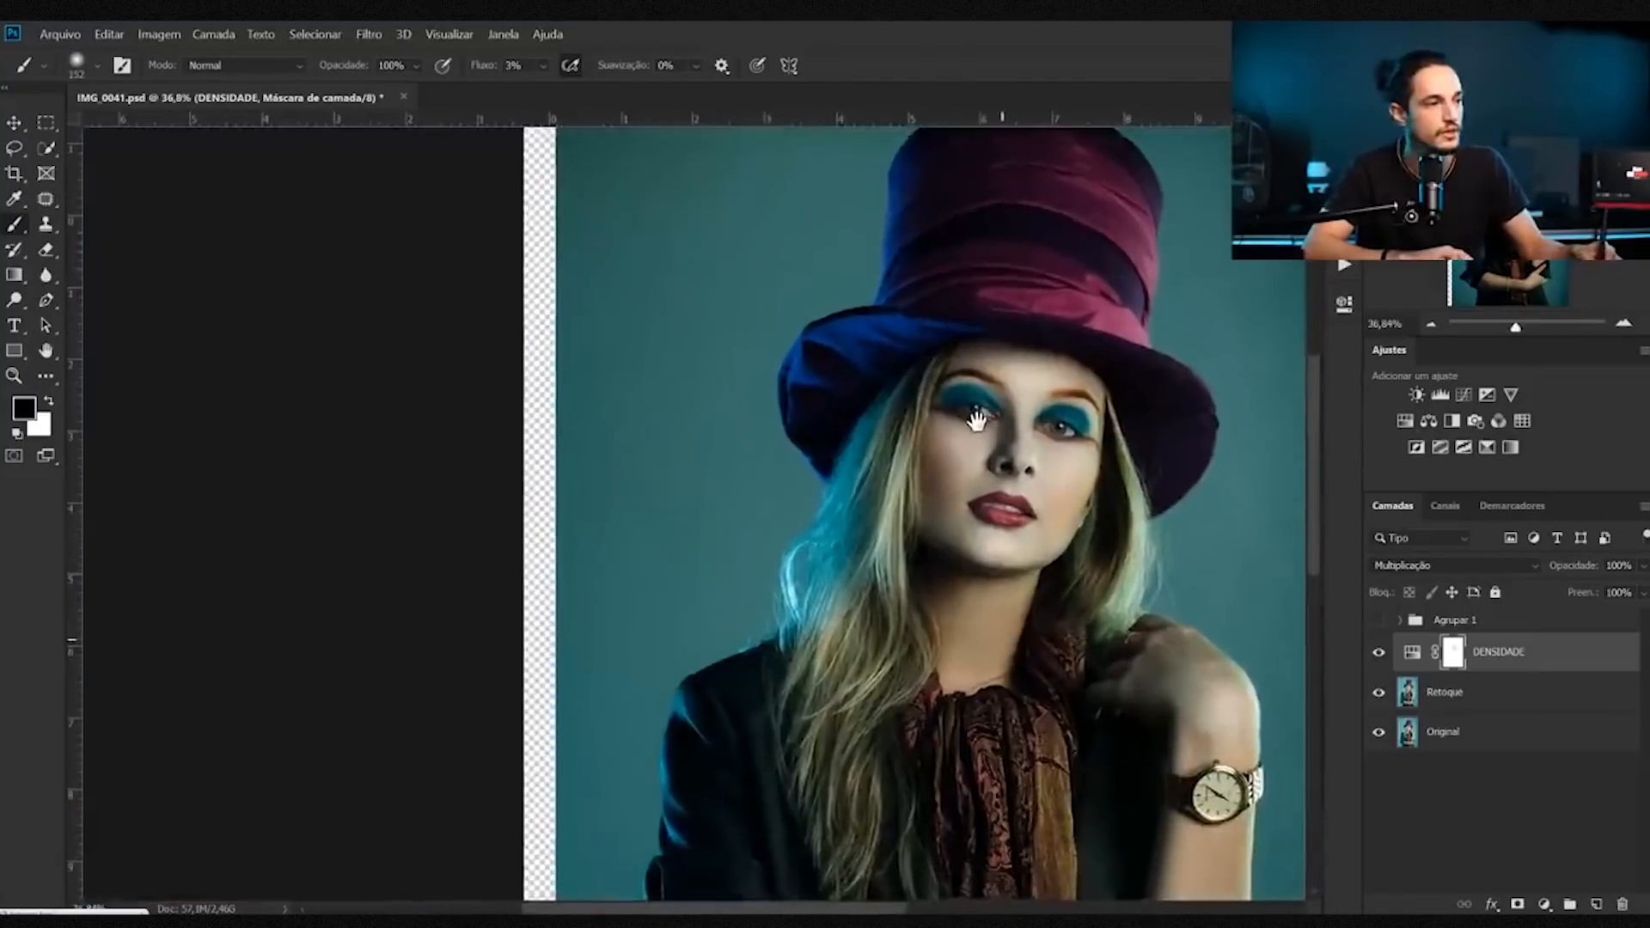
mouse_move(954, 594)
mouse_down()
mouse_move(910, 482)
mouse_move(995, 496)
mouse_up()
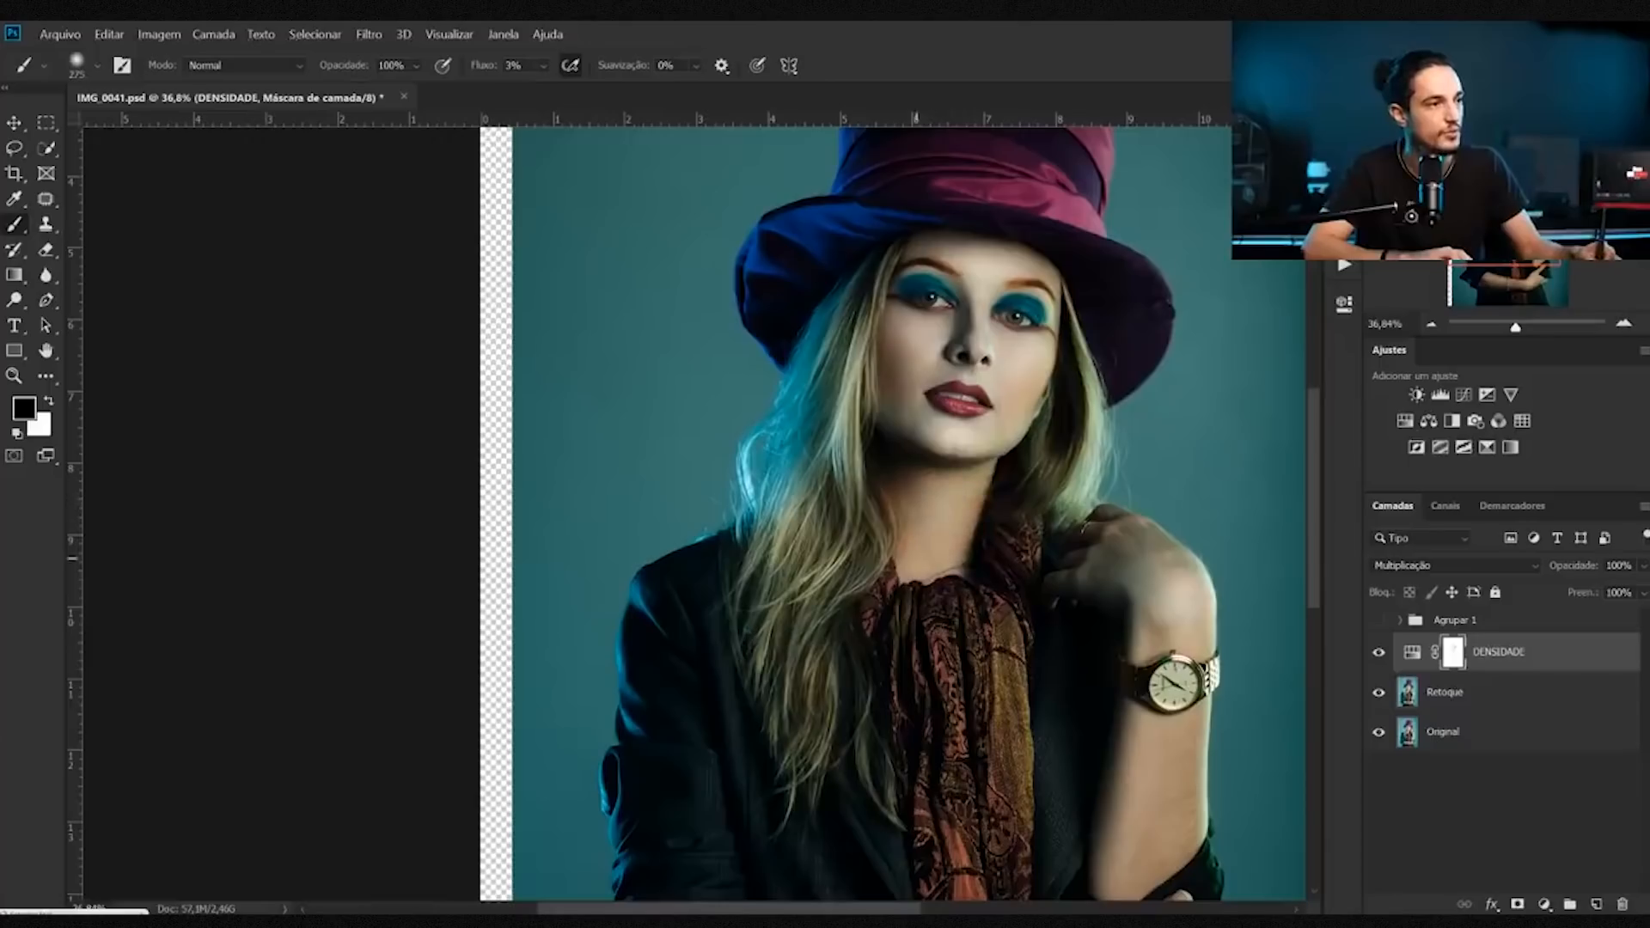
drag(825, 416, 795, 416)
mouse_move(866, 298)
mouse_down()
mouse_move(838, 619)
mouse_move(881, 495)
mouse_up()
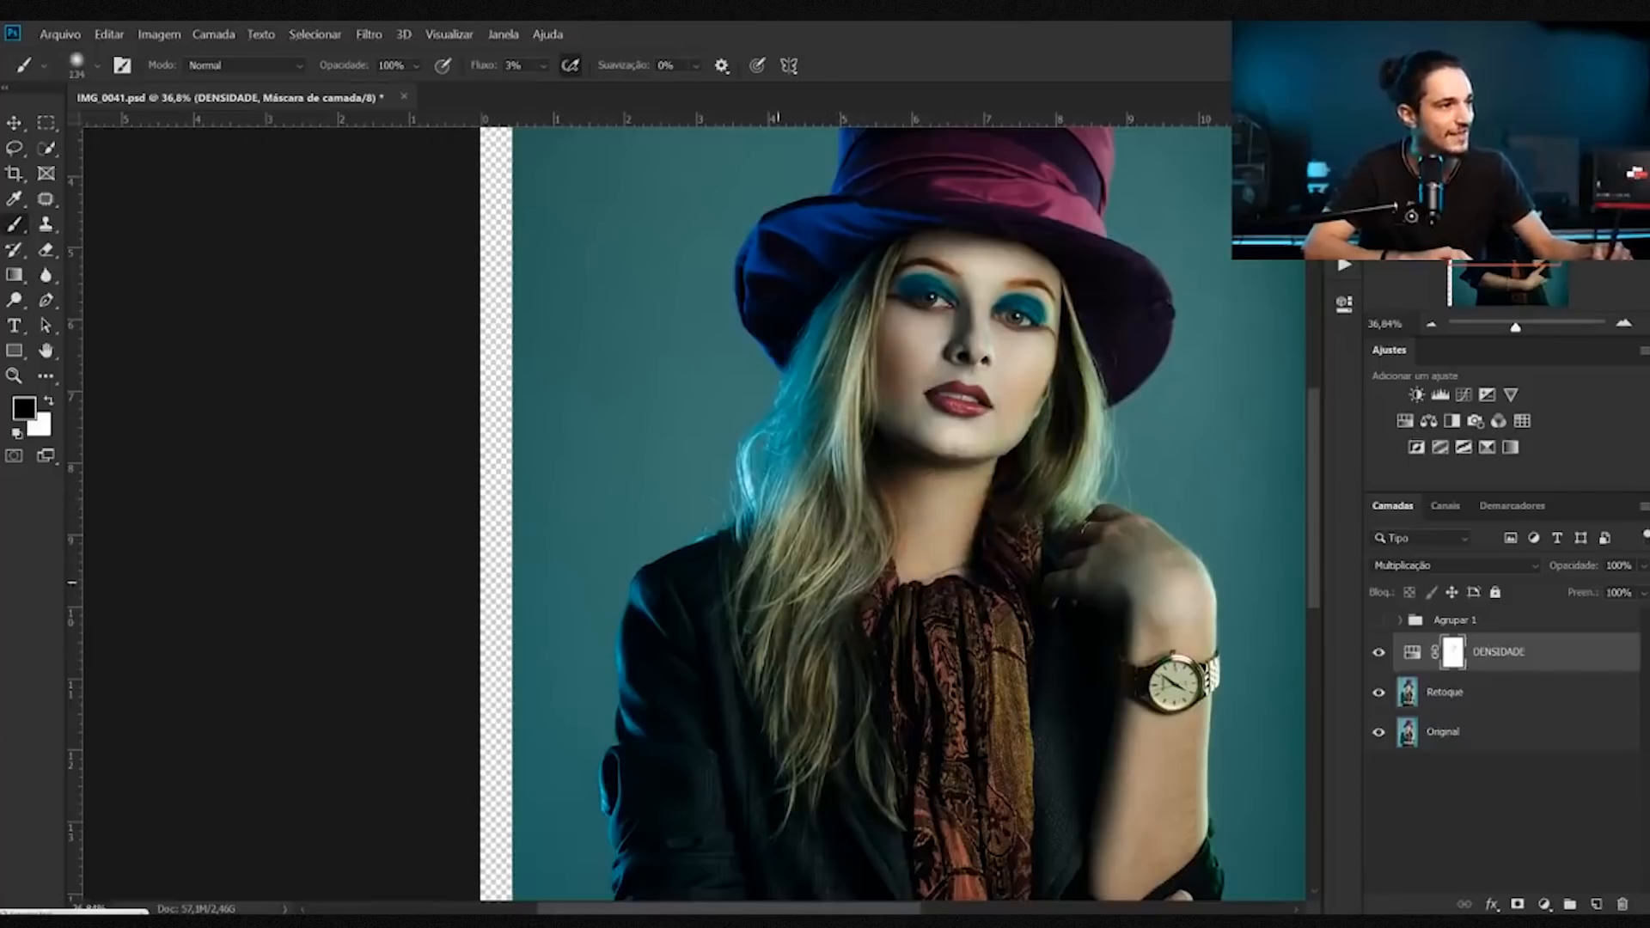
mouse_move(776, 582)
mouse_down()
mouse_move(827, 340)
mouse_move(779, 466)
mouse_move(763, 653)
mouse_move(790, 613)
mouse_up()
Paint light back over the forearms, jacket and scarf on the DENSIDADE mask, using a brush of up to 297 px
mouse_move(804, 762)
mouse_down()
mouse_move(830, 675)
mouse_move(733, 409)
mouse_up()
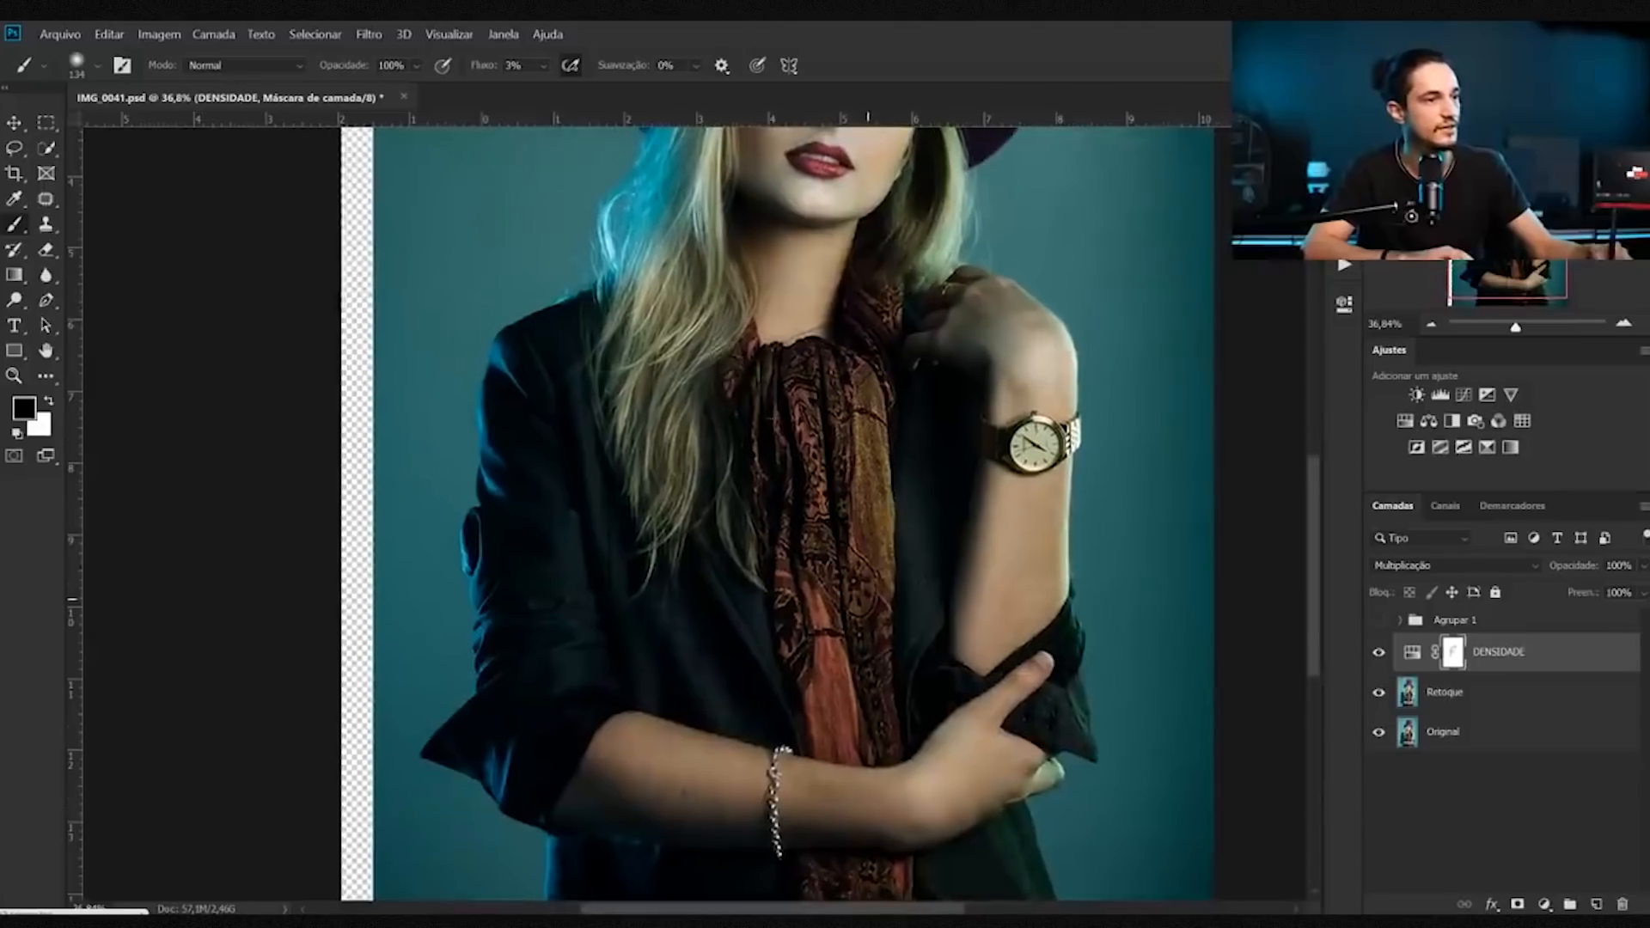
drag(1044, 517, 1072, 517)
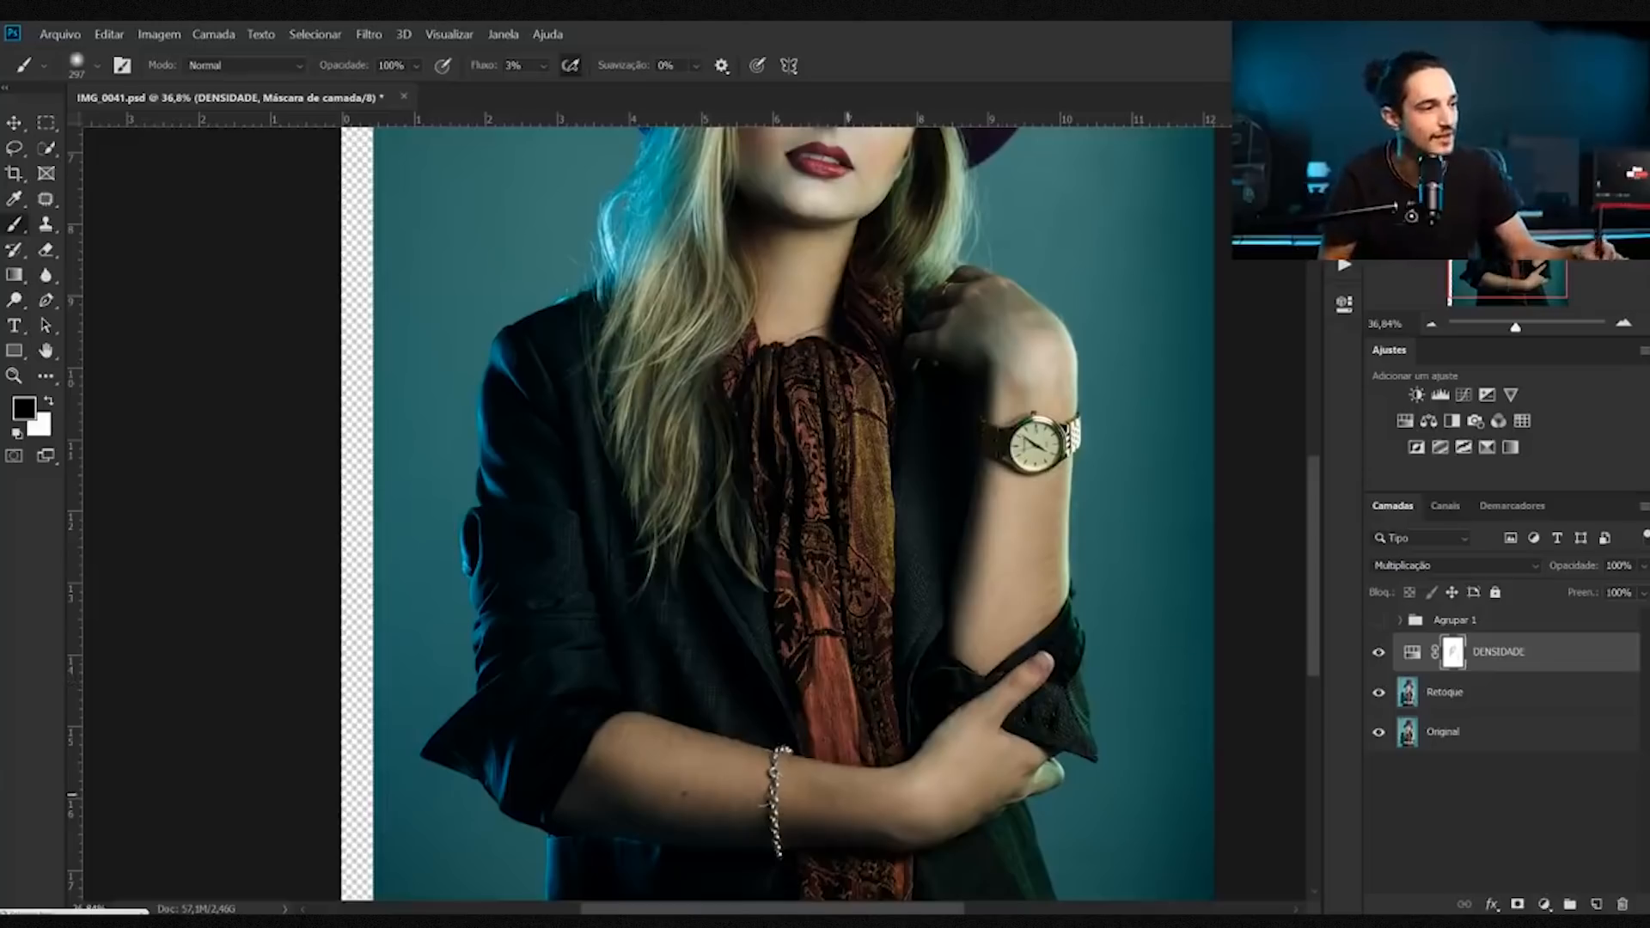
mouse_move(848, 794)
mouse_down()
mouse_move(674, 764)
mouse_move(827, 801)
mouse_up()
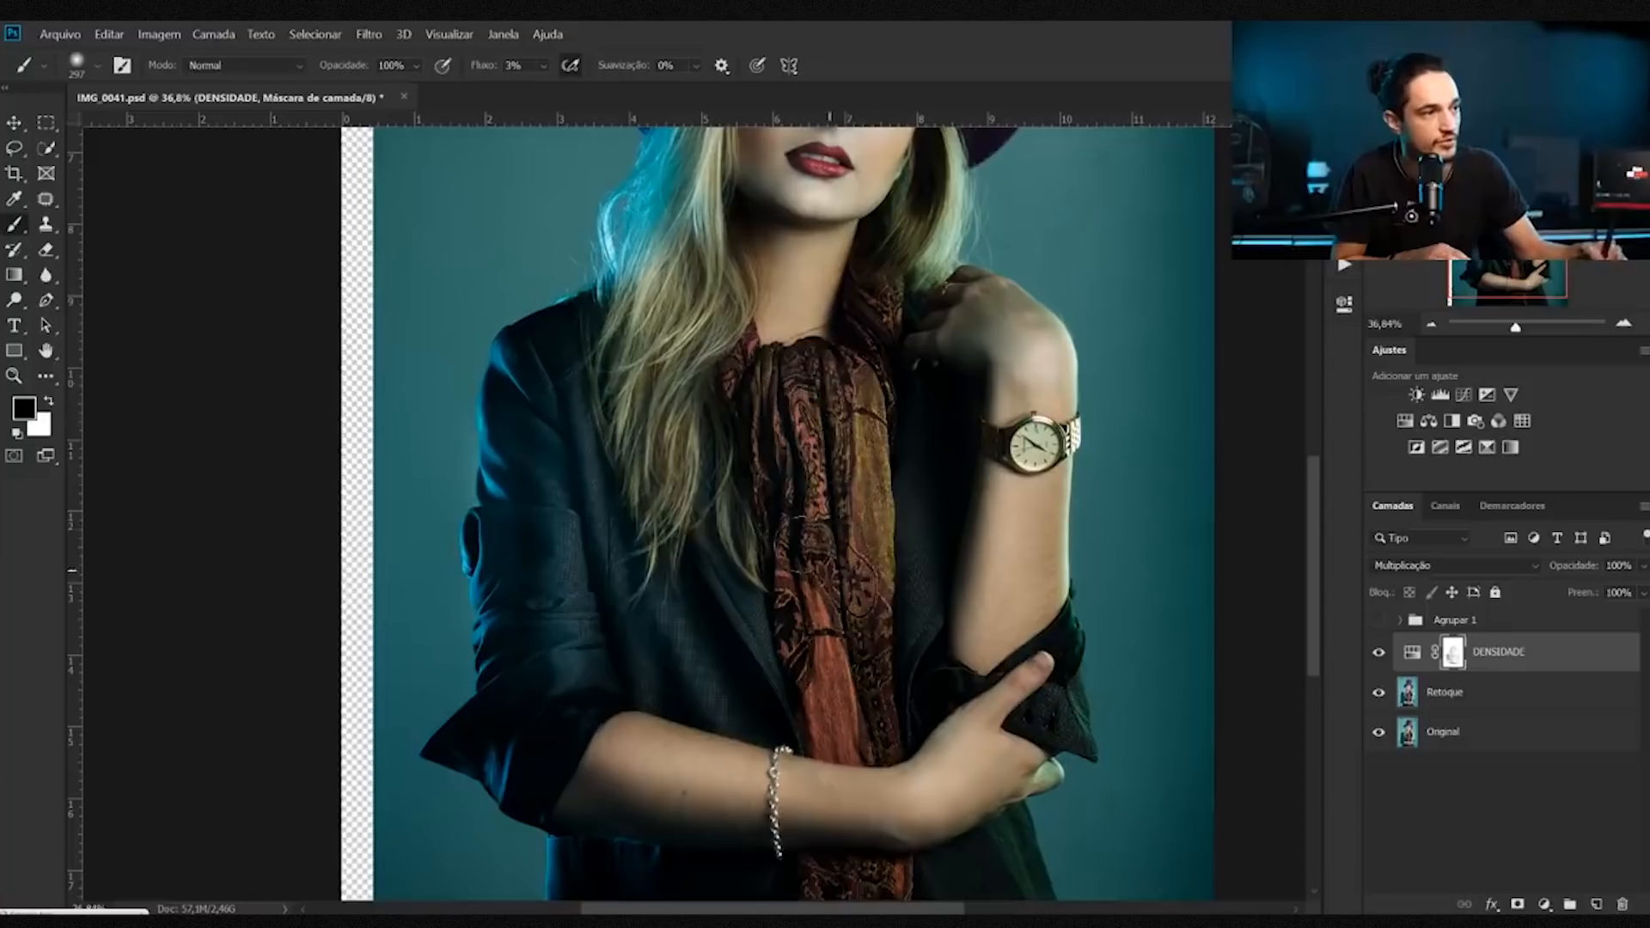
Enlarge the brush to about 1700 px and paint soft light around the model's face and upper body on the mask
drag(904, 652, 827, 303)
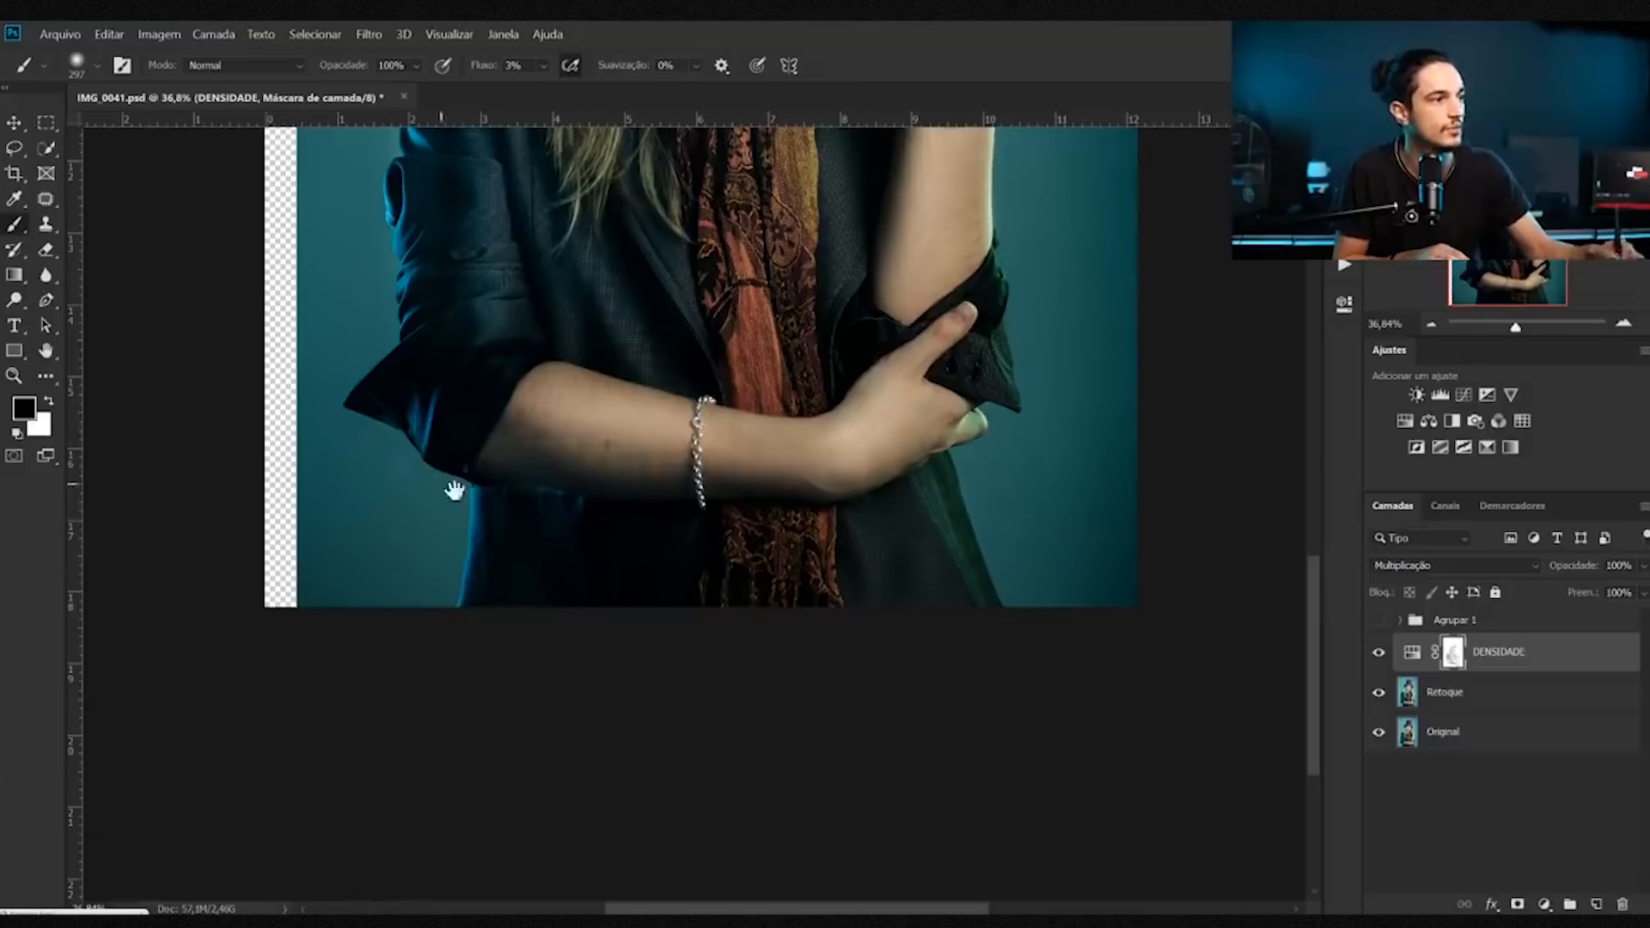
mouse_move(687, 368)
mouse_down()
mouse_move(744, 818)
mouse_move(751, 803)
mouse_up()
mouse_move(704, 464)
mouse_down()
mouse_move(821, 450)
mouse_move(832, 730)
mouse_up()
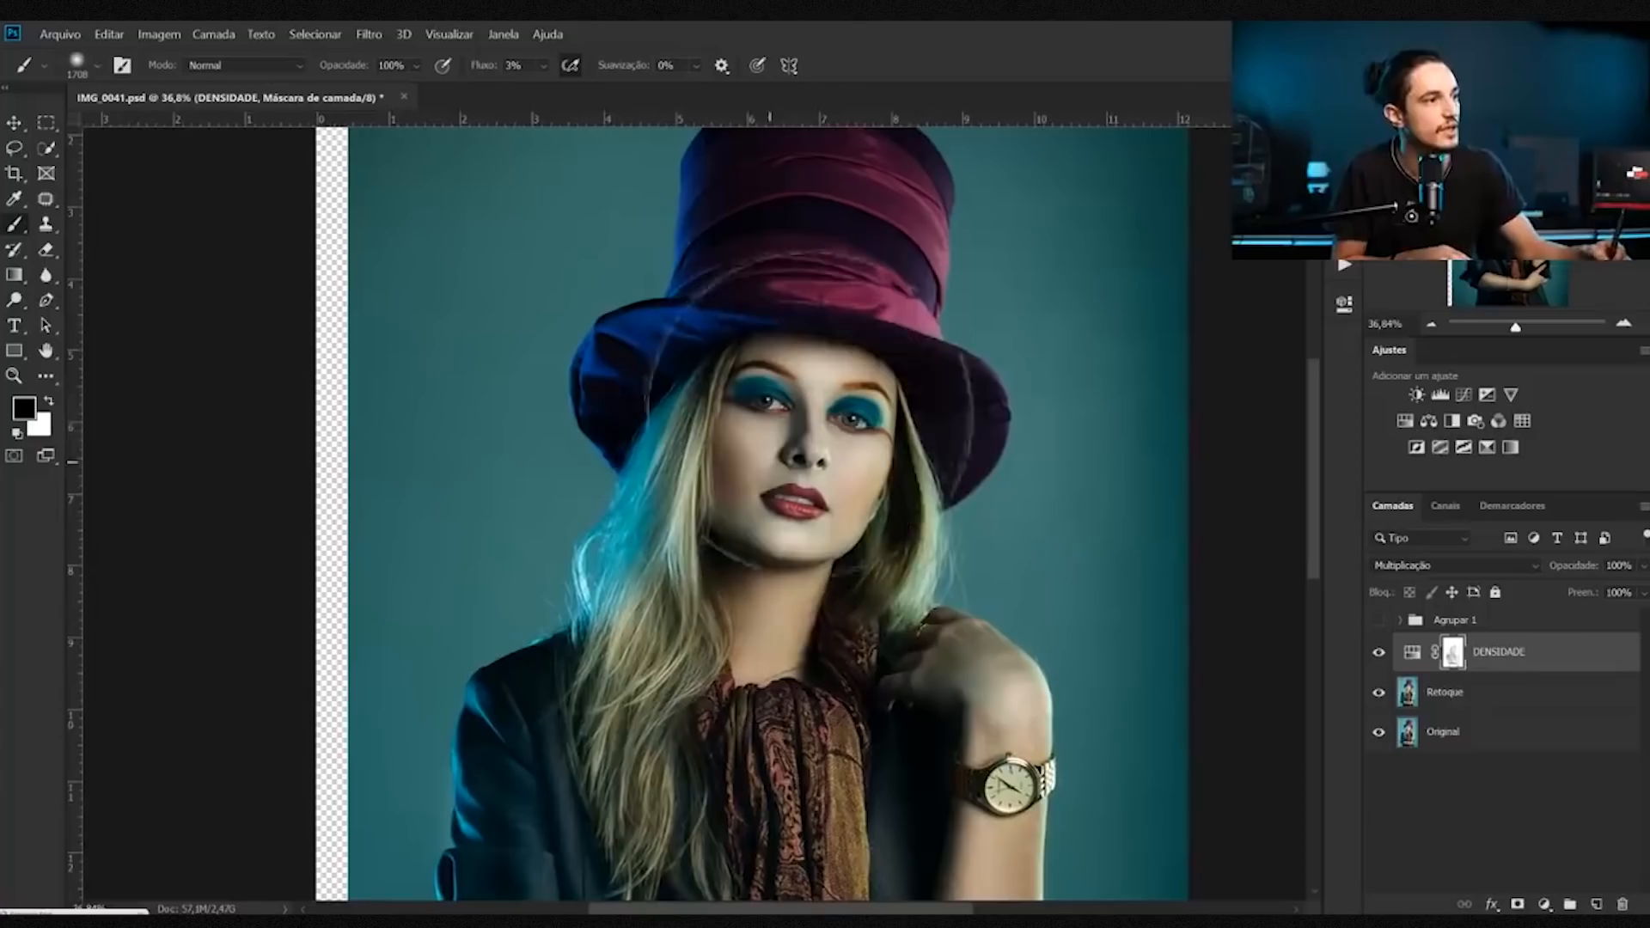
drag(854, 461, 833, 466)
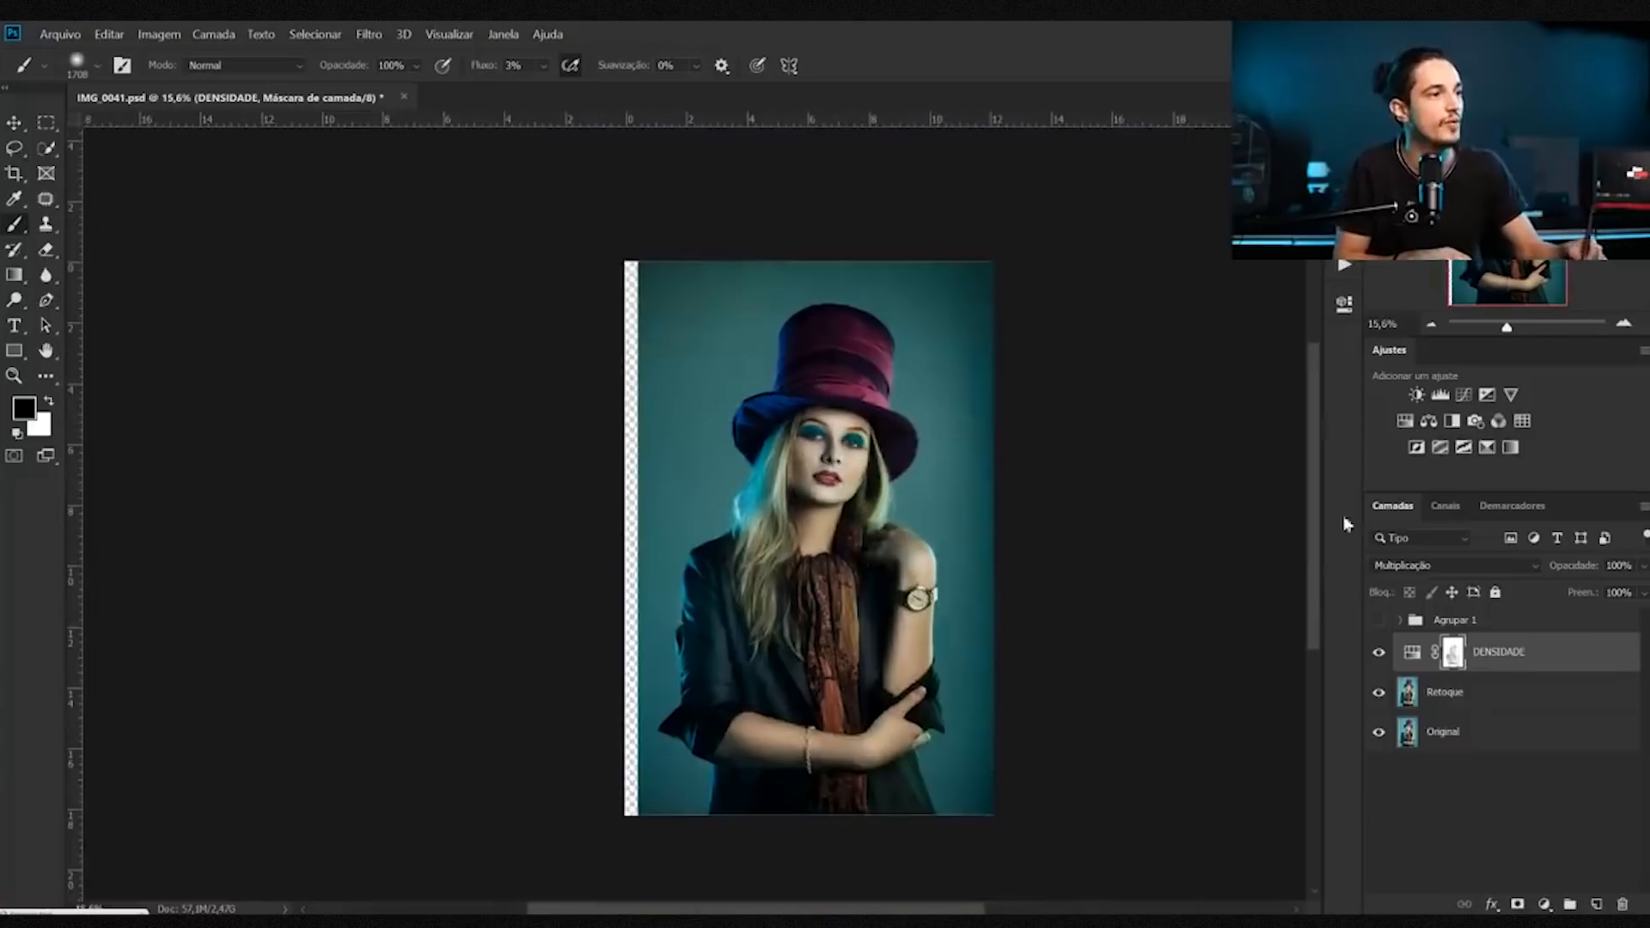
Compare the whole portrait with and without the DENSIDADE layer
click(1379, 653)
click(1378, 654)
mouse_move(892, 524)
mouse_down()
mouse_move(950, 519)
mouse_move(919, 520)
mouse_up()
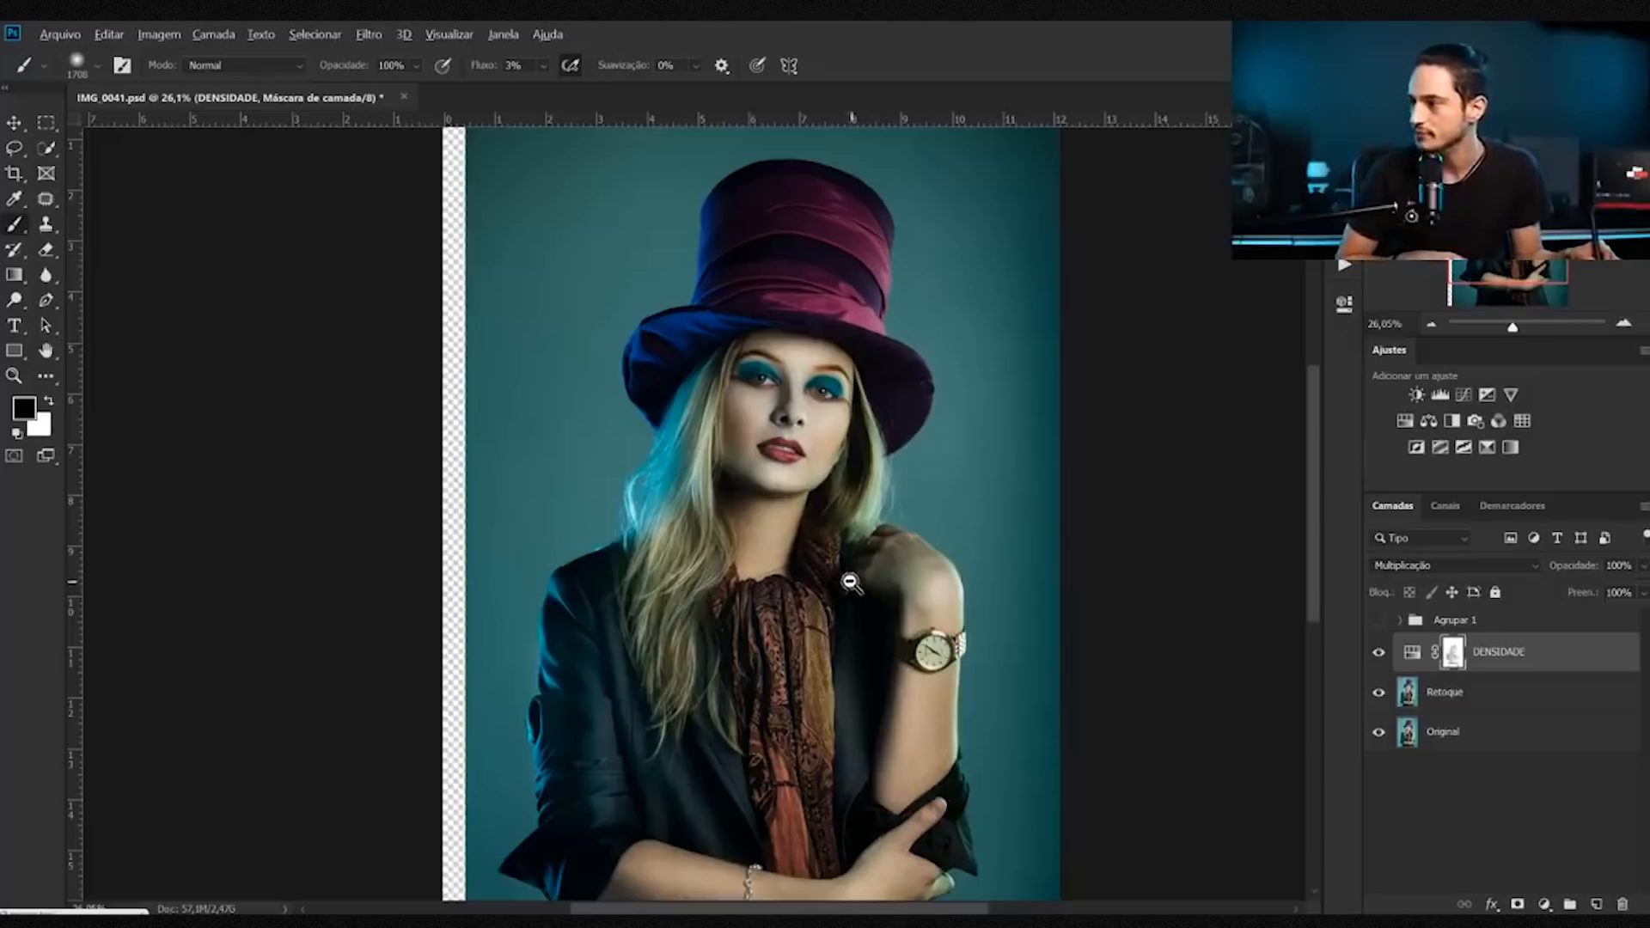
mouse_move(846, 614)
mouse_down()
mouse_move(810, 617)
mouse_move(827, 617)
mouse_up()
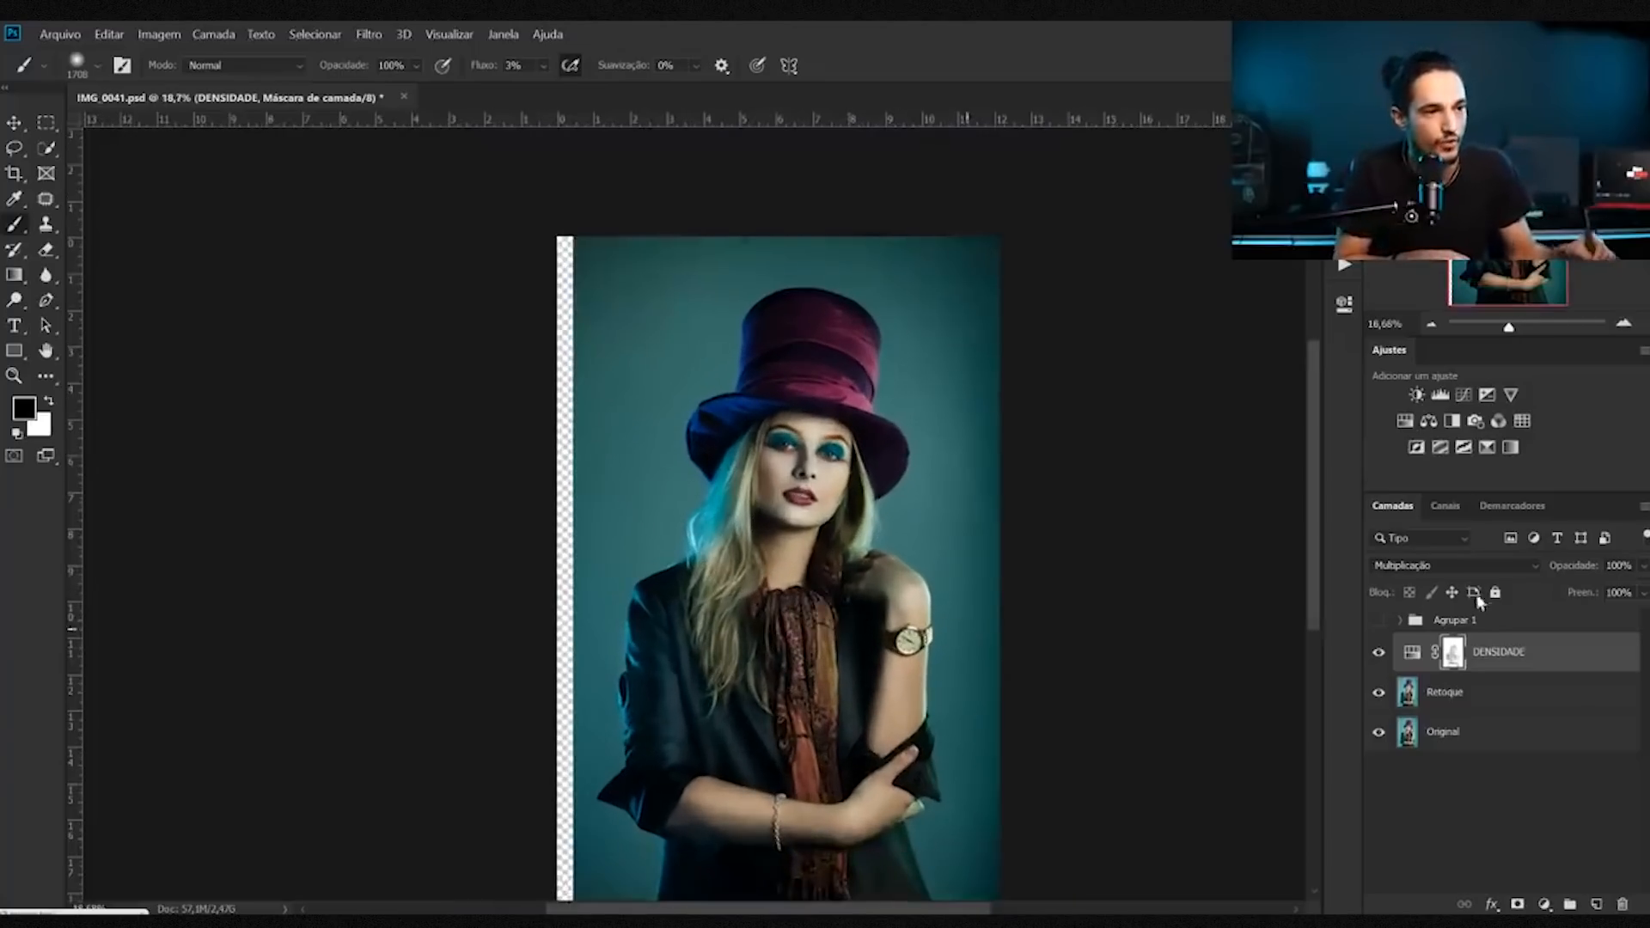
Reduce the DENSIDADE layer's opacity to 75% and compare the portrait with and without the layer
mouse_move(1581, 572)
mouse_down()
mouse_move(1543, 571)
mouse_move(1562, 573)
mouse_up()
click(1378, 654)
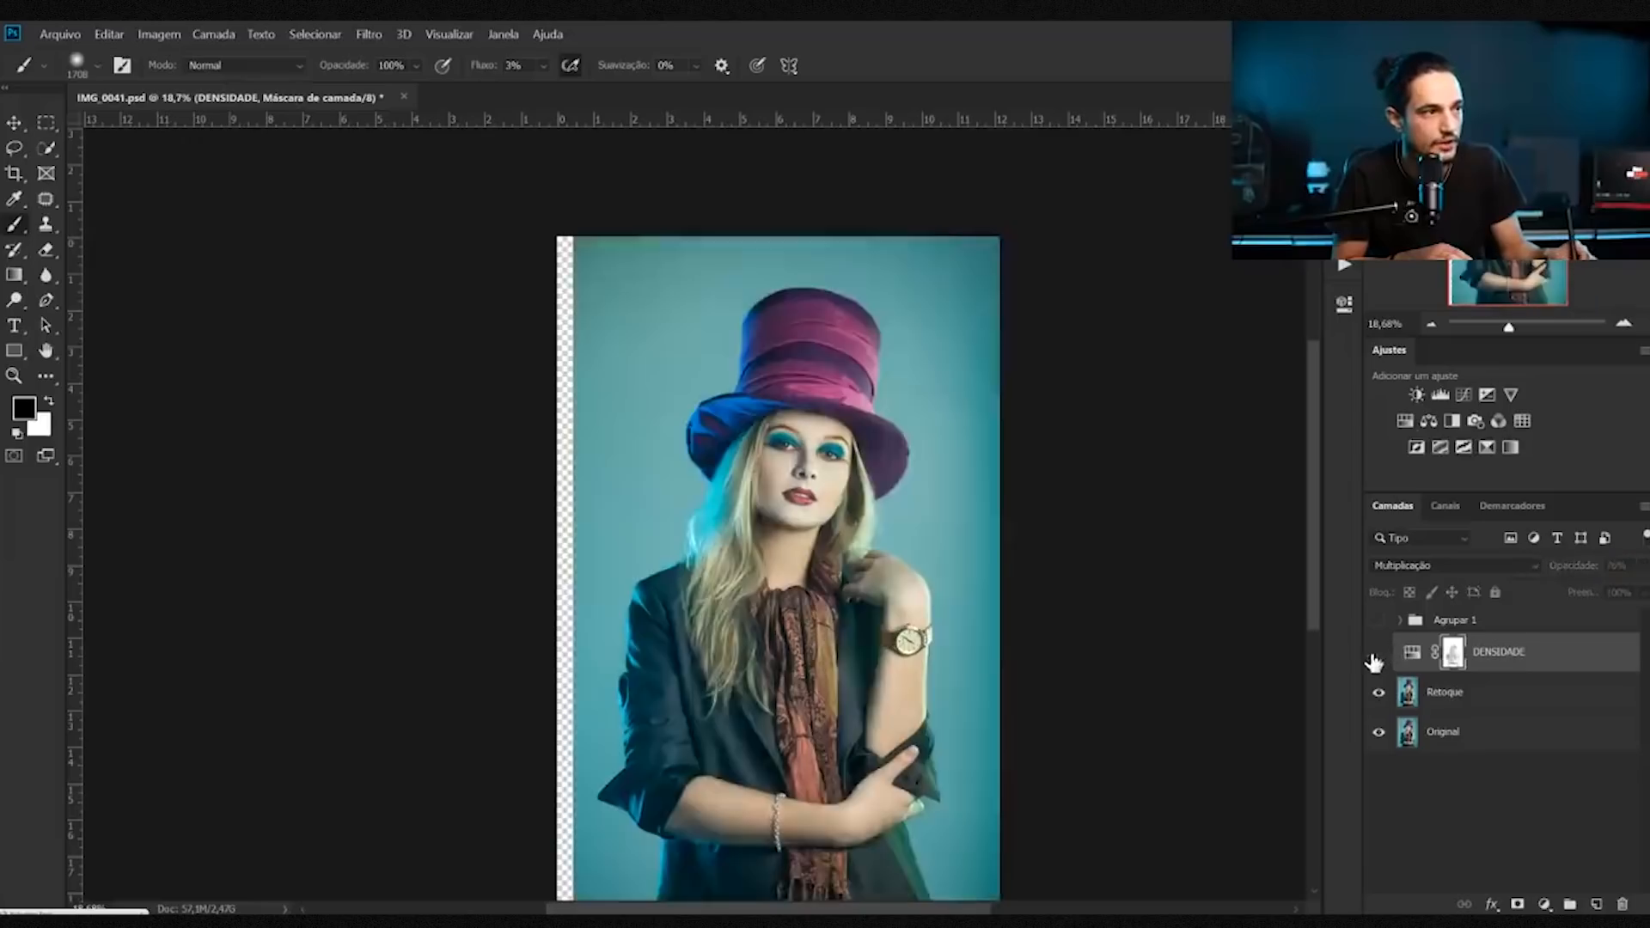
click(1378, 653)
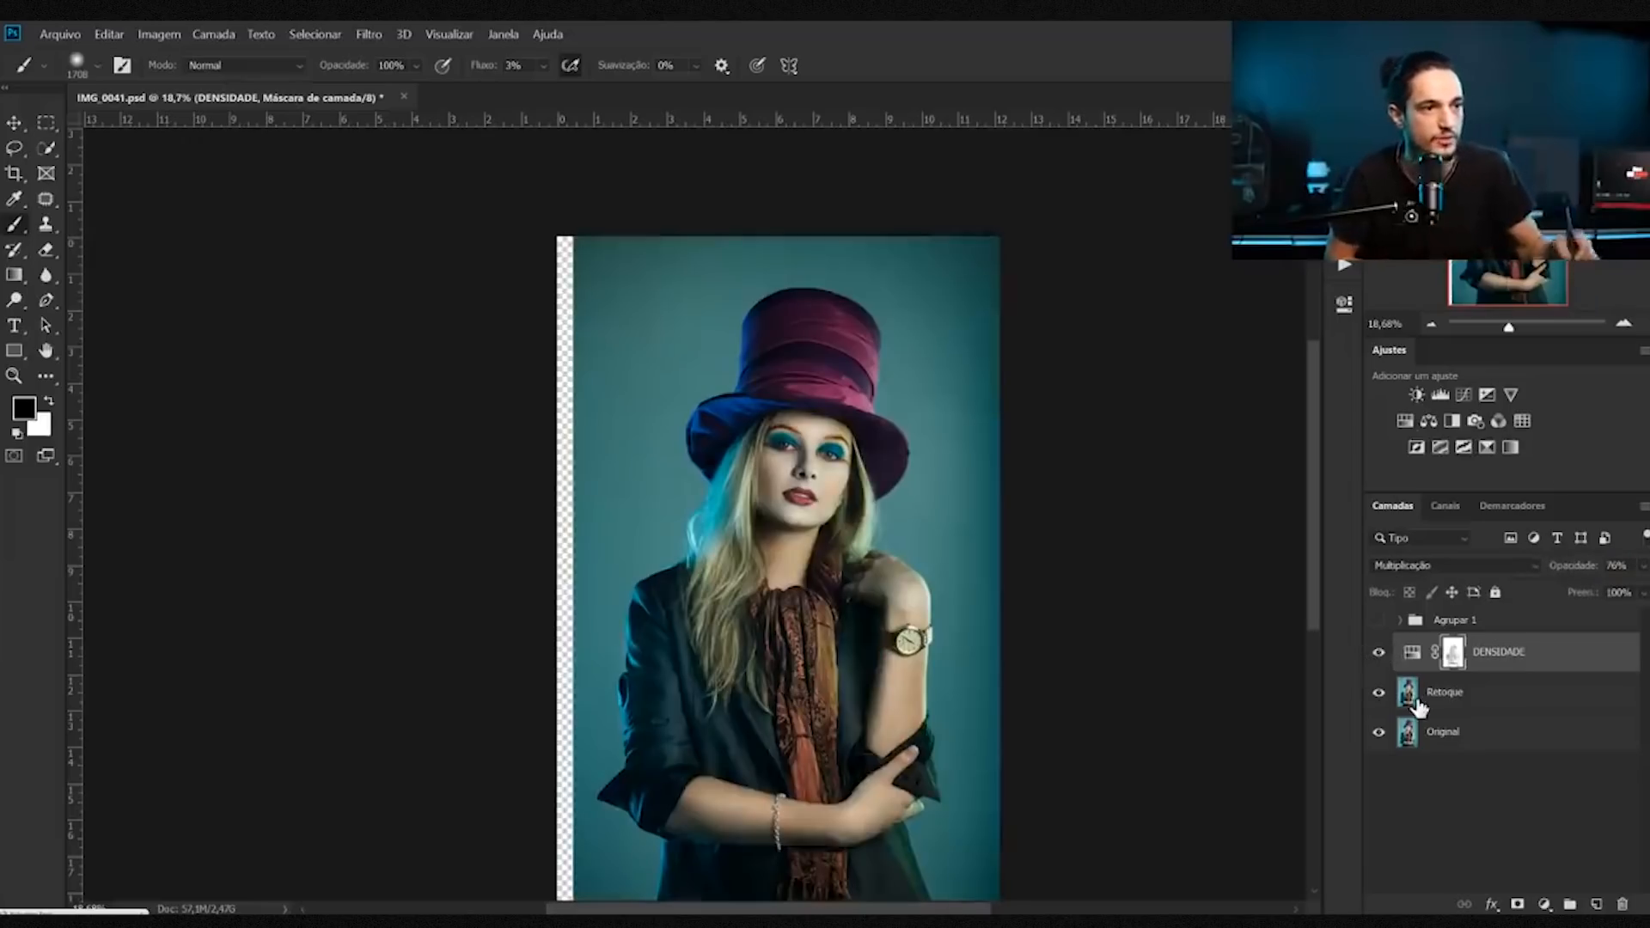
drag(1578, 570, 1586, 573)
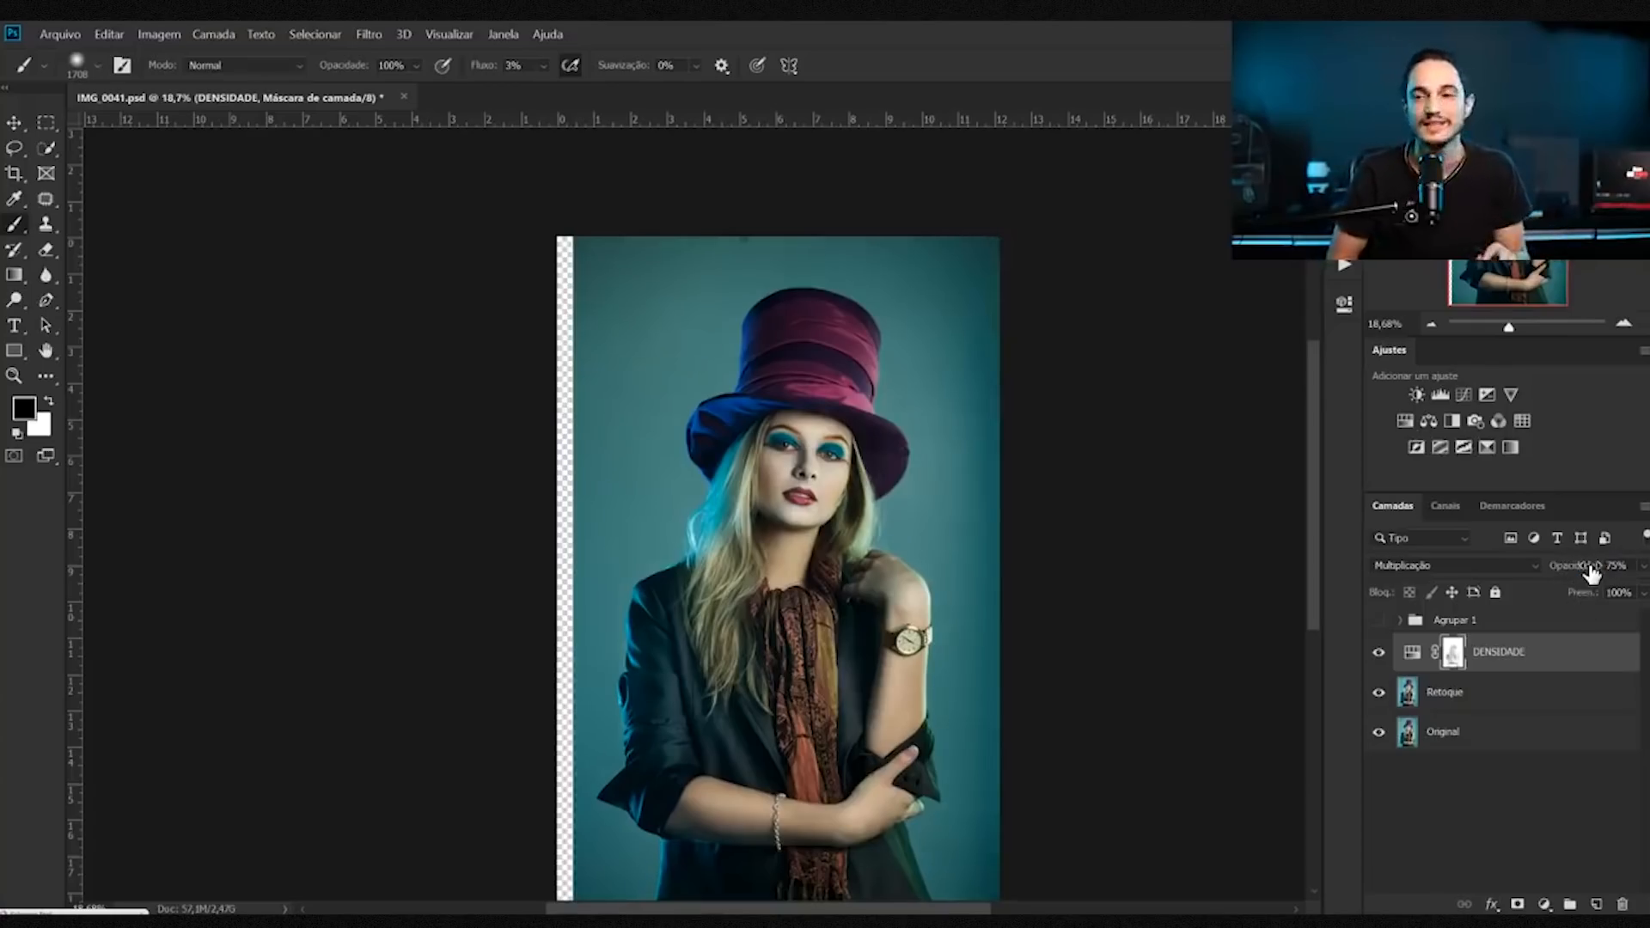
Switch to Lightroom and open the photo of the woman drinking in the red café in Photoshop for editing
key(alt+Tab)
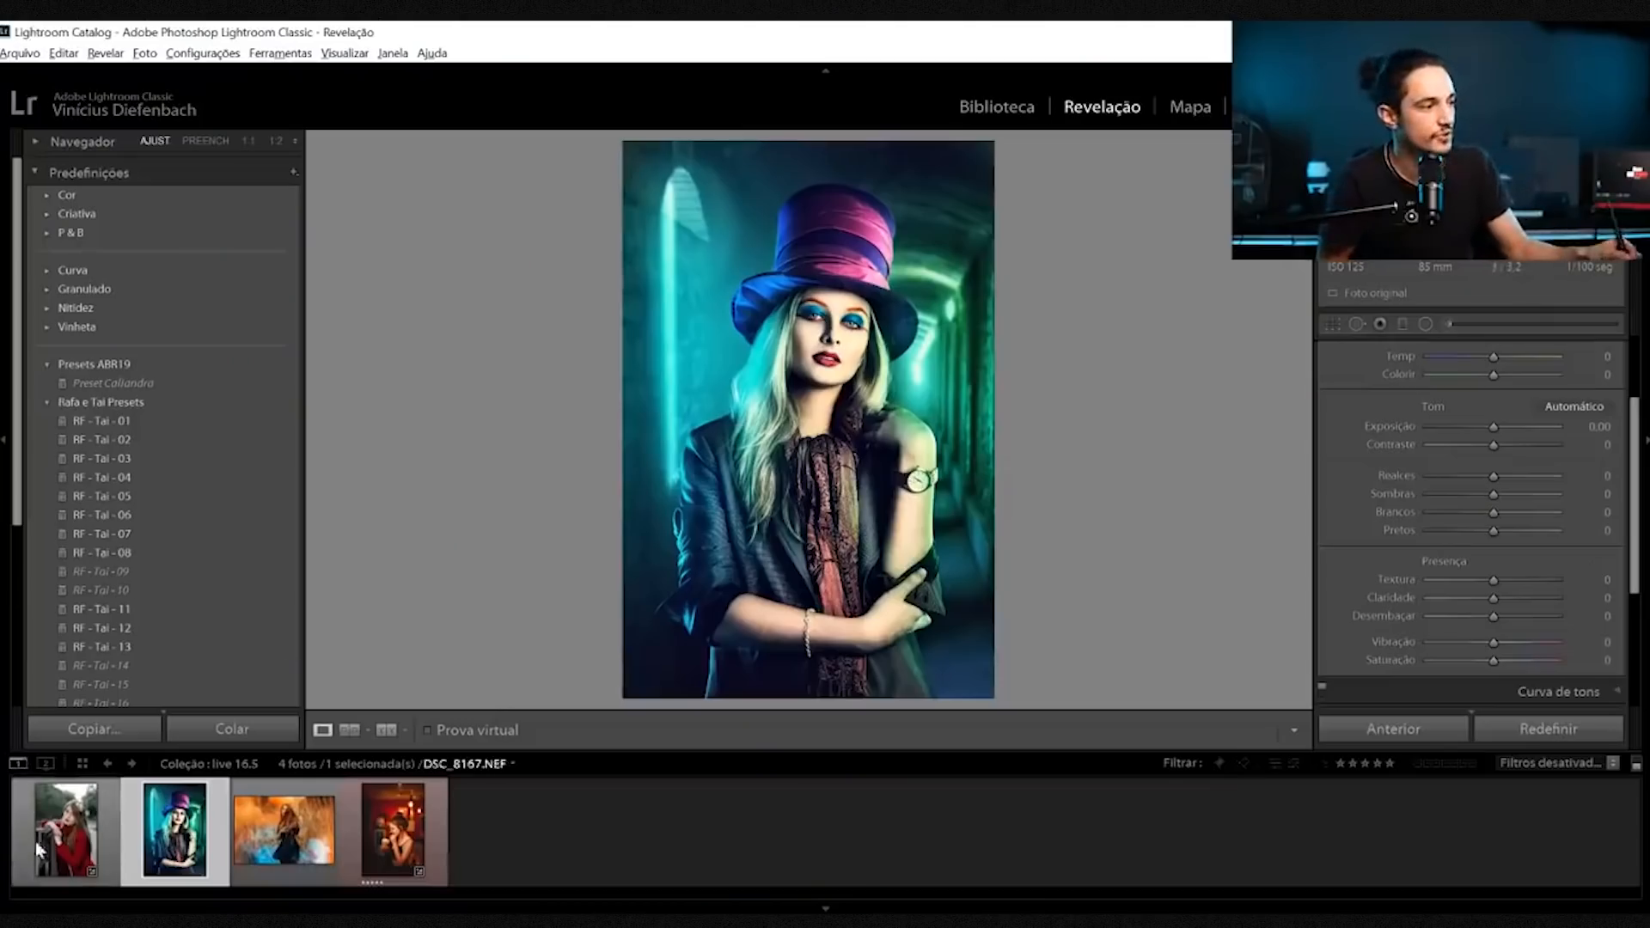
click(82, 763)
click(524, 396)
key(ctrl+e)
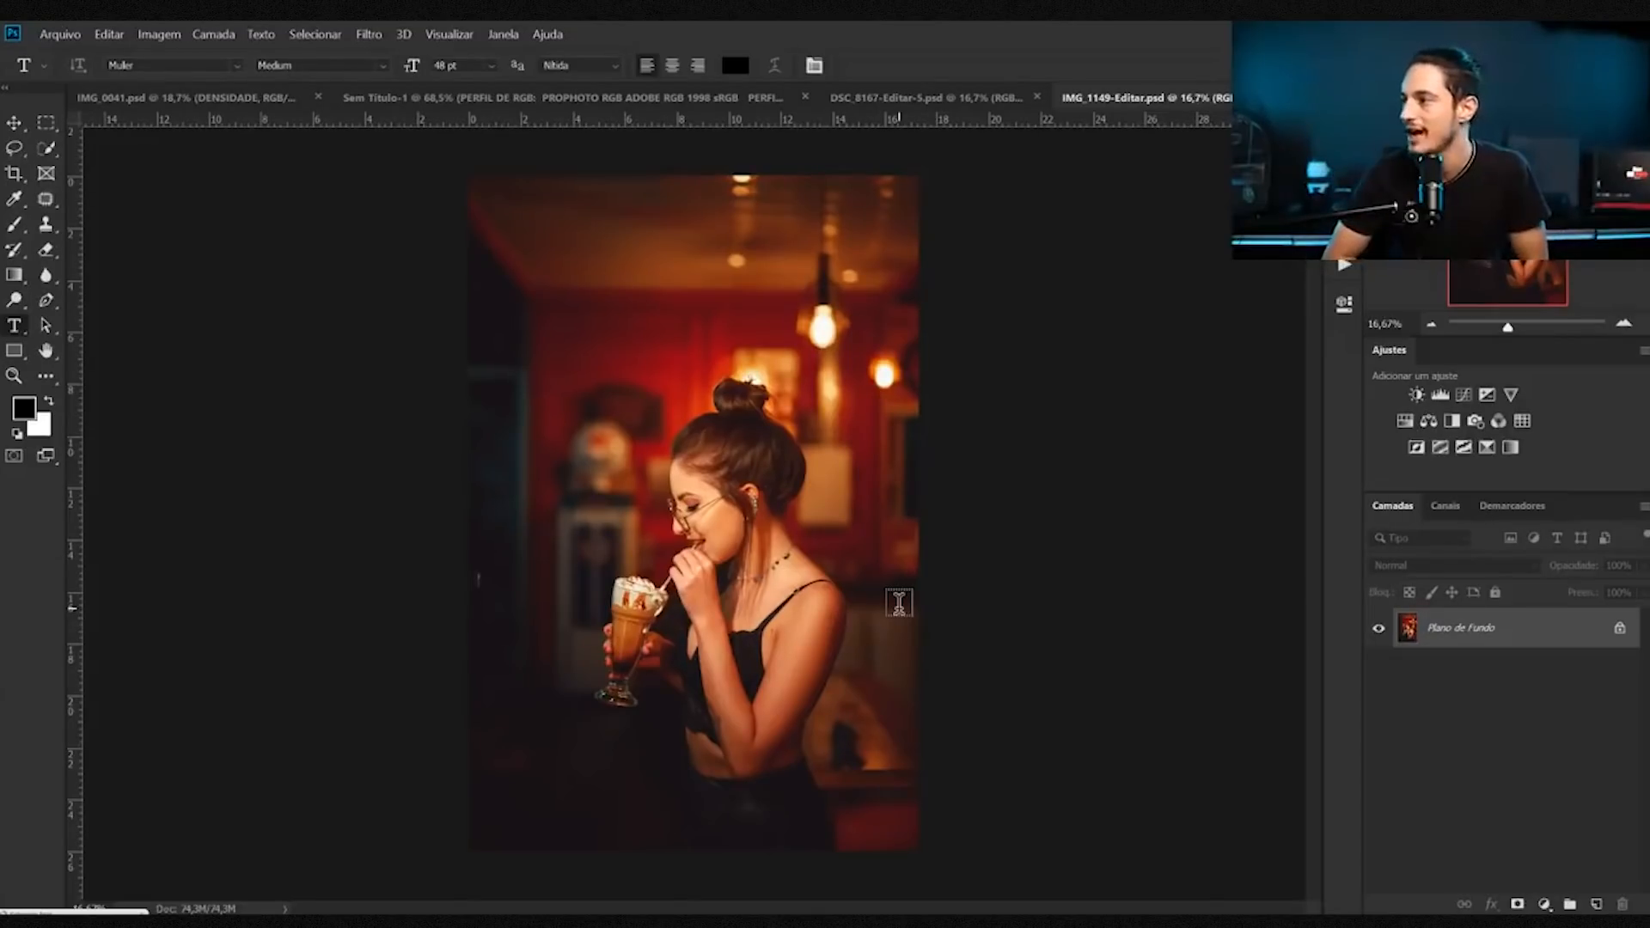
Copy the lit hanging bulb to a new layer from a feathered freehand lasso selection
key(l)
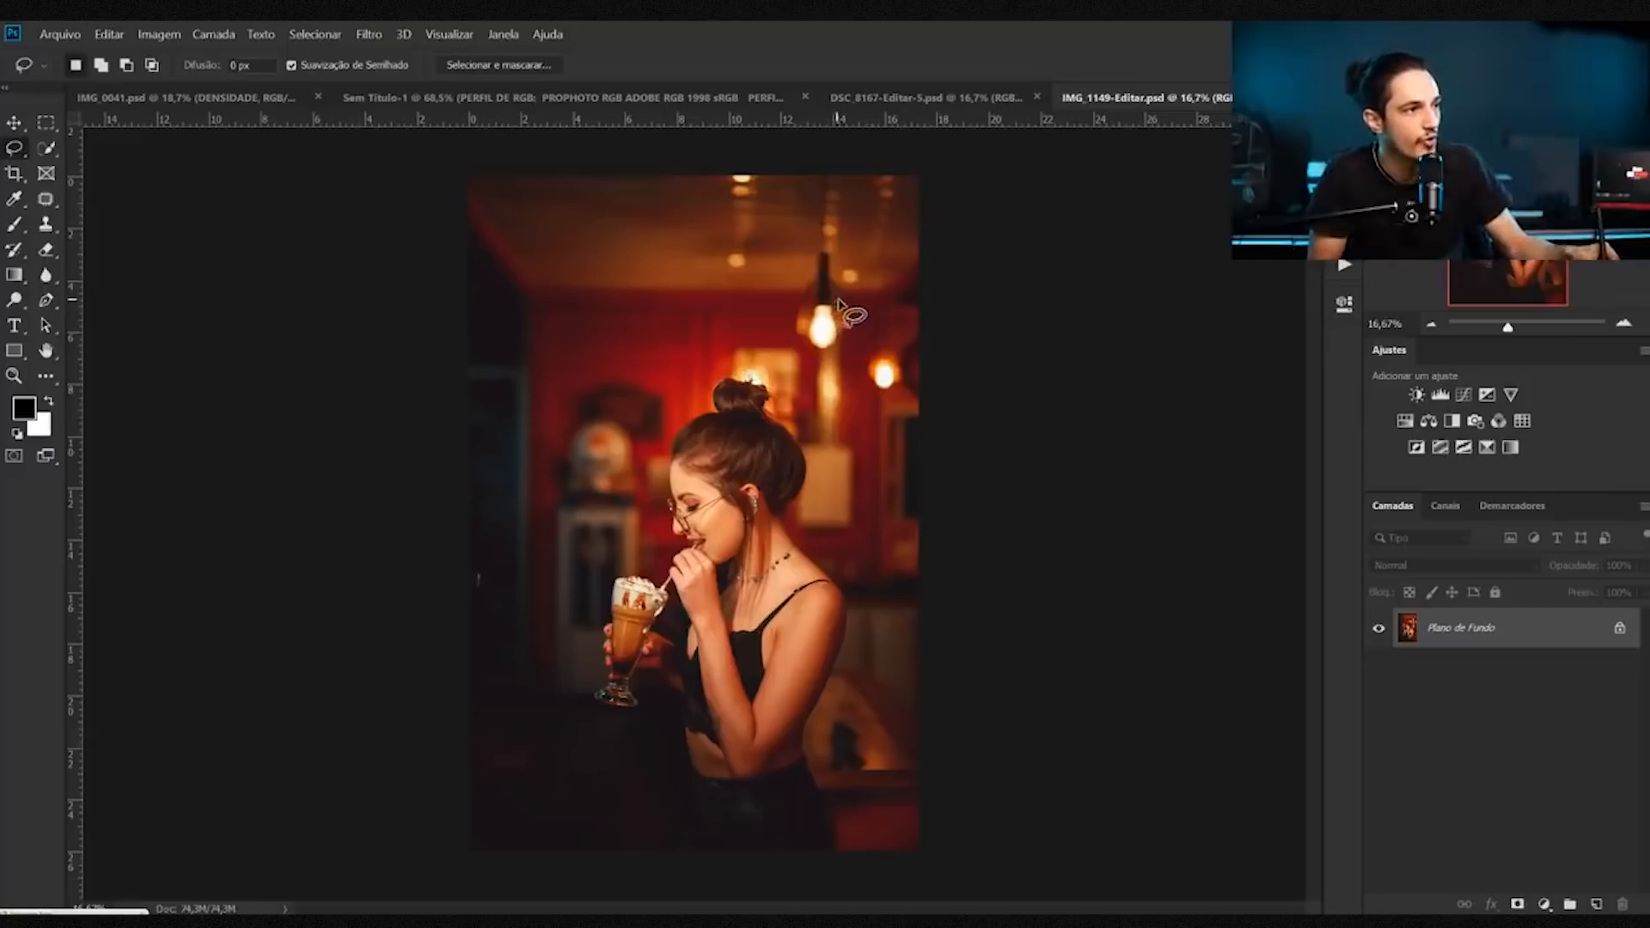
mouse_move(853, 318)
mouse_down()
mouse_move(851, 352)
mouse_move(807, 359)
mouse_move(793, 326)
mouse_move(827, 297)
mouse_up()
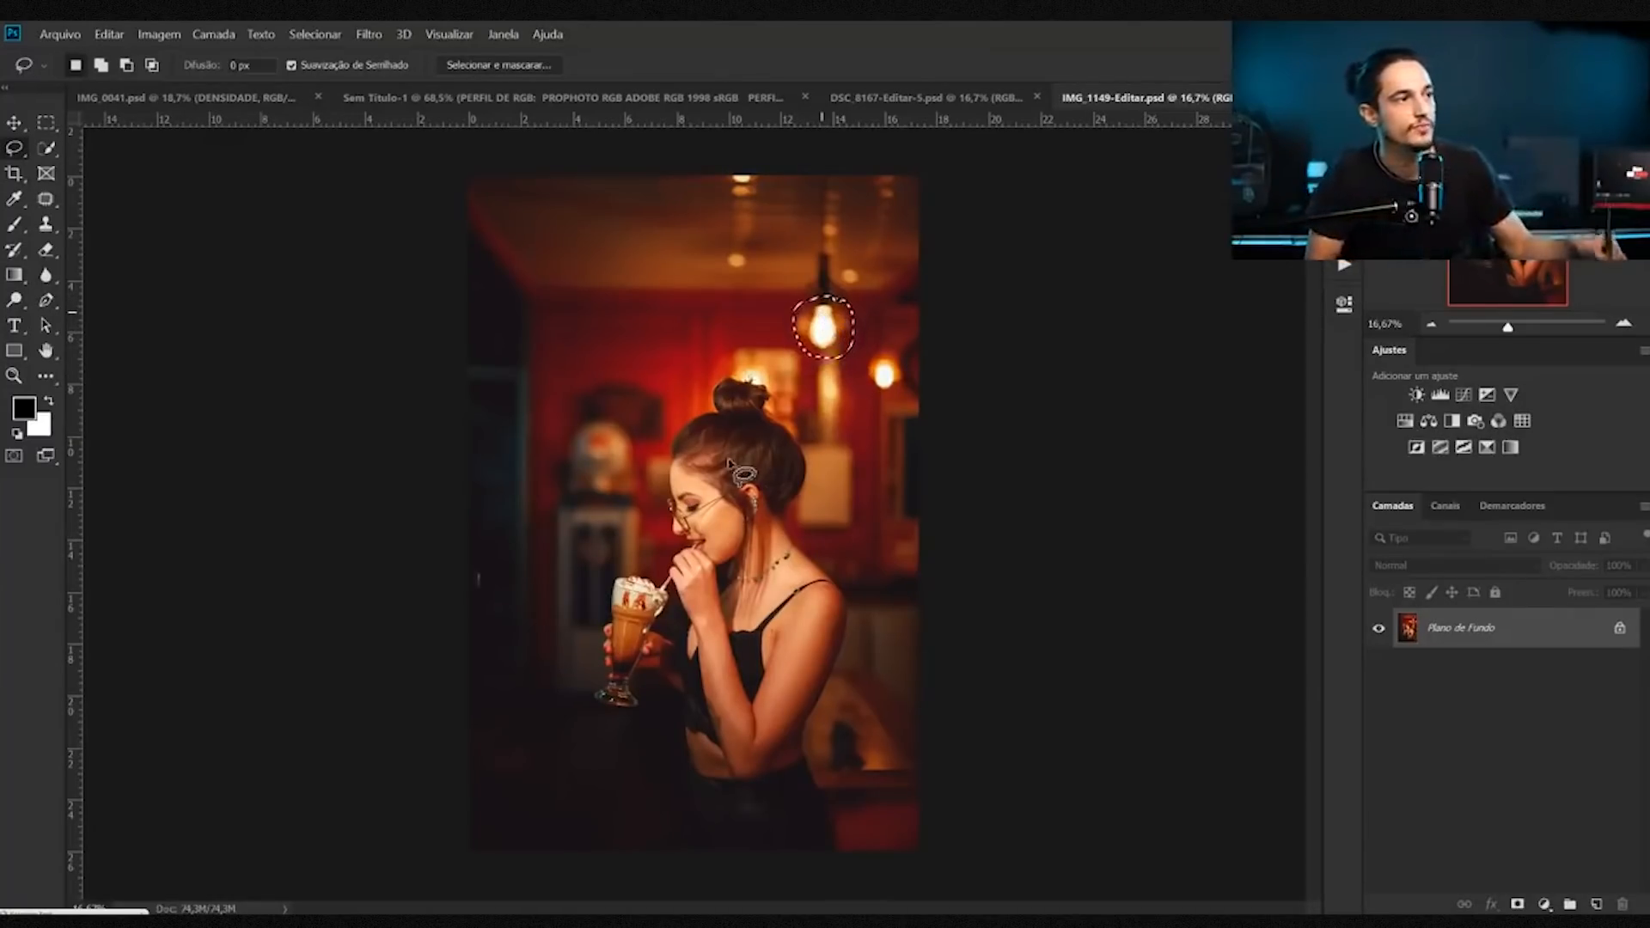
right_click(817, 330)
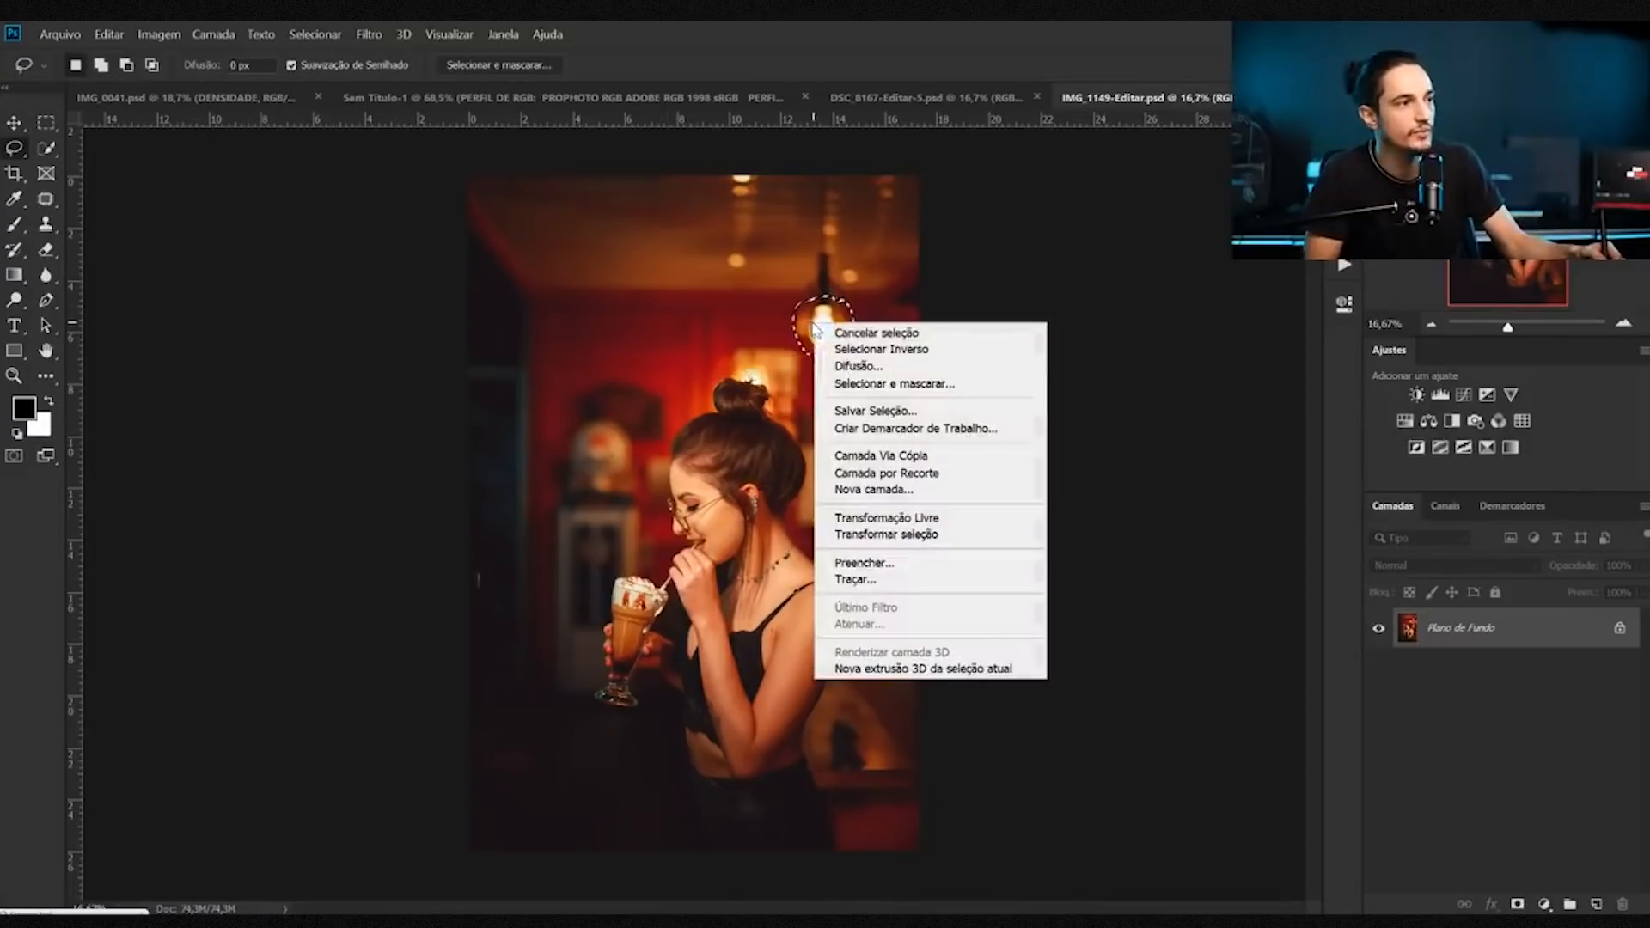
click(873, 367)
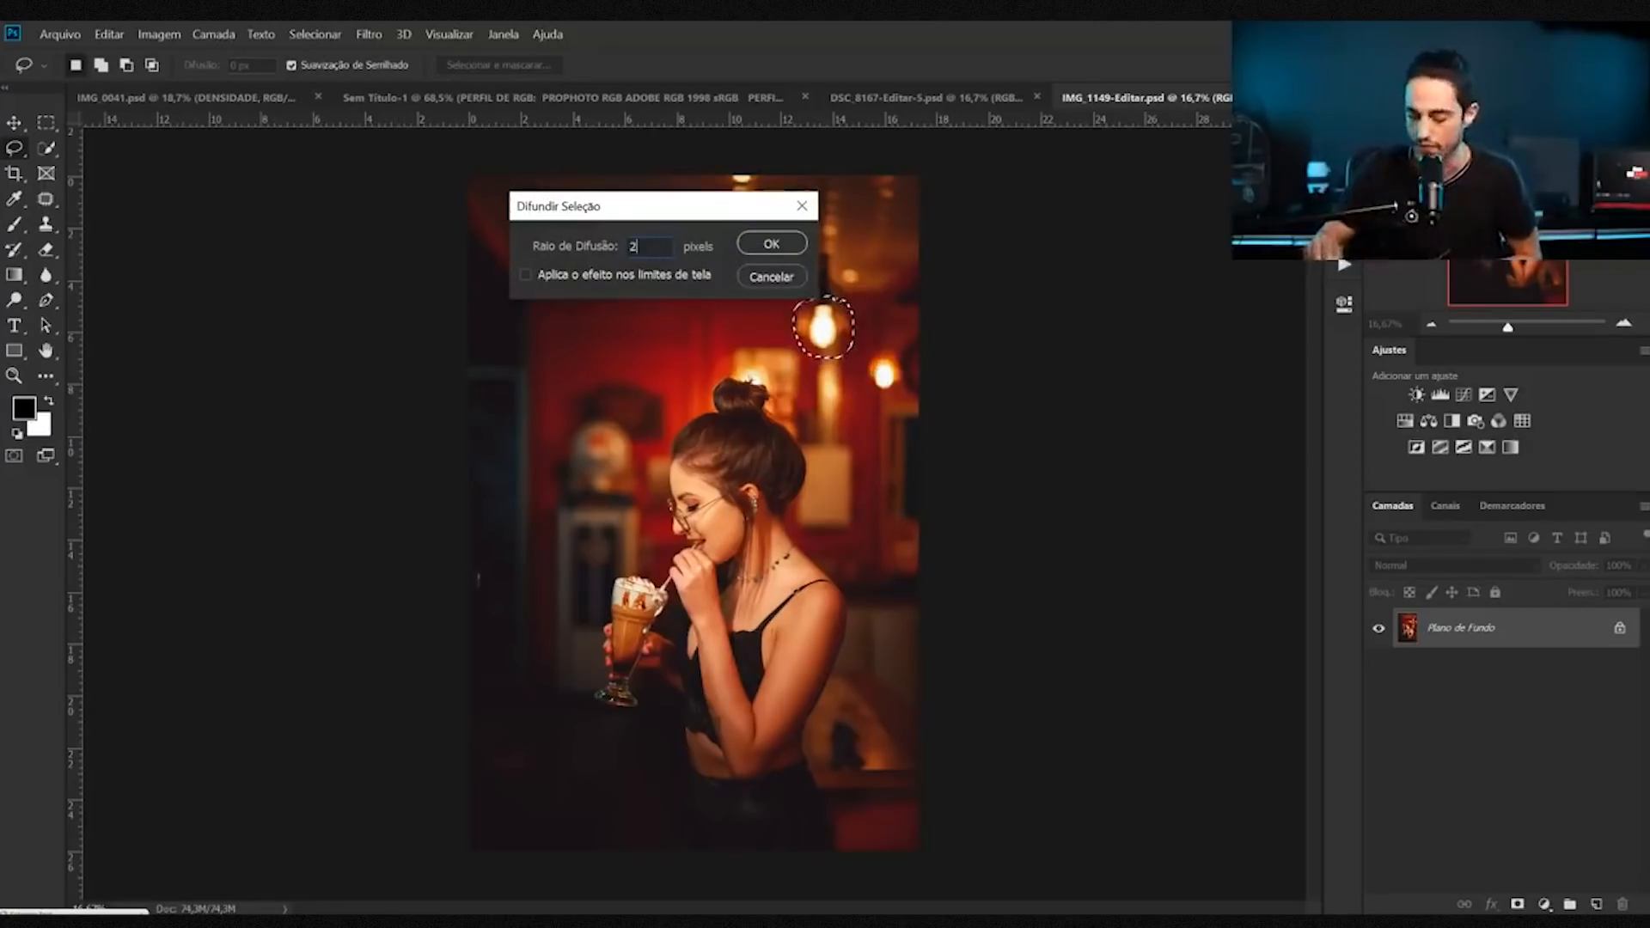
key(Return)
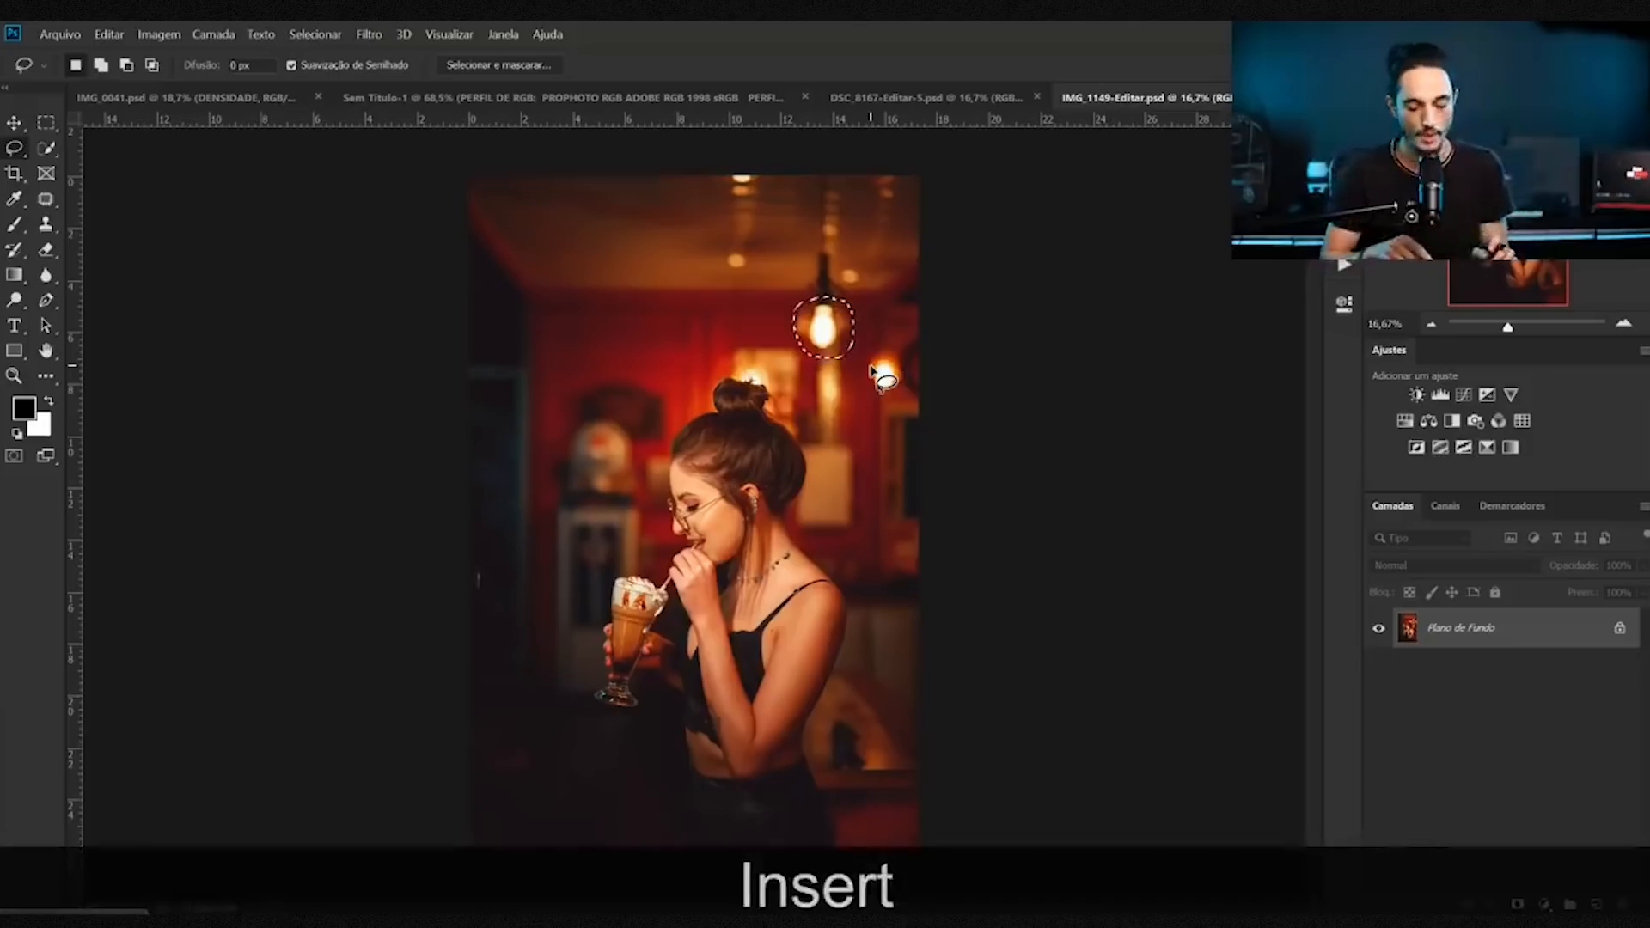
key(ctrl)
key(ctrl+j)
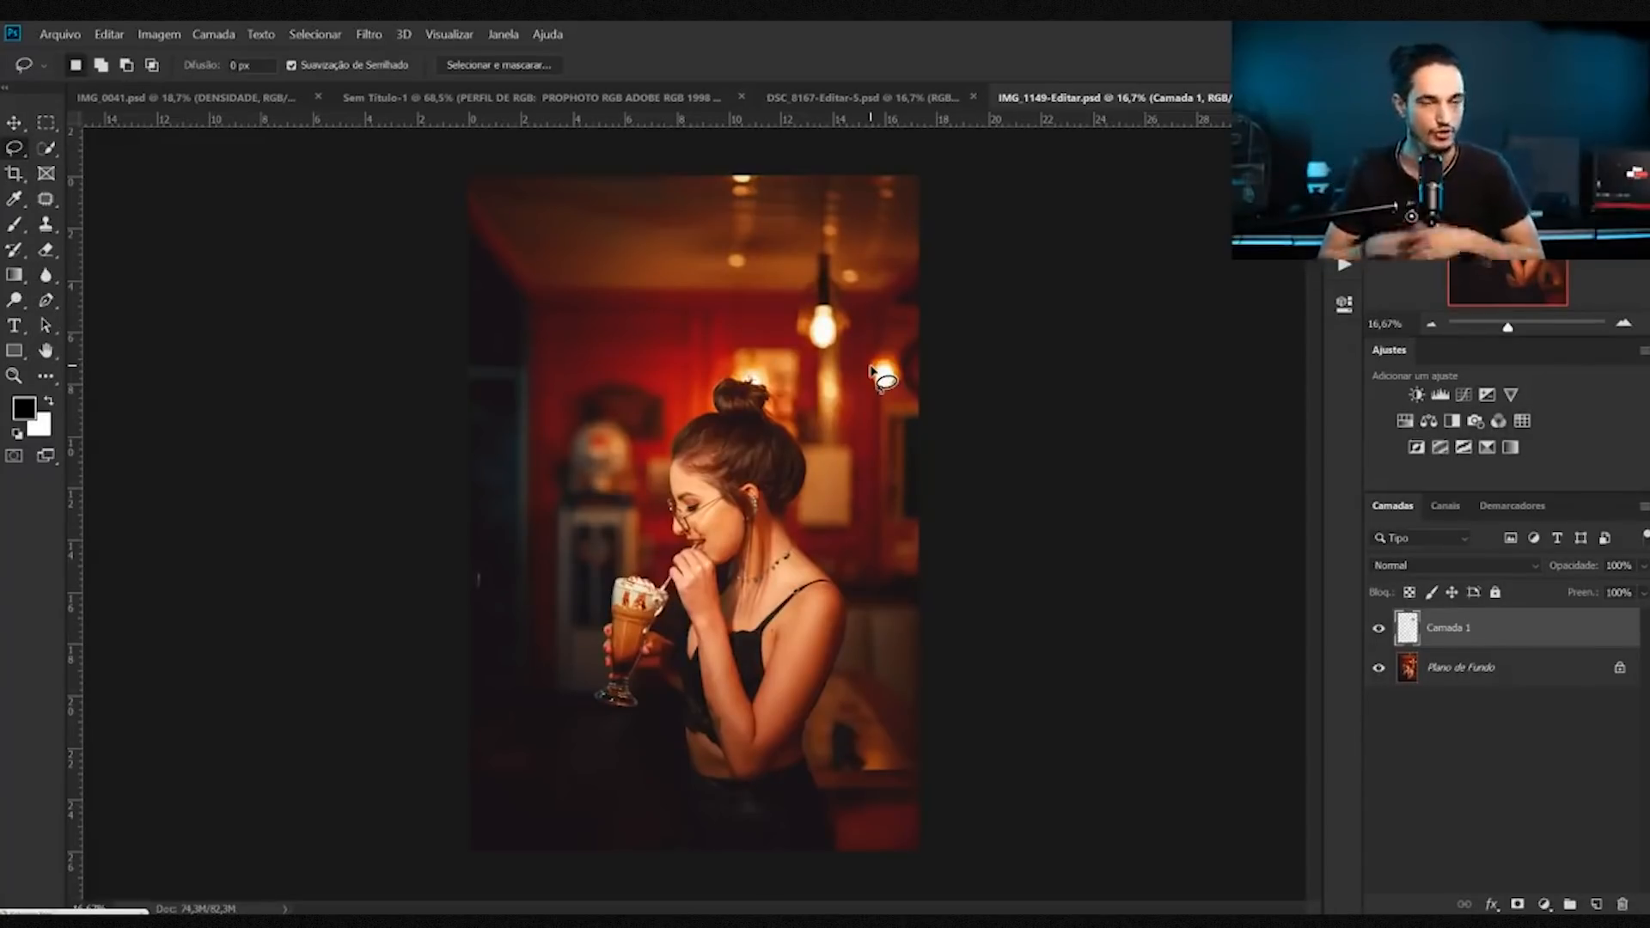
Try moving the copied bulb away from its original place and undo the moves
key(v)
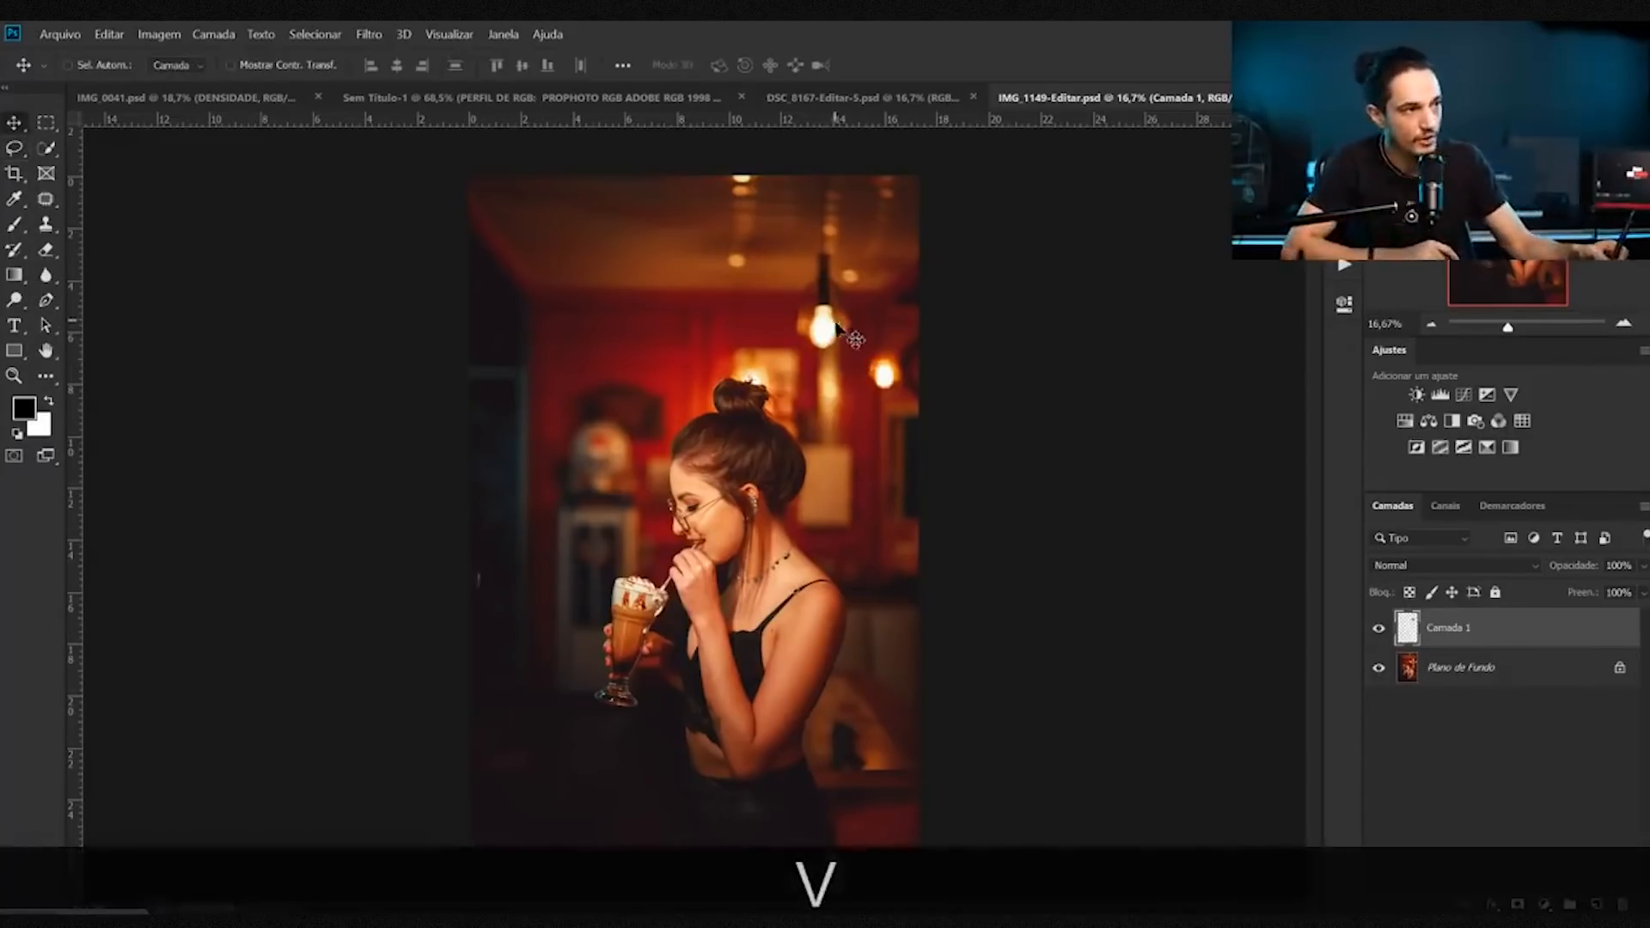
drag(834, 321, 588, 322)
key(ctrl+z)
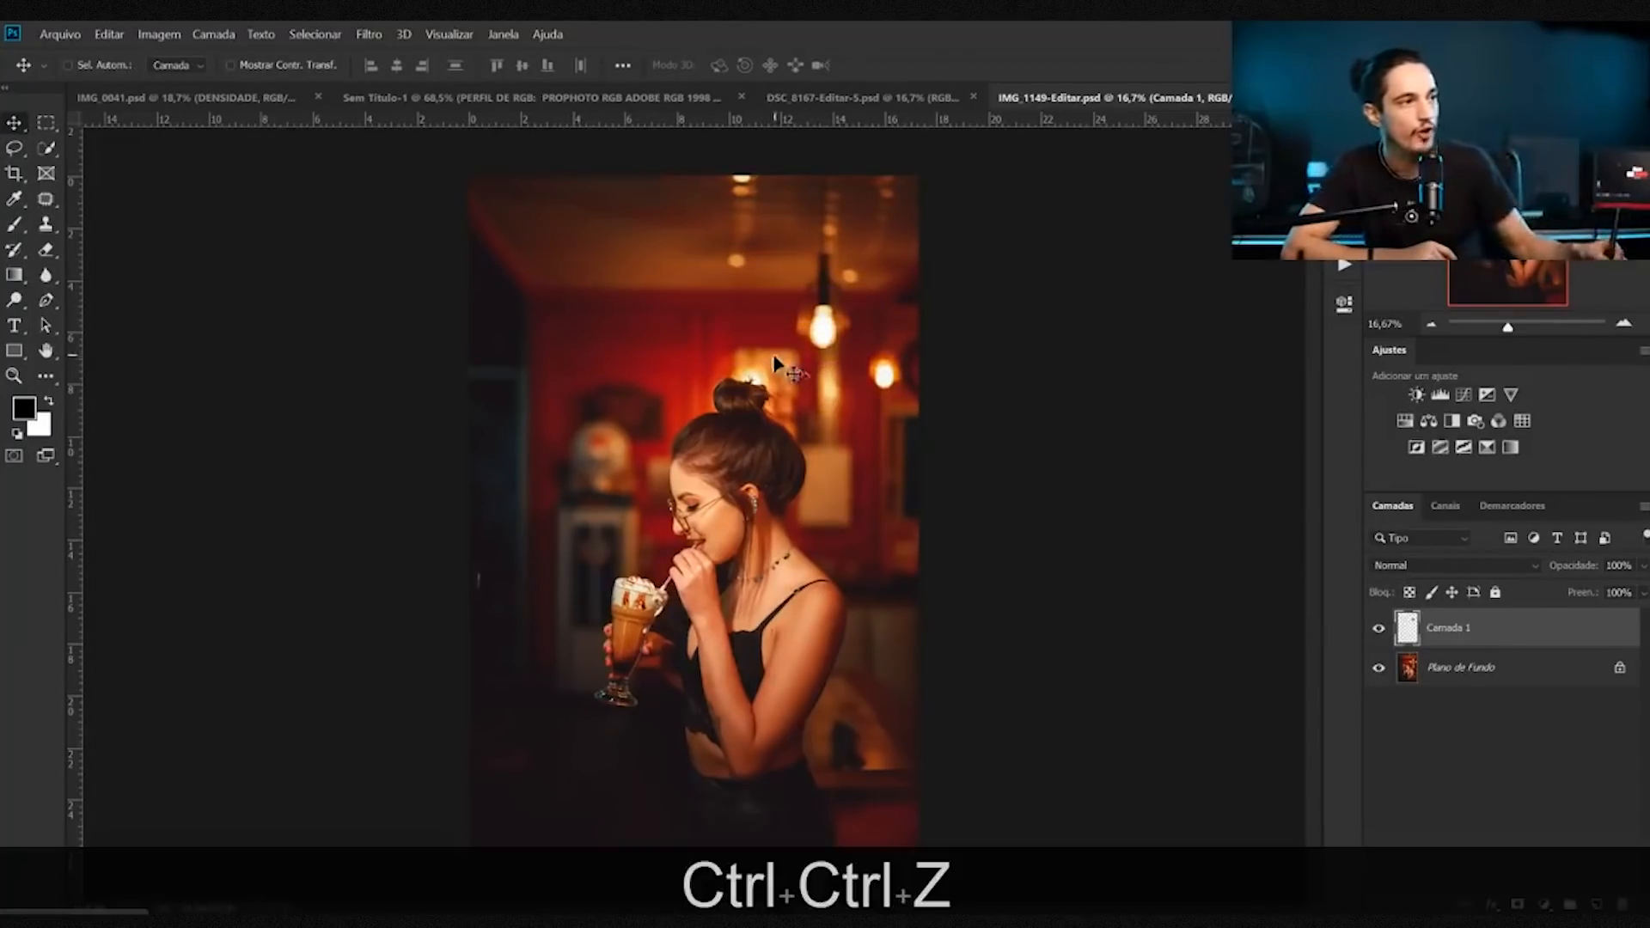
mouse_move(844, 334)
mouse_down()
mouse_move(812, 388)
mouse_move(865, 324)
mouse_move(860, 349)
mouse_up()
key(ctrl+z)
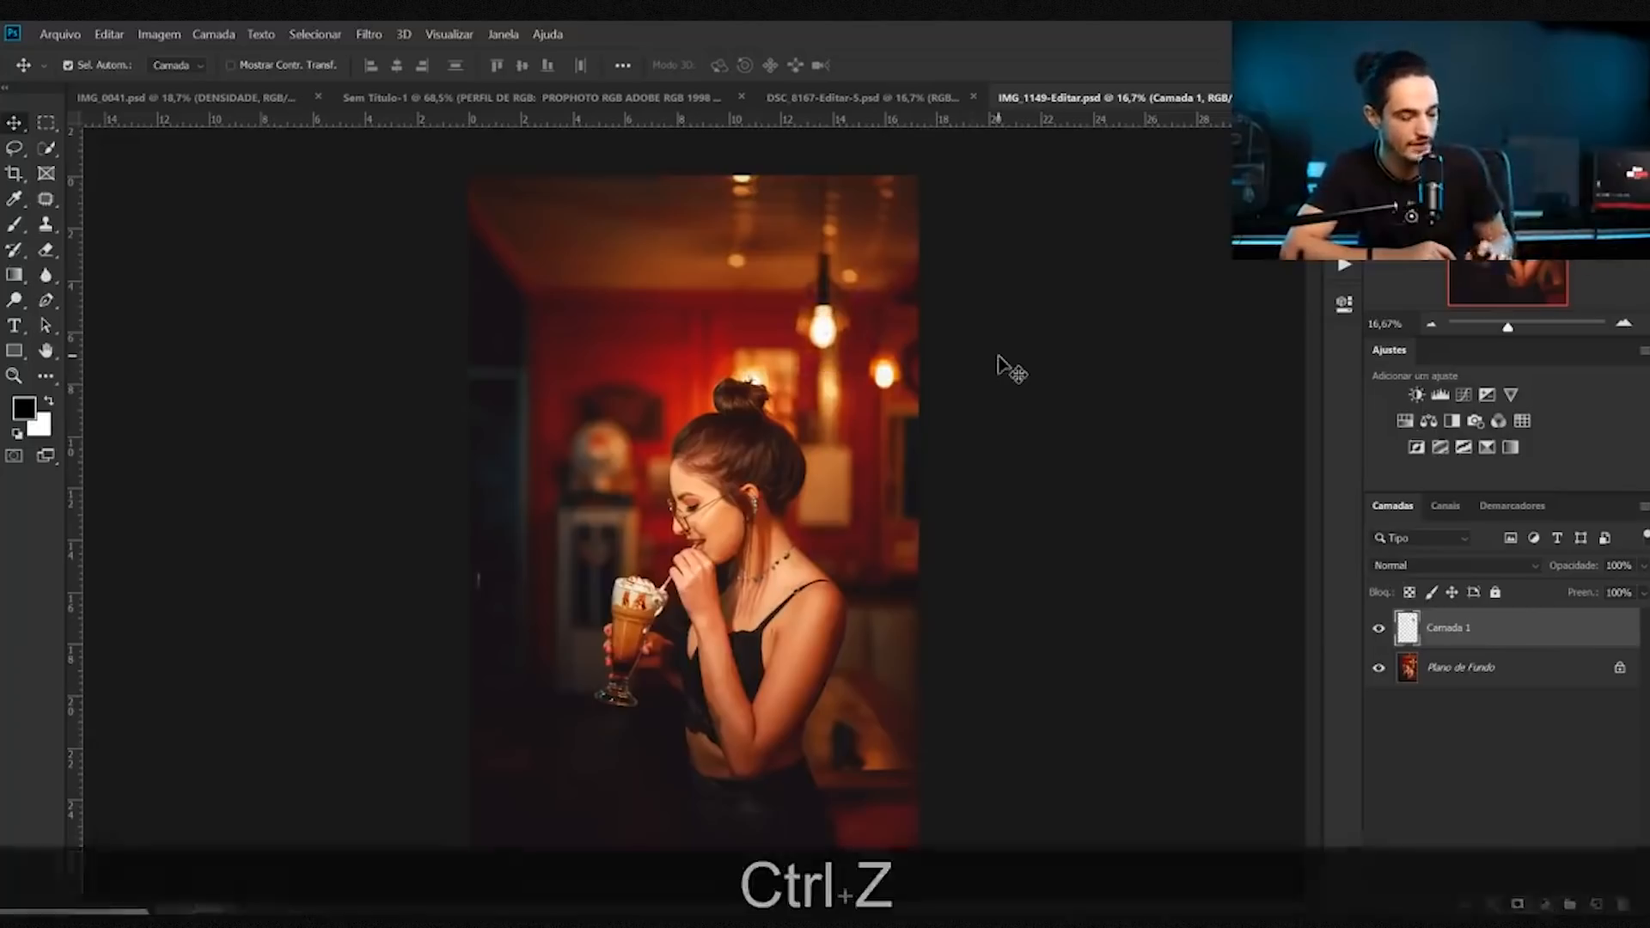
Set the copied bulb layer's blend mode to Divisão and check the glow around the lamp up close
click(1420, 567)
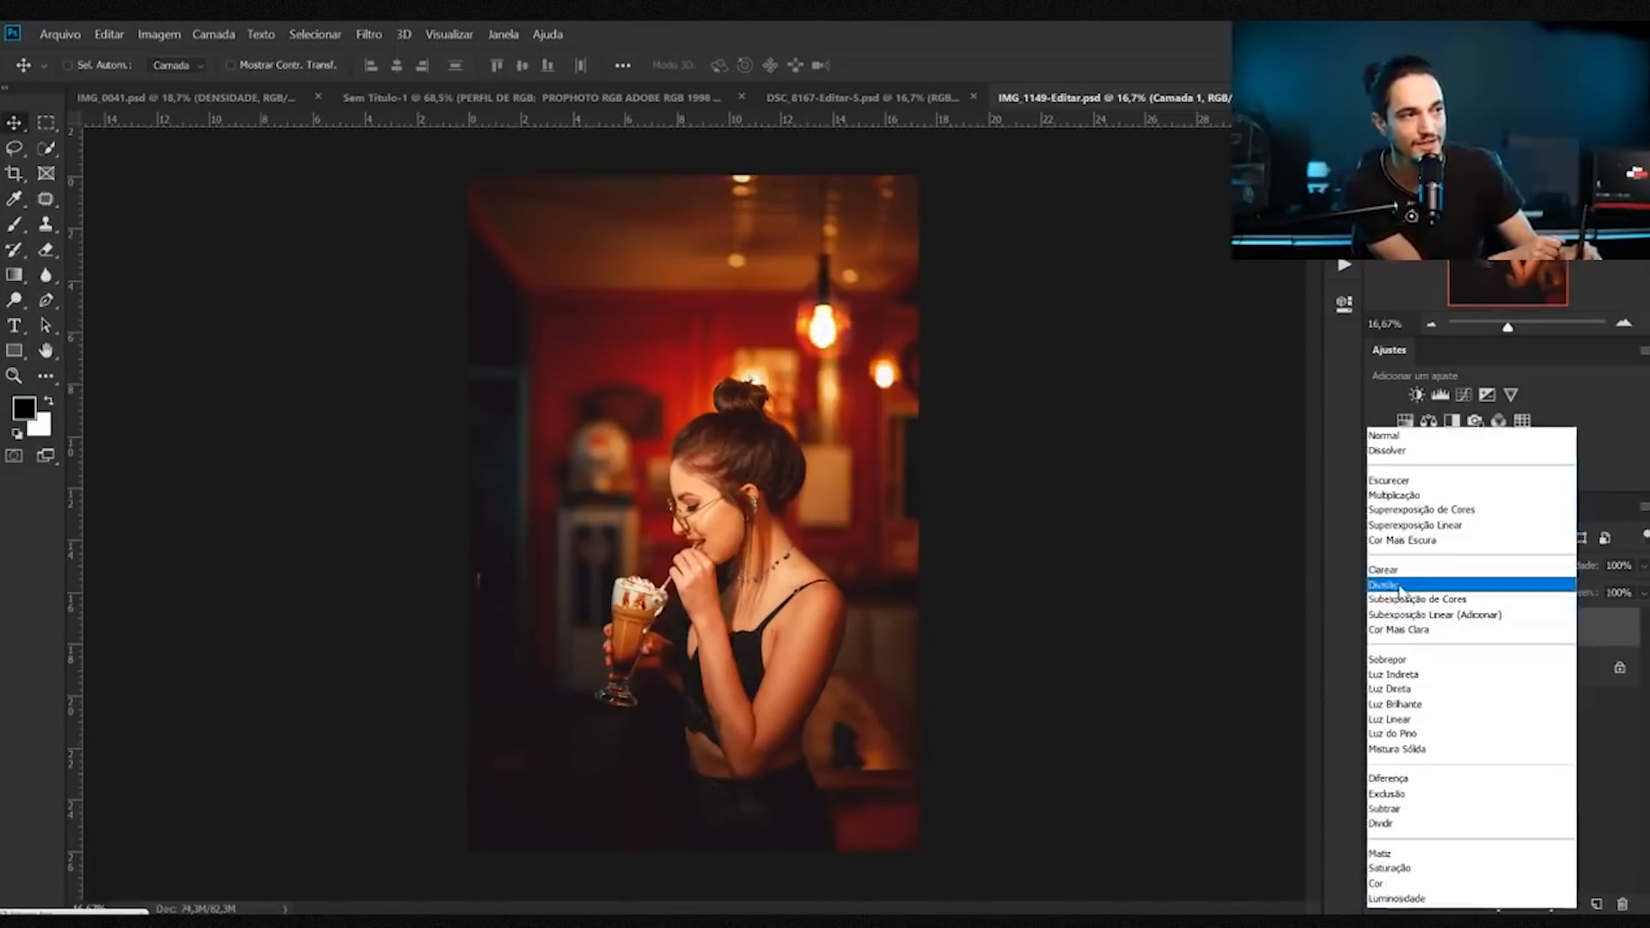
click(1401, 586)
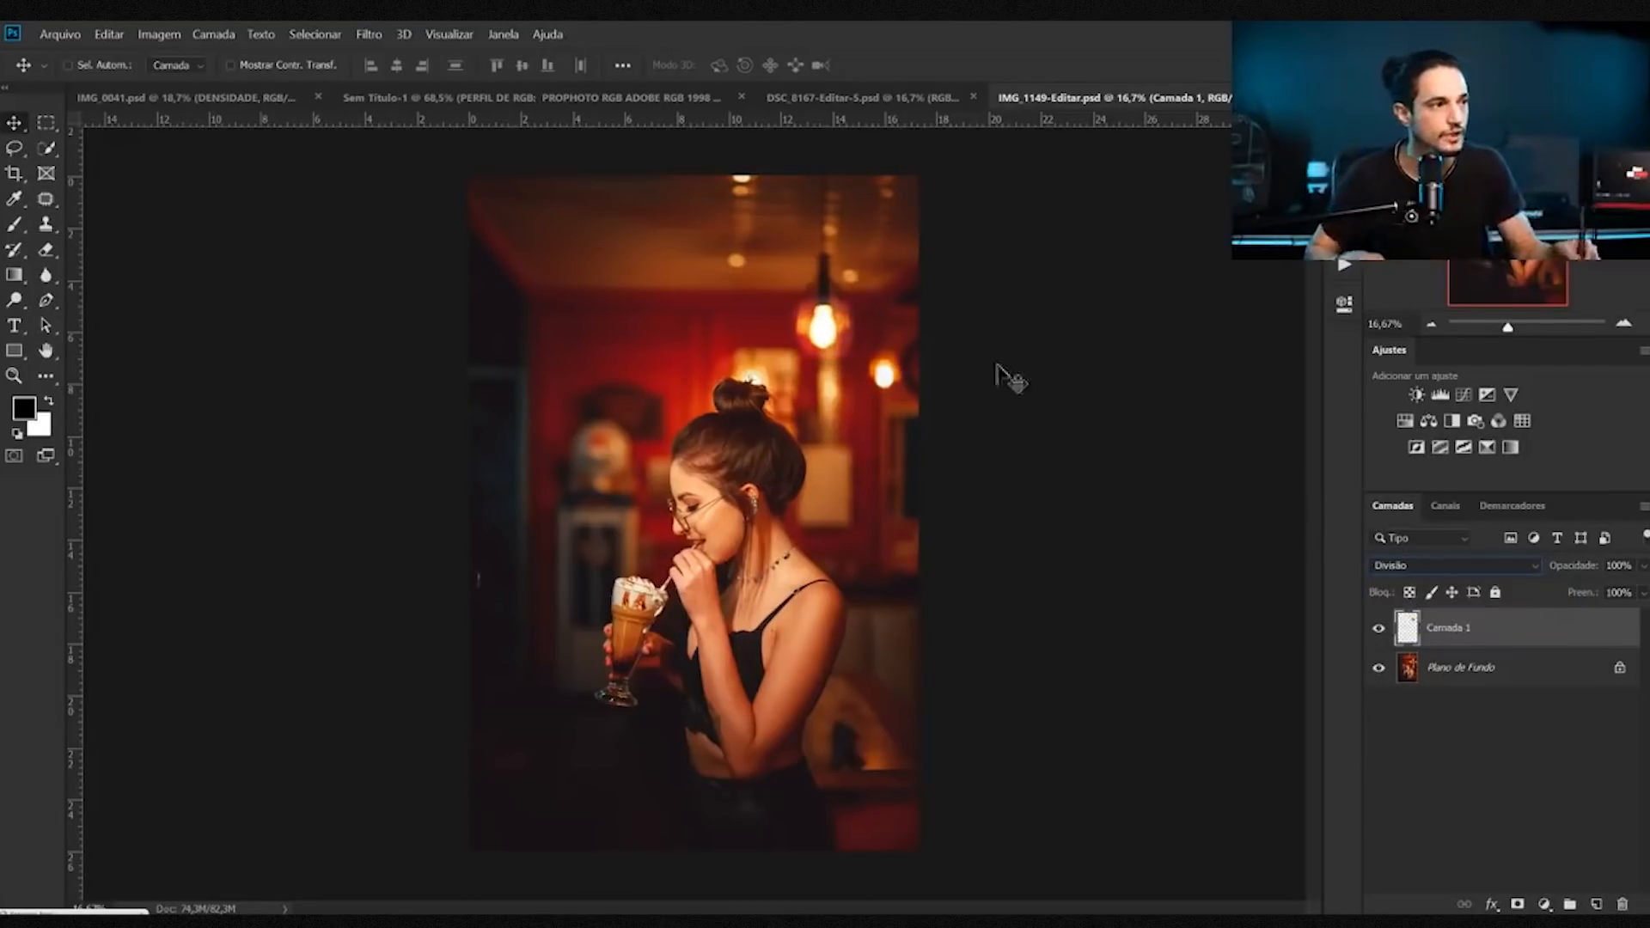
key(ctrl+space)
drag(834, 321, 942, 401)
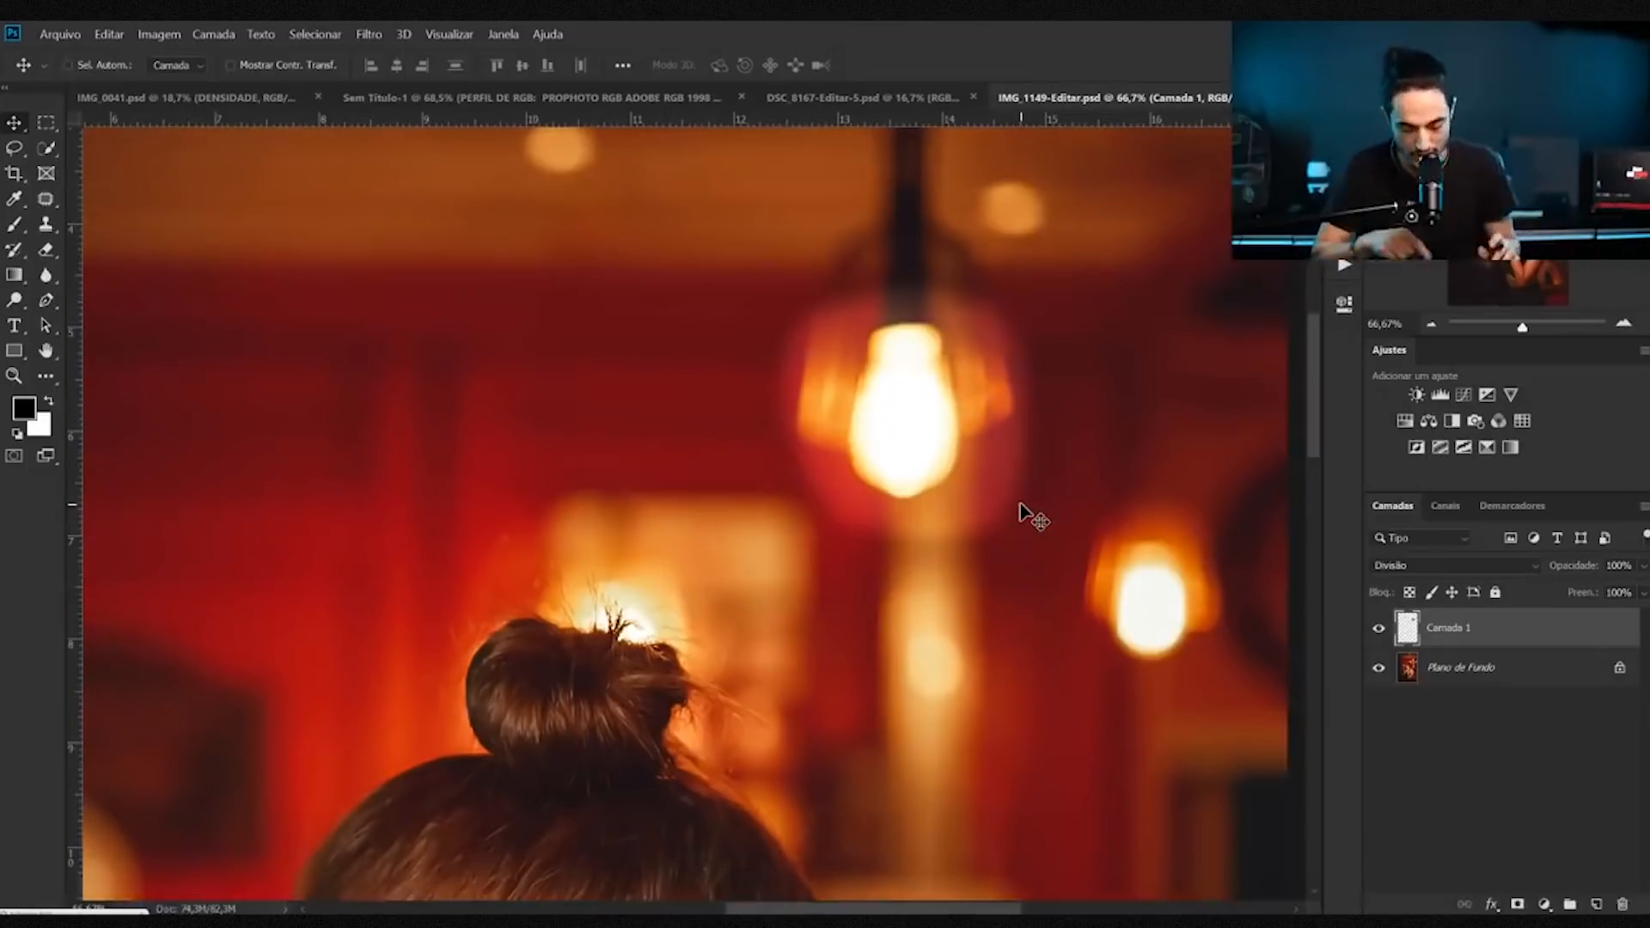
key(ctrl+0)
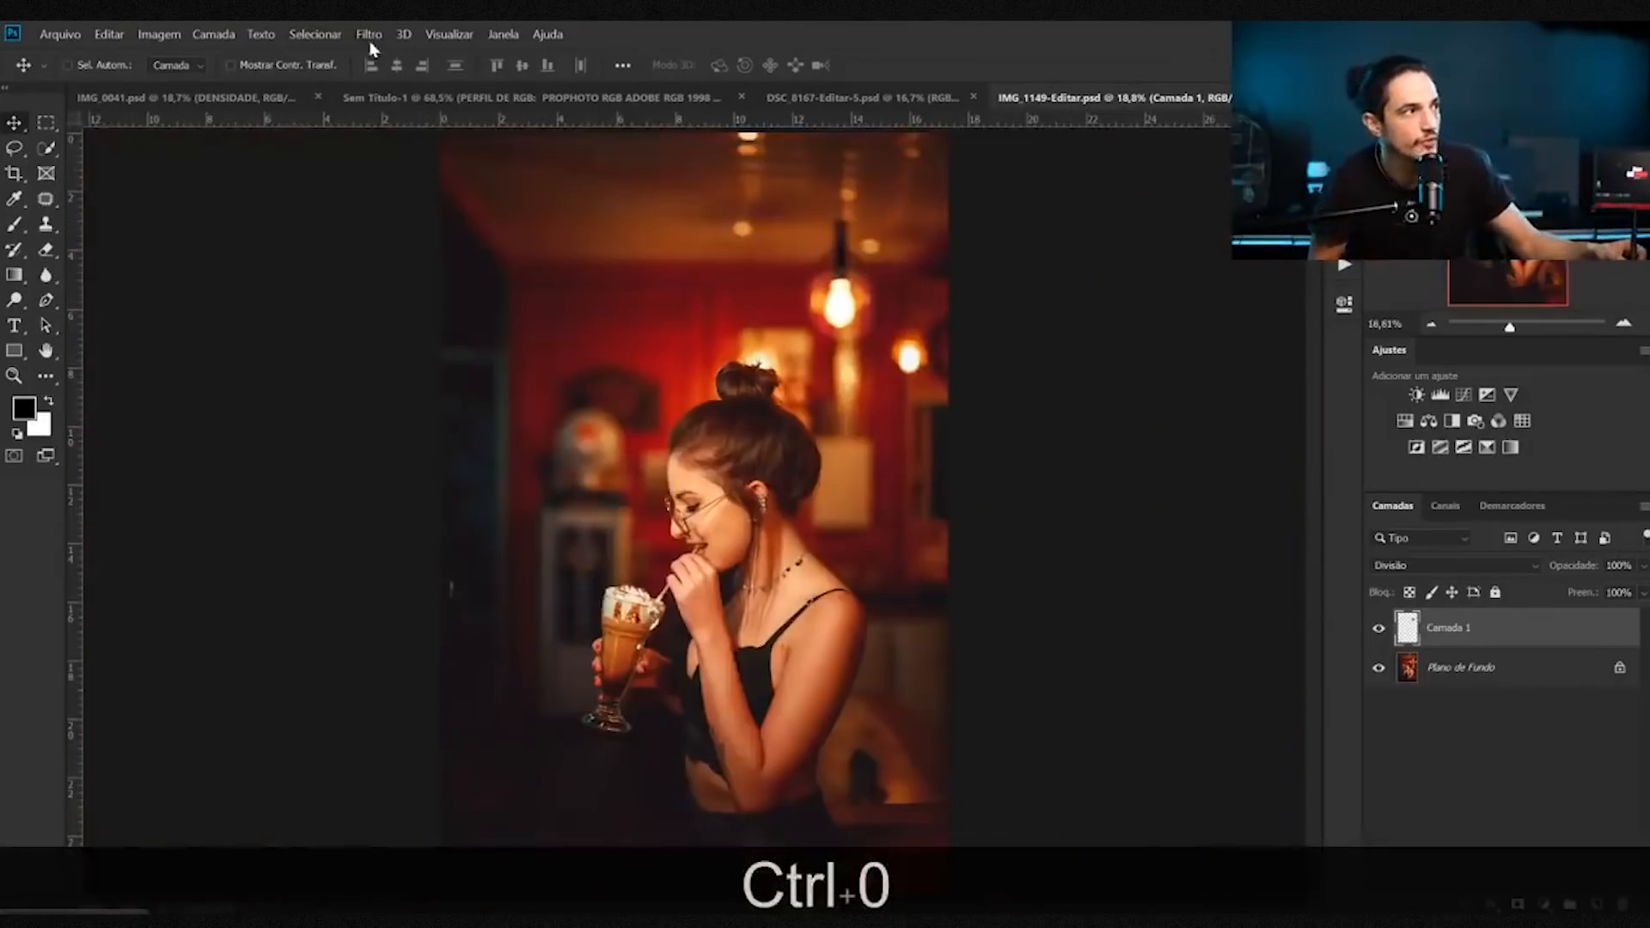
Apply a Gaussian blur (Desfoque Gaussiano) with a radius of 87,0 pixels to the bulb layer
click(369, 34)
mouse_move(402, 240)
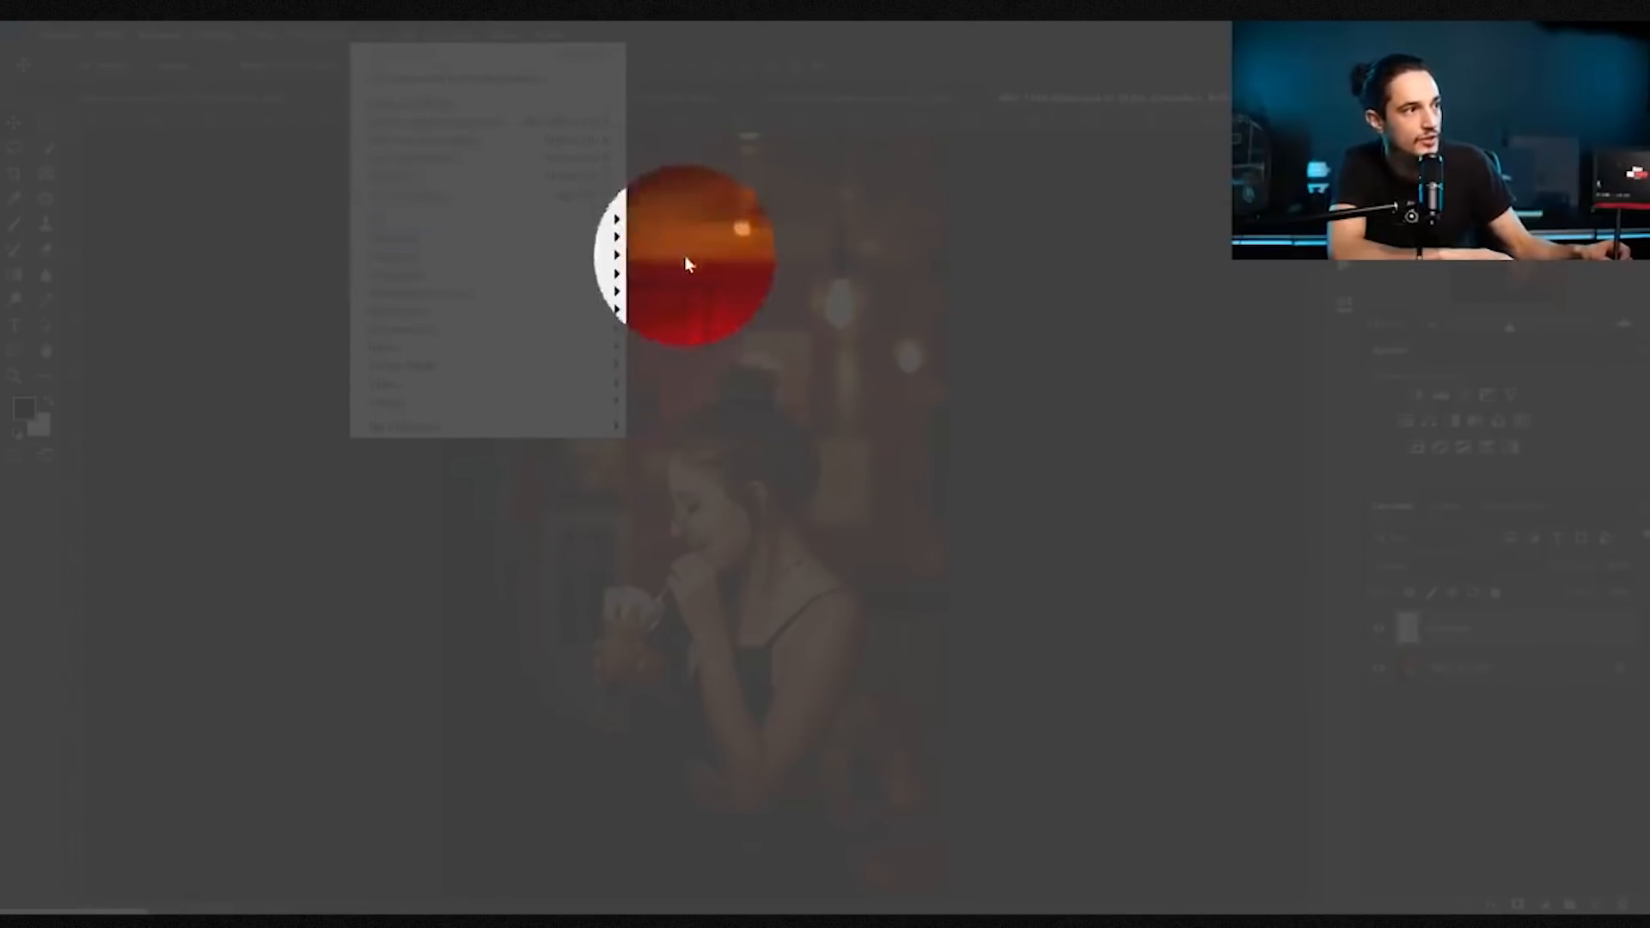
mouse_move(593, 238)
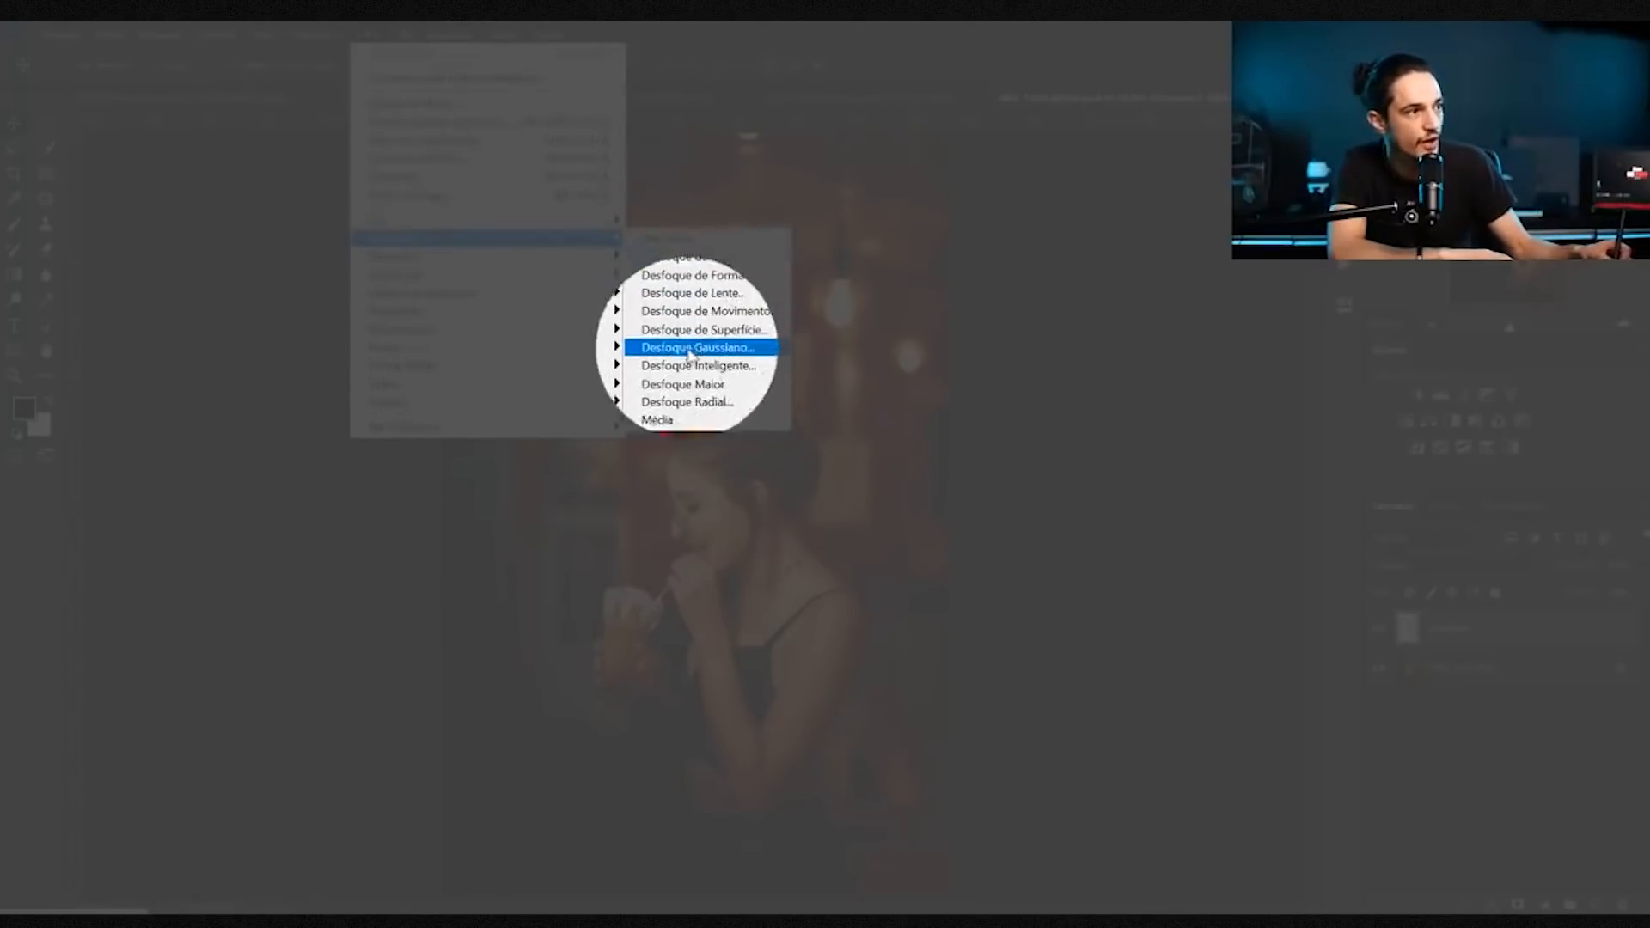
click(689, 348)
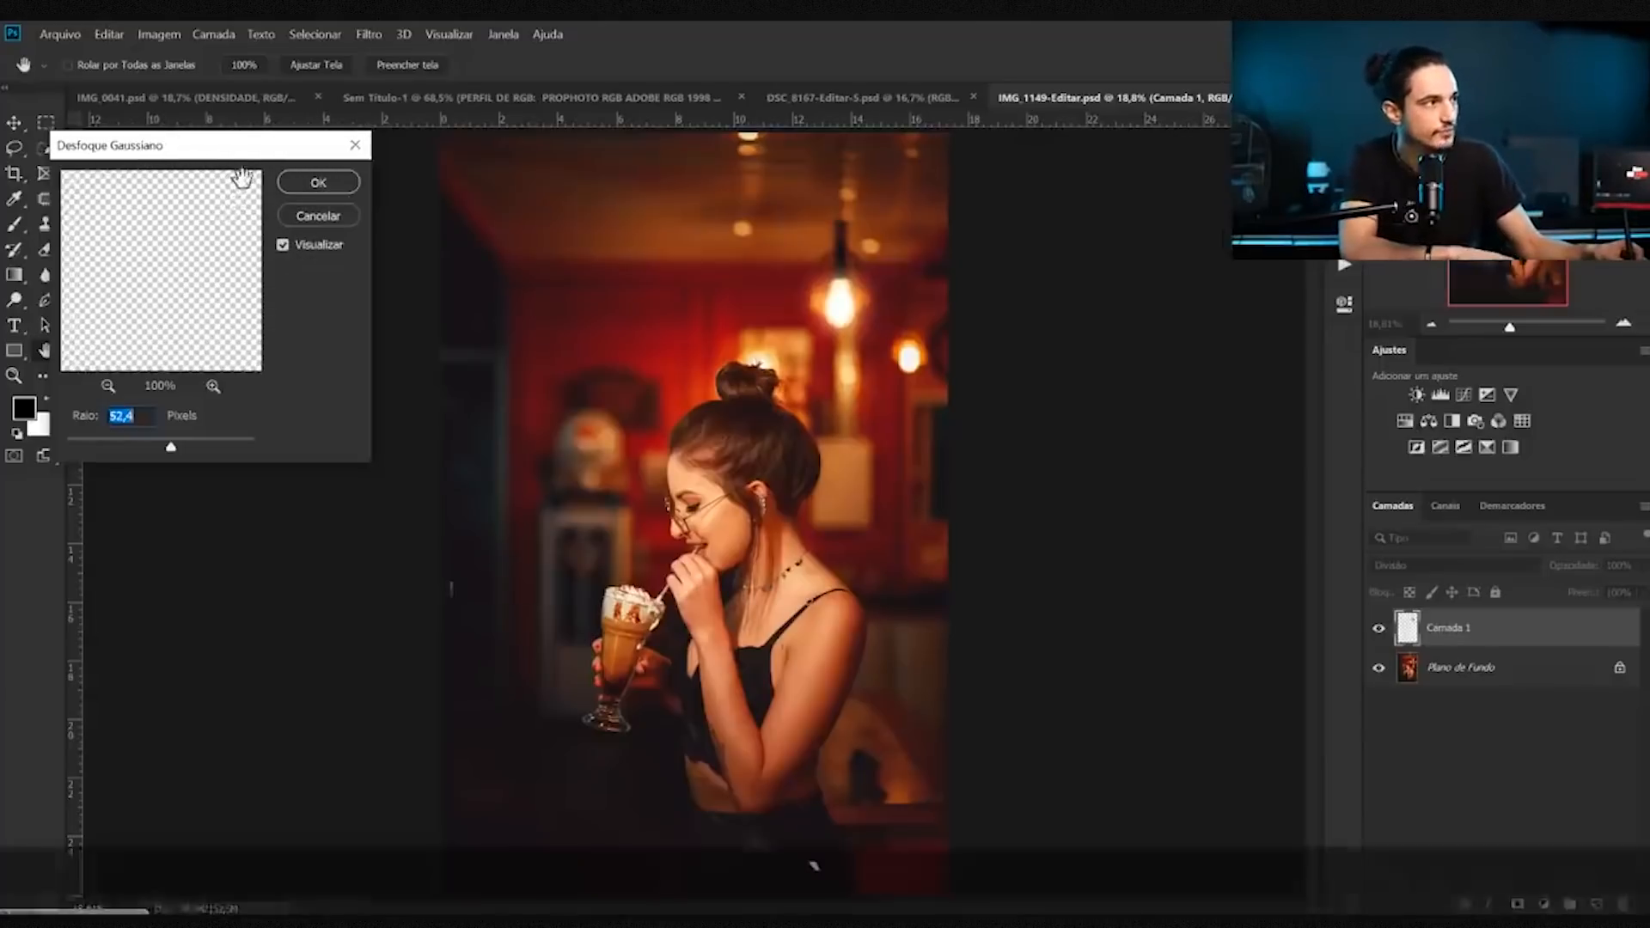
drag(260, 156, 488, 184)
drag(398, 473, 412, 481)
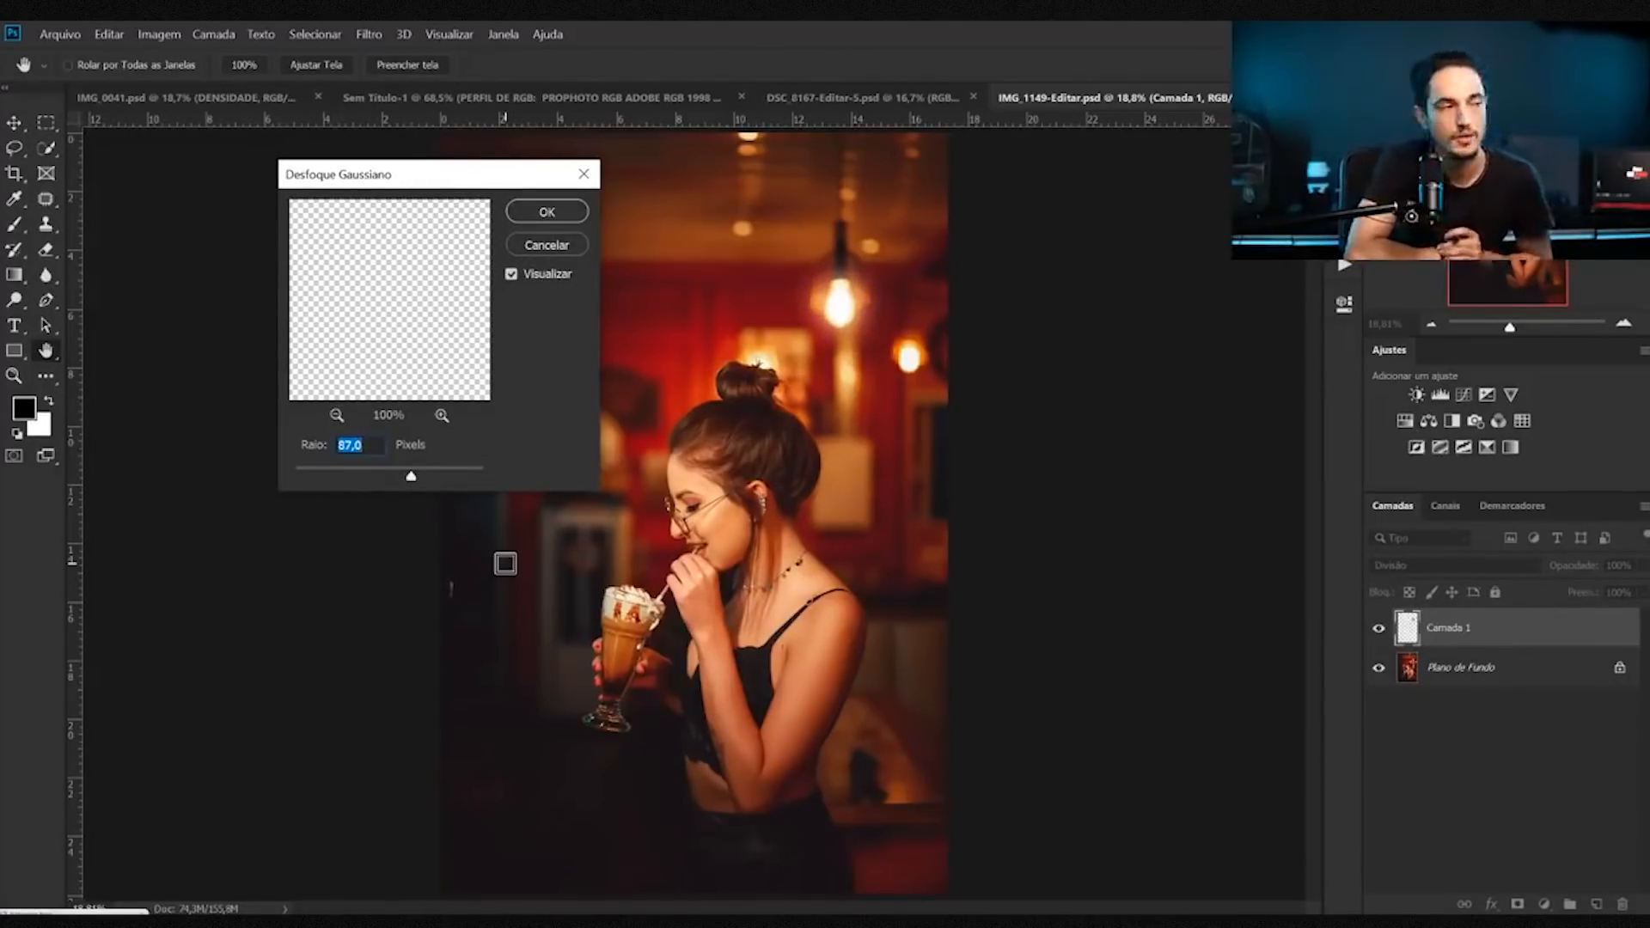
drag(410, 174, 287, 193)
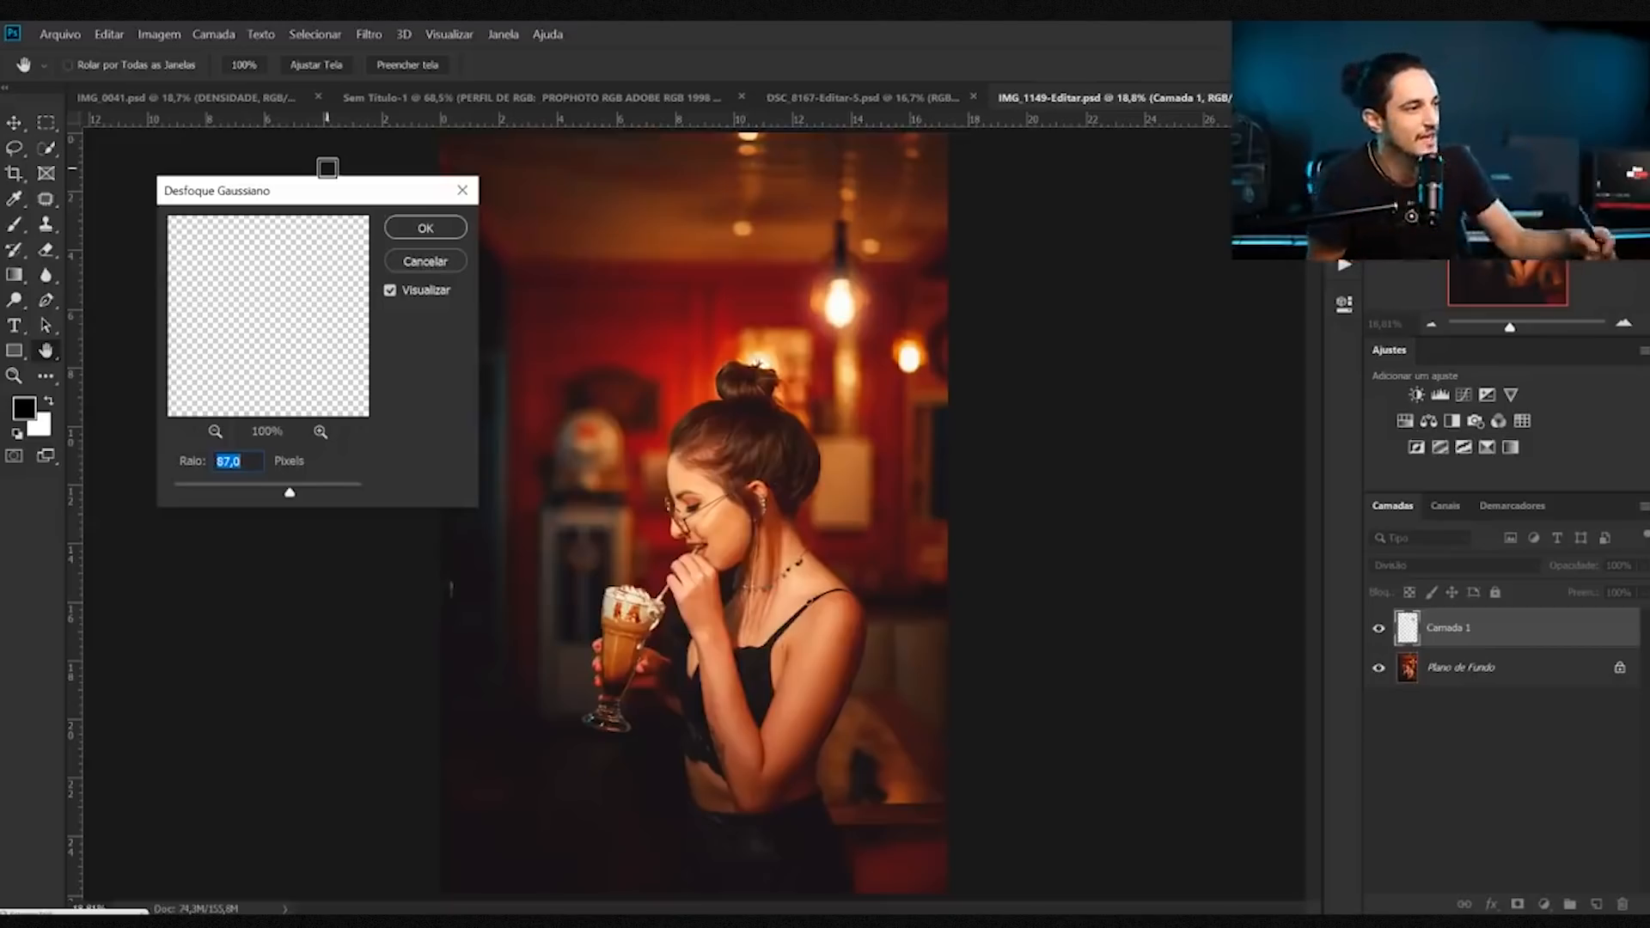
drag(396, 197, 427, 189)
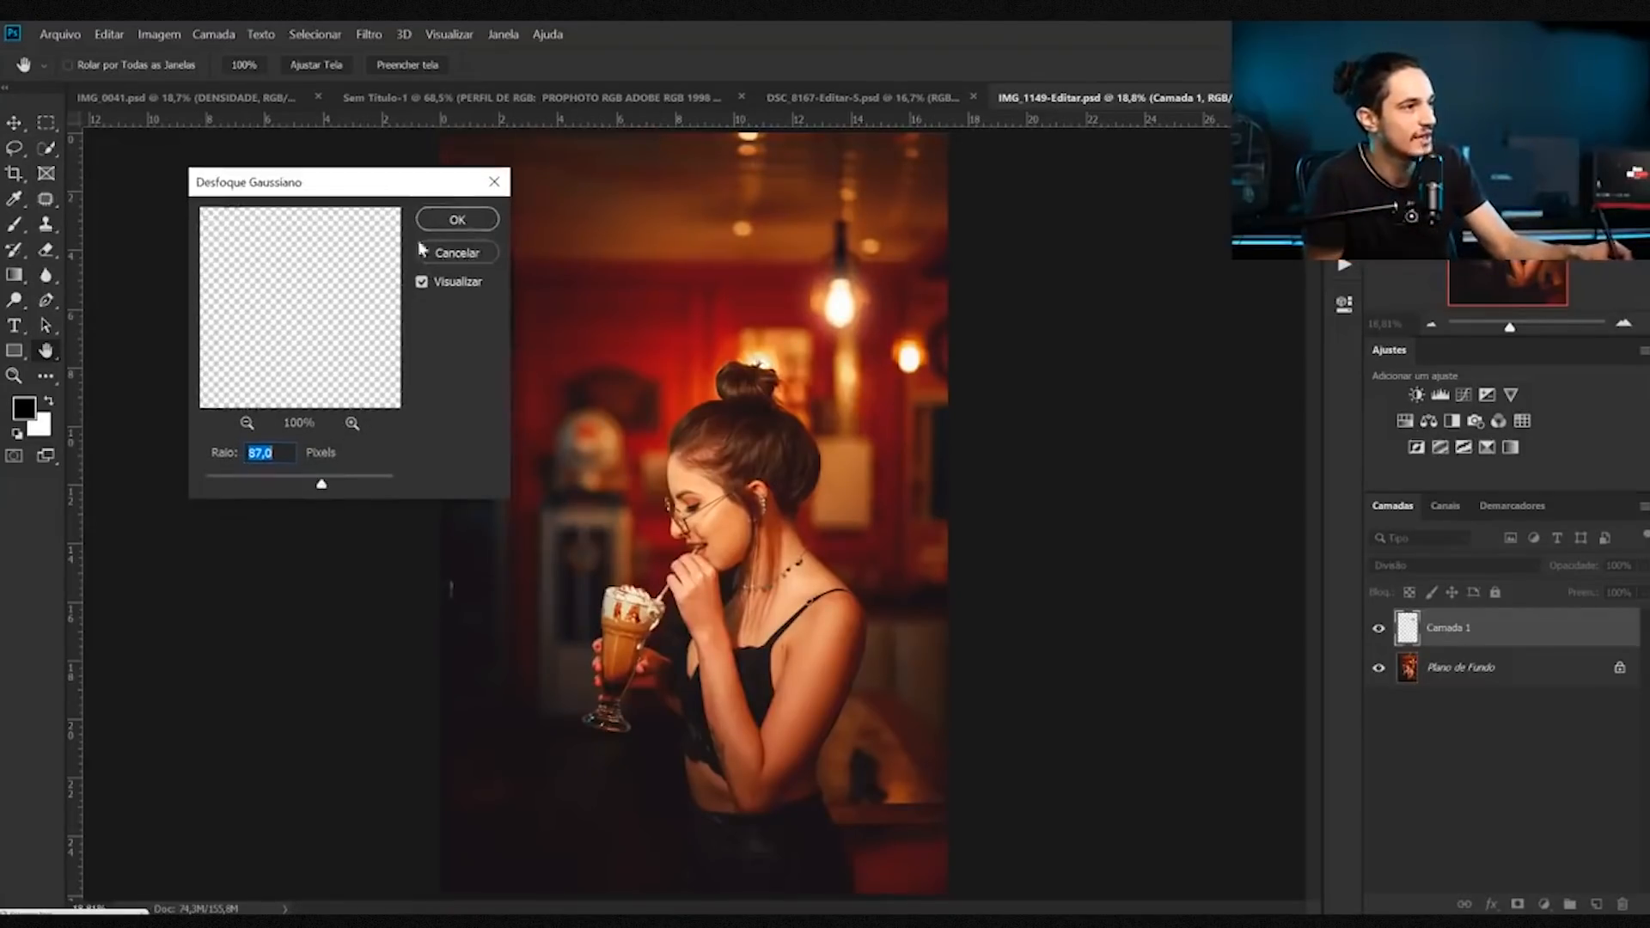
click(457, 220)
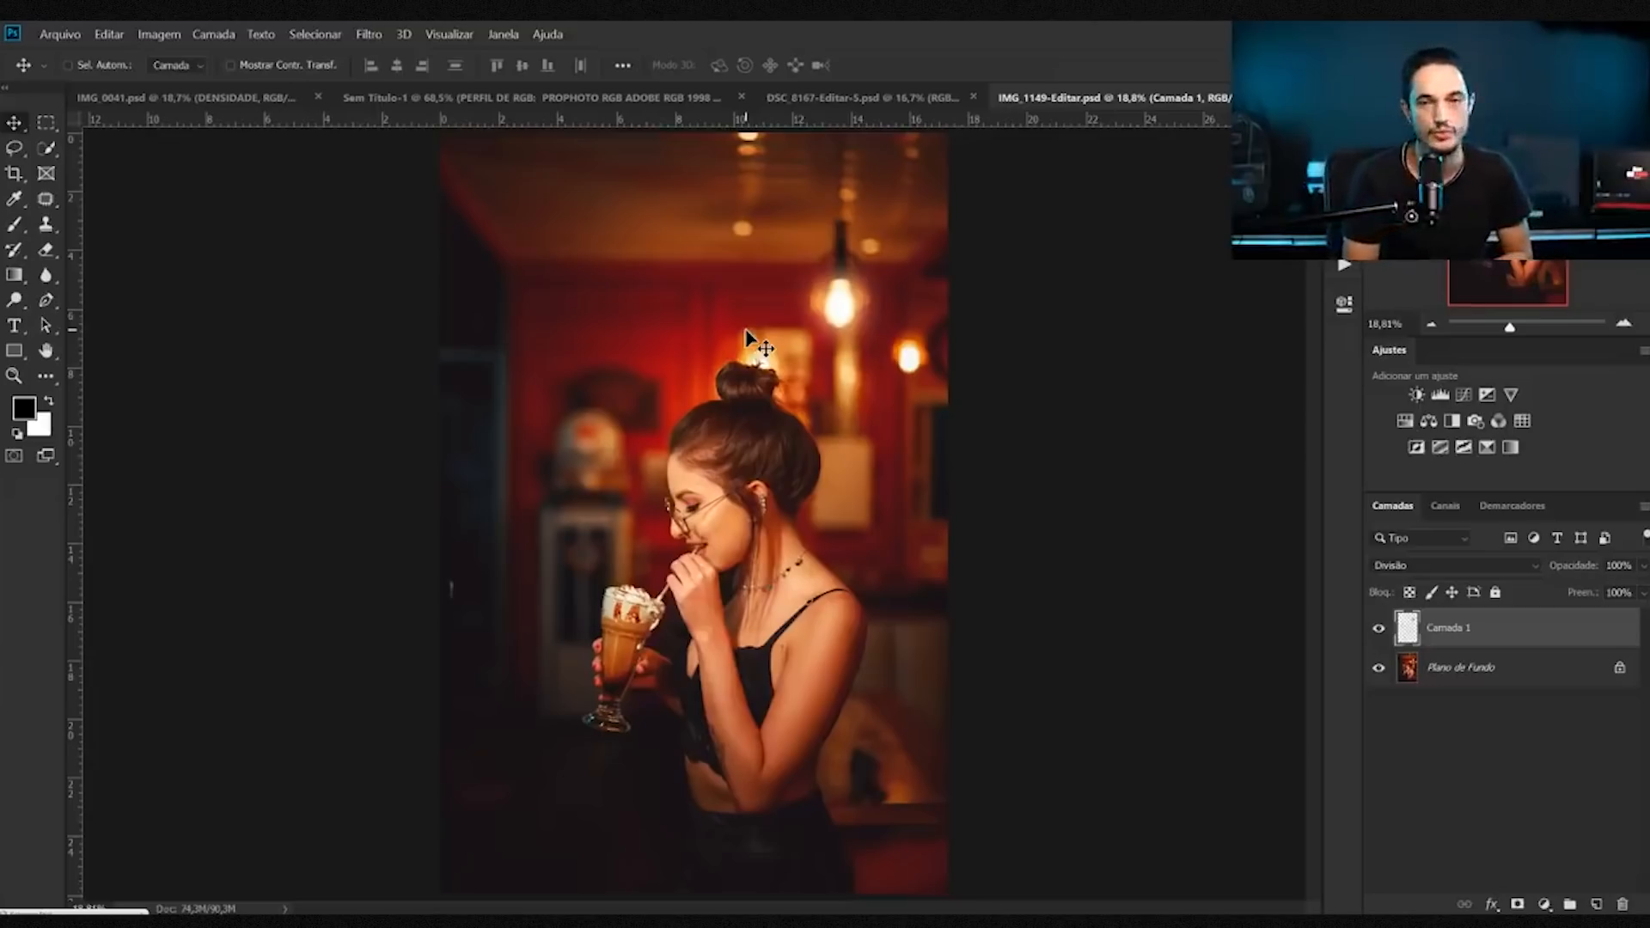
Warm the bulb layer's midtones with Color Balance levels of +48, -12 and -56
key(ctrl)
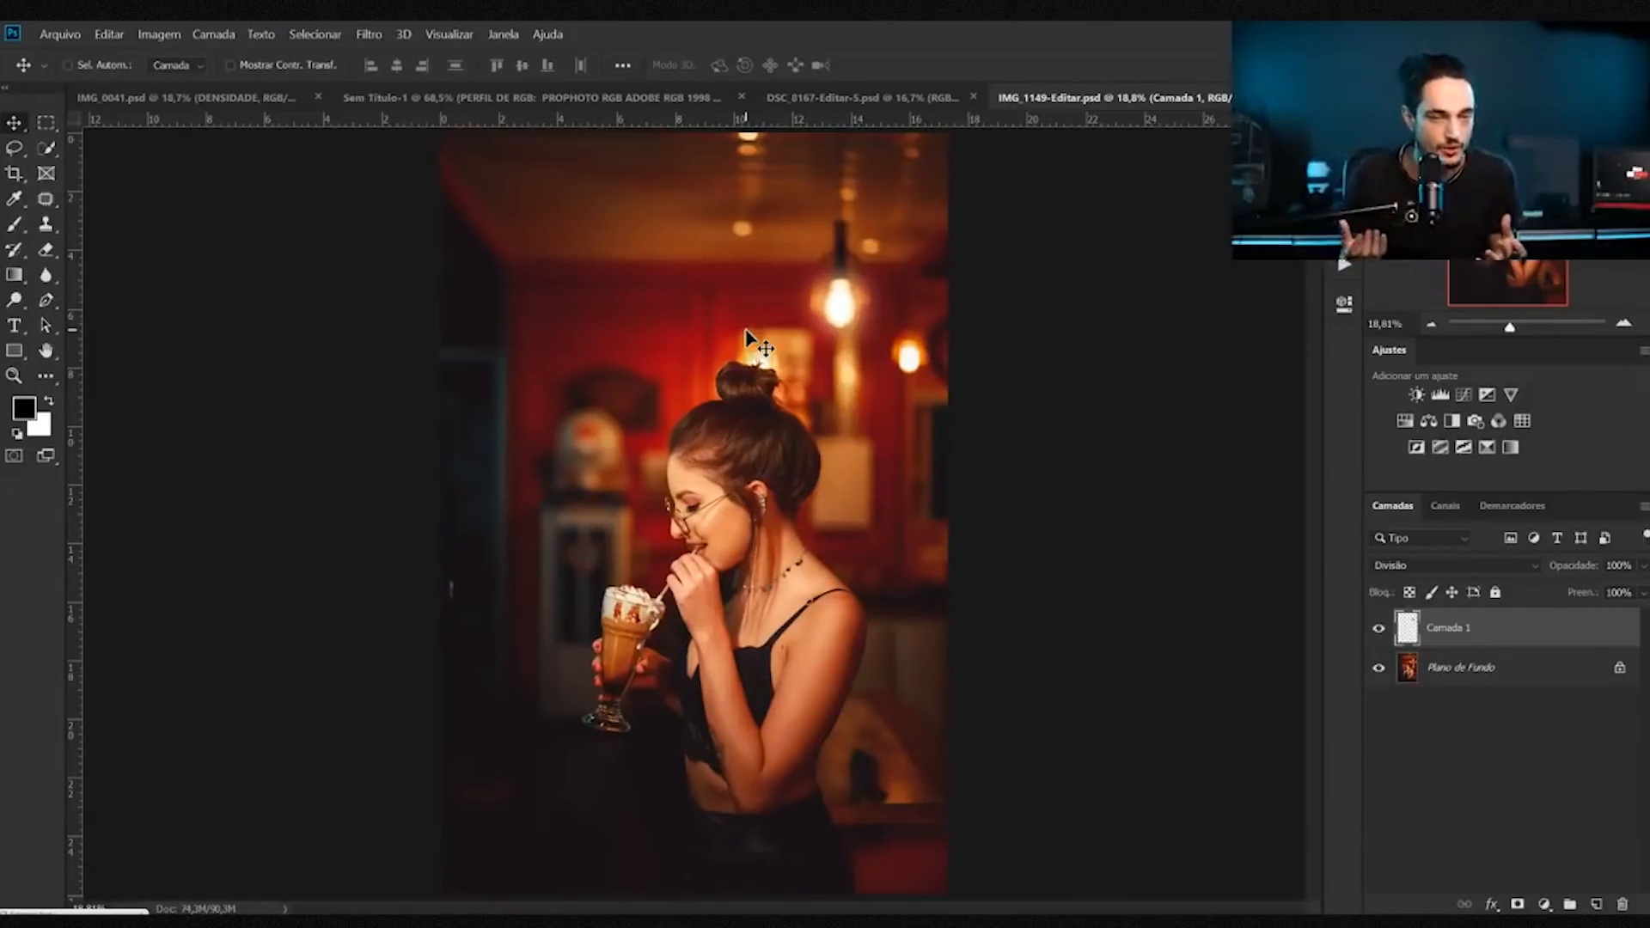
key(ctrl)
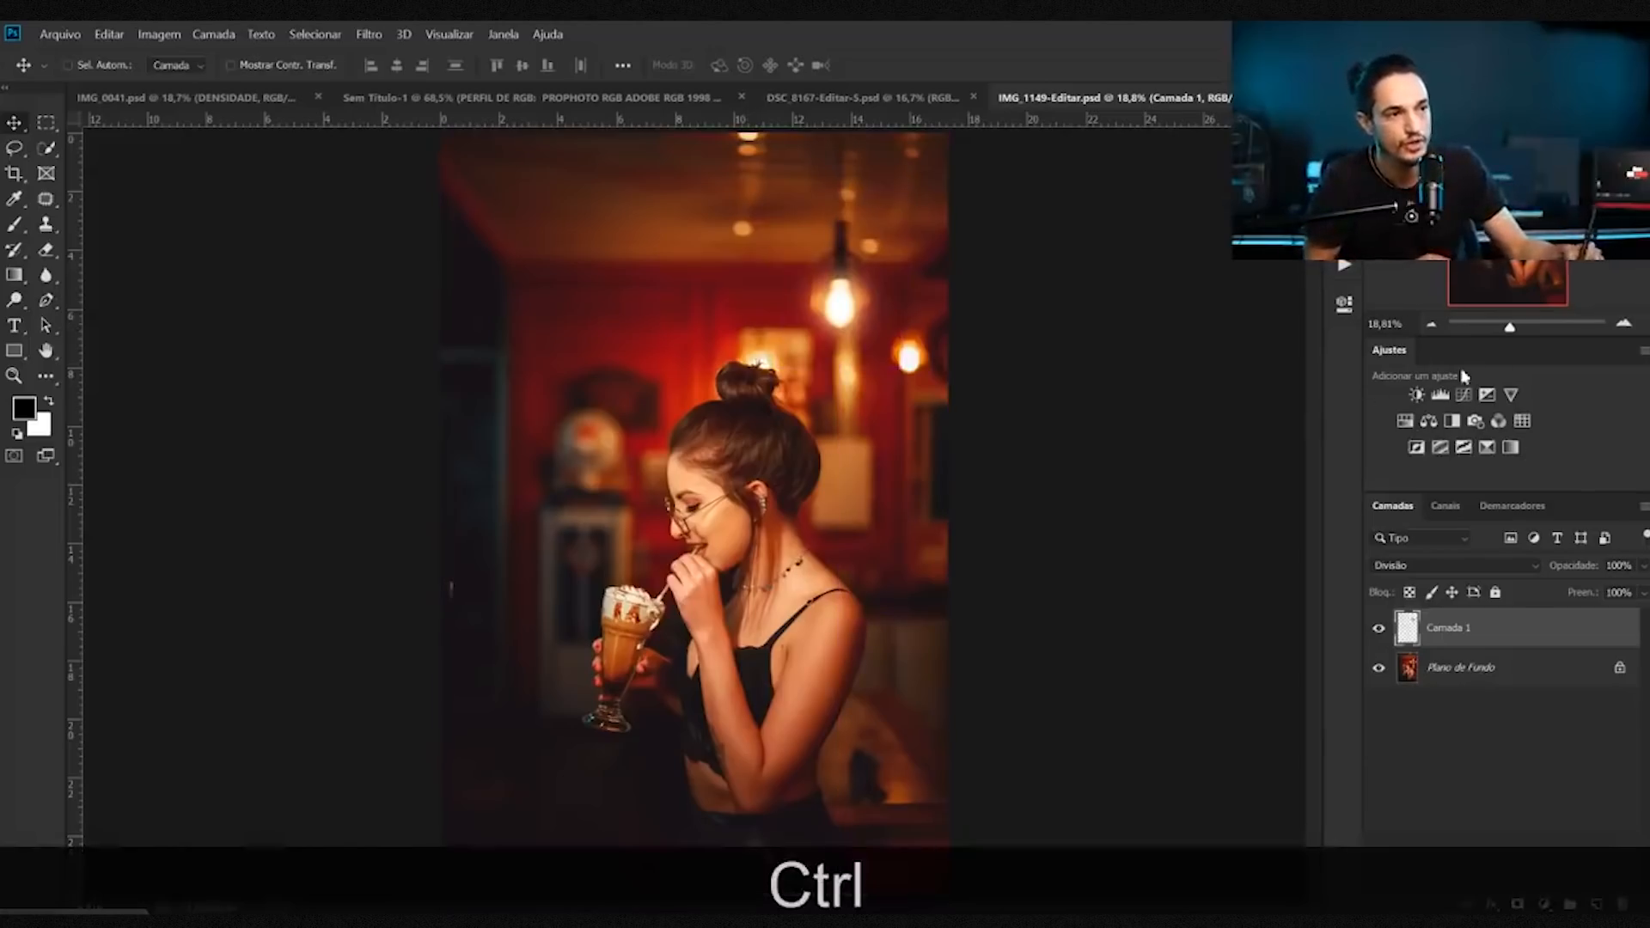
key(ctrl)
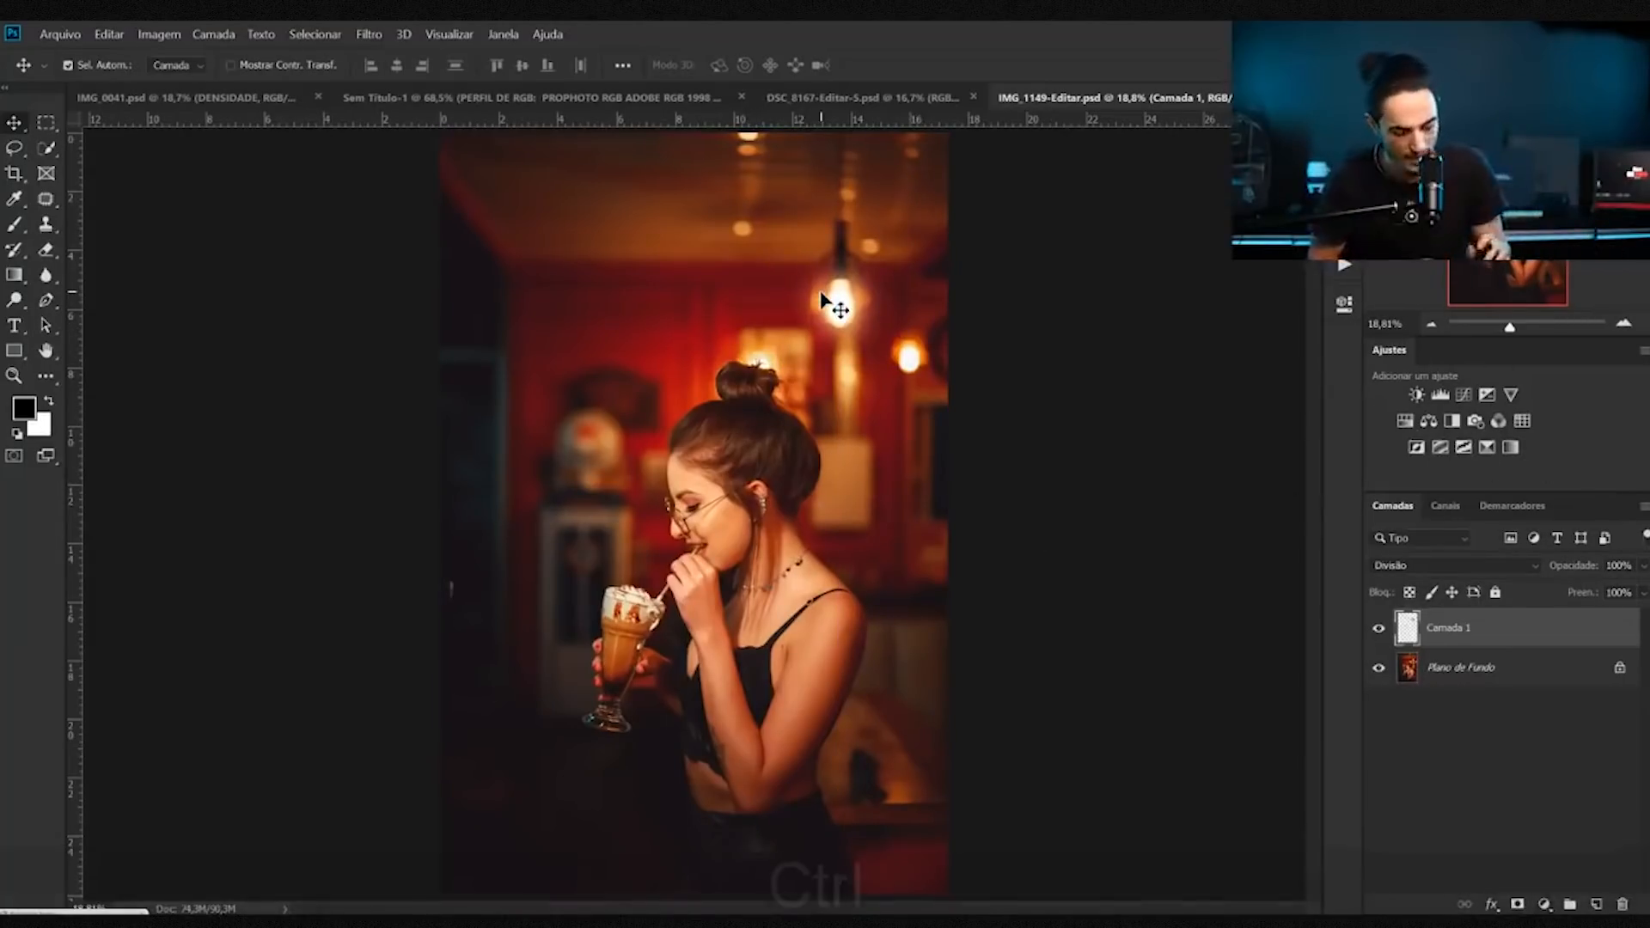
key(ctrl+b)
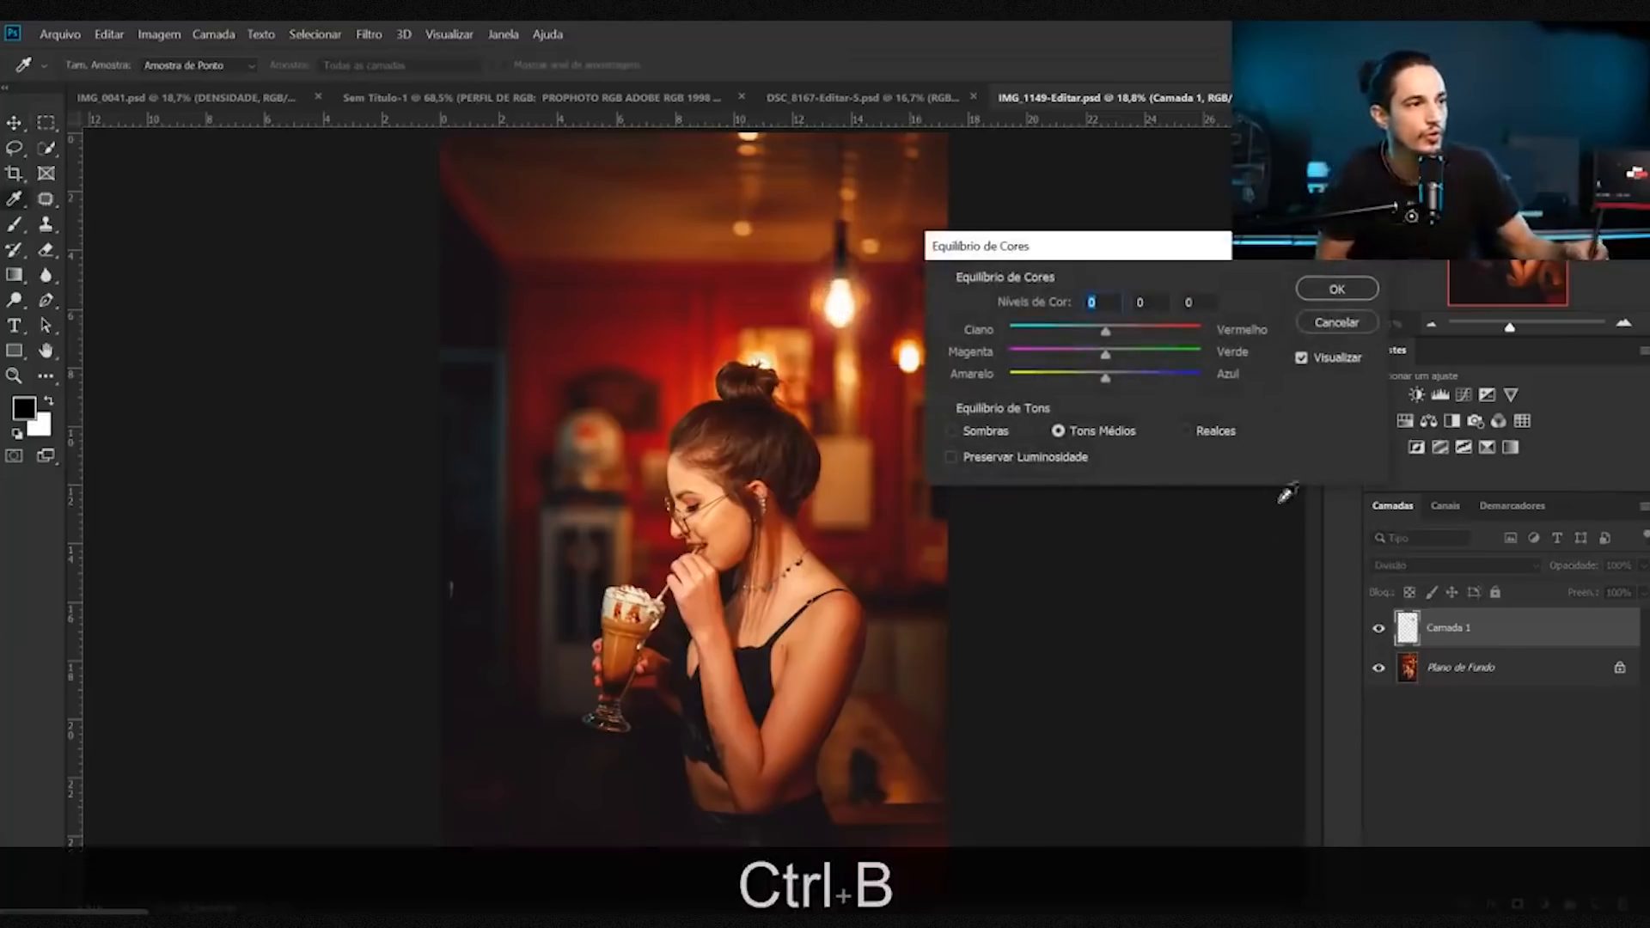
drag(1105, 379, 1044, 389)
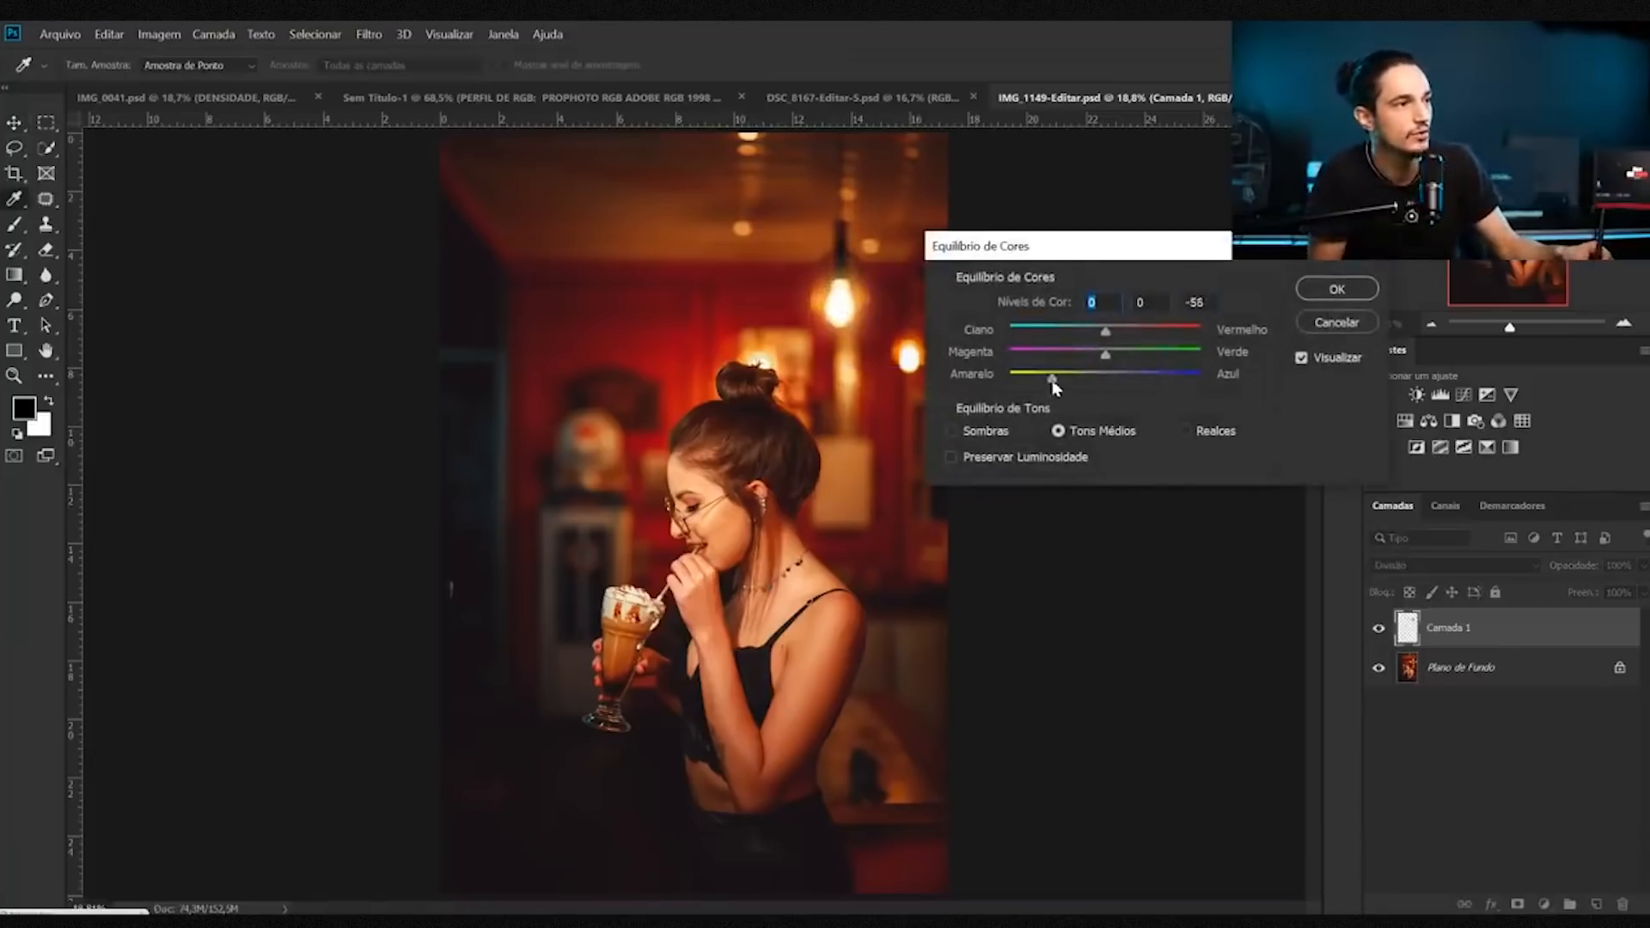
drag(1105, 329, 1097, 365)
click(1302, 358)
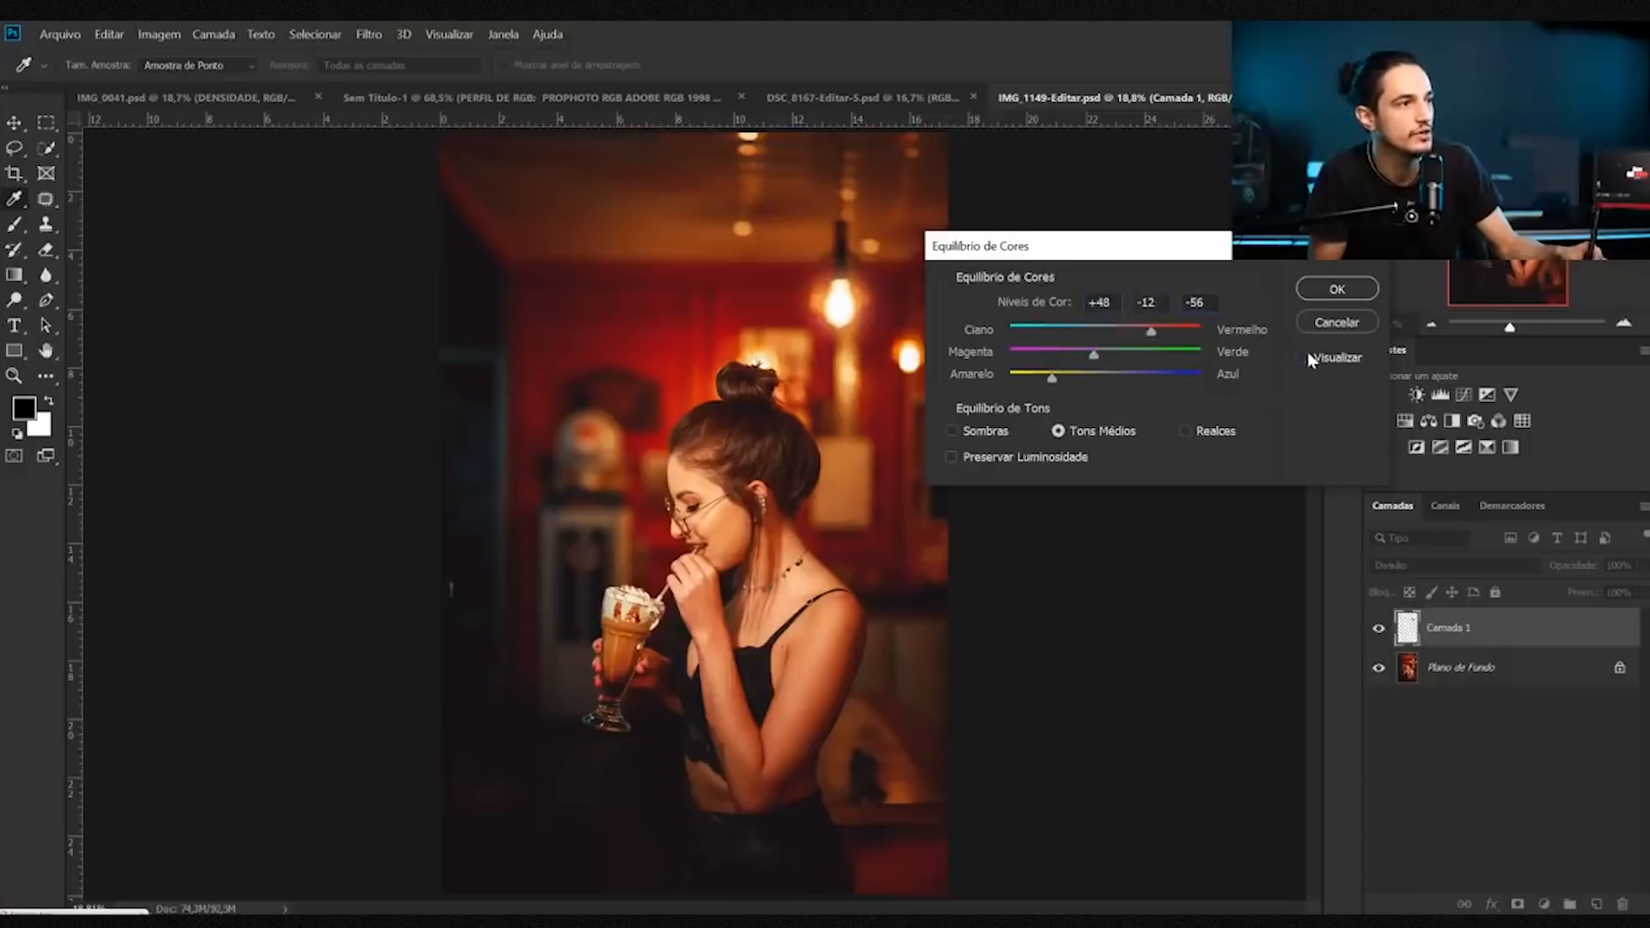
click(1323, 288)
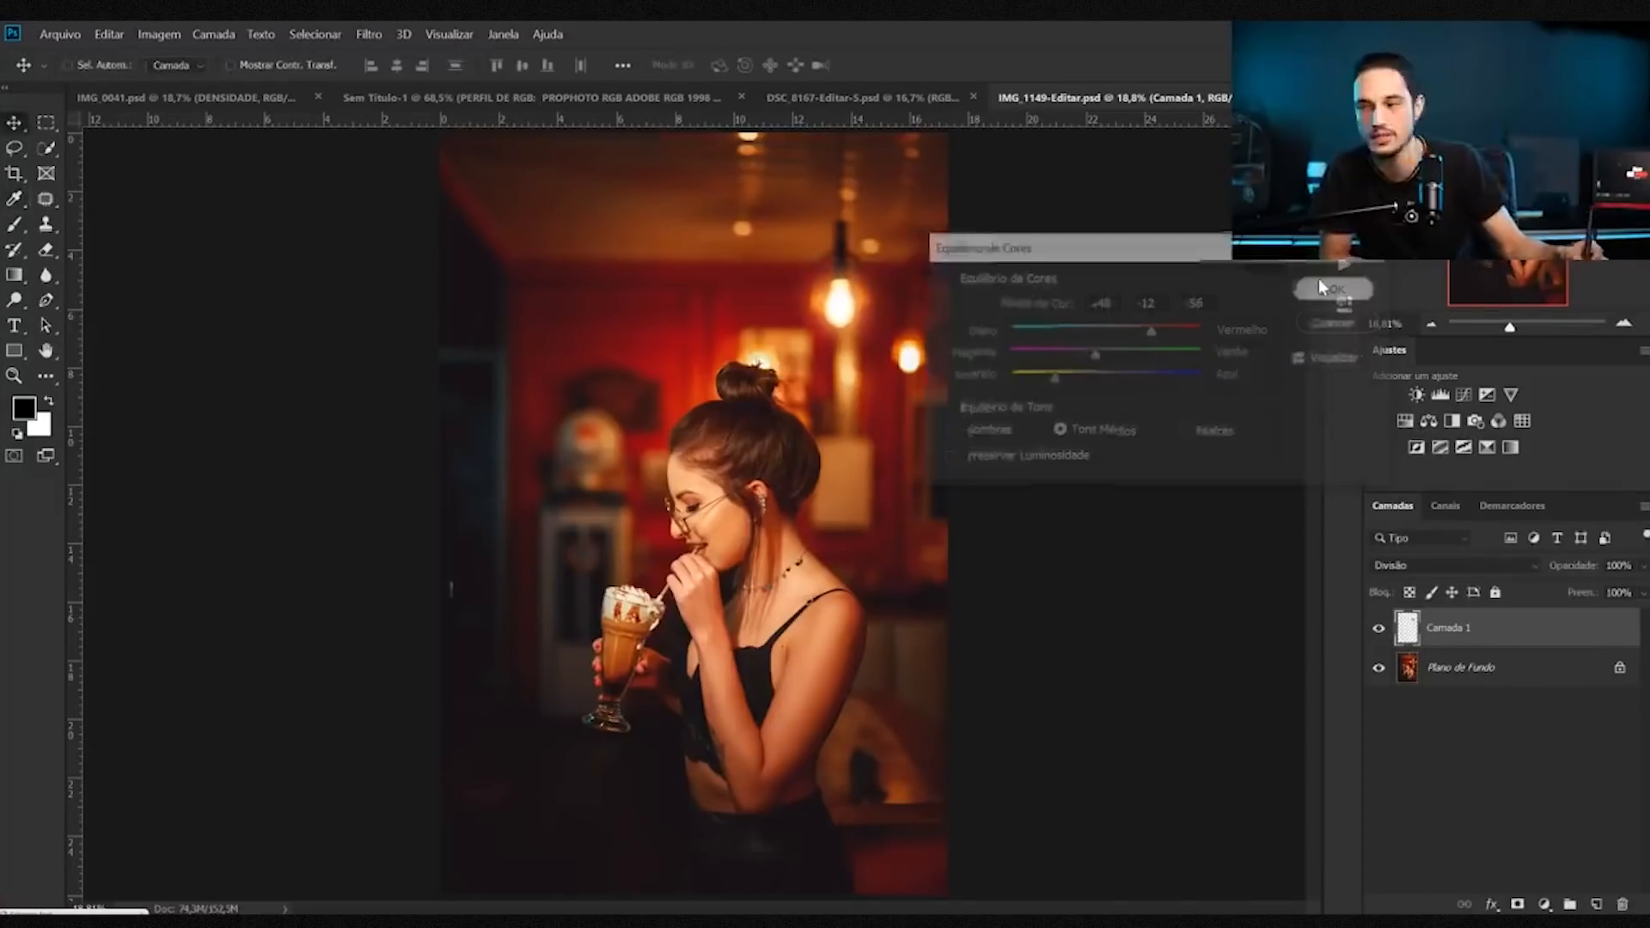
Duplicate the bulb glow layer and compare the photo with and without both glow layers
key(ctrl+j)
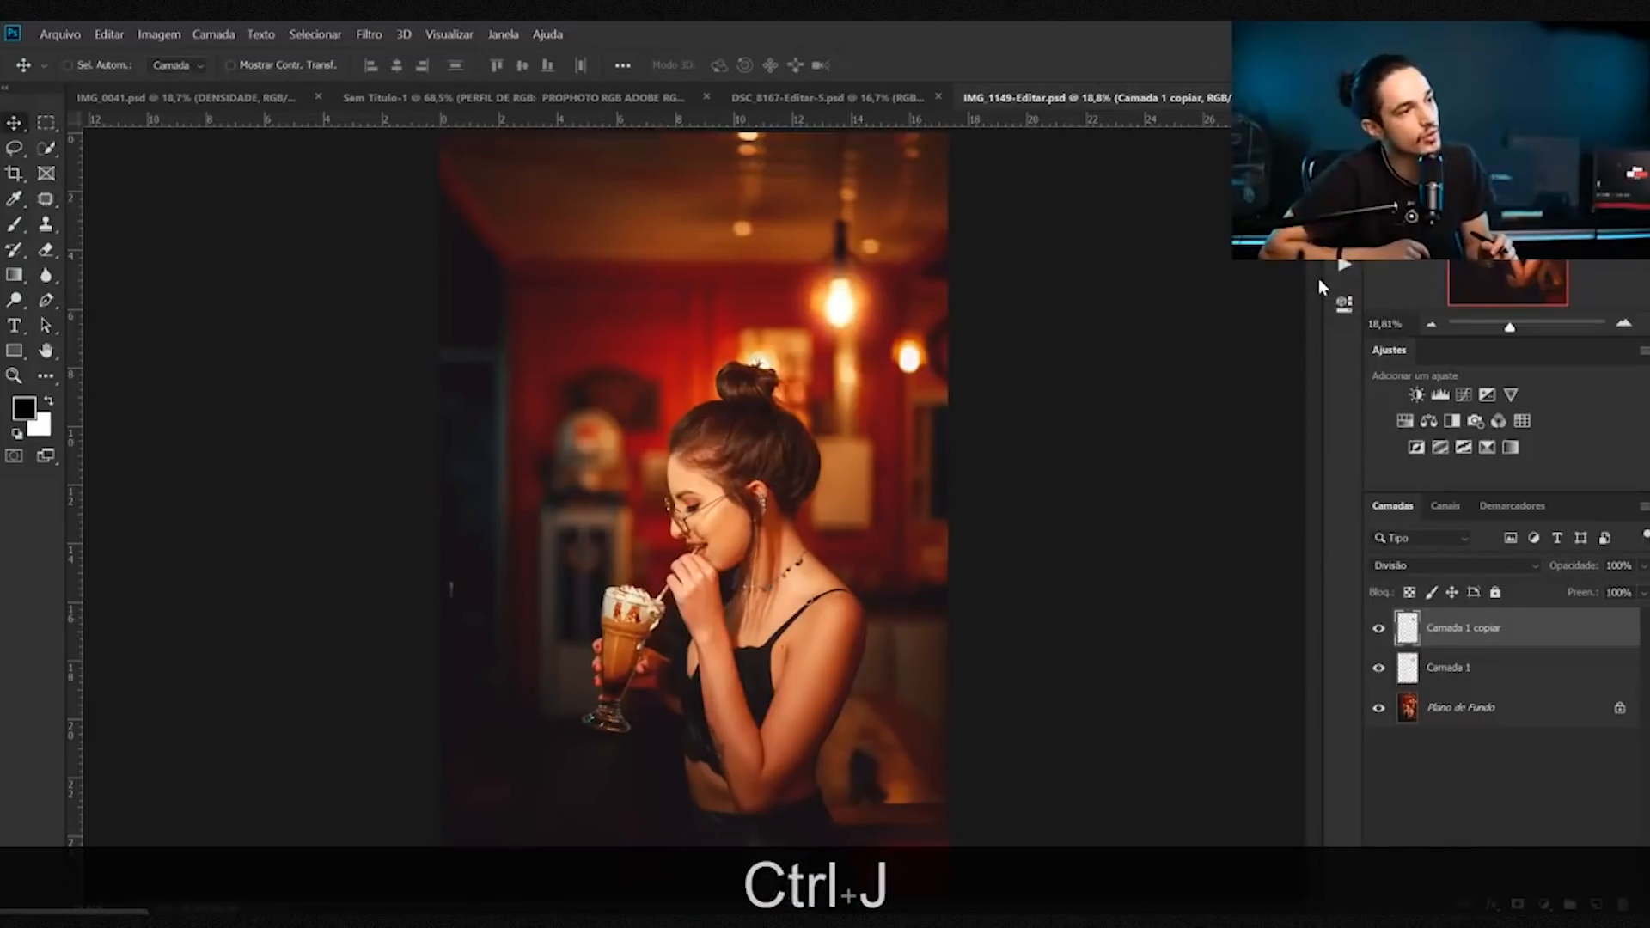
click(1377, 628)
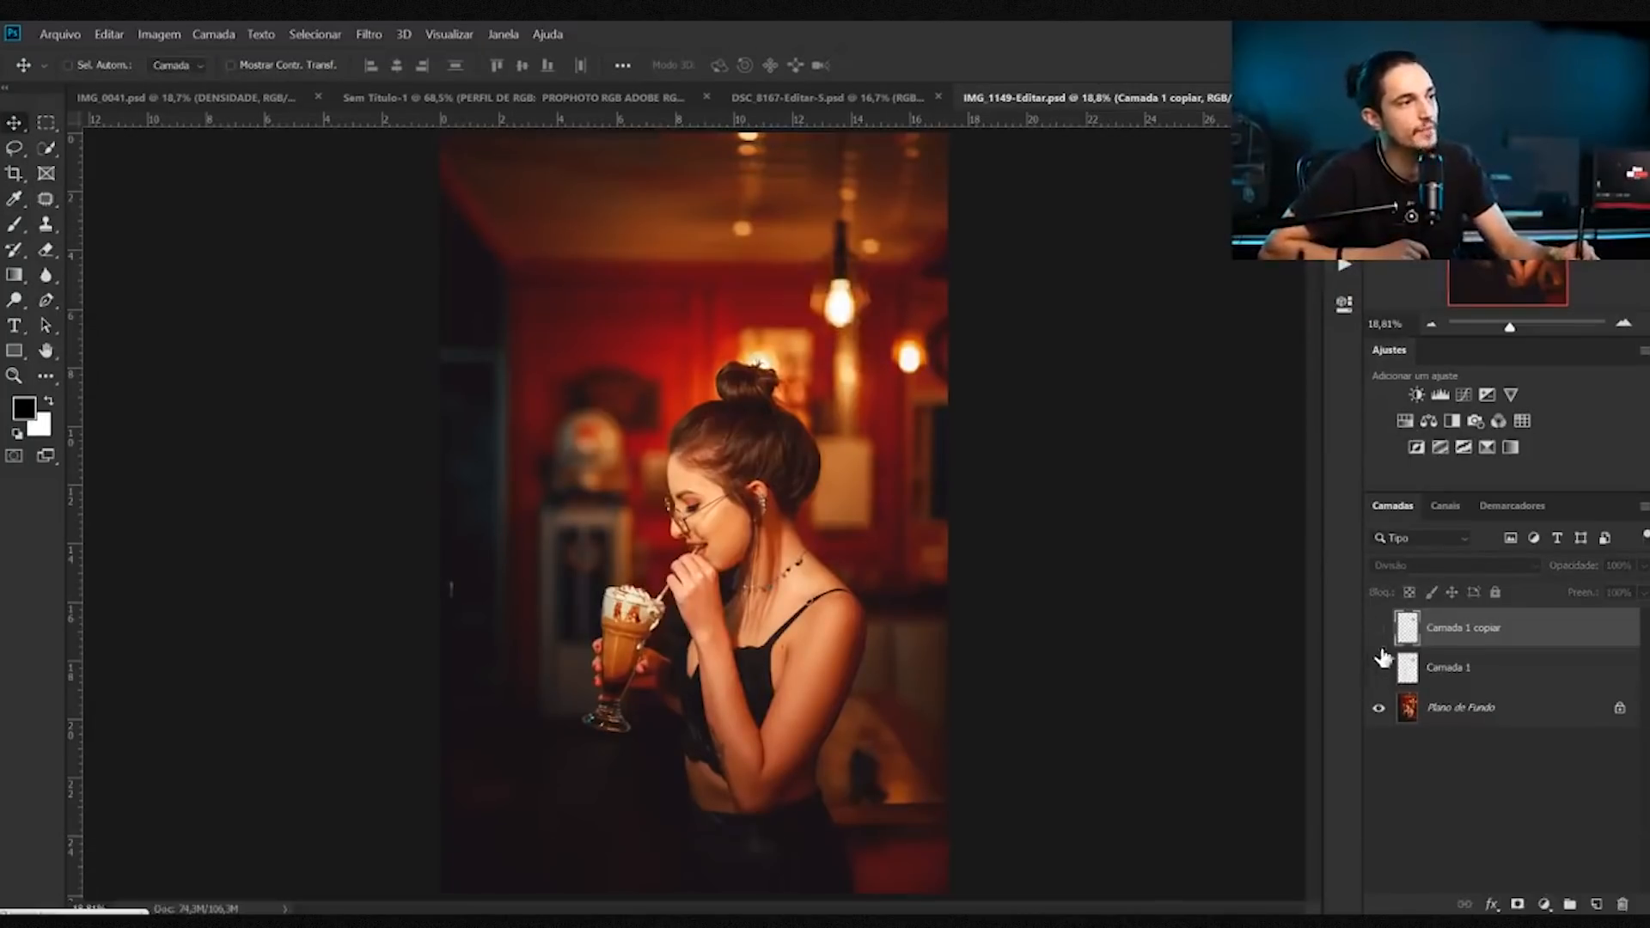
click(1377, 628)
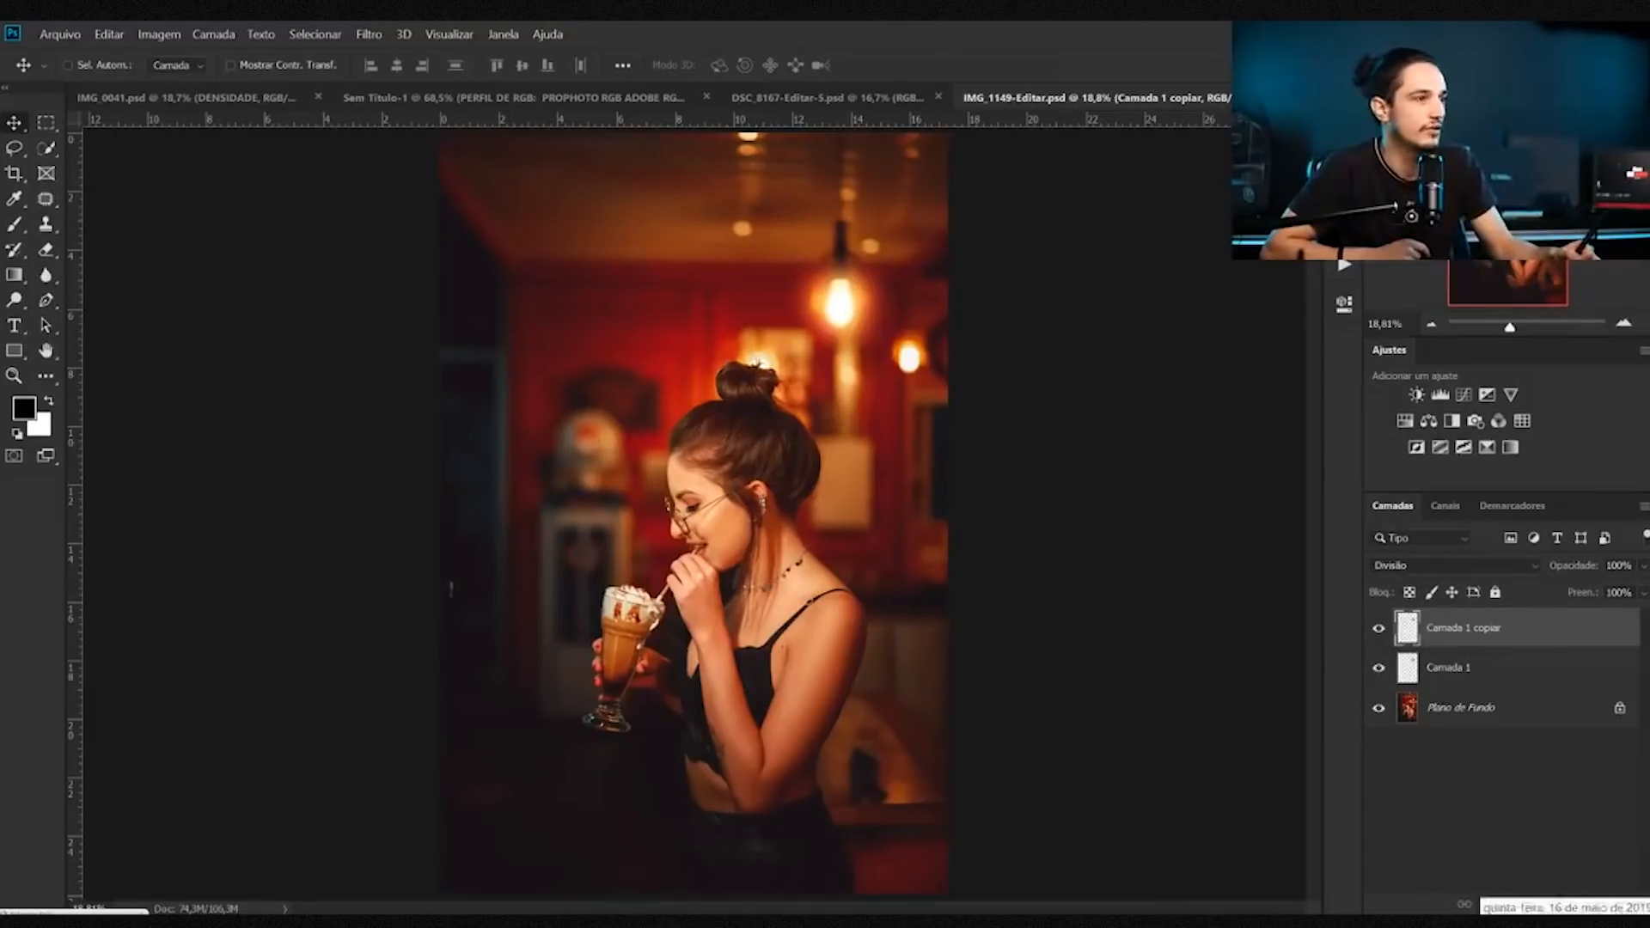
Lasso the smaller background bulb on Plano de Fundo, feather the selection by 20 pixels, and copy it to a new layer
click(1444, 709)
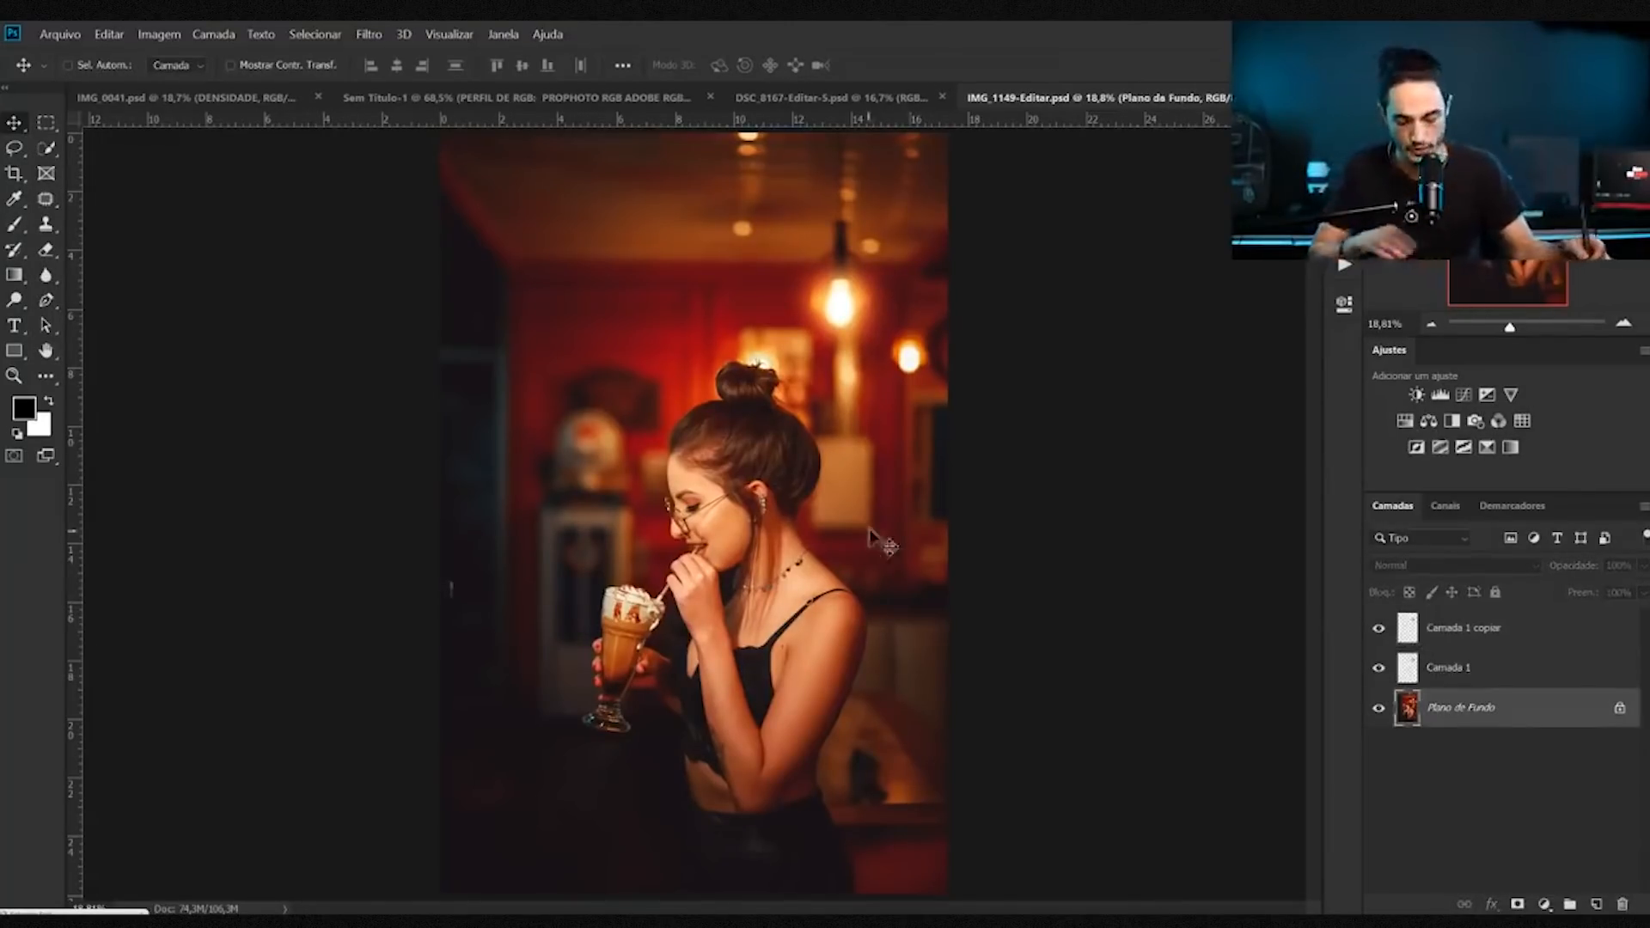
key(l)
mouse_move(921, 329)
mouse_down()
mouse_move(931, 375)
mouse_move(950, 350)
mouse_move(892, 346)
mouse_up()
right_click(890, 346)
click(934, 391)
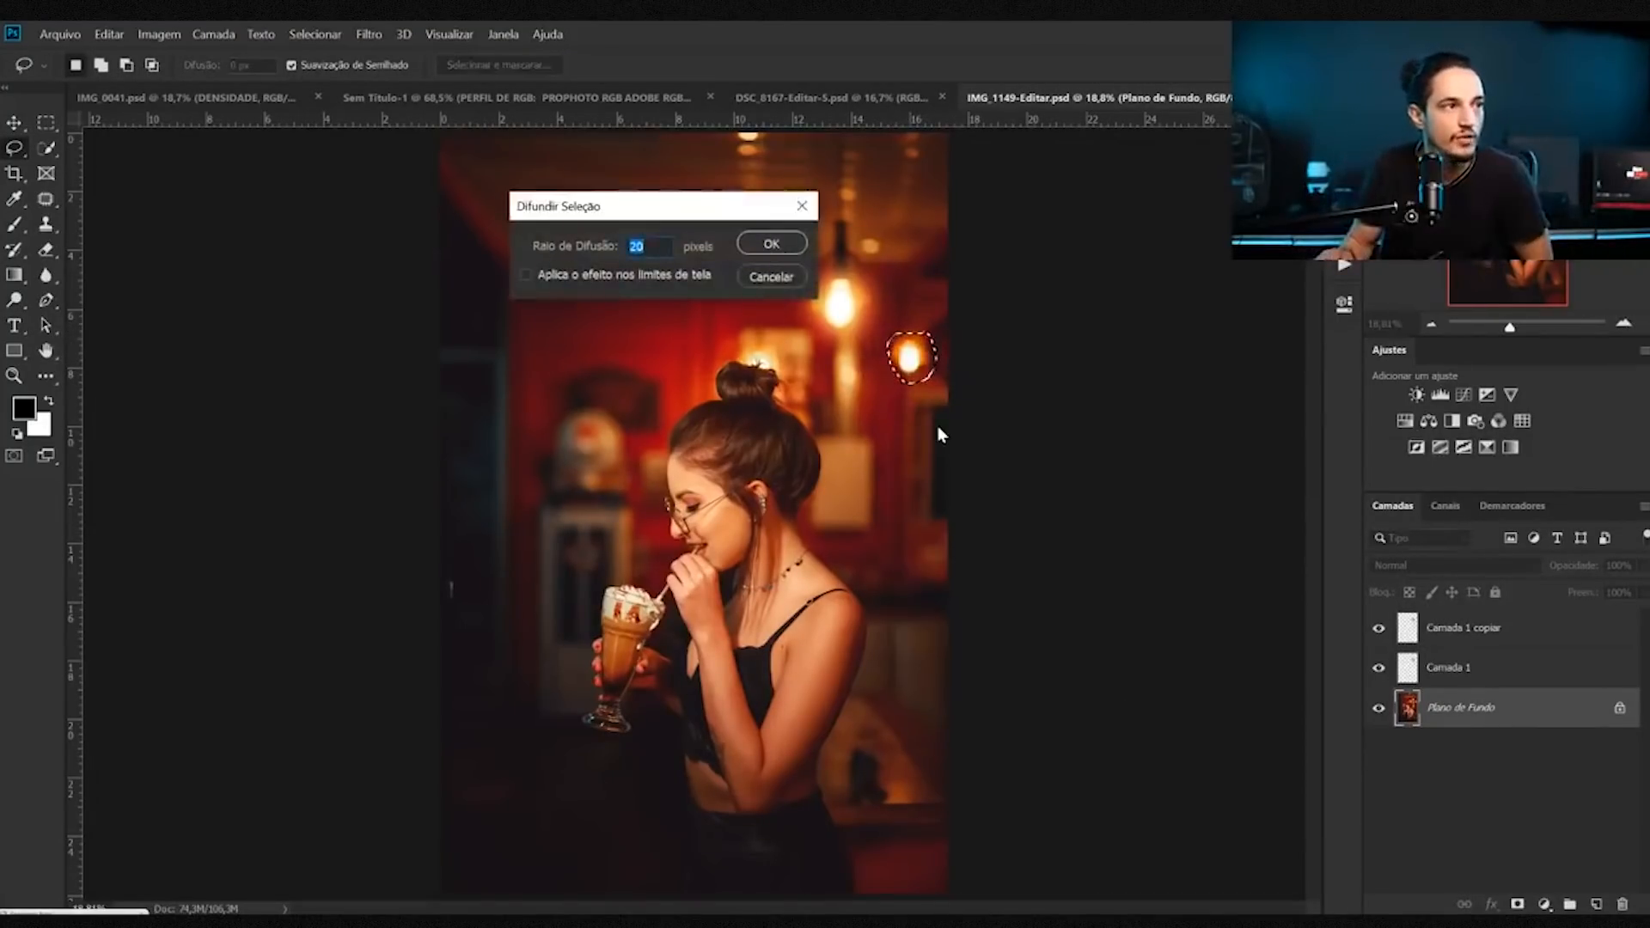
key(Return)
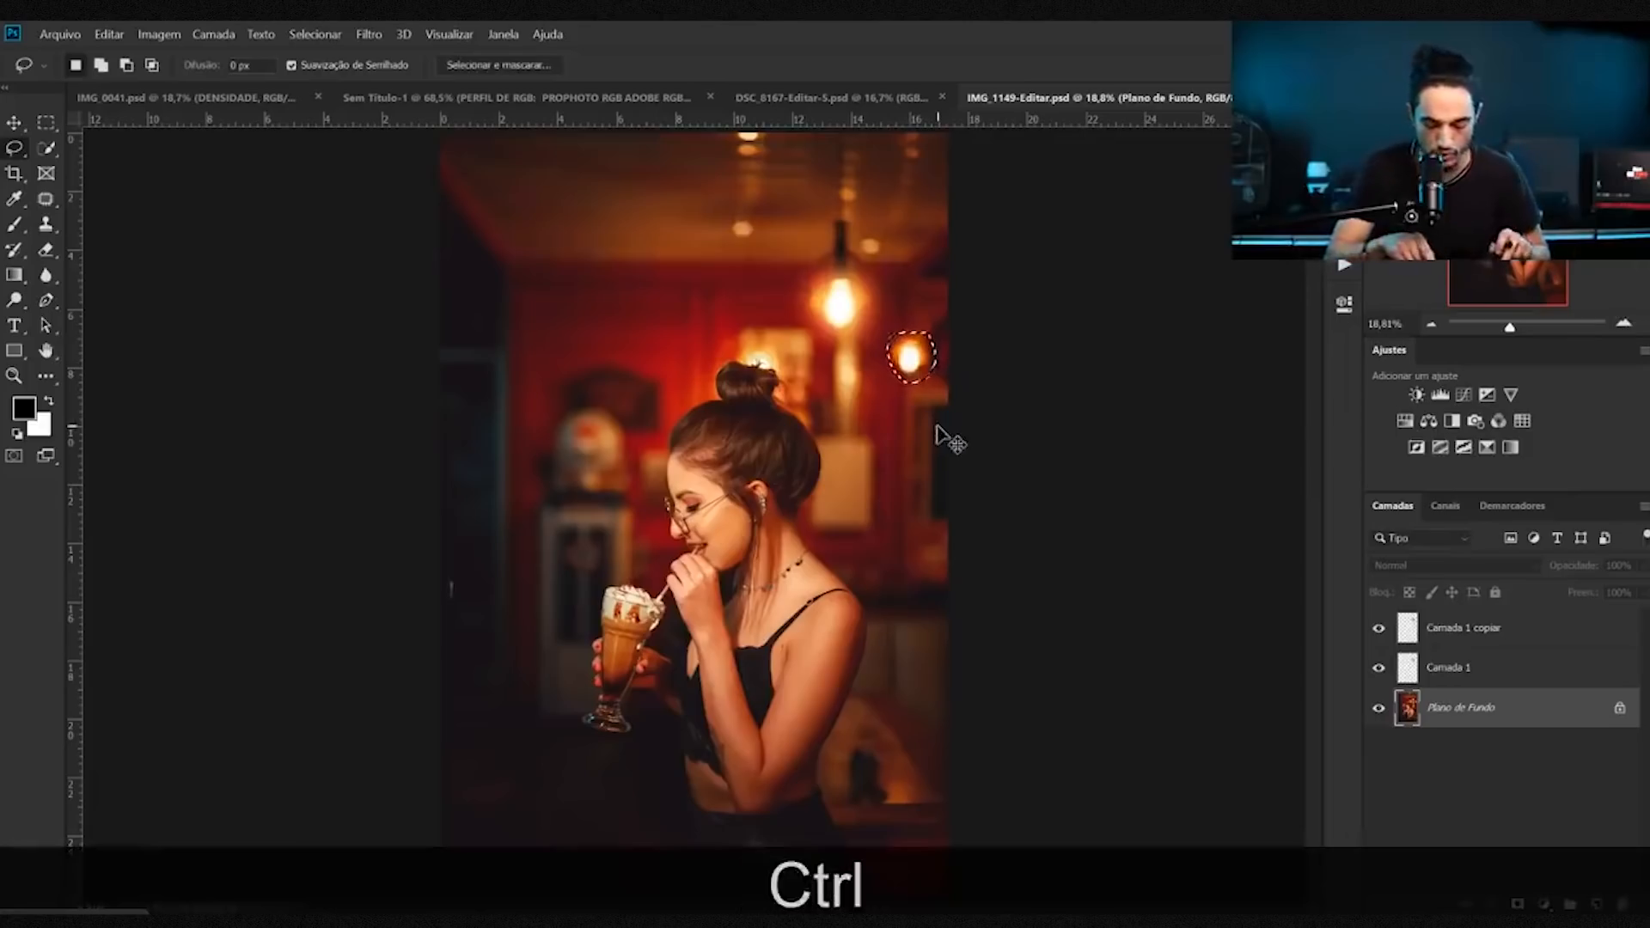
key(ctrl+j)
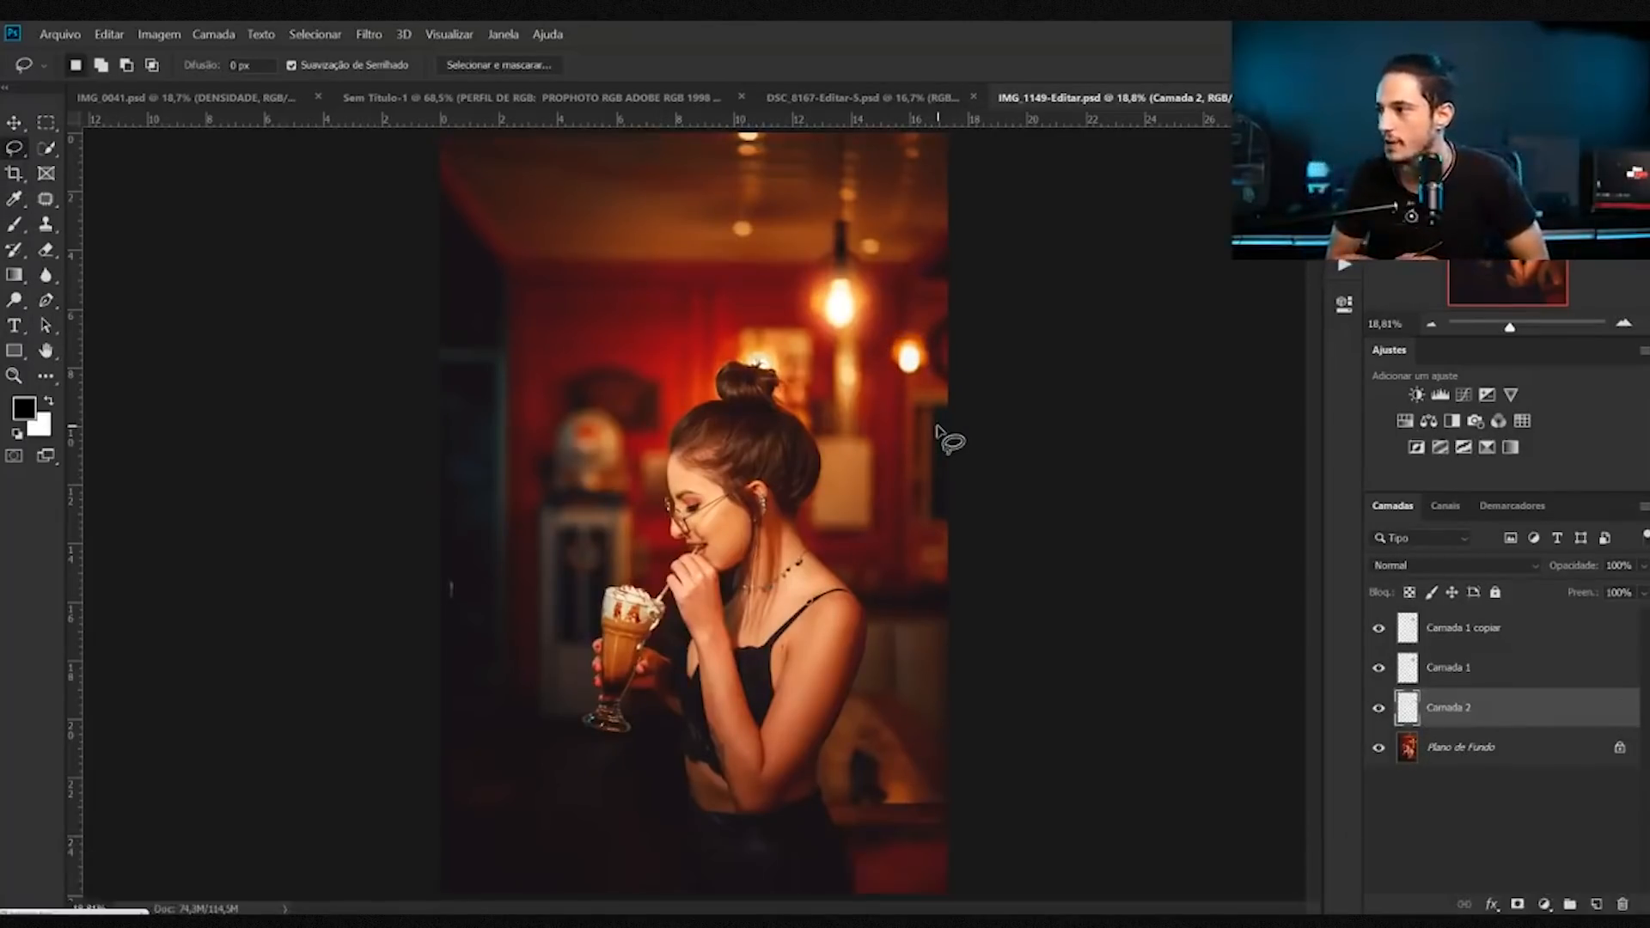
Set the smaller bulb layer's blend mode to Divisão
click(1420, 571)
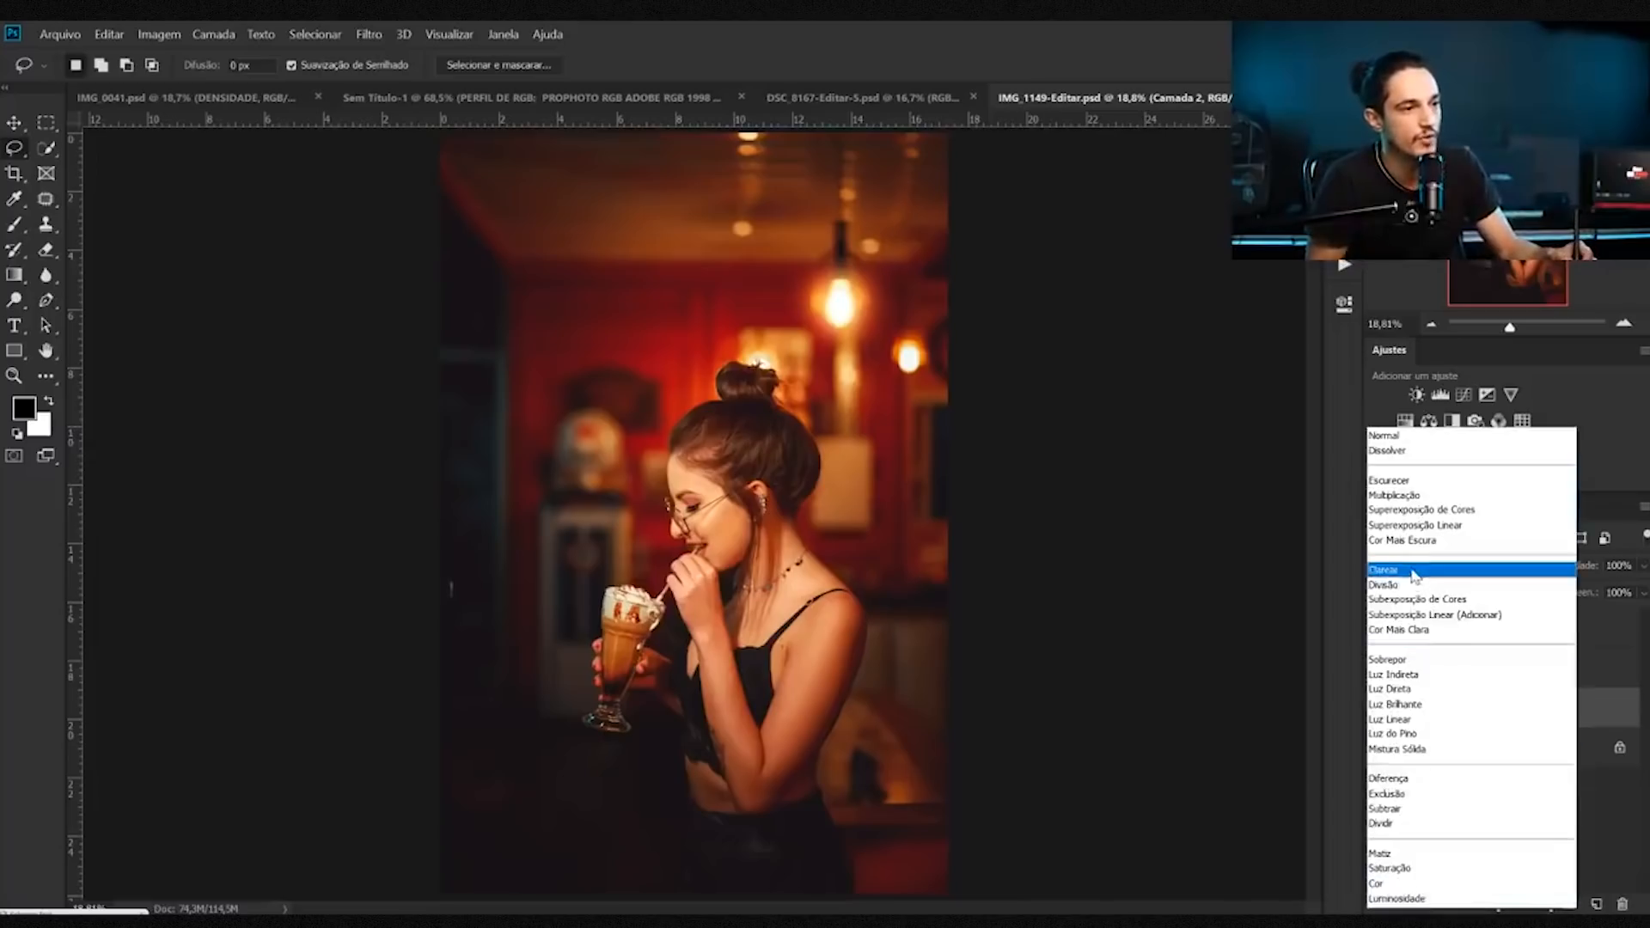
click(1409, 591)
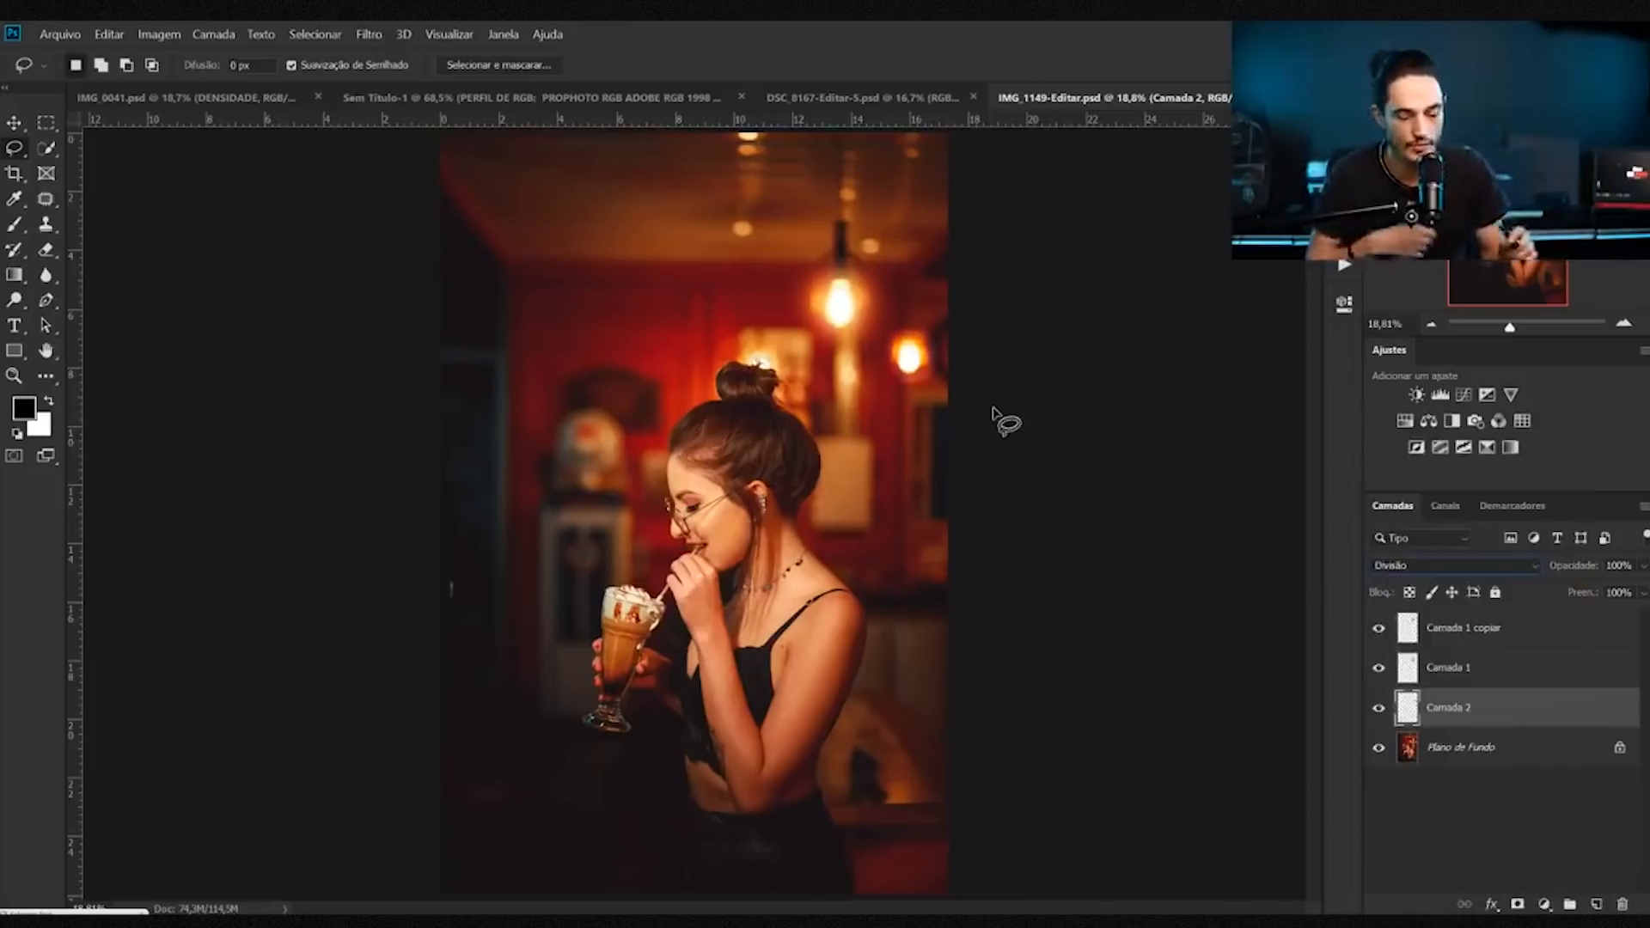
key(Return)
Apply a Gaussian blur (Desfoque Gaussiano) with a radius of 58,2 pixels to the smaller bulb layer
click(368, 33)
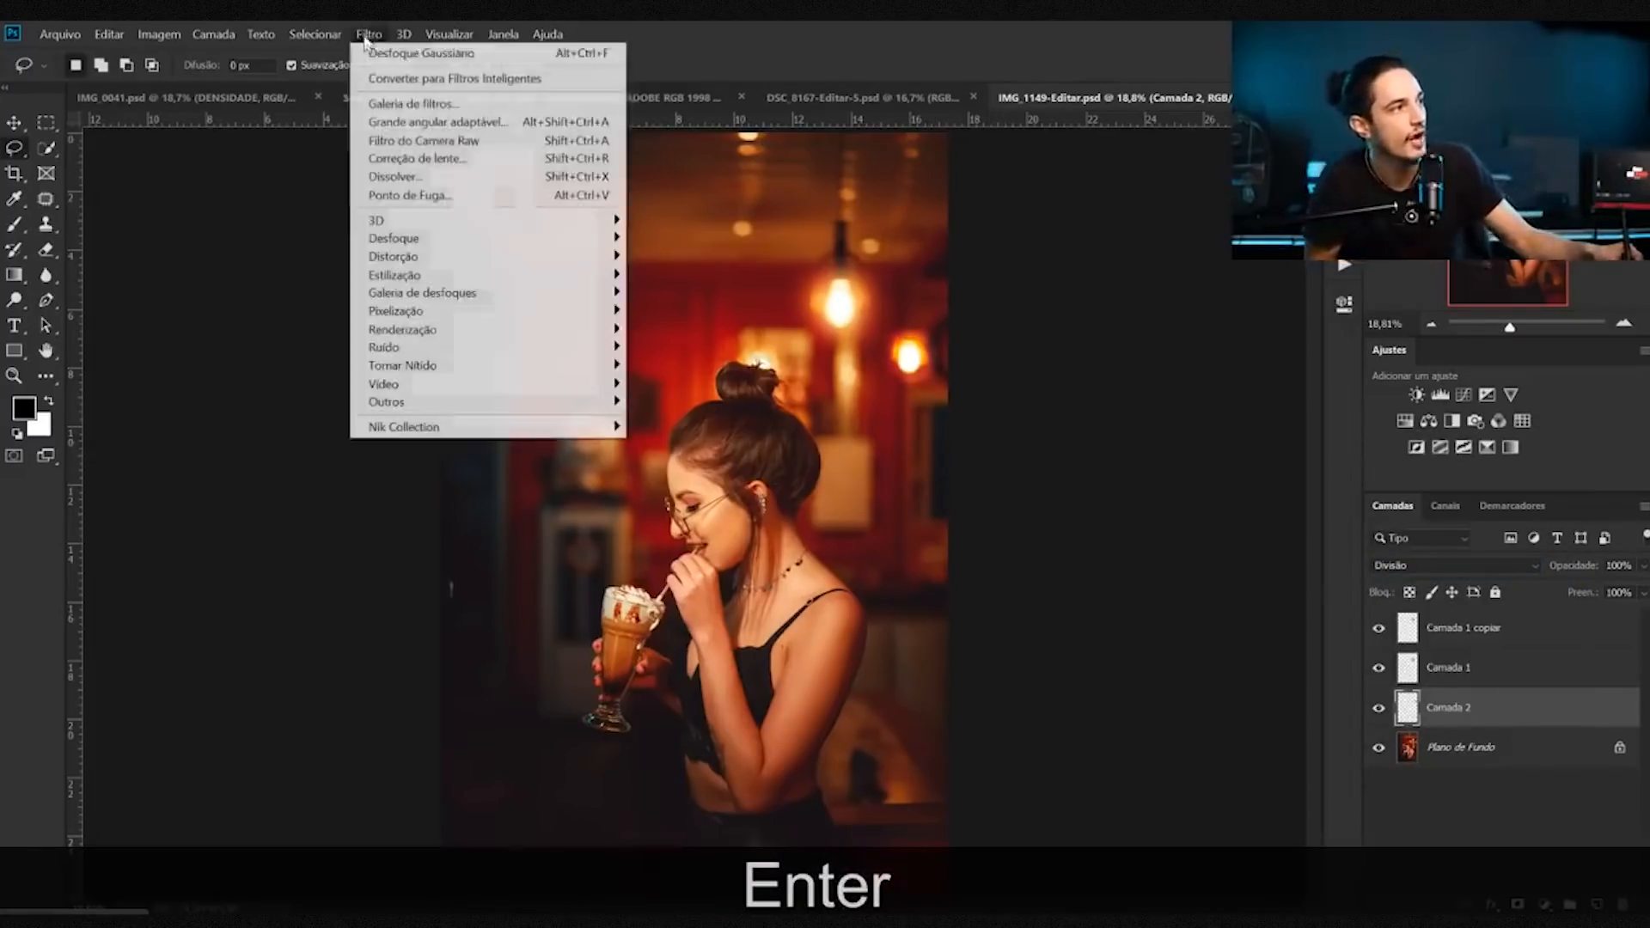
mouse_move(407, 244)
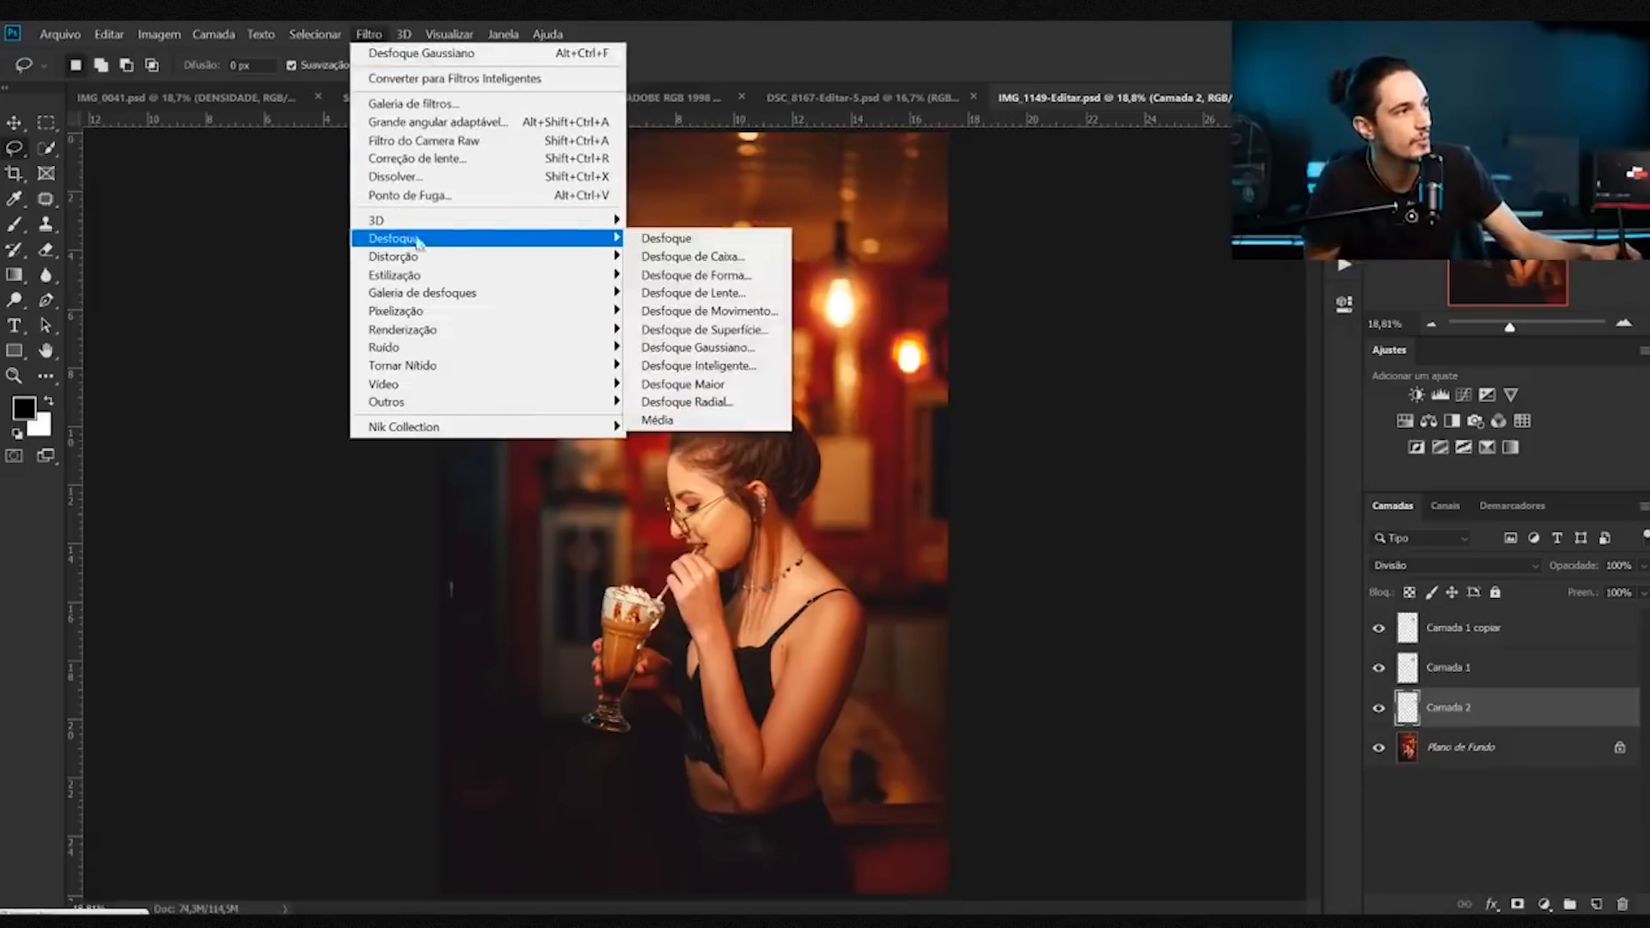
click(700, 351)
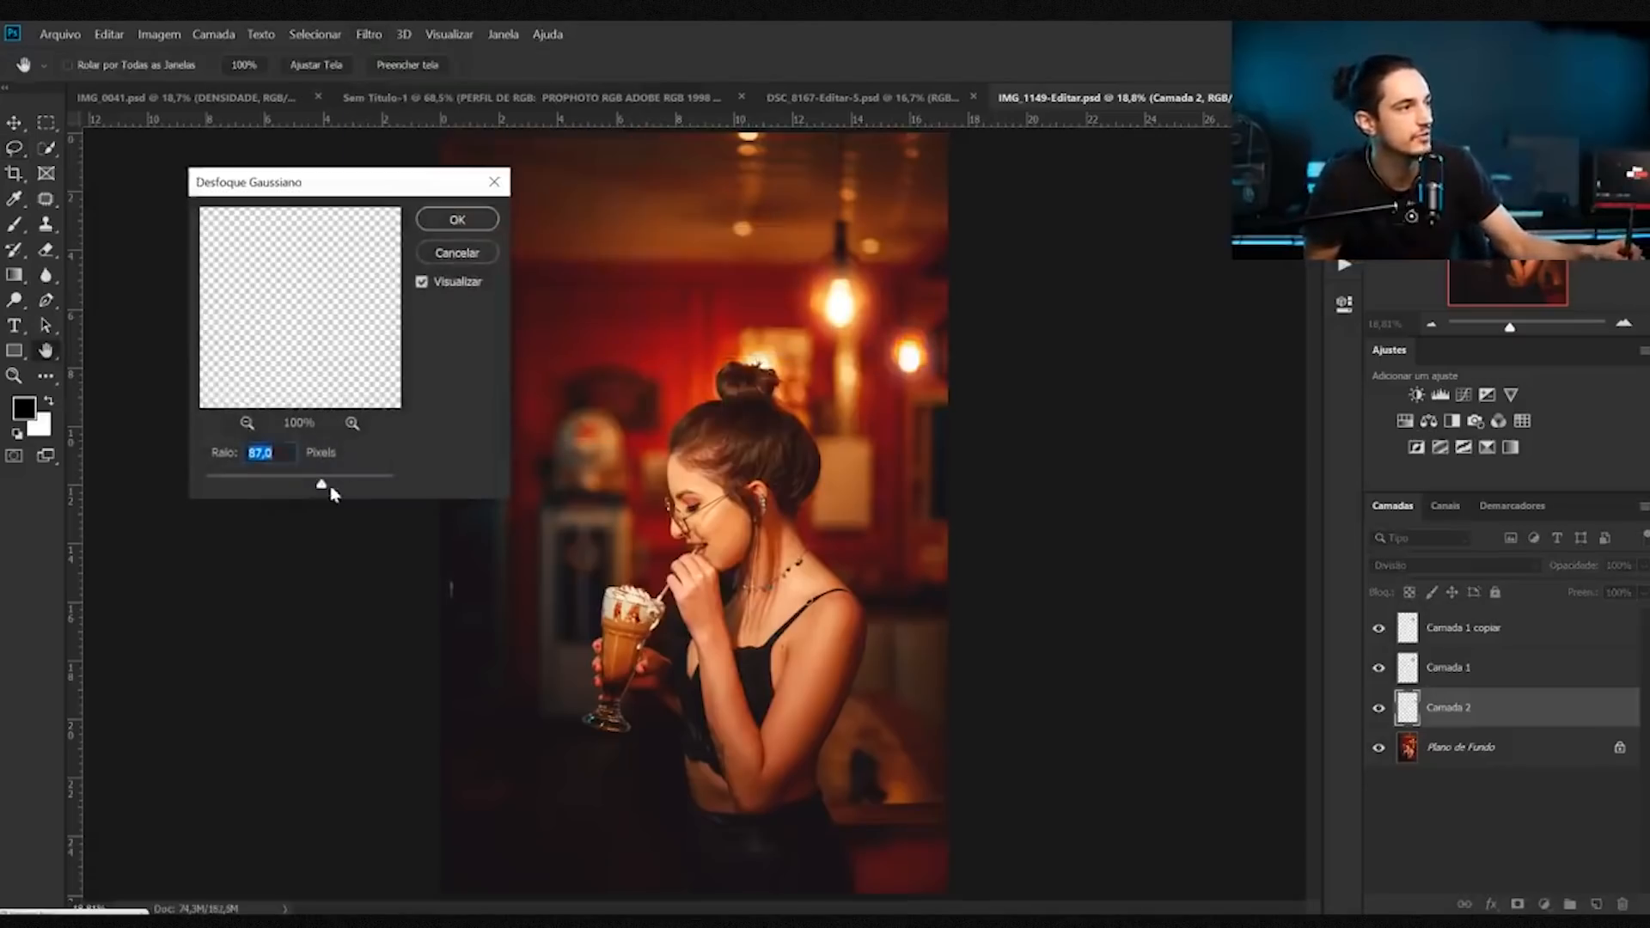
drag(324, 483, 311, 490)
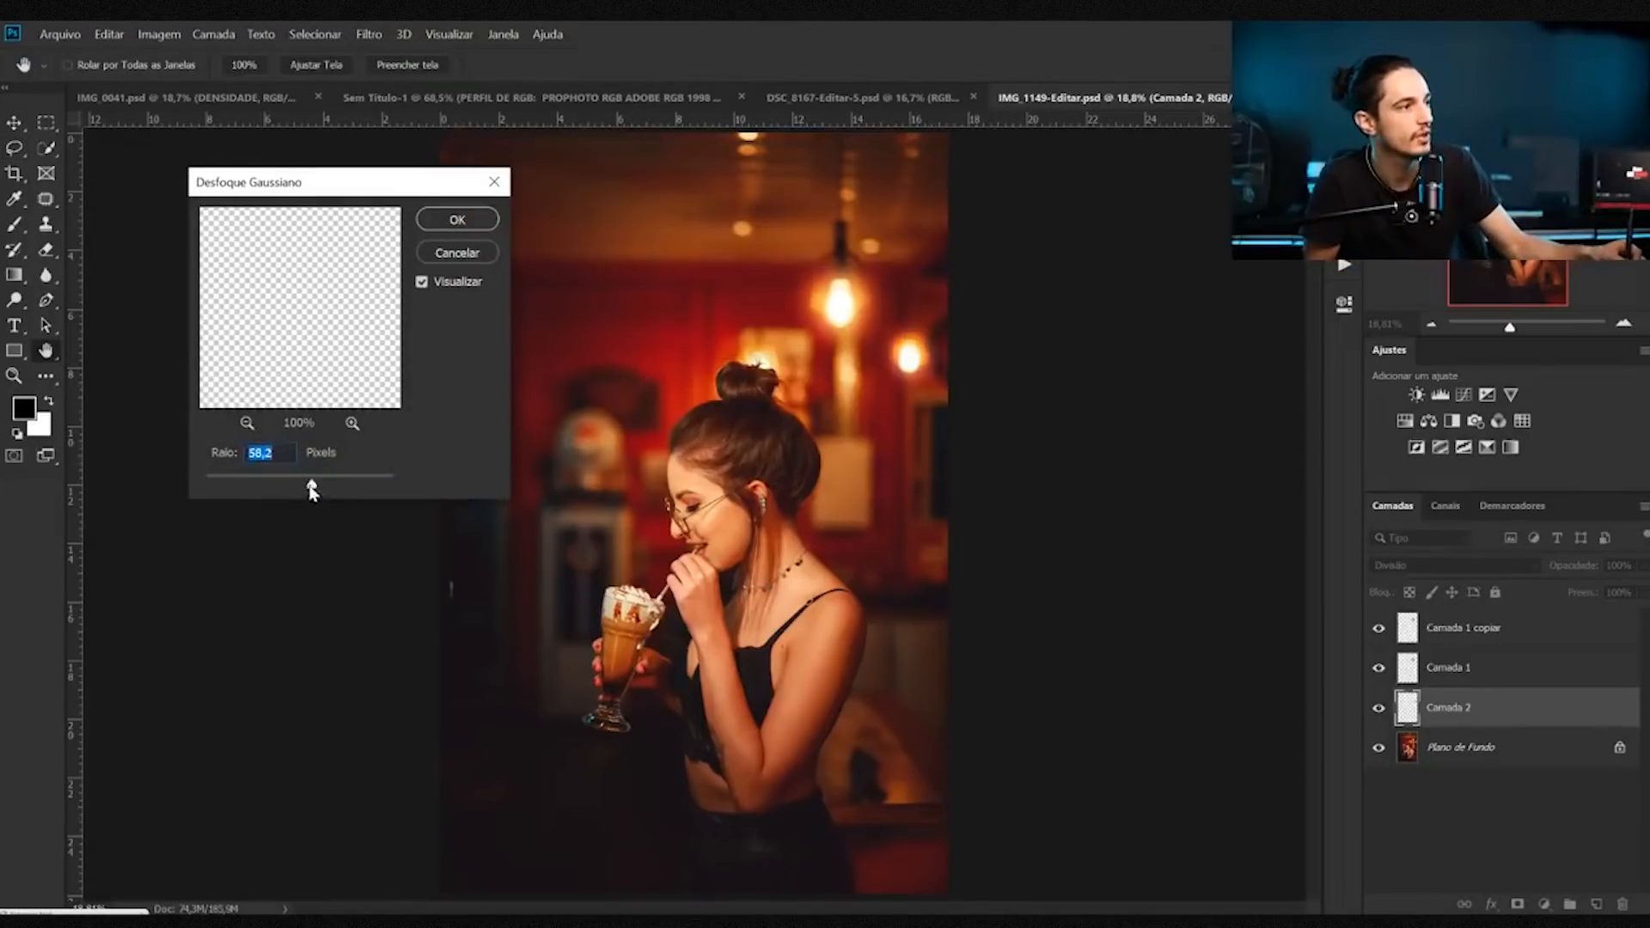
click(464, 222)
key(l)
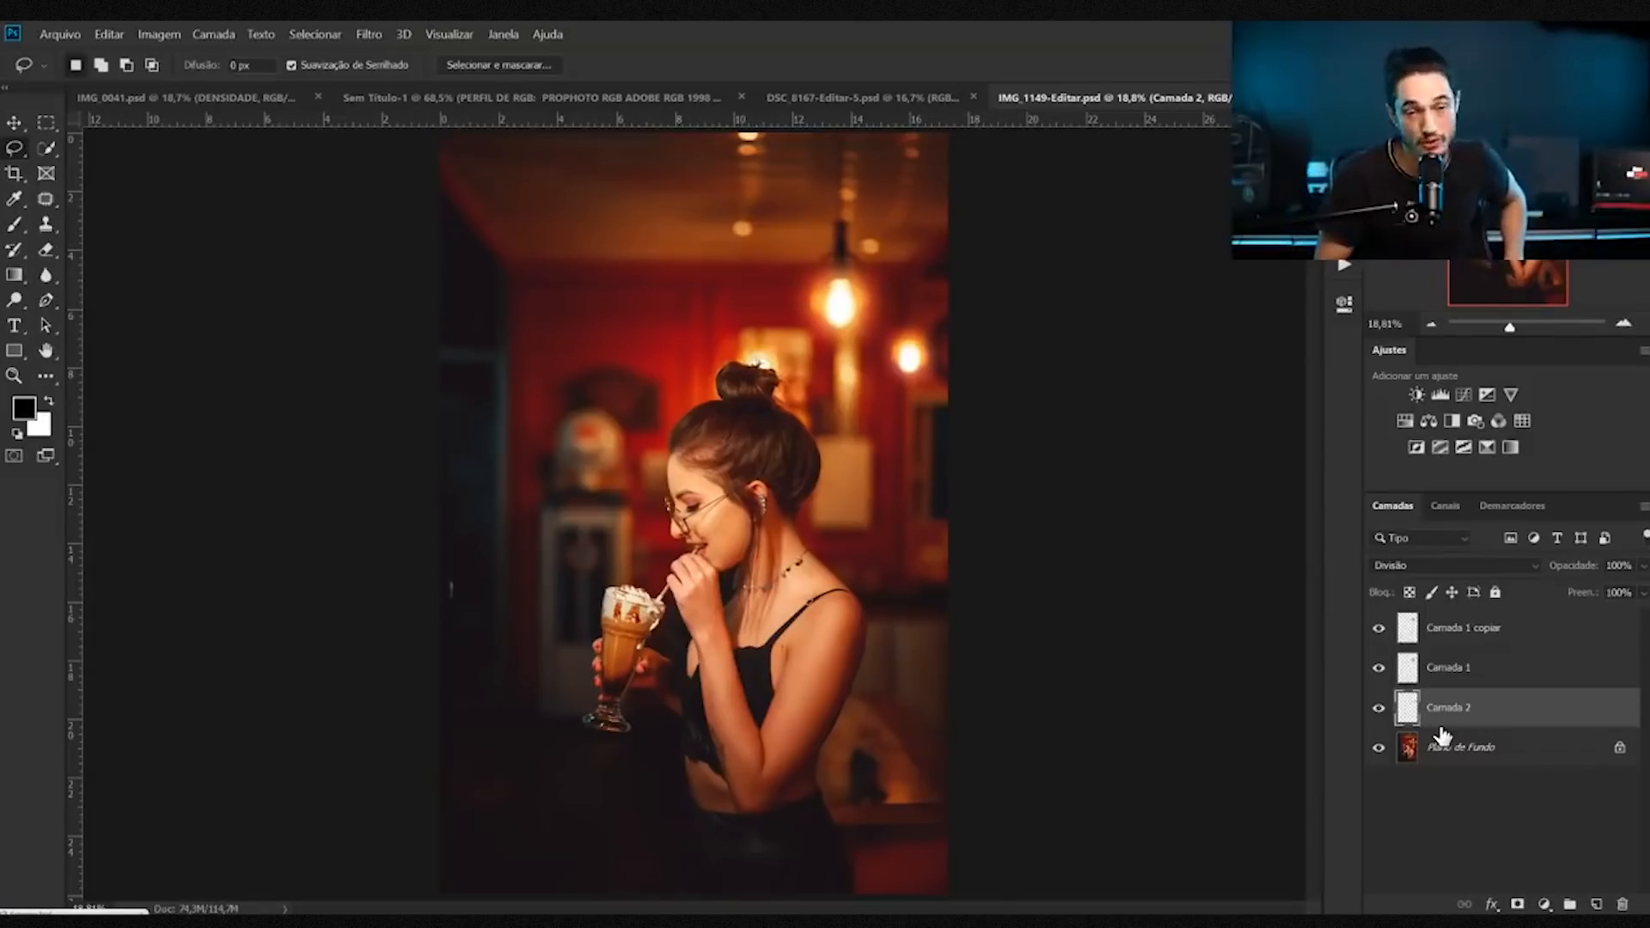
key(ctrl+m)
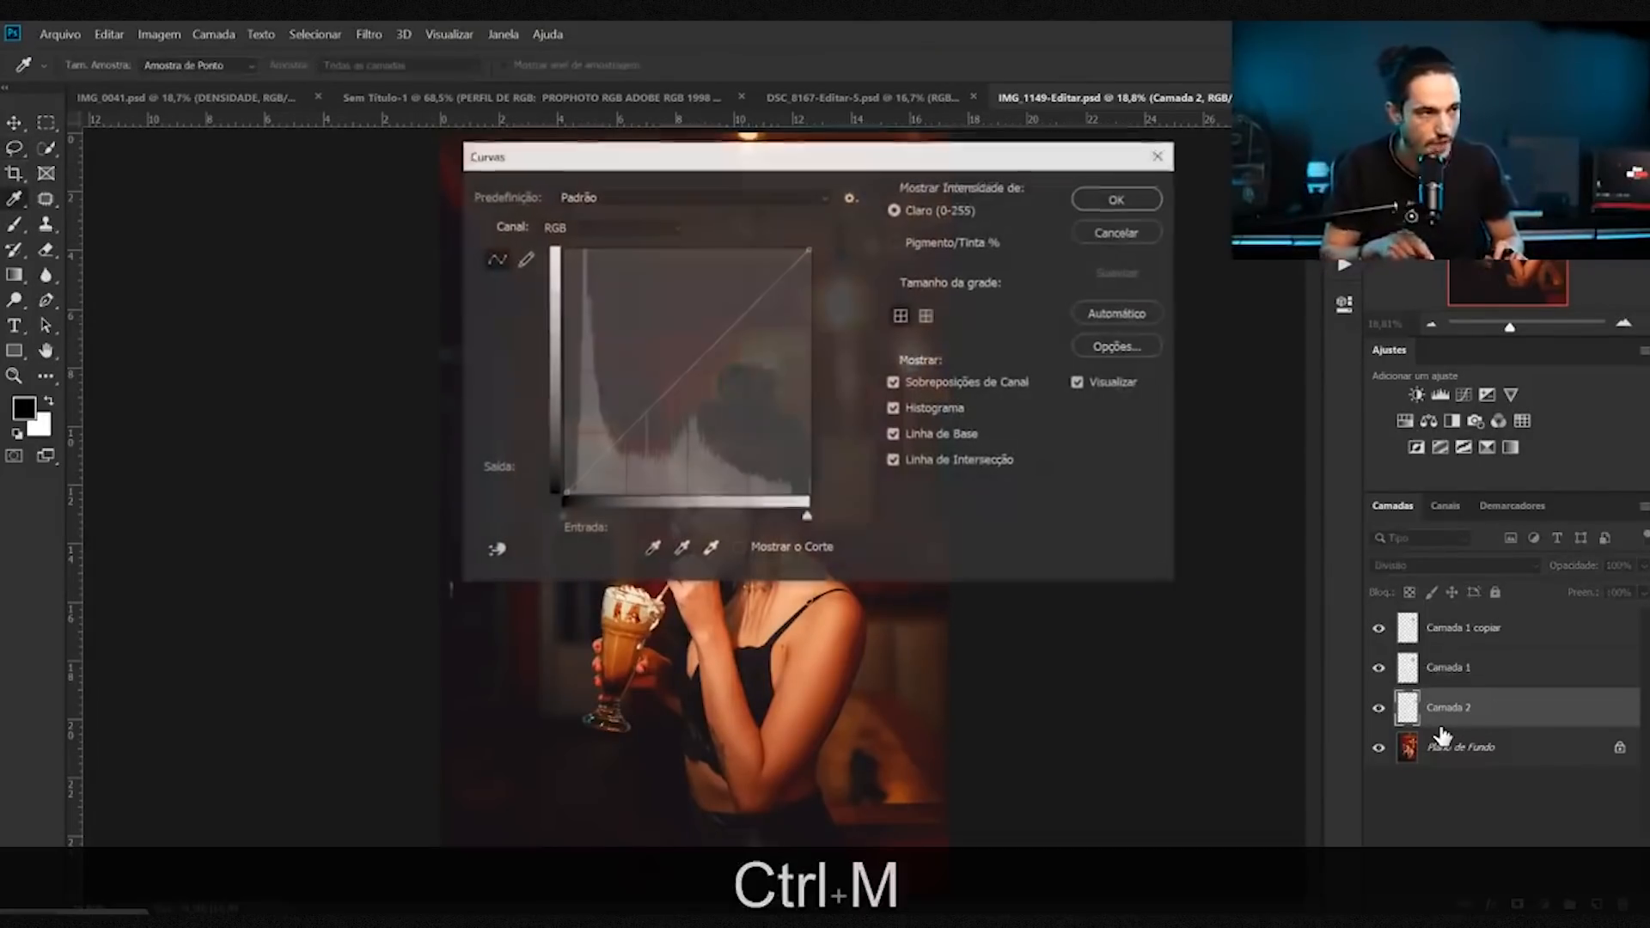
key(Escape)
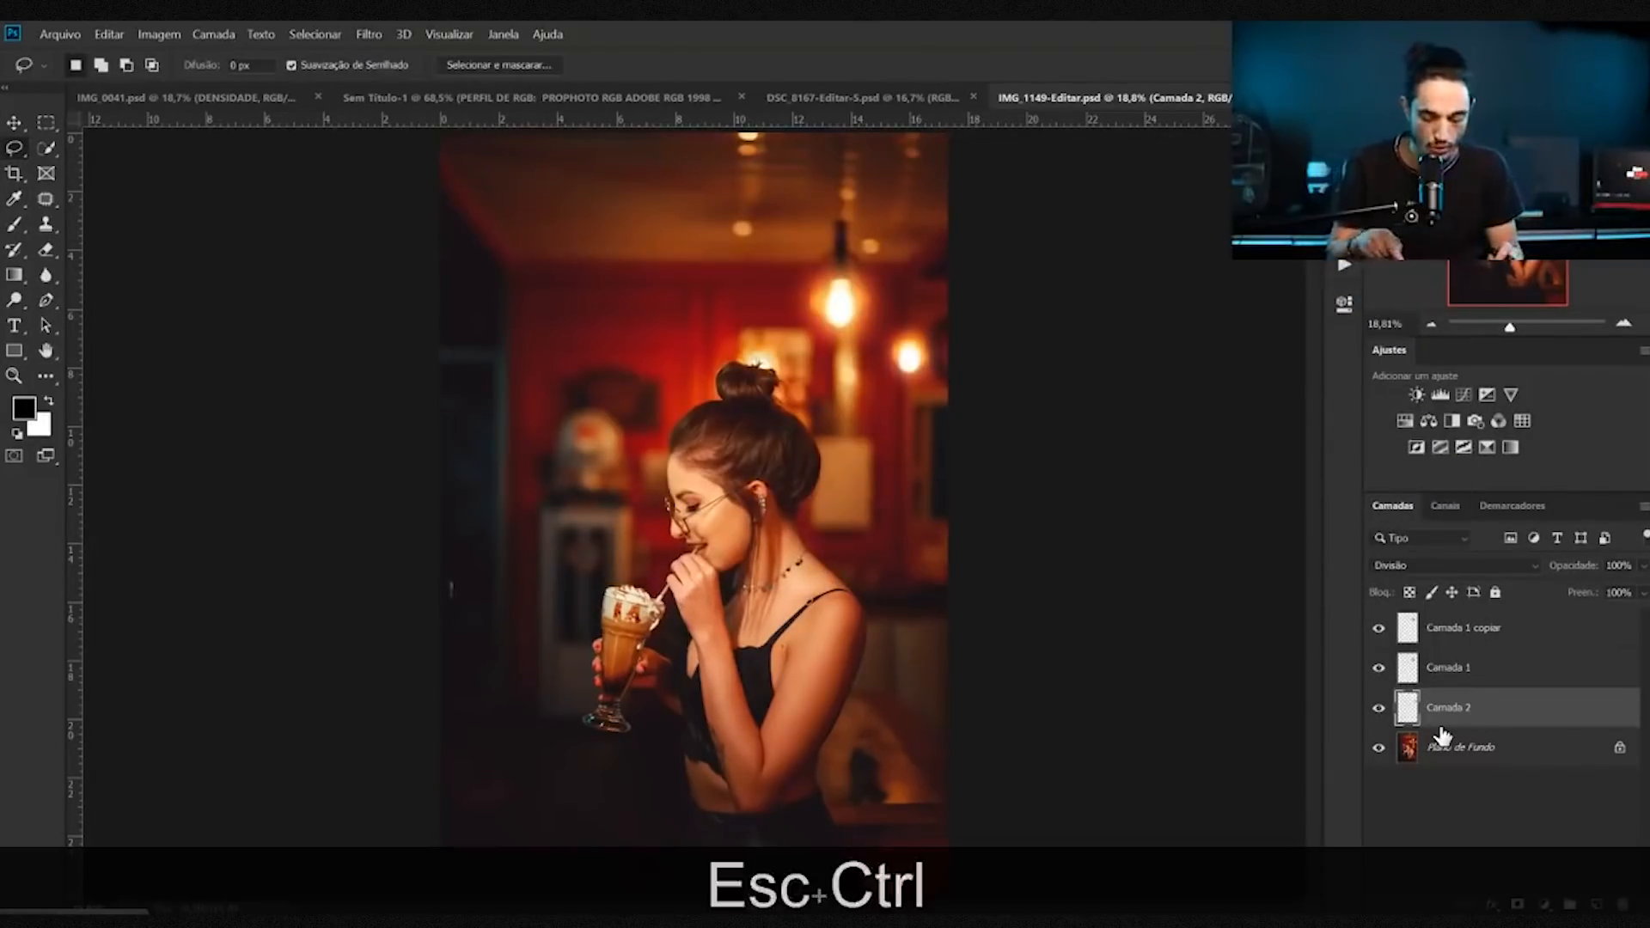
key(ctrl+u)
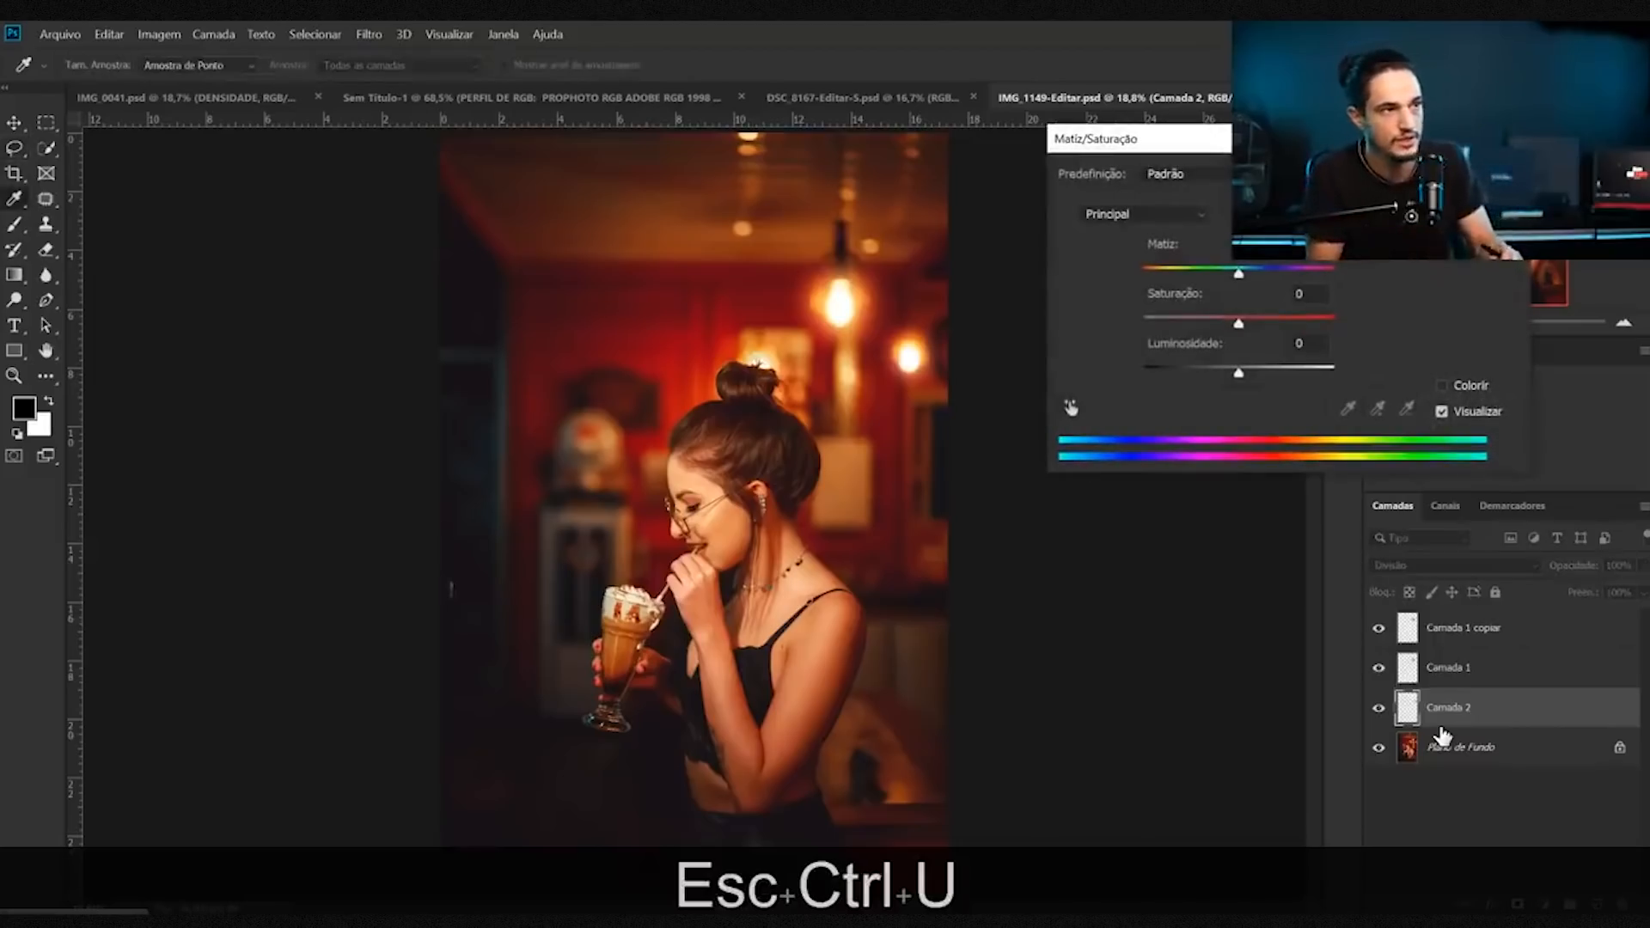
key(Escape)
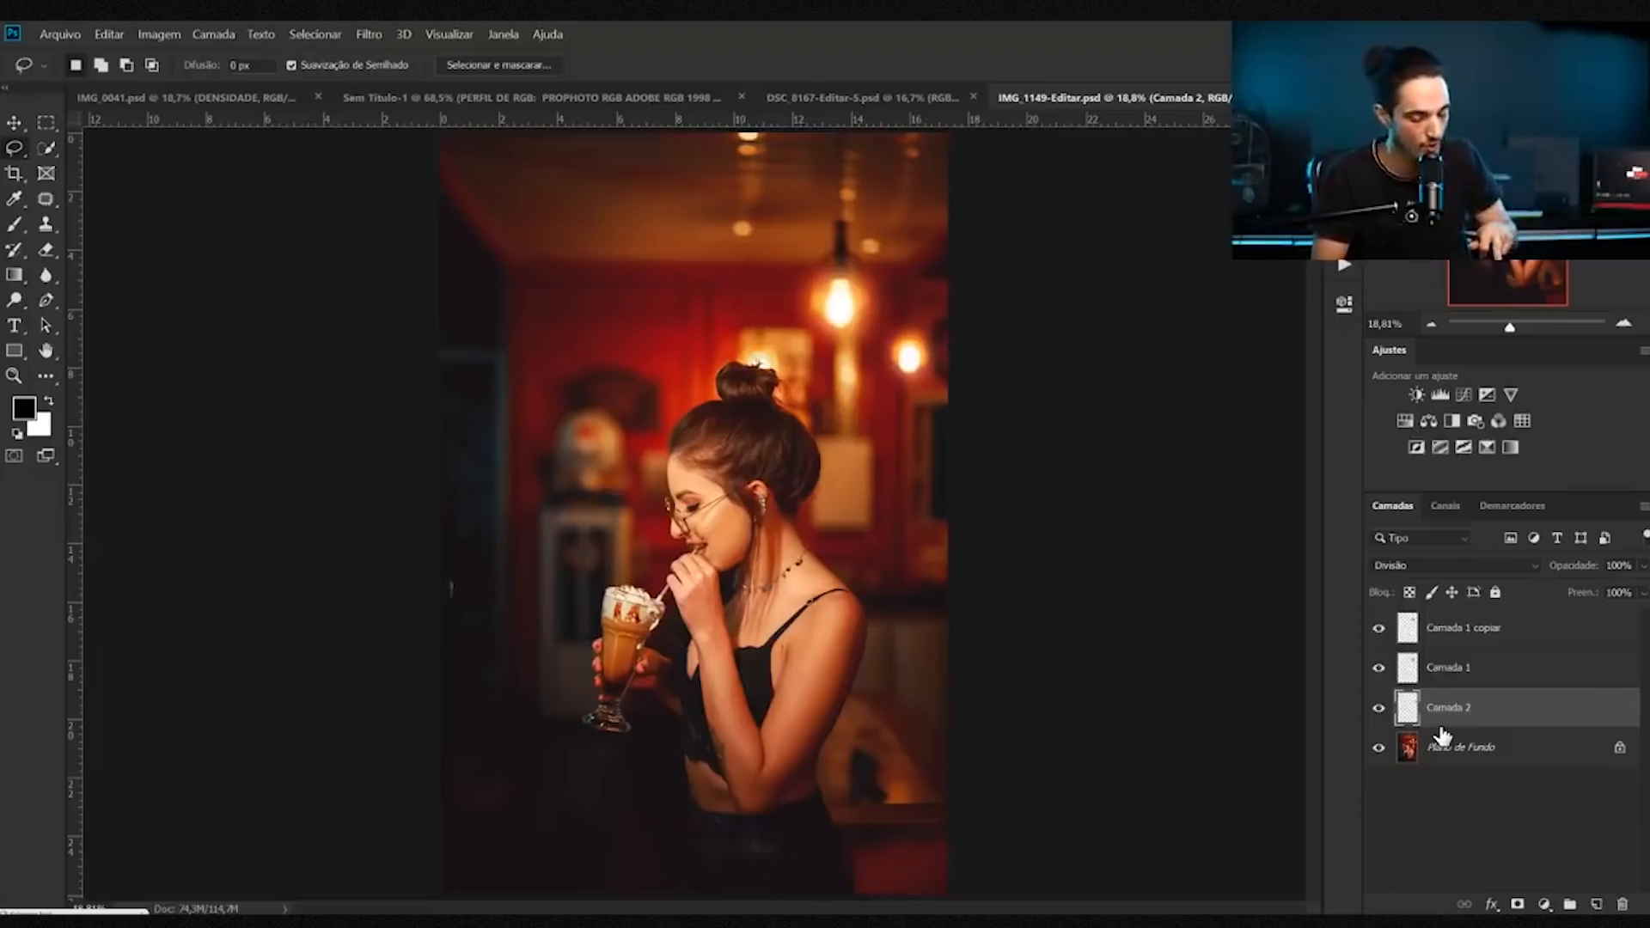
Warm the smaller bulb layer's midtones by reapplying the last Color Balance levels of +48, -12 and -56
key(ctrl+alt+b)
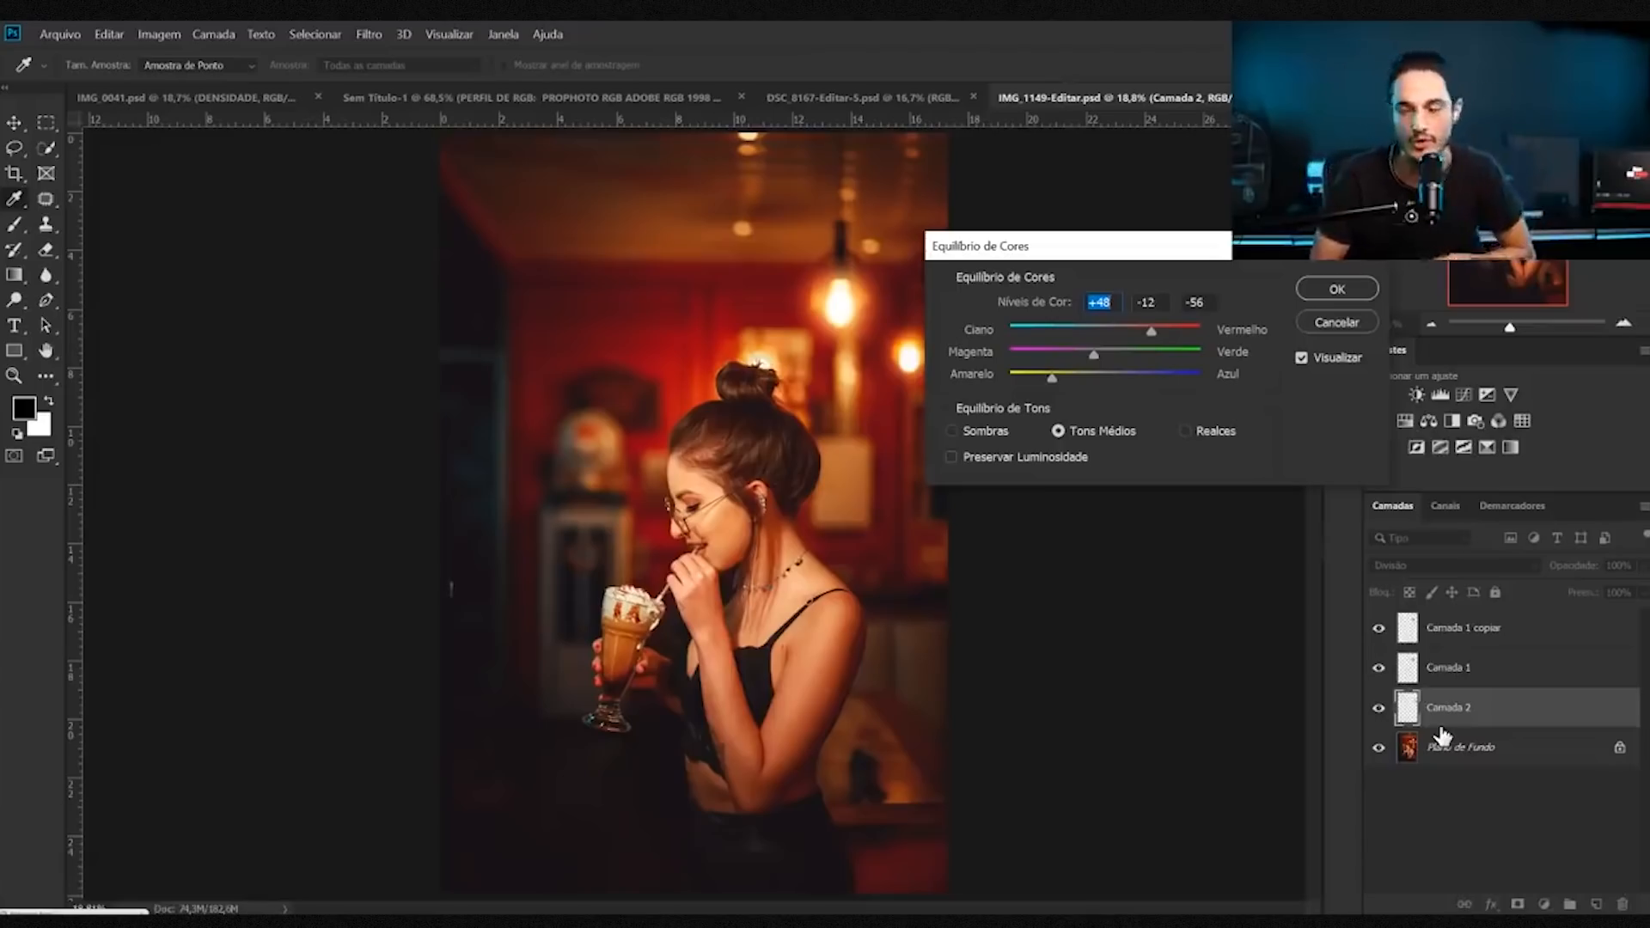
key(Return)
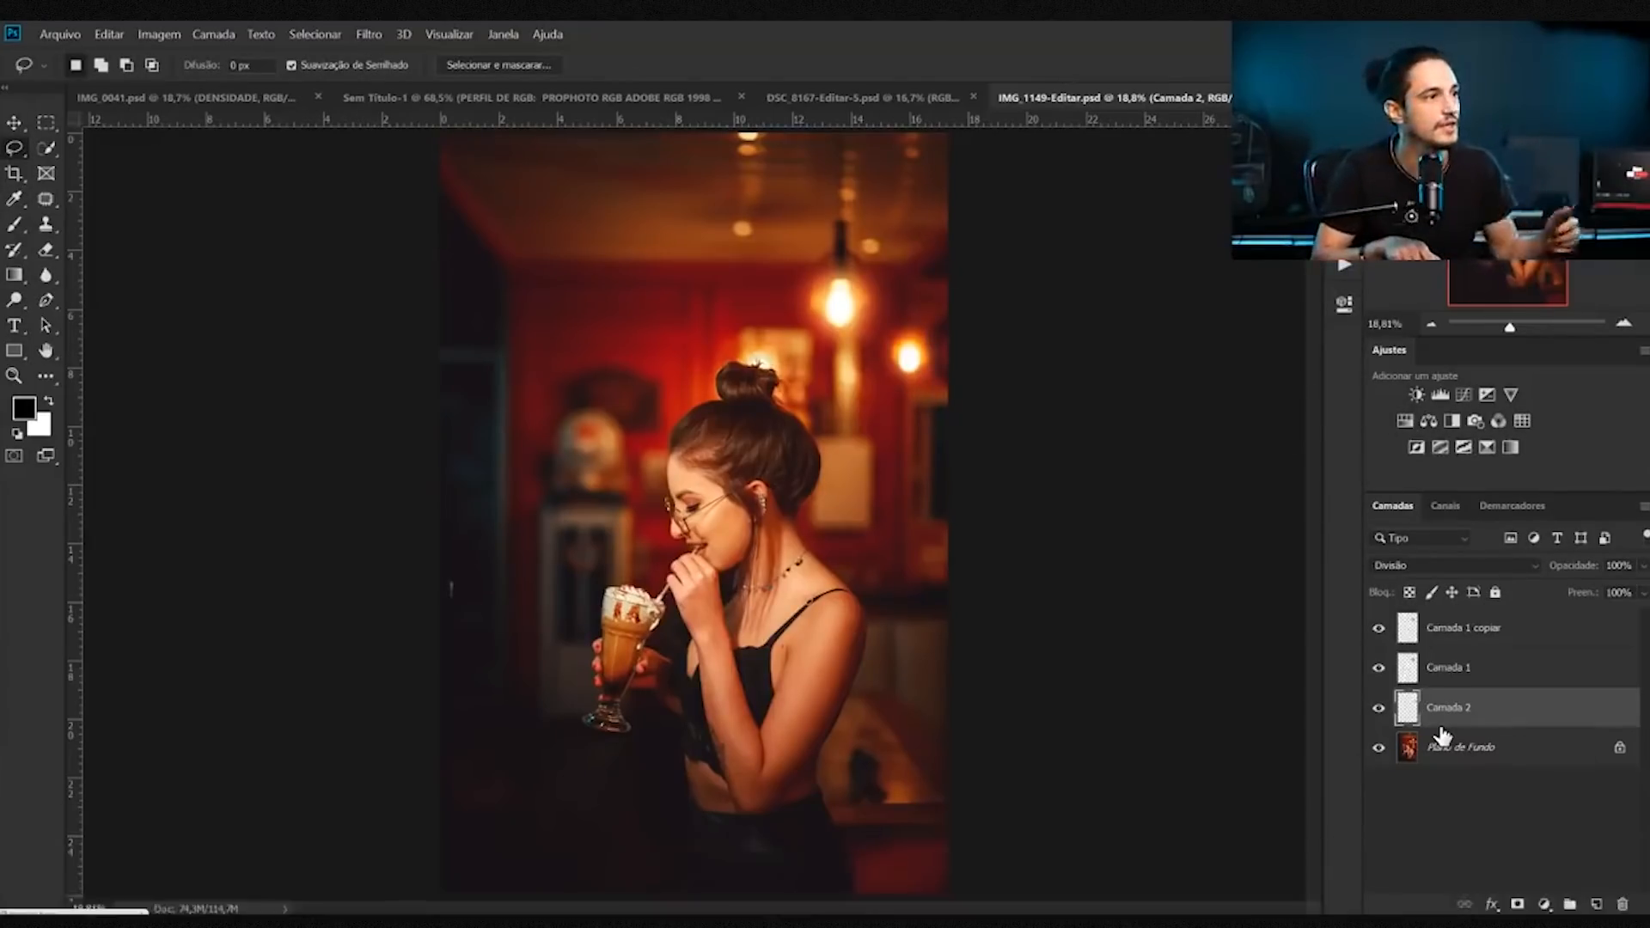
Duplicate the smaller bulb's glow layer, set the copy's opacity to 44%, and compare the photo with and without the glows
key(ctrl+j)
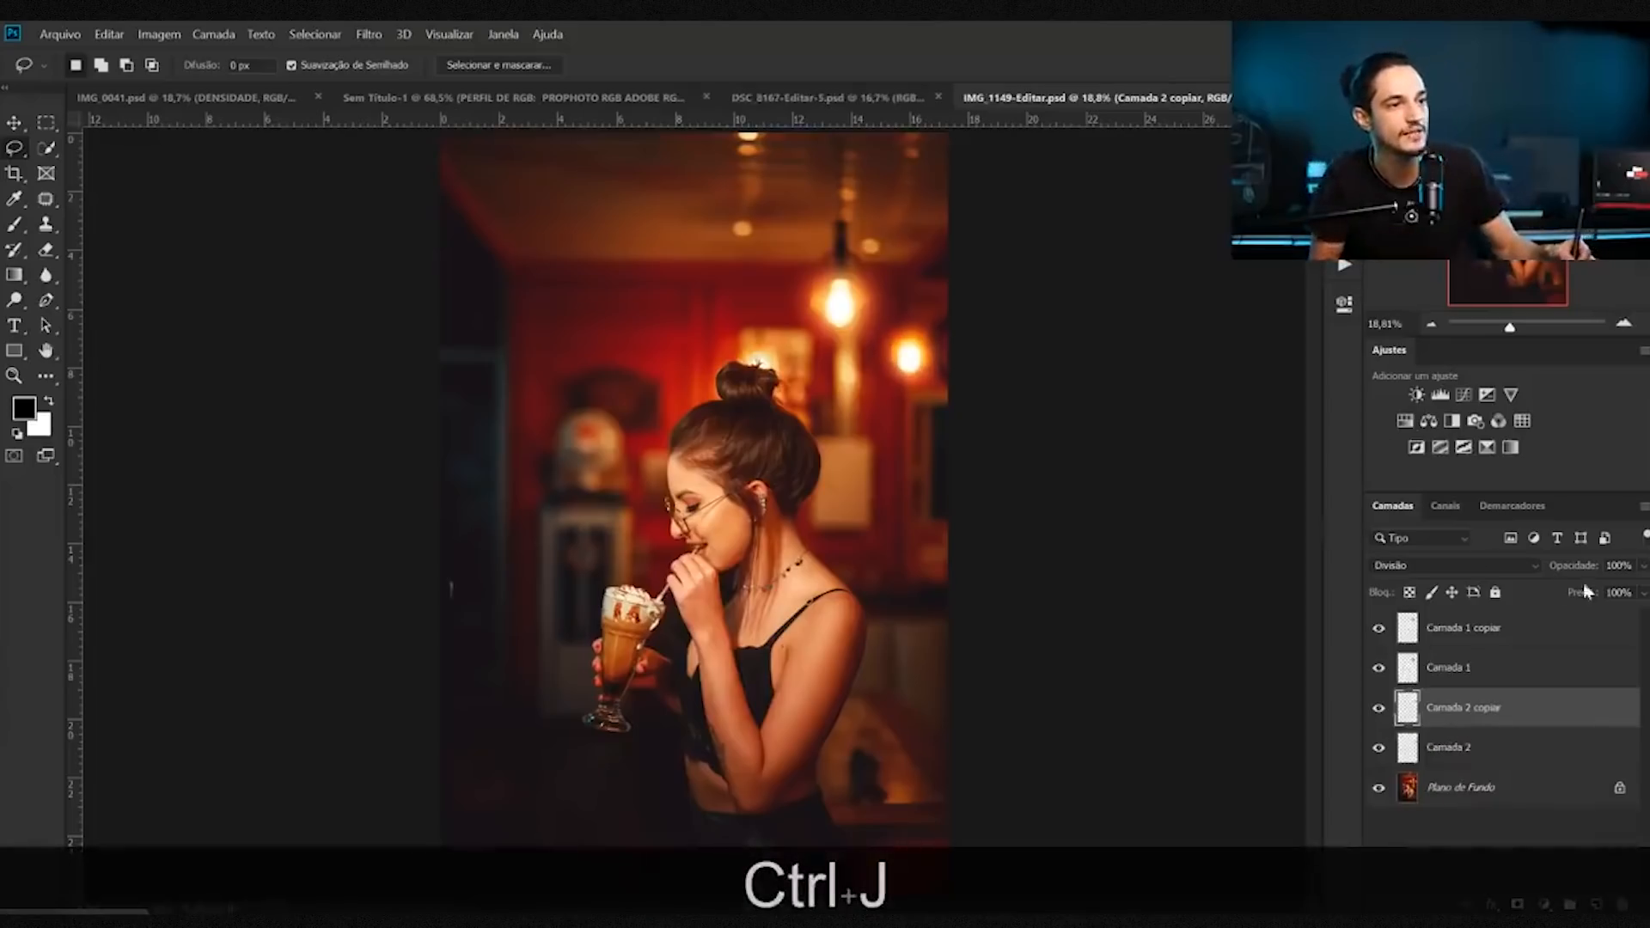
drag(1591, 569, 1570, 571)
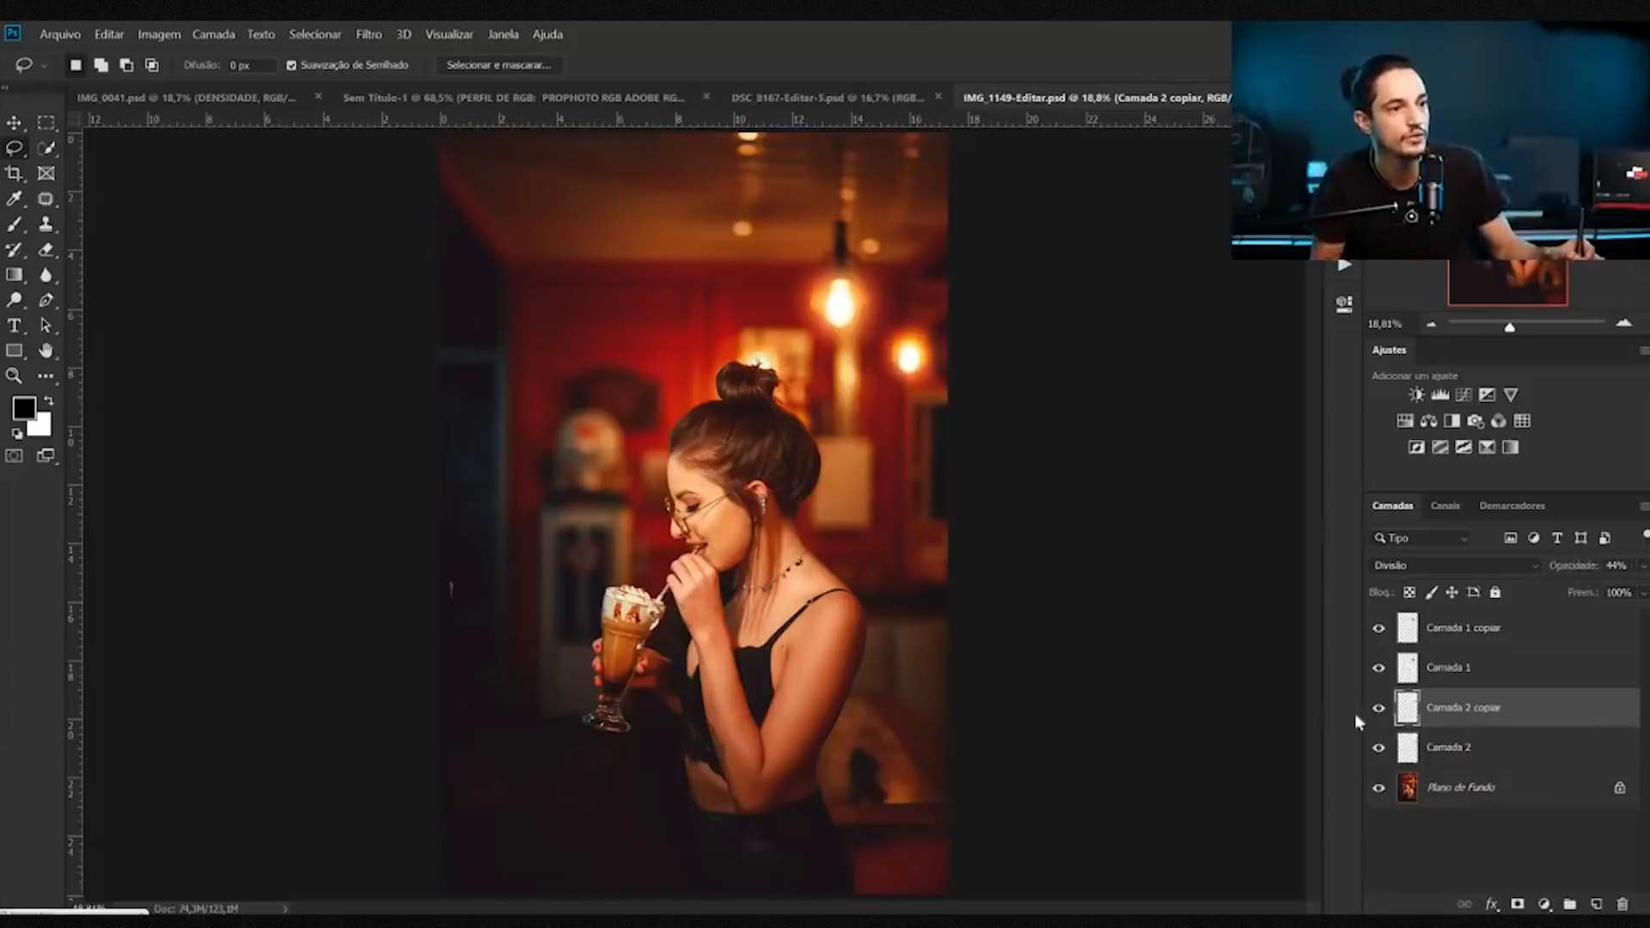
alt+click(1379, 789)
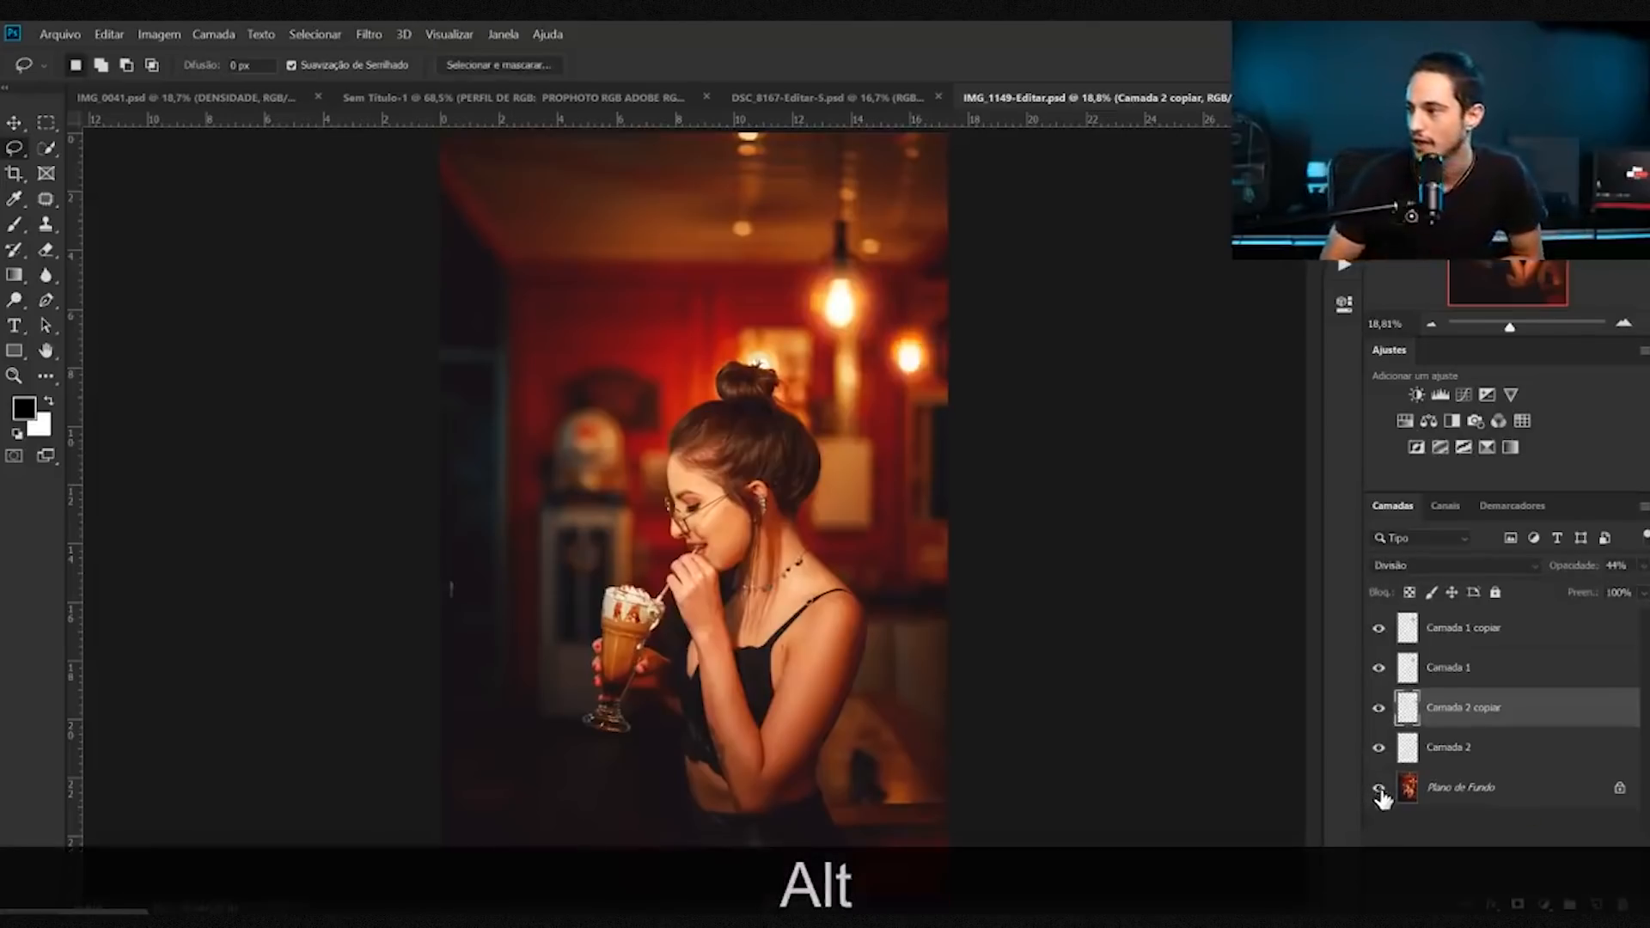
Group the four bulb glow layers and name the group "luzes"
click(1482, 745)
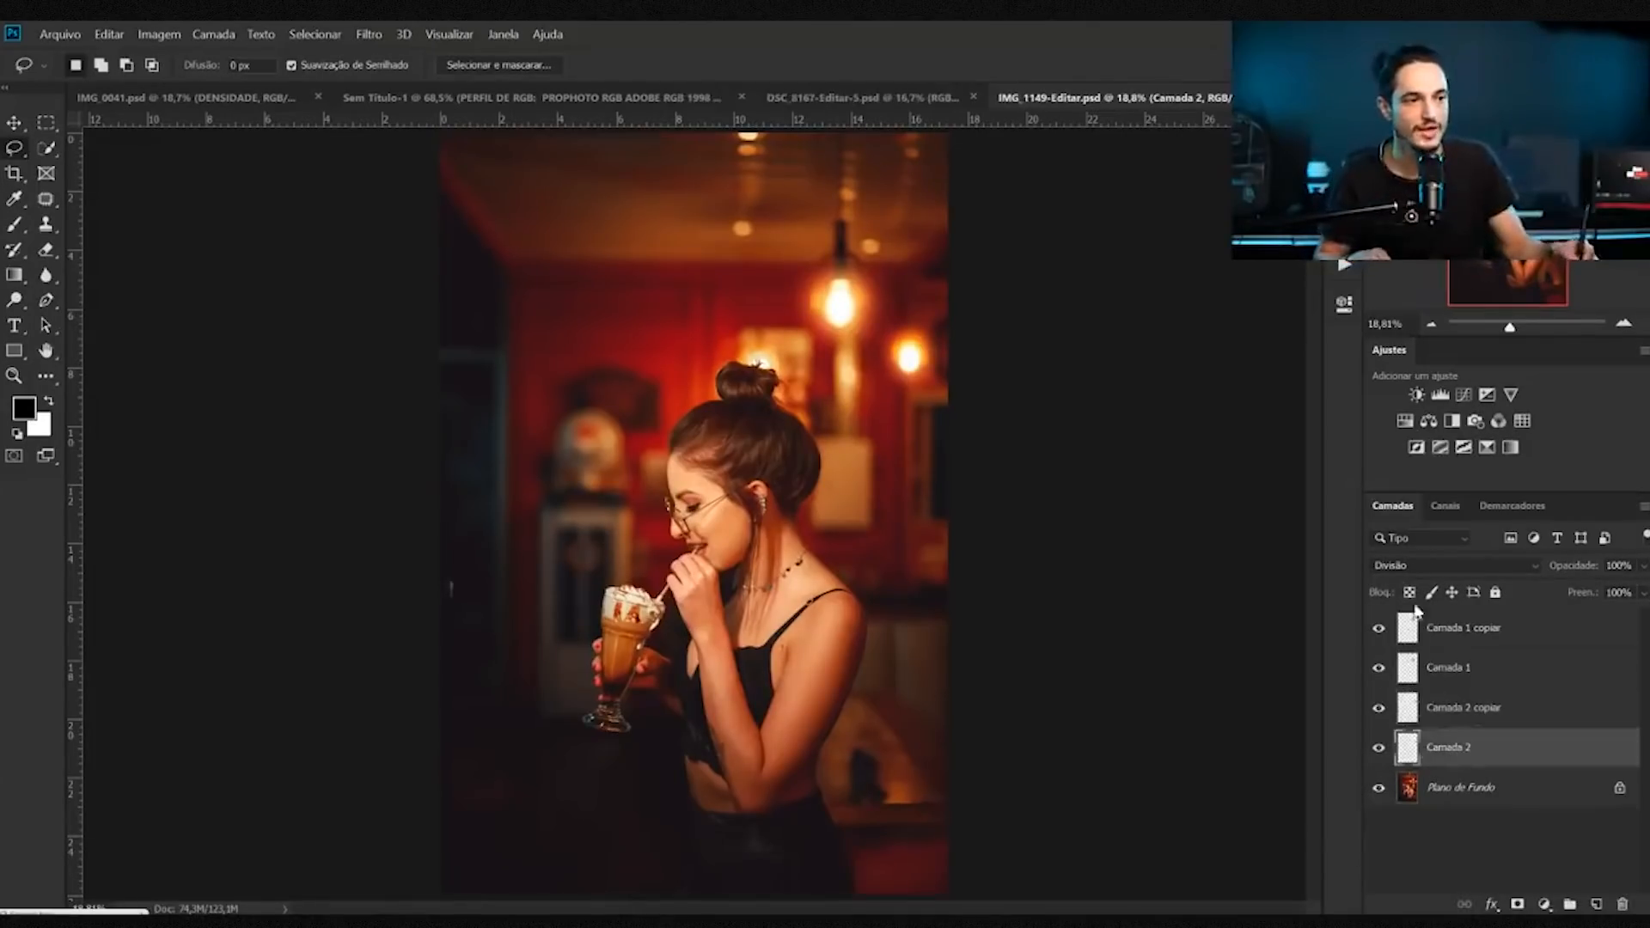
shift+click(1480, 632)
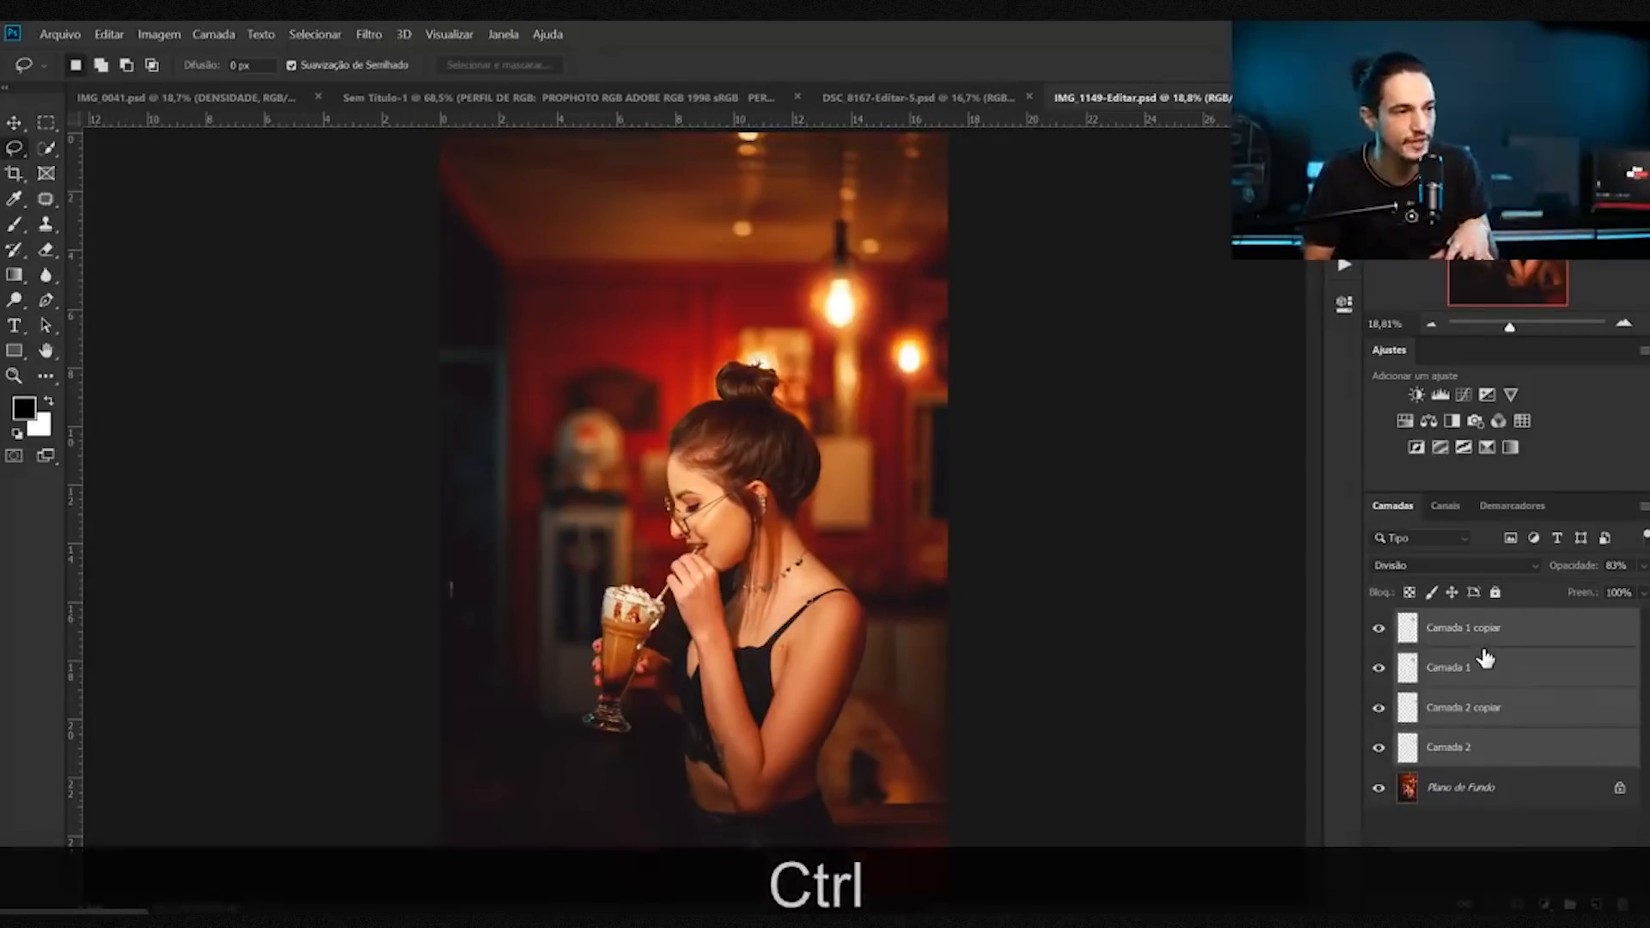
key(ctrl+g)
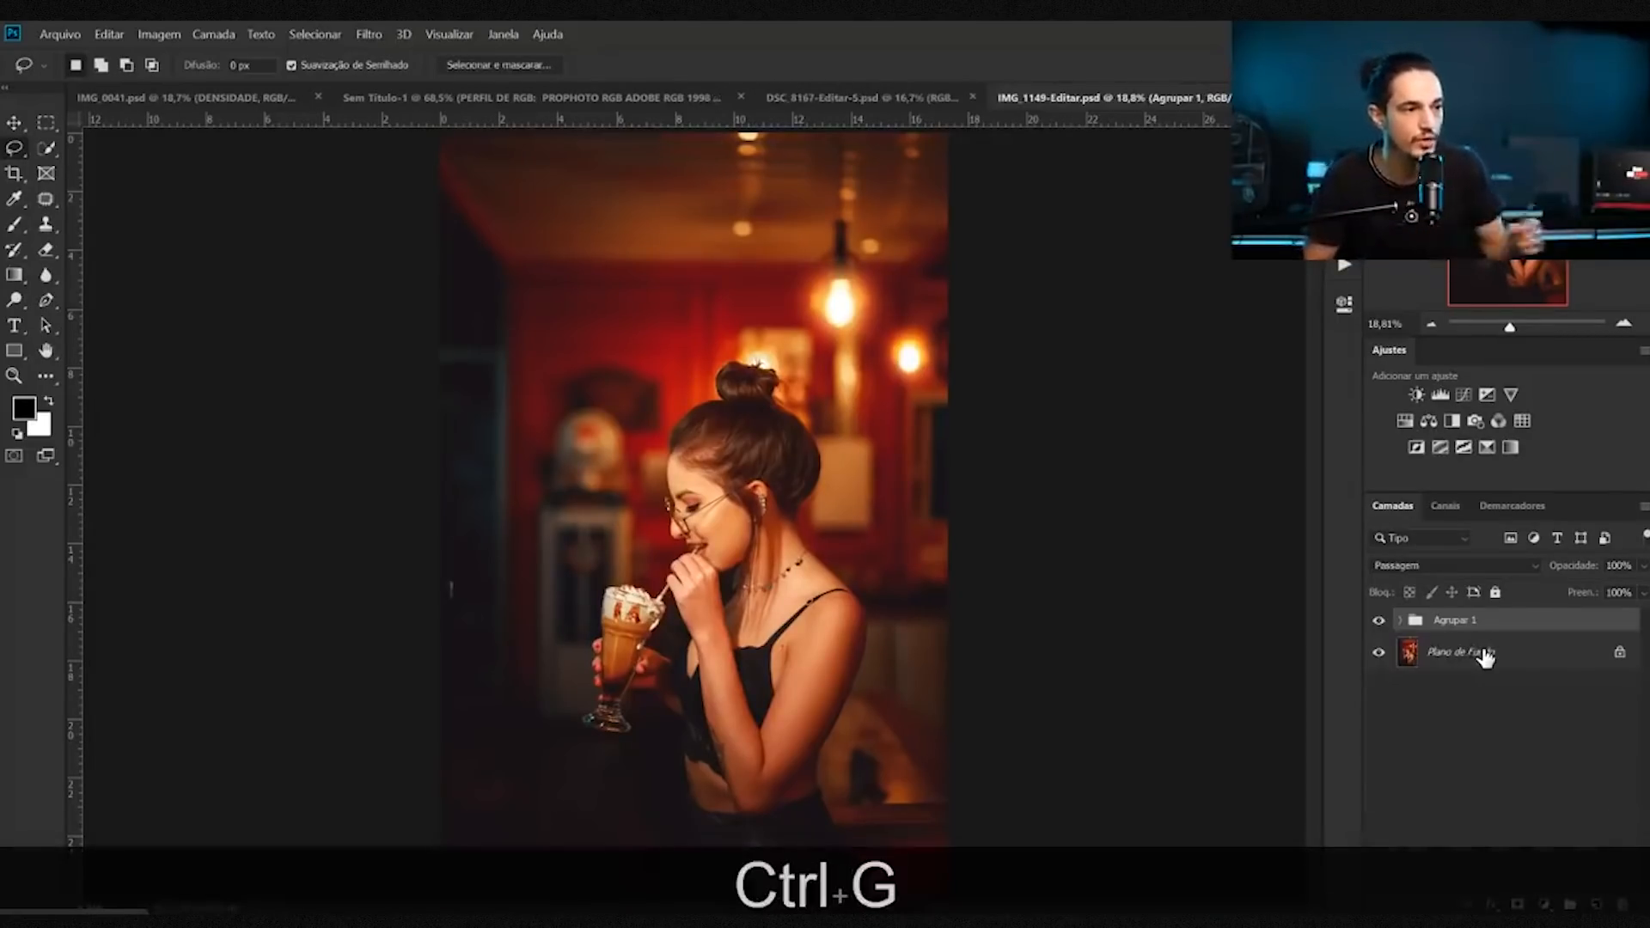
double_click(1451, 621)
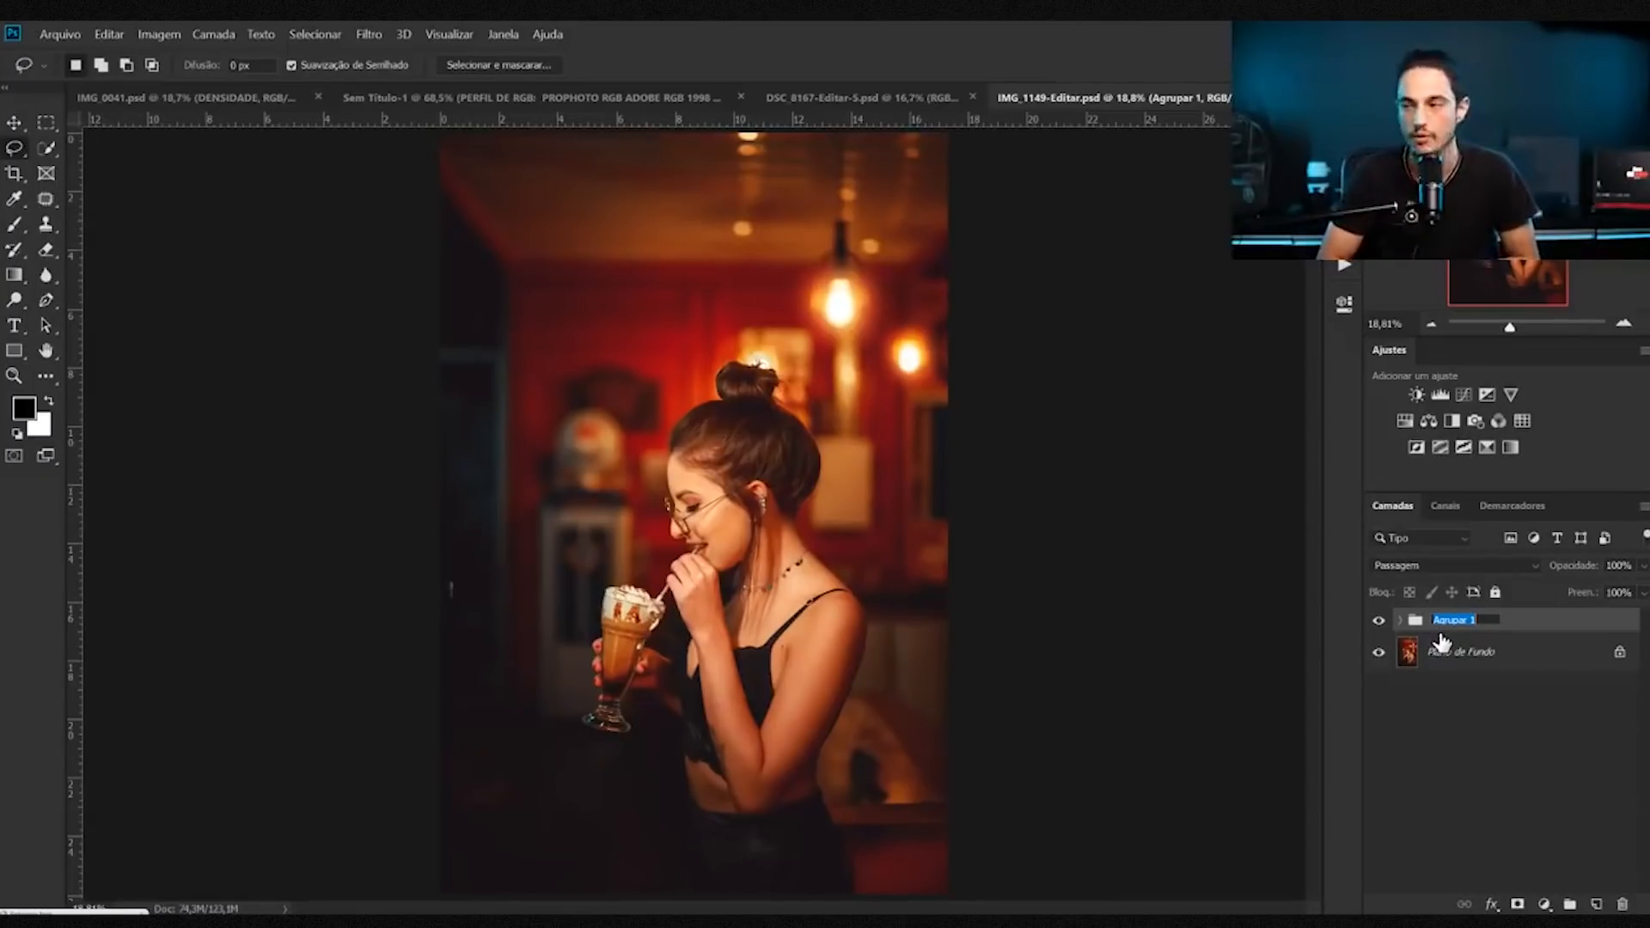
text(luzes)
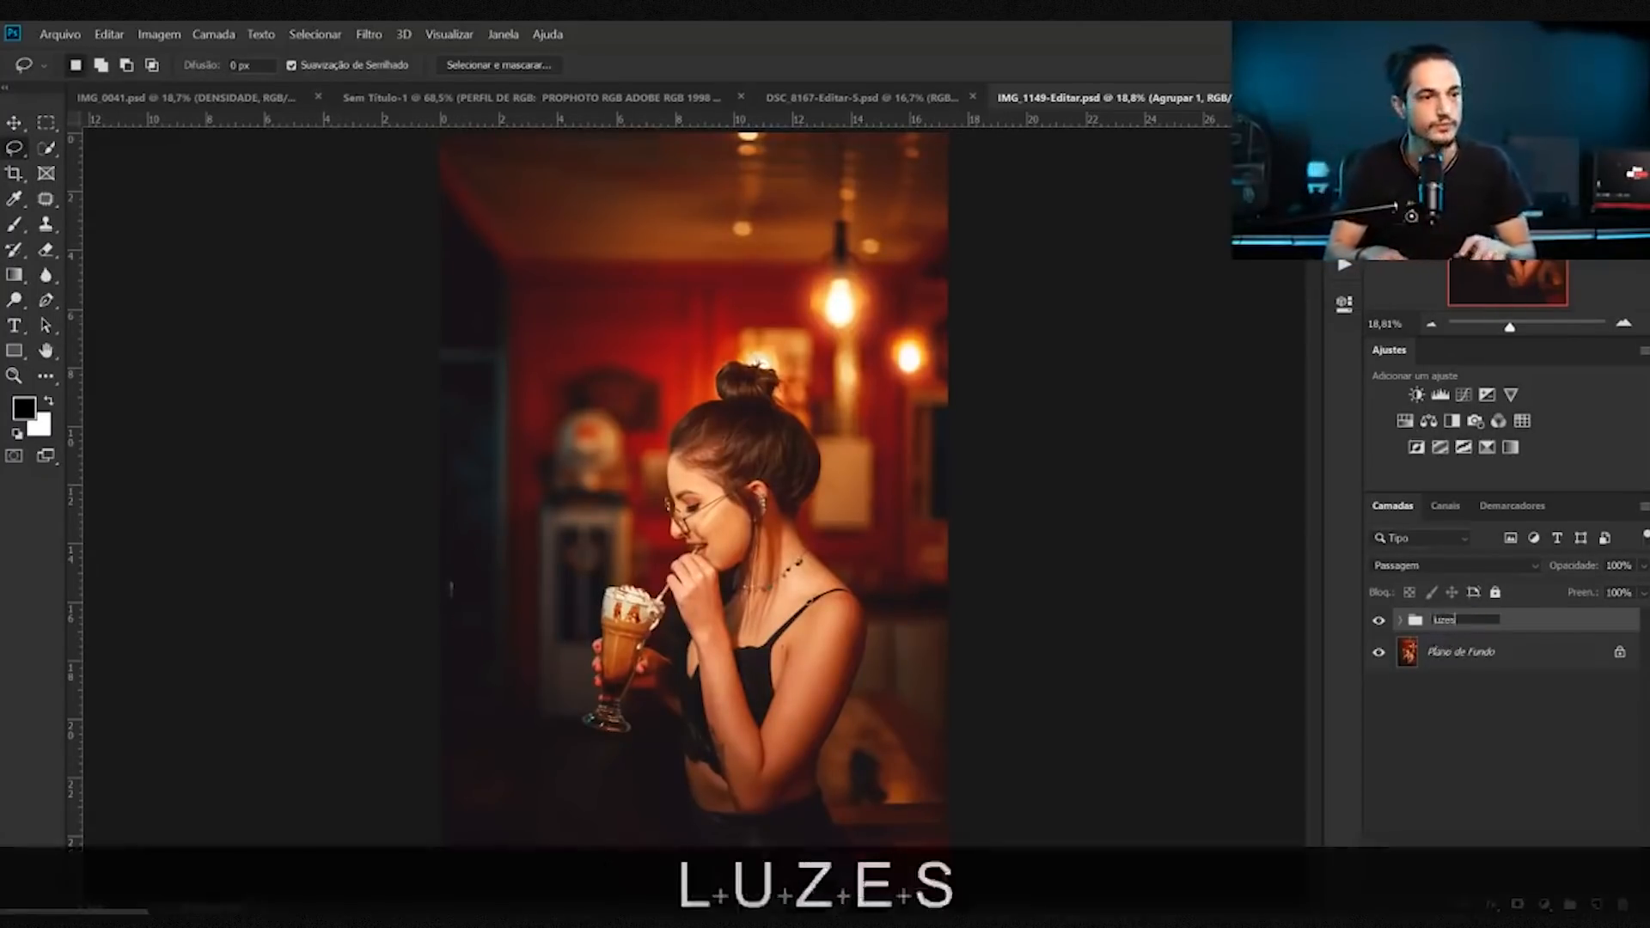
key(Return)
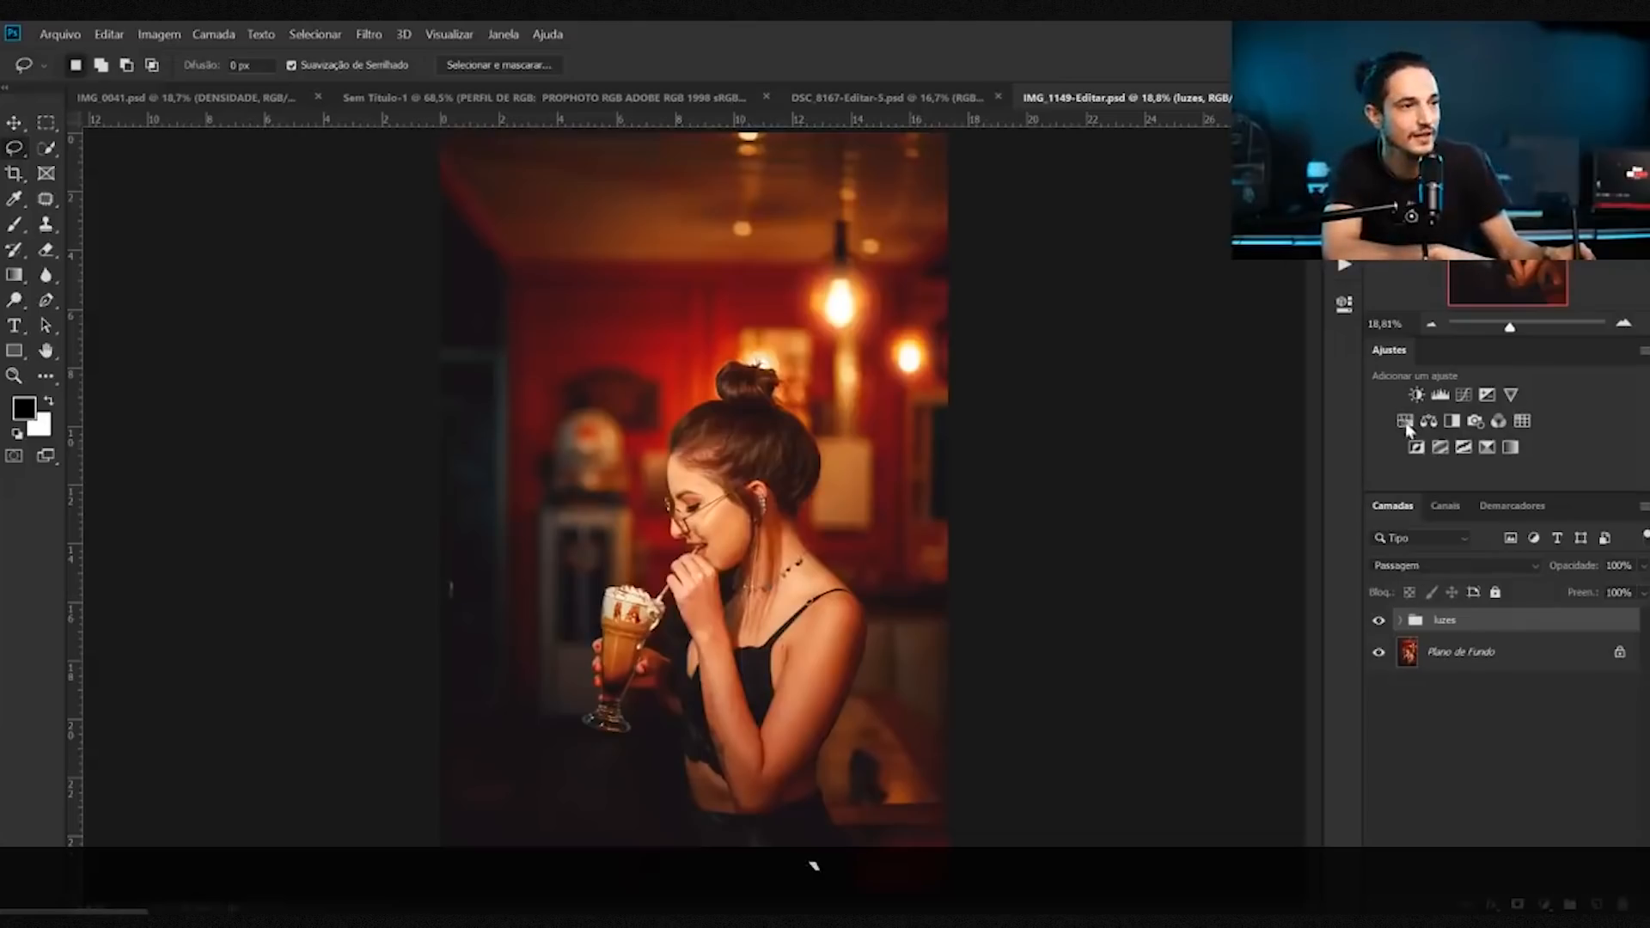
Add a Hue/Saturation (Matiz/Saturação) adjustment layer above the luzes group and set its blend mode to Divisão
click(1405, 421)
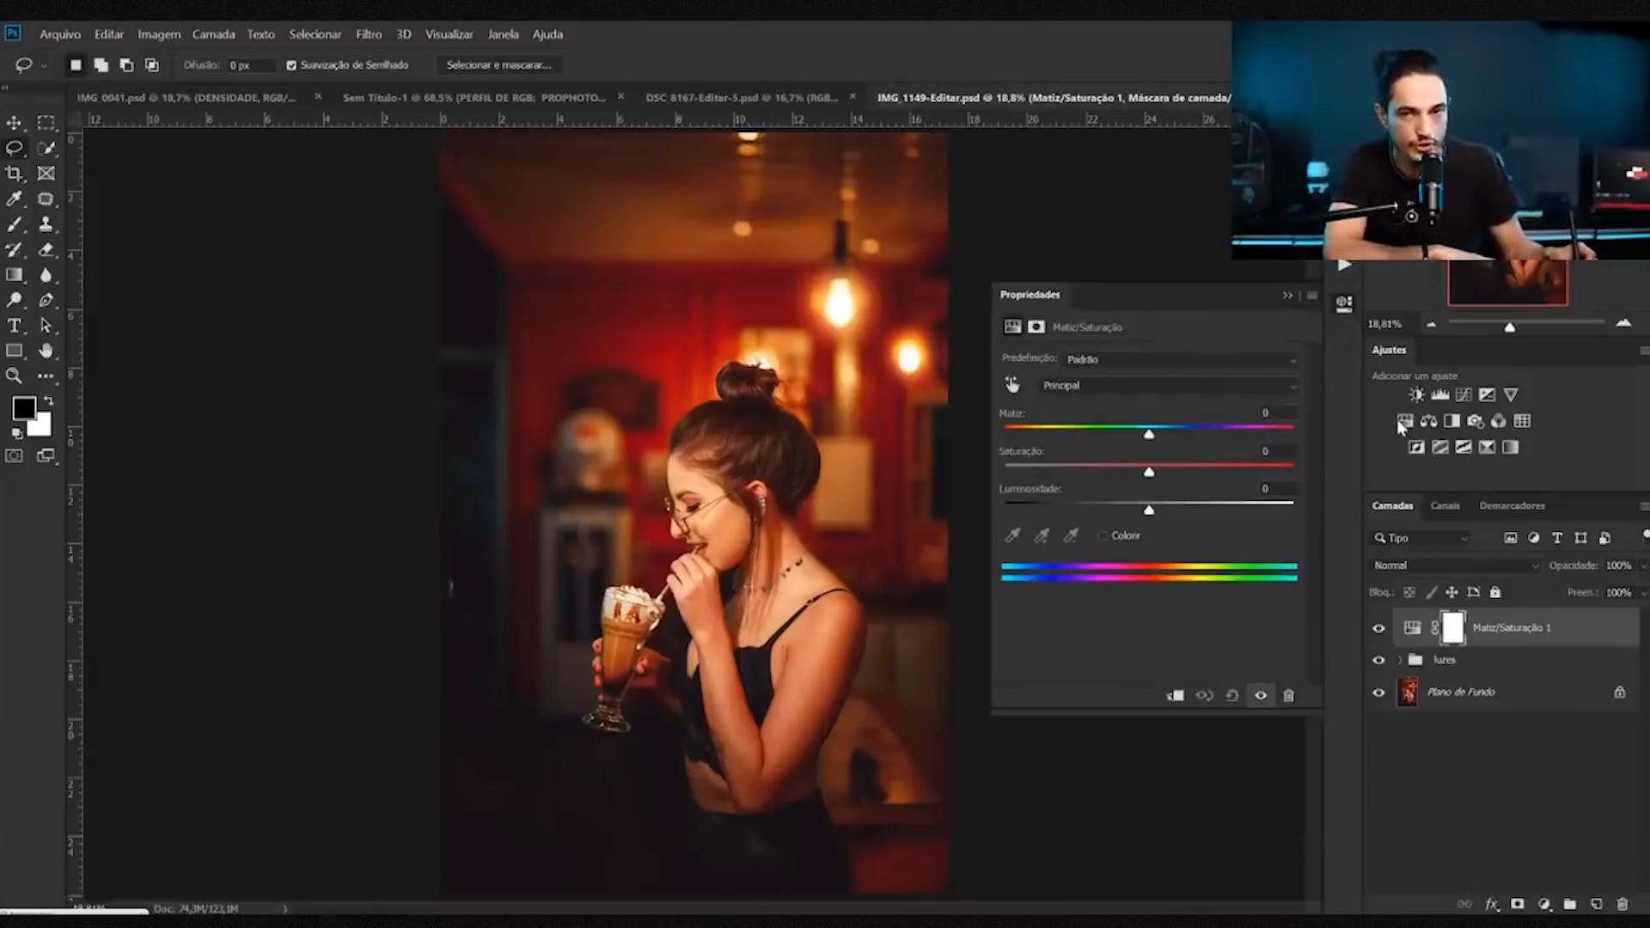
click(1405, 567)
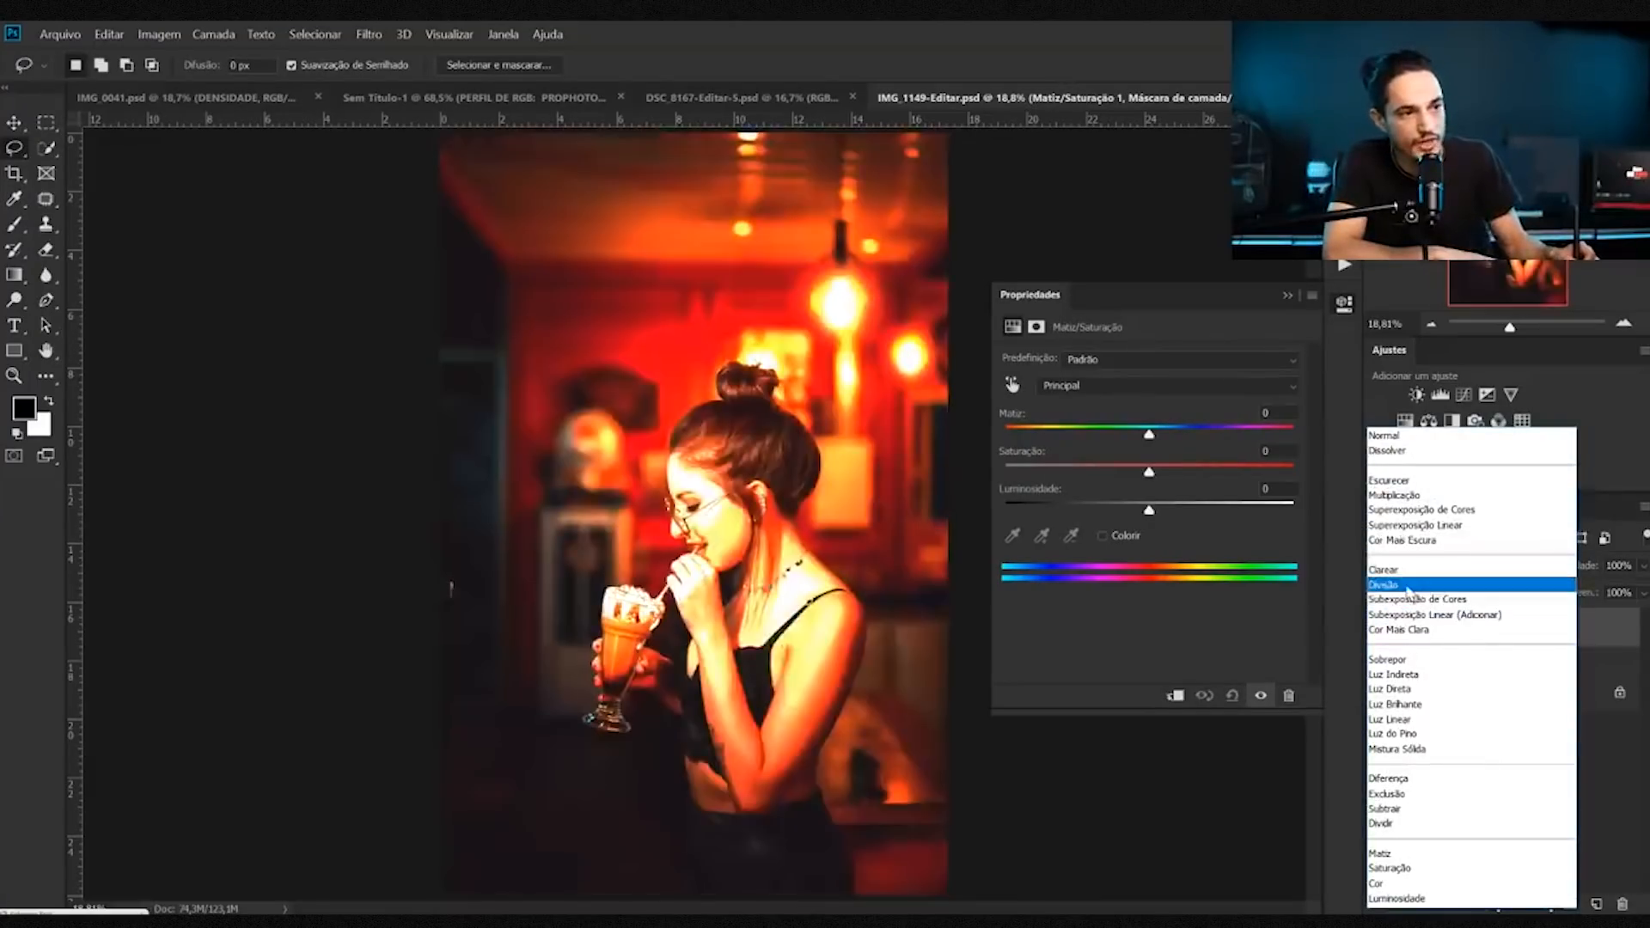
click(1403, 586)
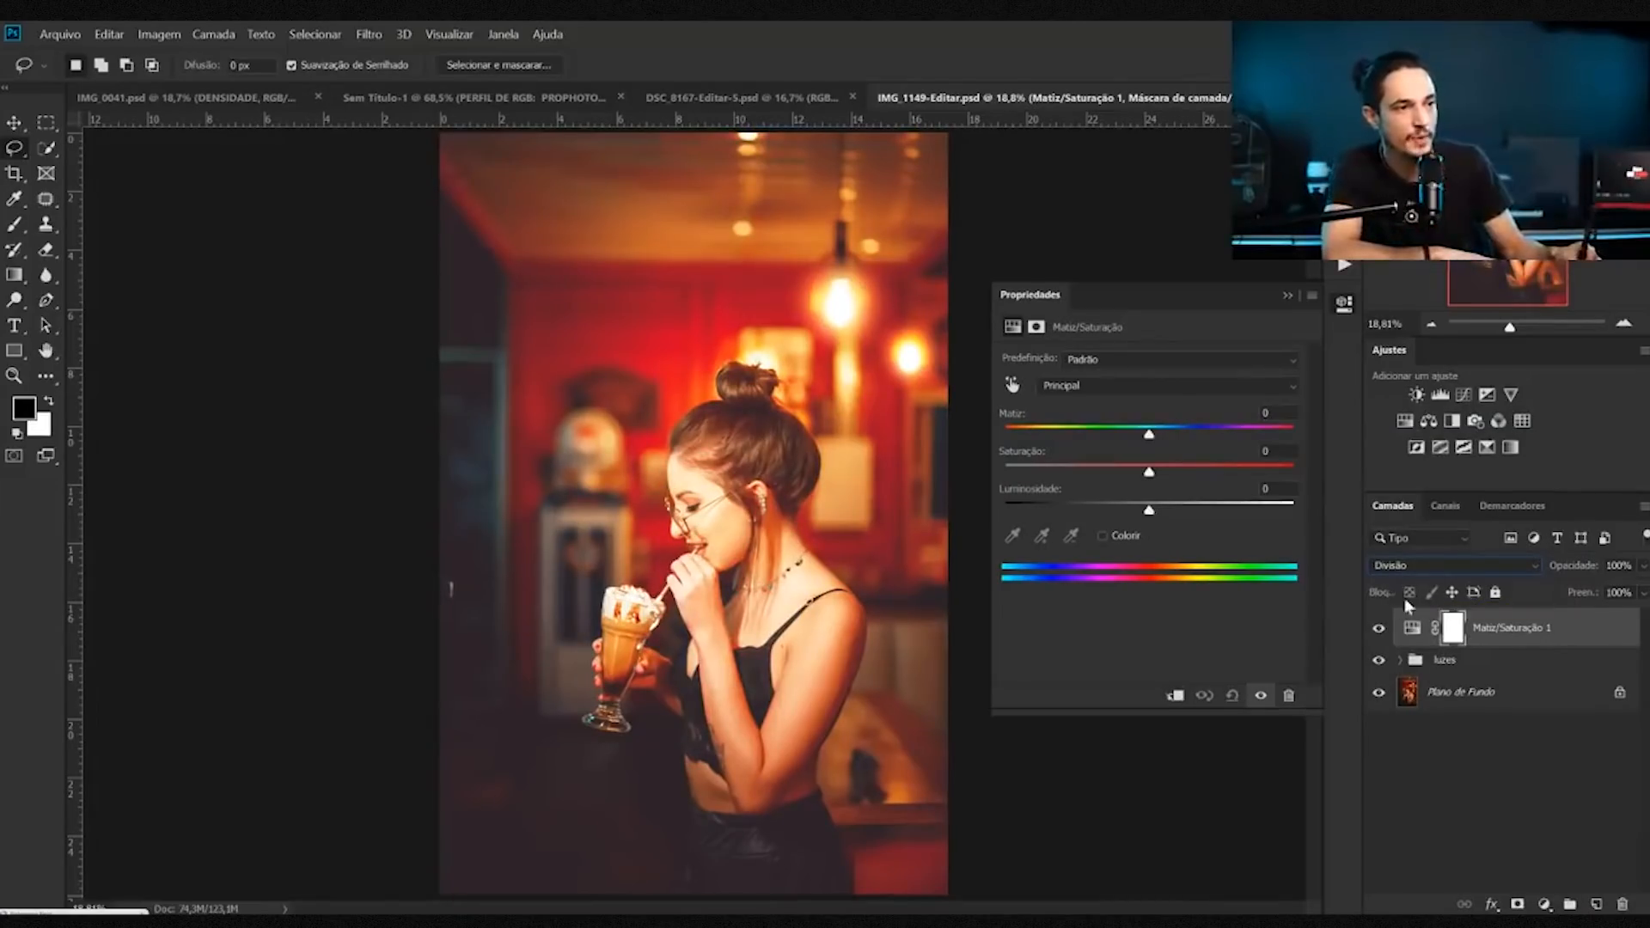
click(1343, 303)
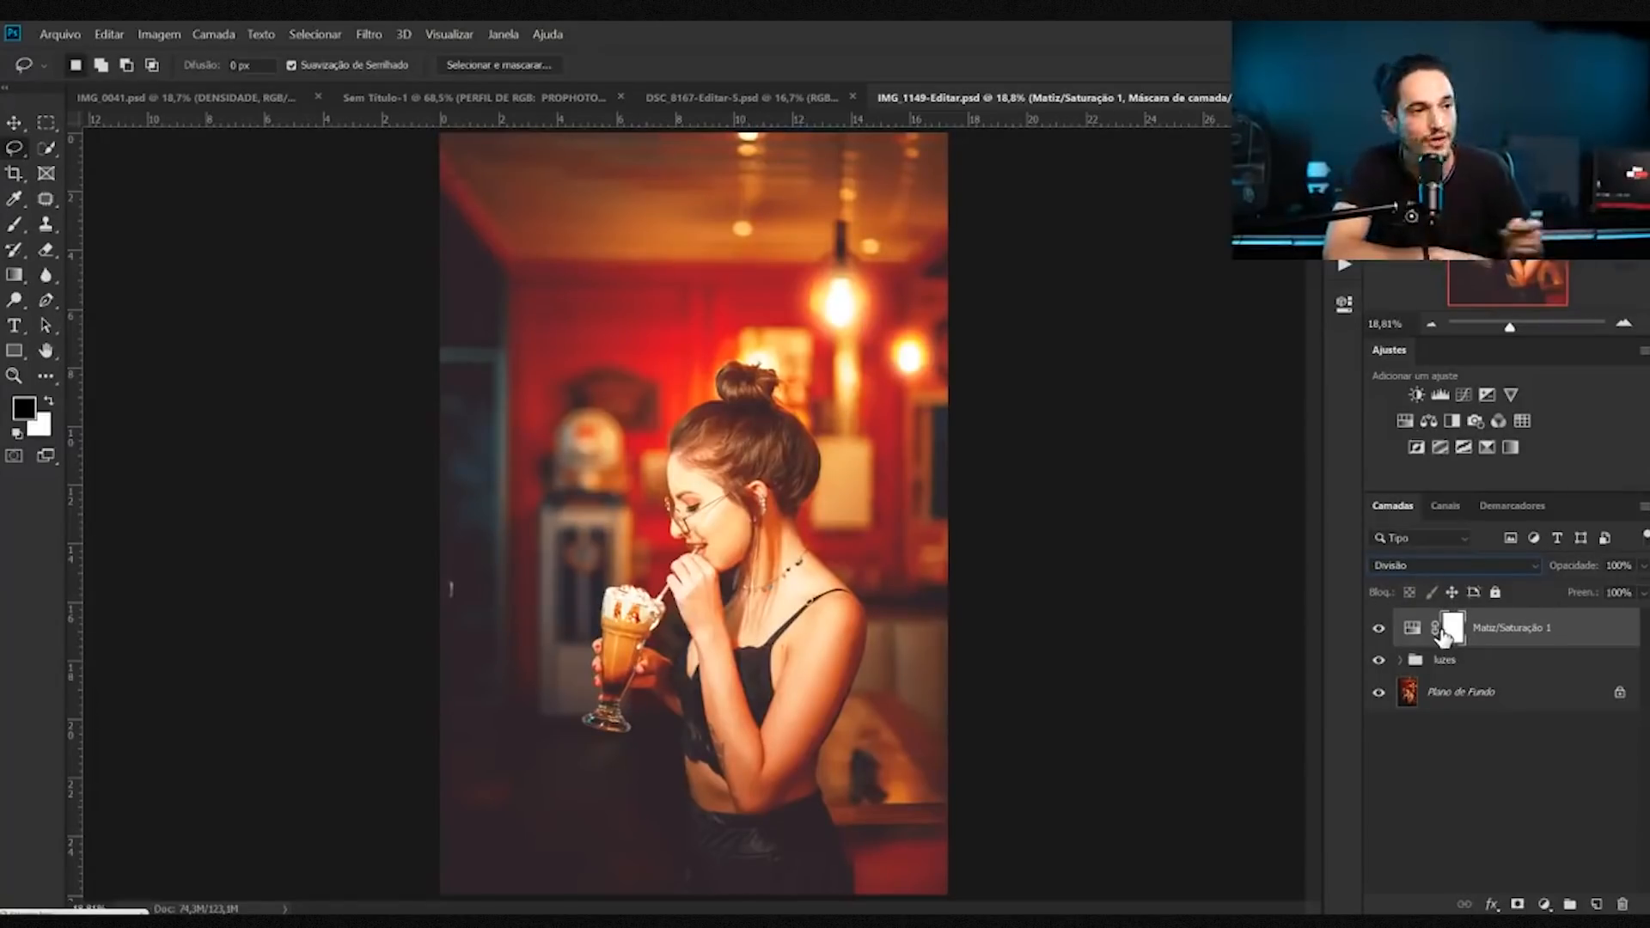
Add a second Hue/Saturation adjustment layer on top and set its blend mode to Luz Indireta
click(1404, 421)
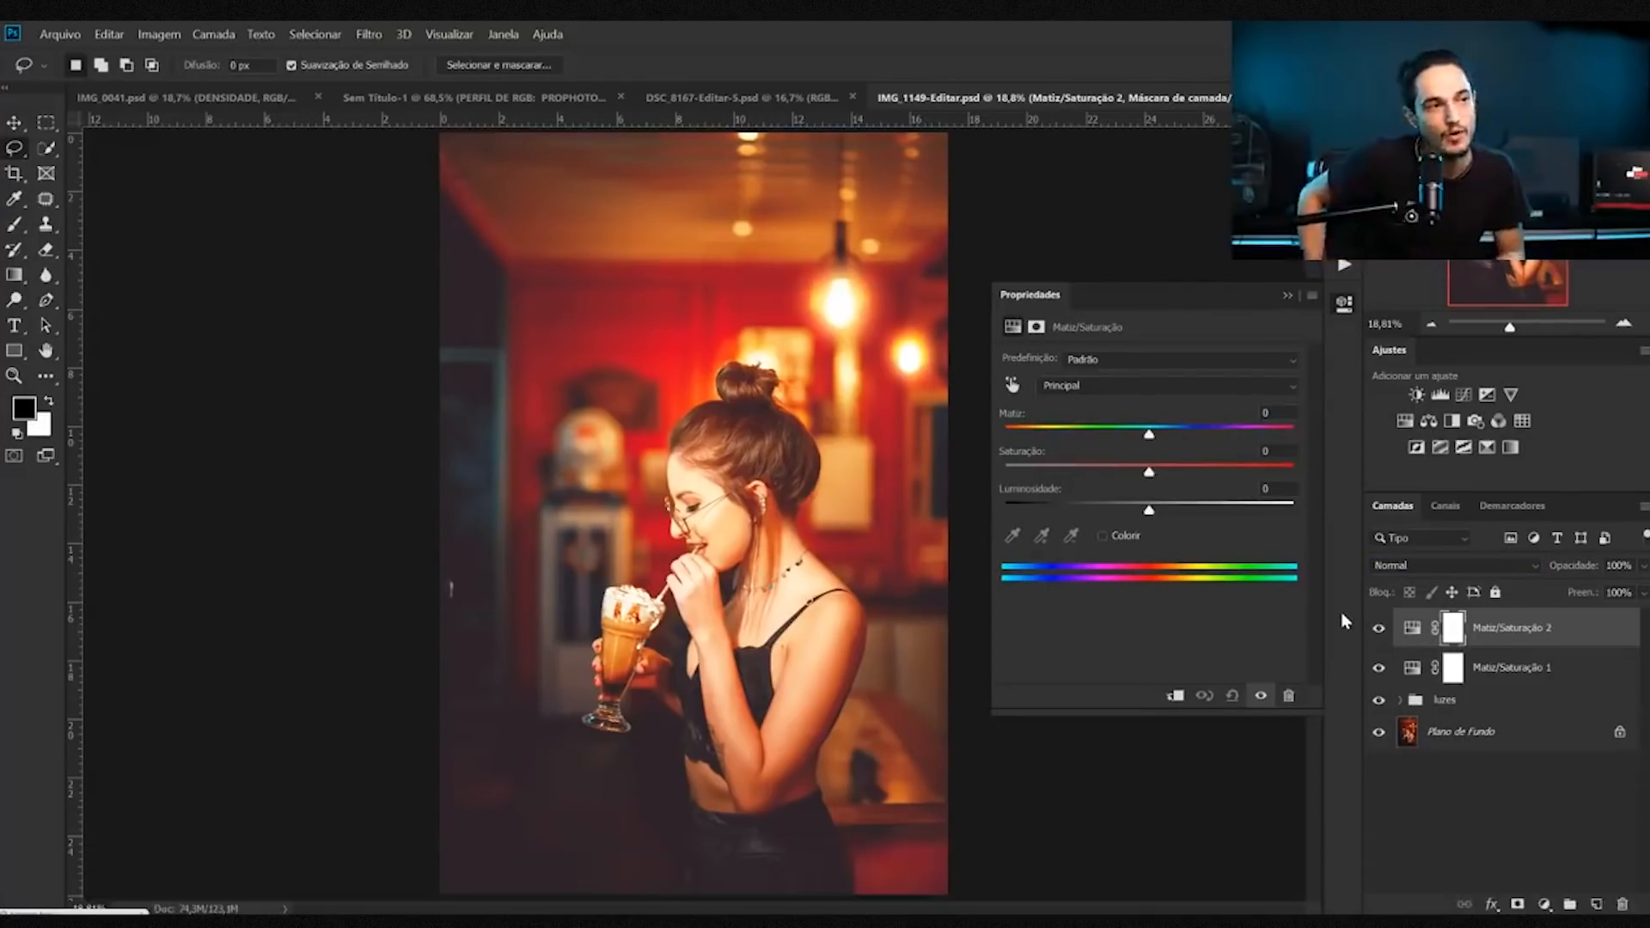
click(1387, 567)
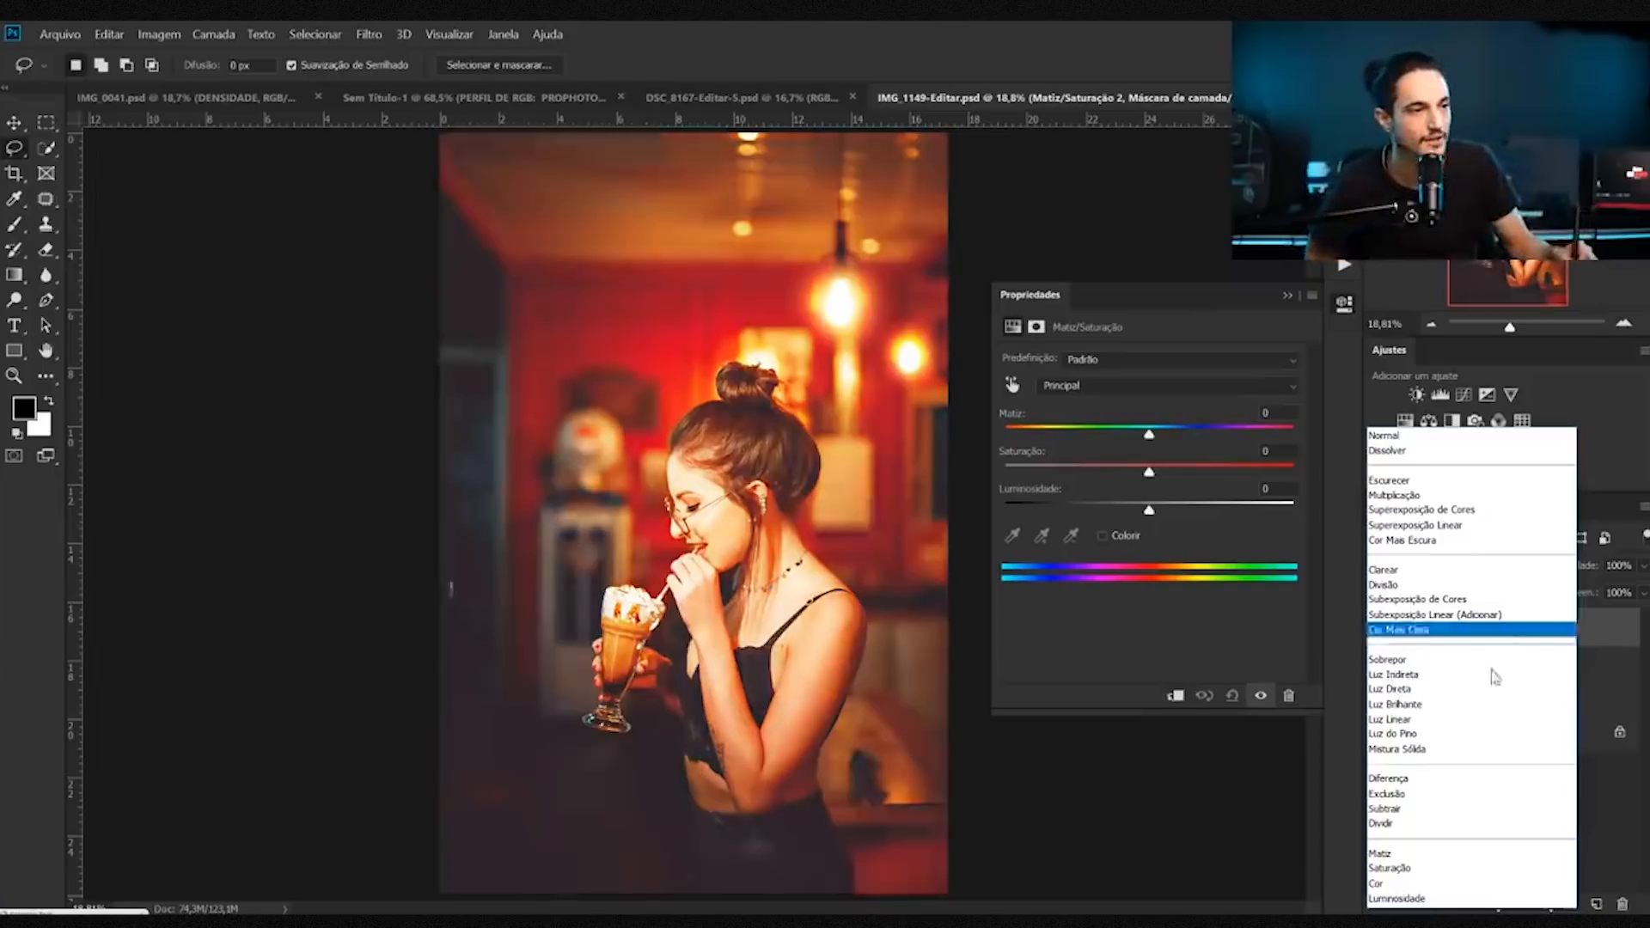
click(1392, 675)
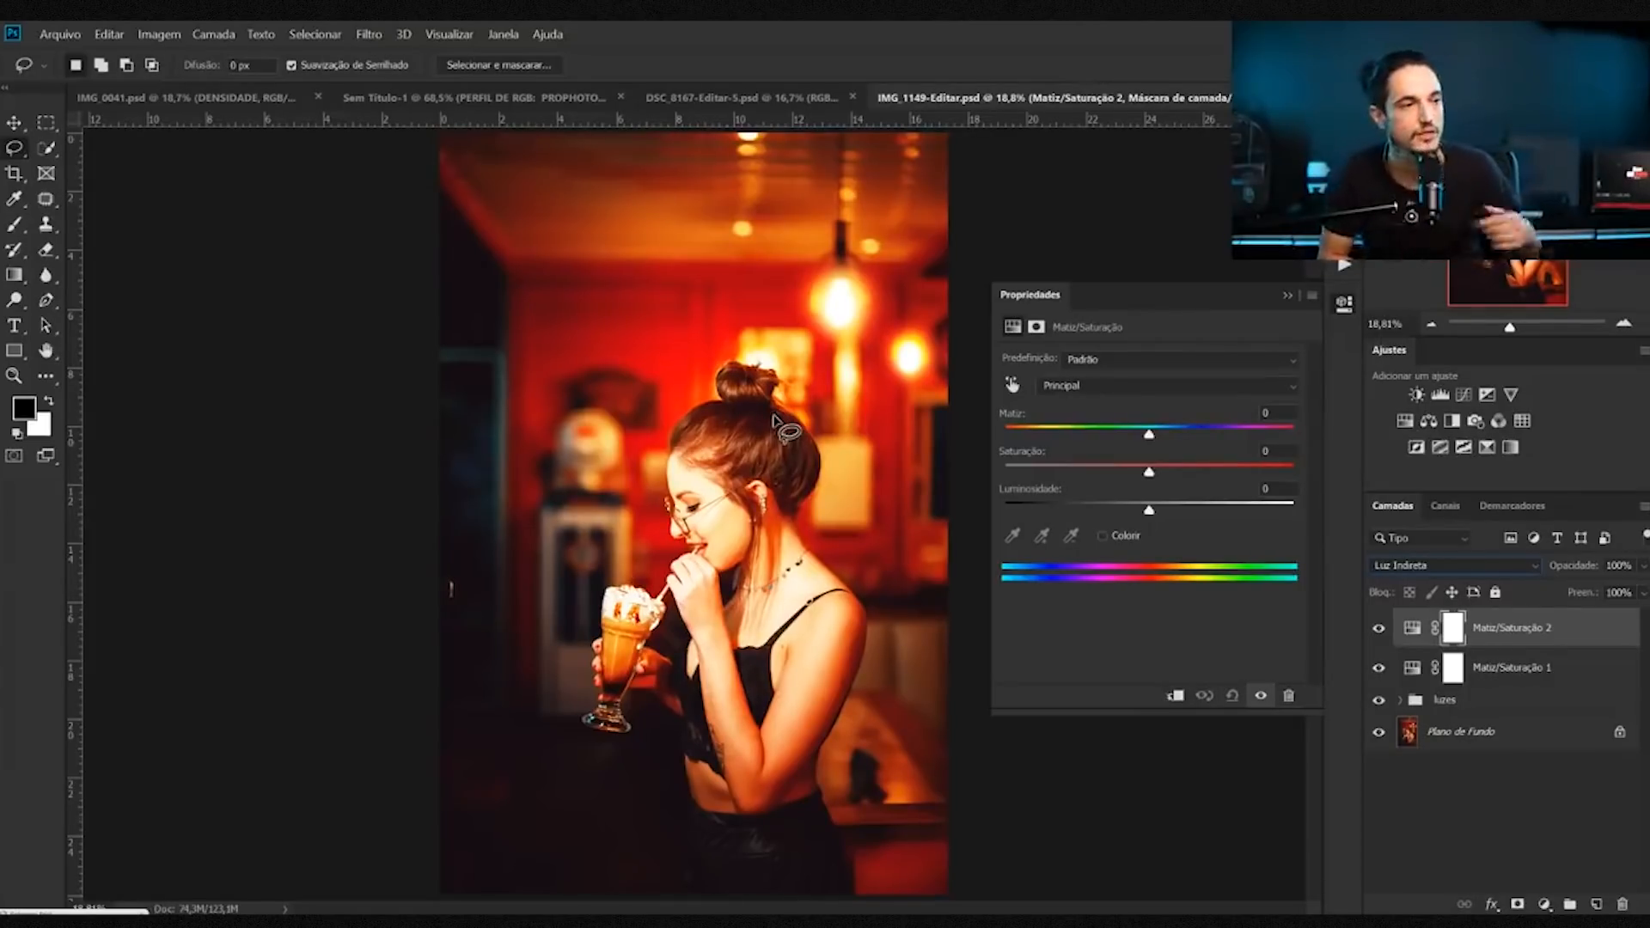
Set the Luz Indireta adjustment layer's saturation to -72 and luminosity to -9
drag(1149, 472, 945, 507)
key(ctrl+z)
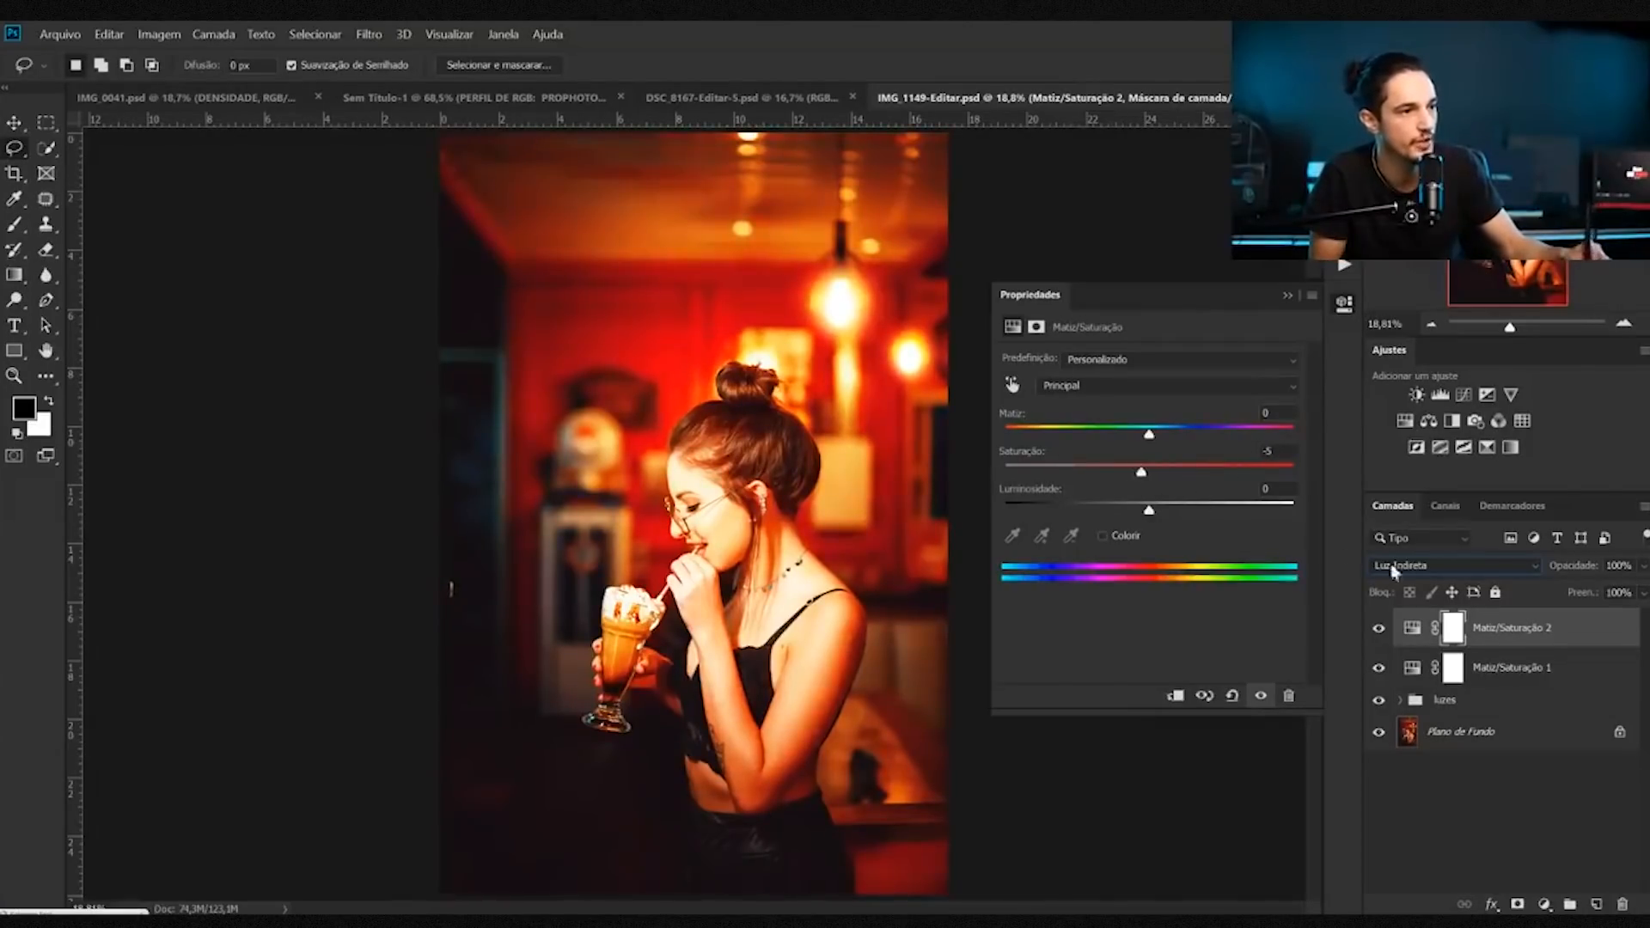
drag(1141, 473, 1045, 477)
drag(1149, 515, 1138, 519)
click(1424, 636)
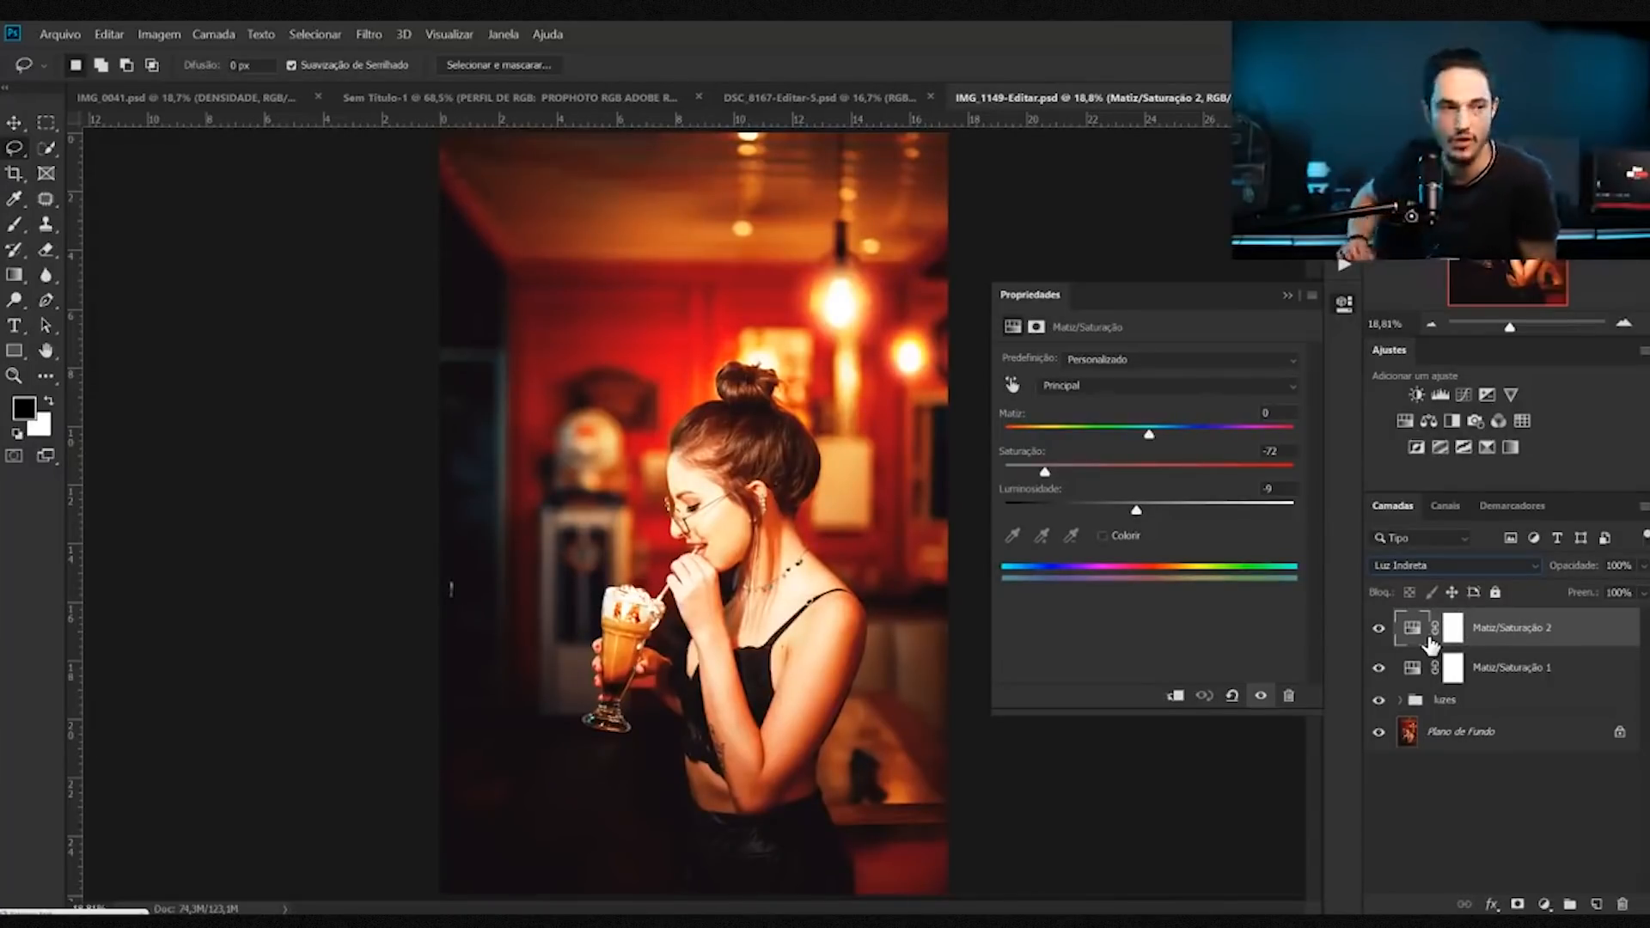
Group the two Hue/Saturation adjustment layers and name the group "fundo"
shift+click(1459, 668)
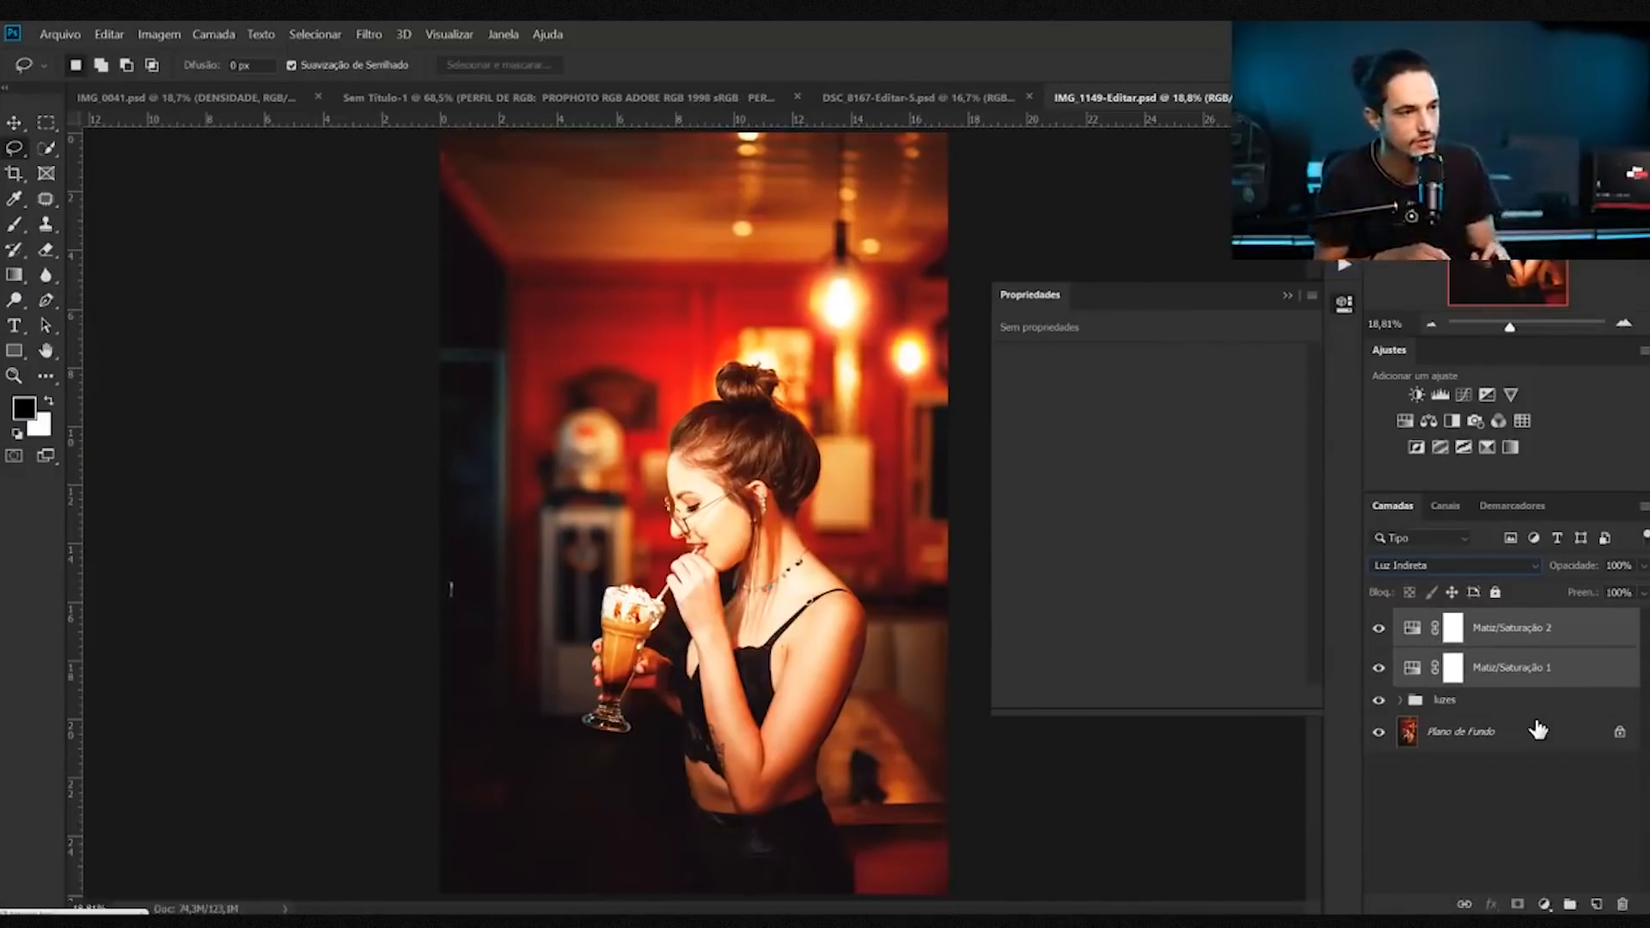
key(ctrl+g)
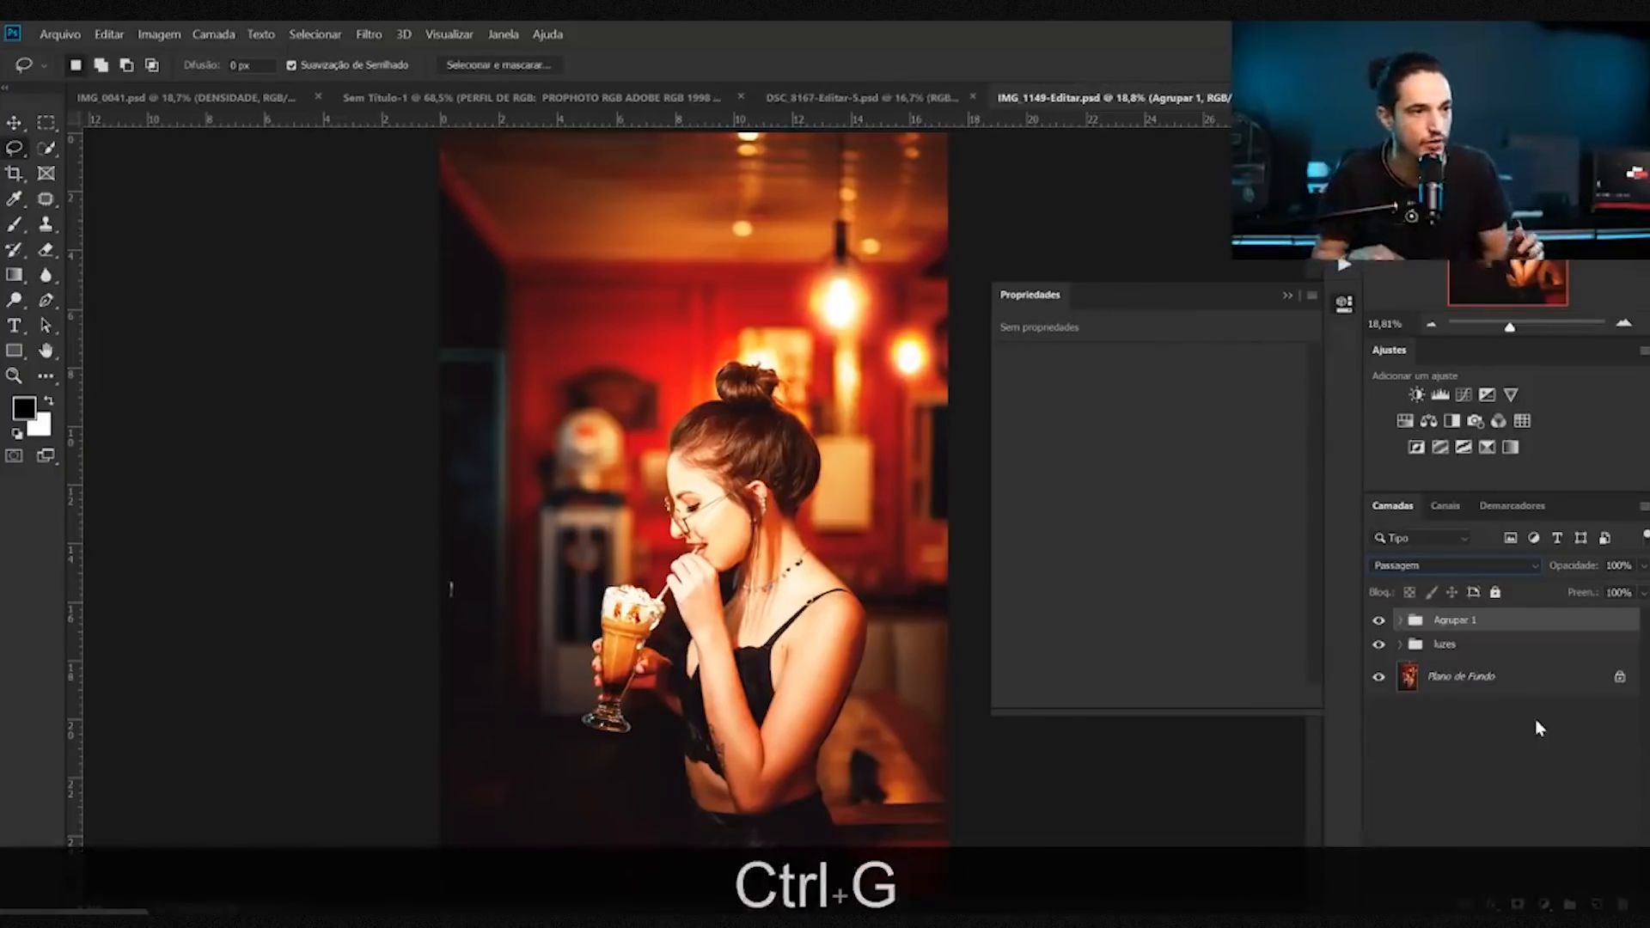
key(Return)
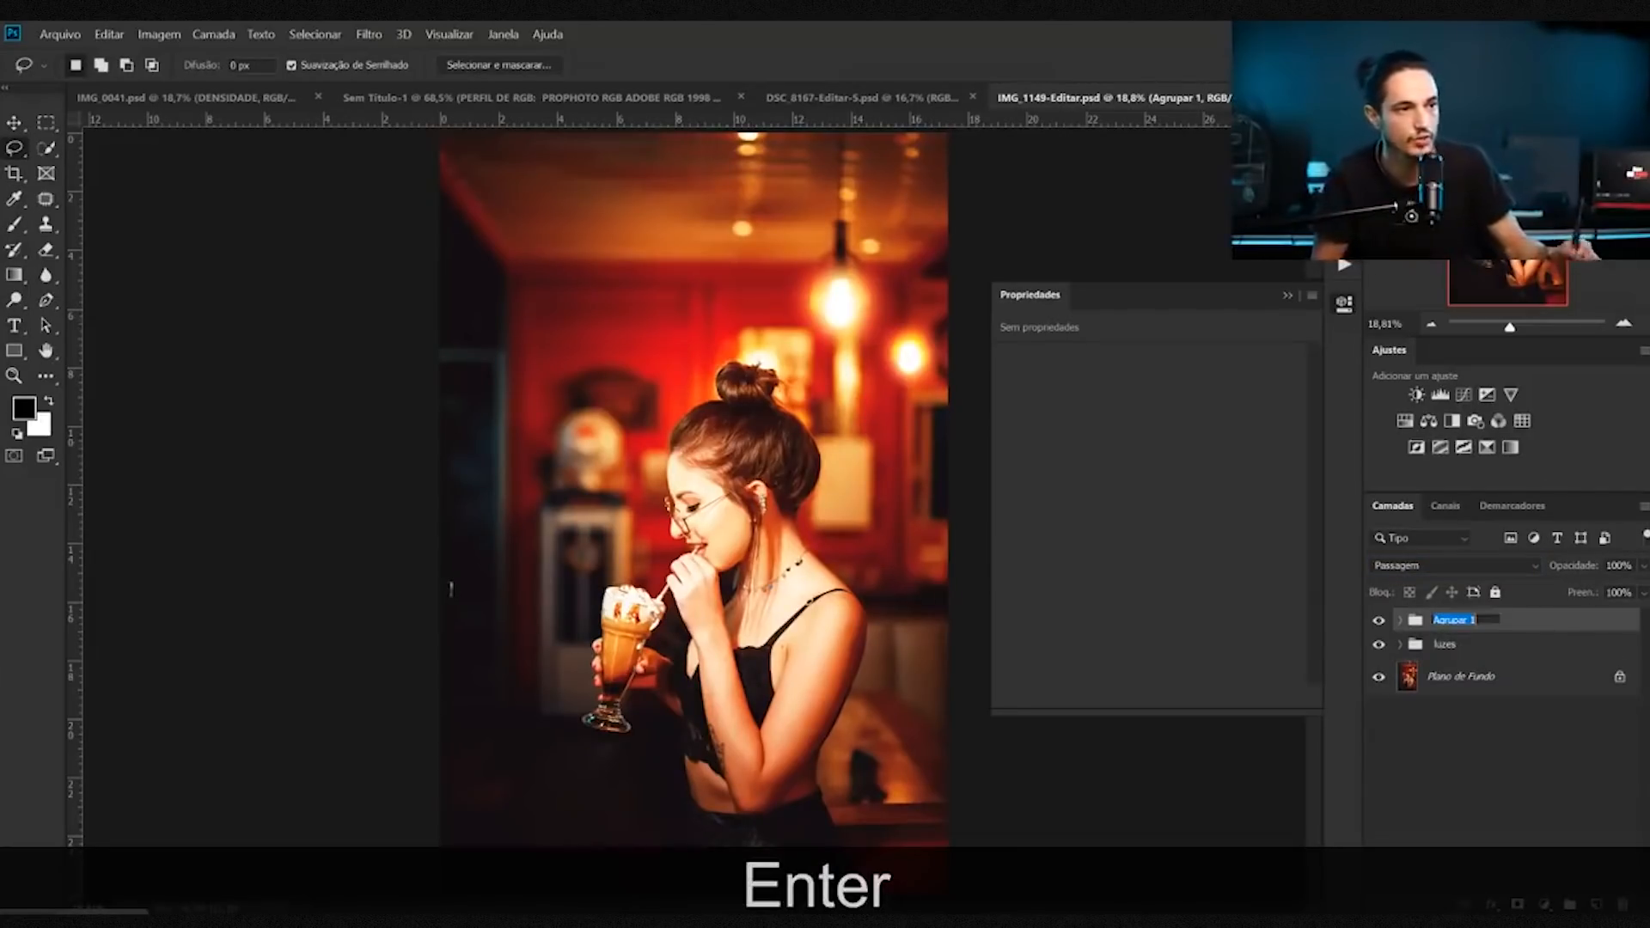
text(fundo)
key(Return)
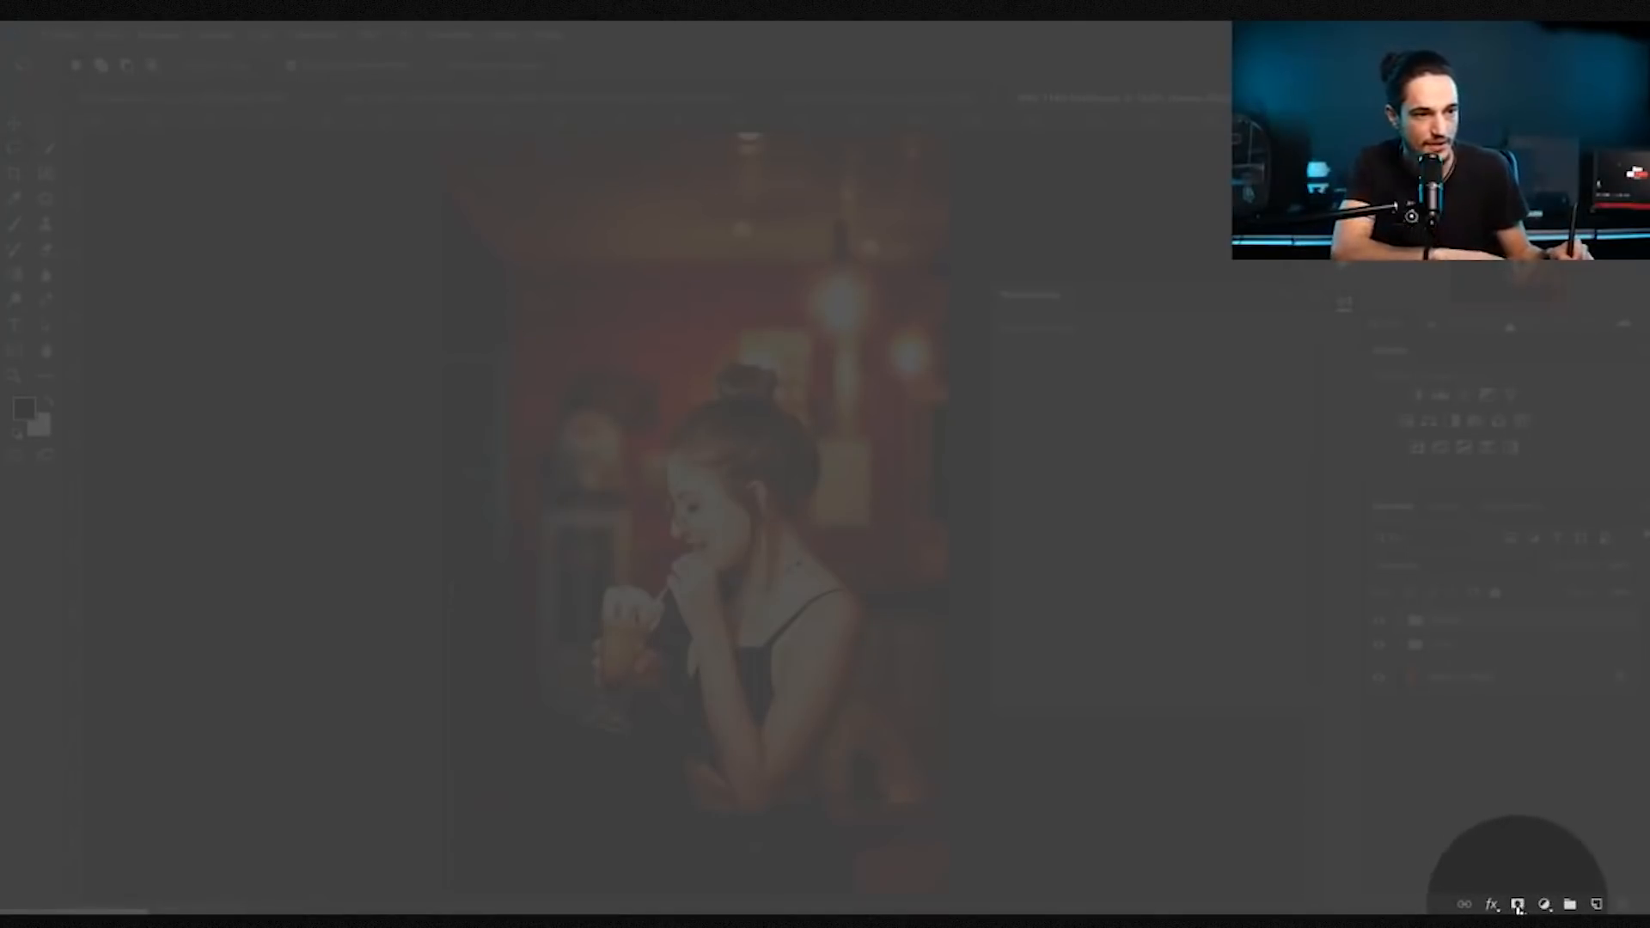
Add a layer mask to the fundo group, set the Brush flow to 5%, and invert the mask to black
click(1518, 904)
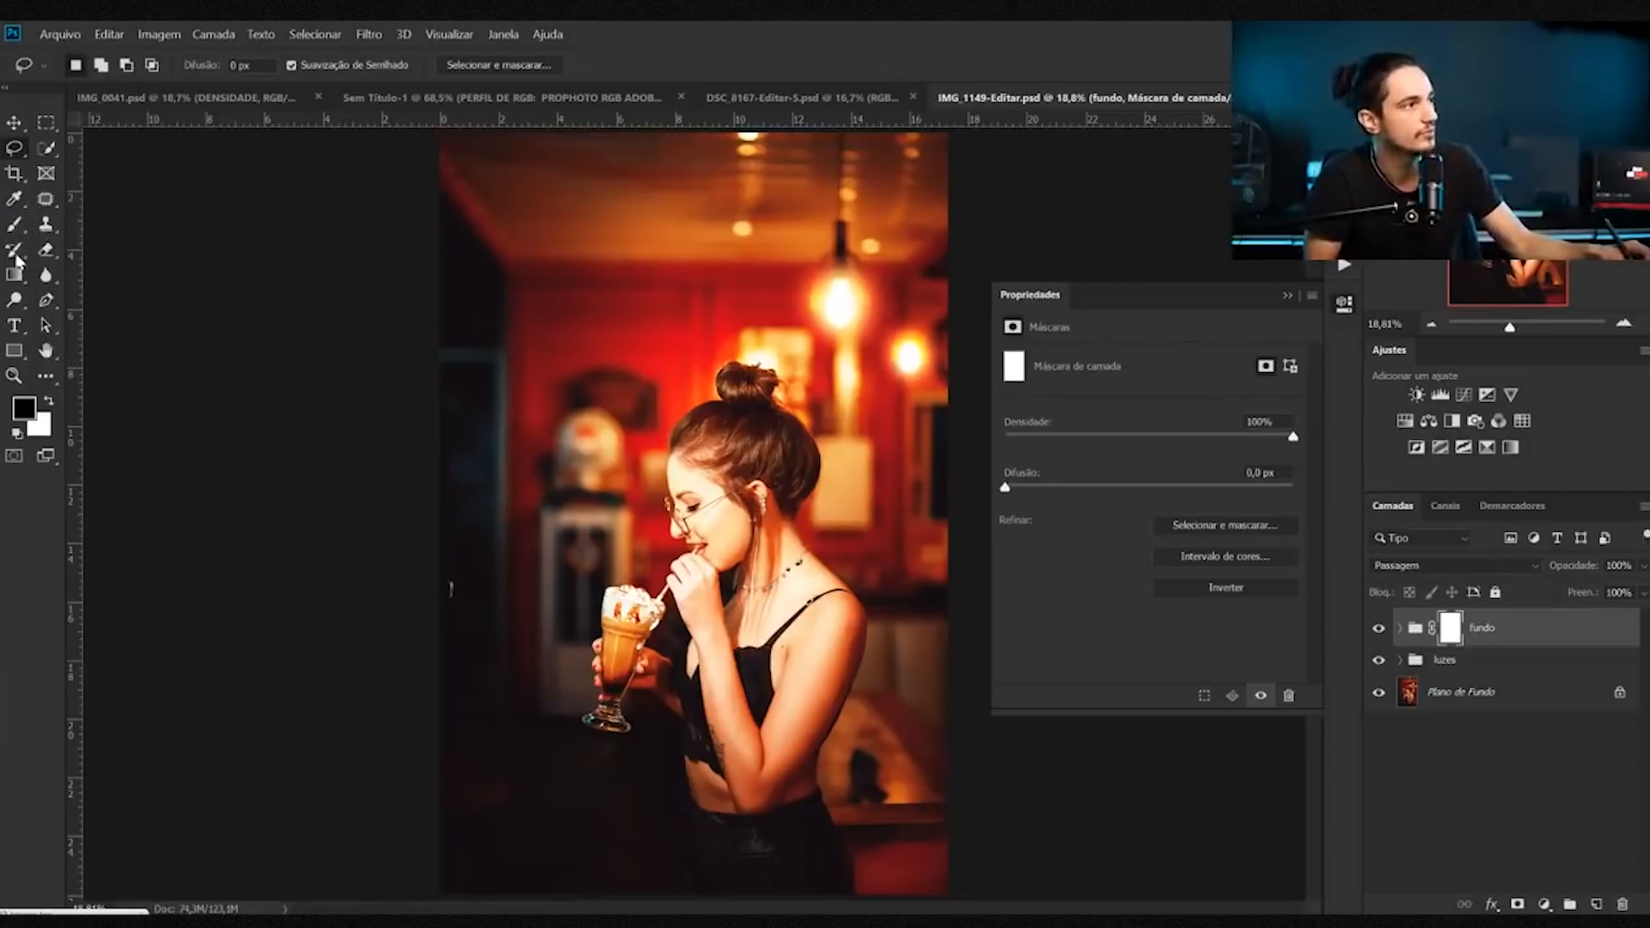
click(14, 225)
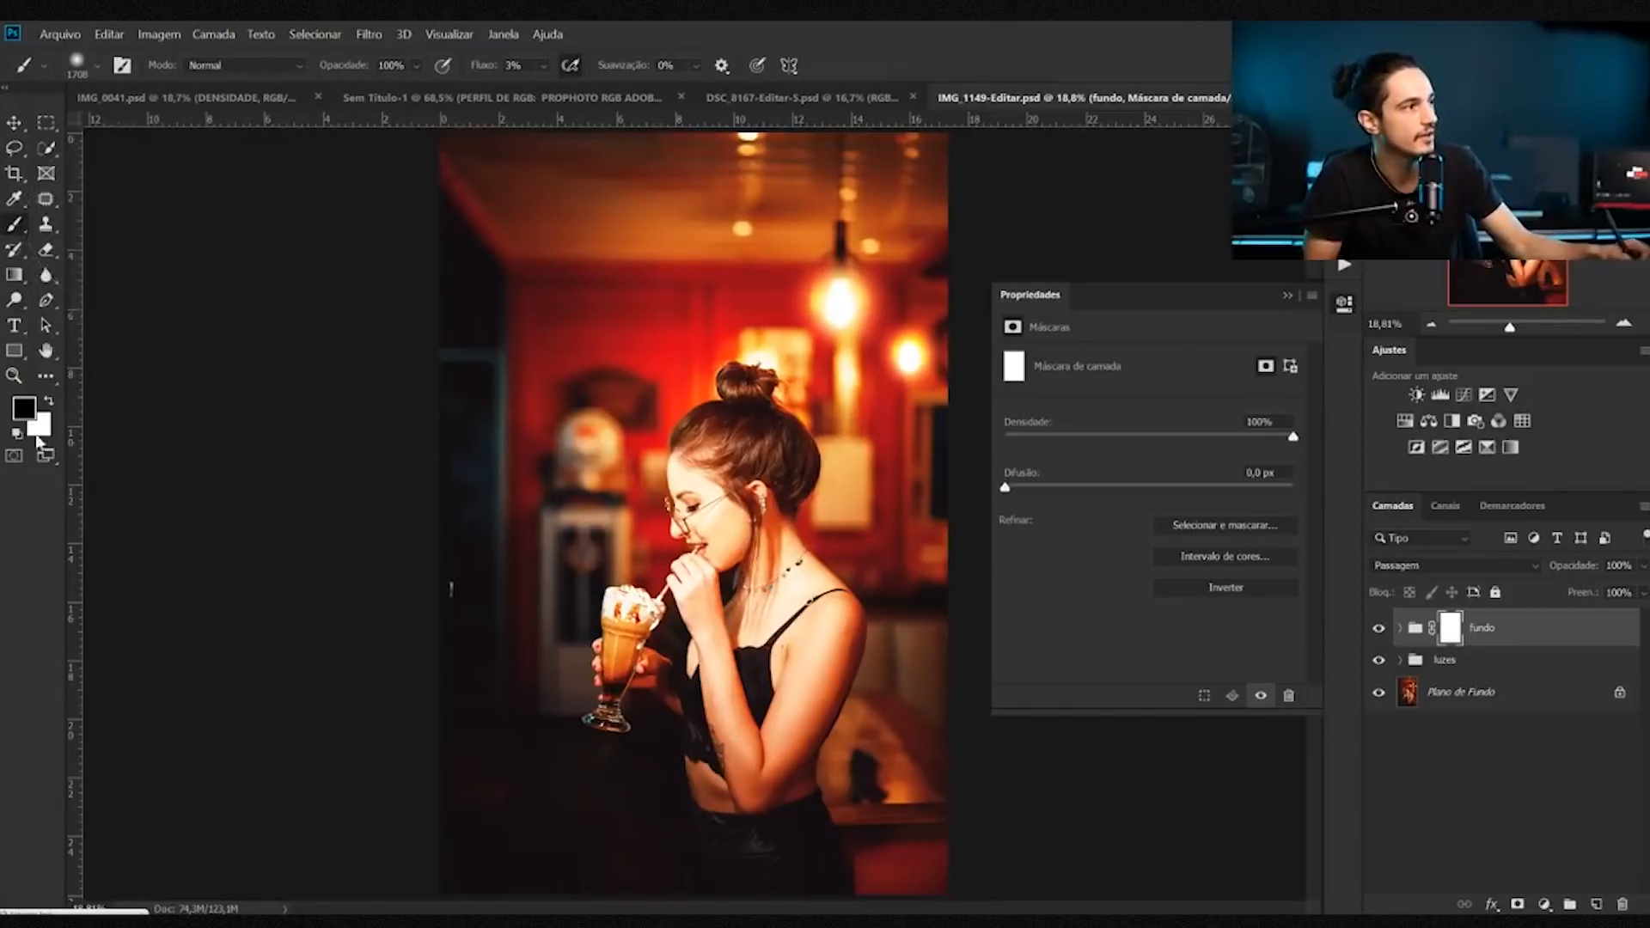
click(513, 65)
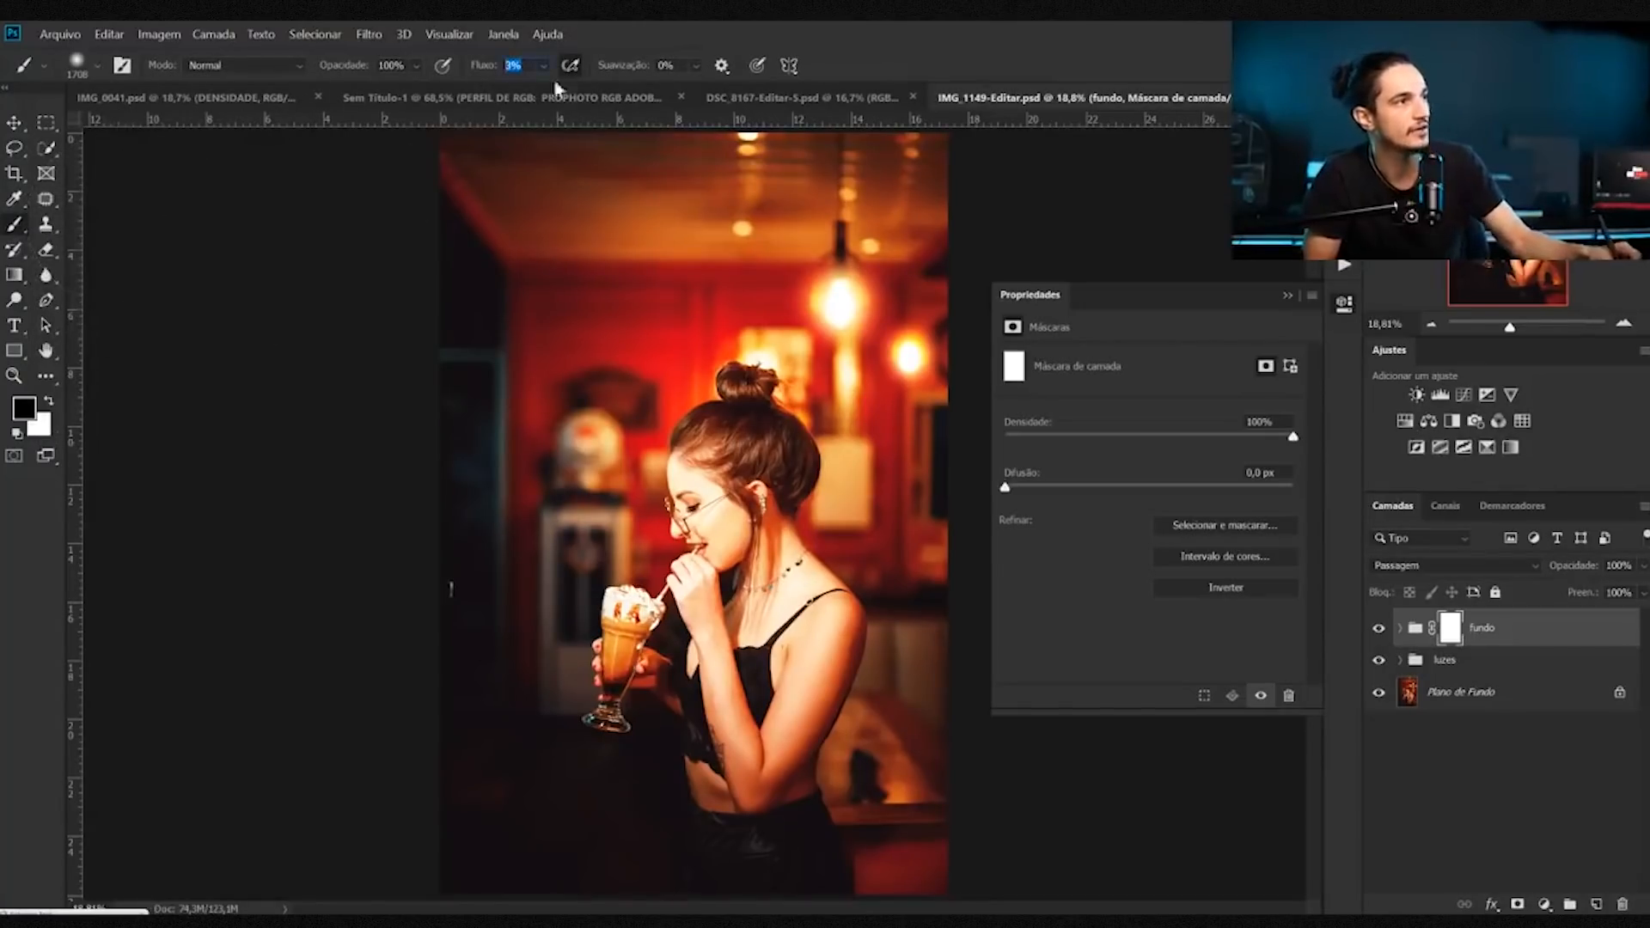
text(5)
key(Return)
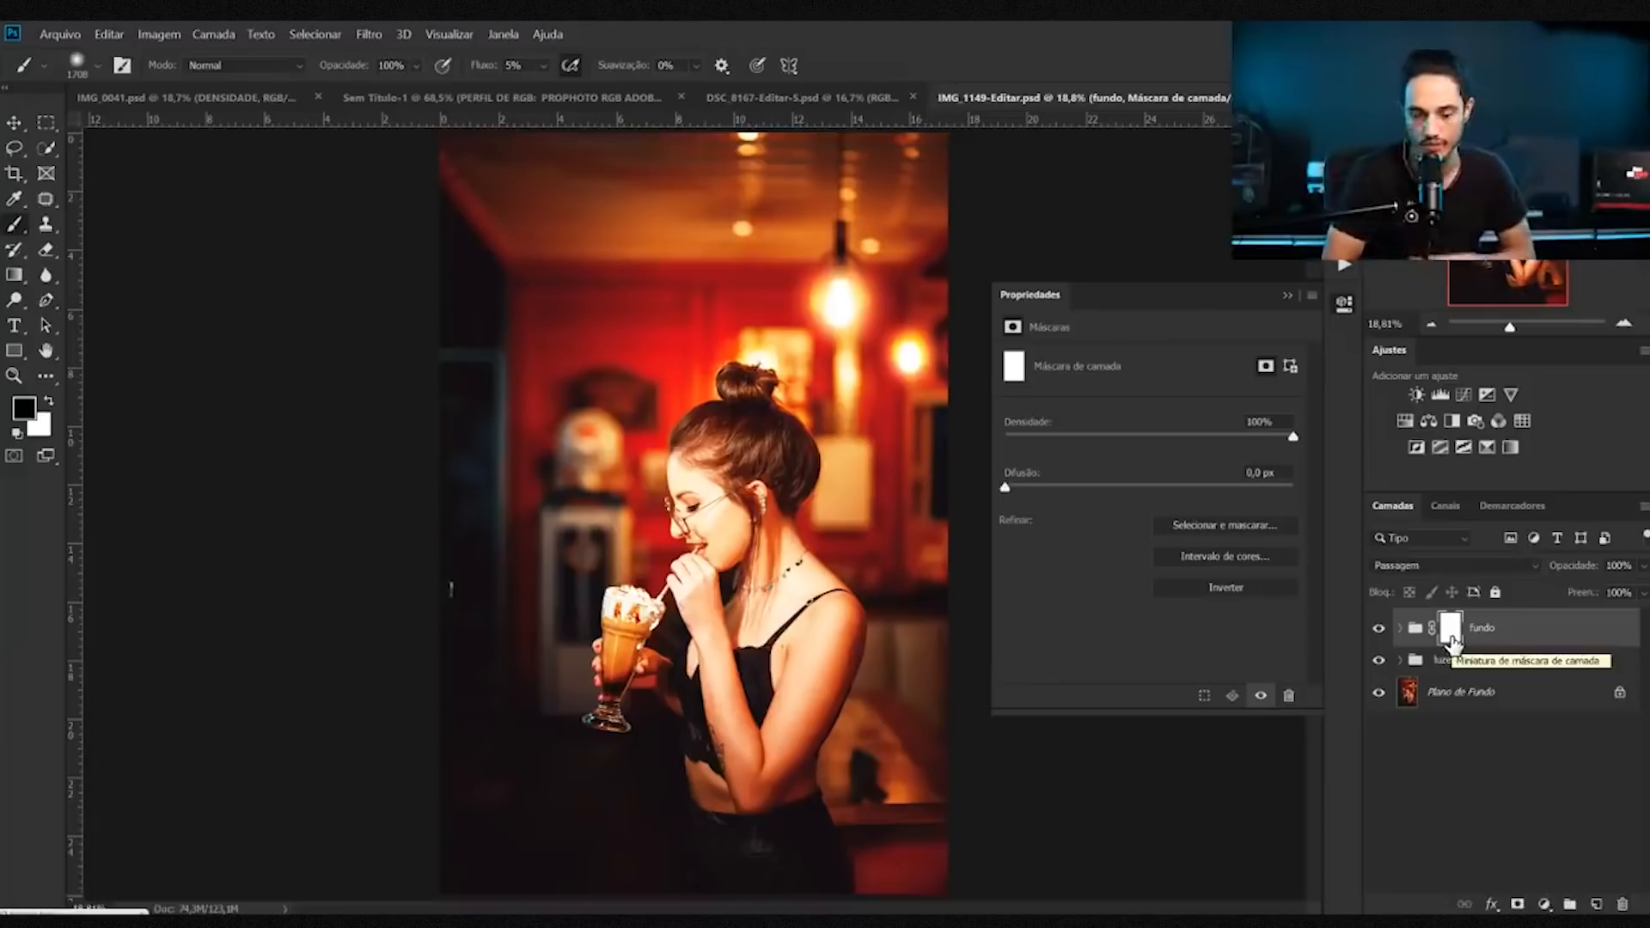
key(ctrl)
key(ctrl+i)
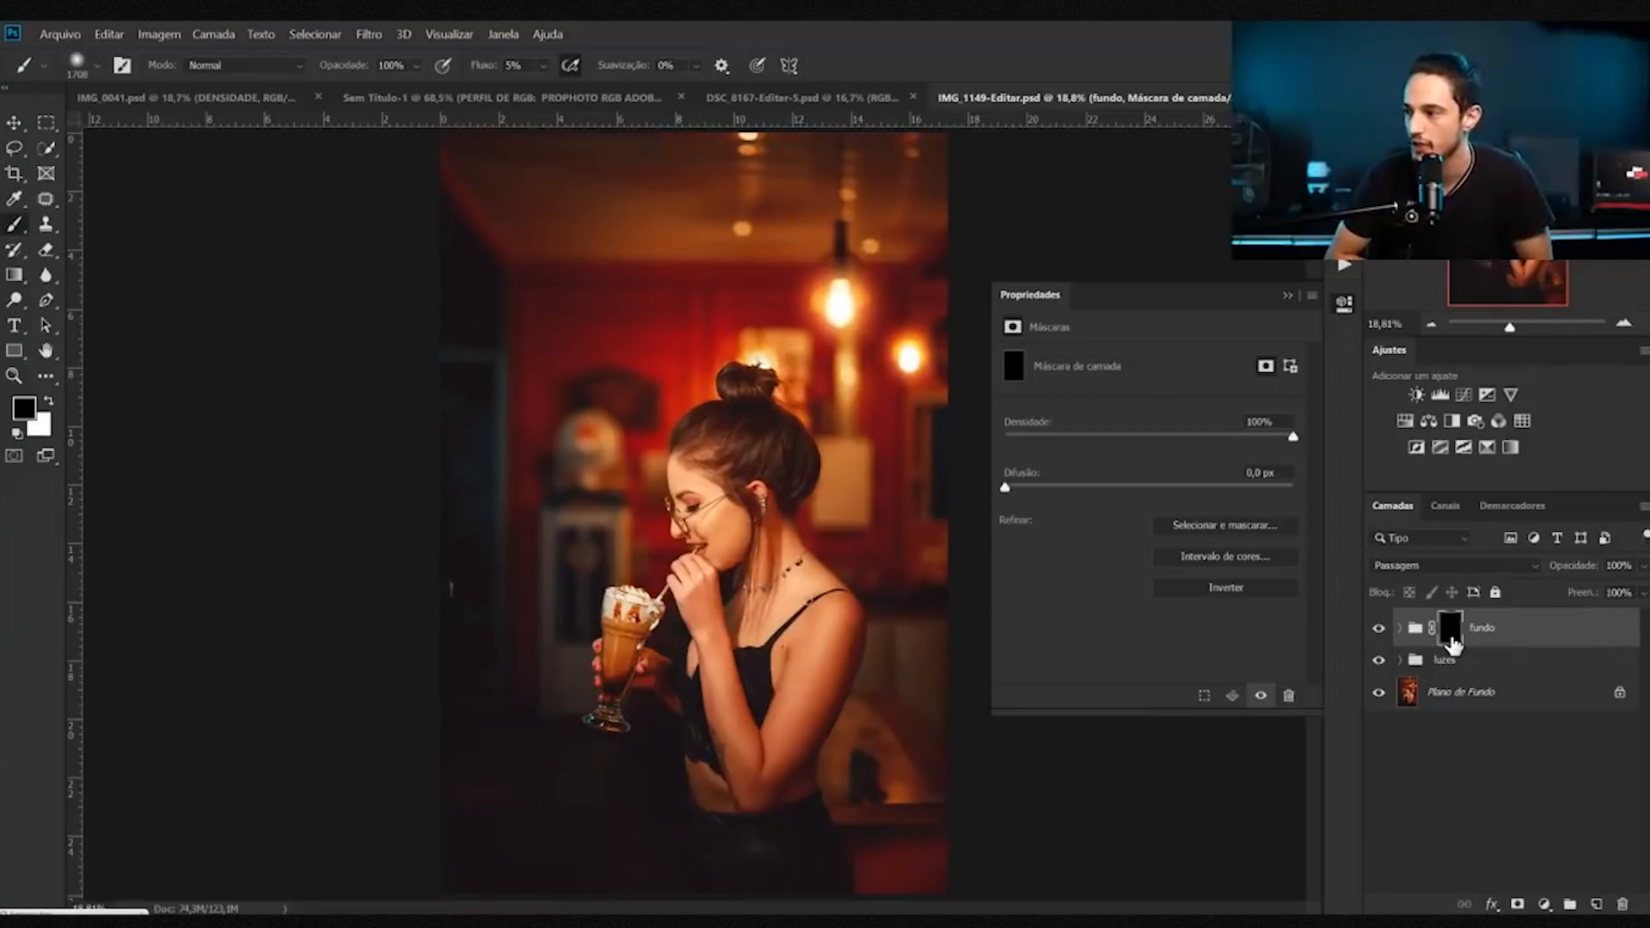
Paint with white on the fundo mask over the background around the woman, beside the bulbs and behind her head and drink
click(49, 401)
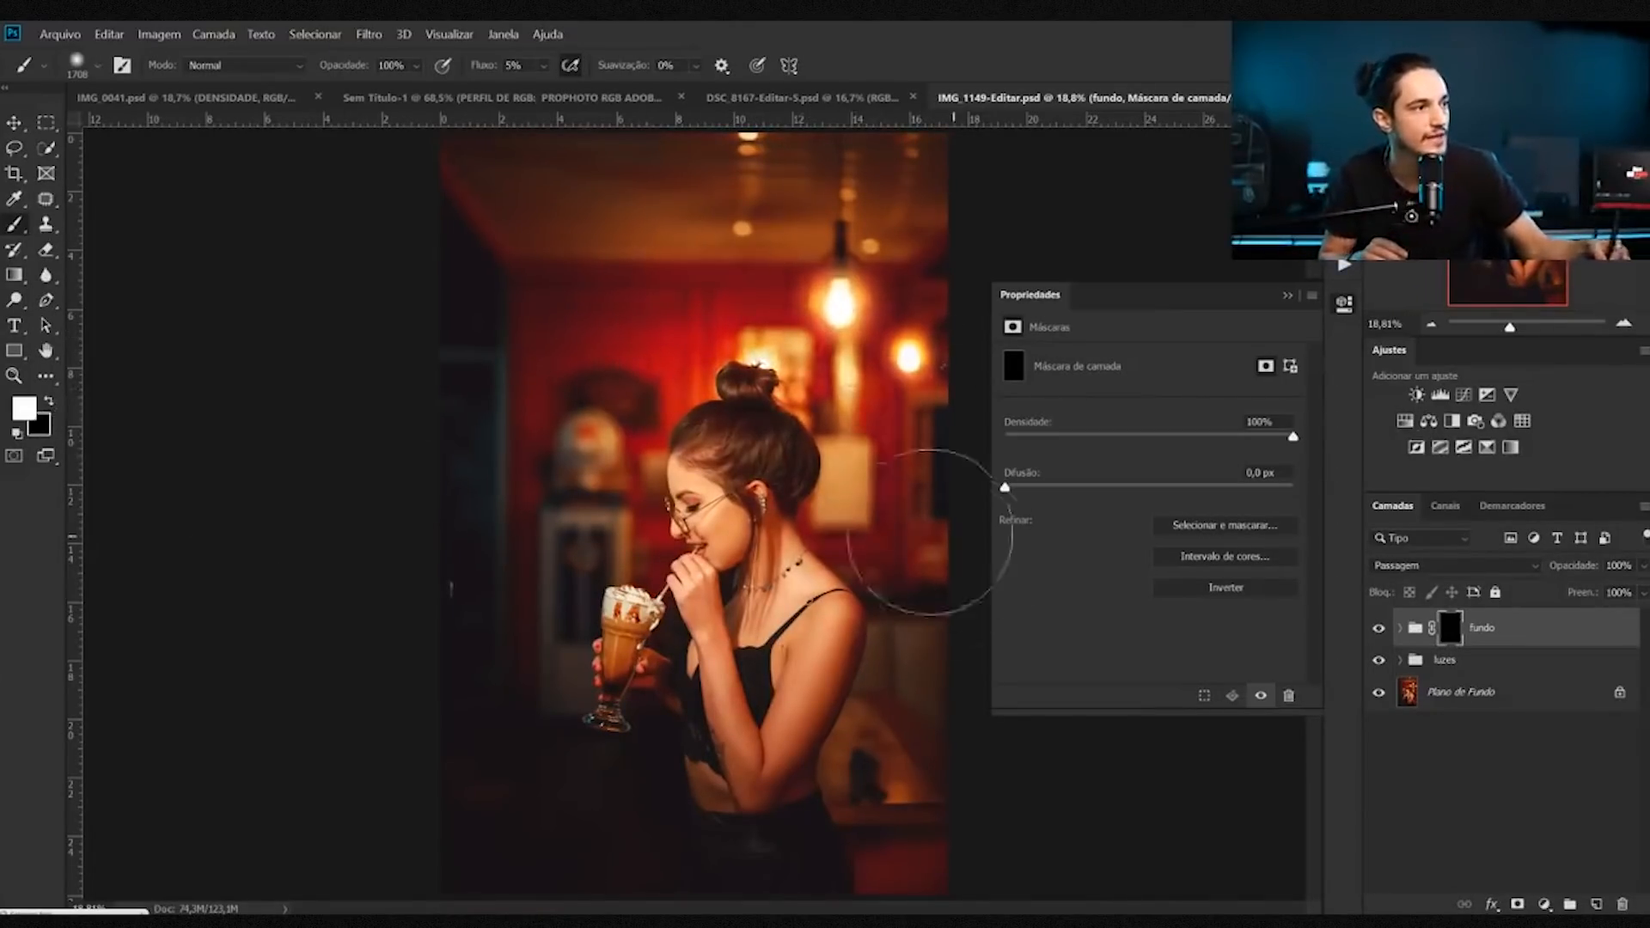
key(ctrl+z)
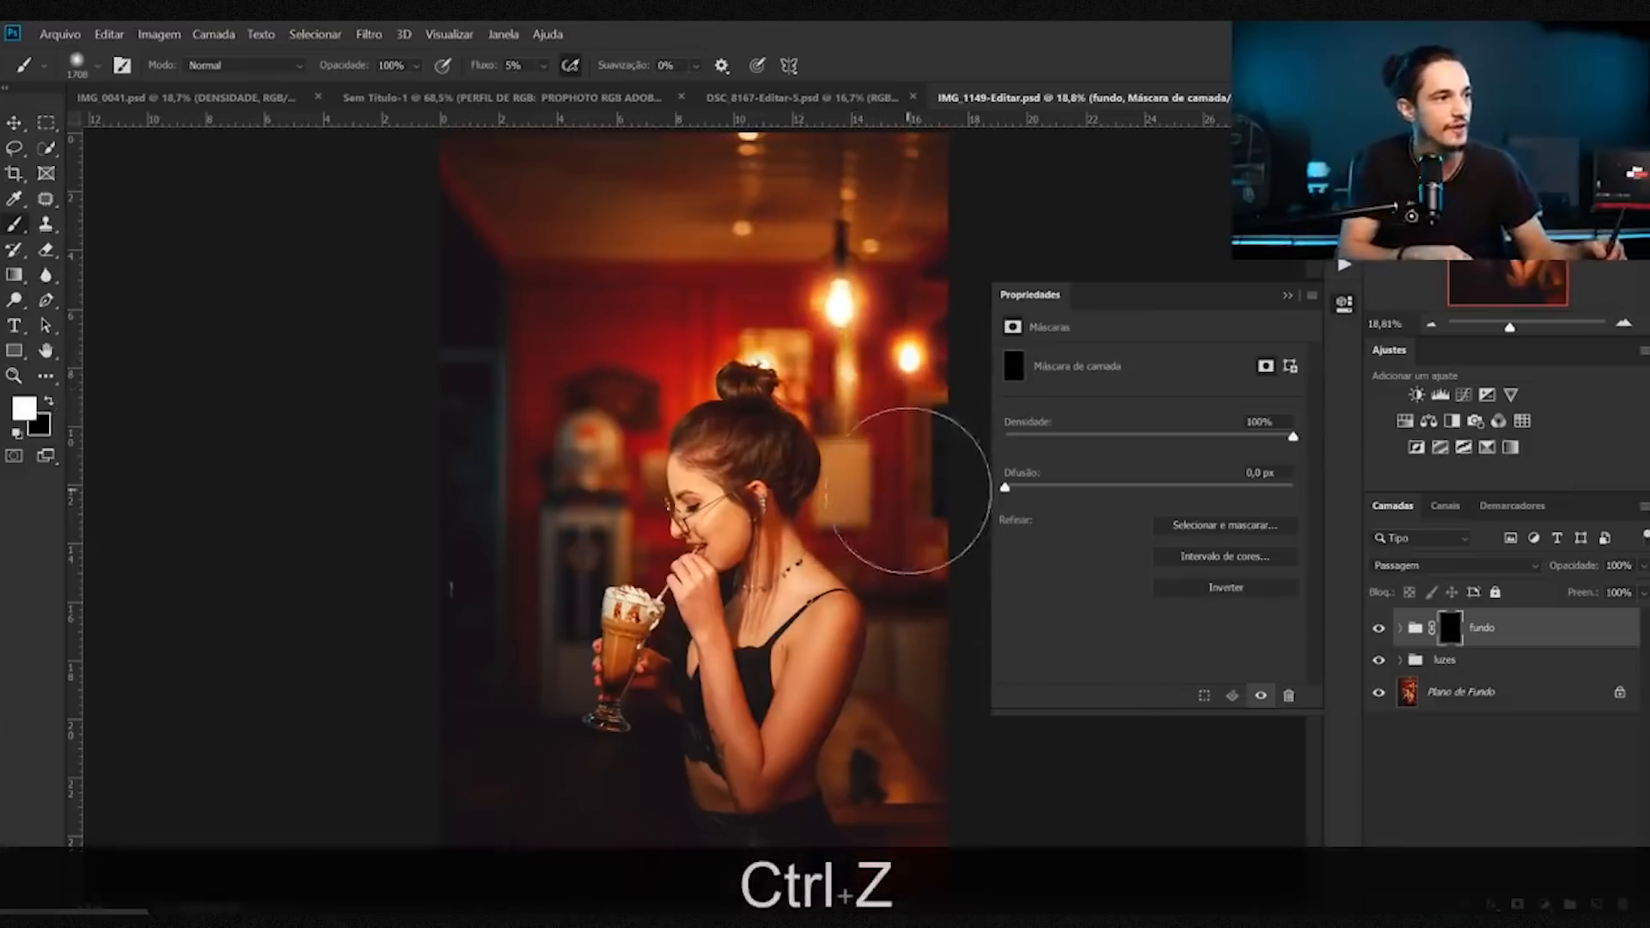
mouse_move(888, 406)
mouse_down()
mouse_move(812, 403)
mouse_move(831, 441)
mouse_move(857, 304)
mouse_move(844, 354)
mouse_up()
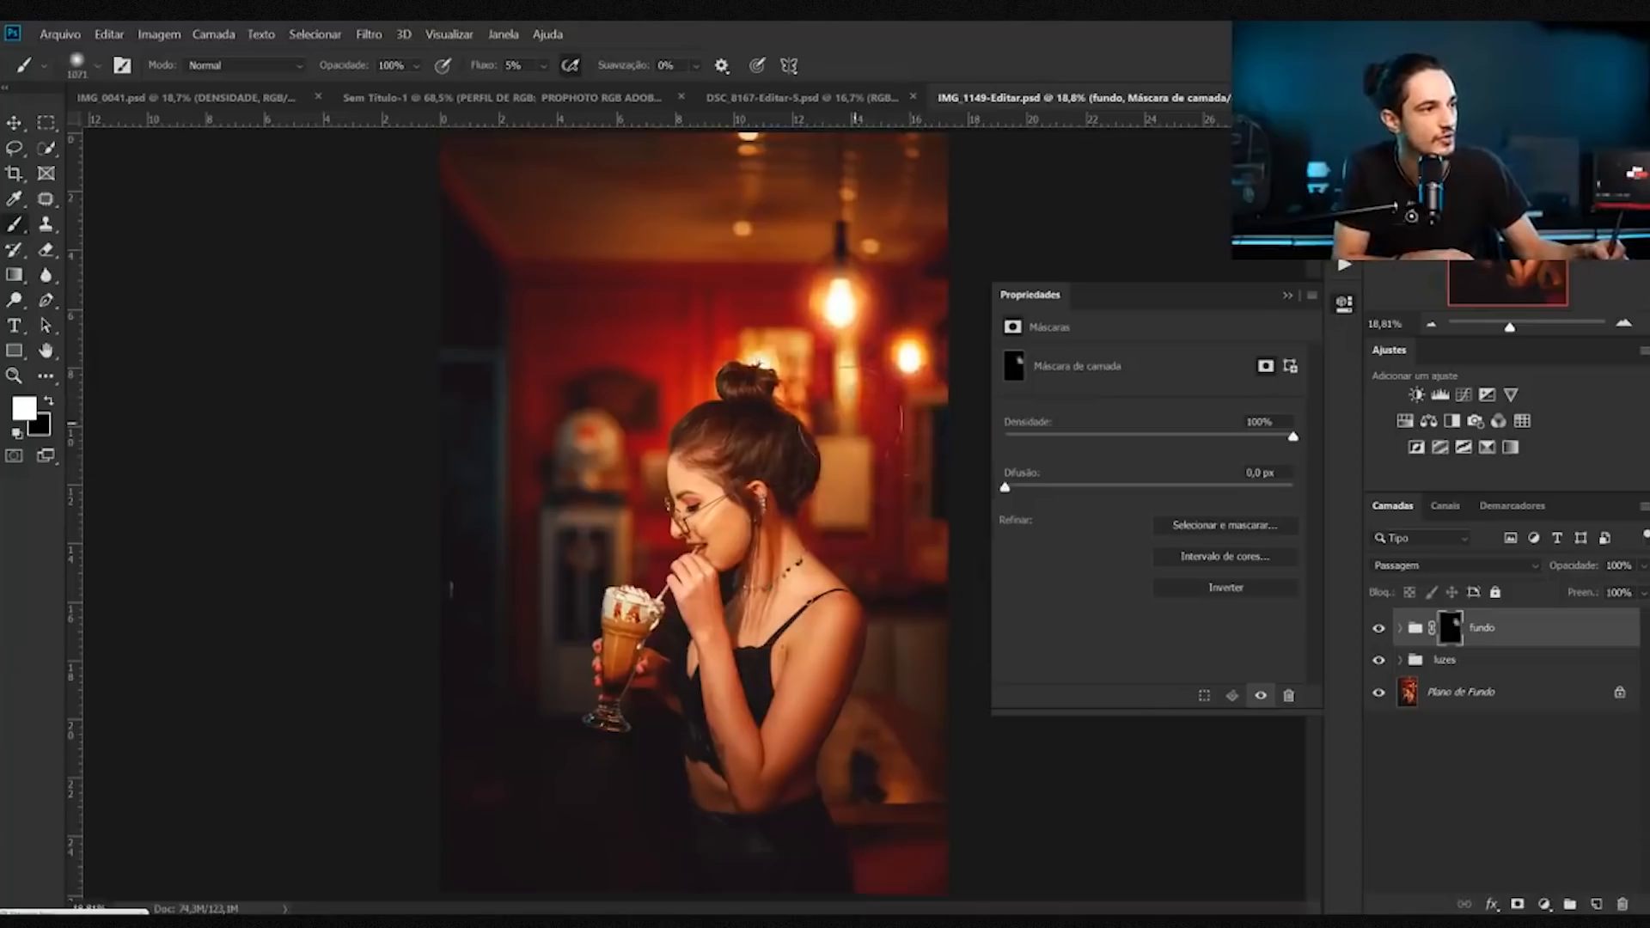
mouse_move(852, 421)
mouse_down()
mouse_move(855, 524)
mouse_move(836, 510)
mouse_move(909, 533)
mouse_move(879, 553)
mouse_up()
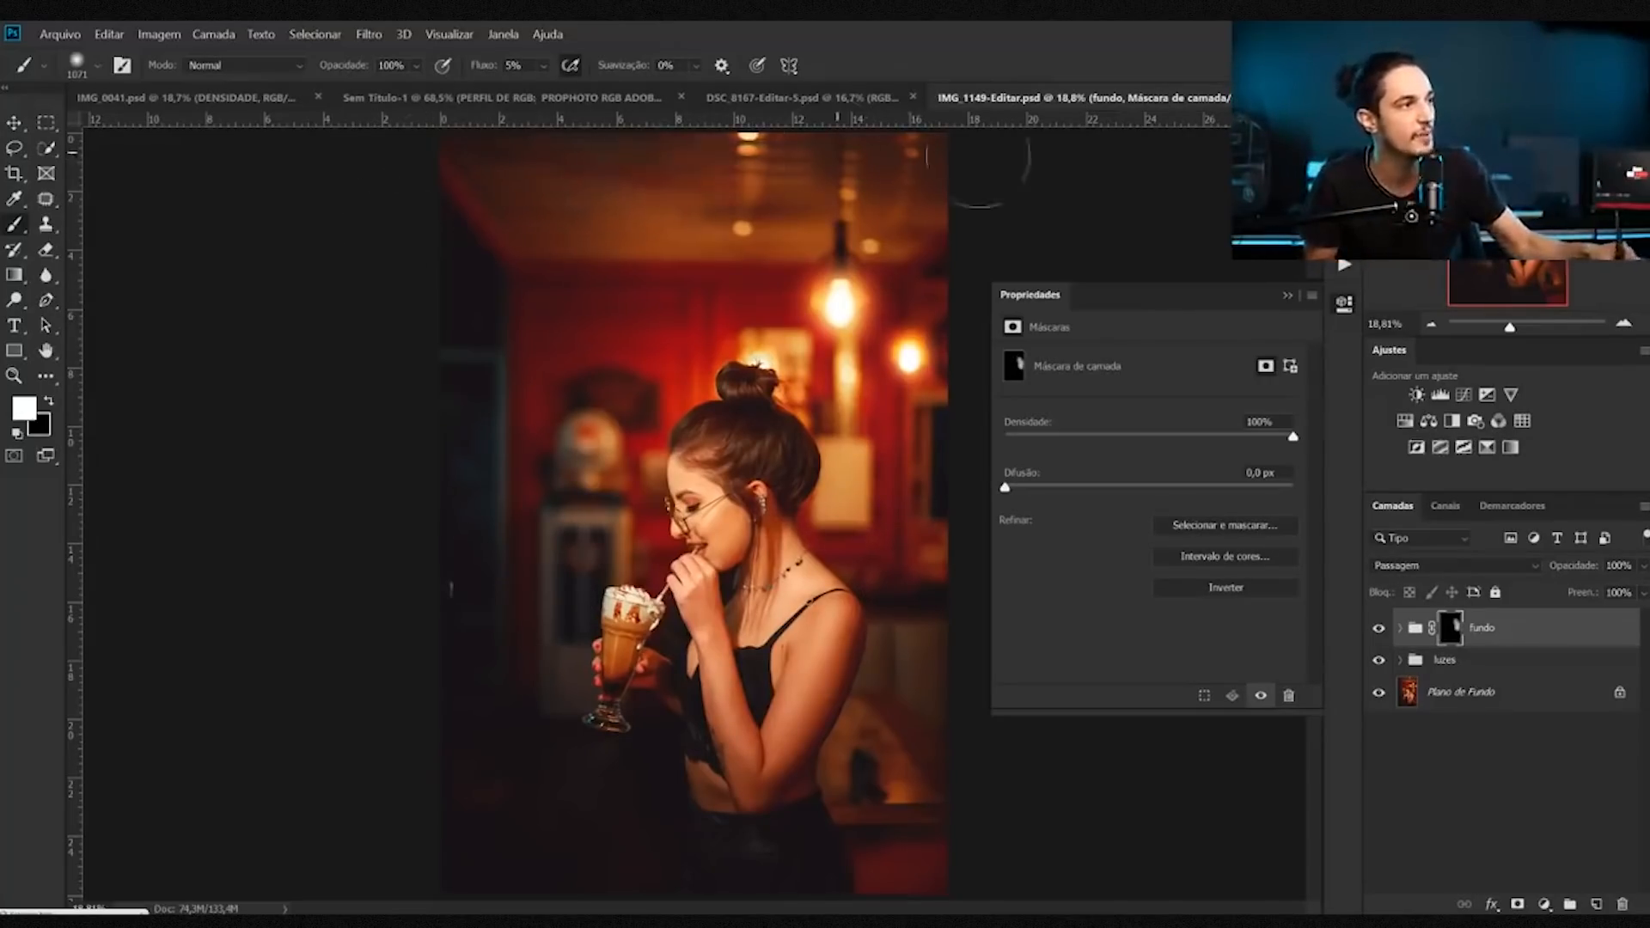
key(ctrl+z)
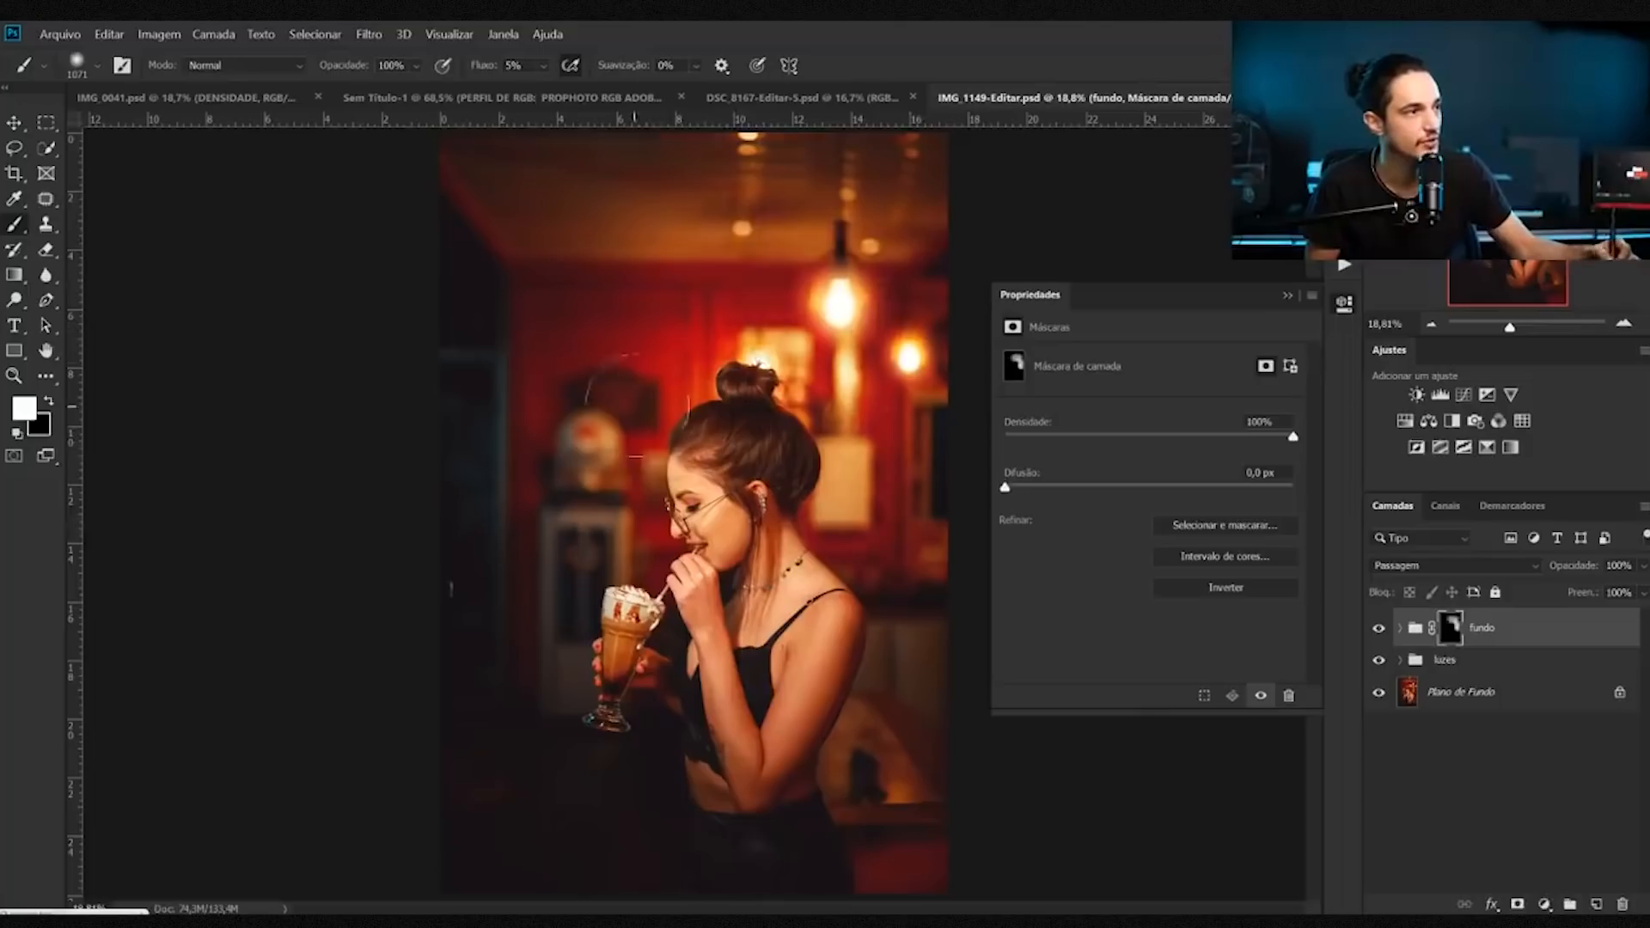
mouse_move(592, 492)
mouse_down()
mouse_move(651, 353)
mouse_move(573, 593)
mouse_up()
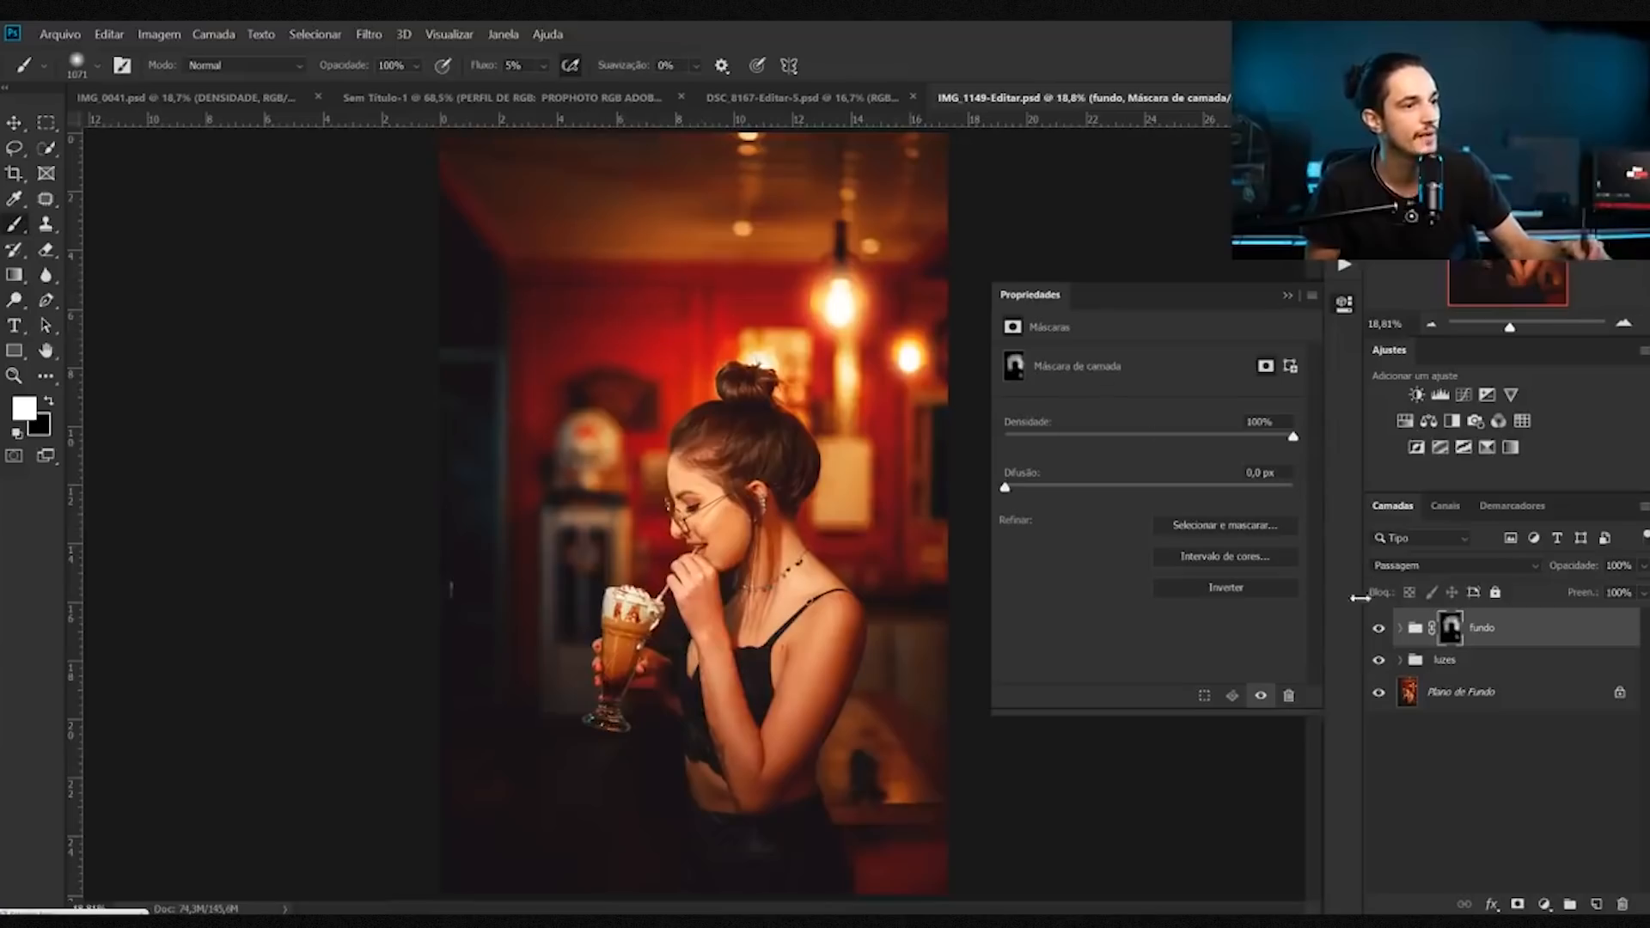
Compare the café photo with the fundo group hidden and shown
click(1378, 628)
click(1379, 628)
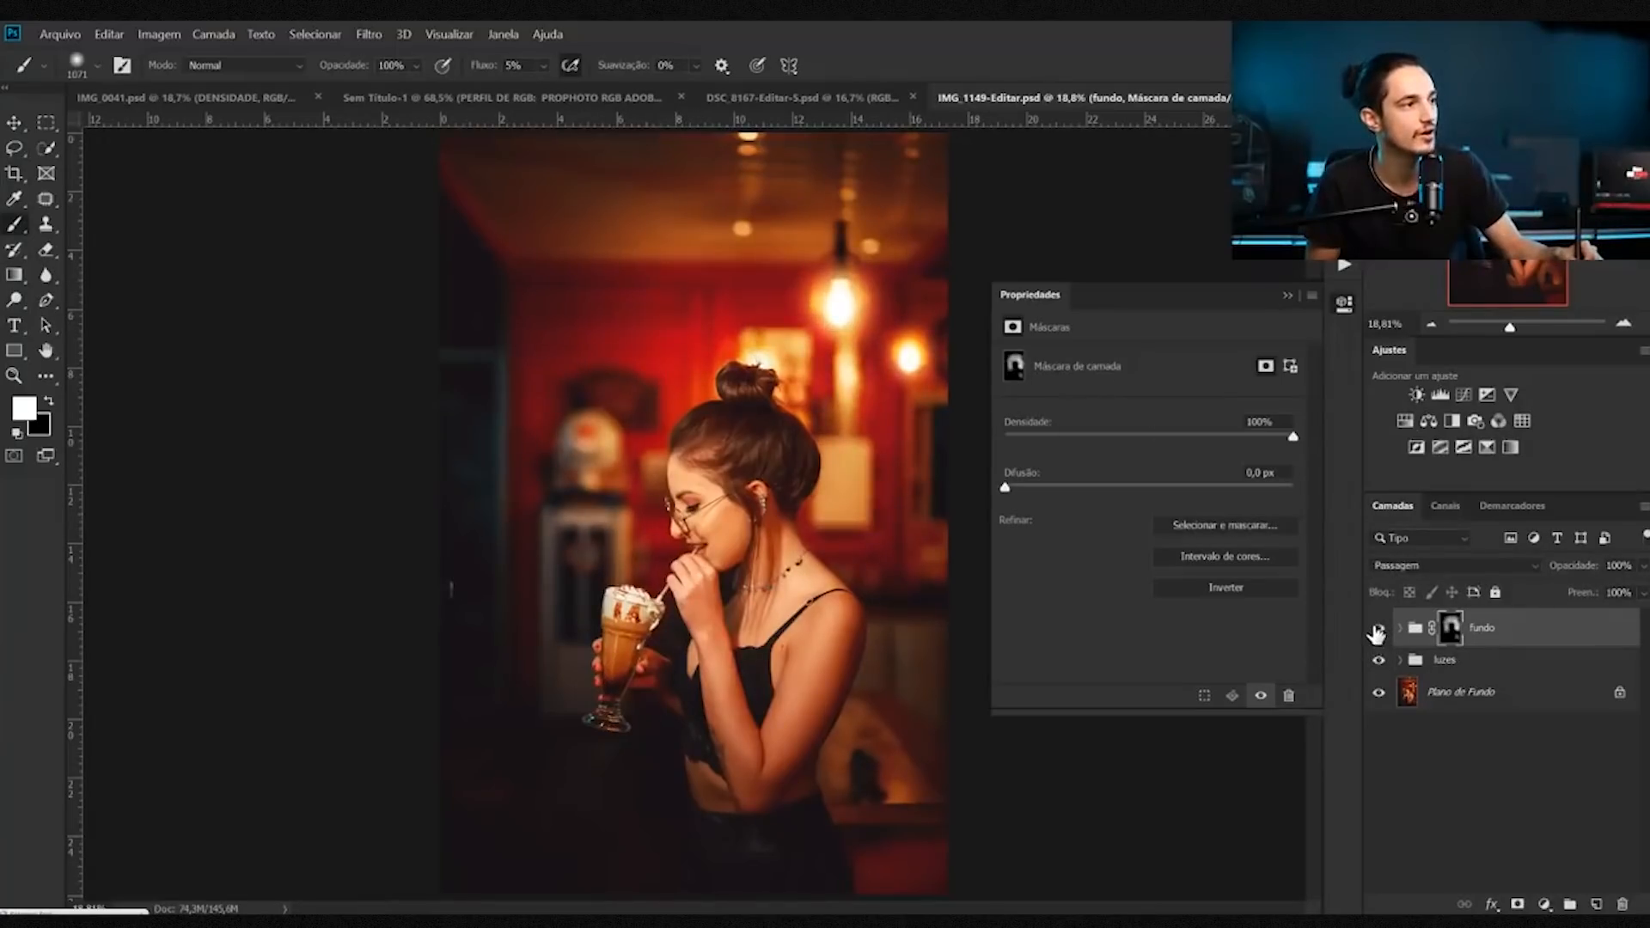
click(1377, 630)
click(1377, 630)
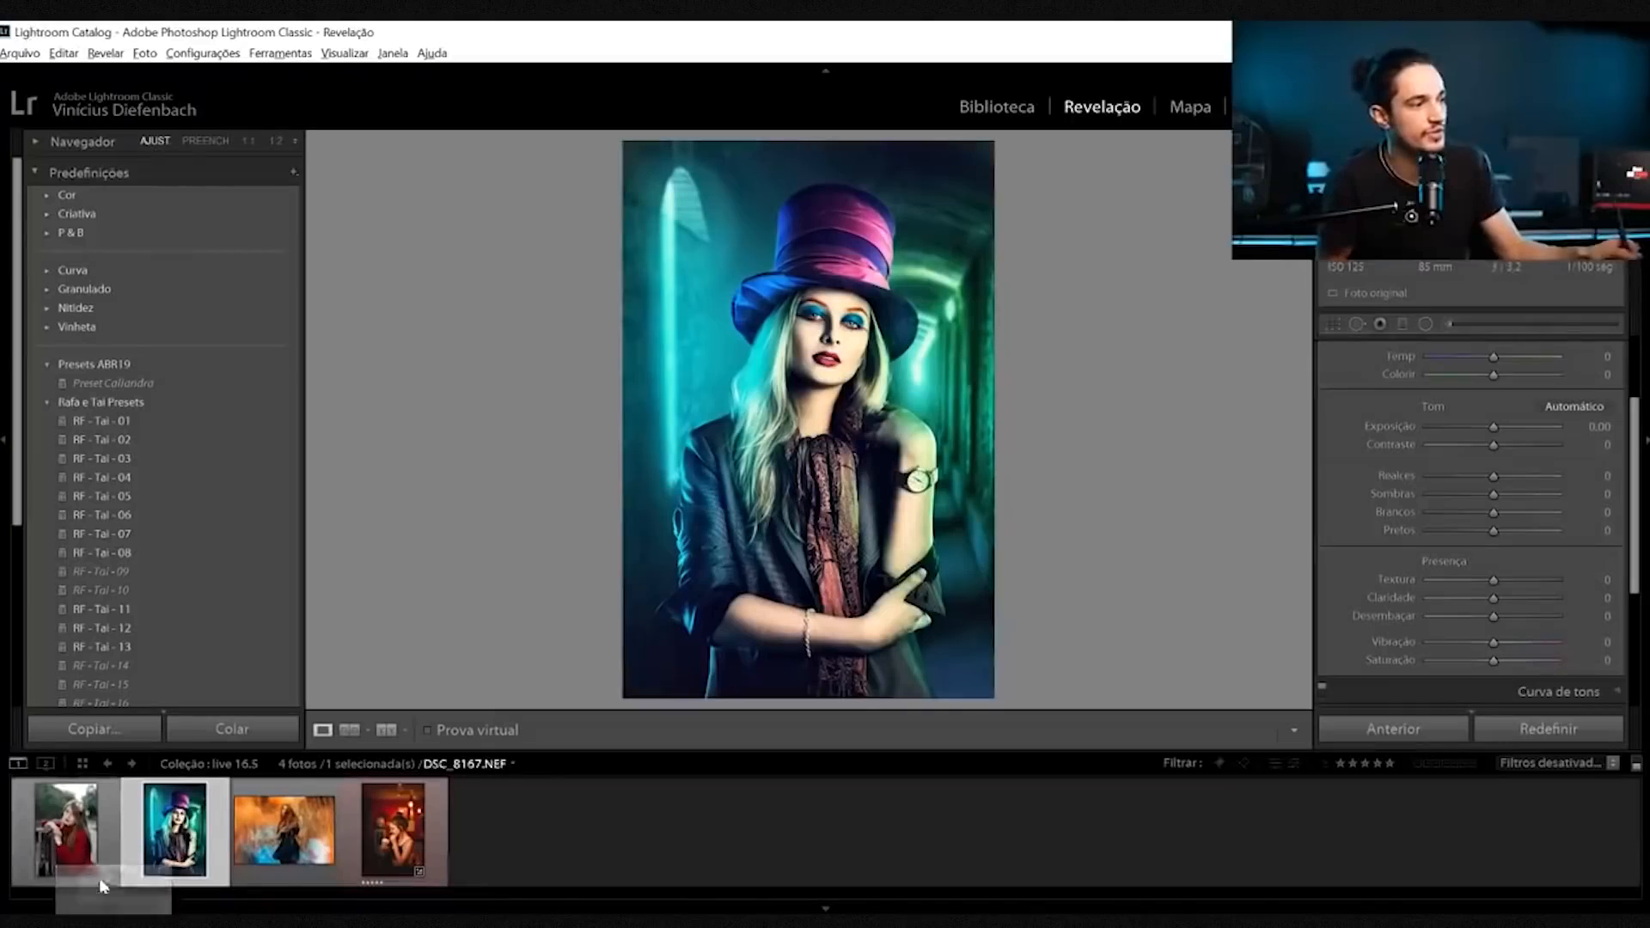
Switch to Lightroom Classic and darken the red-coat portrait with graduated filters from its lower-left, right and upper-left edges, the first two at -0.42 exposure
click(96, 870)
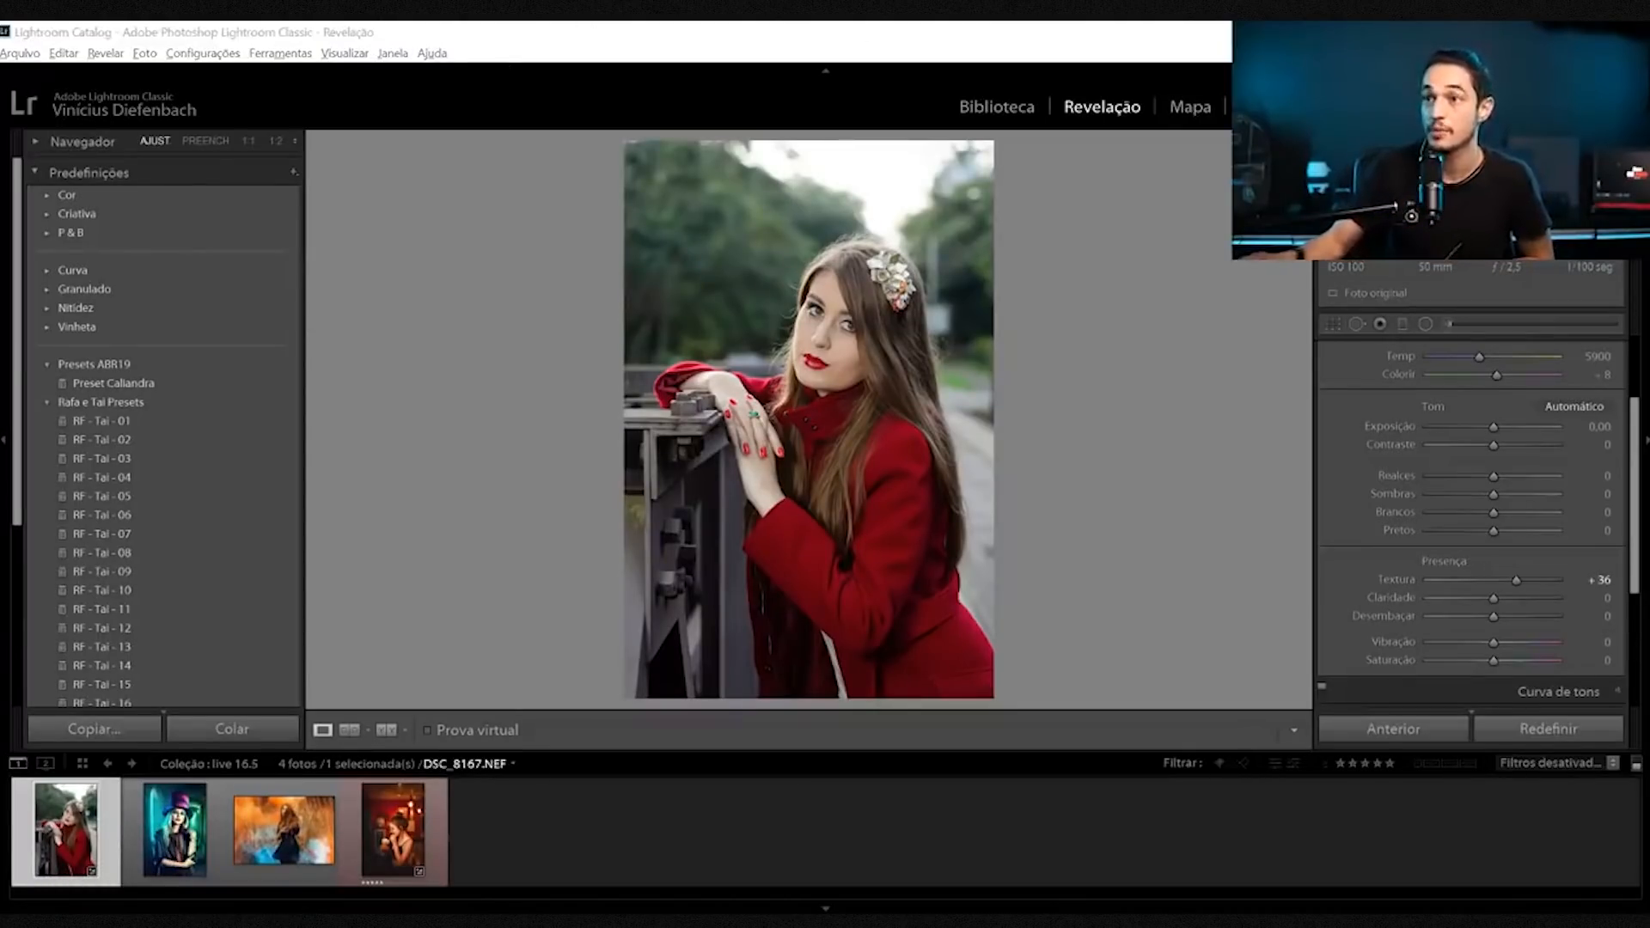
click(1119, 625)
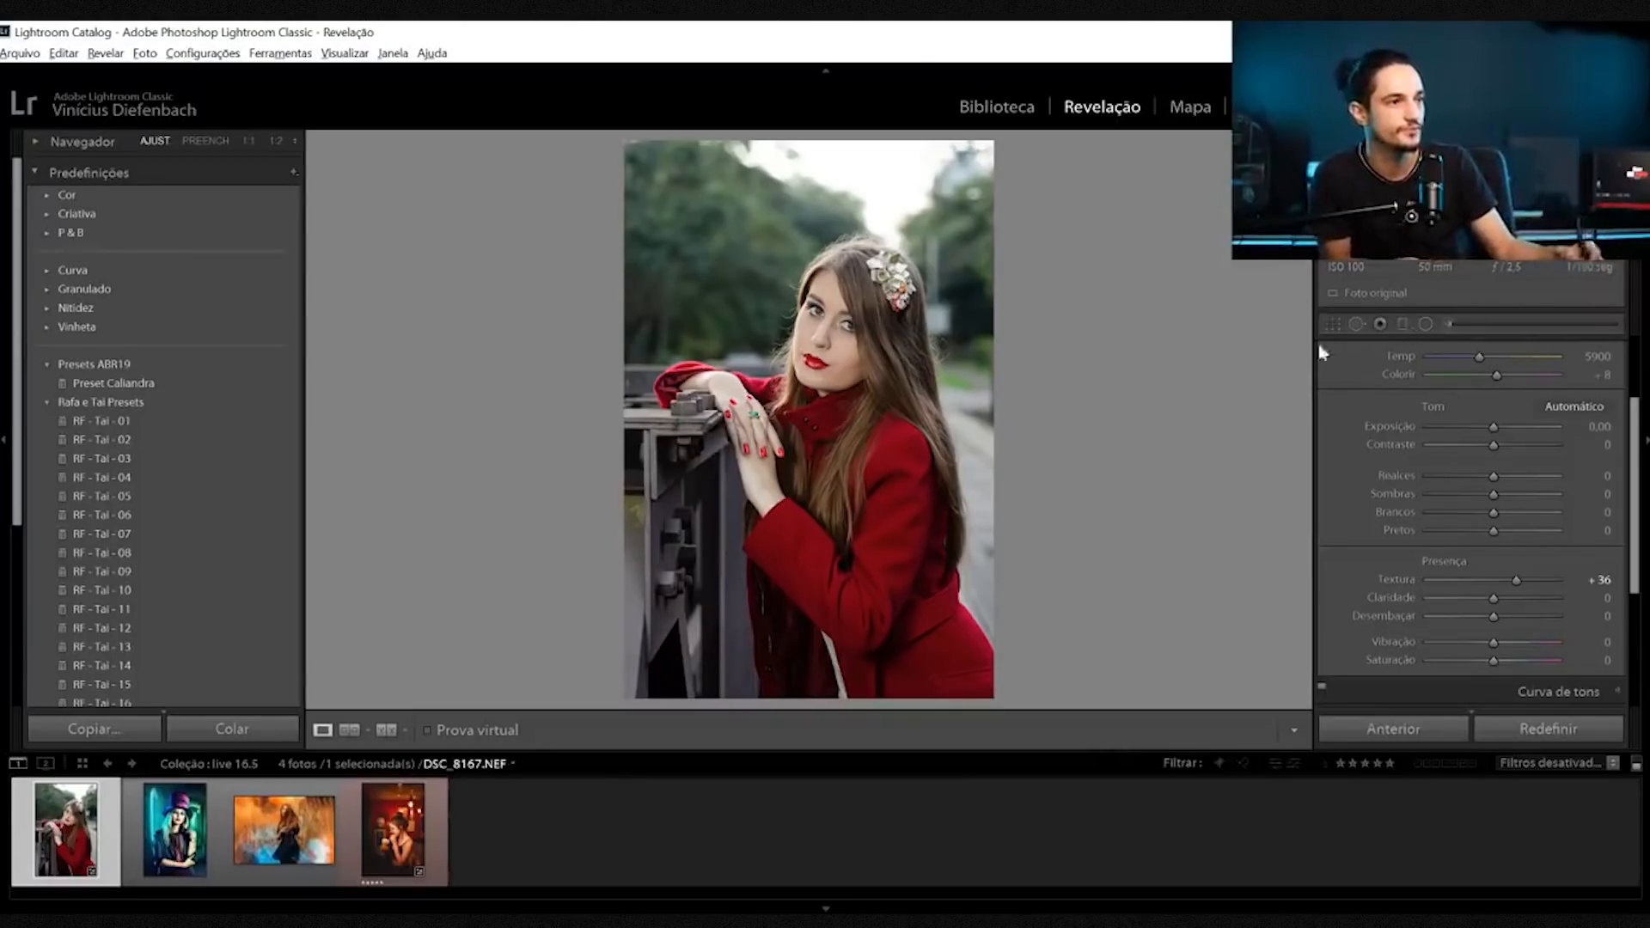
click(1404, 325)
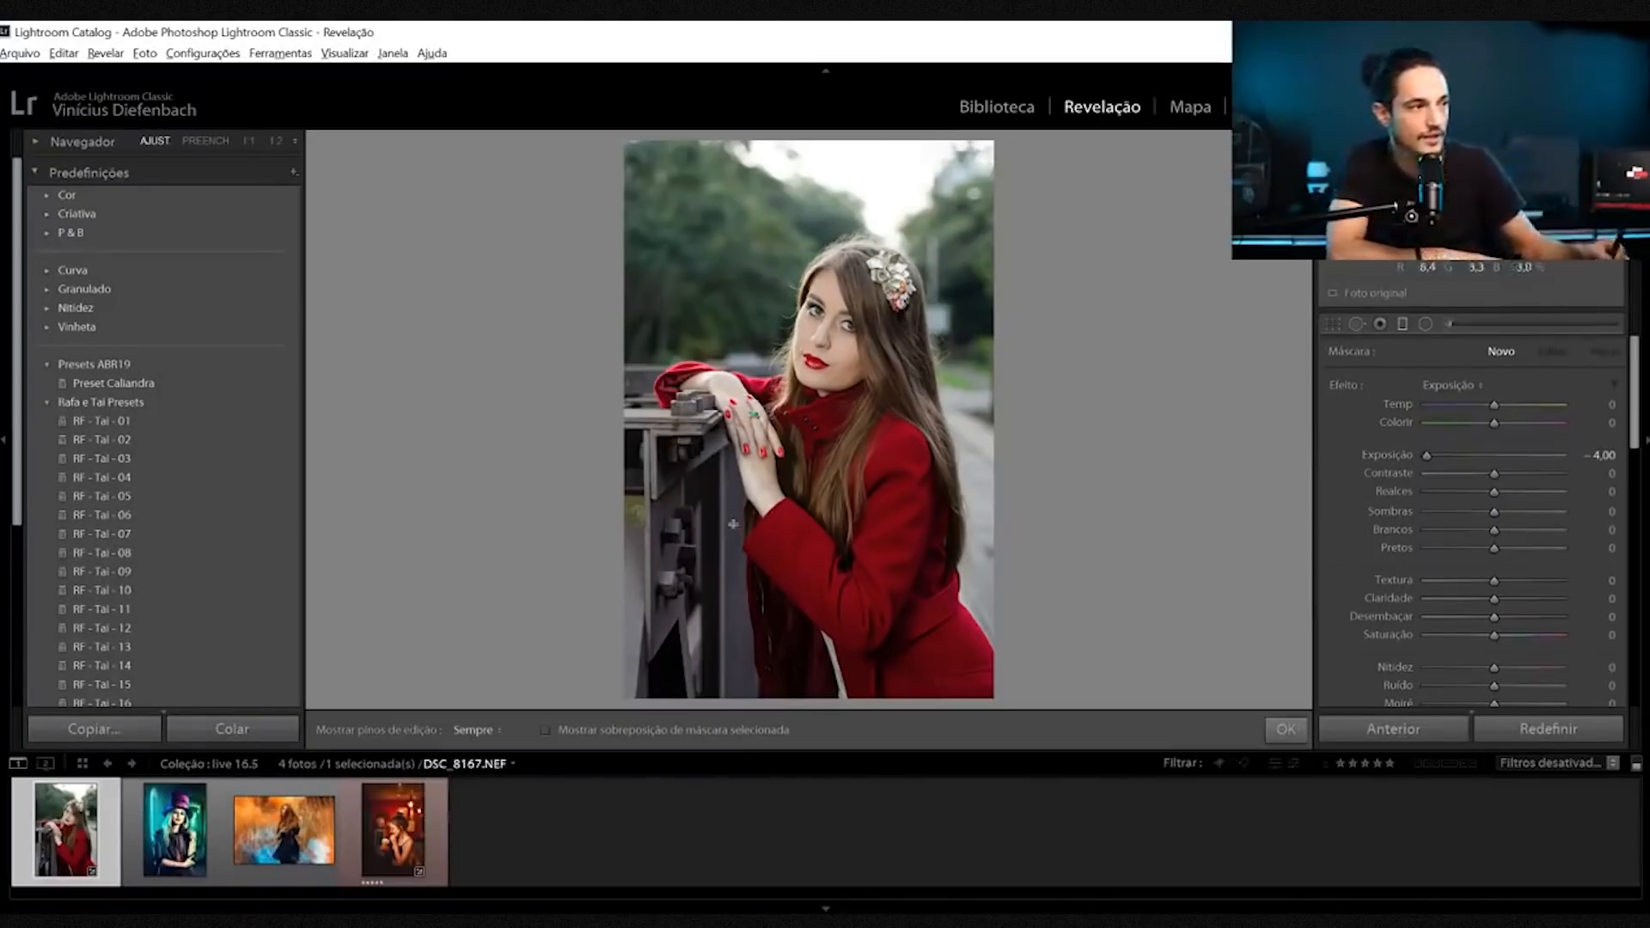
drag(581, 583, 875, 400)
drag(1428, 458, 1479, 452)
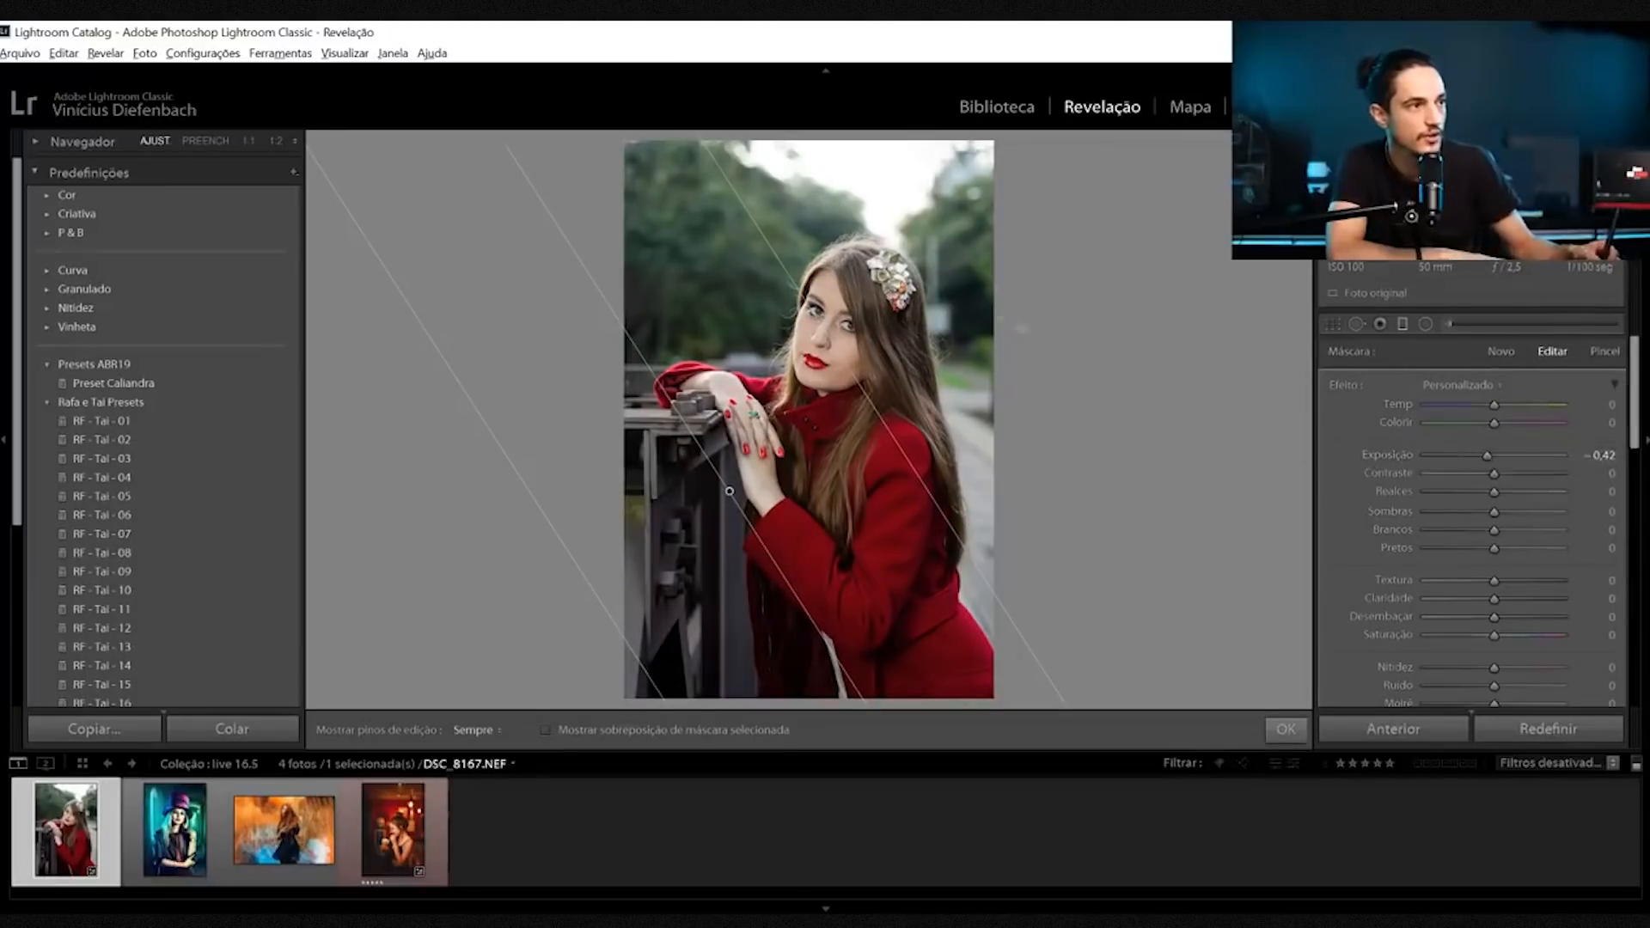
drag(1015, 384, 888, 401)
drag(1433, 457, 1481, 457)
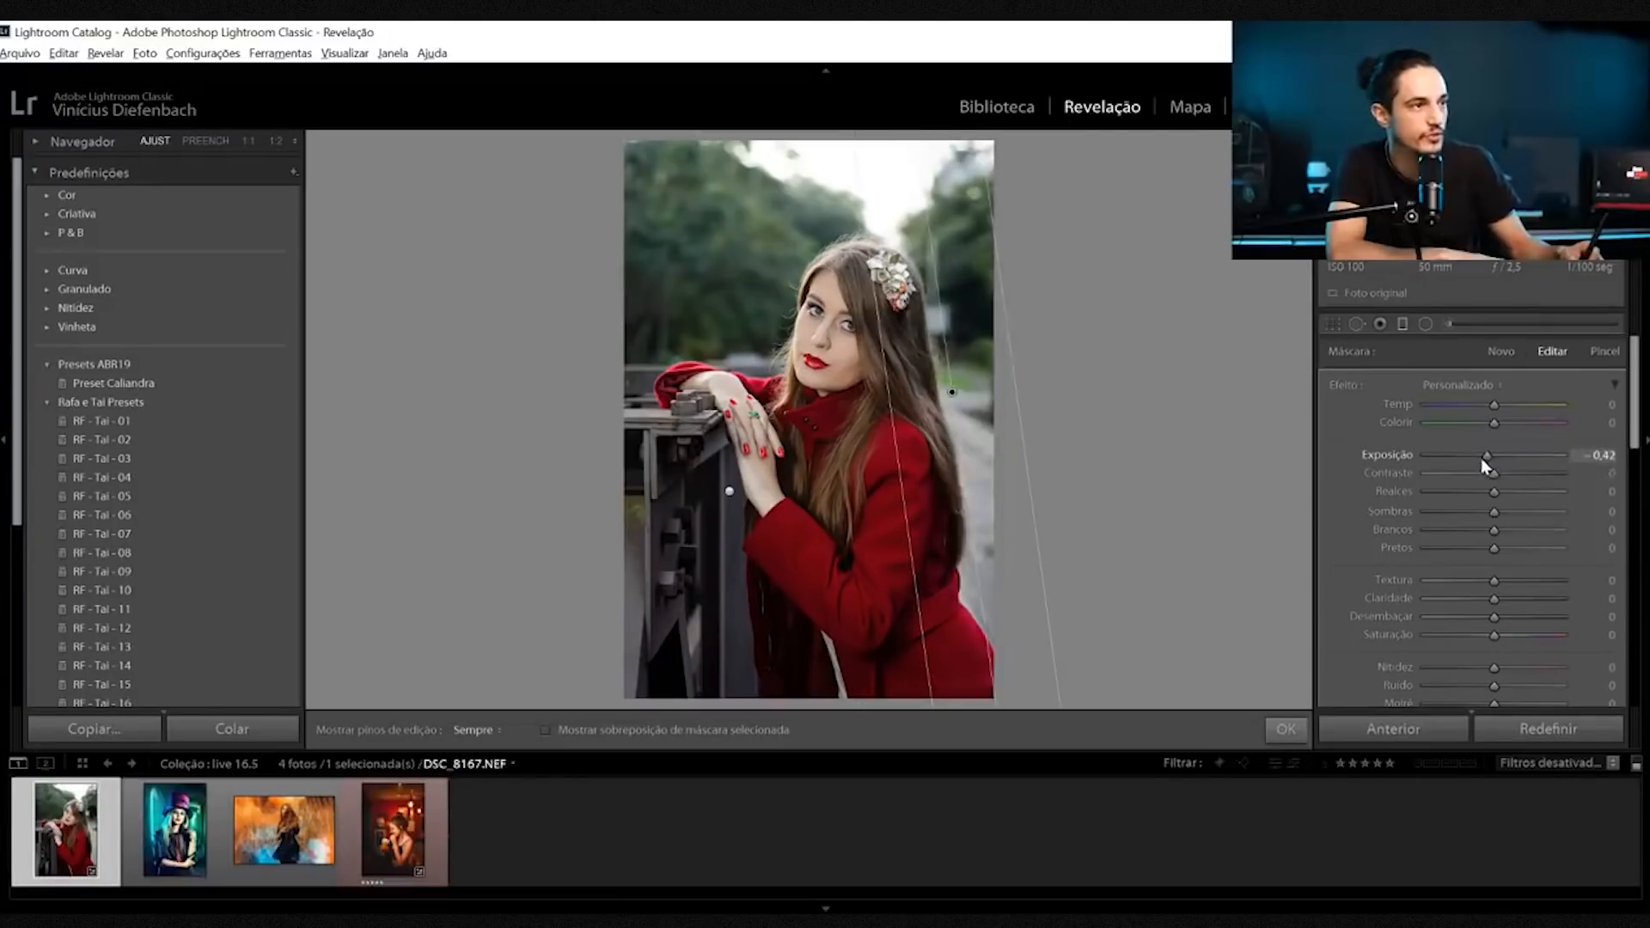
mouse_move(526, 194)
mouse_down()
mouse_move(749, 242)
mouse_move(755, 259)
mouse_up()
click(1285, 729)
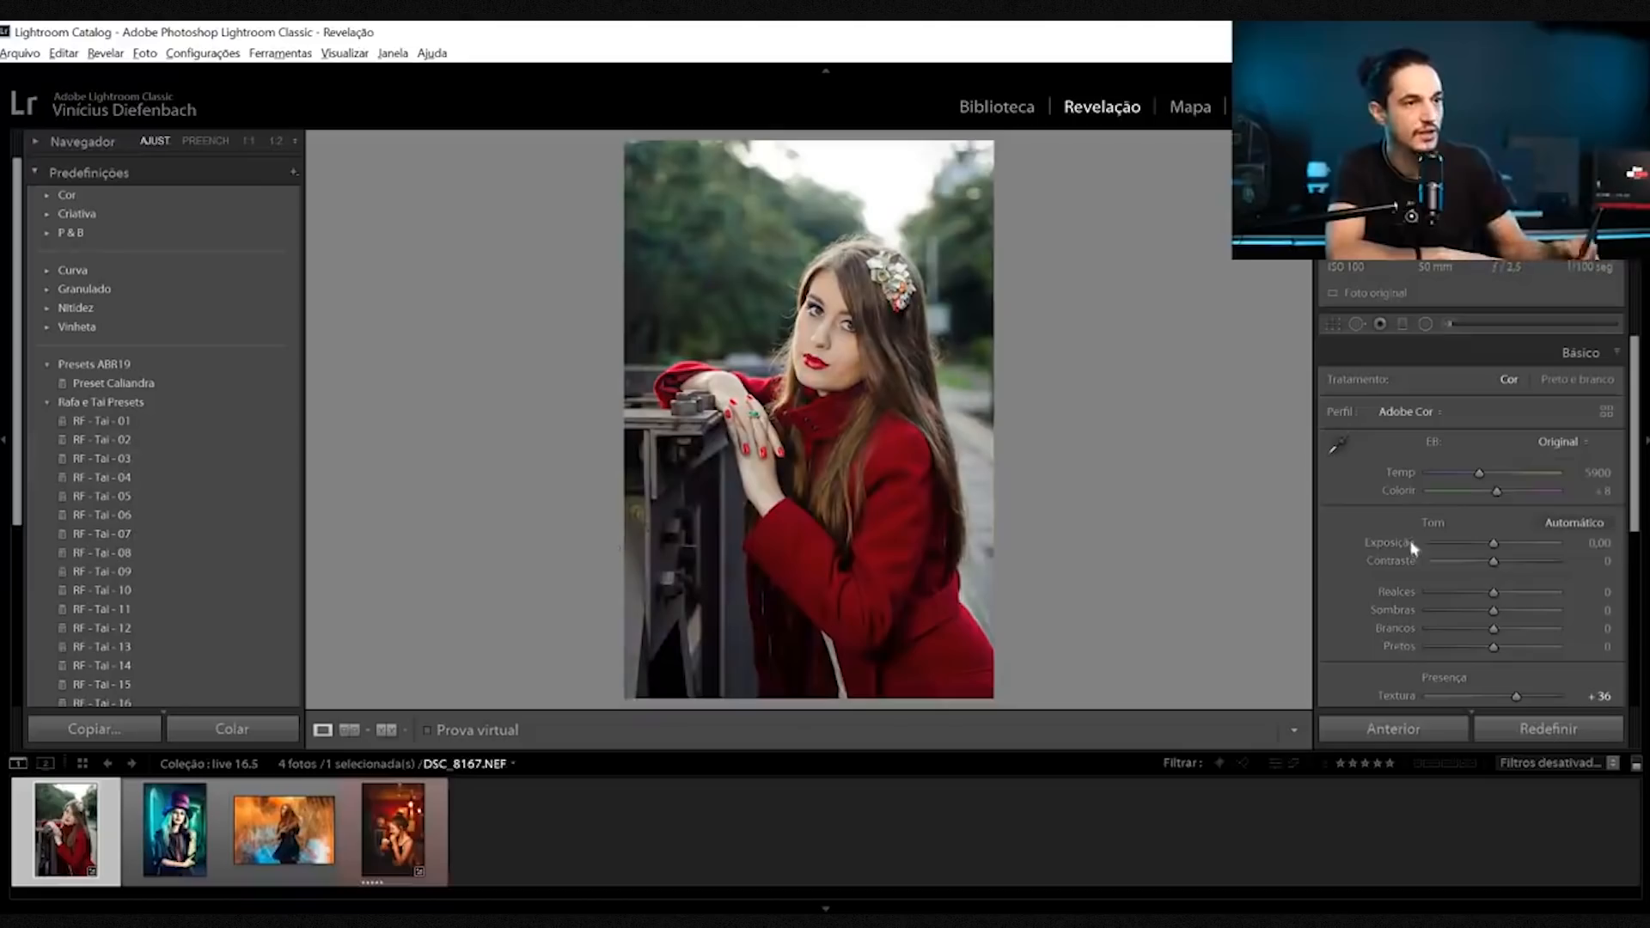
Calibrate the portrait's colours: shadows tint -33, green primary hue -25 and saturation +29, blue primary hue -46 and saturation +49
click(1578, 359)
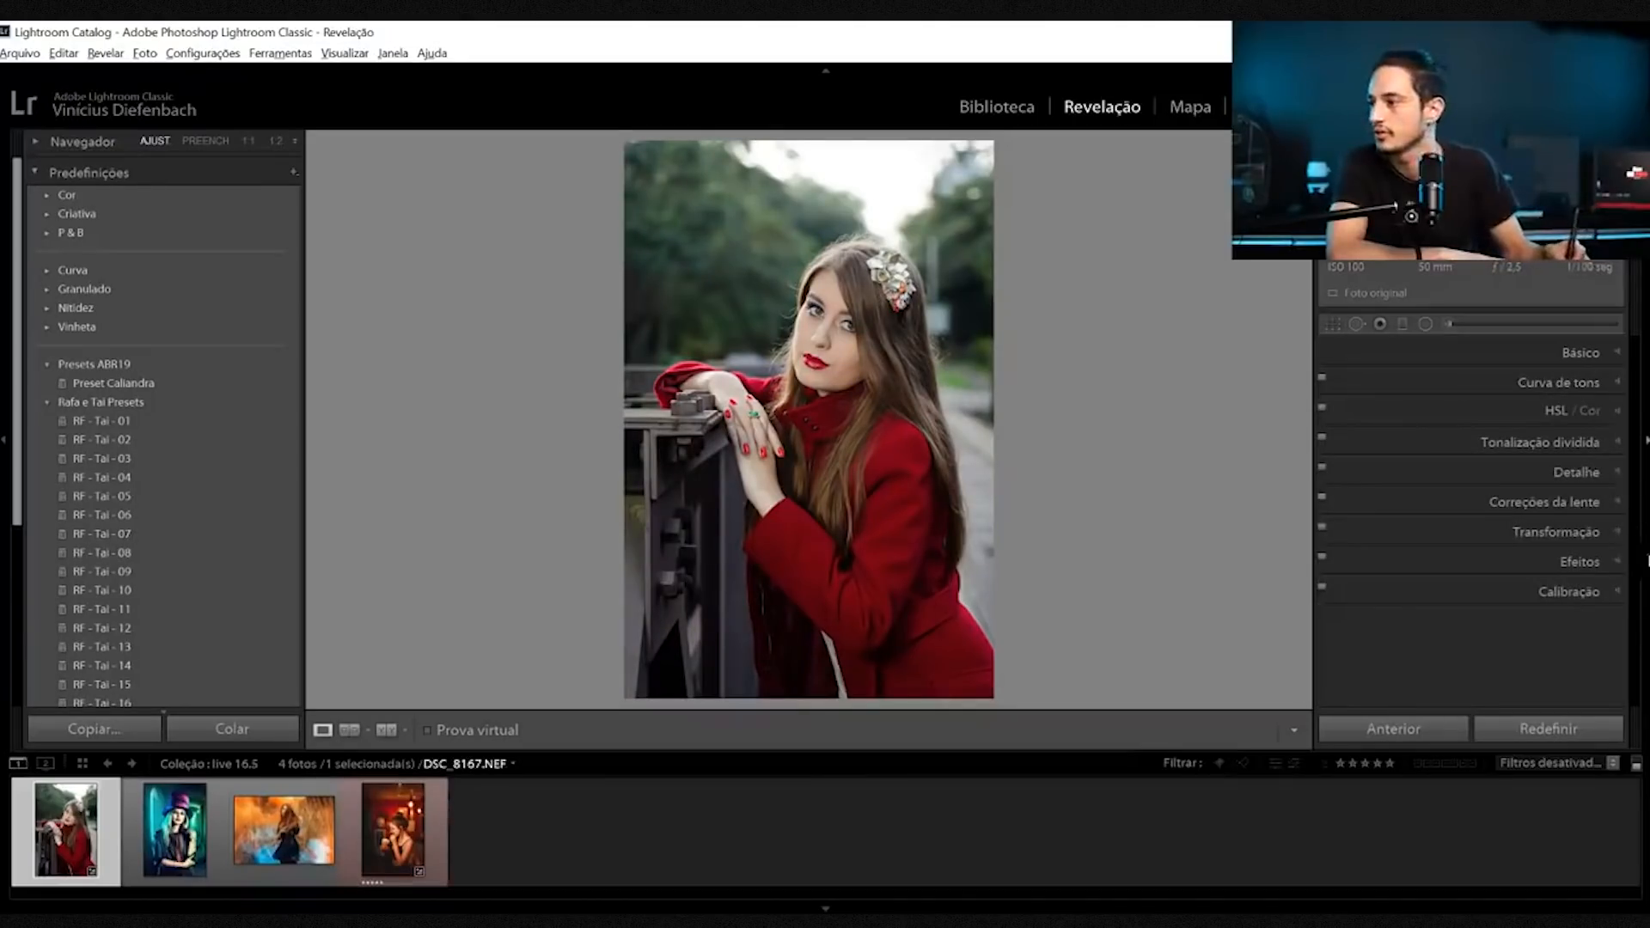
click(1580, 592)
drag(1634, 571, 1549, 693)
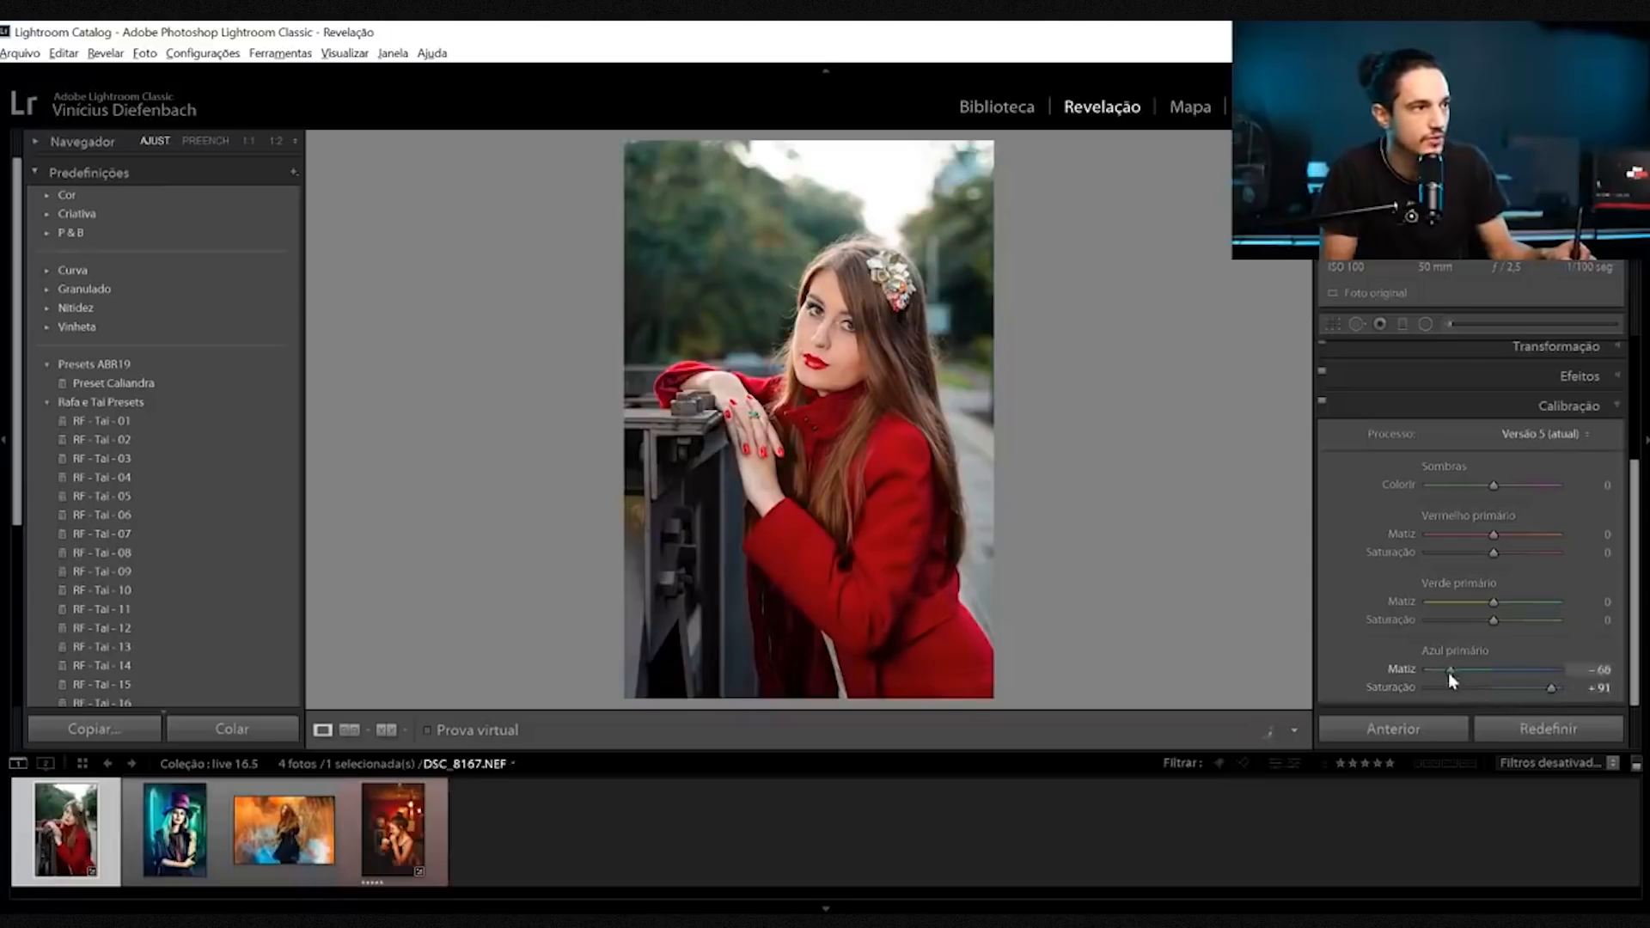
mouse_move(1528, 600)
mouse_down()
mouse_move(1468, 613)
mouse_move(1520, 626)
mouse_up()
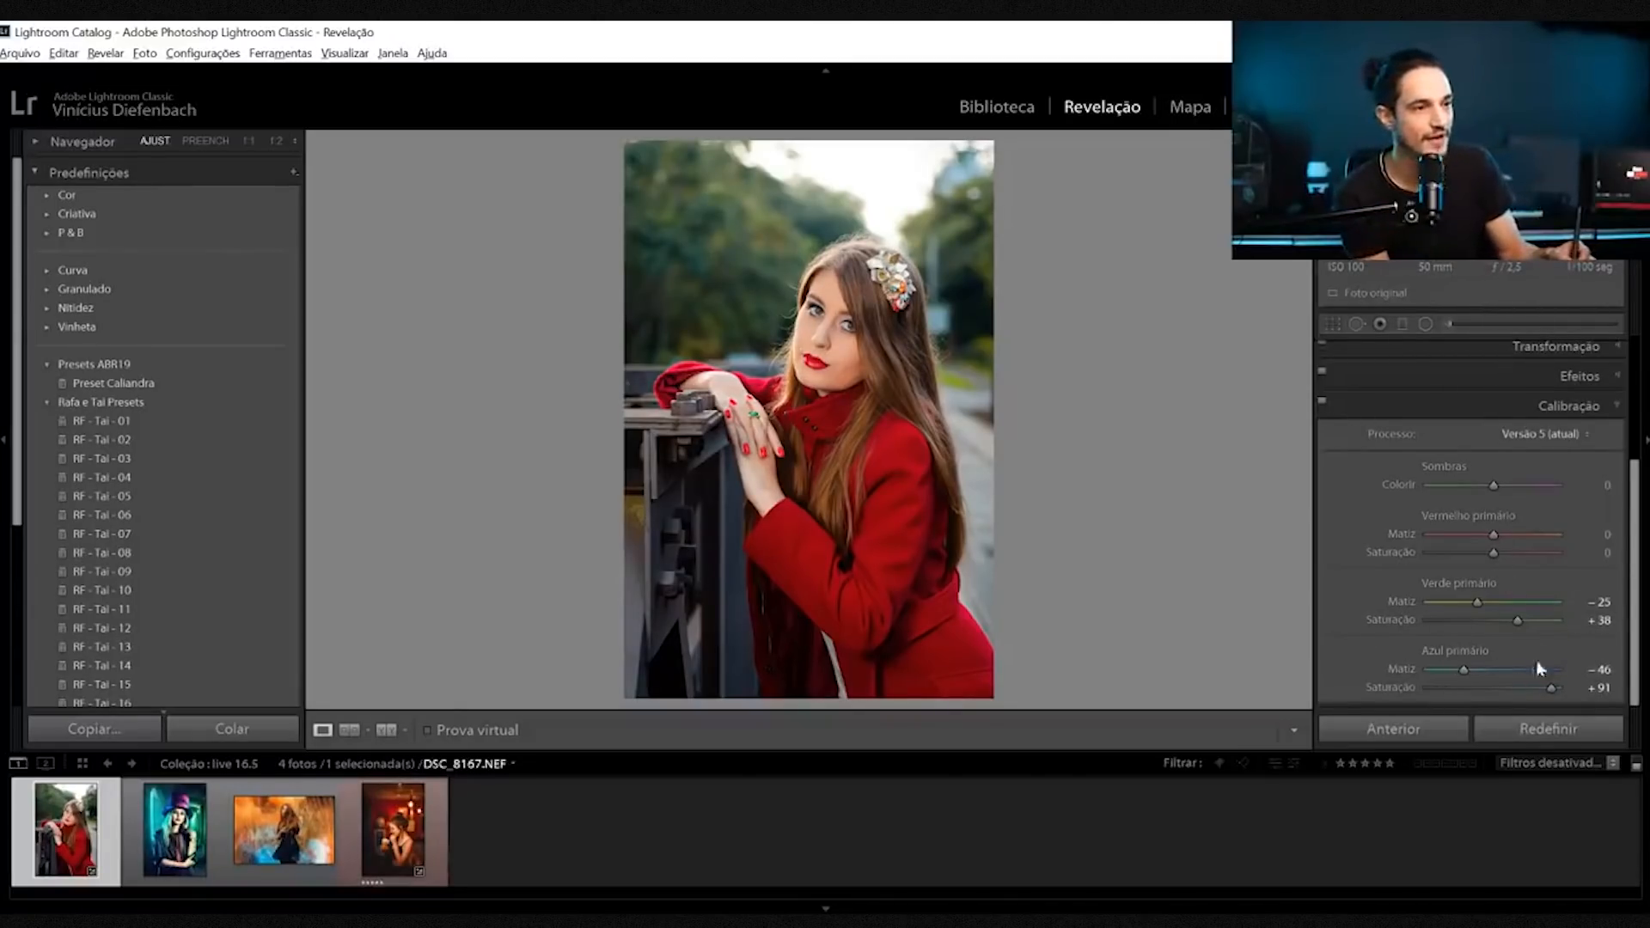
drag(1551, 687, 1524, 689)
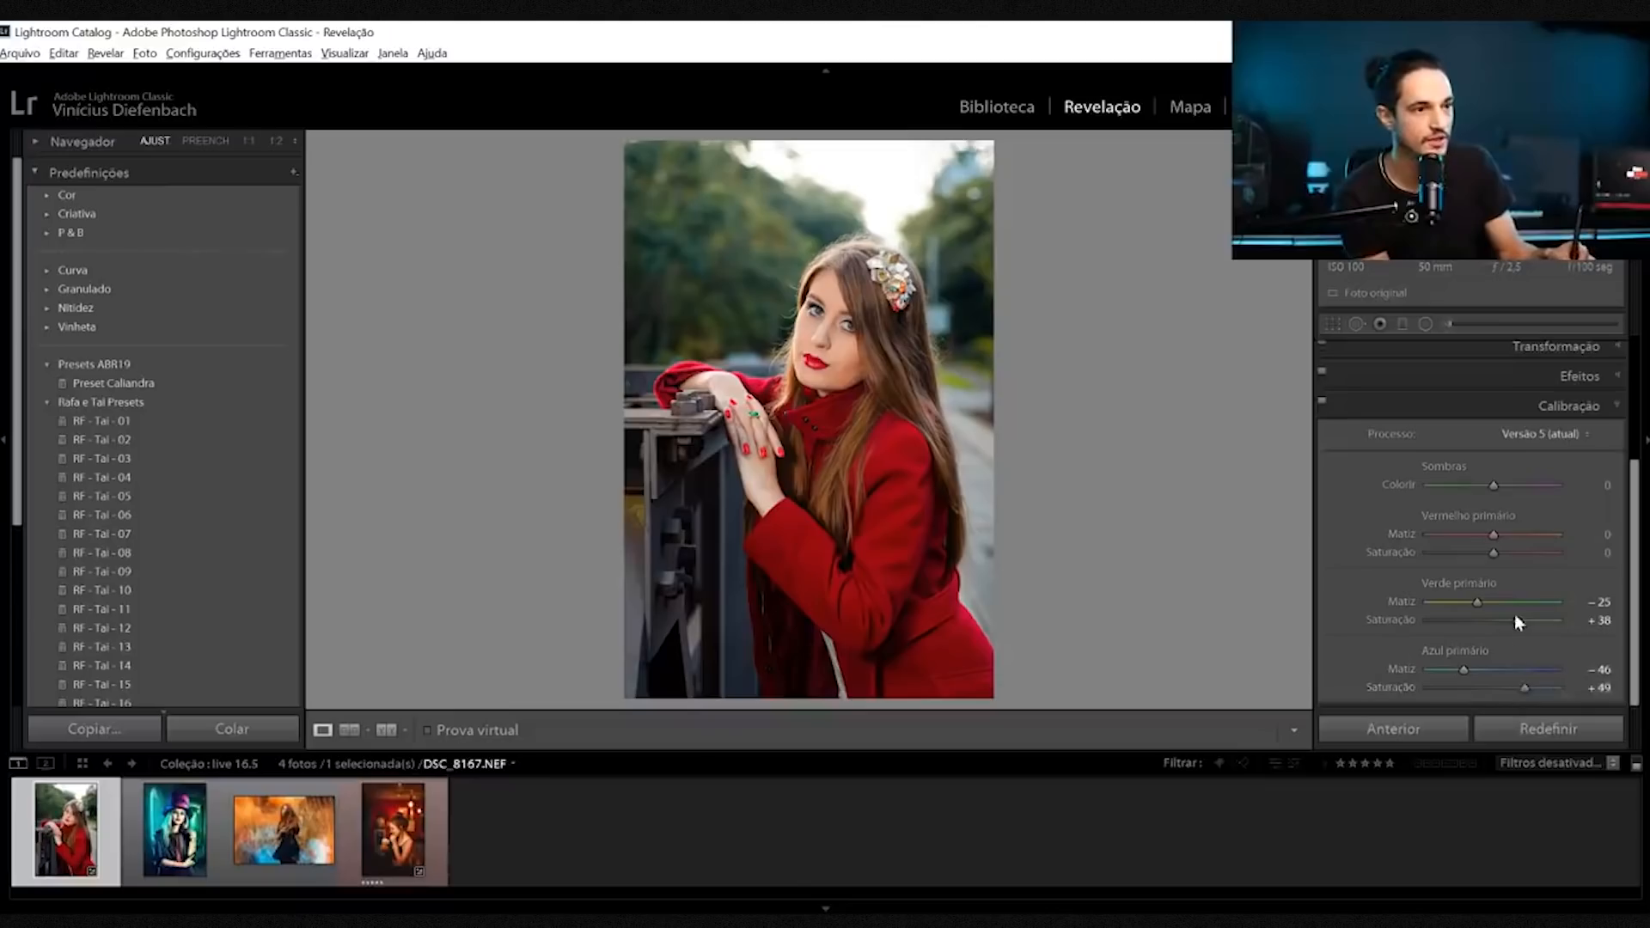
drag(1517, 619, 1509, 621)
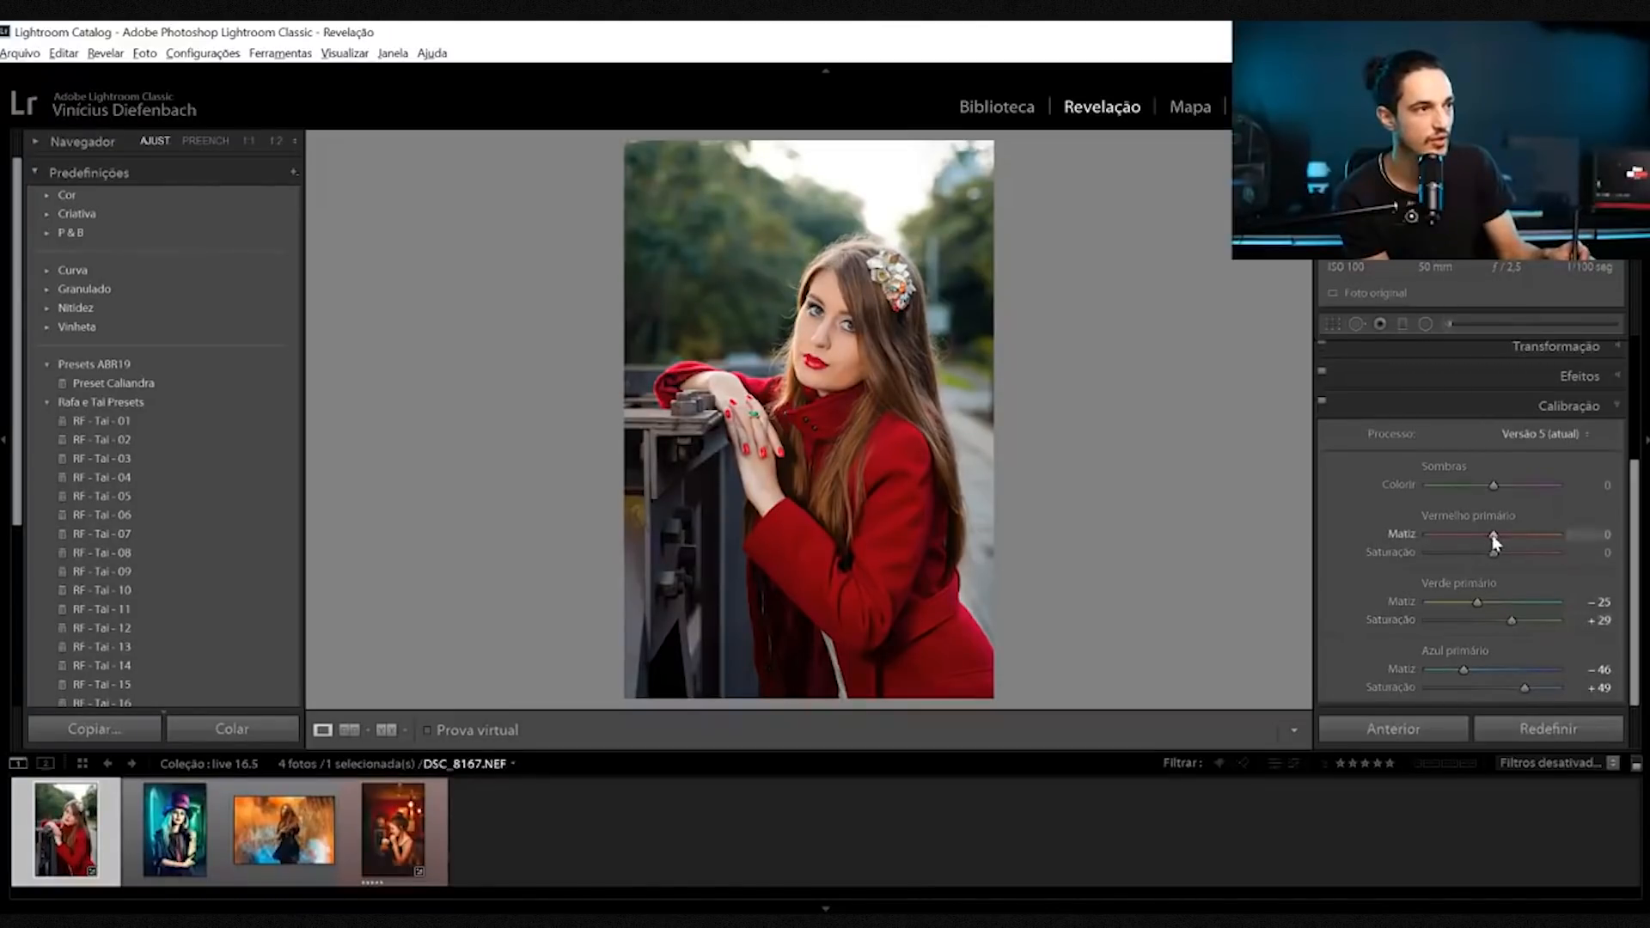
drag(1497, 536, 1469, 488)
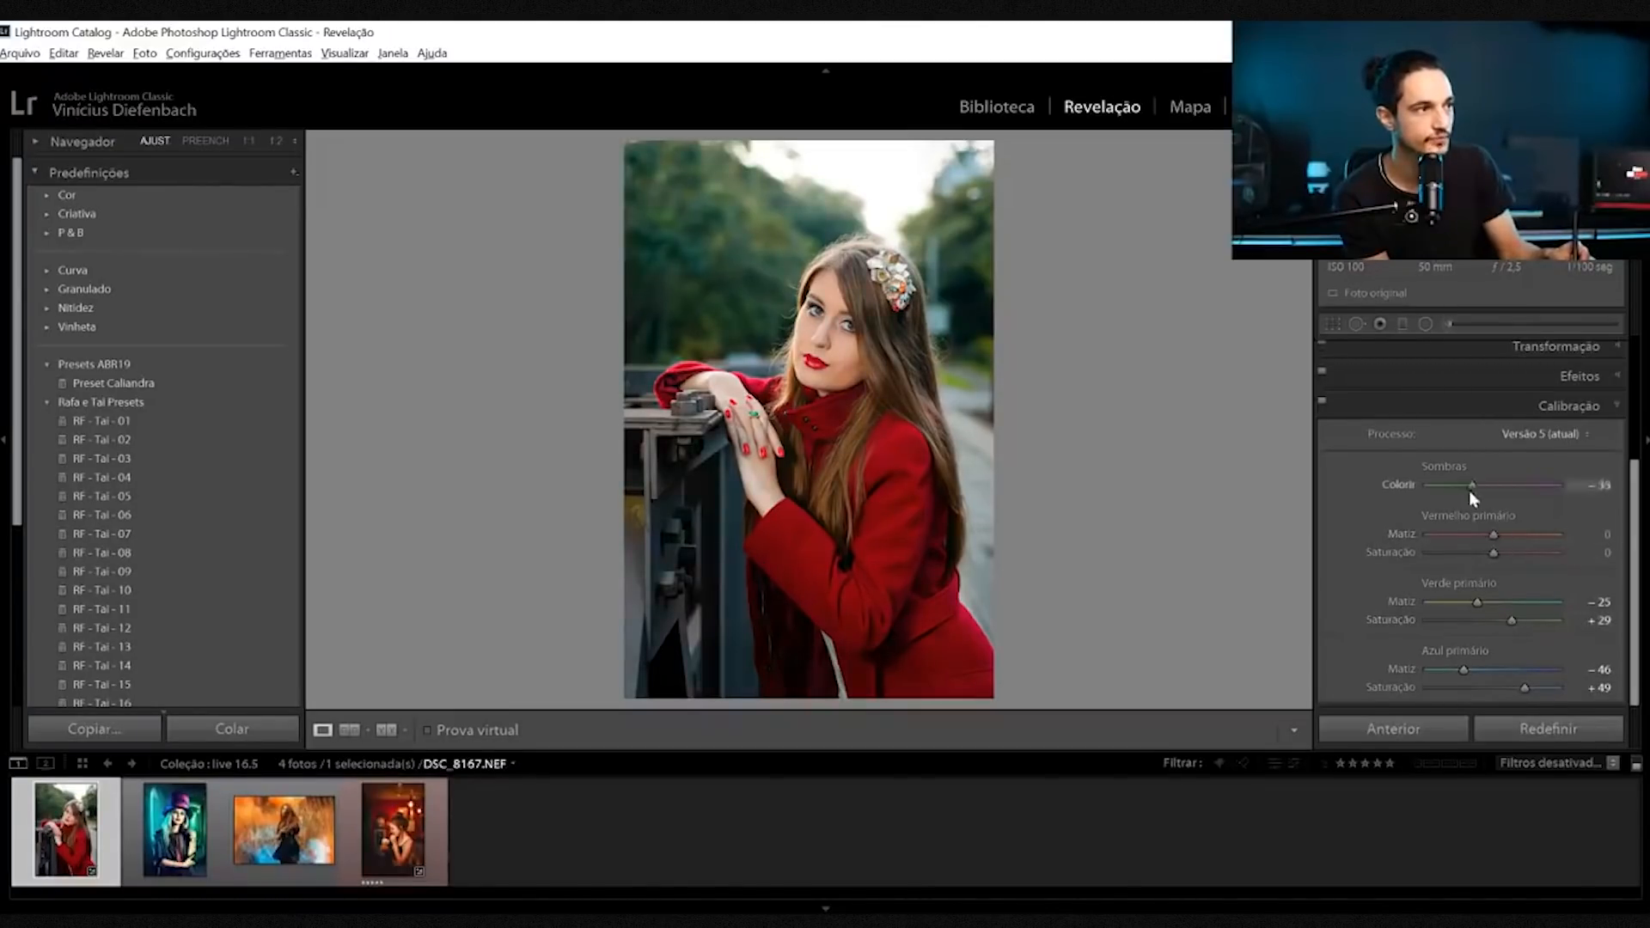
click(1521, 407)
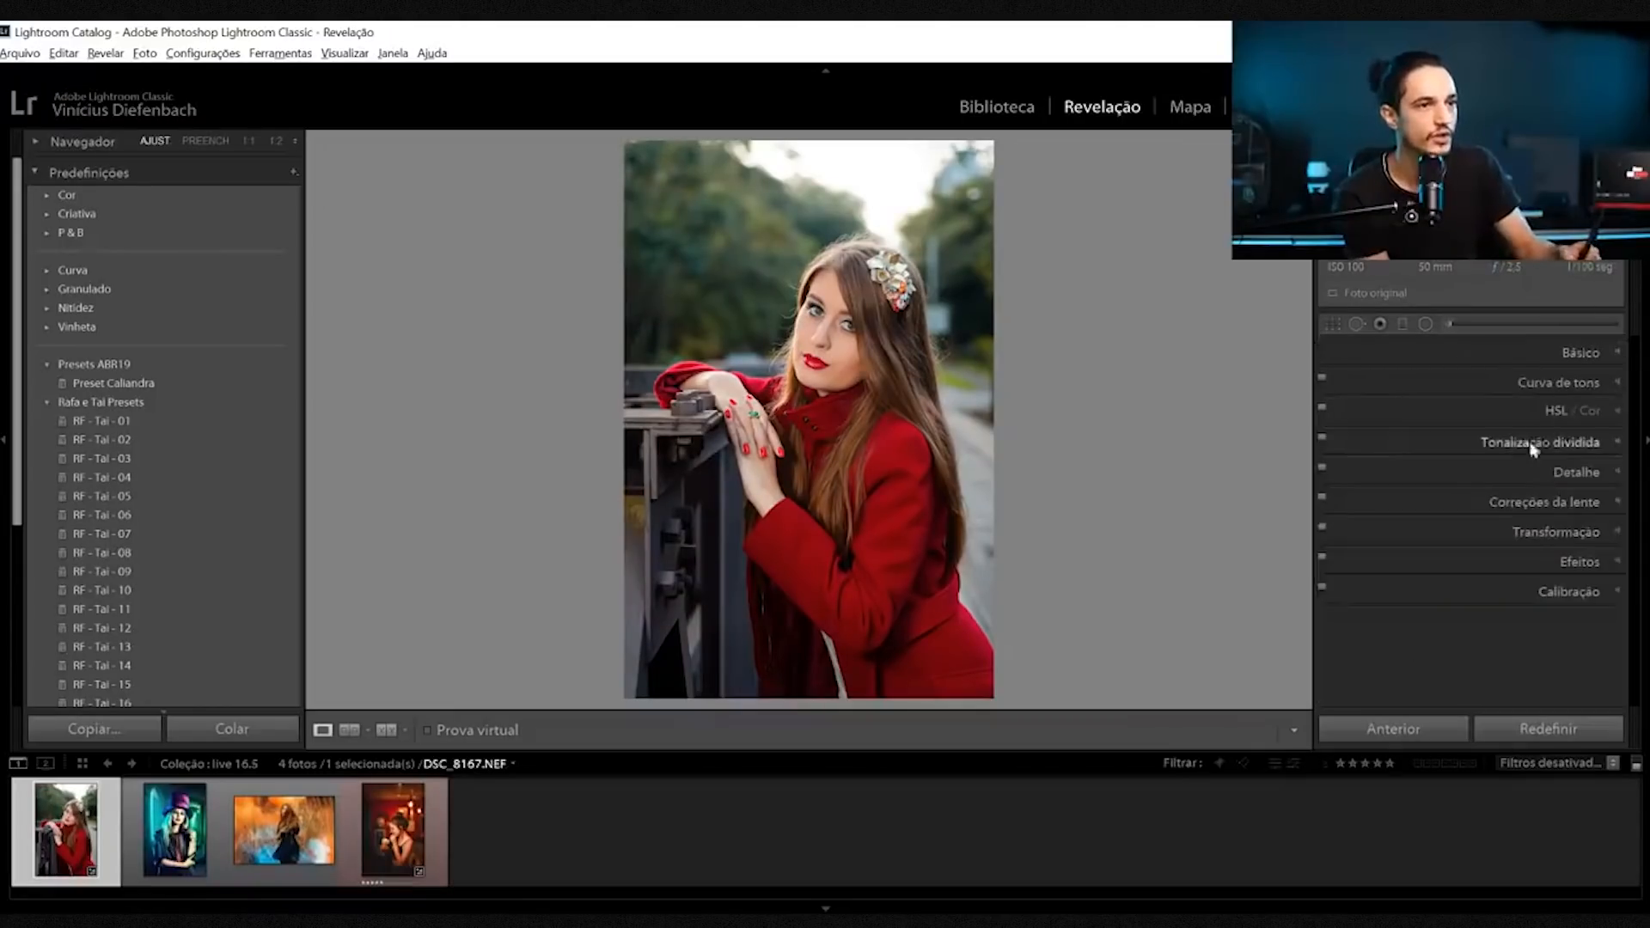
Try raising the red (Vermelho) saturation in the HSL adjustments and reset it to 0
click(1462, 409)
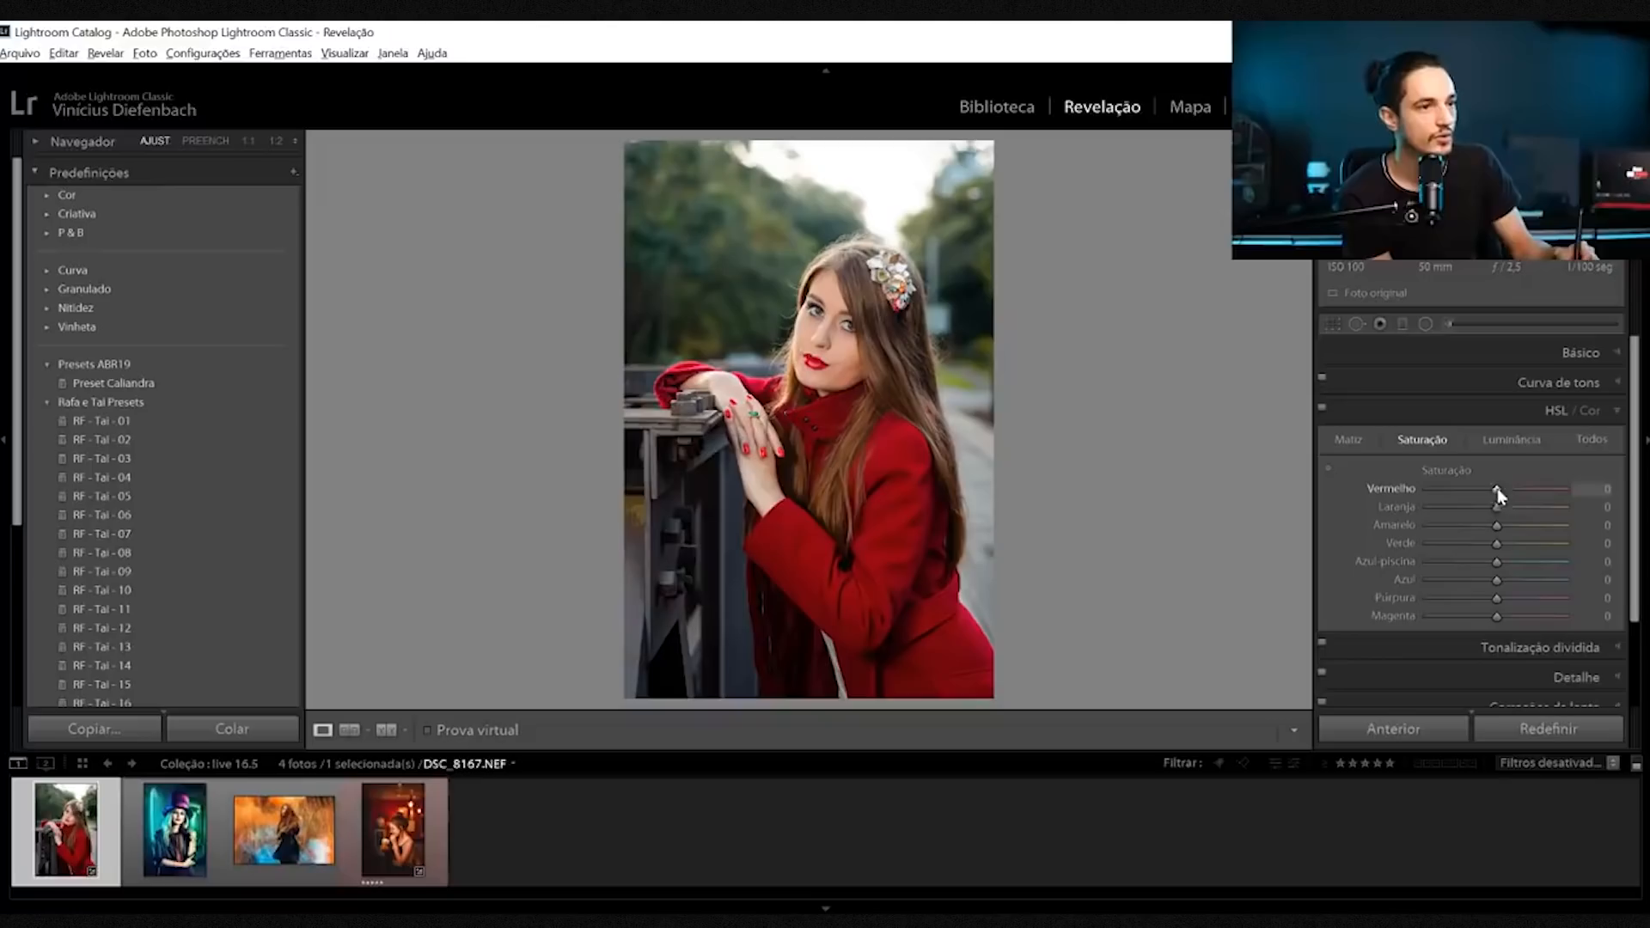
drag(1496, 488, 1545, 491)
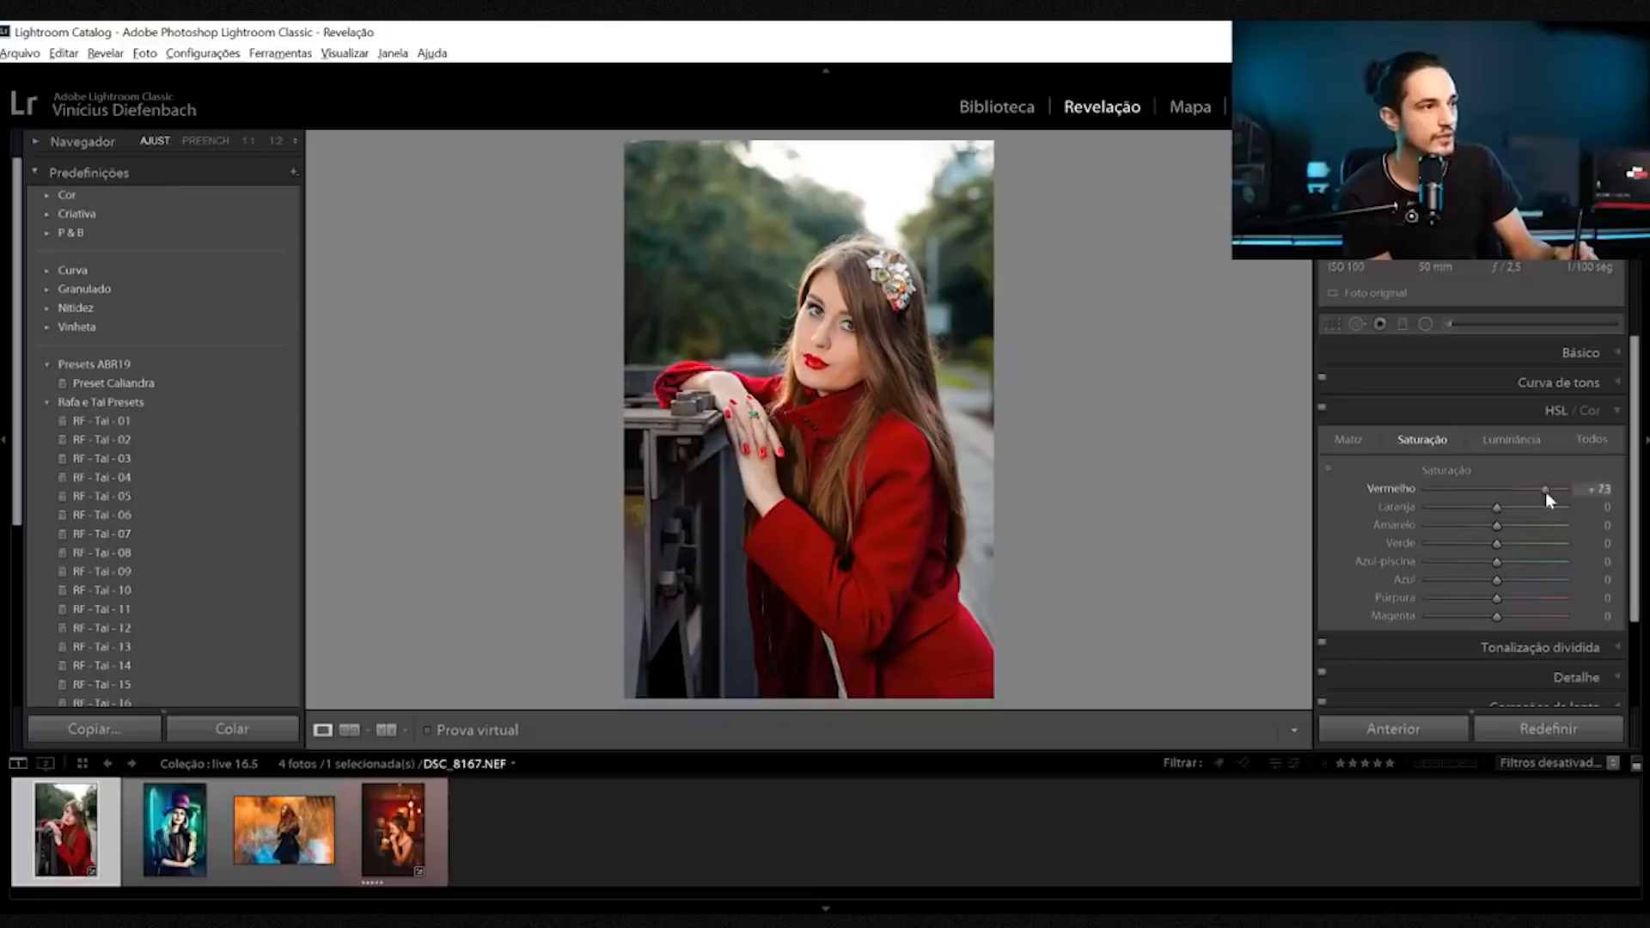
double_click(1498, 495)
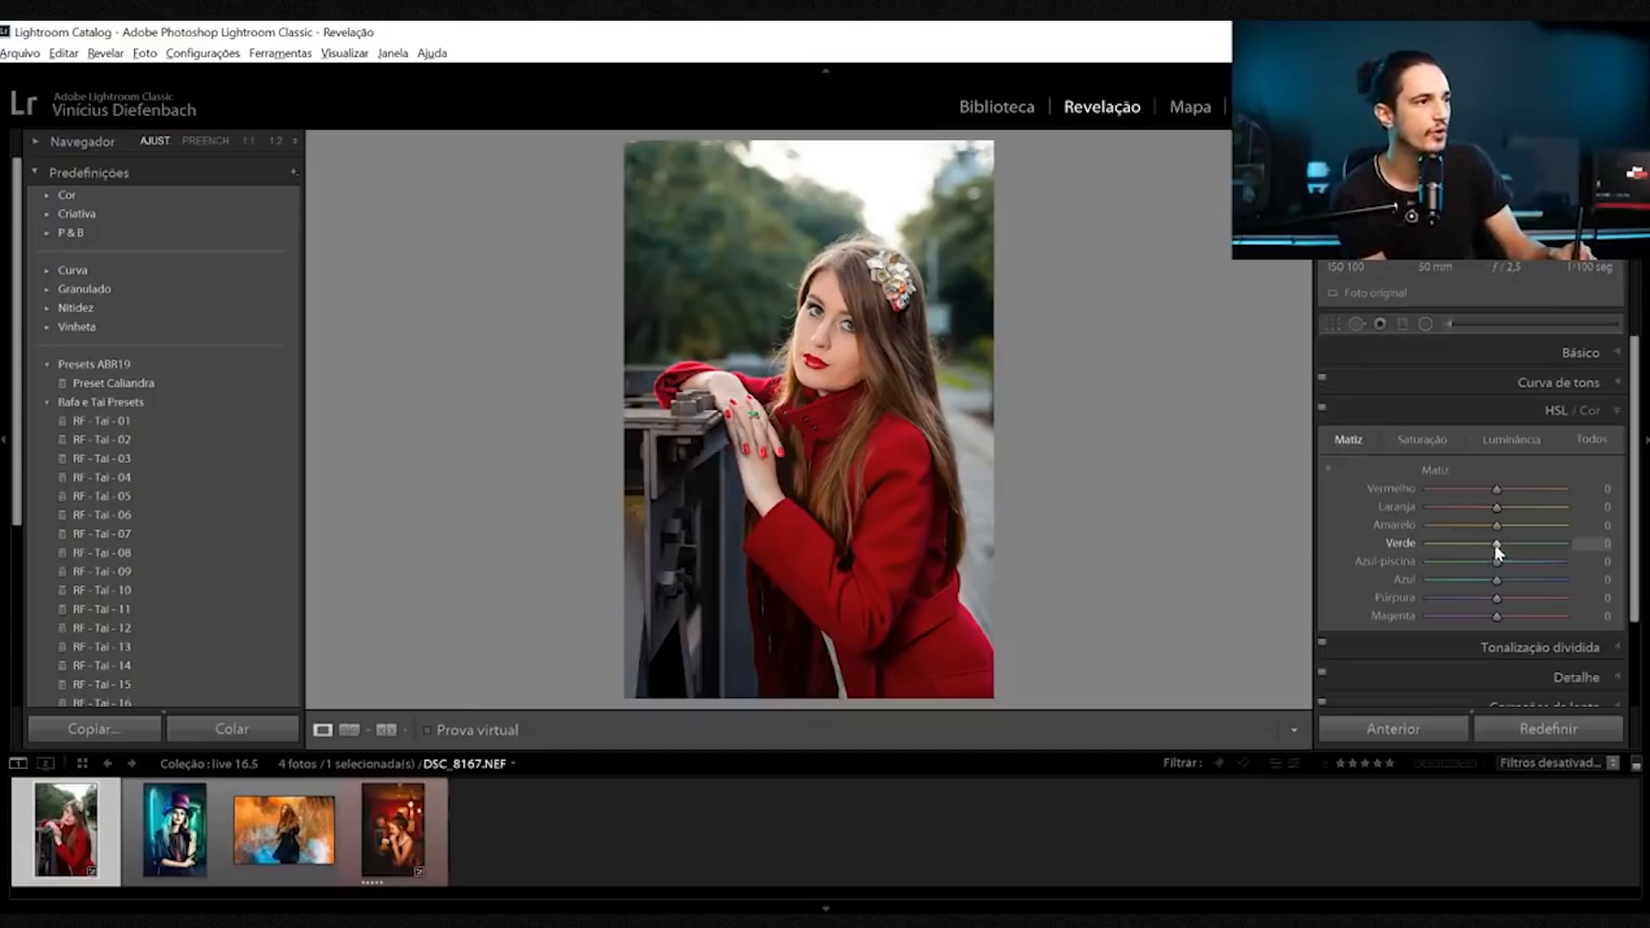
Try the green (Verde) and aqua (Azul-piscina) hues at -100, and set both to +100
drag(1494, 561, 1366, 573)
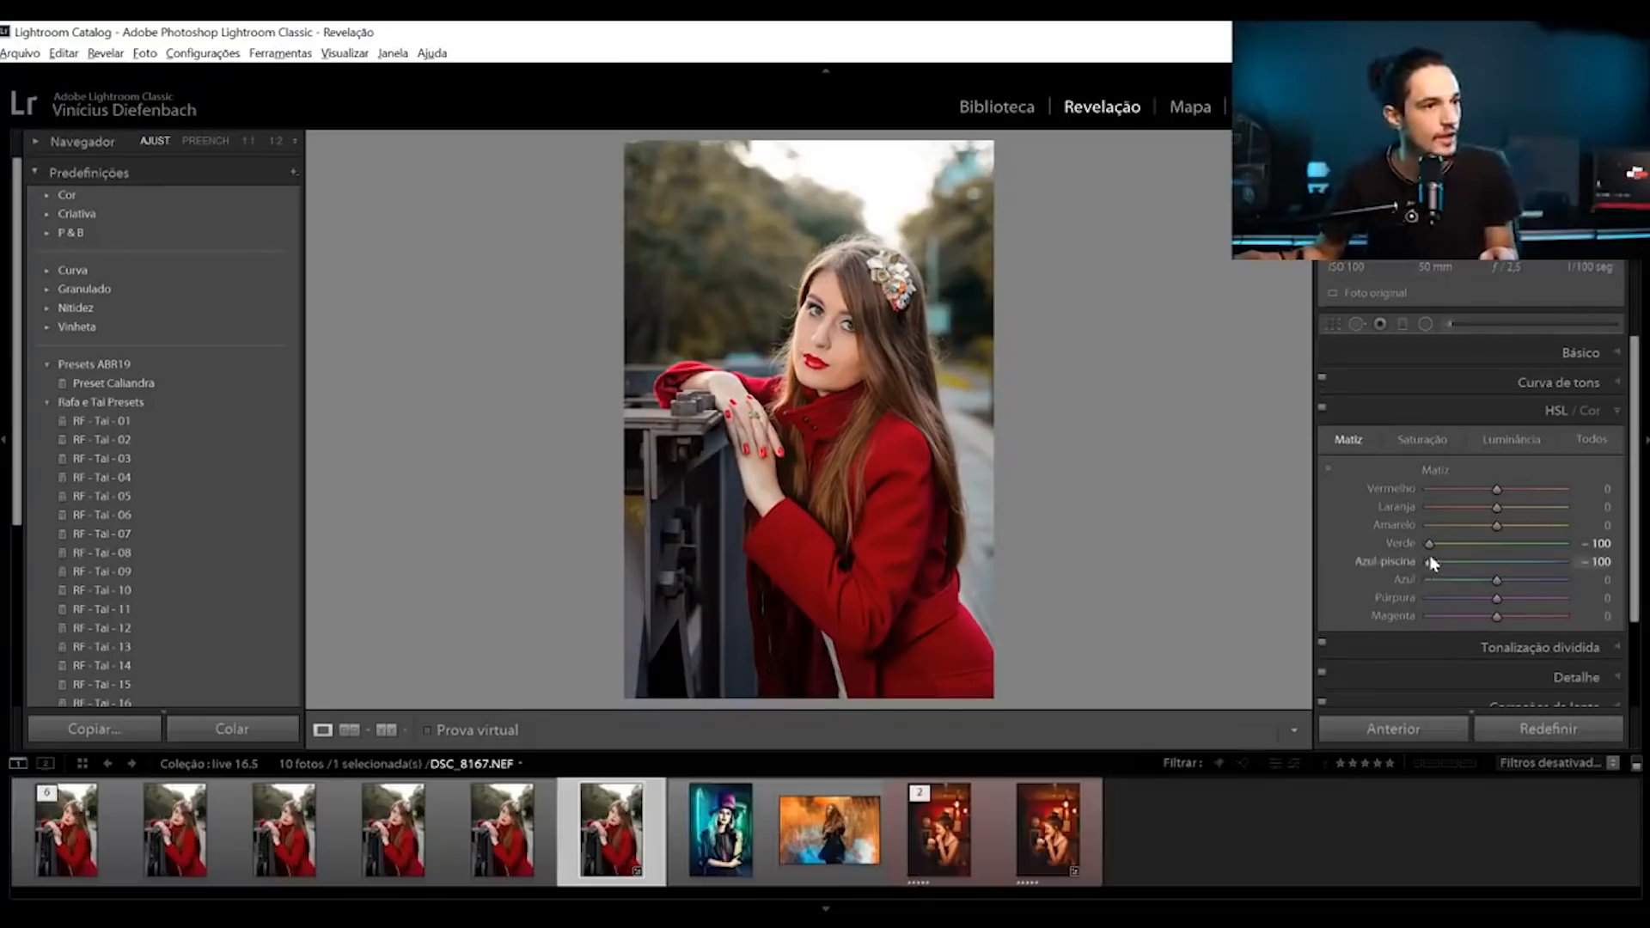
drag(1447, 550, 1563, 562)
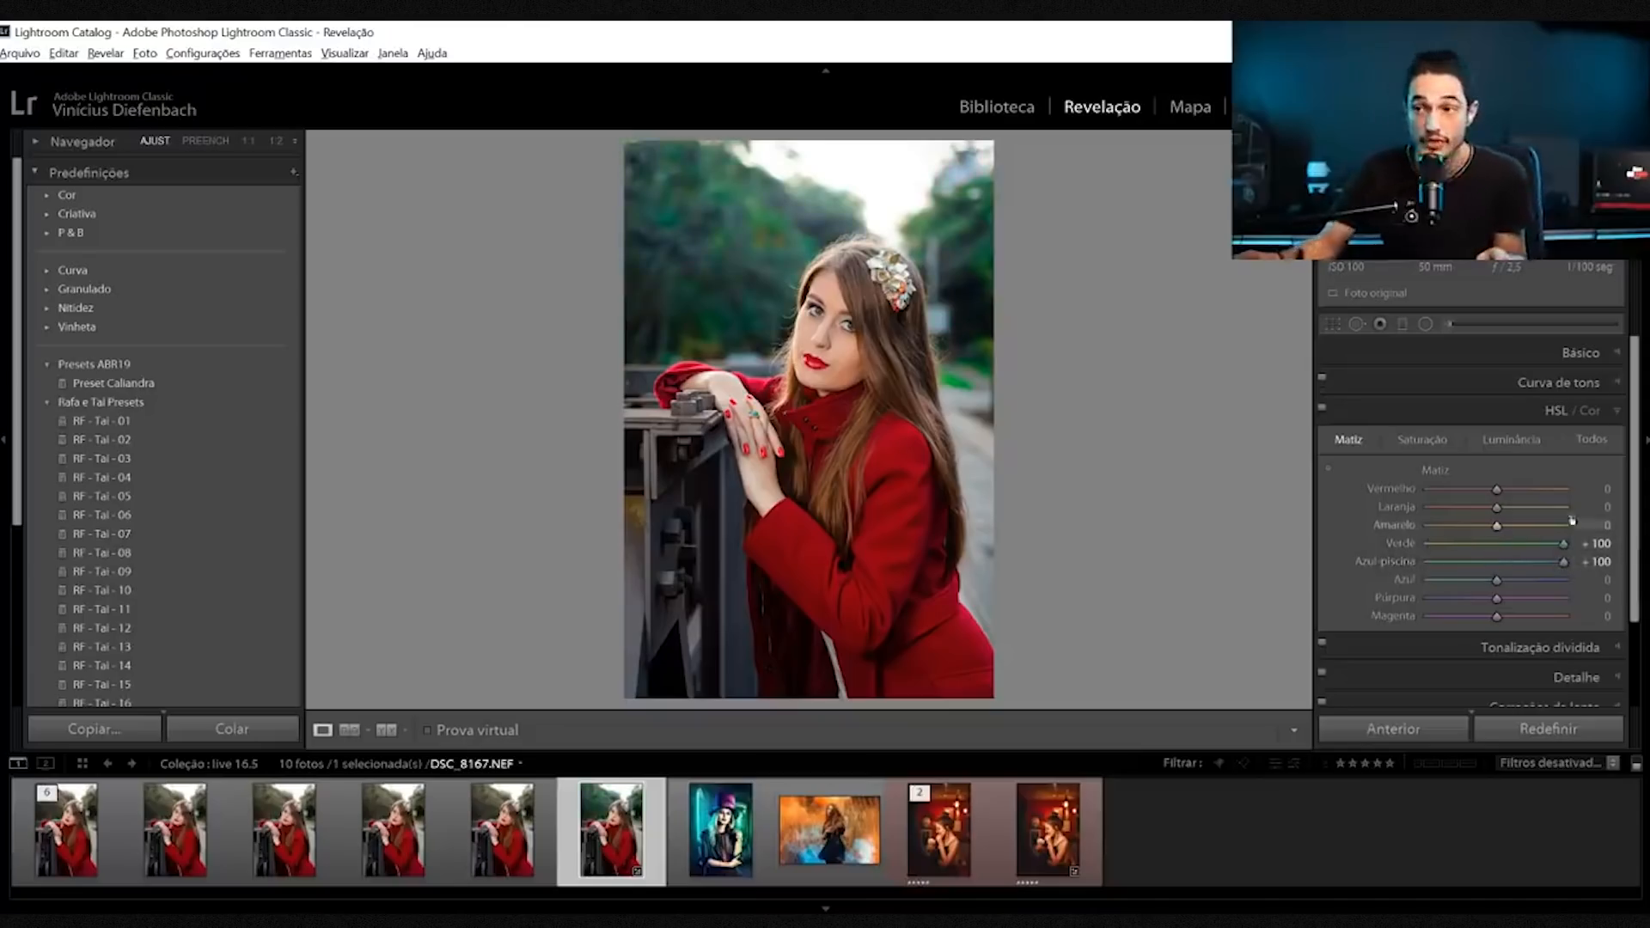
Set the green (Verde) and aqua (Azul-piscina) hues to -100 and open the portrait in Photoshop, fitted to the screen
drag(1563, 545, 1422, 543)
drag(1563, 563, 1141, 565)
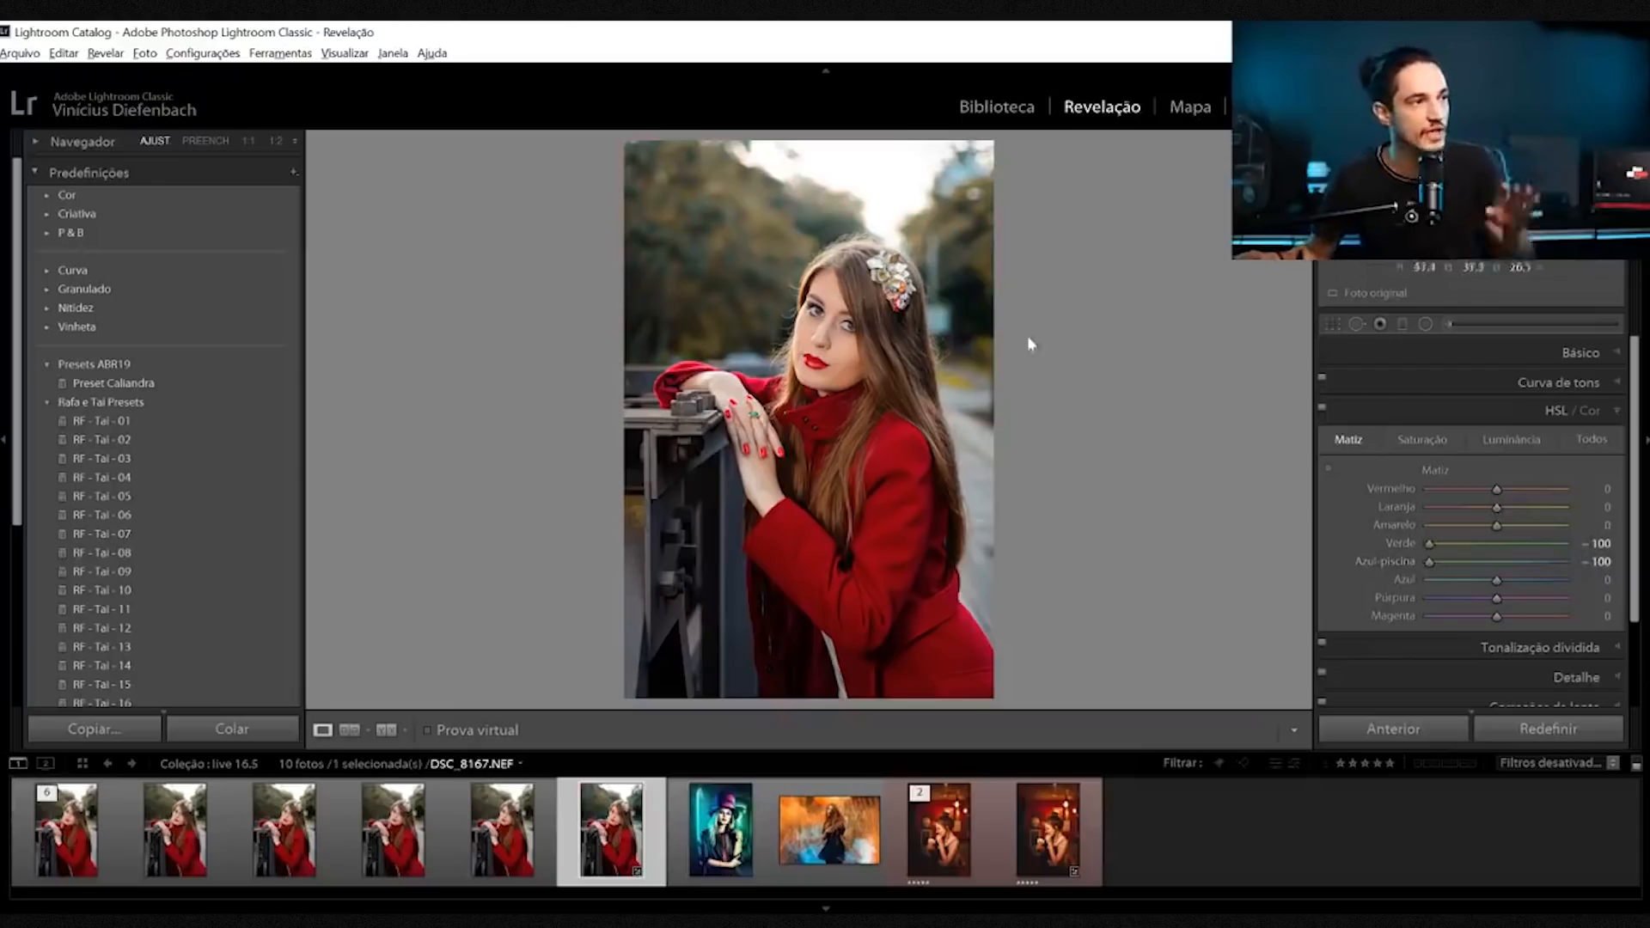
click(1462, 419)
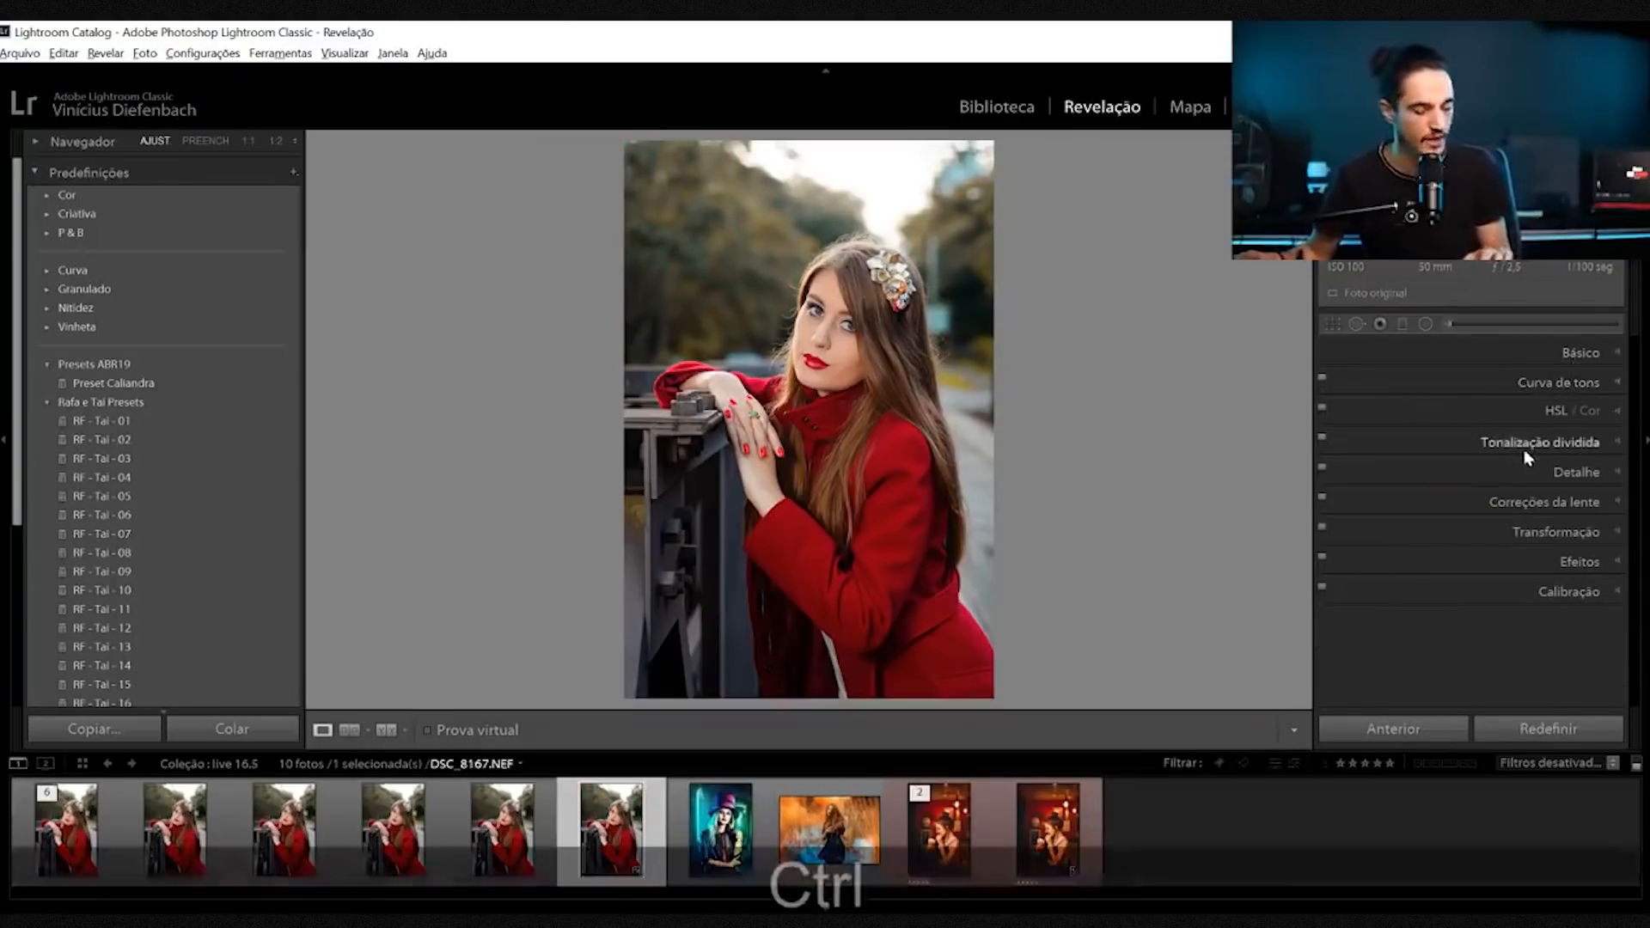
key(ctrl+e)
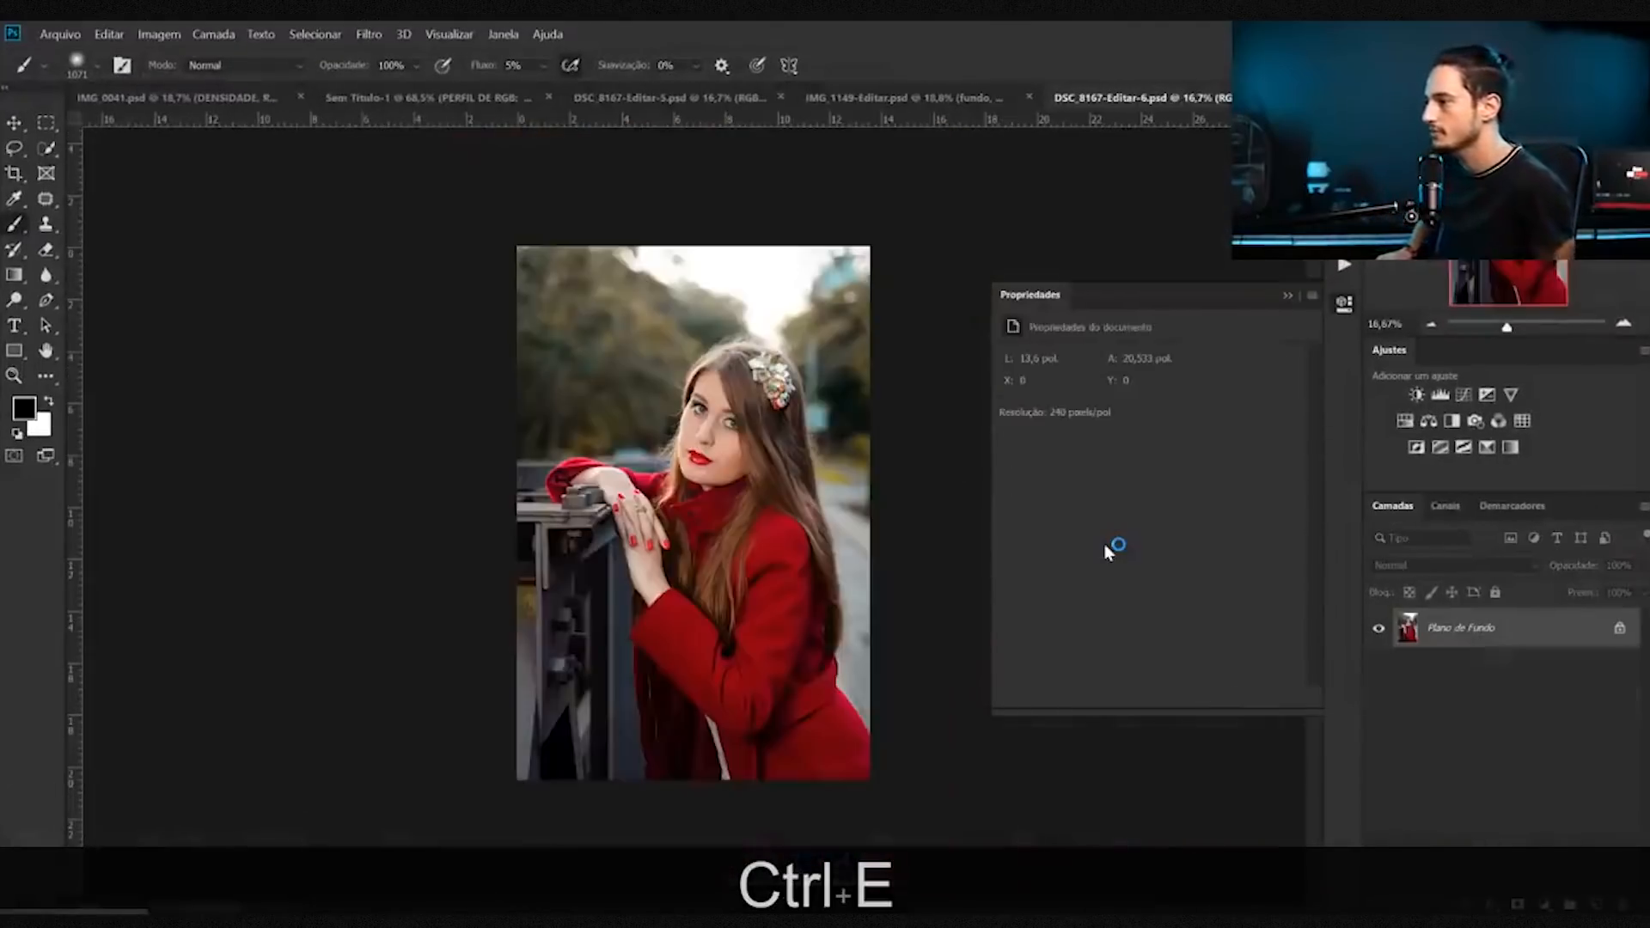
key(ctrl+0)
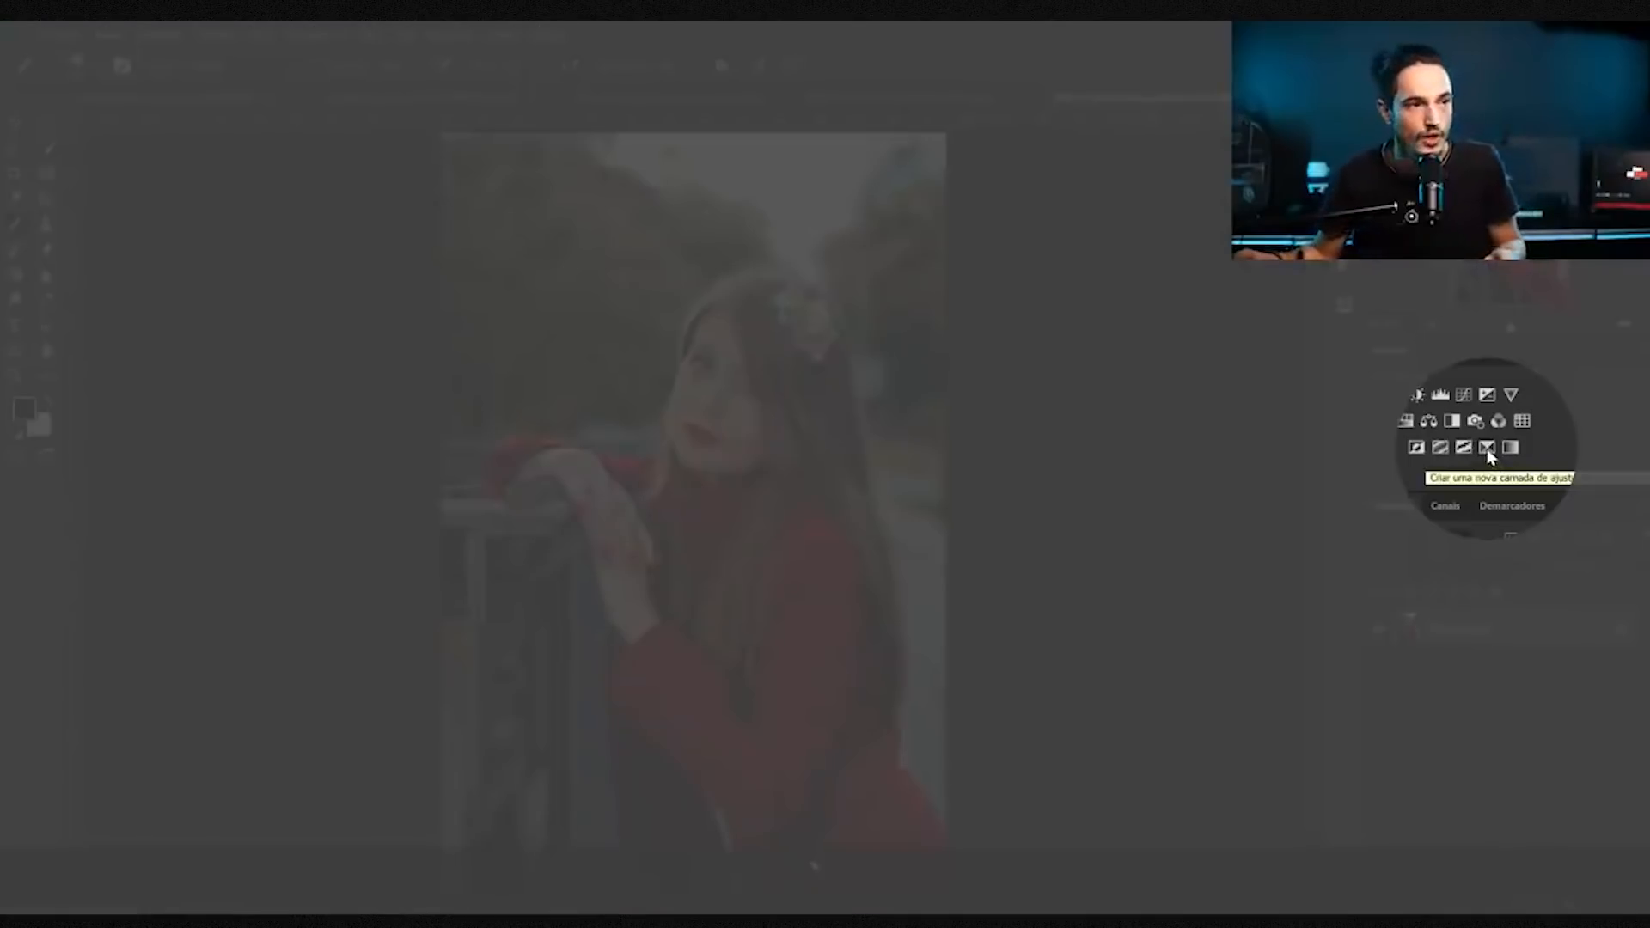
Add a Selective Color adjustment layer and set its yellows (Amarelos) to cyan -100, magenta +16 and yellow +57
click(1488, 447)
click(1135, 380)
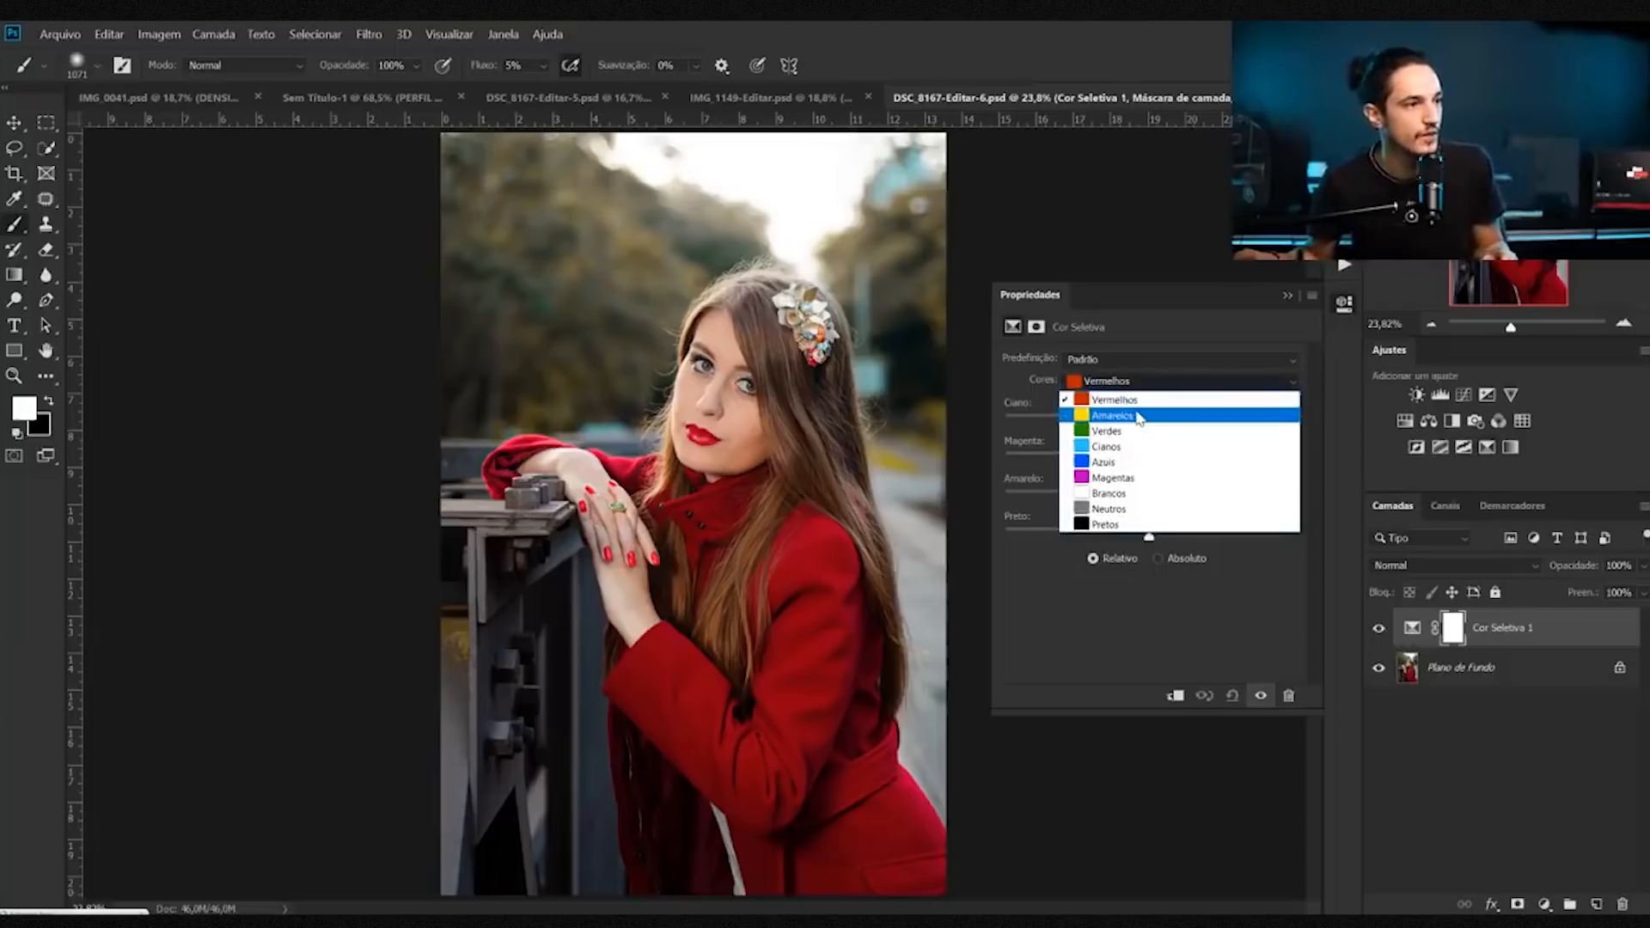
click(1122, 418)
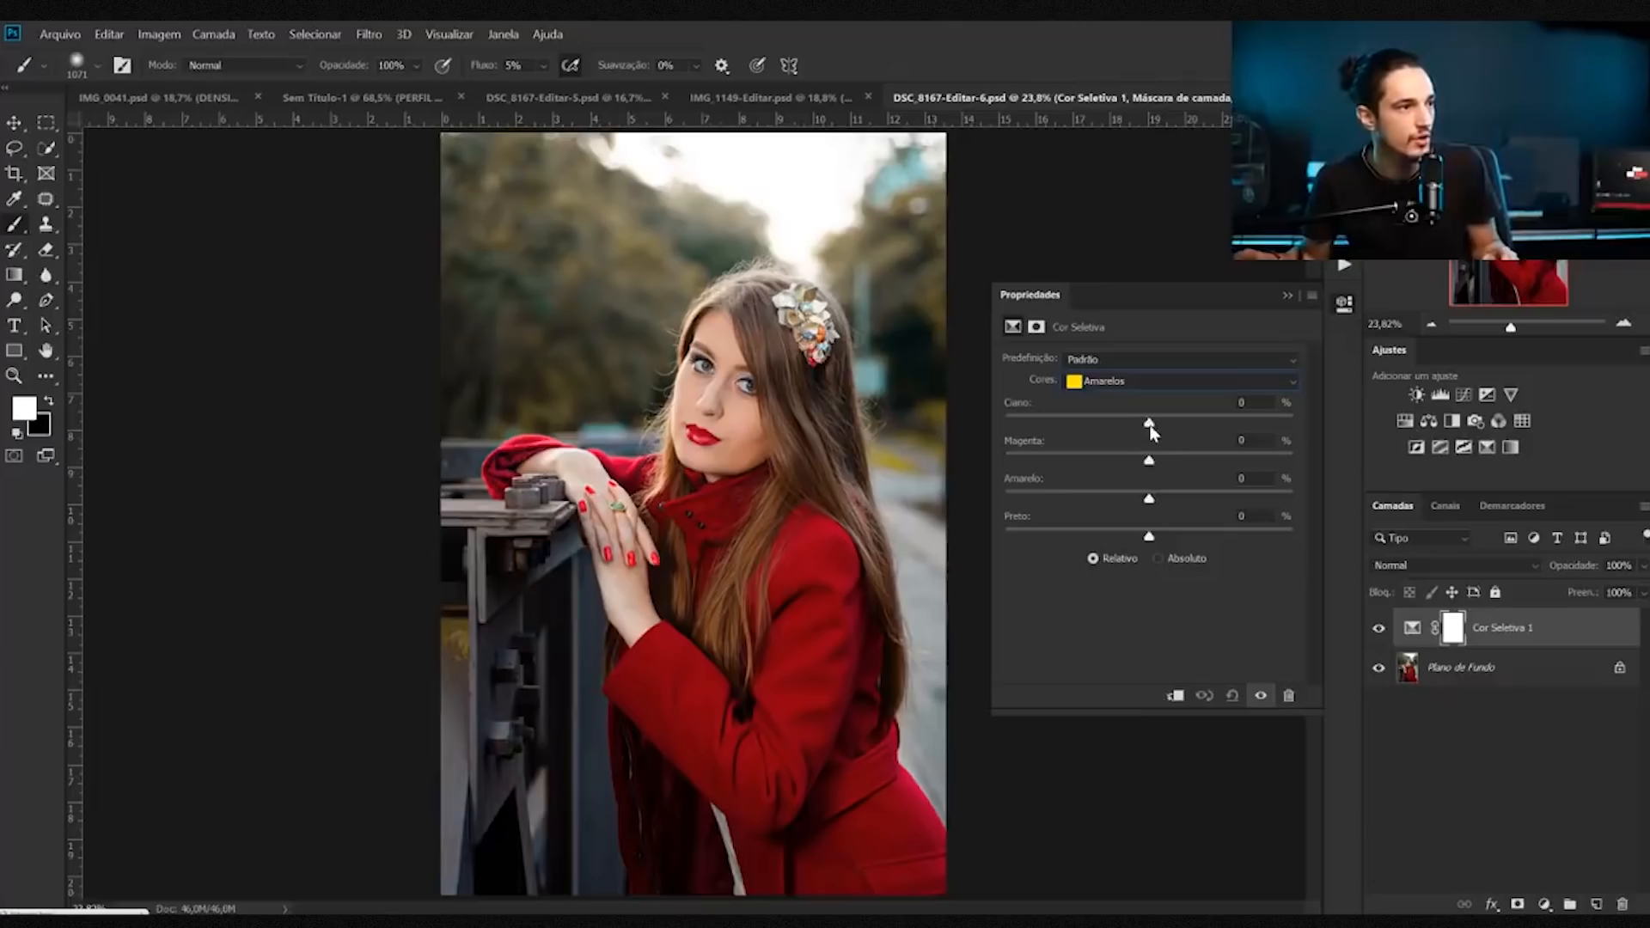
drag(1152, 432, 961, 450)
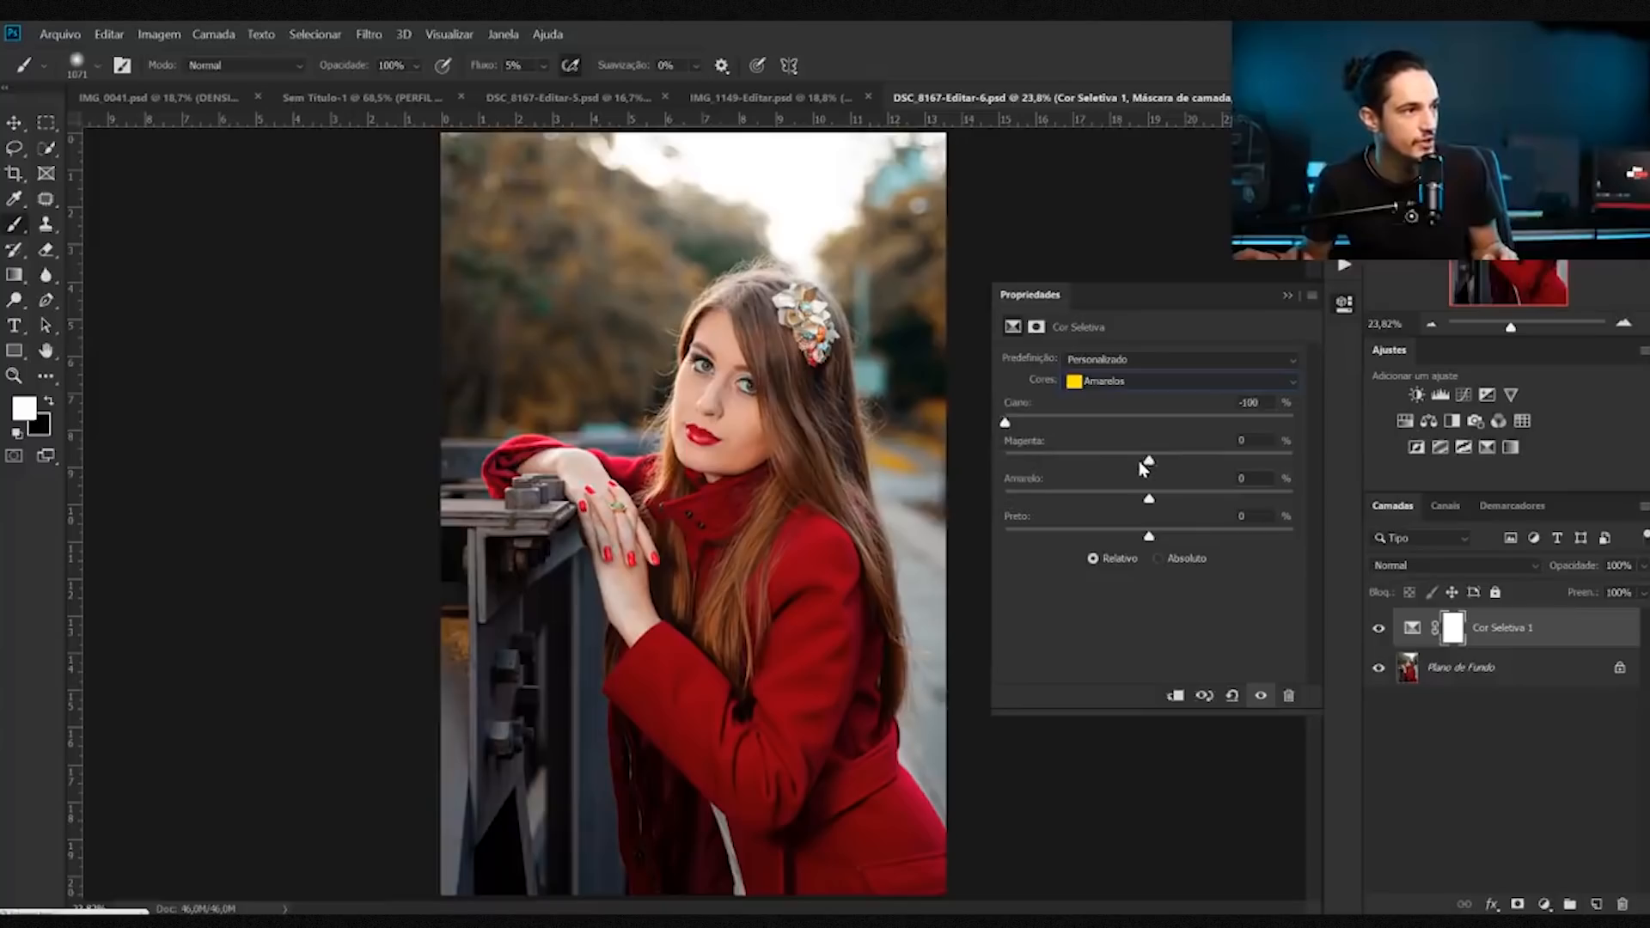
drag(1148, 461, 1203, 462)
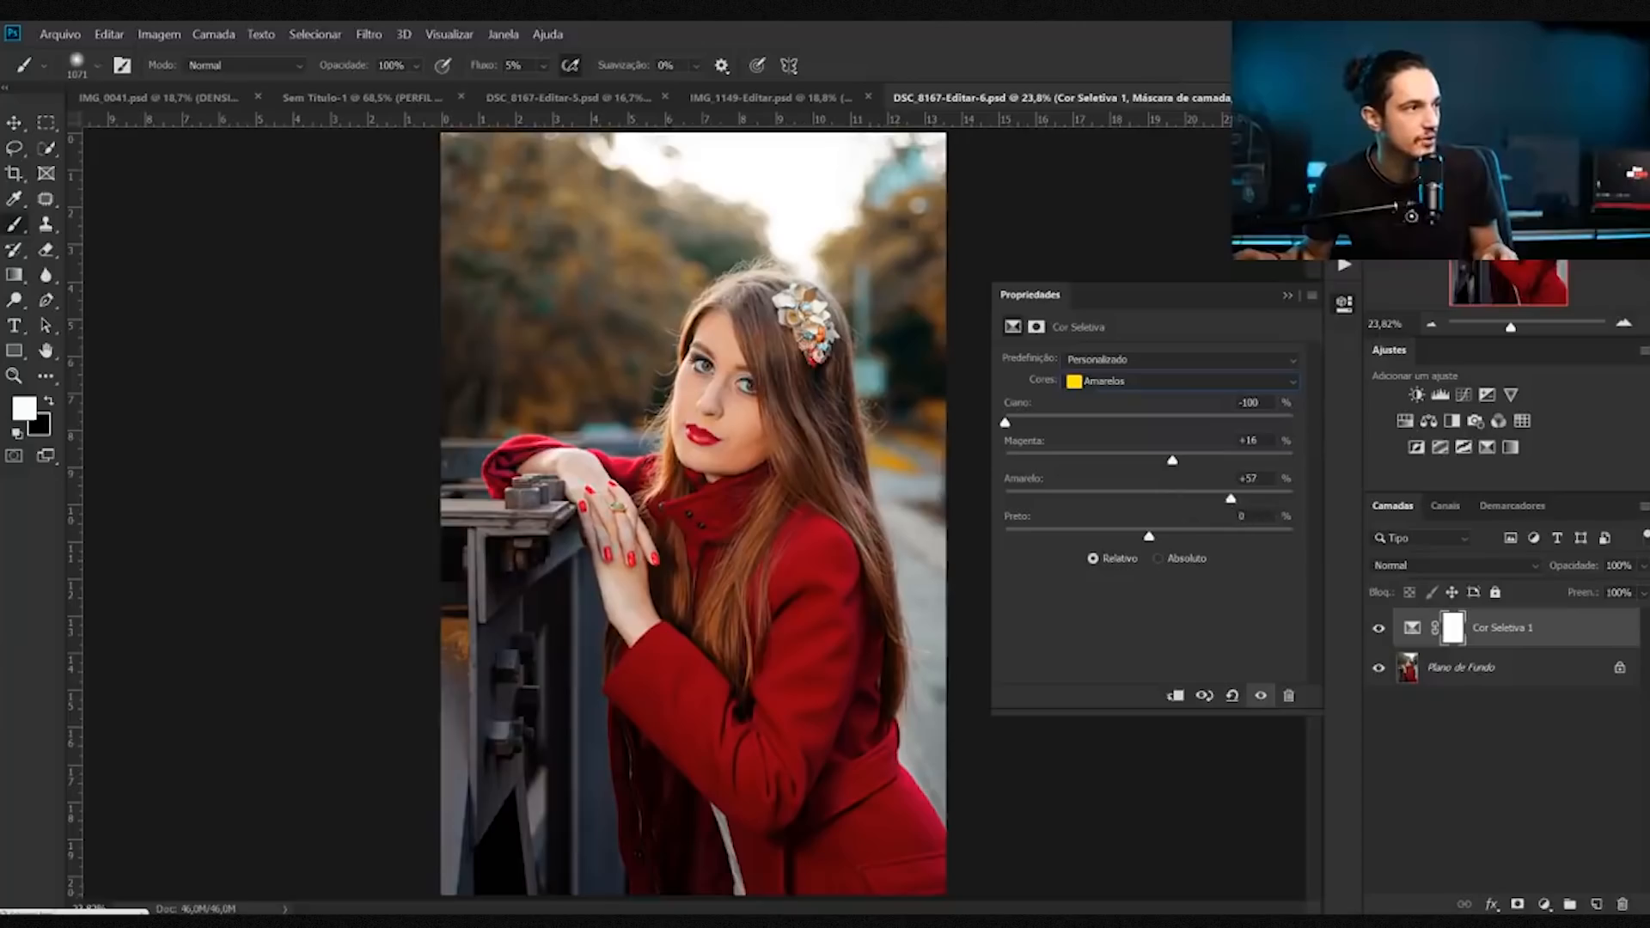
Set the greens (Verdes) of the Selective Color layer to cyan -100, magenta +49 and yellow +65
click(1146, 383)
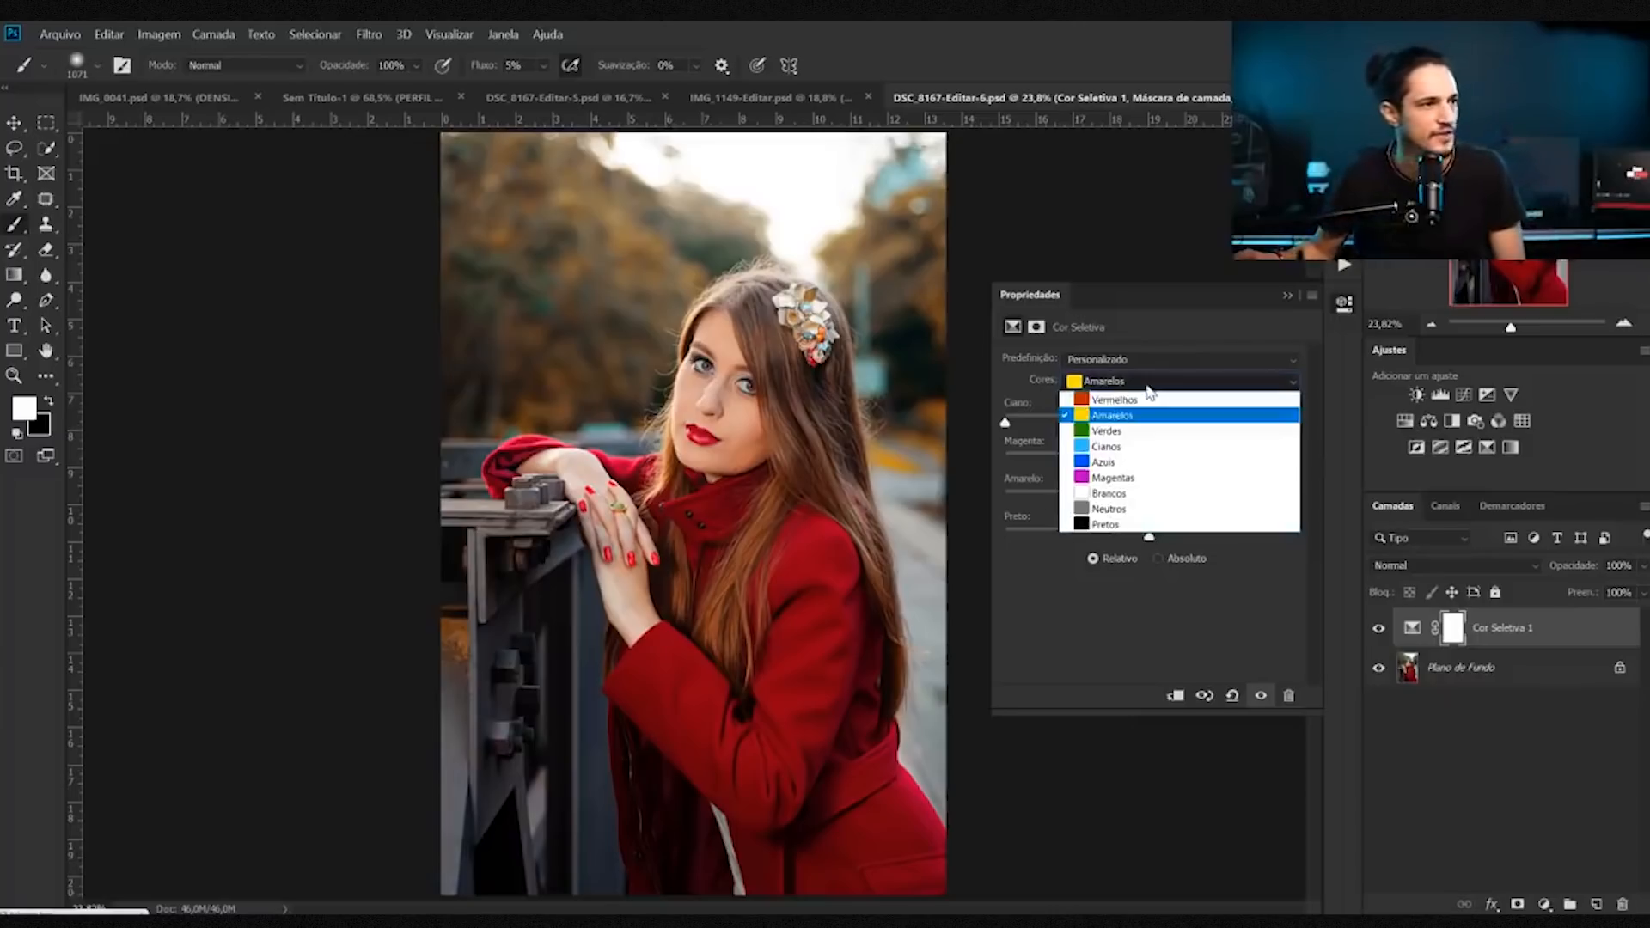
click(1134, 430)
drag(1141, 424, 1005, 422)
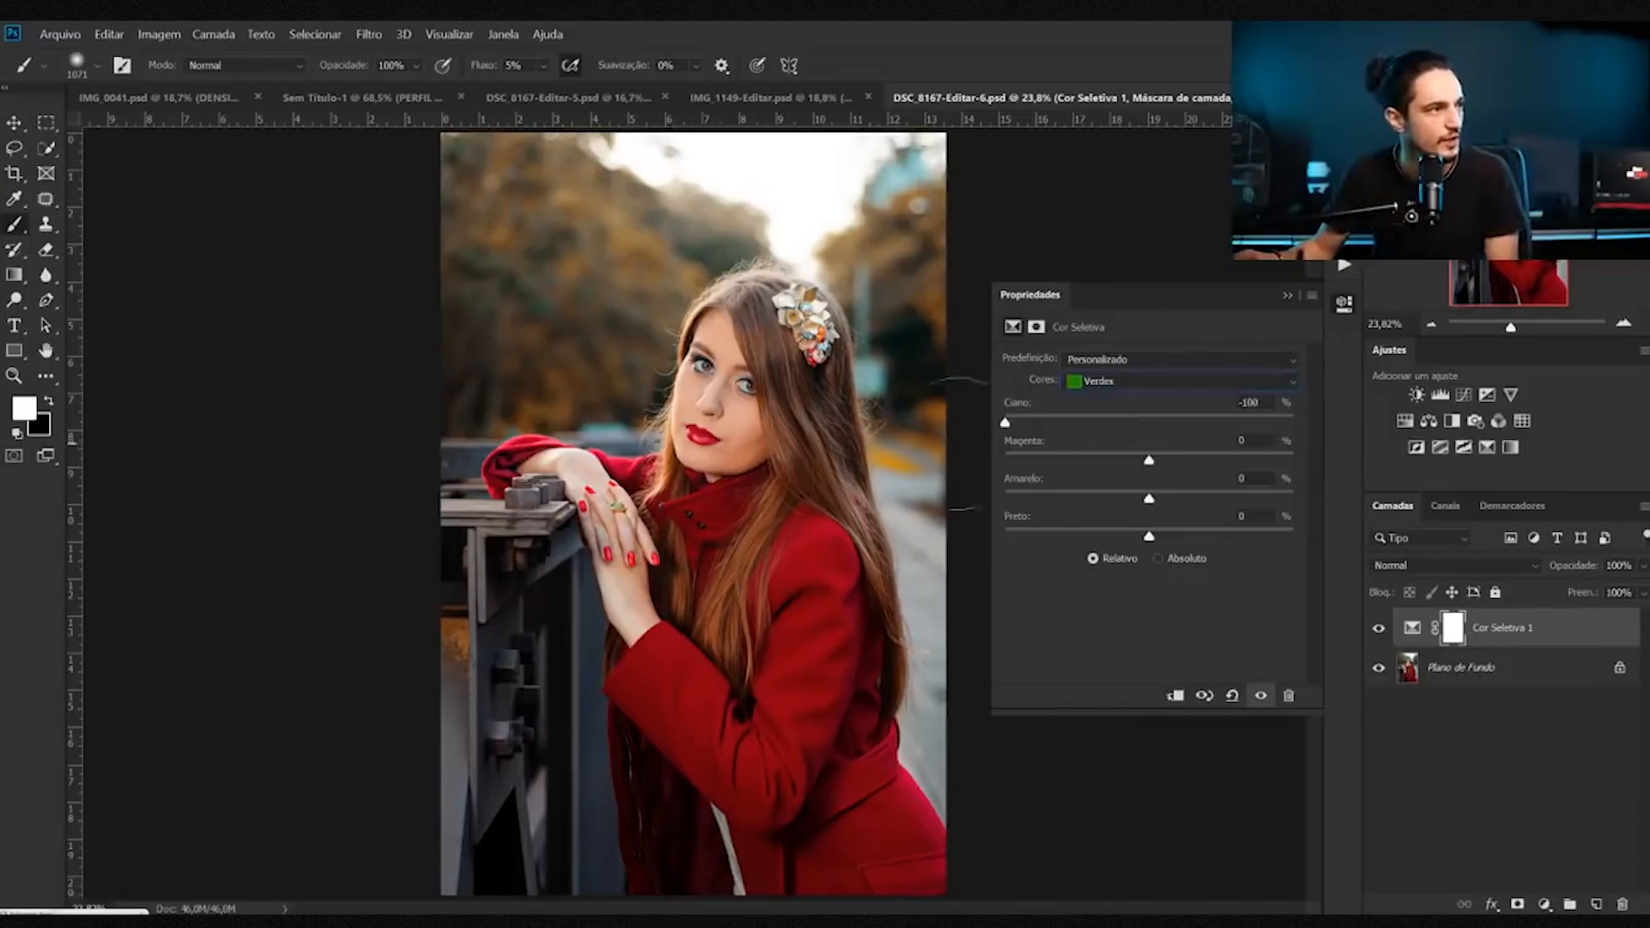
drag(1148, 462, 1245, 513)
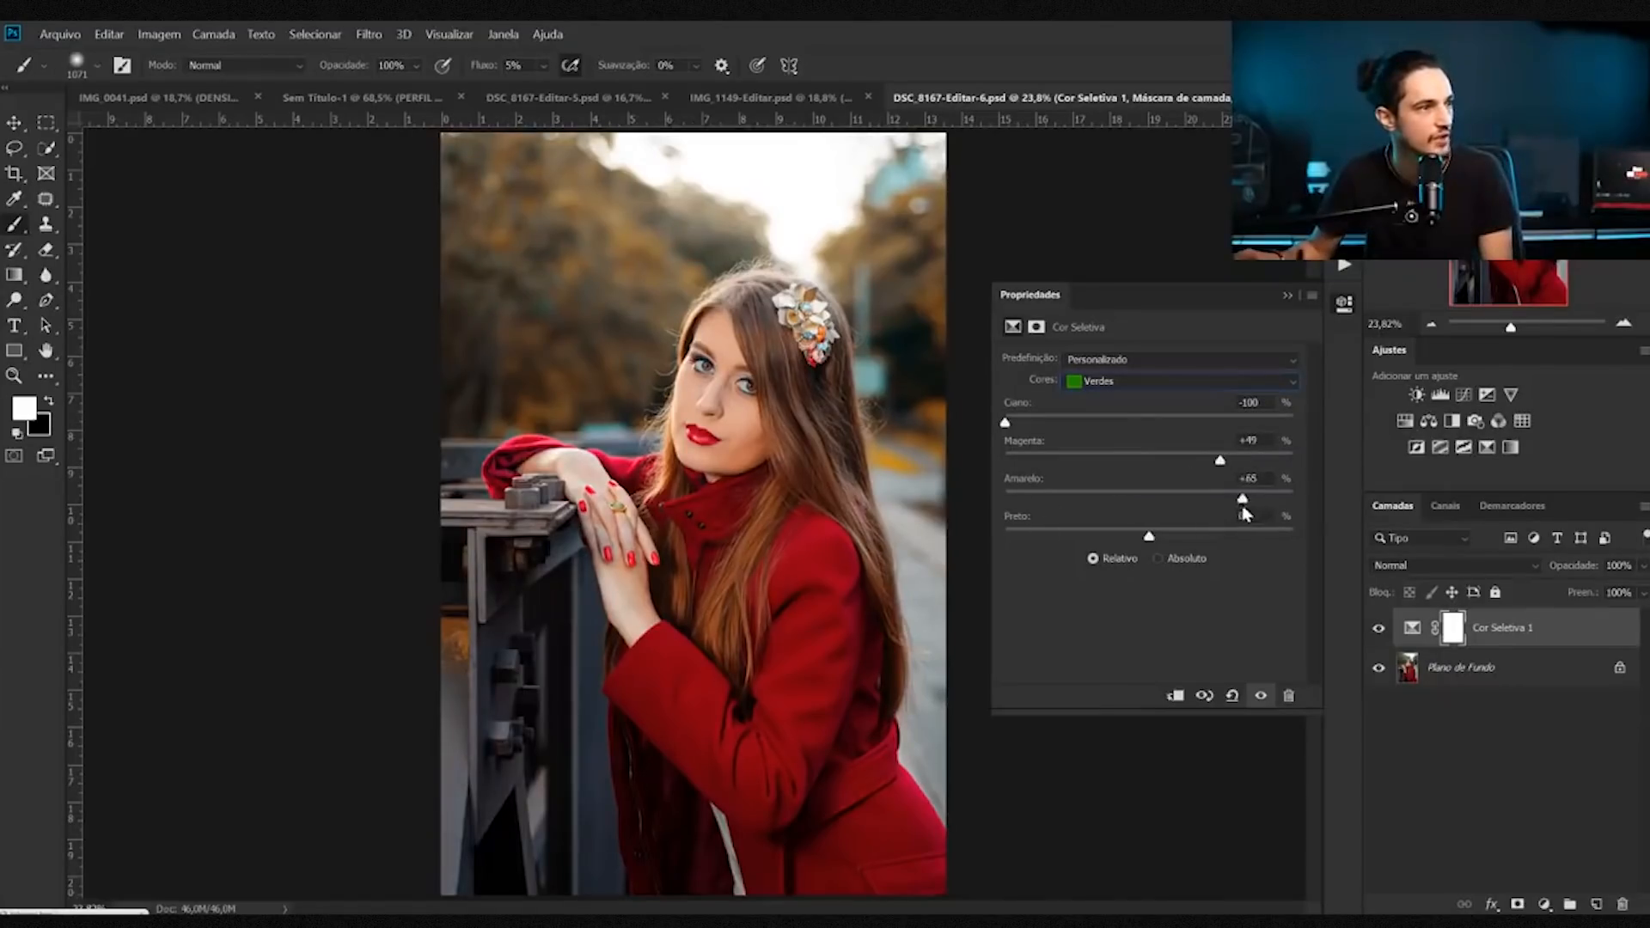
click(1341, 309)
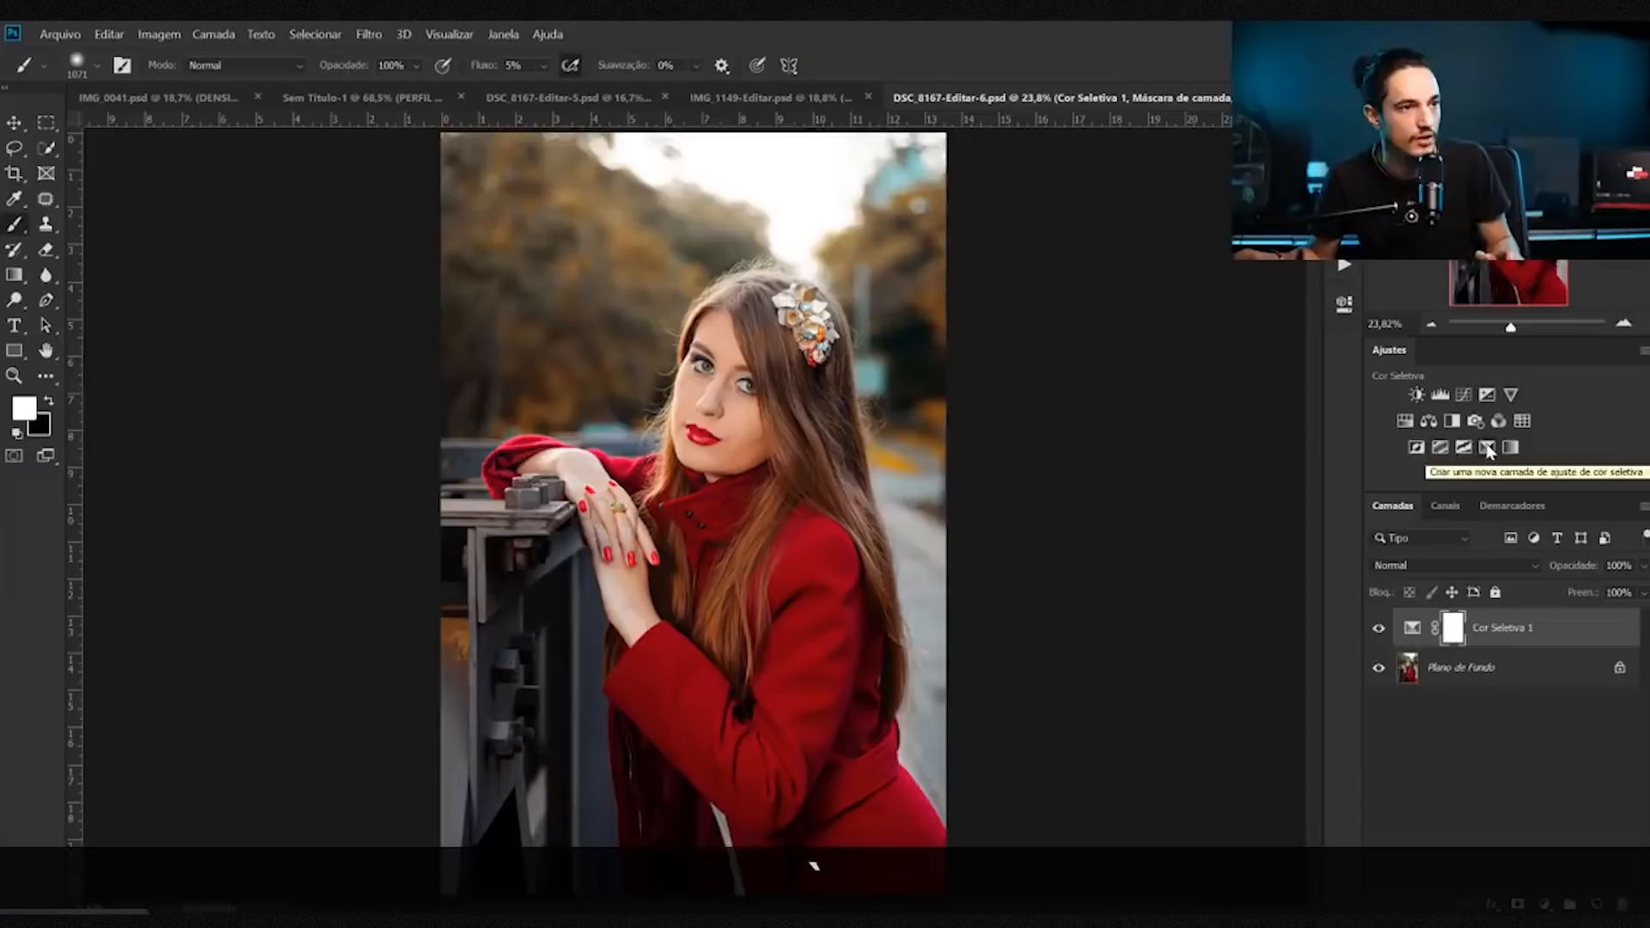
Add a second Selective Color layer with its yellows at cyan -100, magenta -20, yellow +27 and black +50
click(1487, 448)
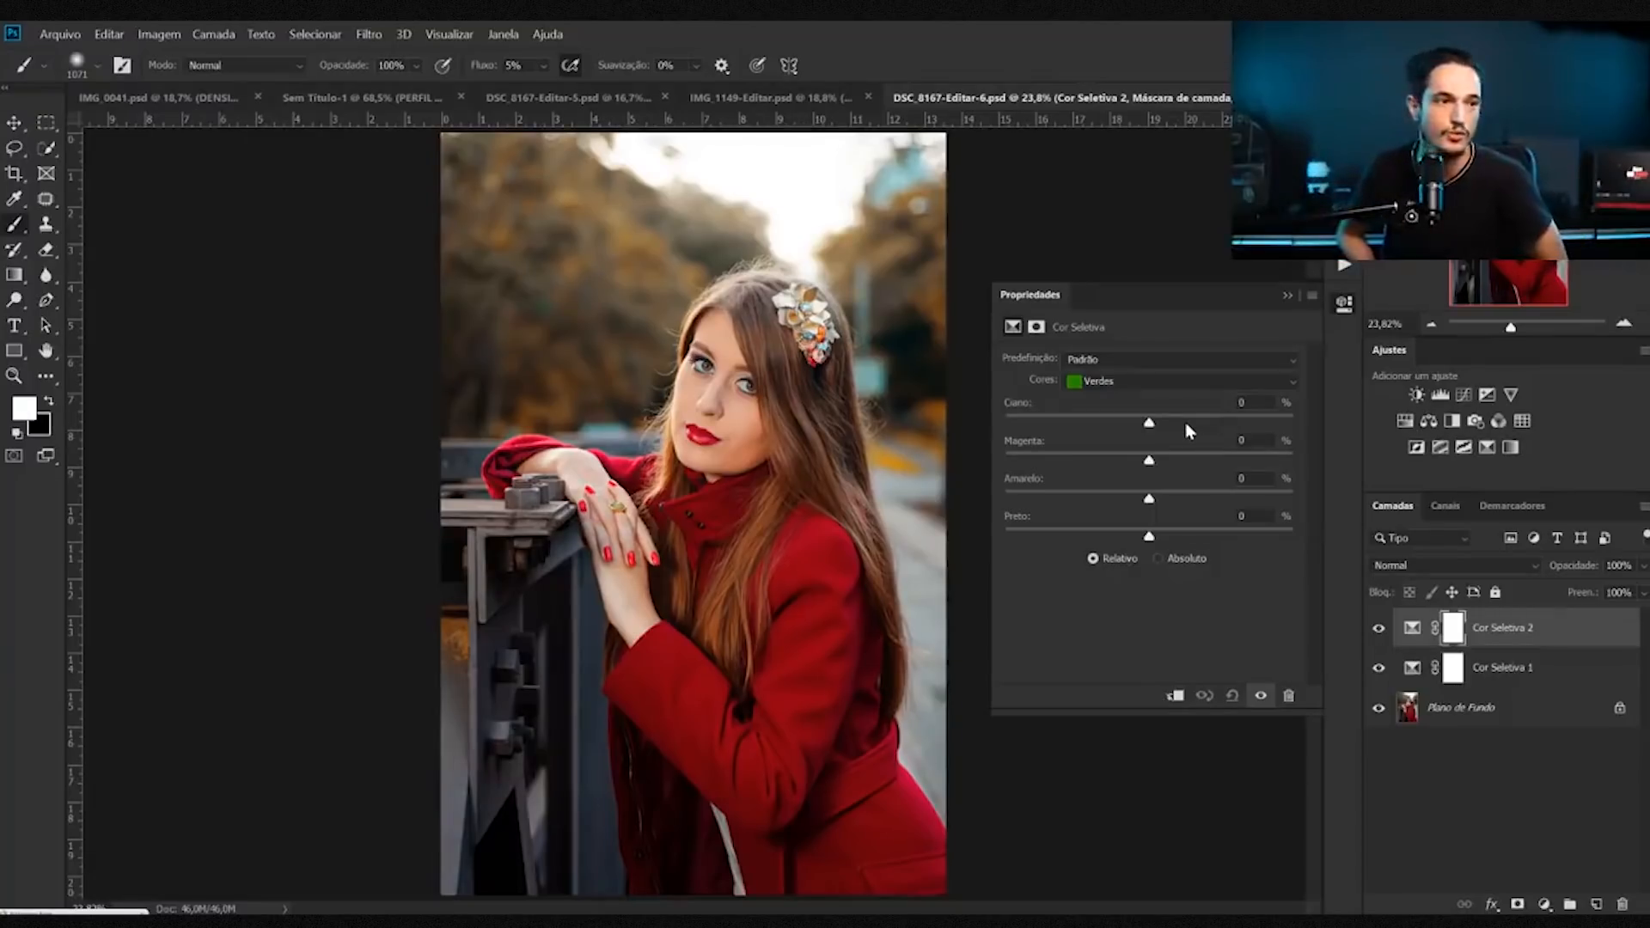
click(1136, 381)
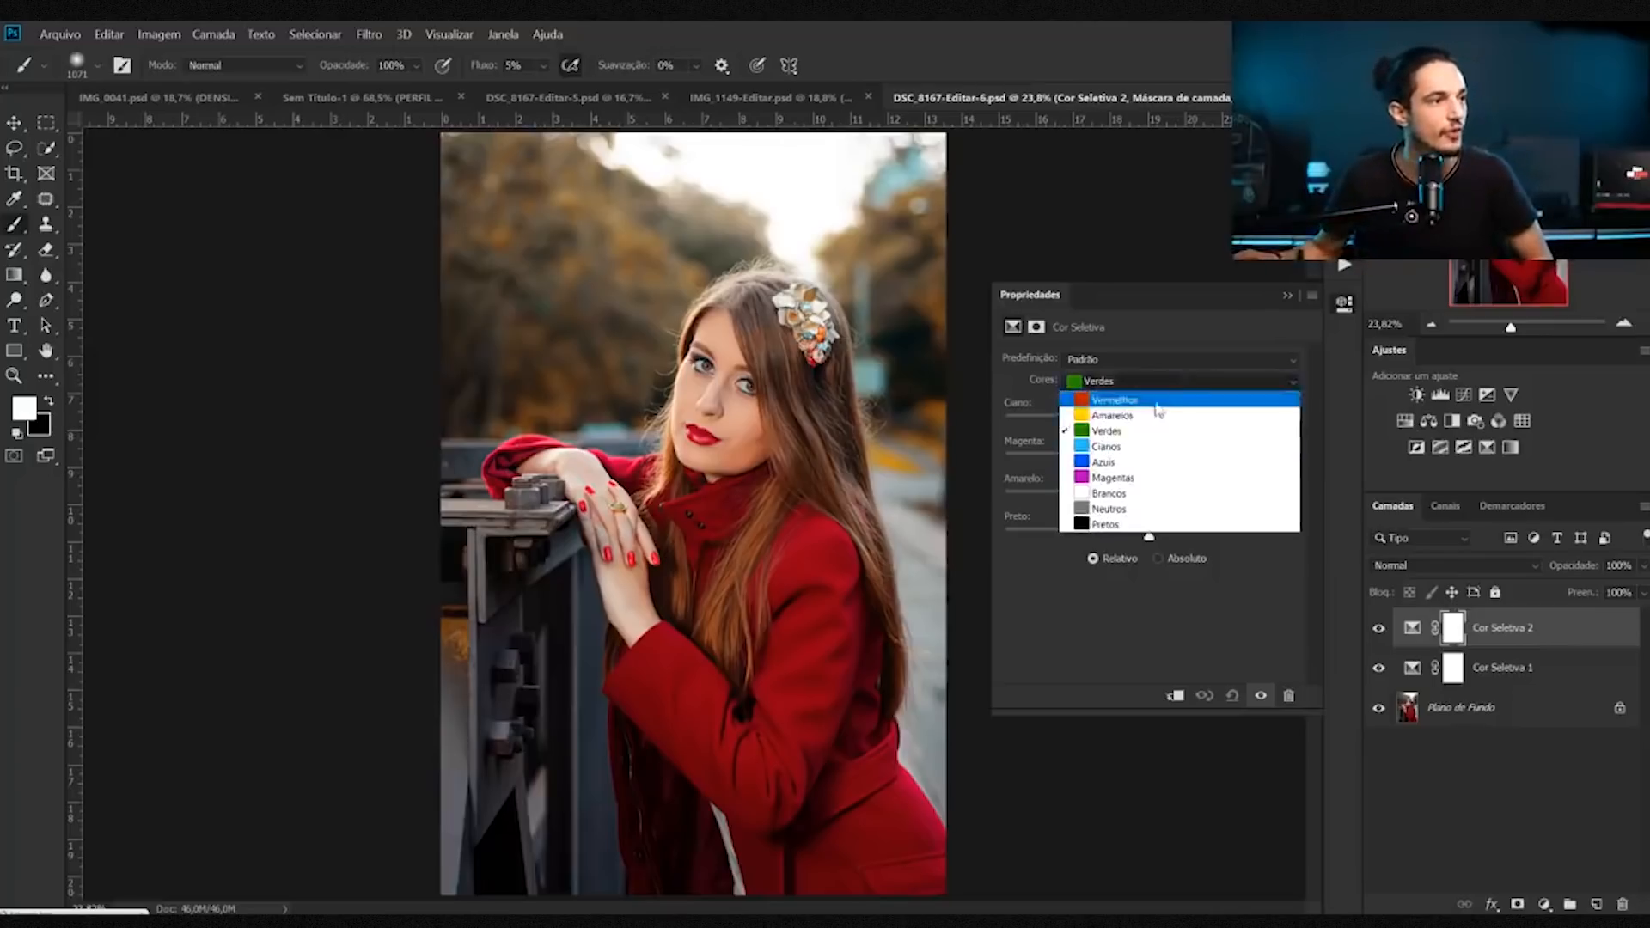
click(1147, 403)
drag(1149, 422, 1005, 425)
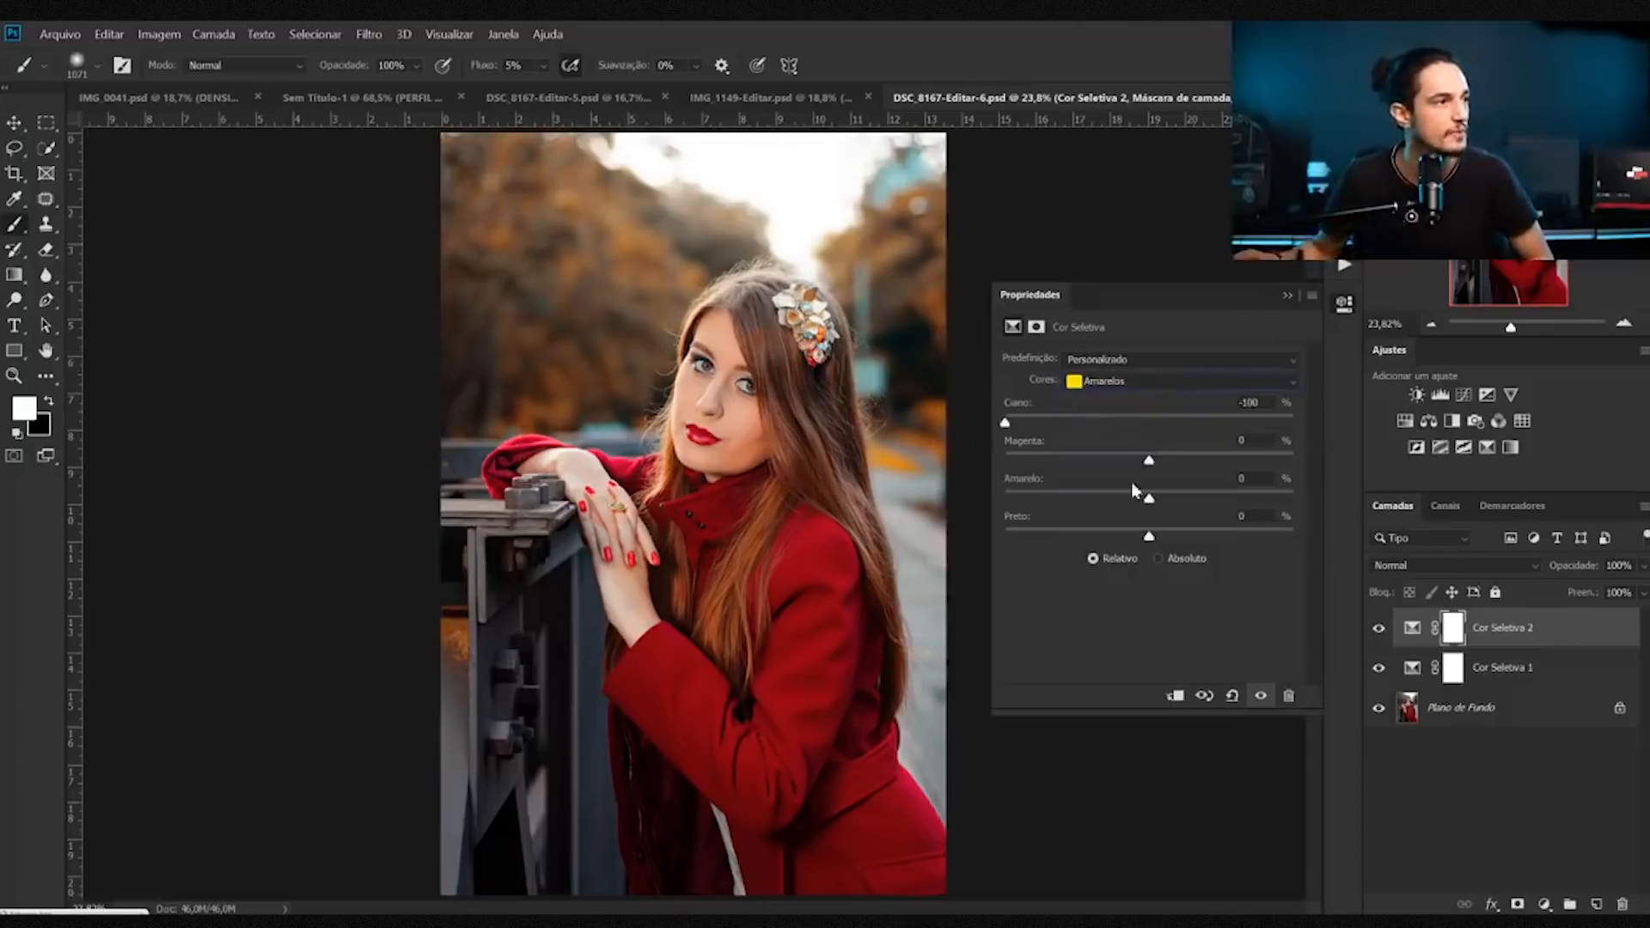
drag(1149, 536, 1221, 538)
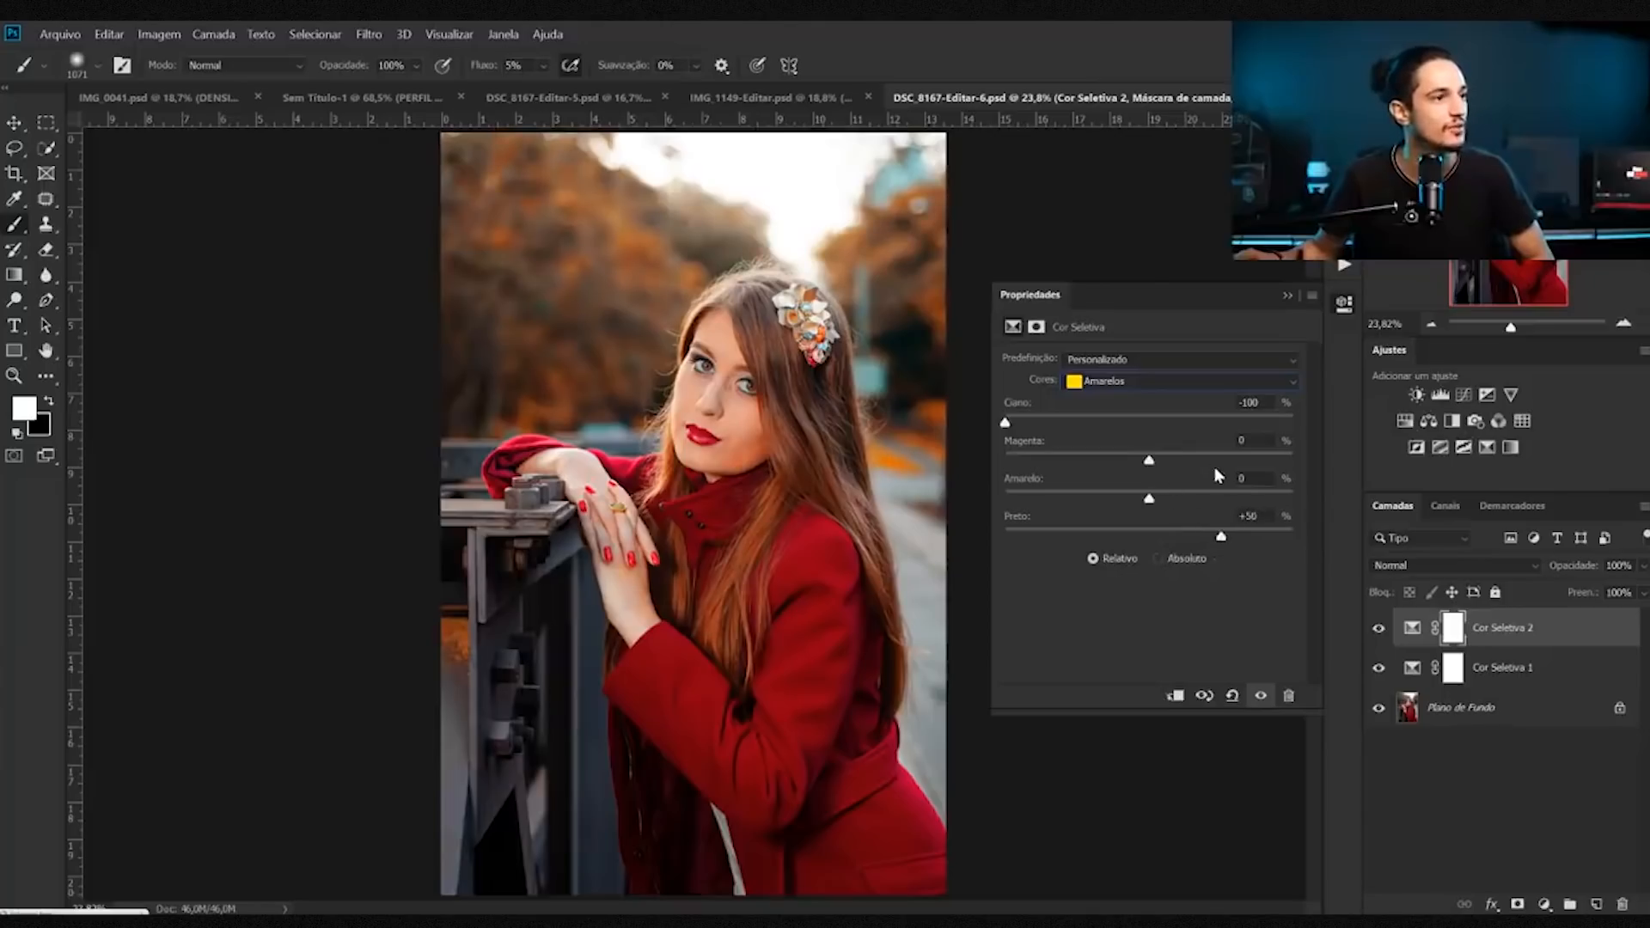
drag(1149, 461, 1212, 500)
drag(1110, 502, 1192, 543)
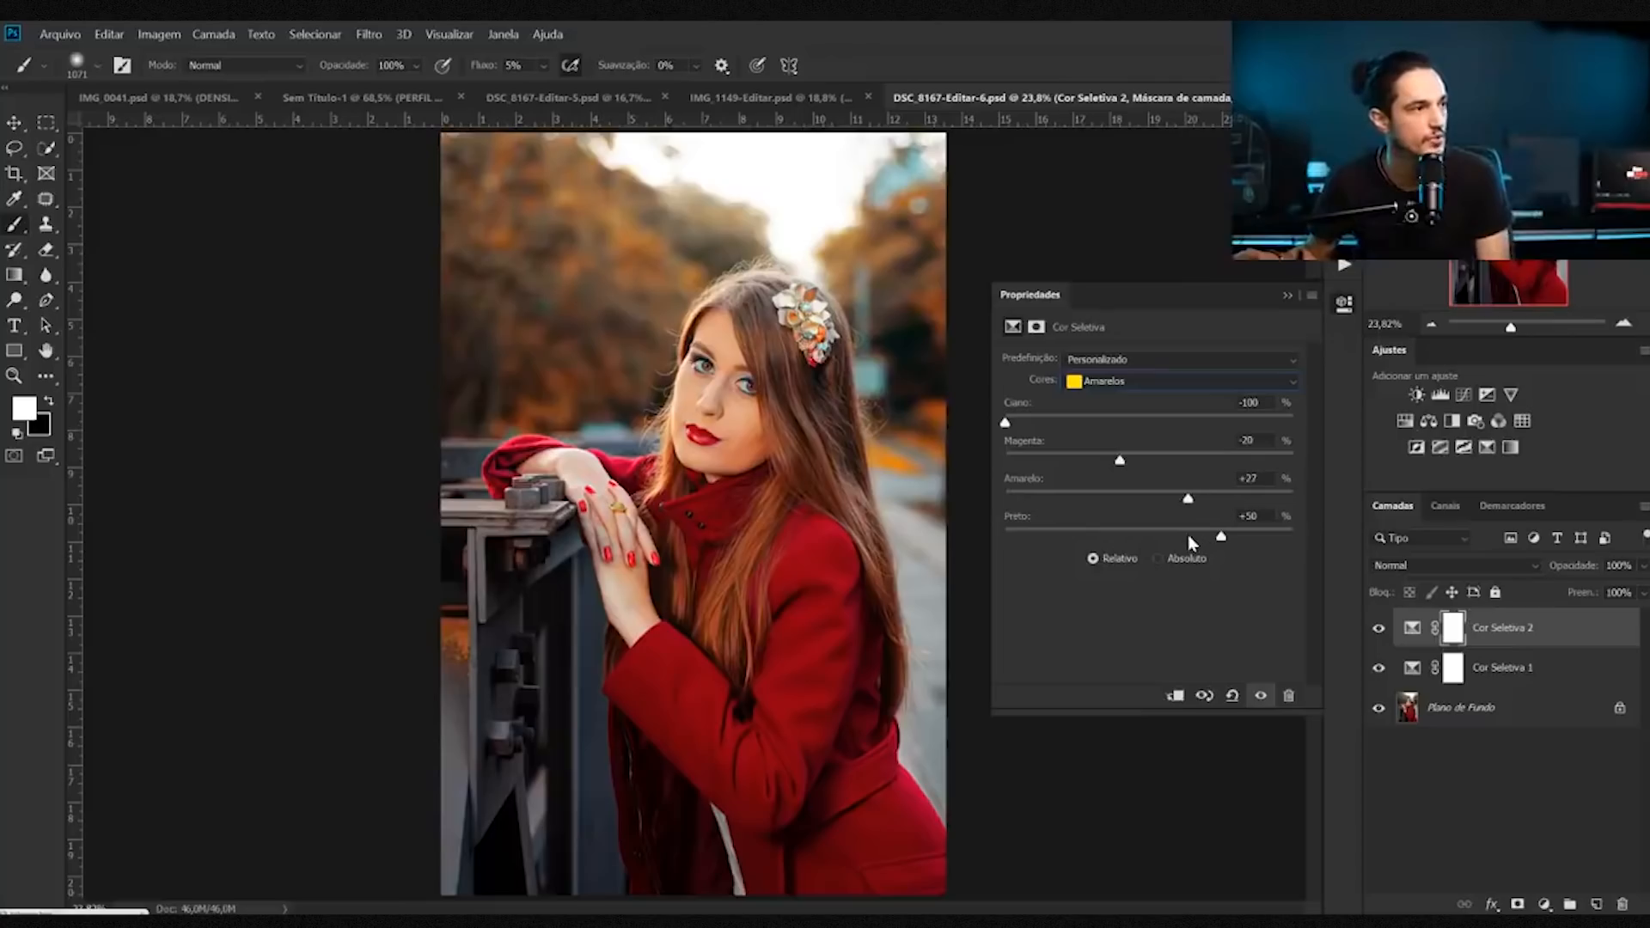
Set the reds (Vermelhos) of the second Selective Color layer to cyan +2
click(1134, 381)
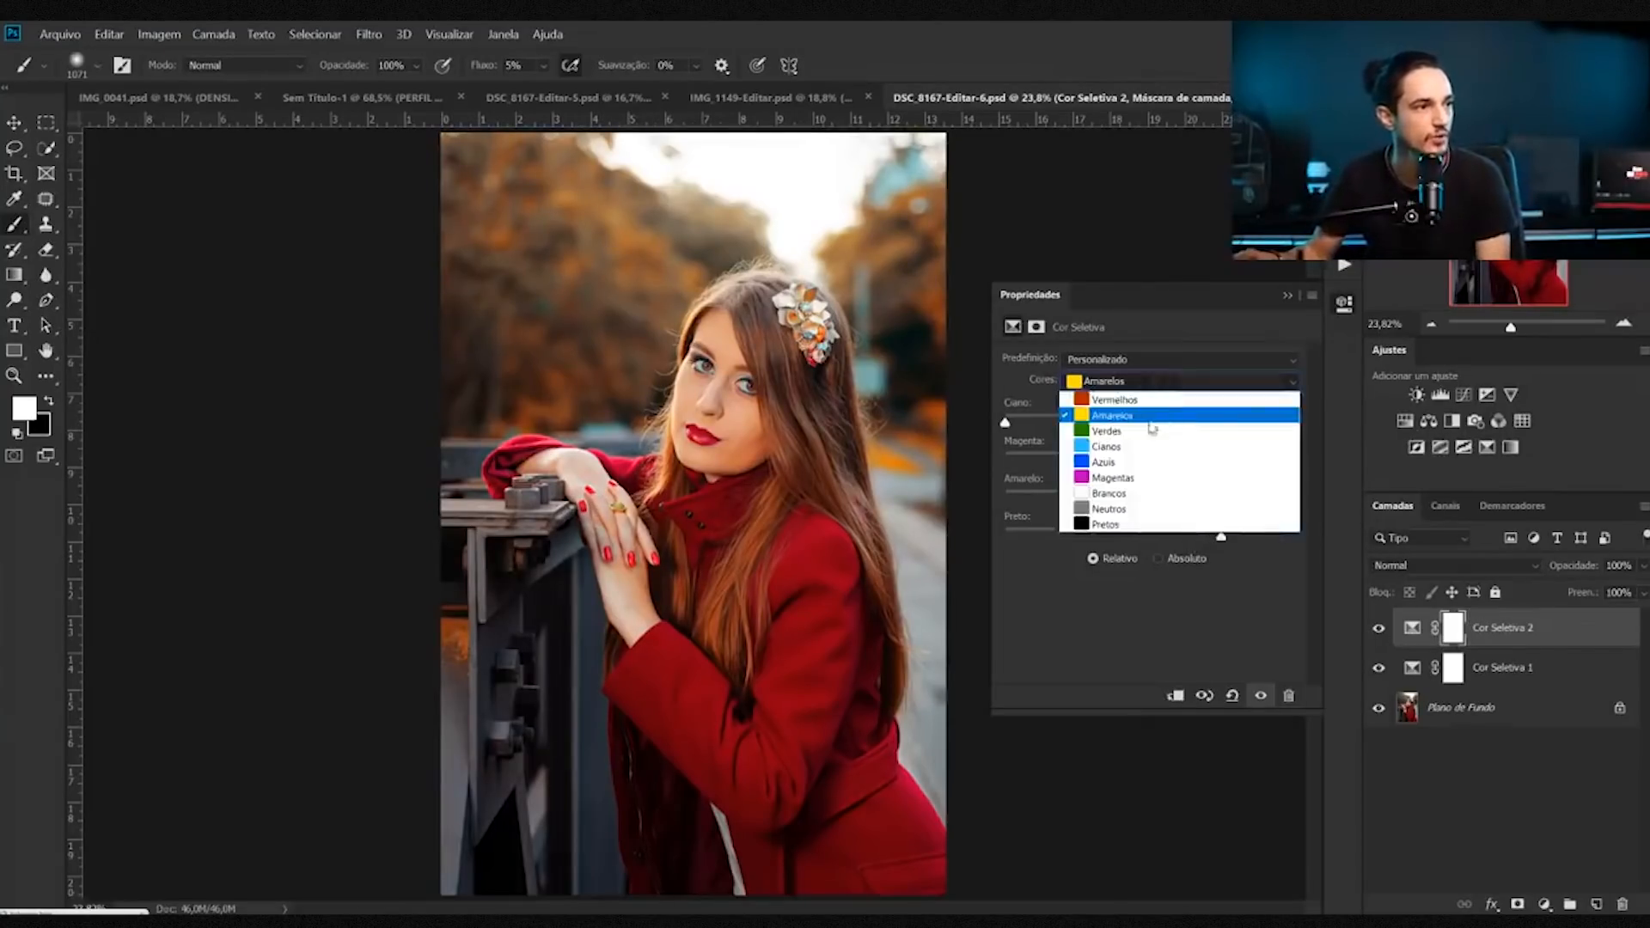
click(1143, 380)
drag(1136, 424, 1152, 458)
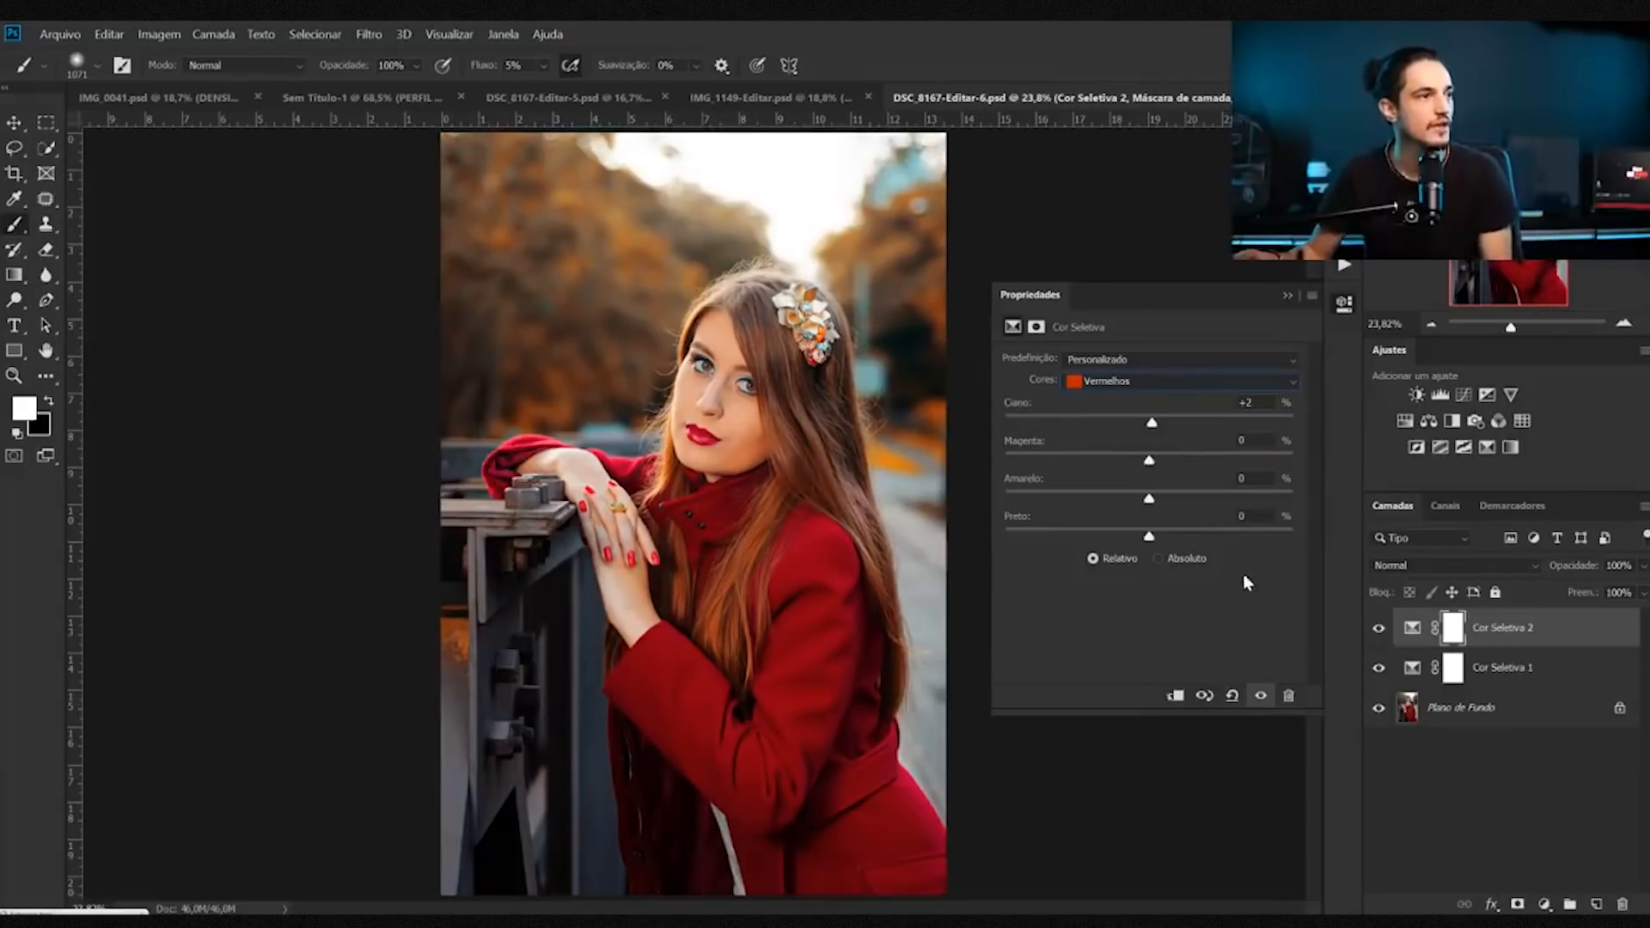
key(Return)
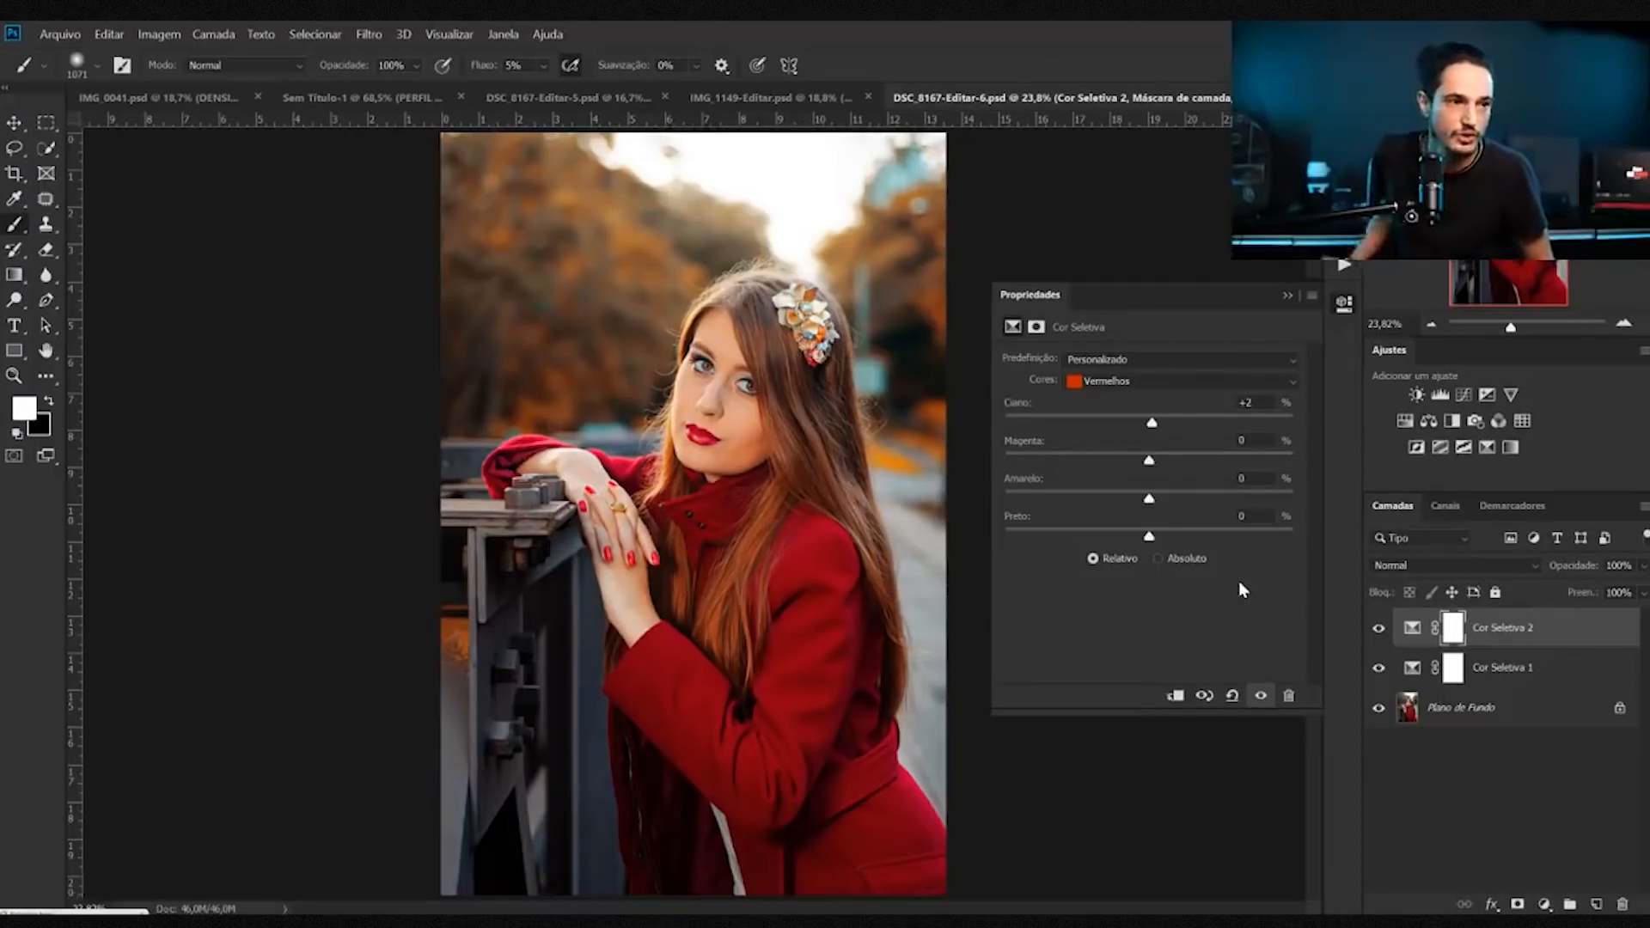
Group the two Selective Color layers and give the group an inverted, black layer mask
shift+click(1565, 674)
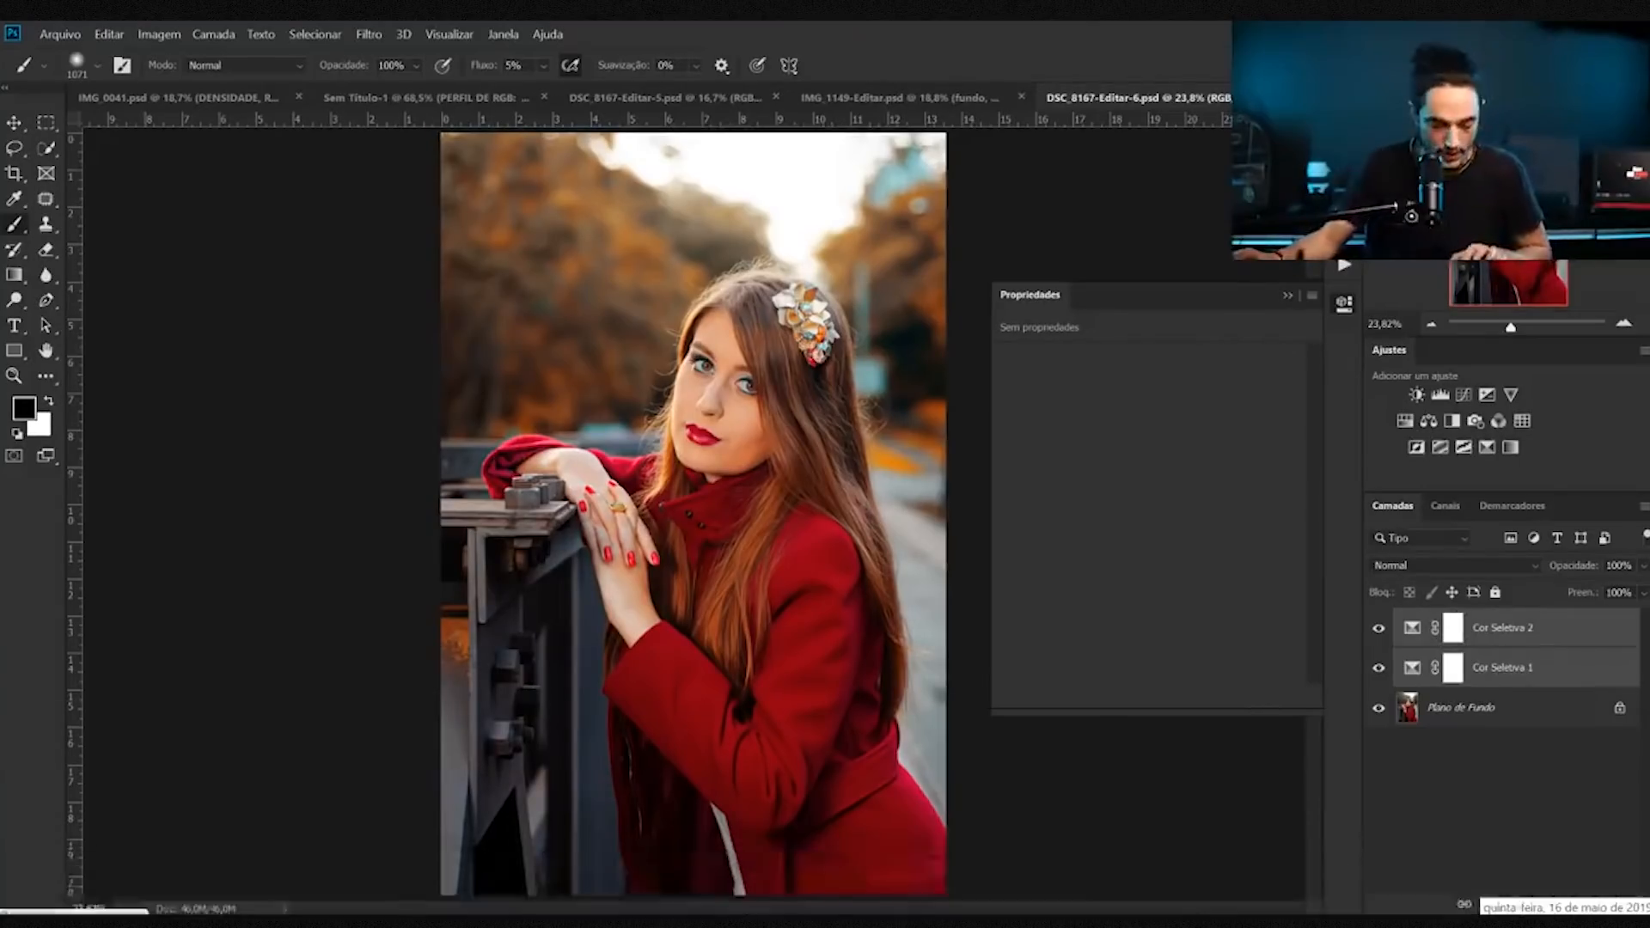
key(ctrl+g)
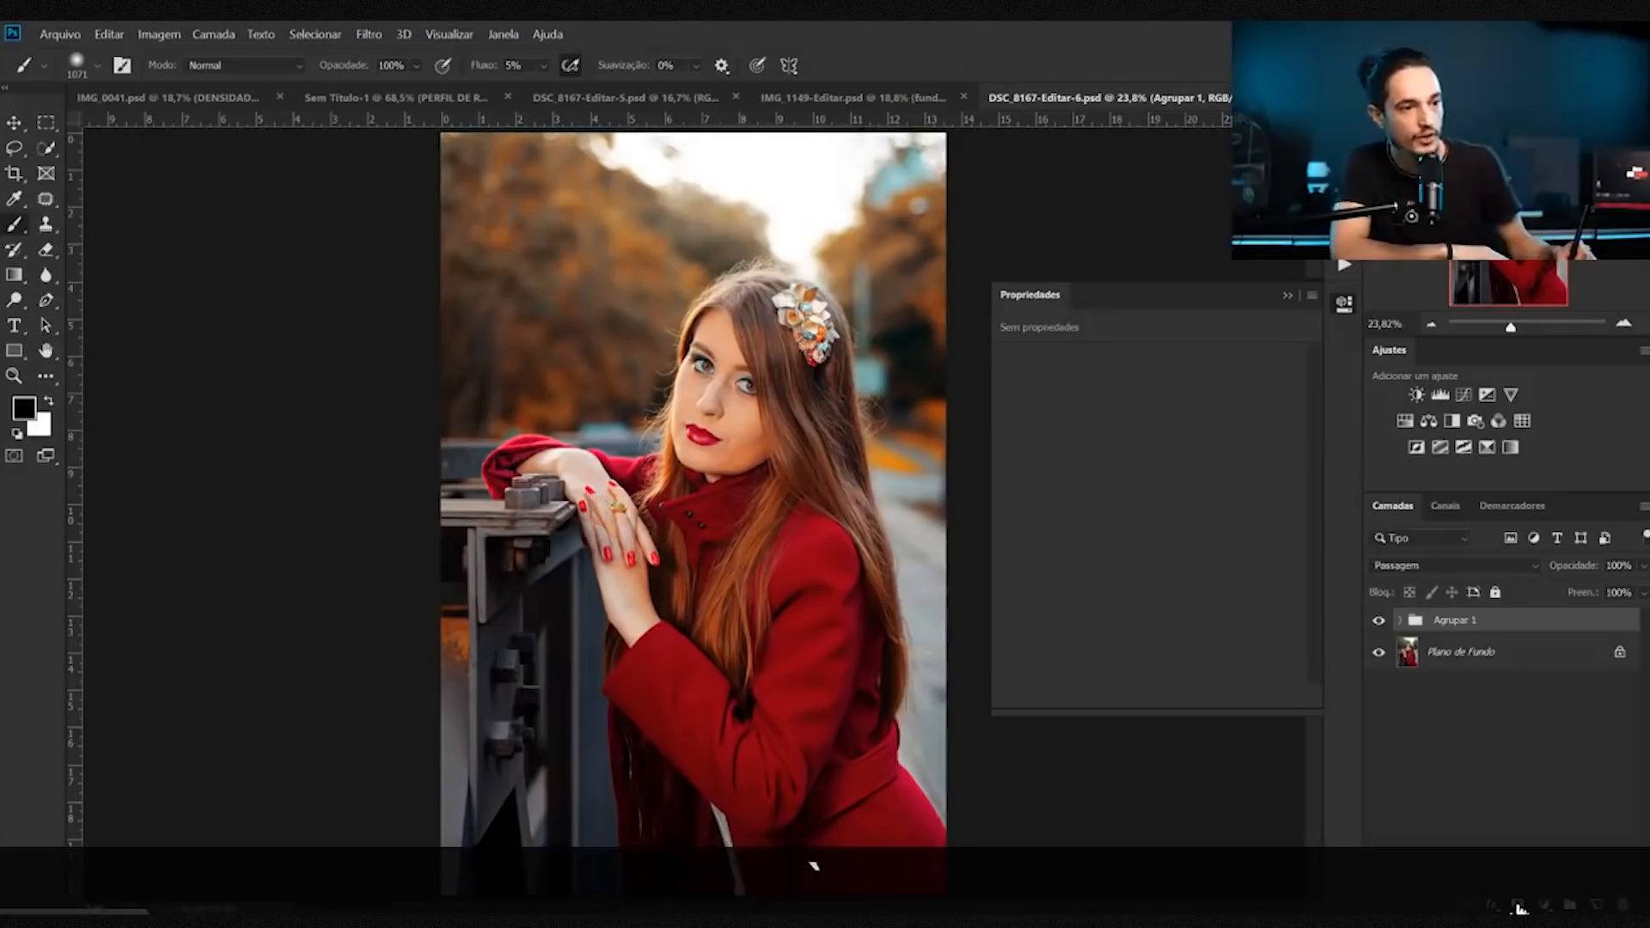
click(1517, 906)
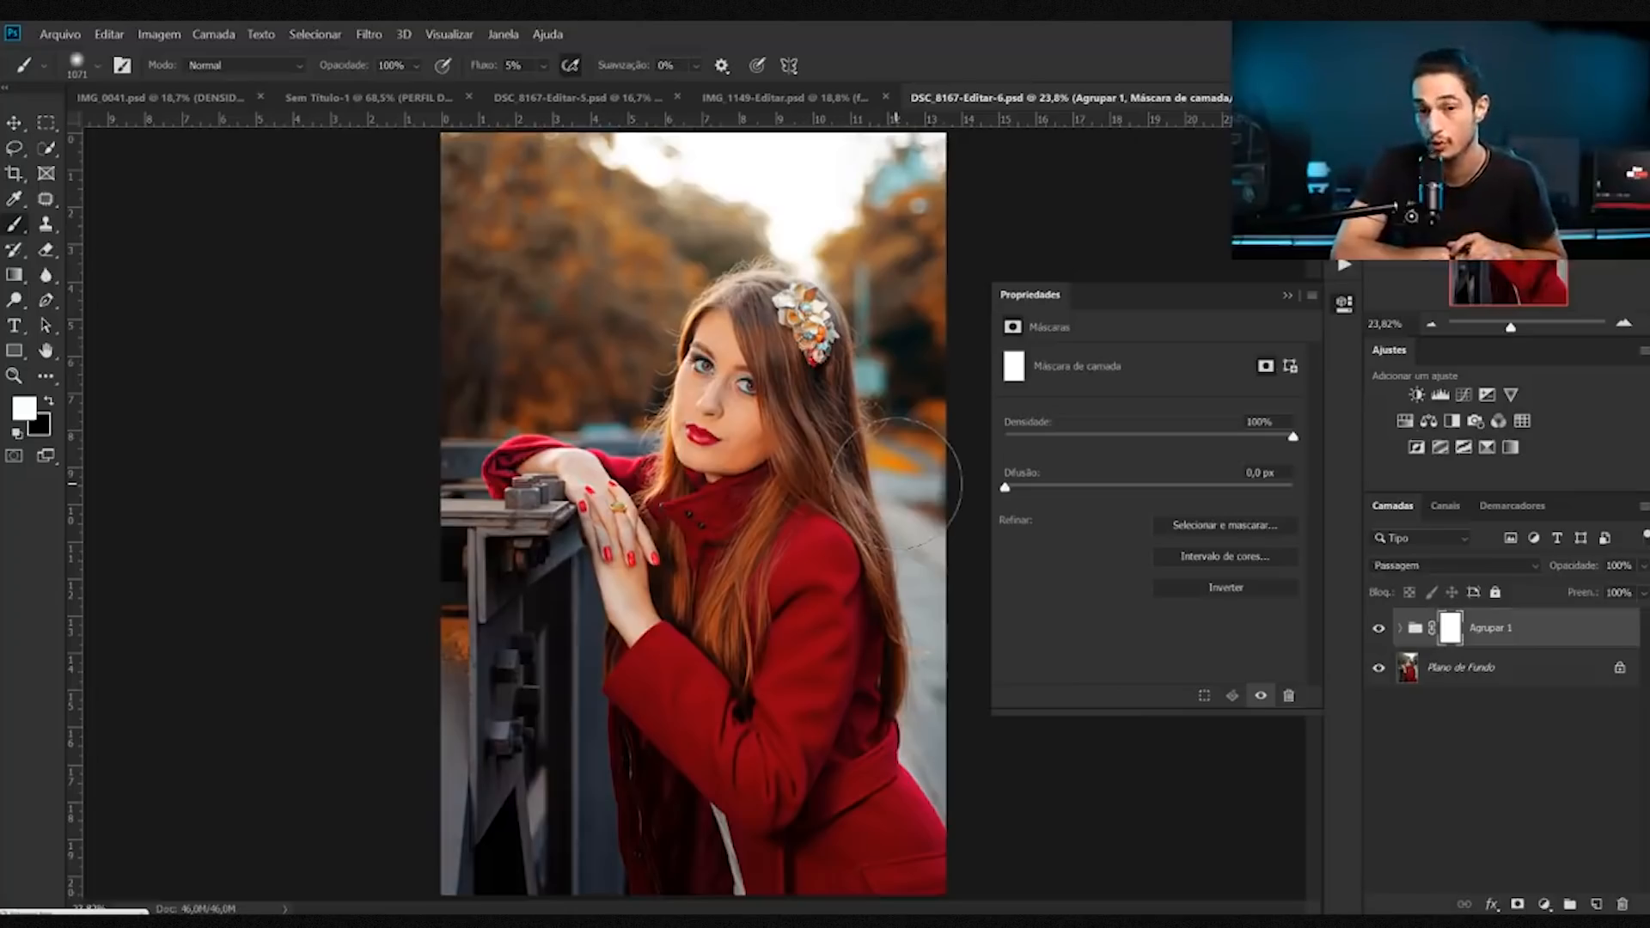
key(ctrl)
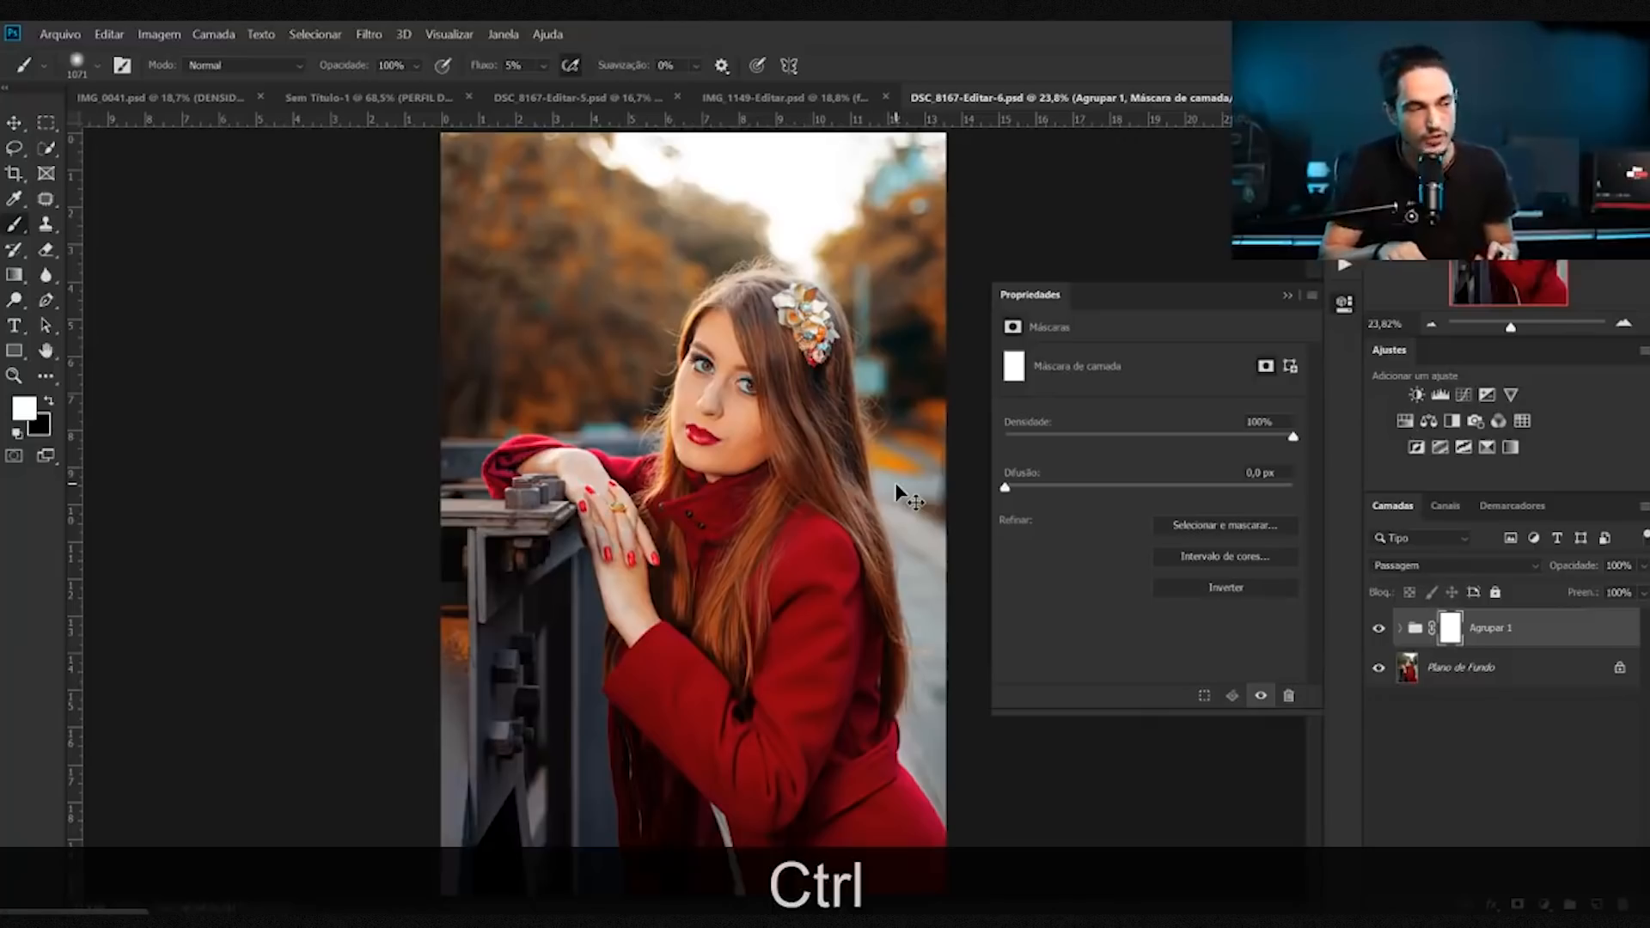
key(ctrl+i)
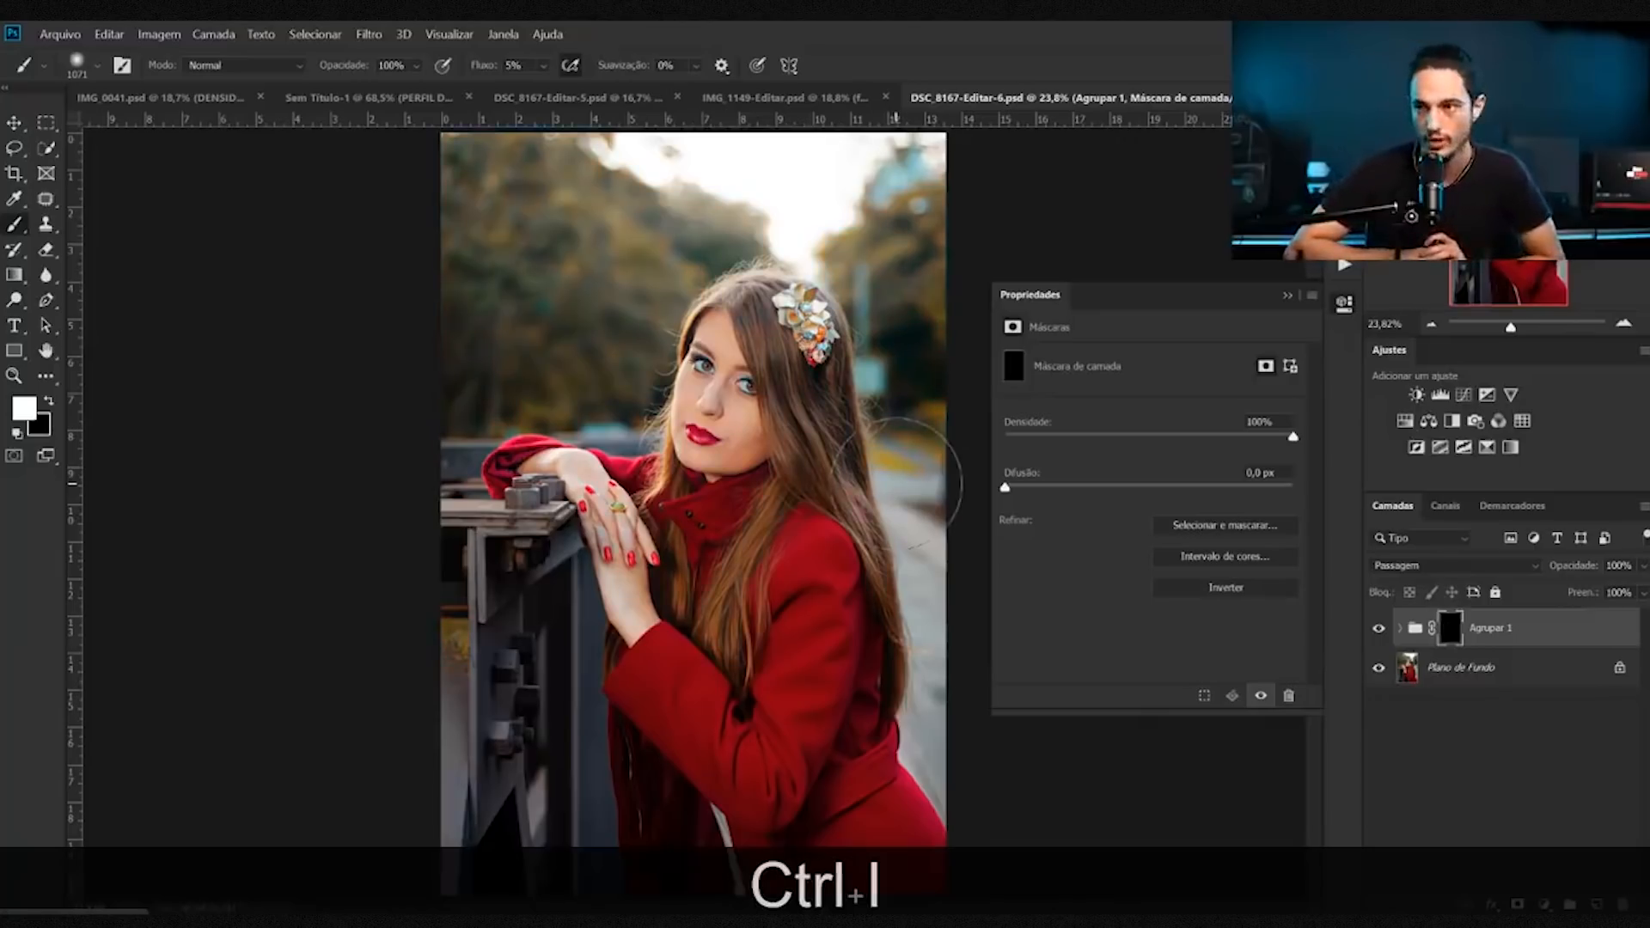
Paint white on the group's mask at 42% flow over the background around the woman to reveal the orange foliage
key(b)
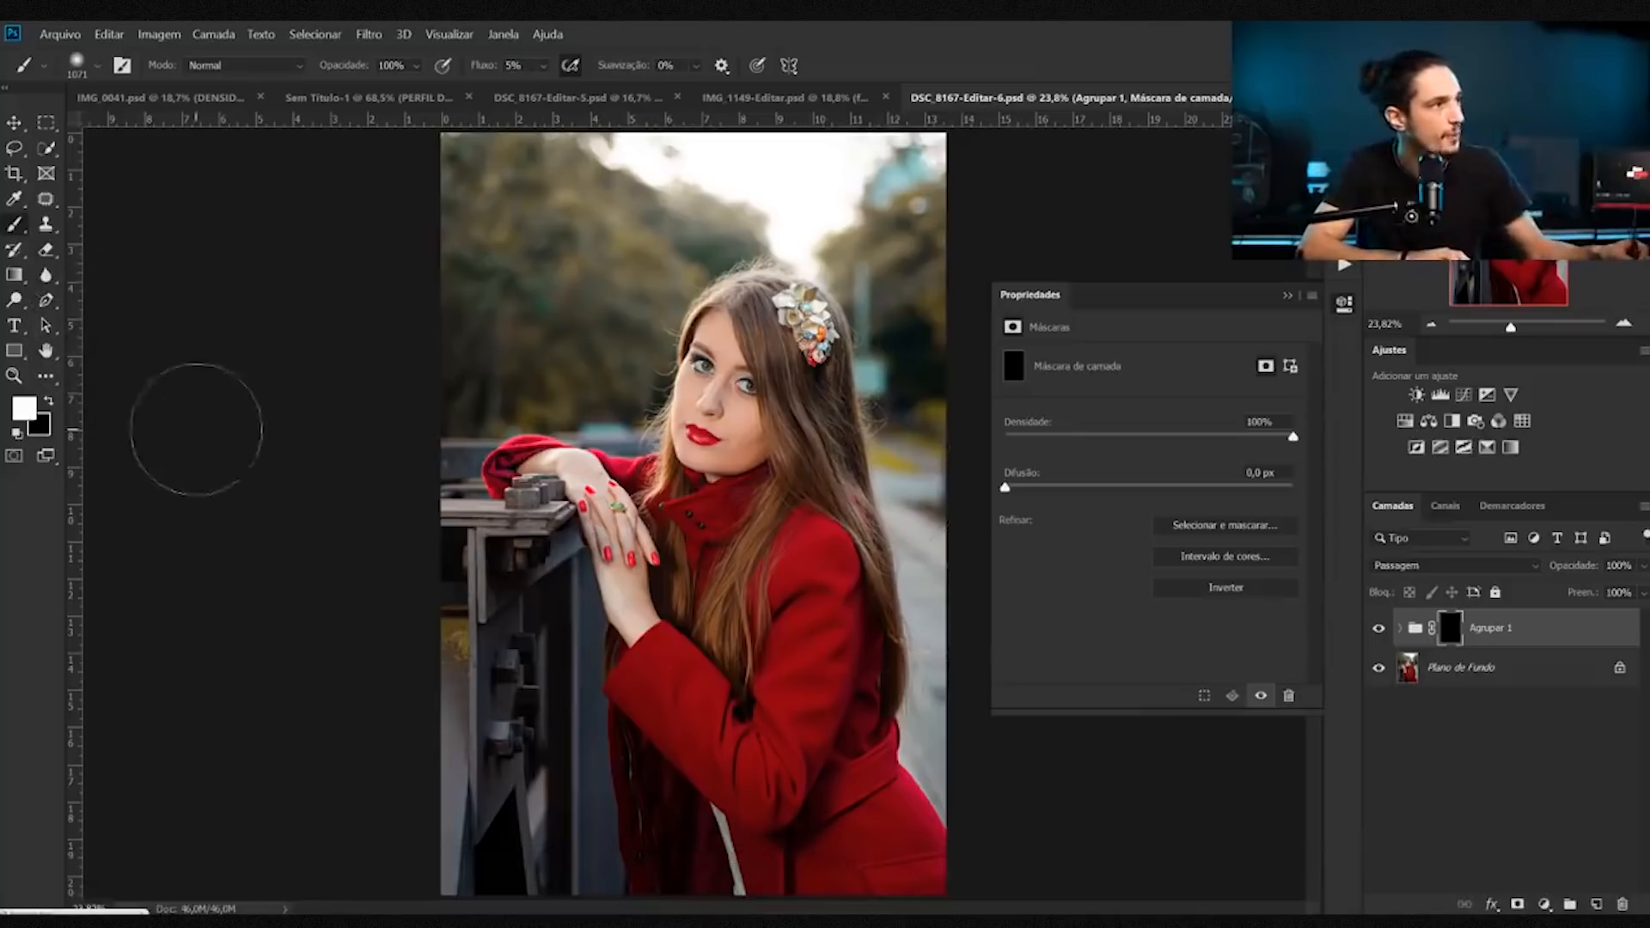
drag(498, 70, 504, 71)
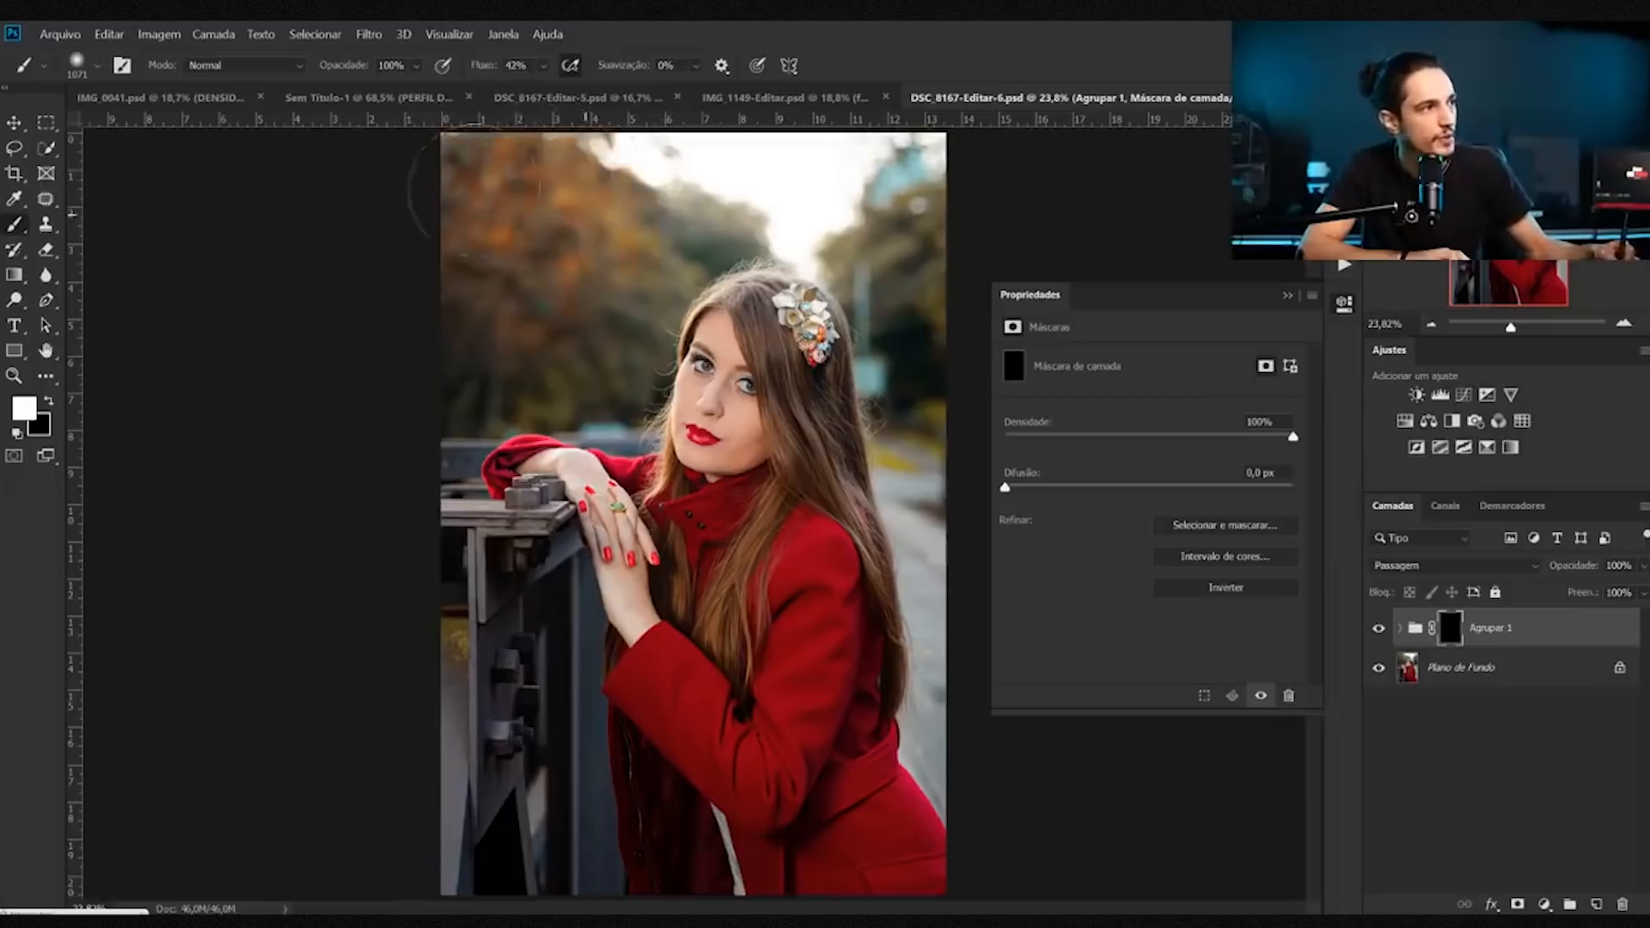
drag(474, 191, 623, 202)
drag(672, 205, 633, 224)
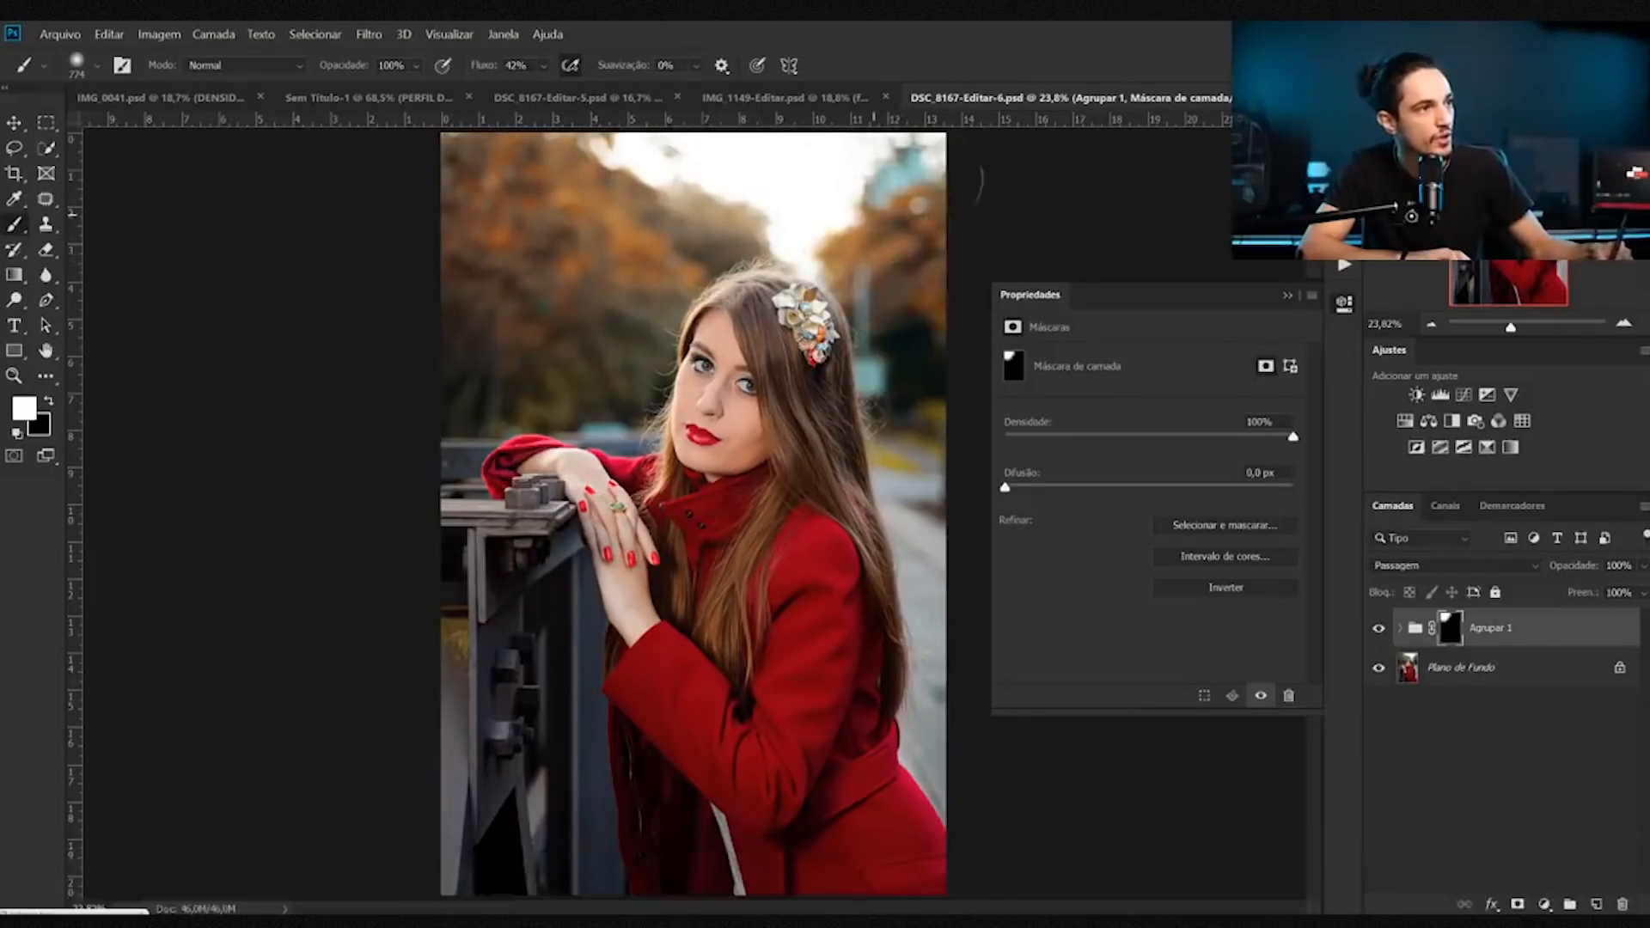
drag(898, 520, 909, 470)
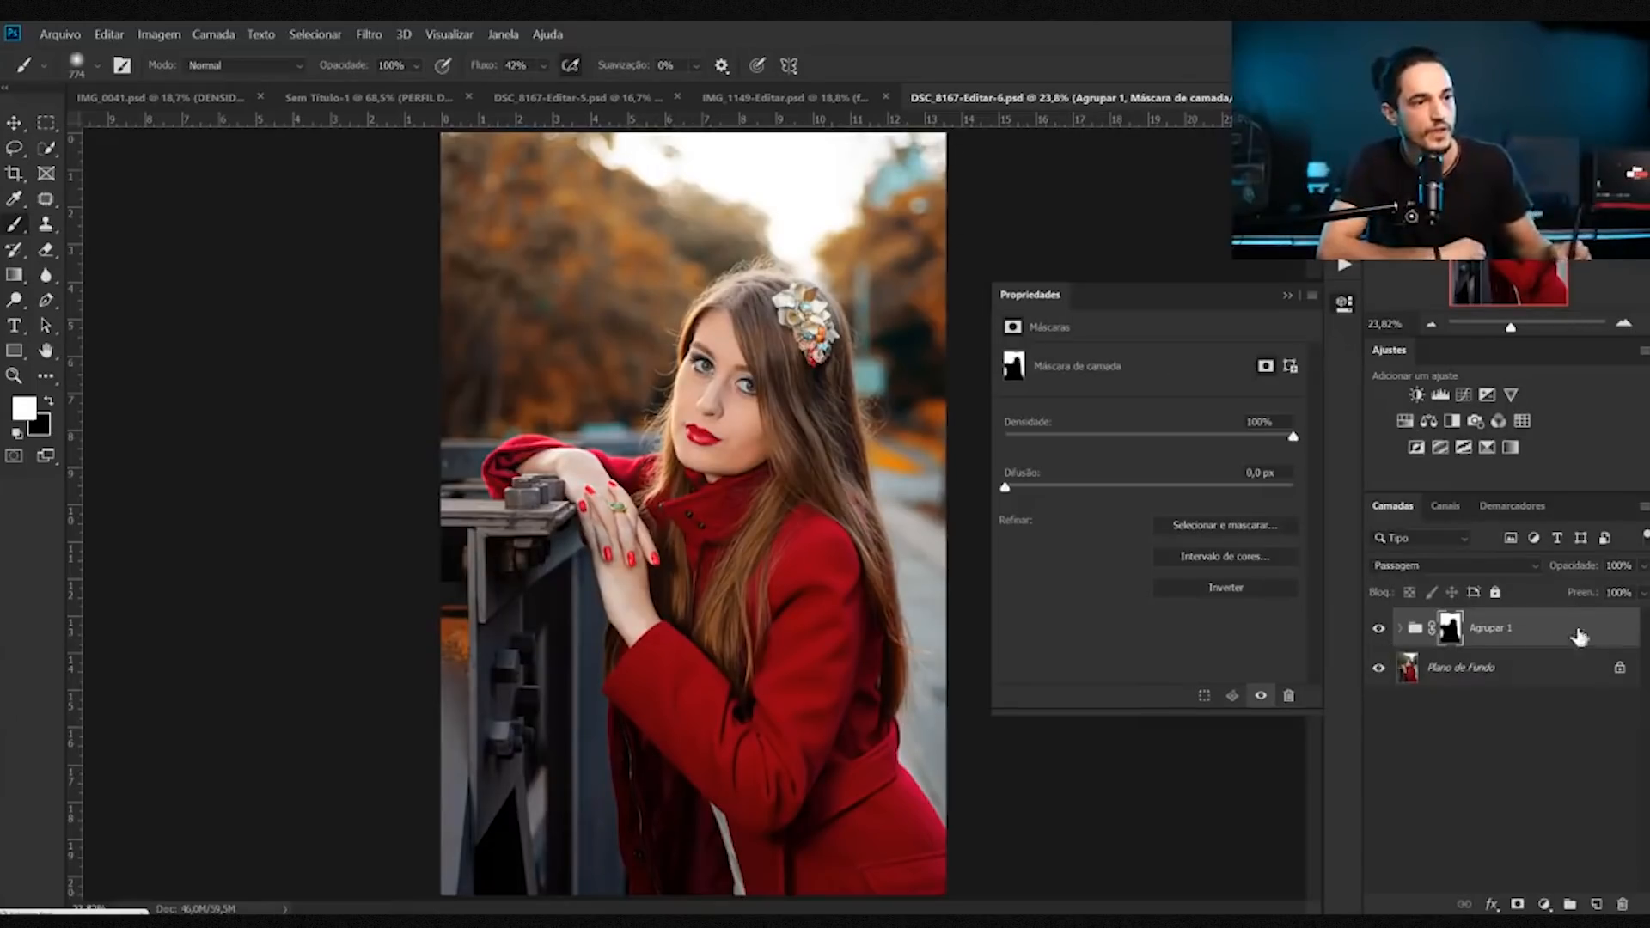
On the background layer, lasso the bright sky above the woman's head and feather the selection by 60 pixels
click(1453, 686)
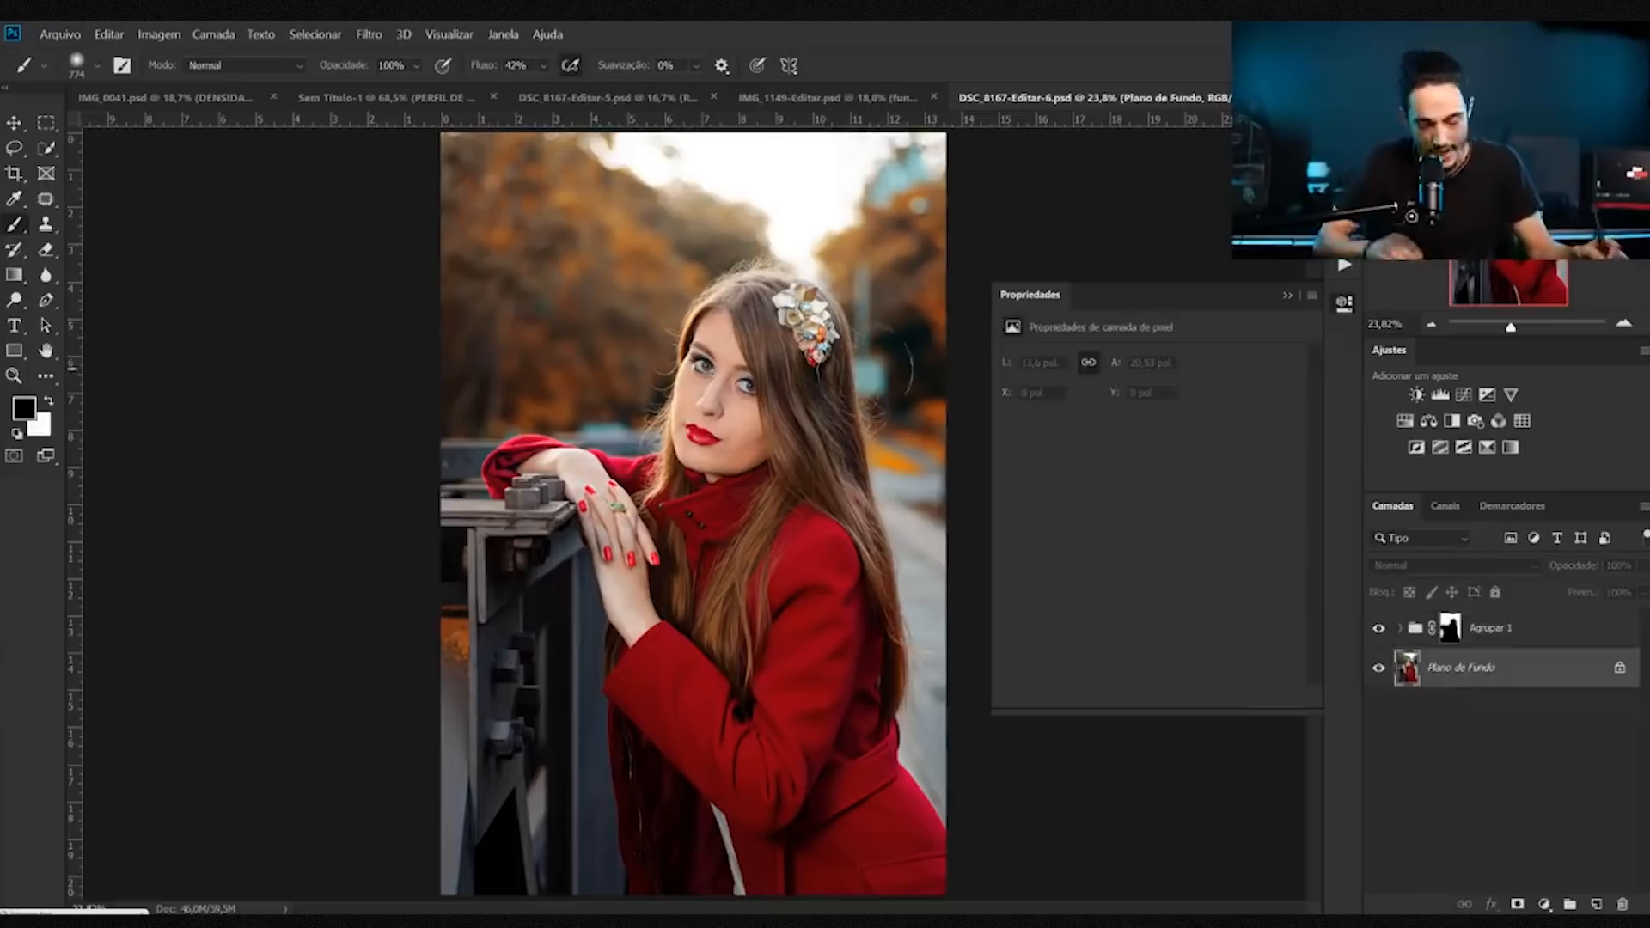
key(l)
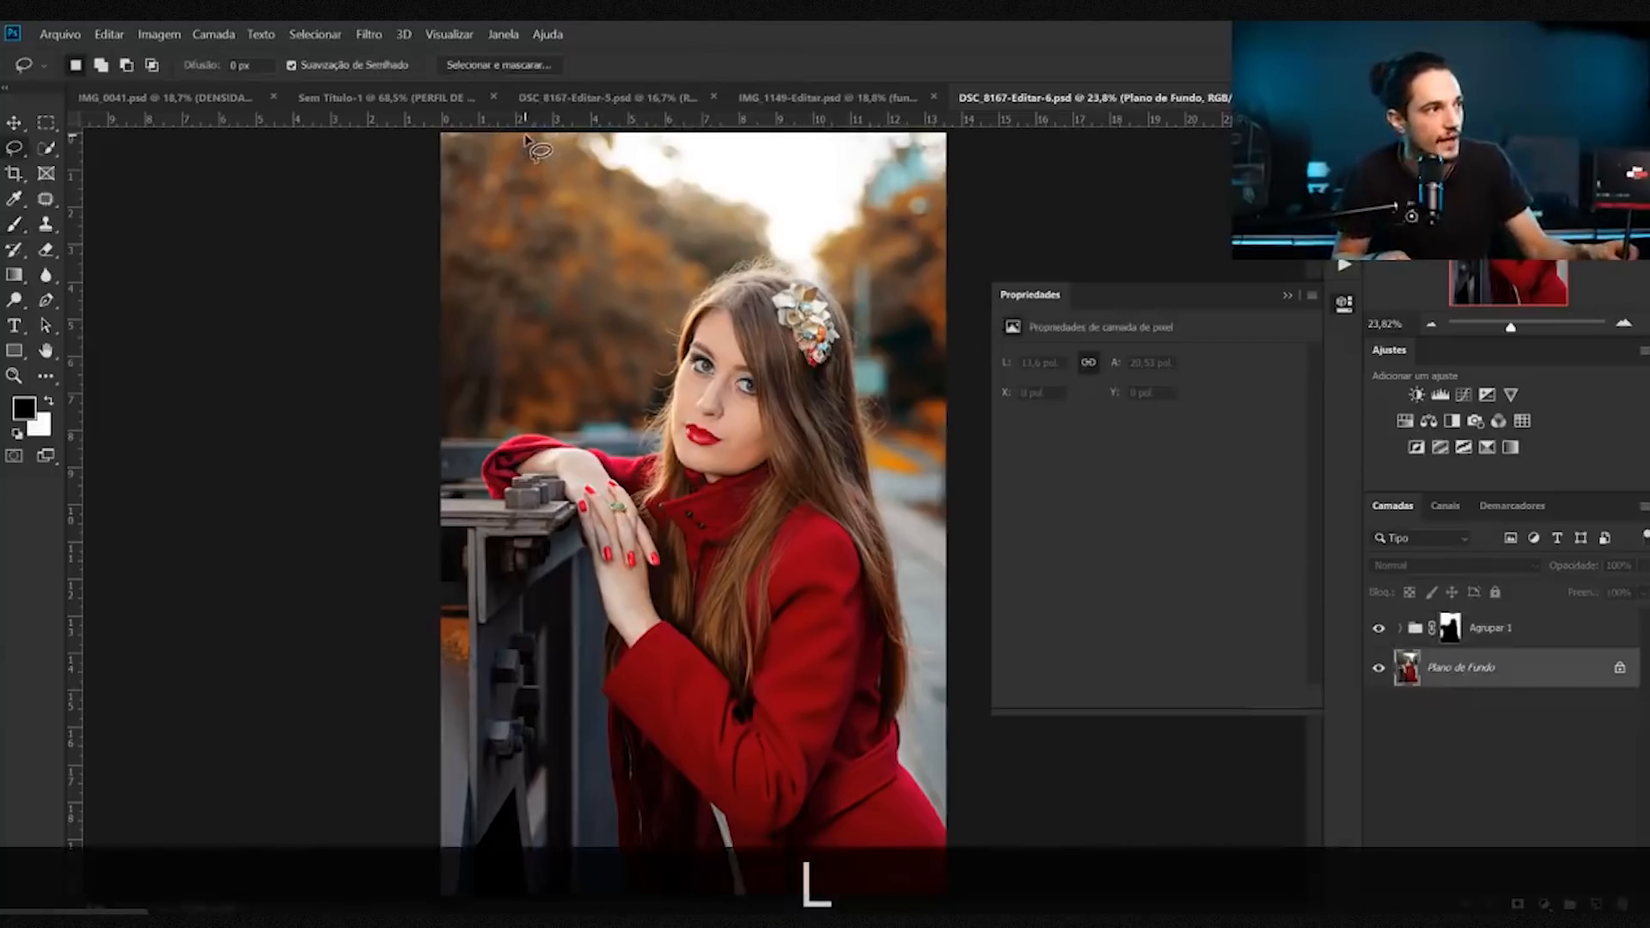
drag(526, 137, 620, 215)
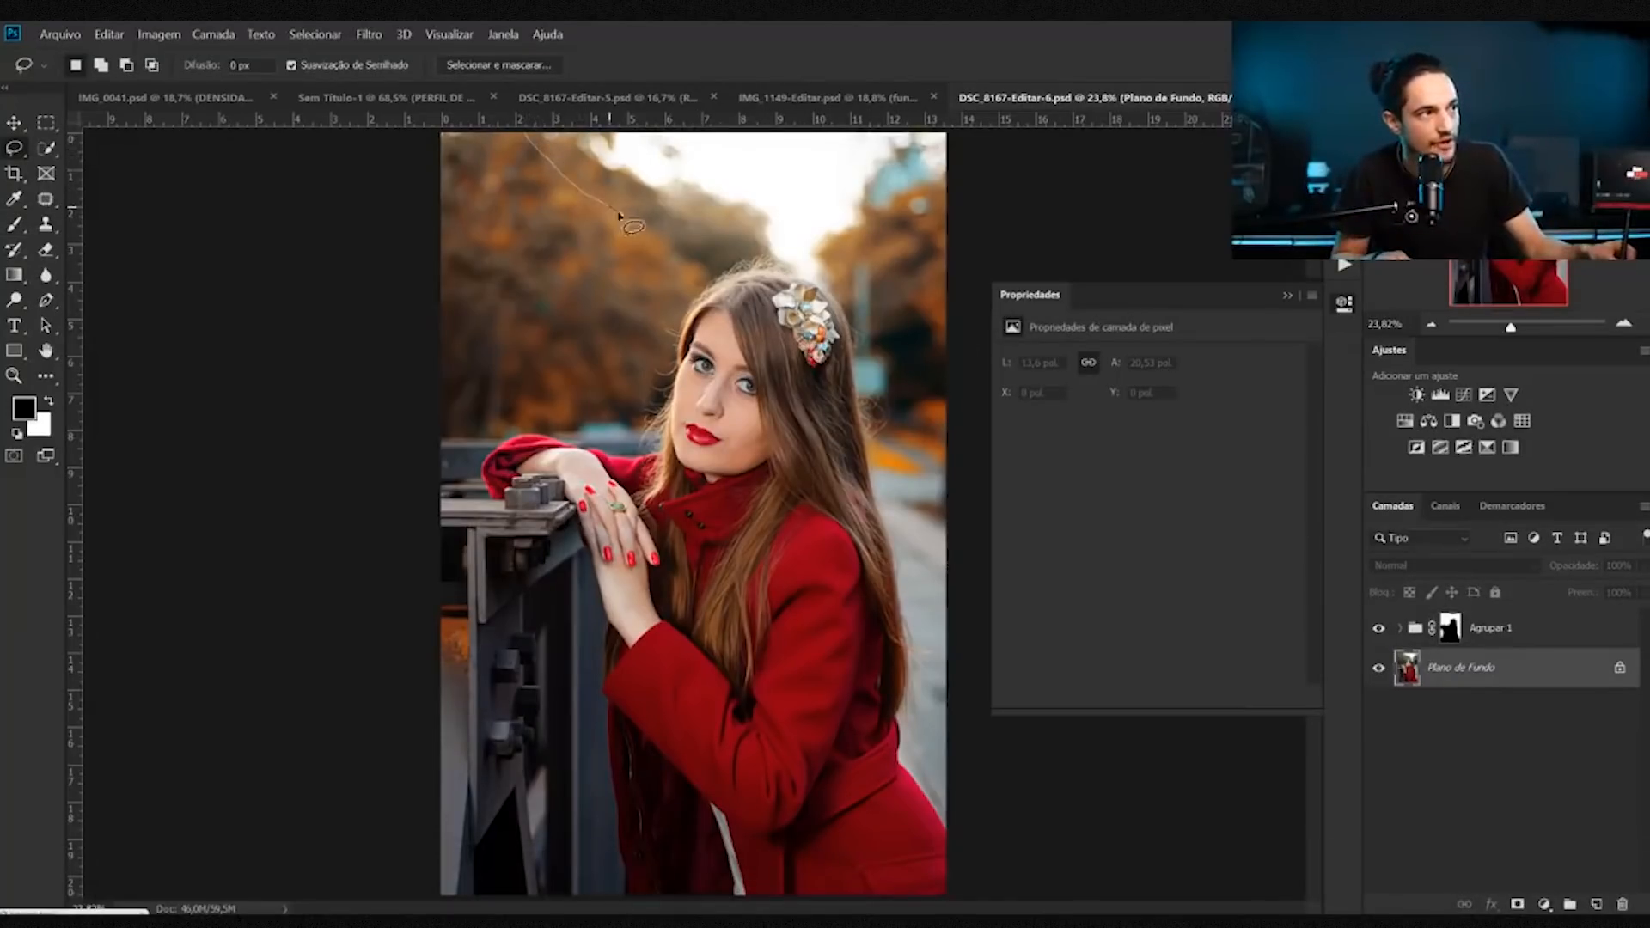
mouse_move(773, 271)
mouse_down()
mouse_move(843, 294)
mouse_move(880, 237)
mouse_move(944, 200)
mouse_move(969, 107)
mouse_move(590, 90)
mouse_up()
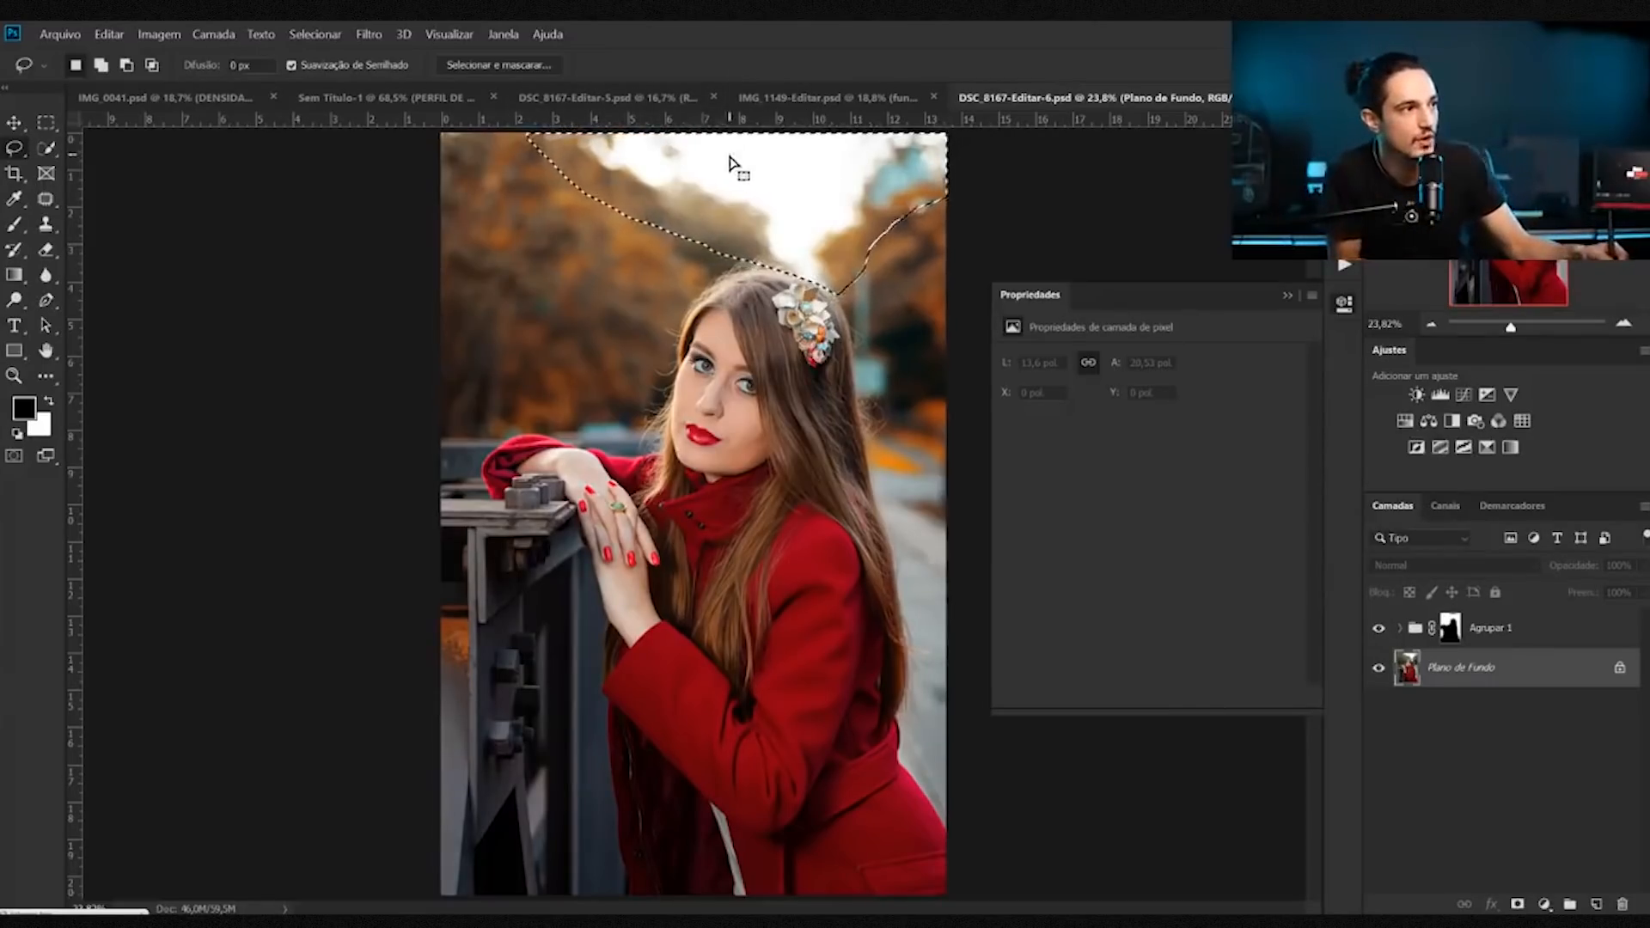
right_click(728, 158)
click(770, 200)
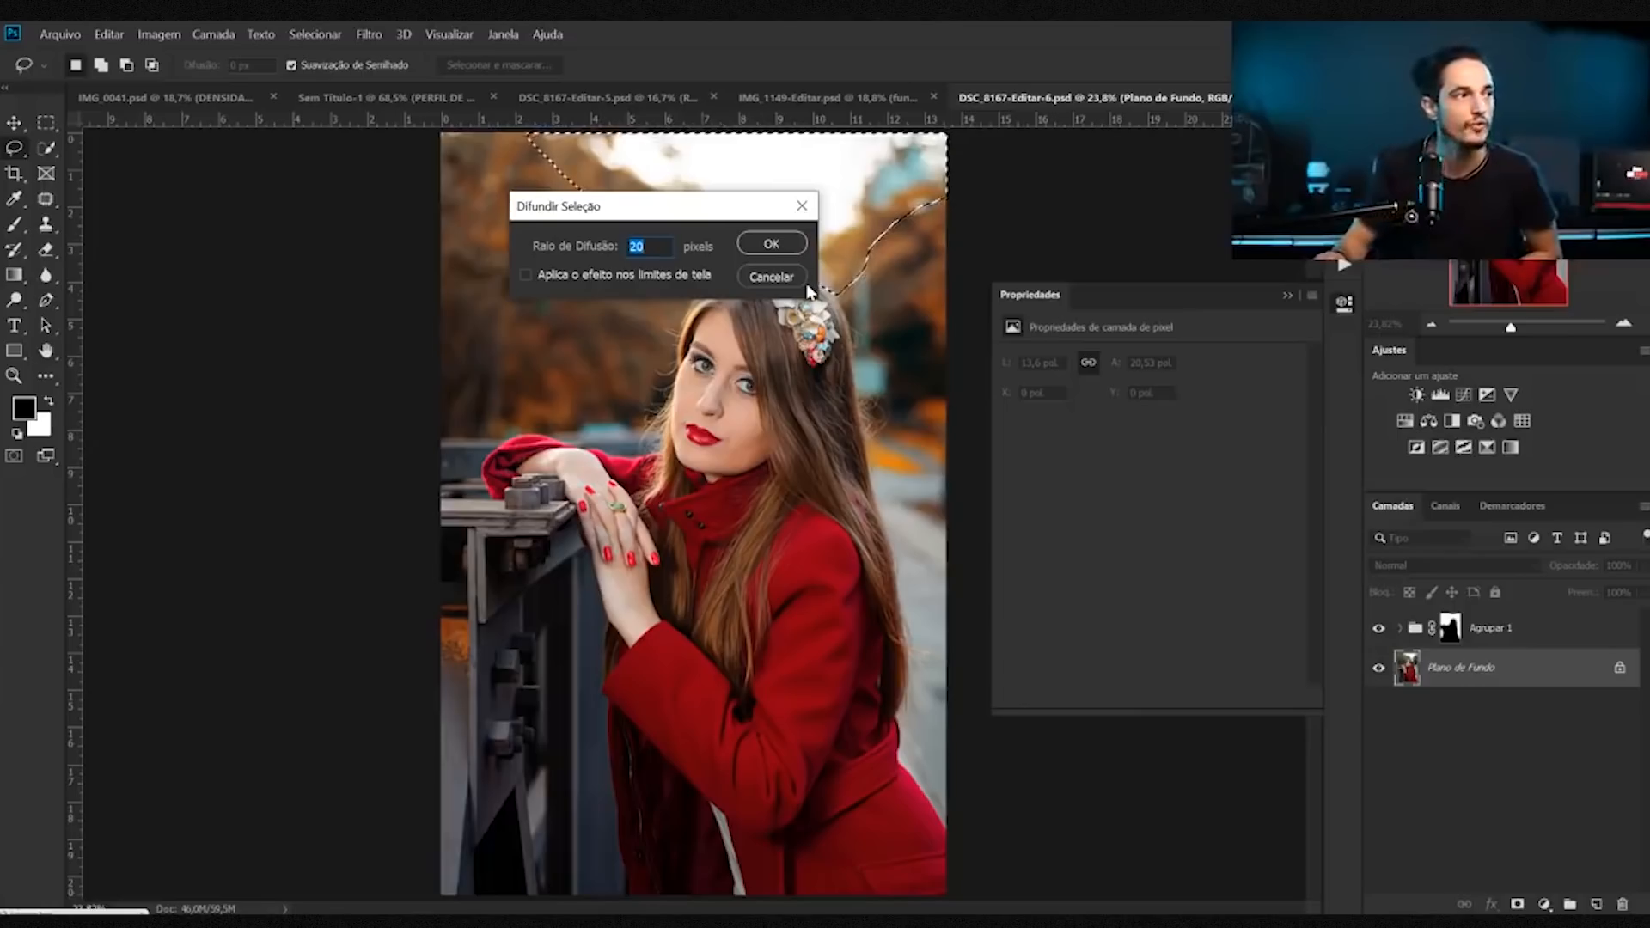
text(60)
key(Return)
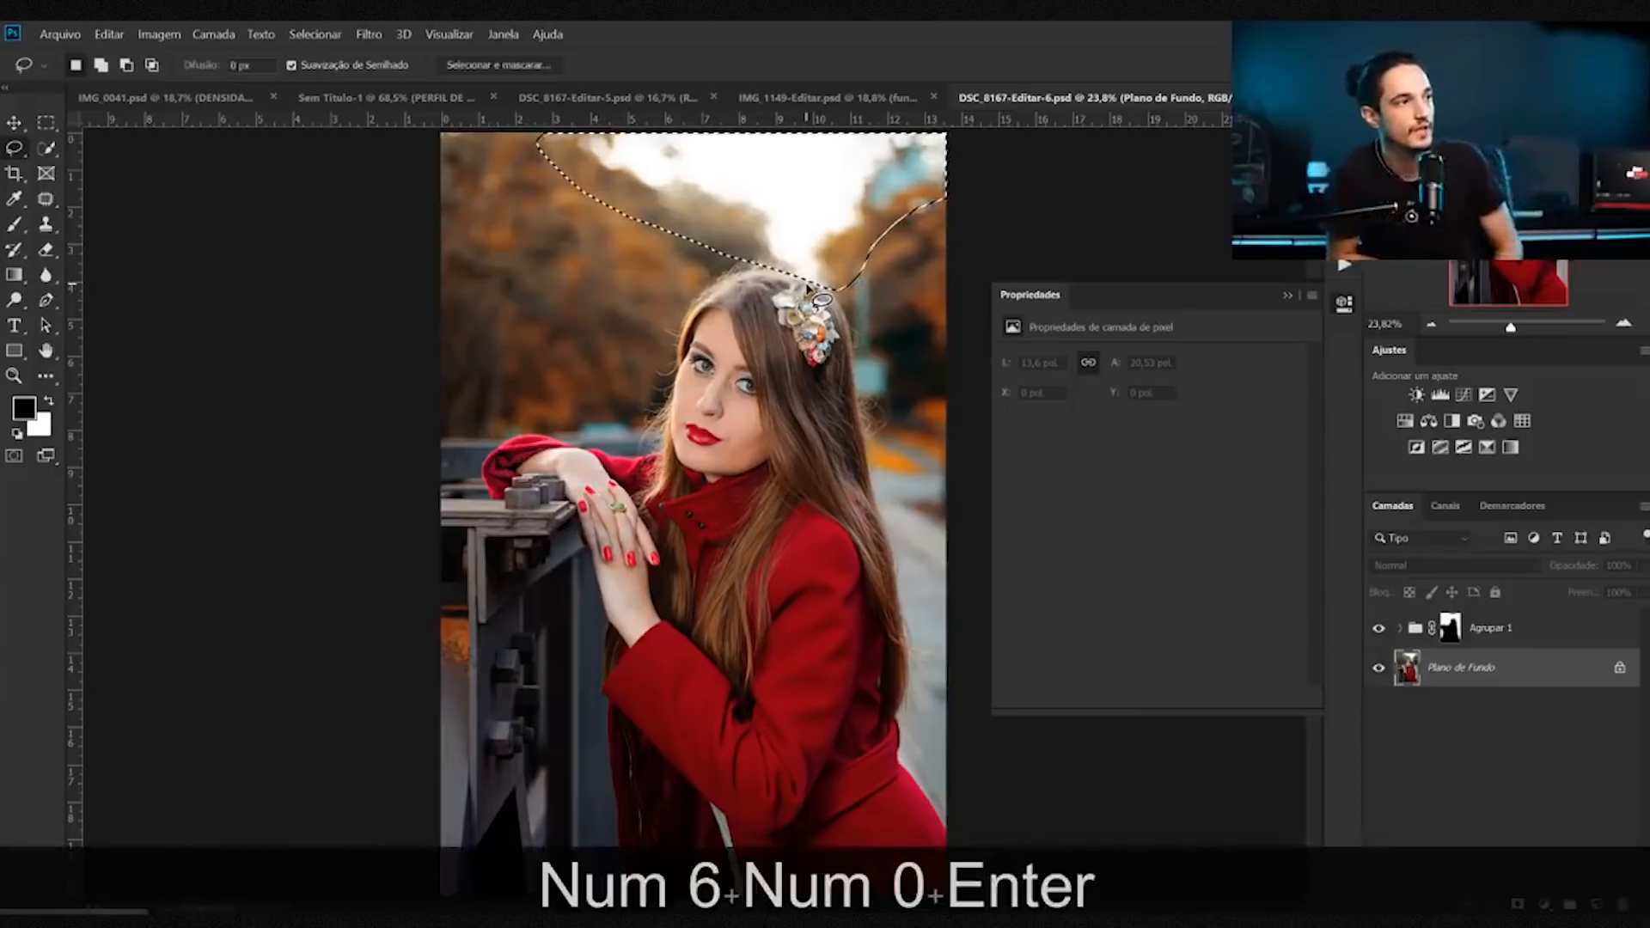
Copy the feathered sky selection to its own layer and set that layer's blend mode to Divisão
key(ctrl+j)
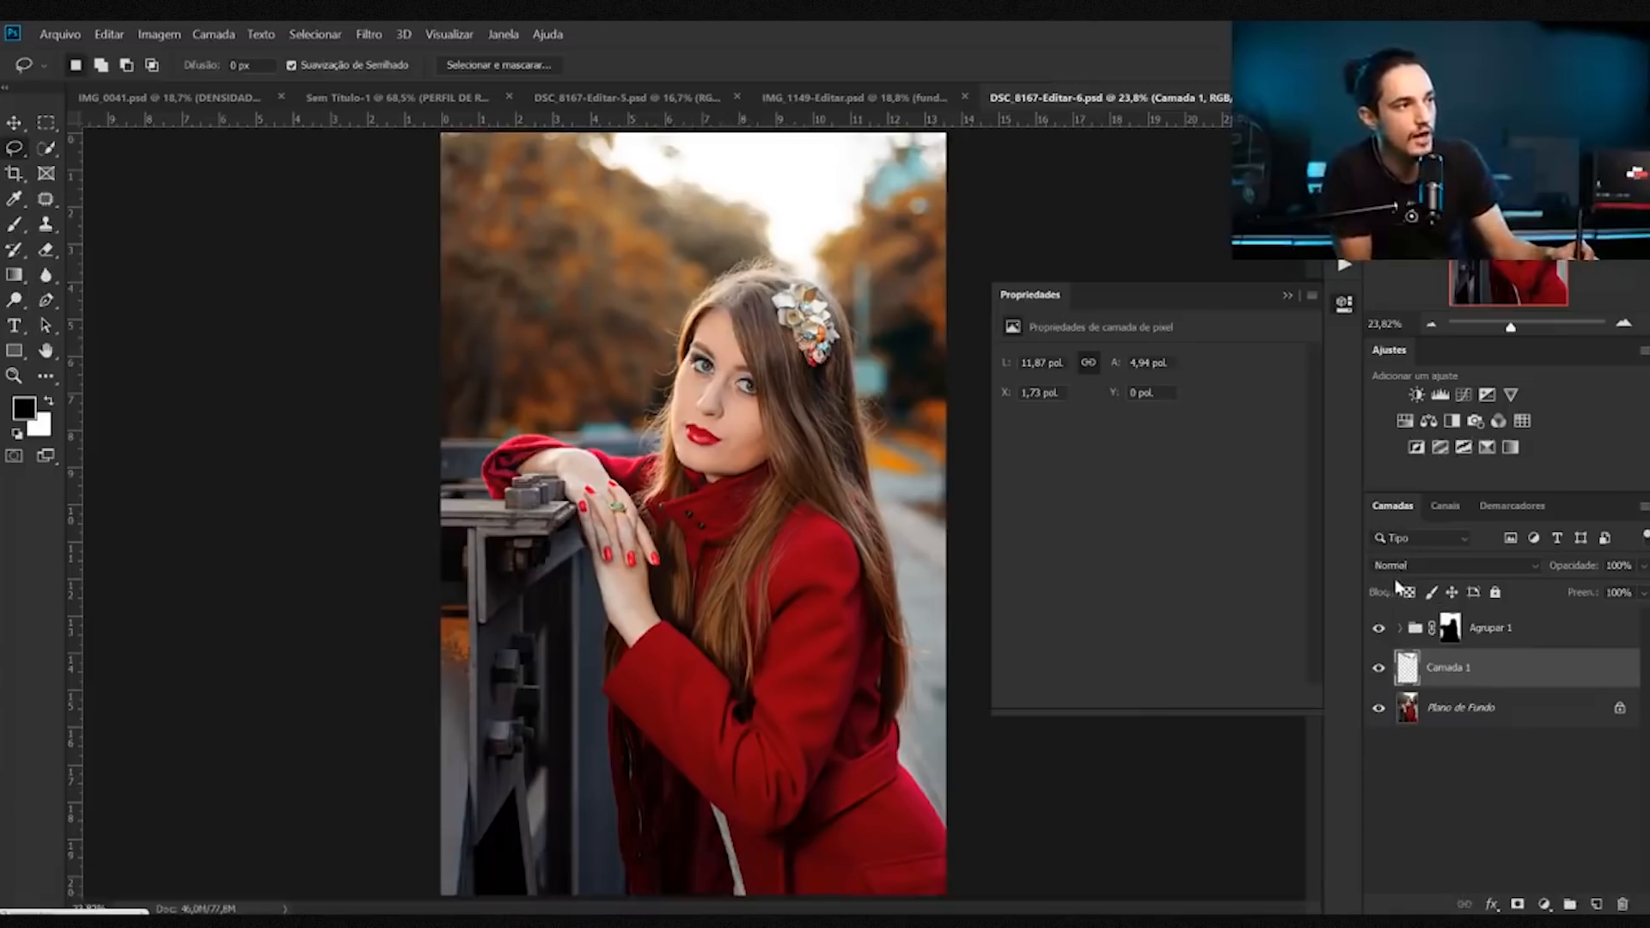
click(1418, 566)
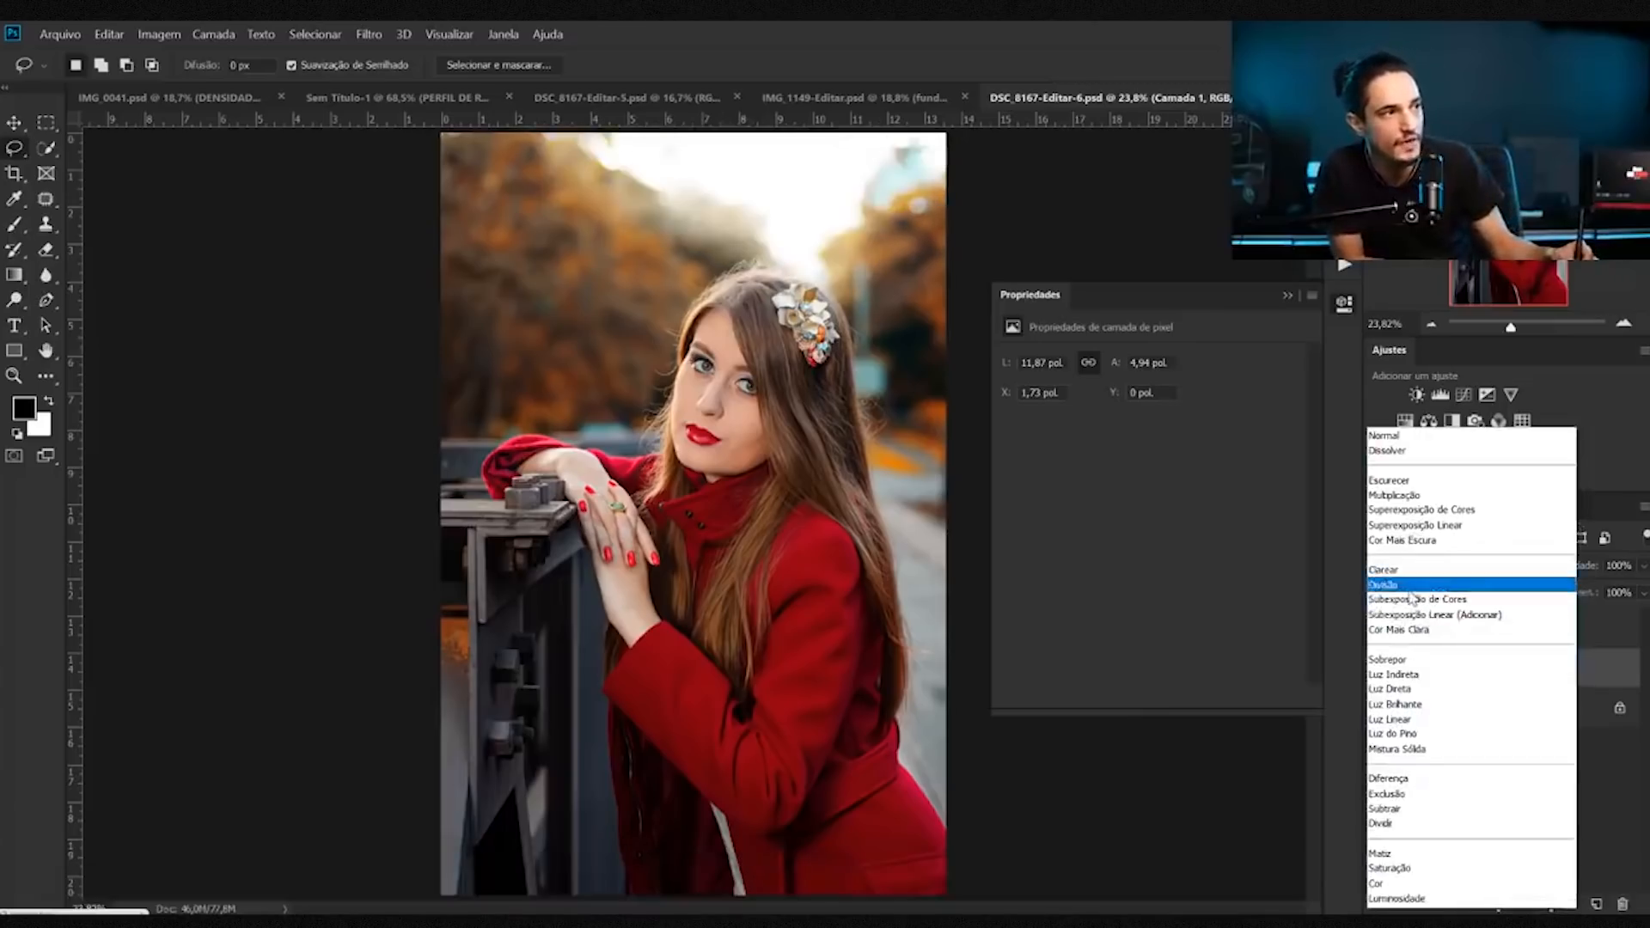
click(1410, 580)
key(Return)
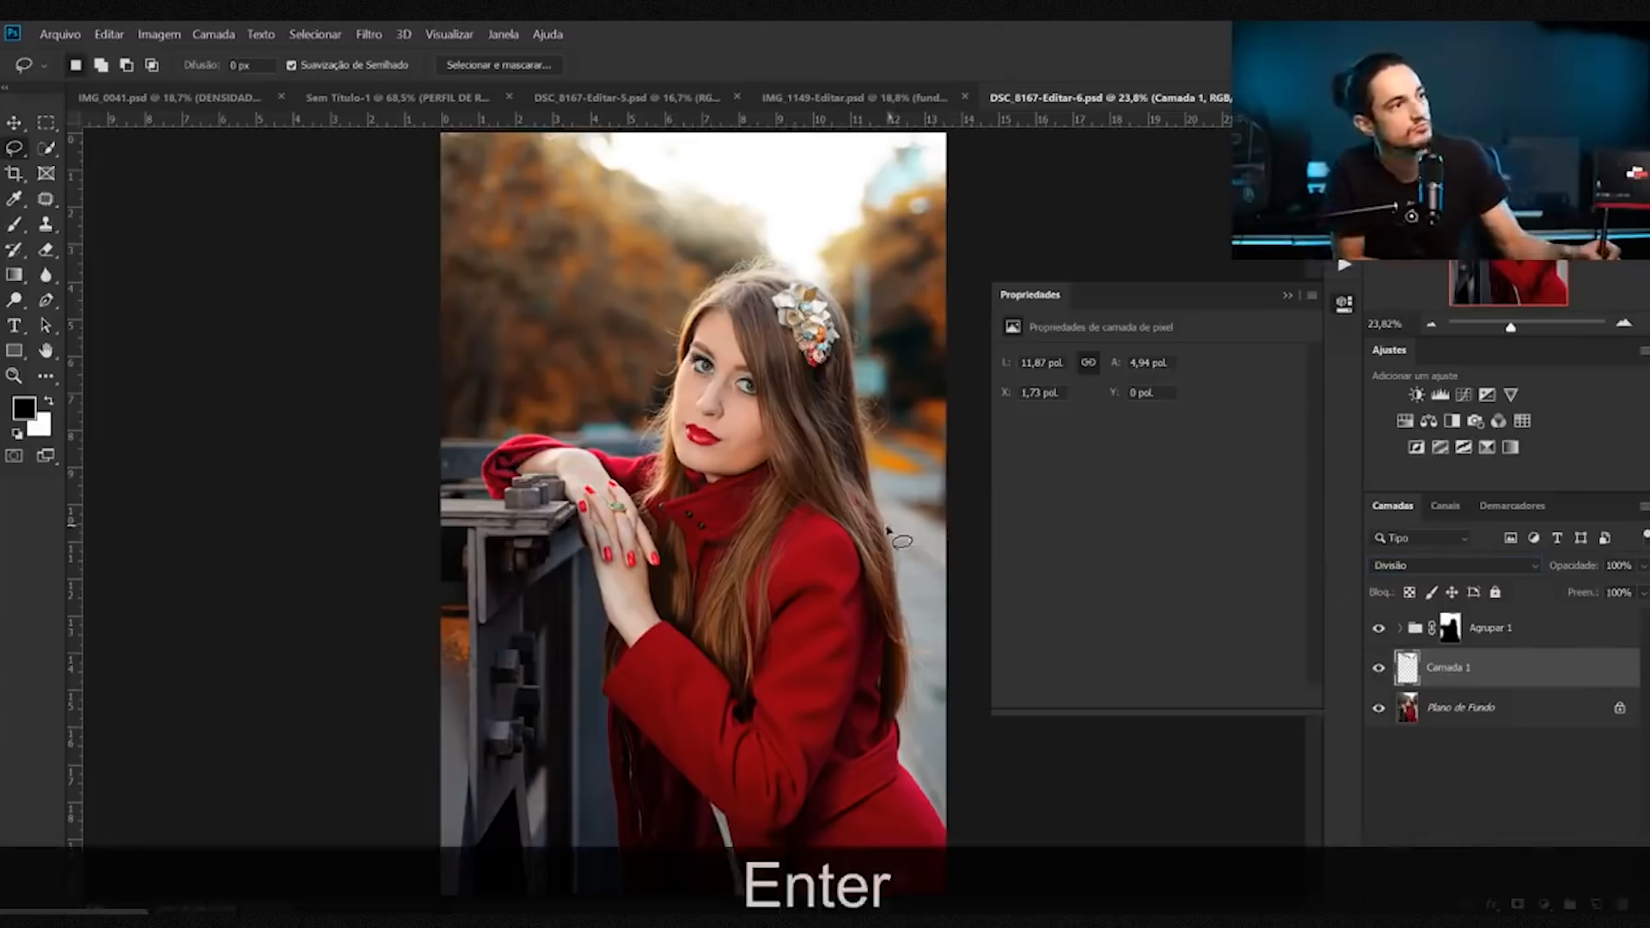
Apply a Gaussian Blur (Desfoque Gaussiano) with a radius of 27.7 pixels to the copied sky layer
click(369, 34)
mouse_move(459, 245)
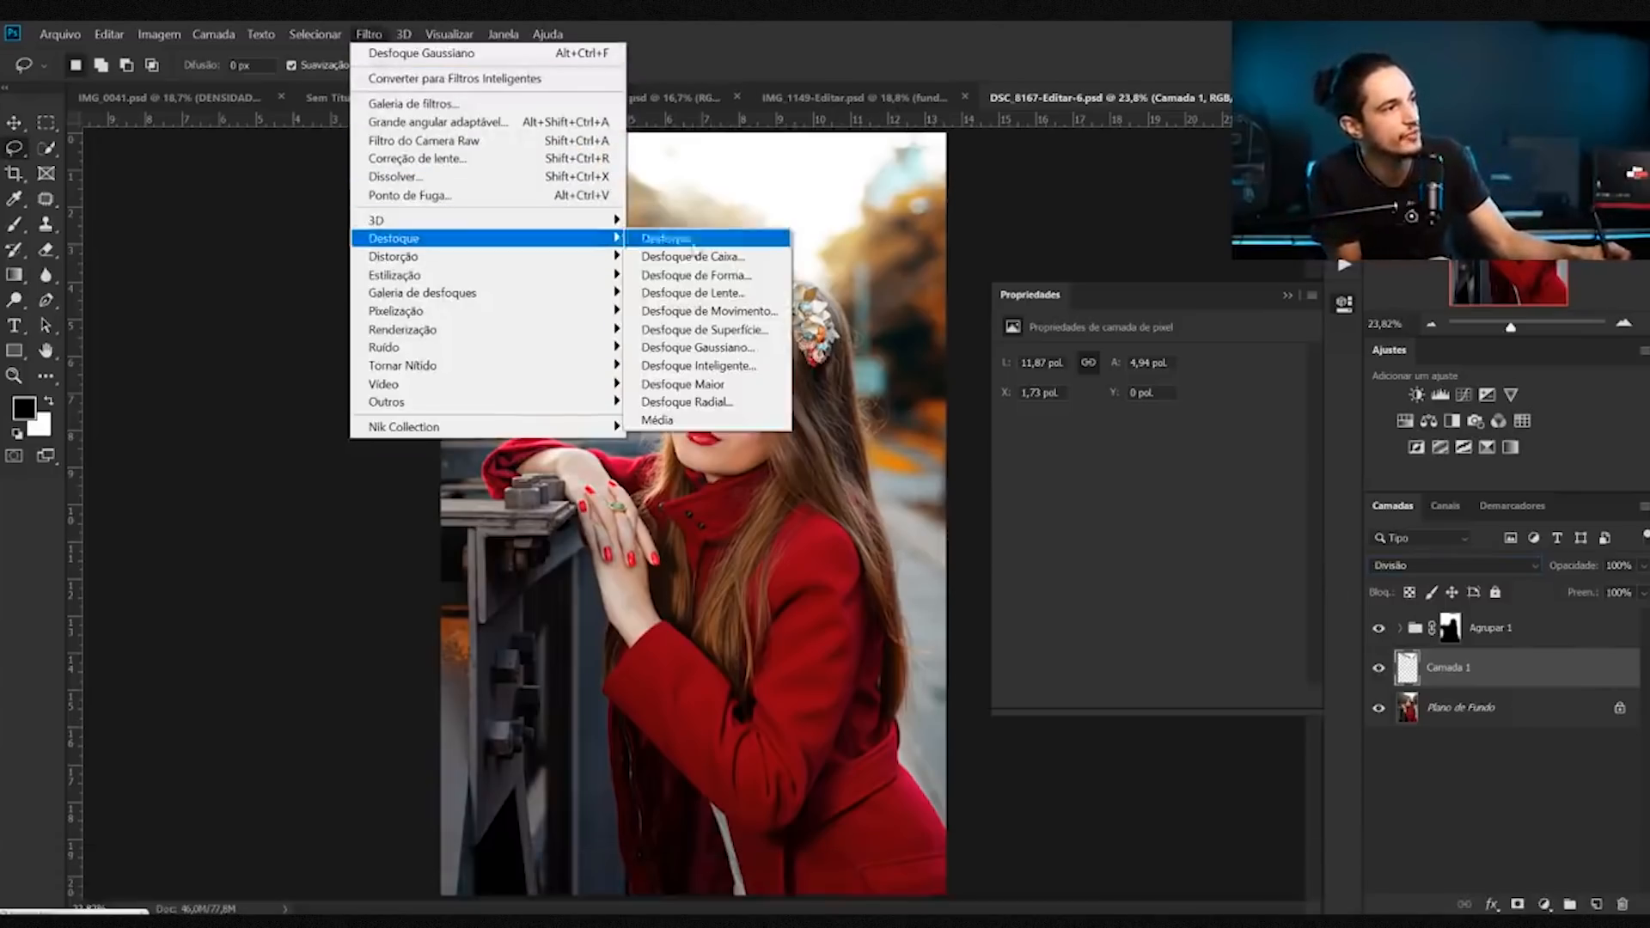
click(698, 348)
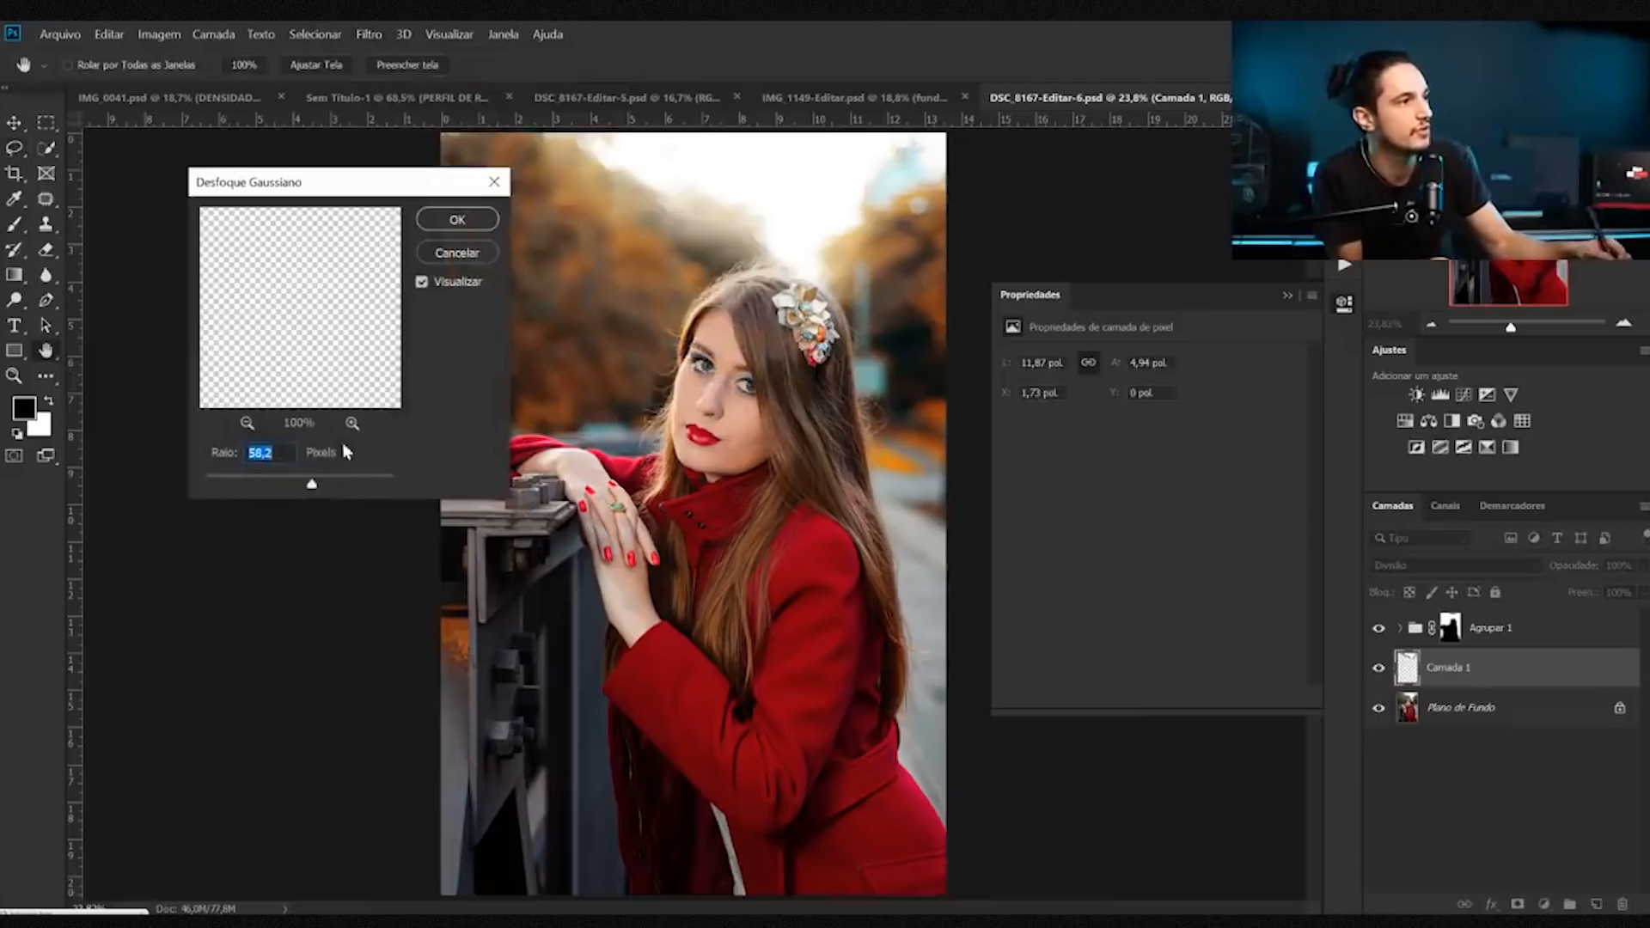
drag(296, 483, 295, 487)
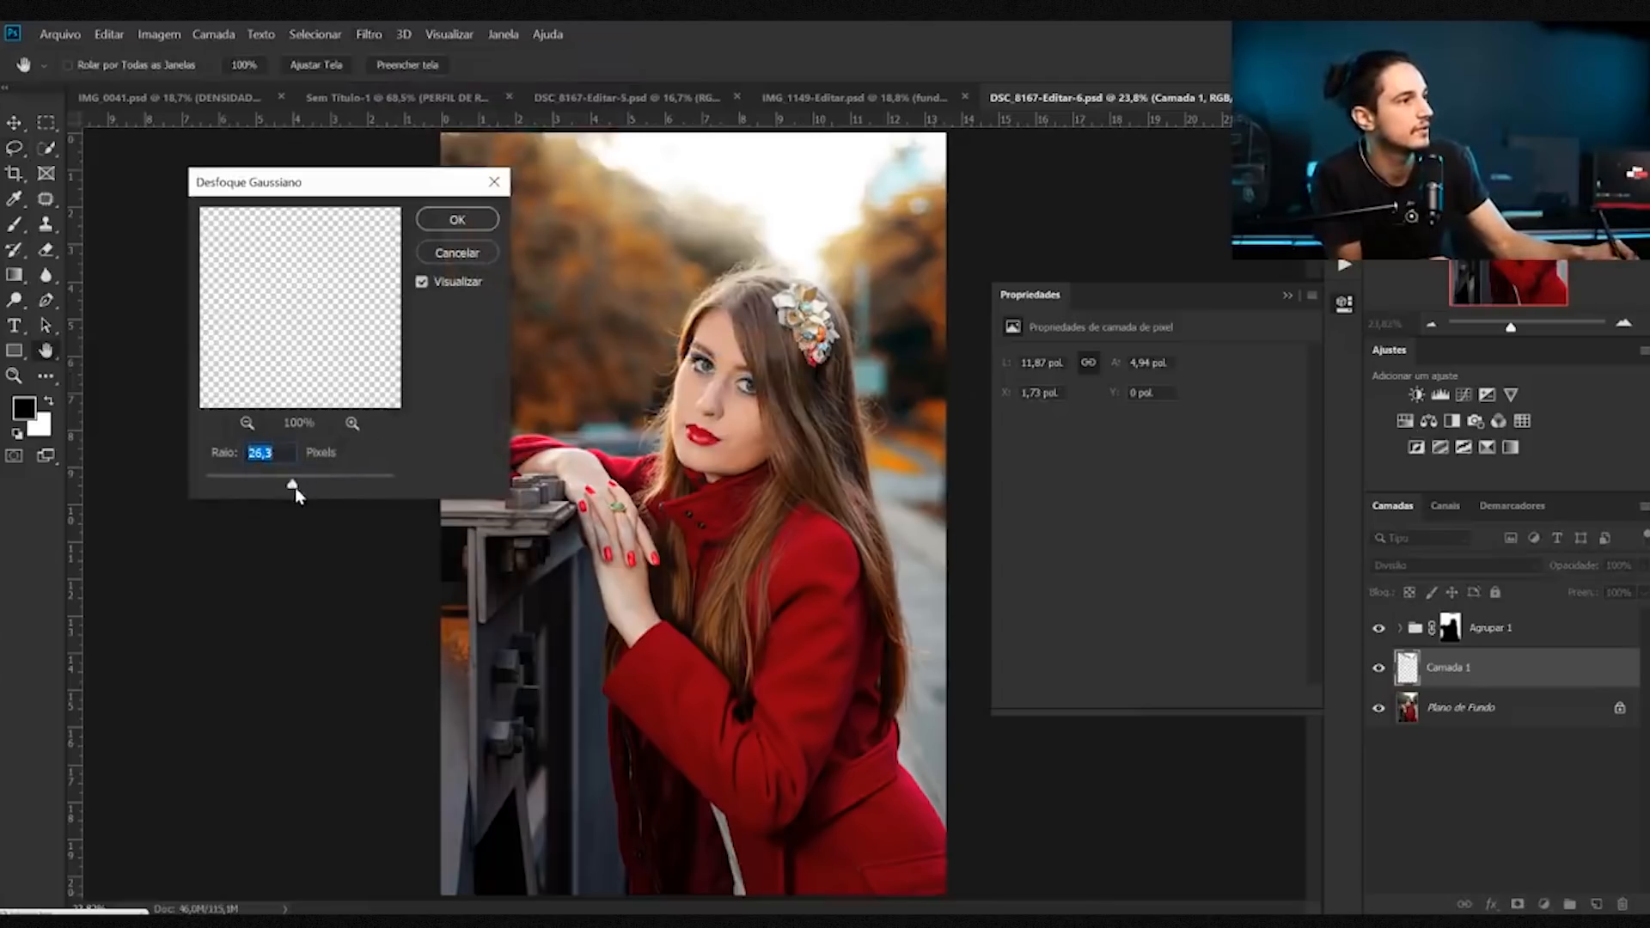
click(458, 219)
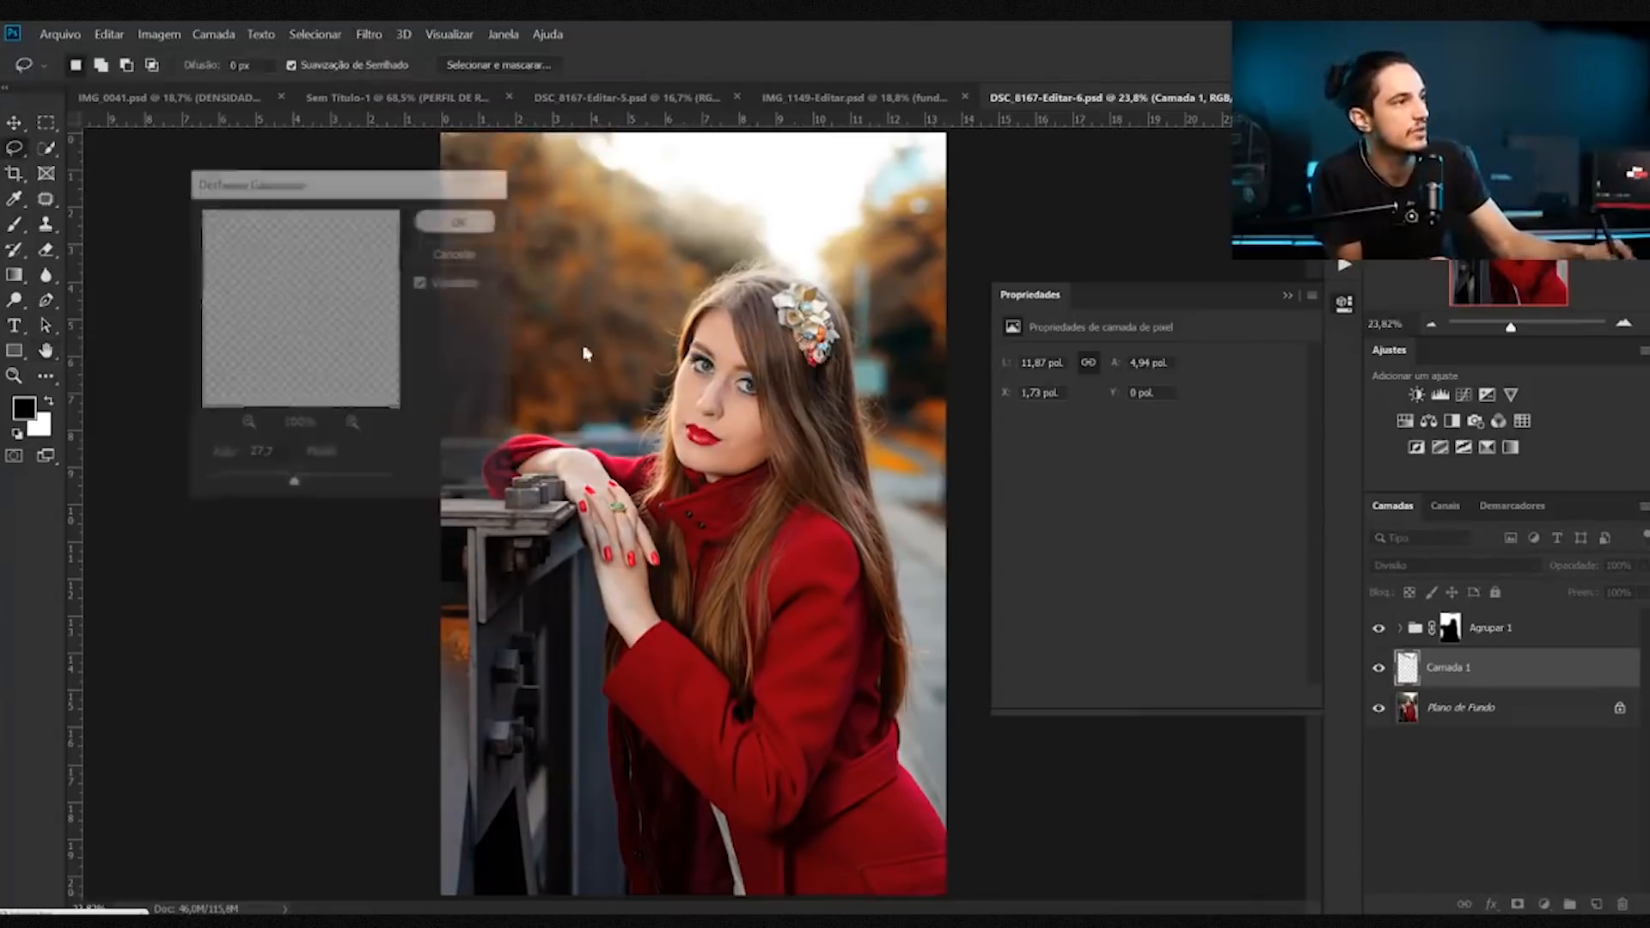
Apply Color Balance to the sky layer's midtones with levels +100, -51 and -100 for an orange glow
key(ctrl+b)
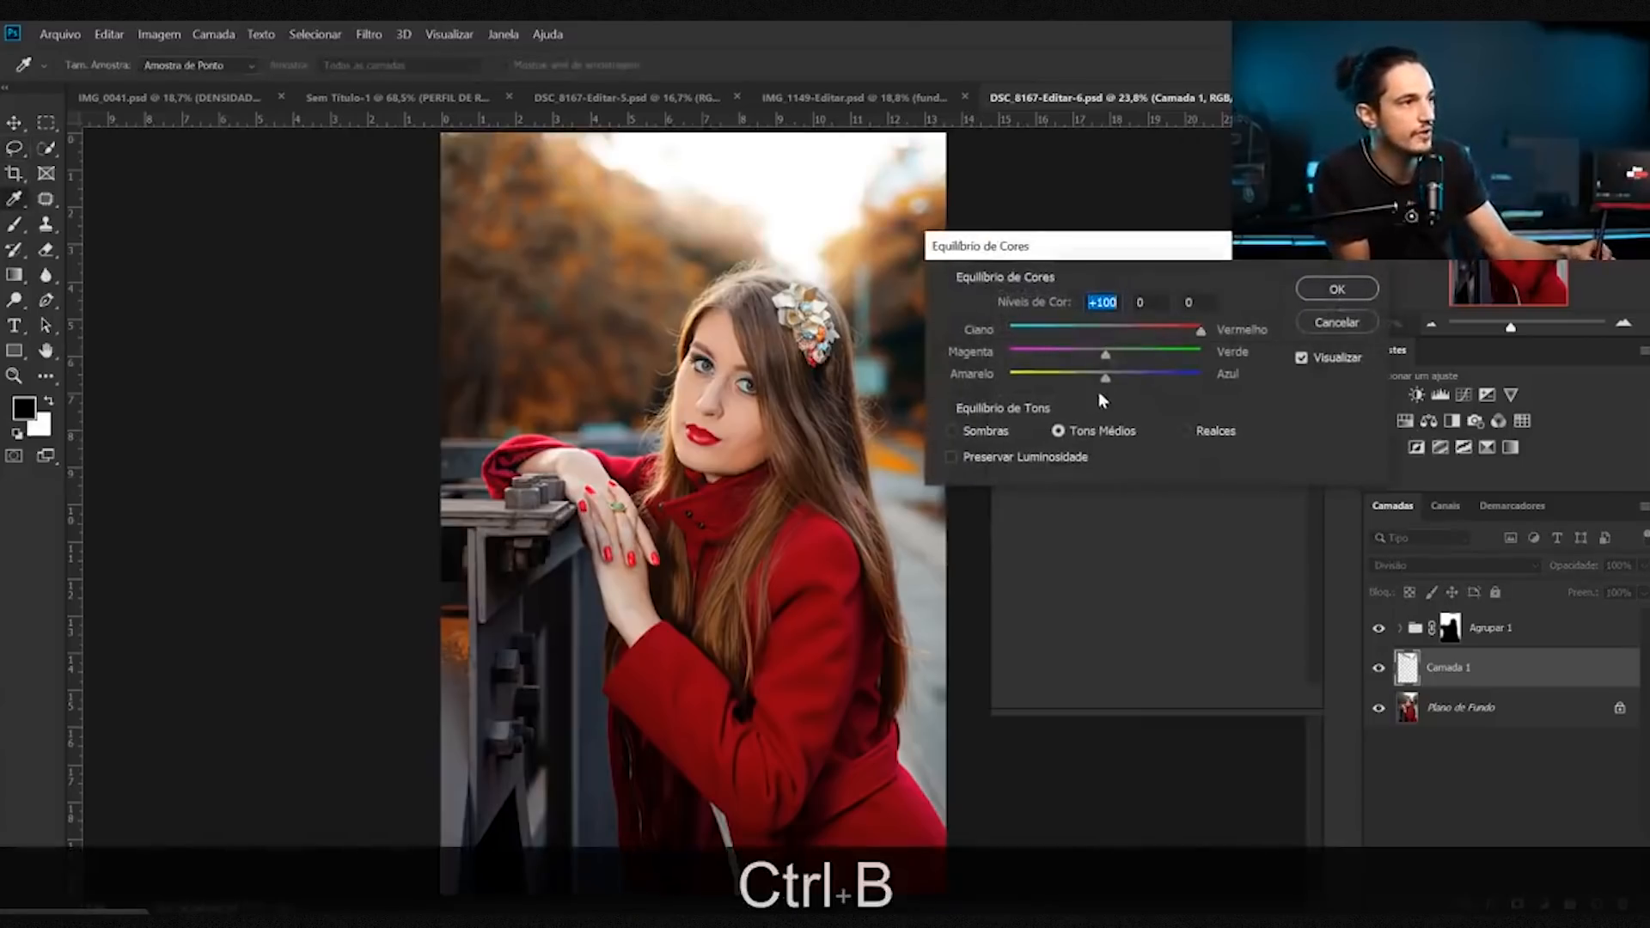
drag(1105, 378, 941, 388)
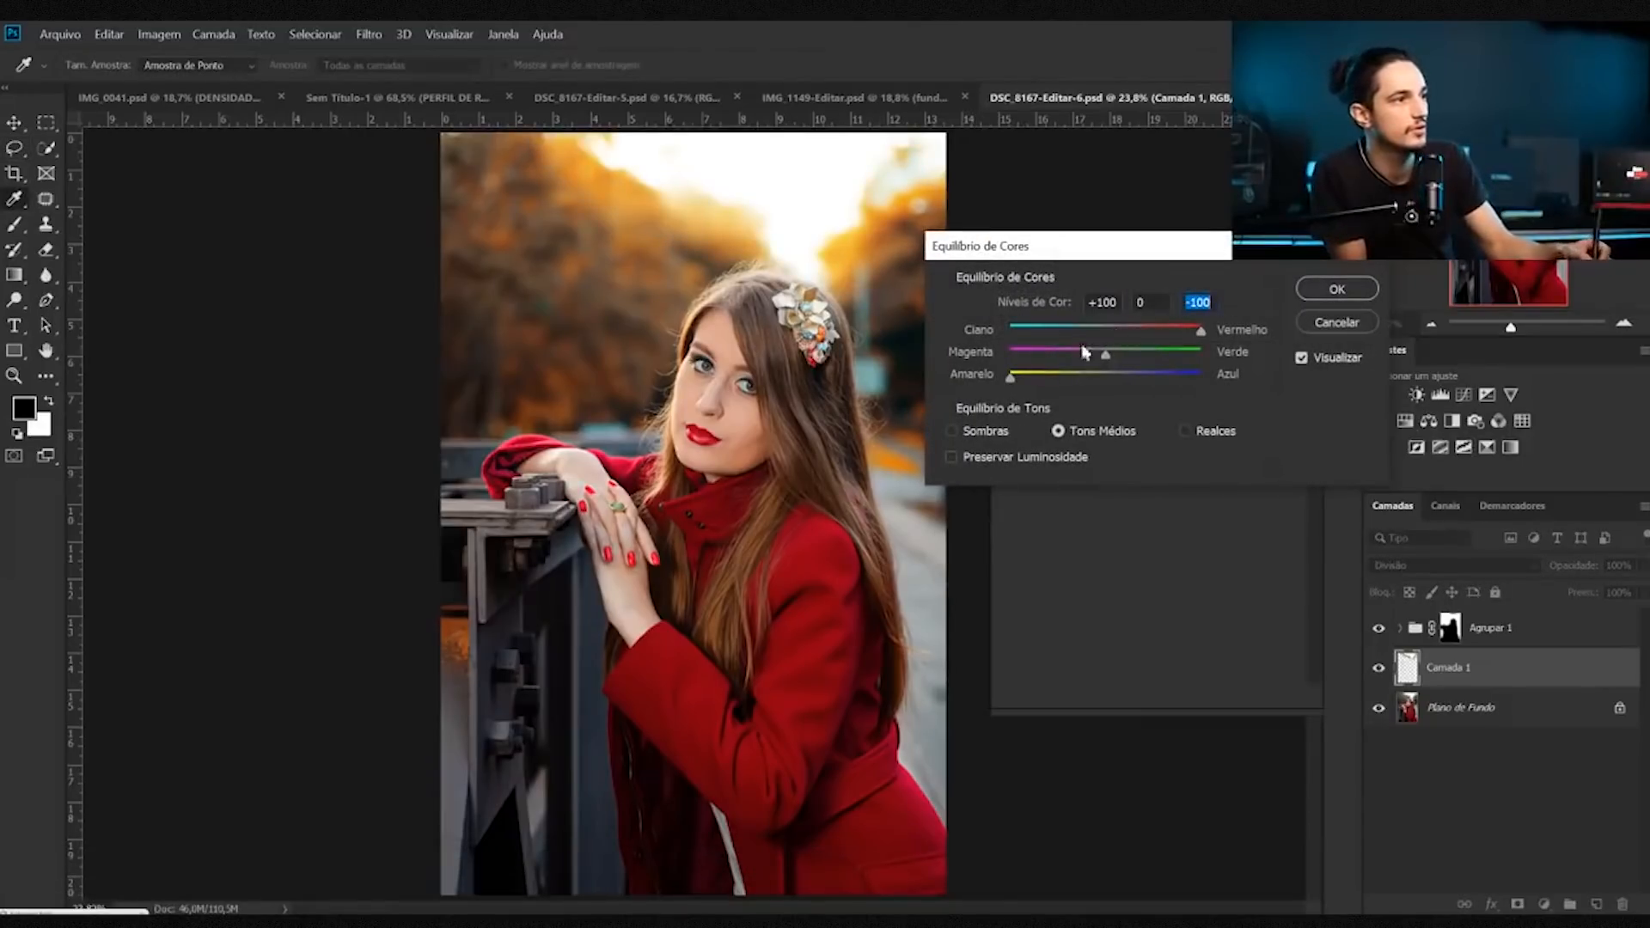
drag(1110, 361, 1073, 370)
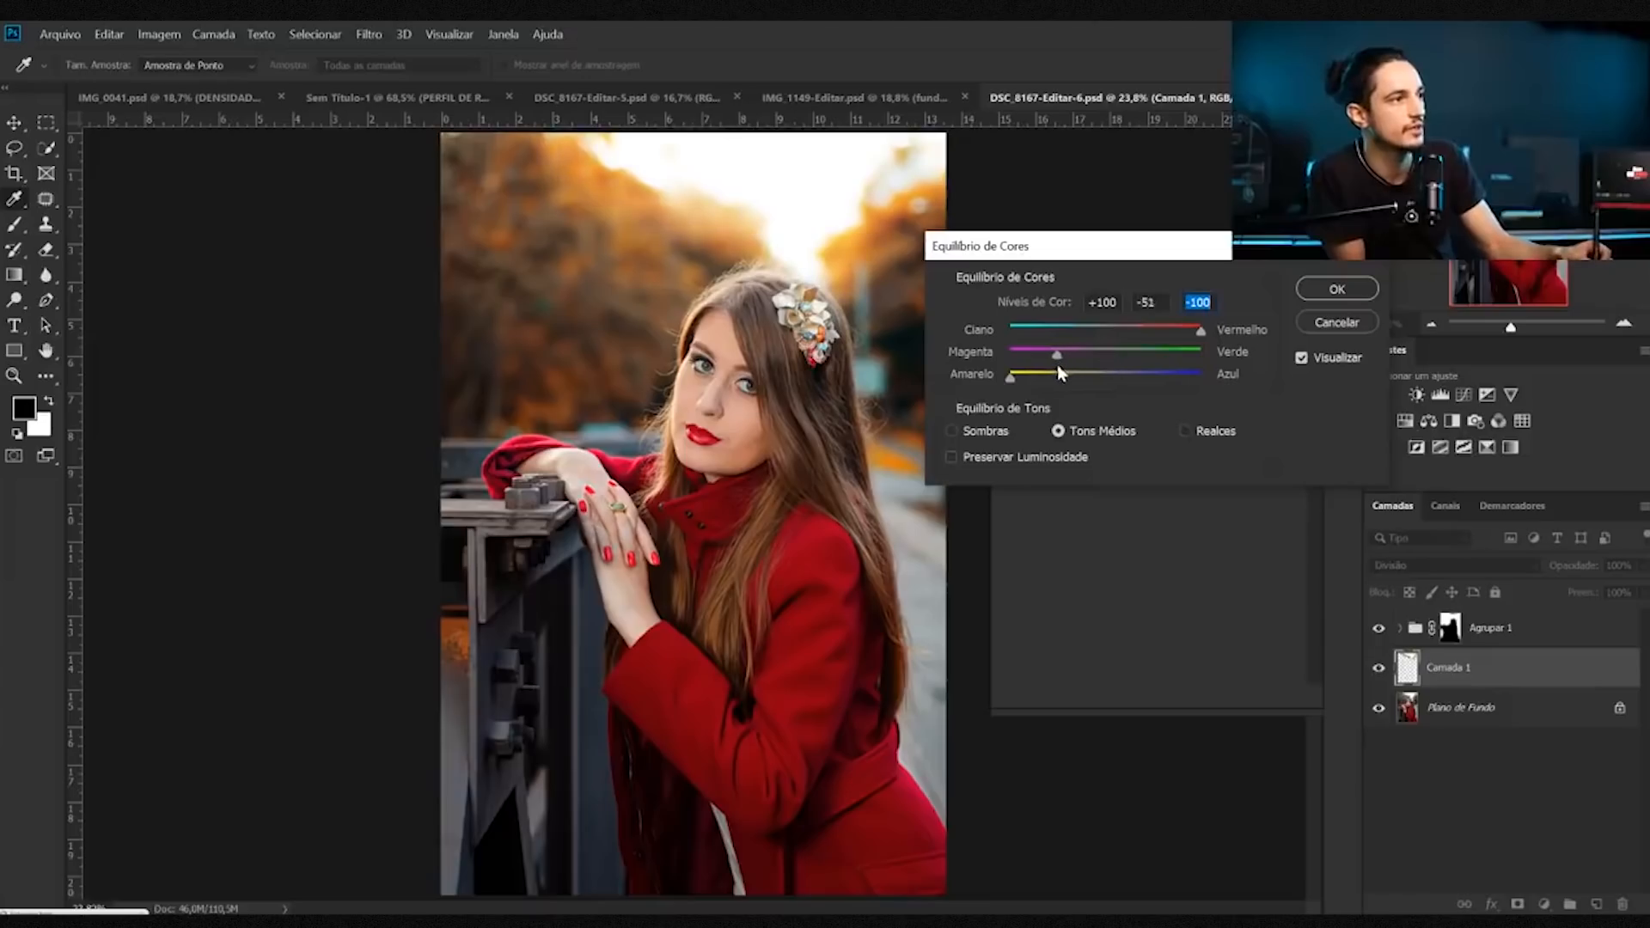
click(1335, 290)
key(l)
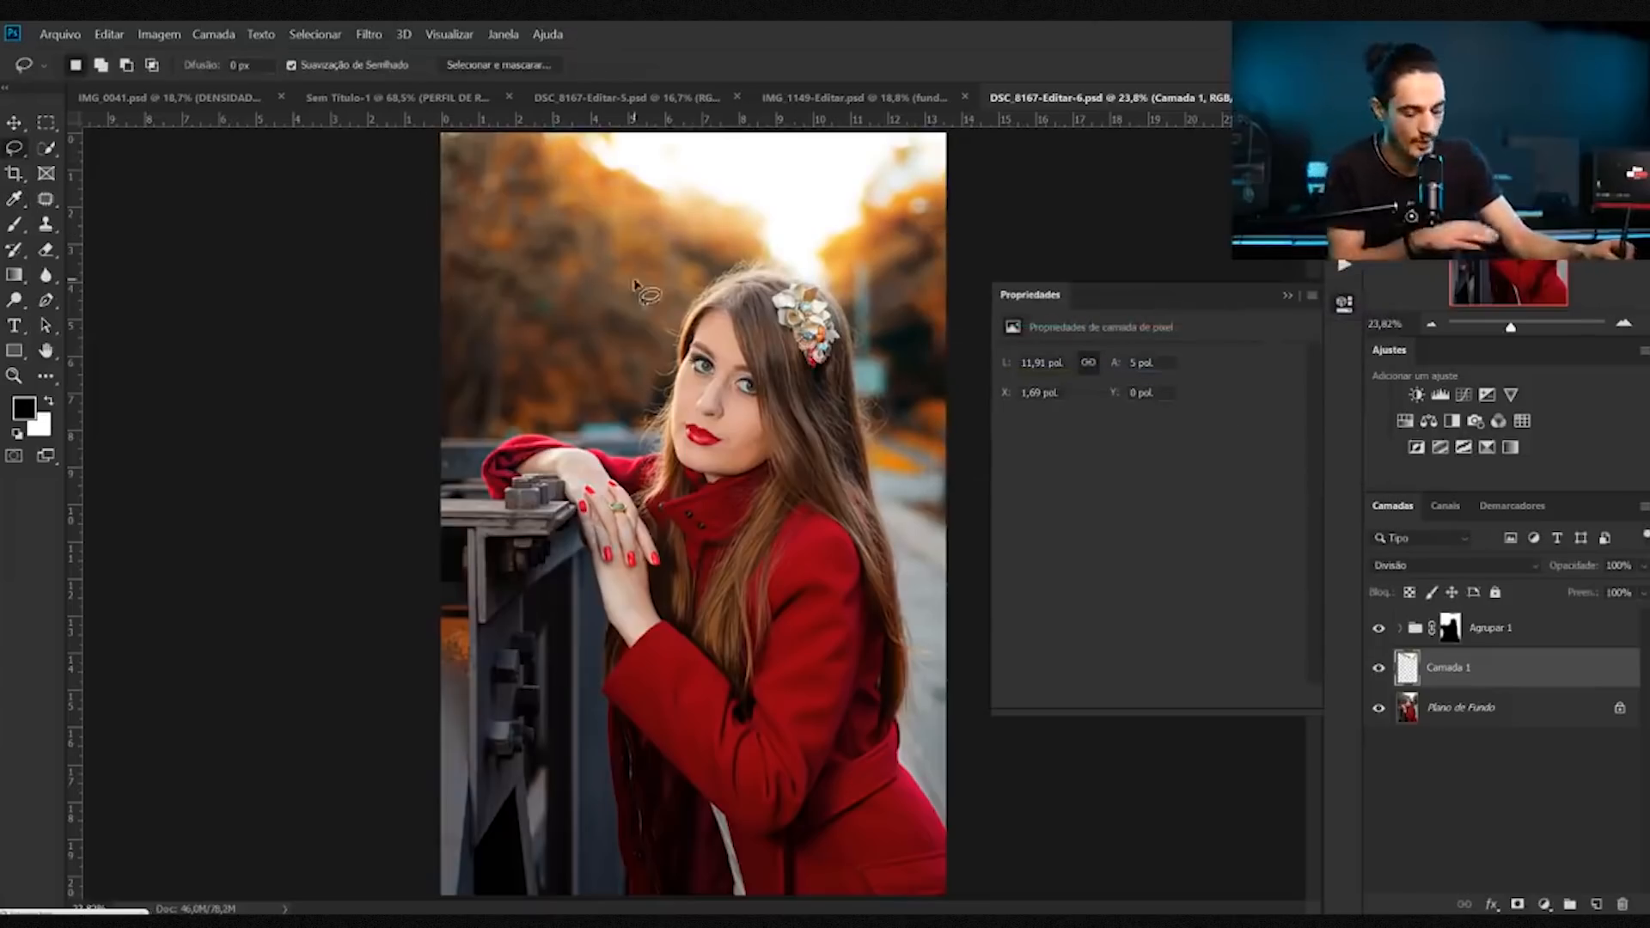
Enlarge the sky glow layer from its centre to 132.42%, keeping its original centre position
key(ctrl+t)
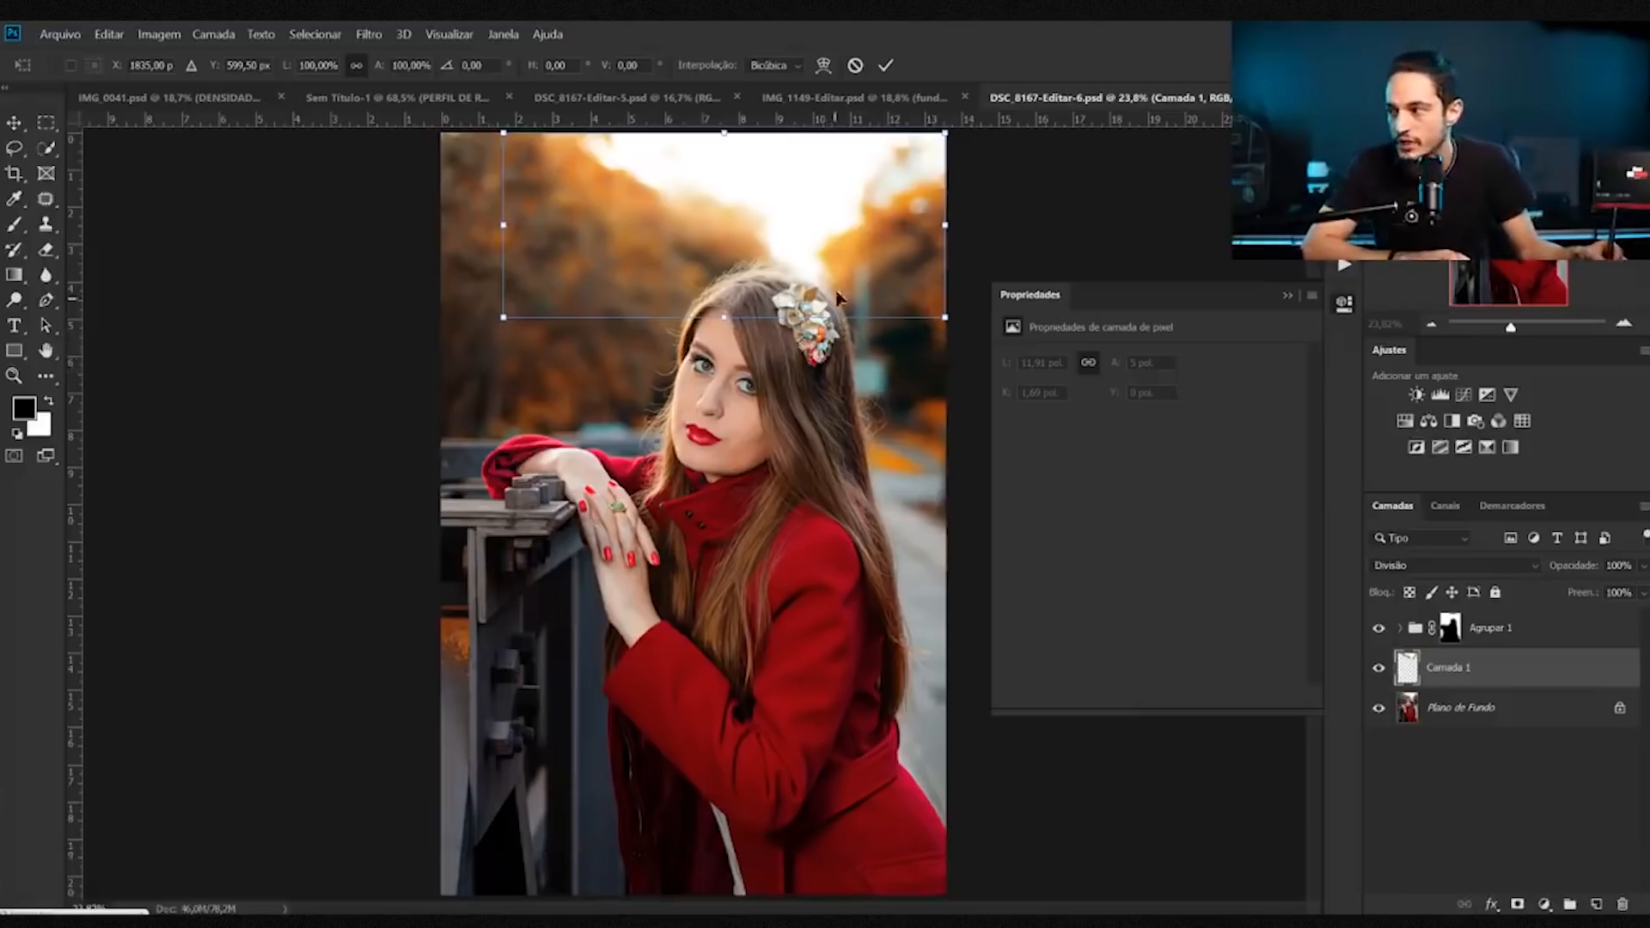
drag(945, 317, 1000, 381)
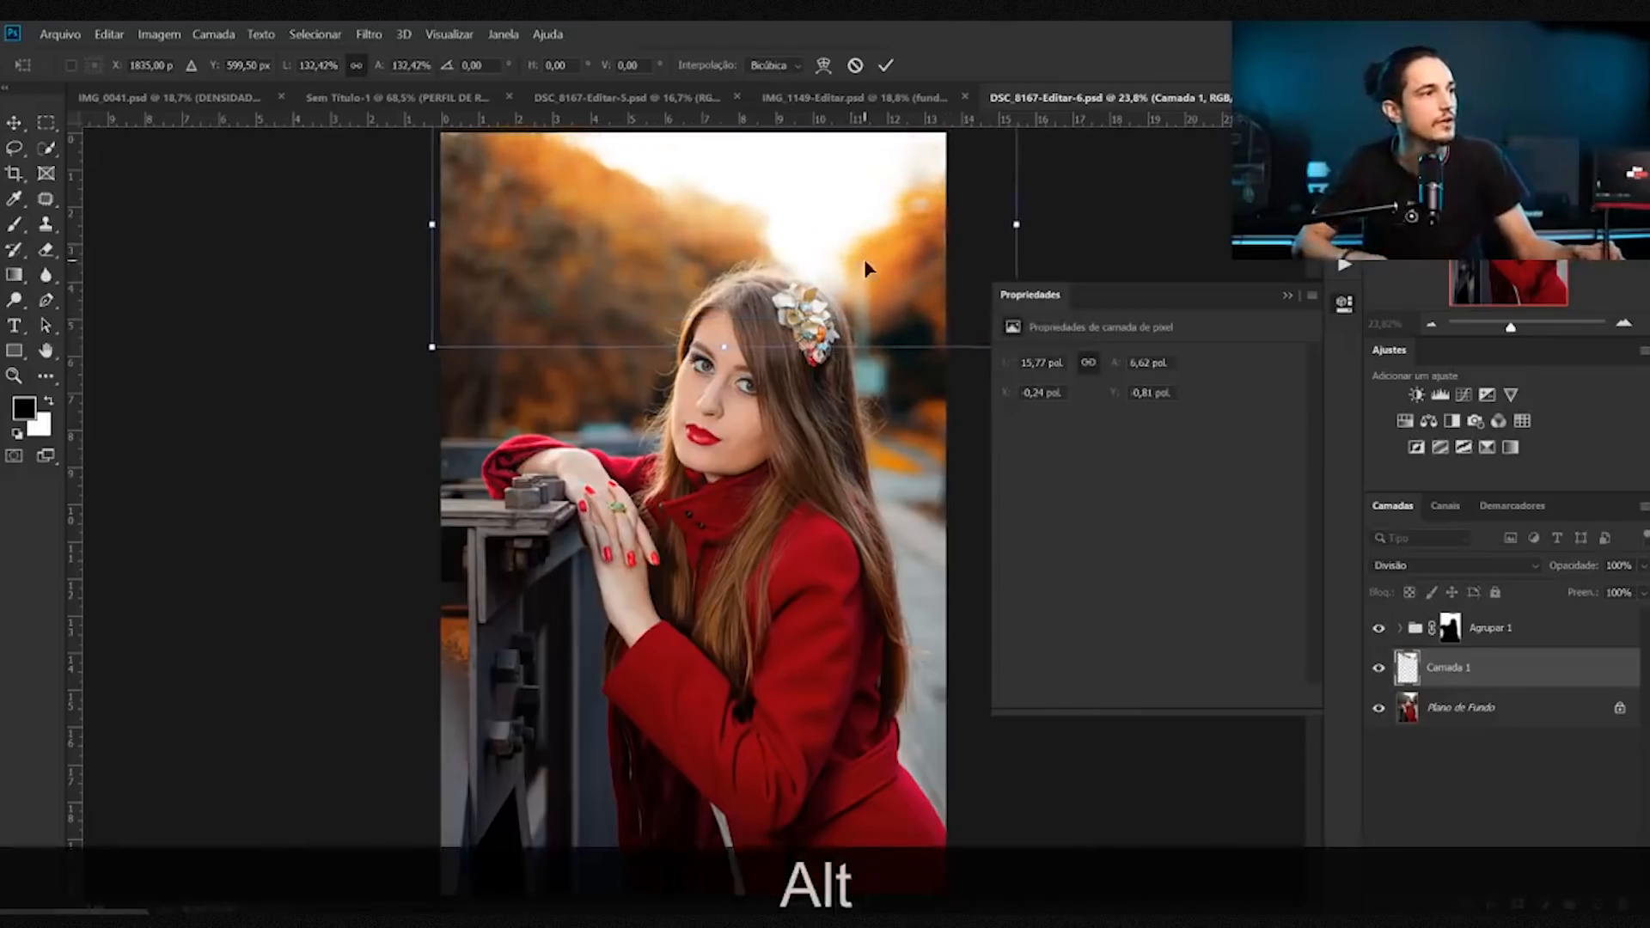
mouse_move(862, 272)
mouse_down()
mouse_move(869, 302)
mouse_move(853, 259)
mouse_up()
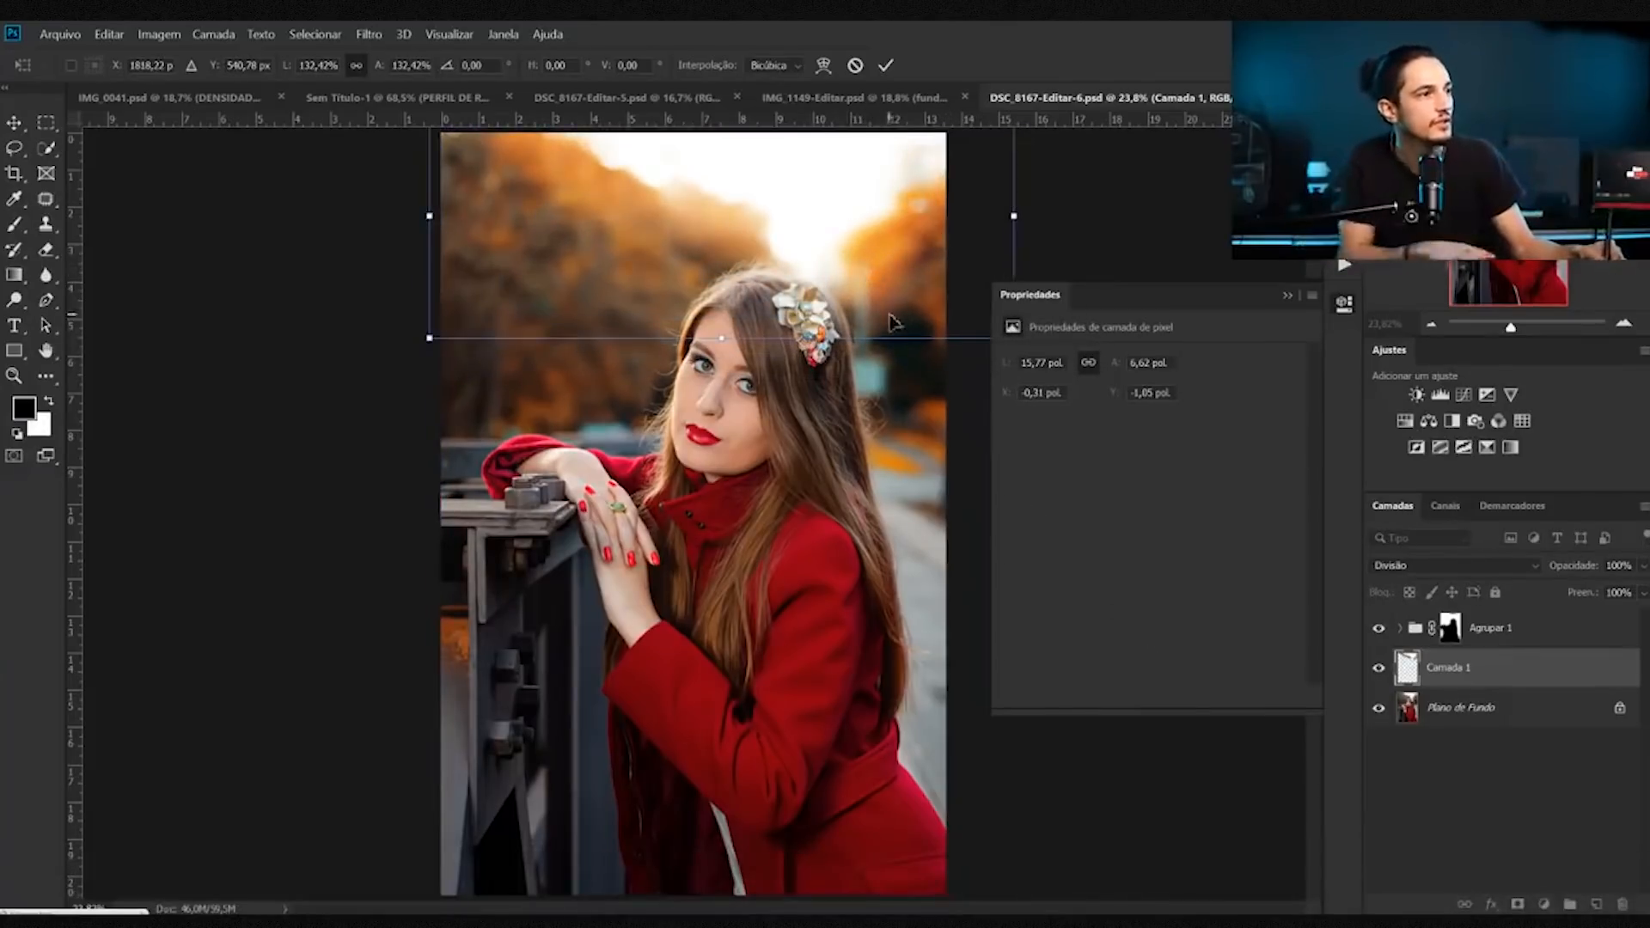
key(ctrl+z)
key(Return)
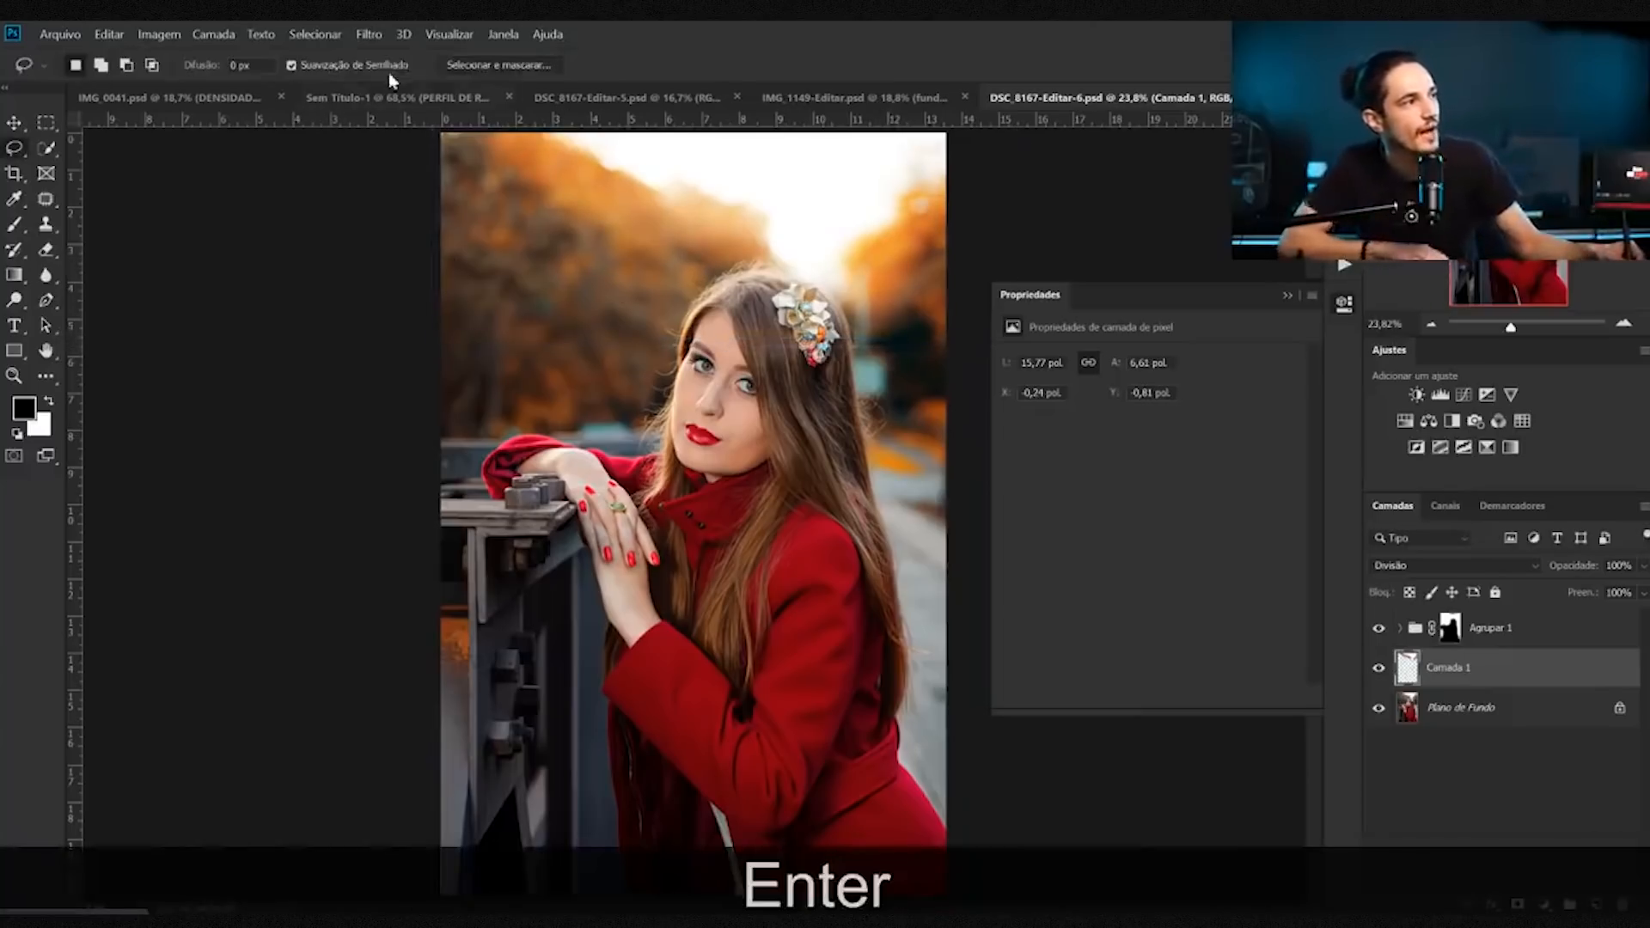
Blur the enlarged sky glow layer with a Gaussian Blur radius of about 173 pixels and collapse the layer properties
click(369, 34)
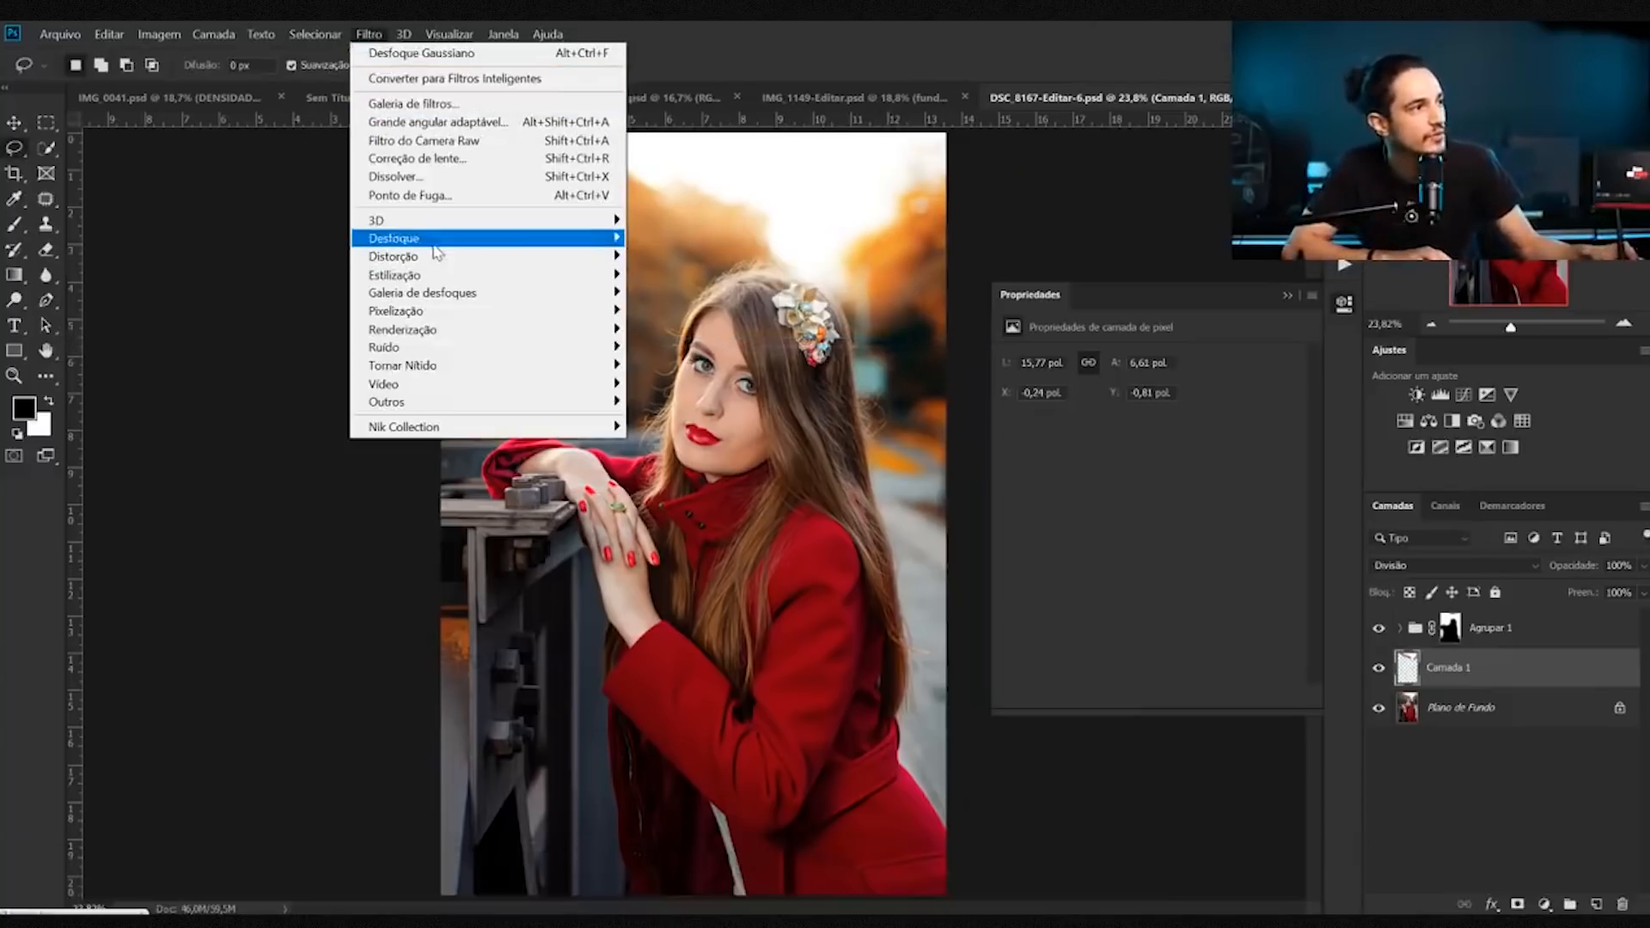
mouse_move(447, 241)
click(698, 348)
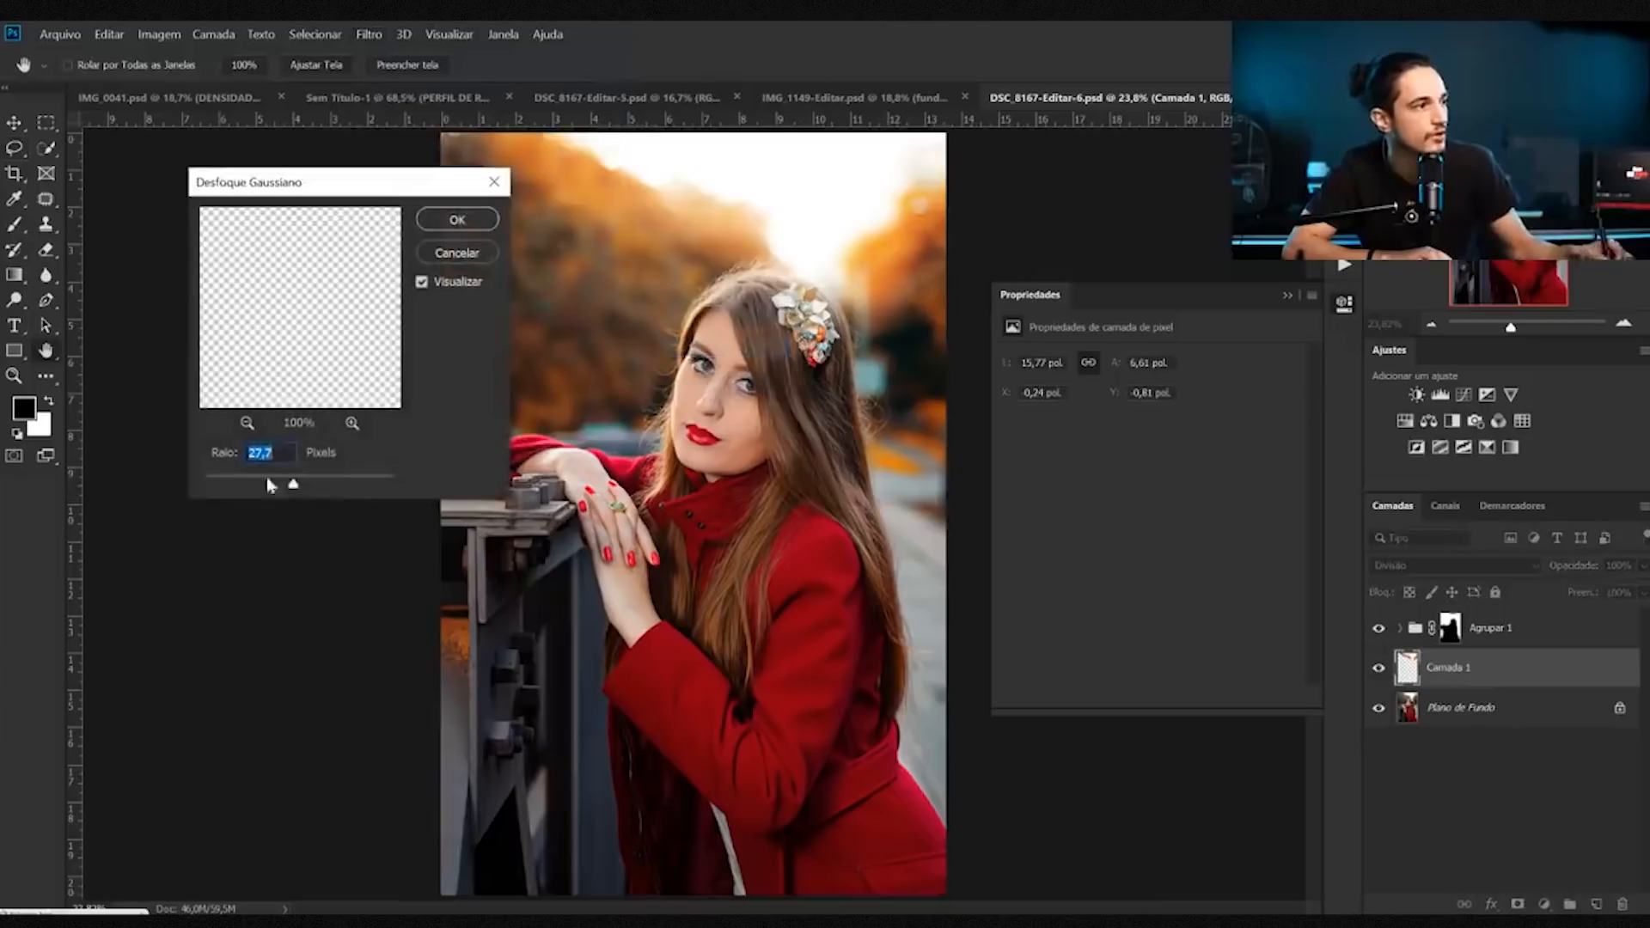
drag(296, 488, 350, 487)
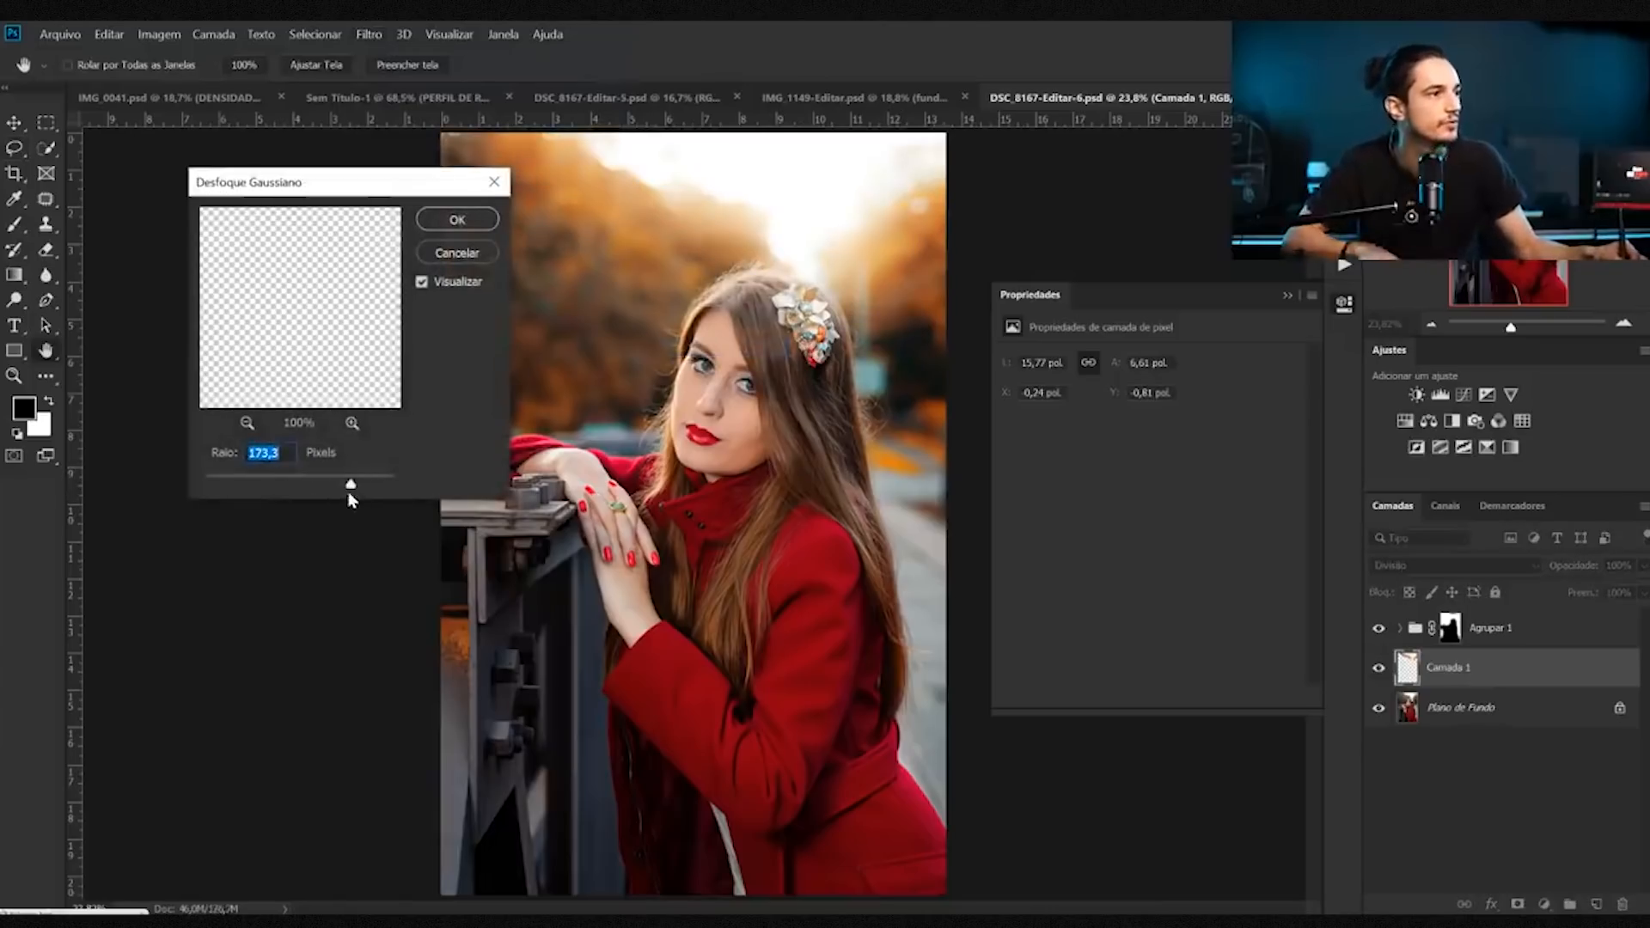
key(Return)
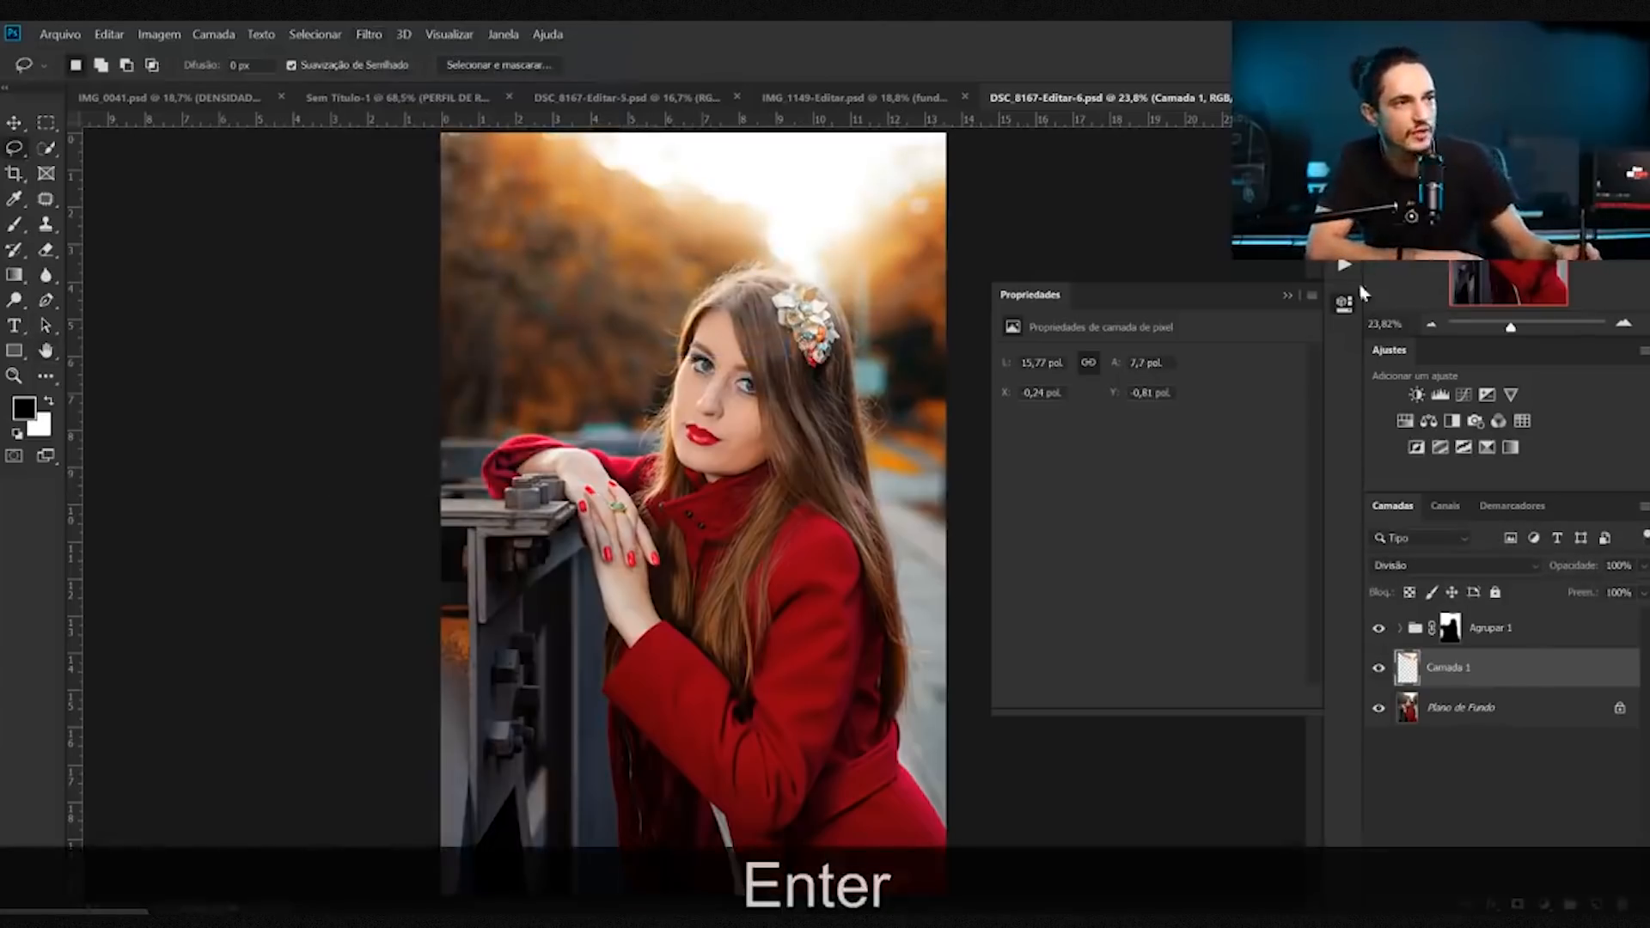
click(1345, 302)
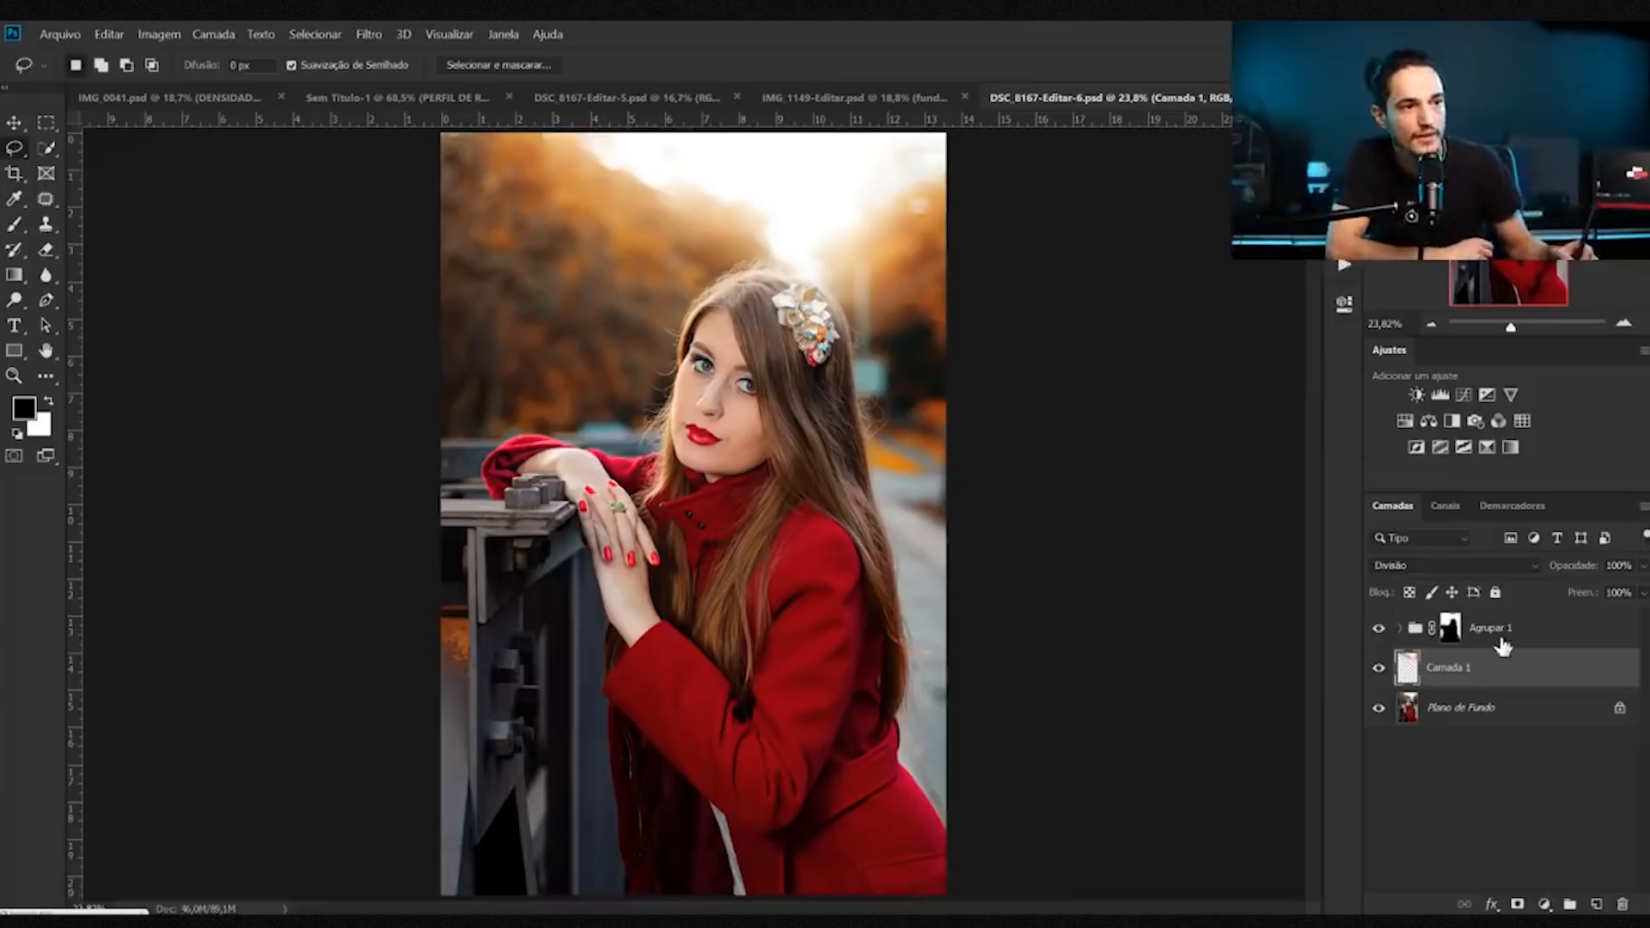
Add a Hue/Saturation layer above the sky glow layer, blended as Multiplicação with saturation -15
click(1404, 421)
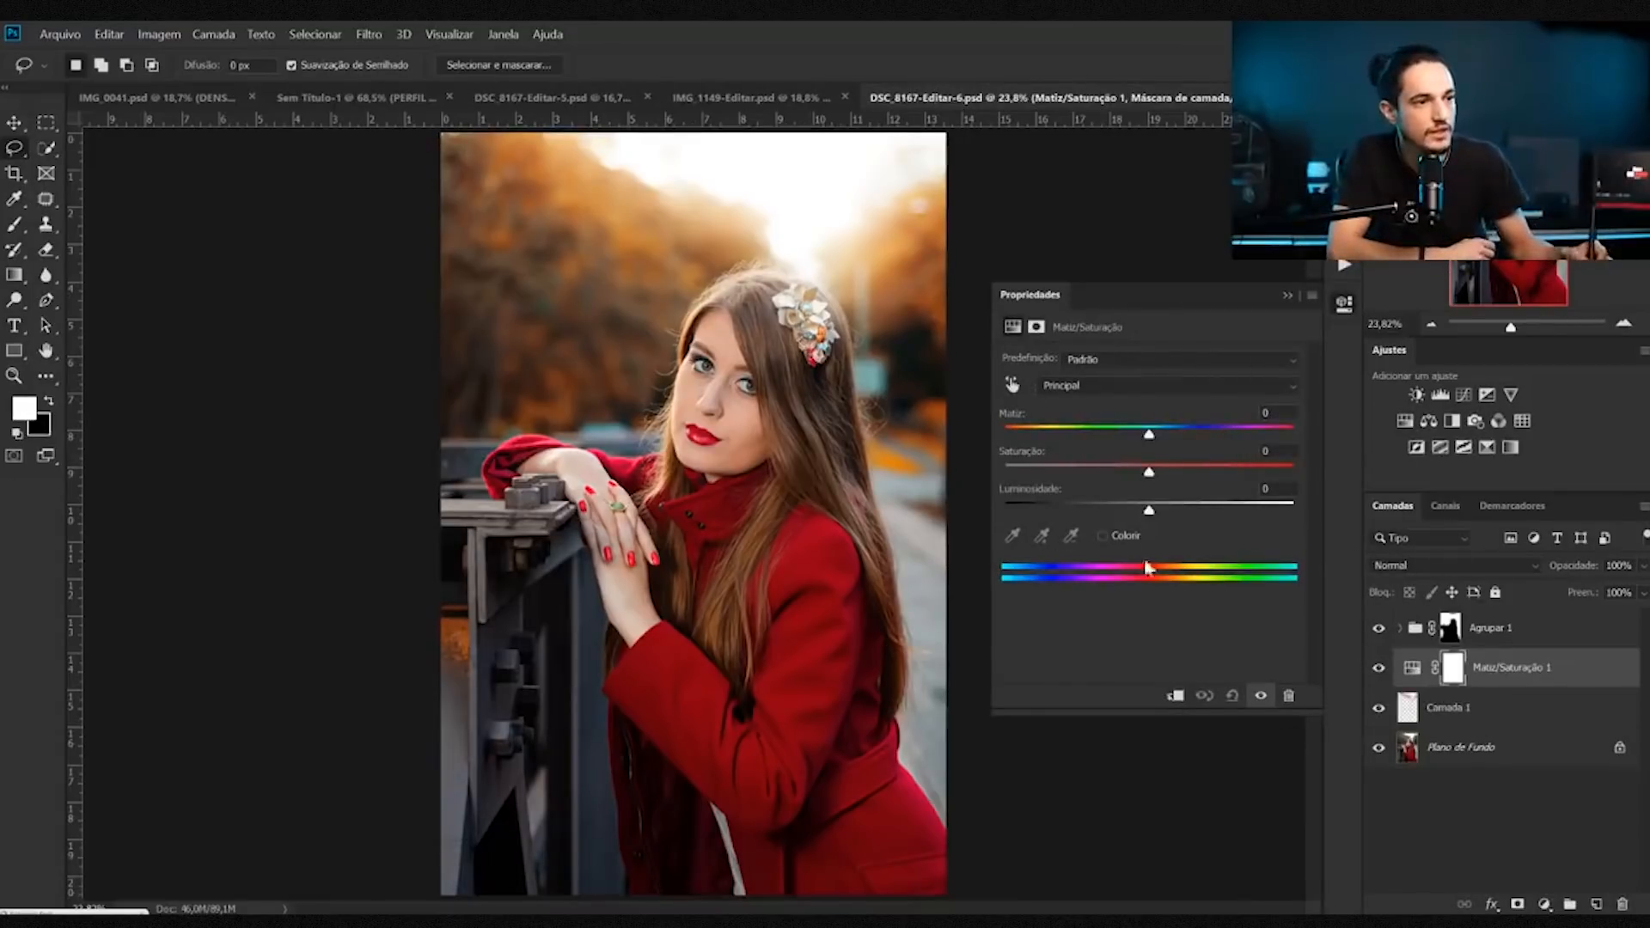
click(1392, 567)
key(Return)
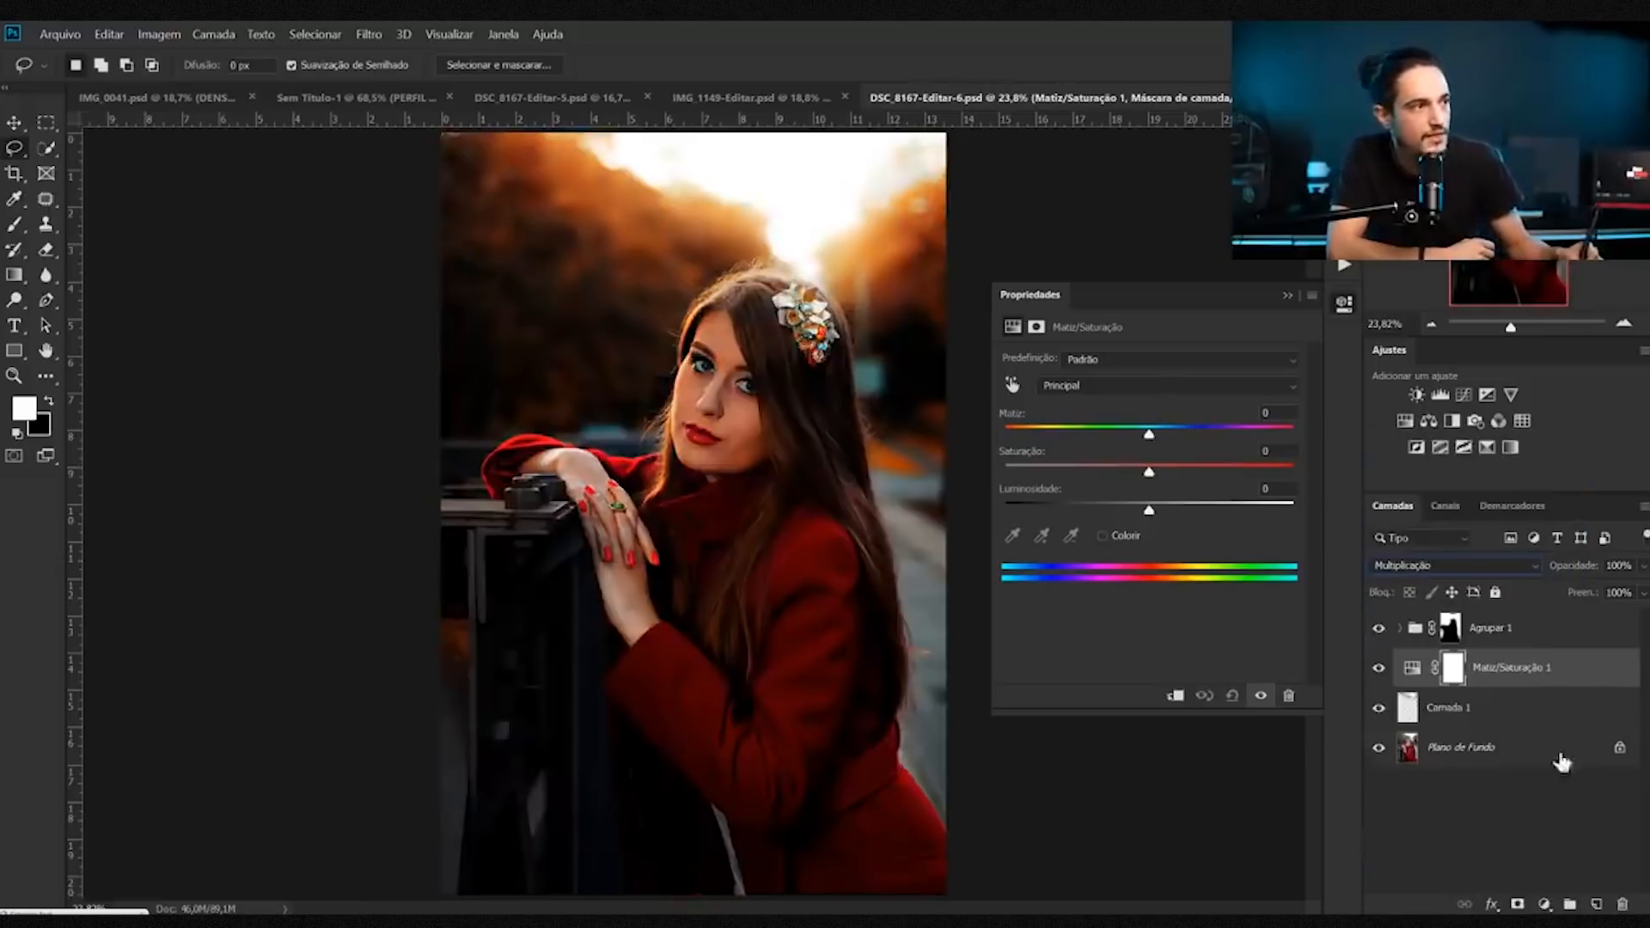
click(1412, 668)
drag(1135, 474, 1127, 474)
Paint black on the Hue/Saturation layer's mask at 5% flow over the woman's face and hair to lighten them
key(b)
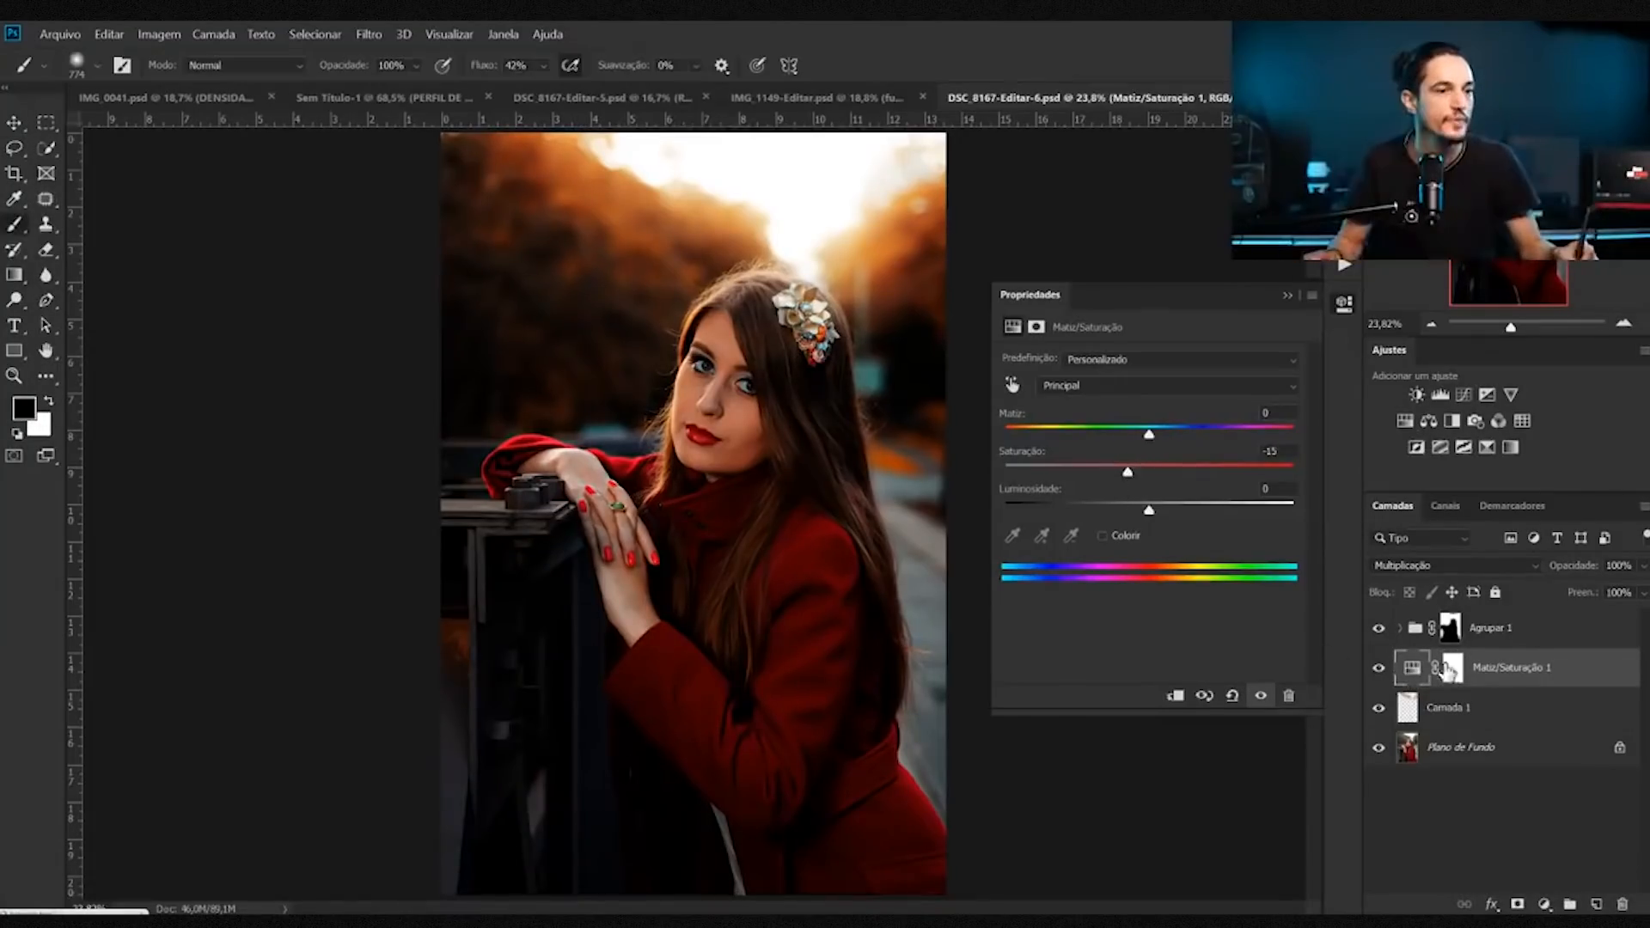
click(1450, 668)
key(x)
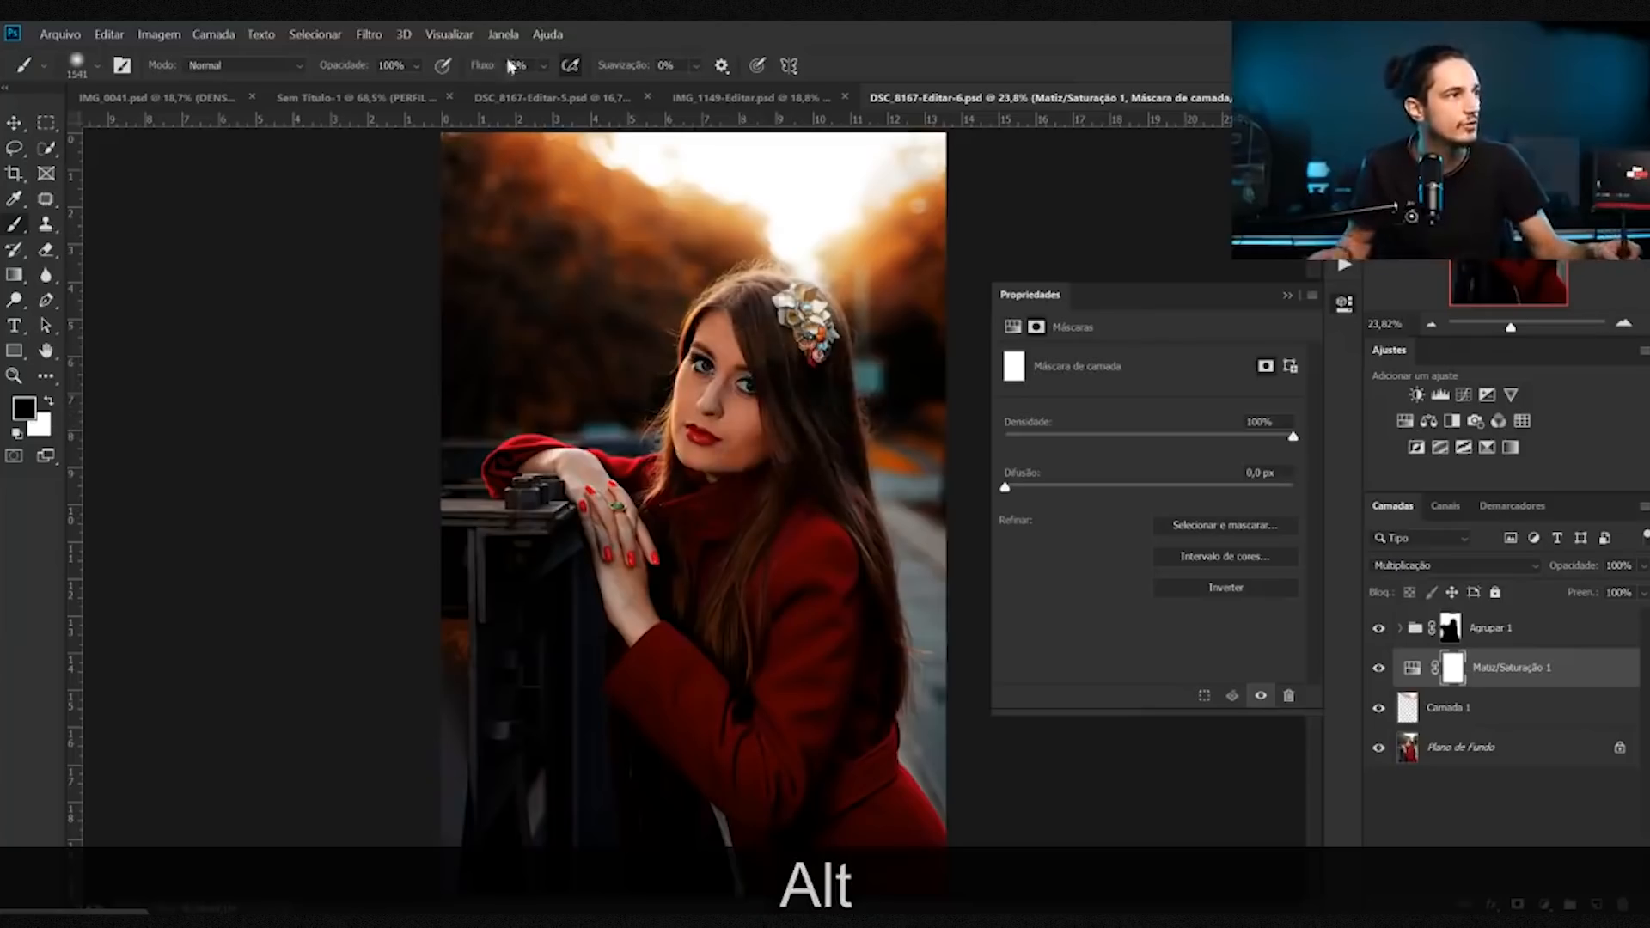
key(KP_5)
key(KP_Enter)
click(726, 397)
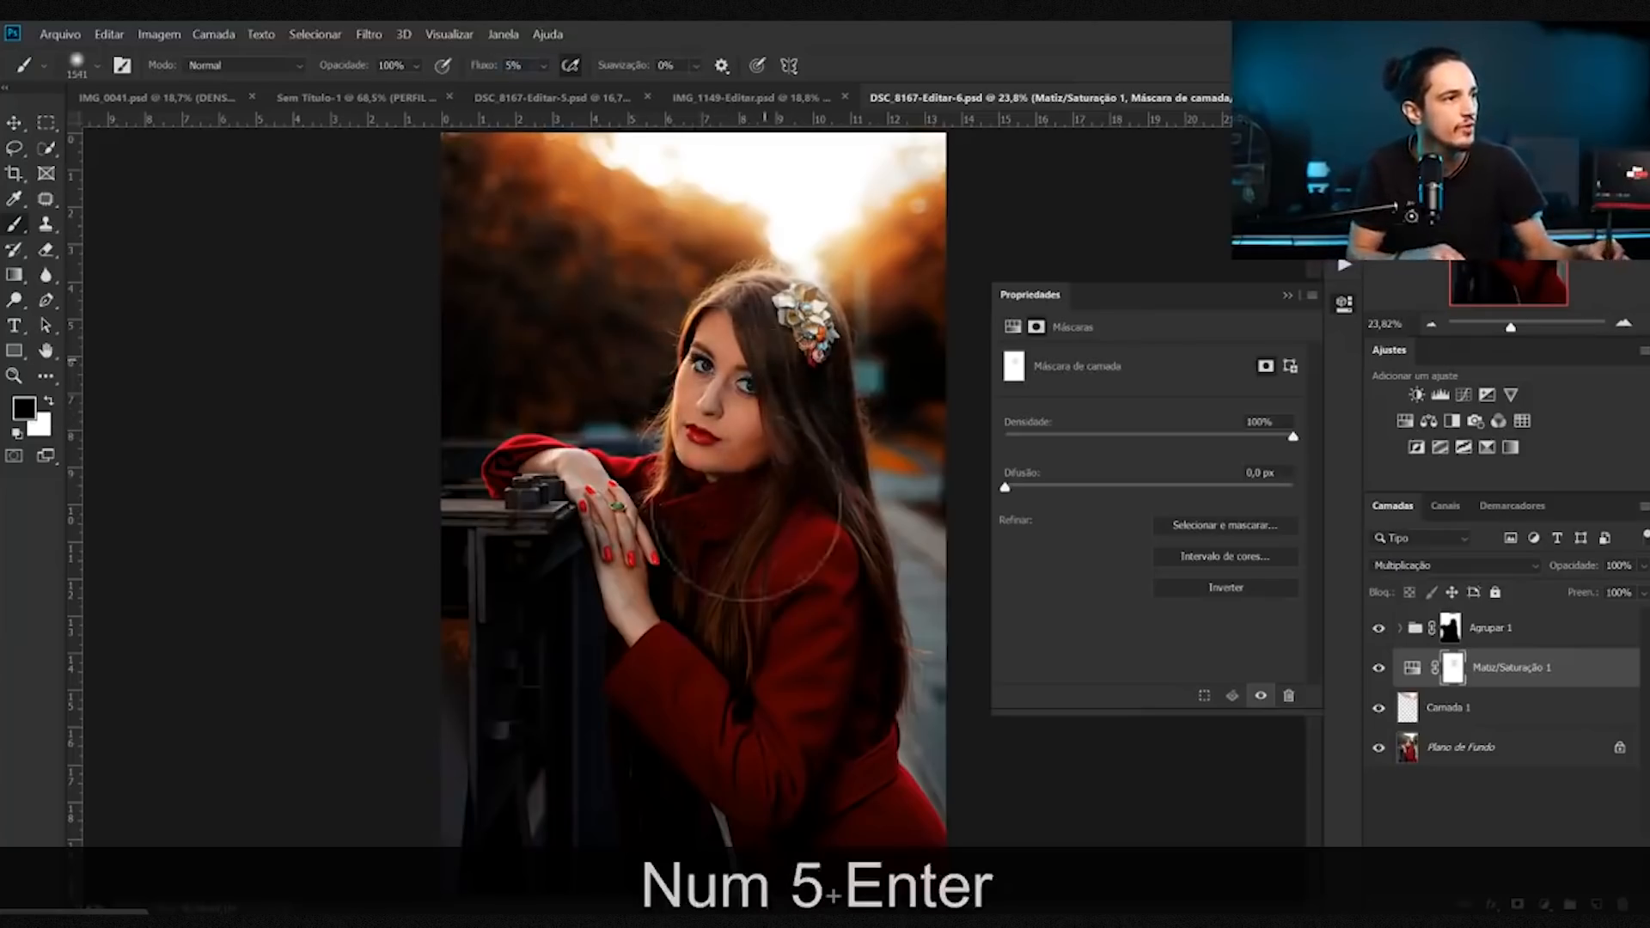
mouse_move(700, 325)
mouse_down()
mouse_move(799, 365)
mouse_move(902, 367)
mouse_up()
mouse_move(678, 399)
mouse_down()
mouse_move(493, 373)
mouse_move(754, 374)
mouse_up()
Refine the Hue/Saturation mask with smaller black brush strokes around the eyes, nose, cheeks, lips and chin
key(alt)
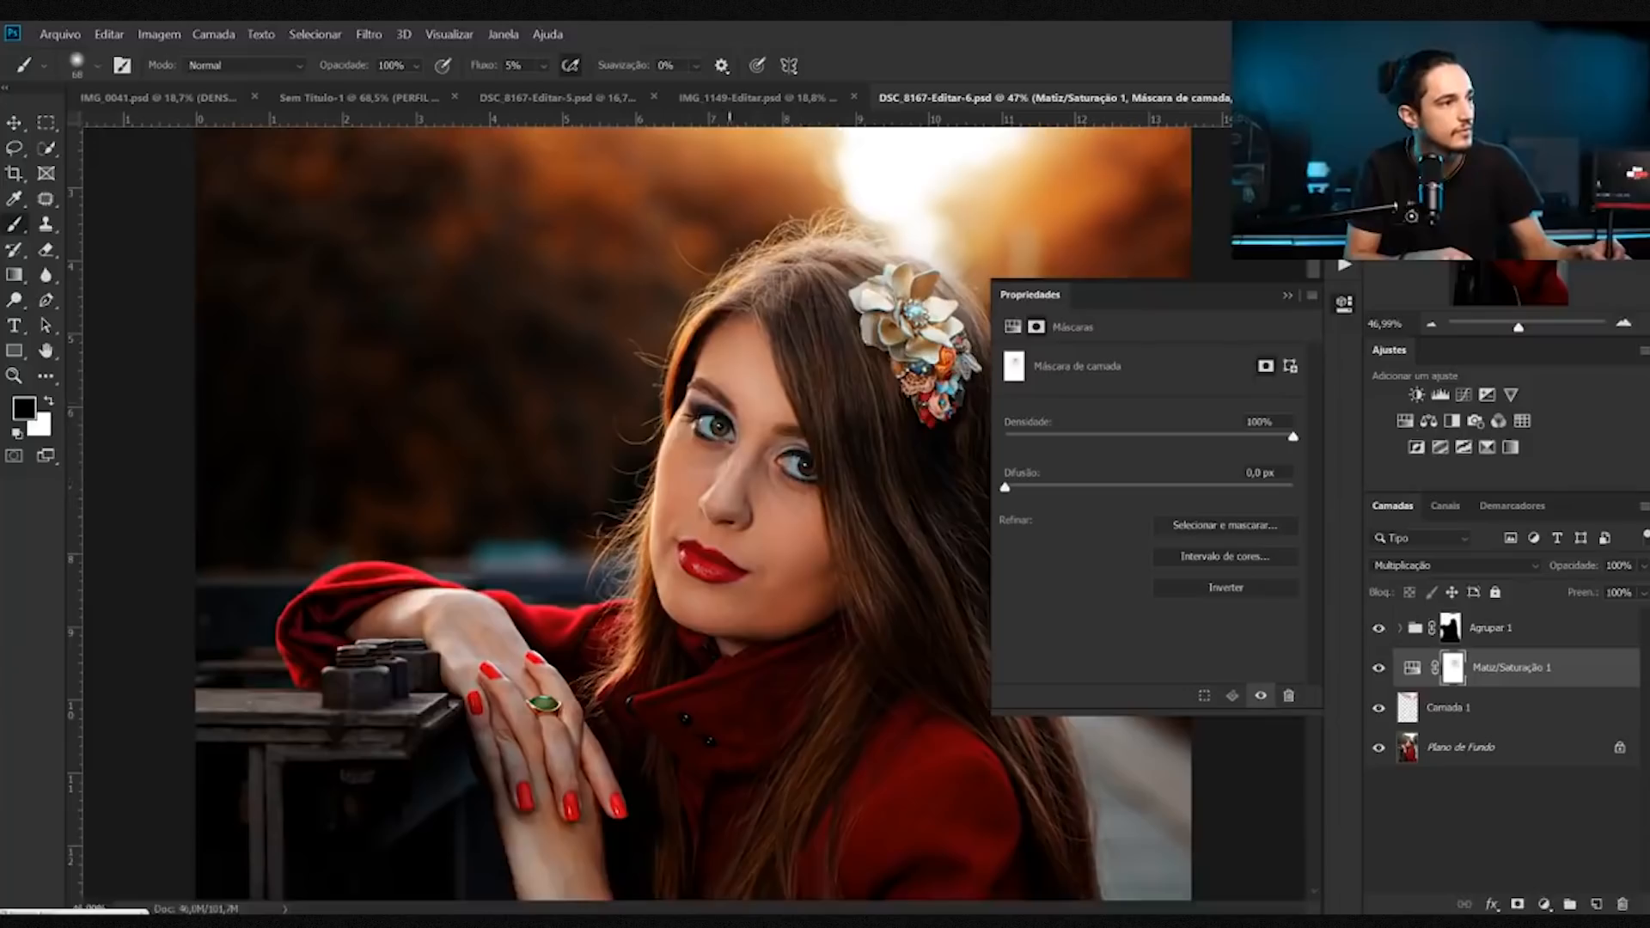
drag(739, 438, 773, 435)
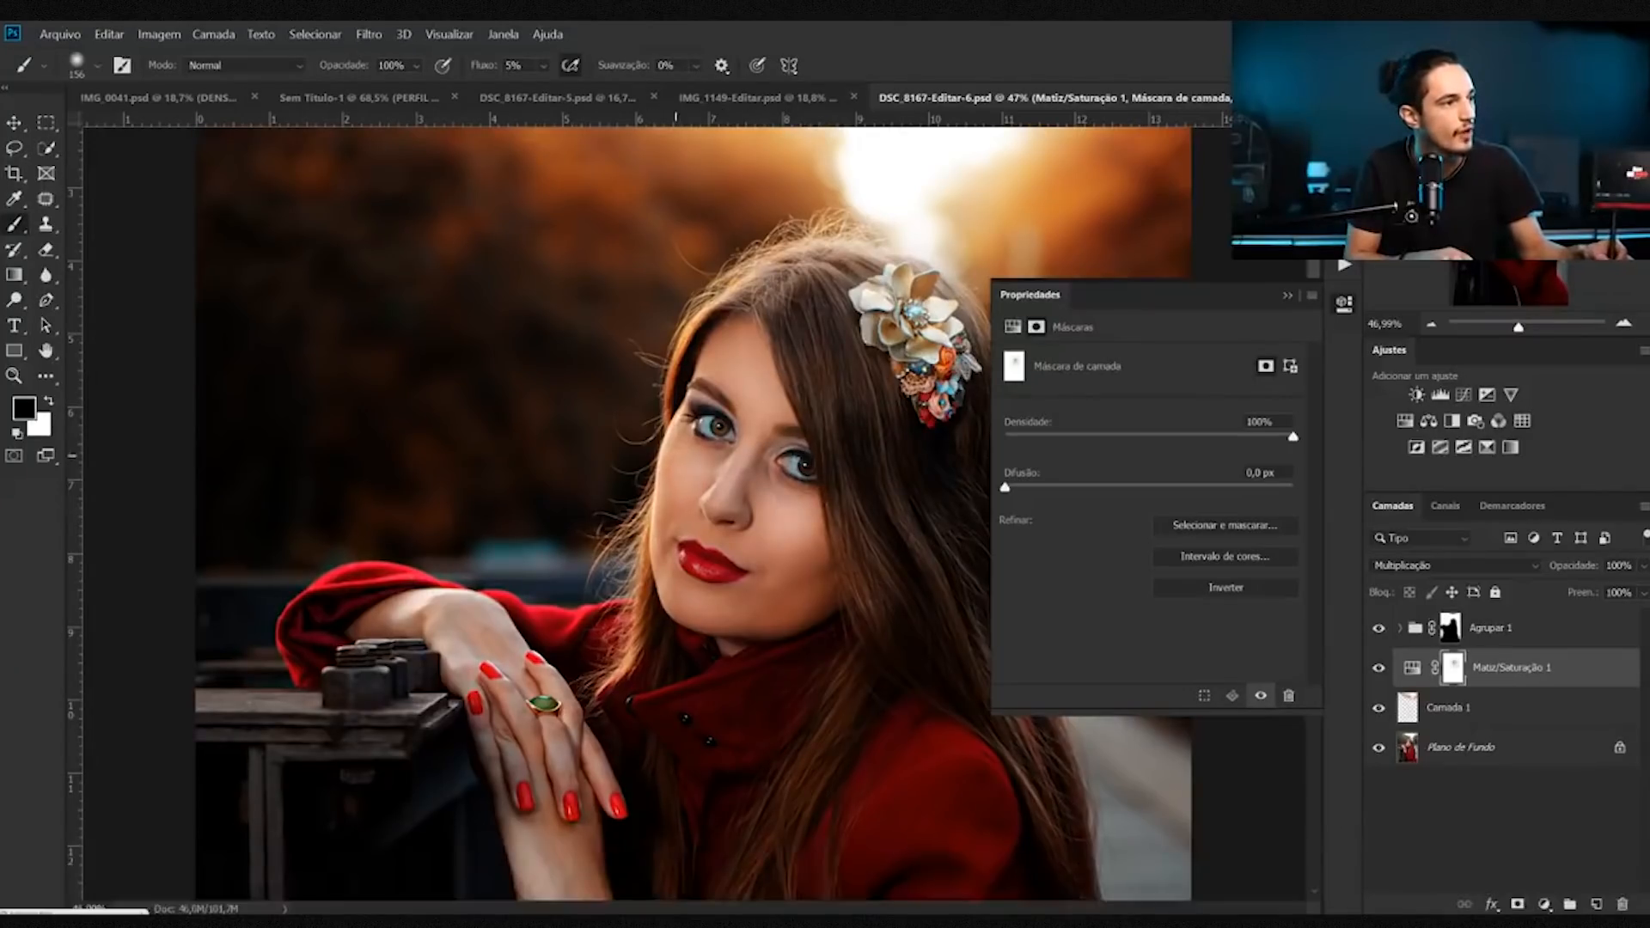
drag(685, 552, 778, 562)
drag(760, 607, 636, 608)
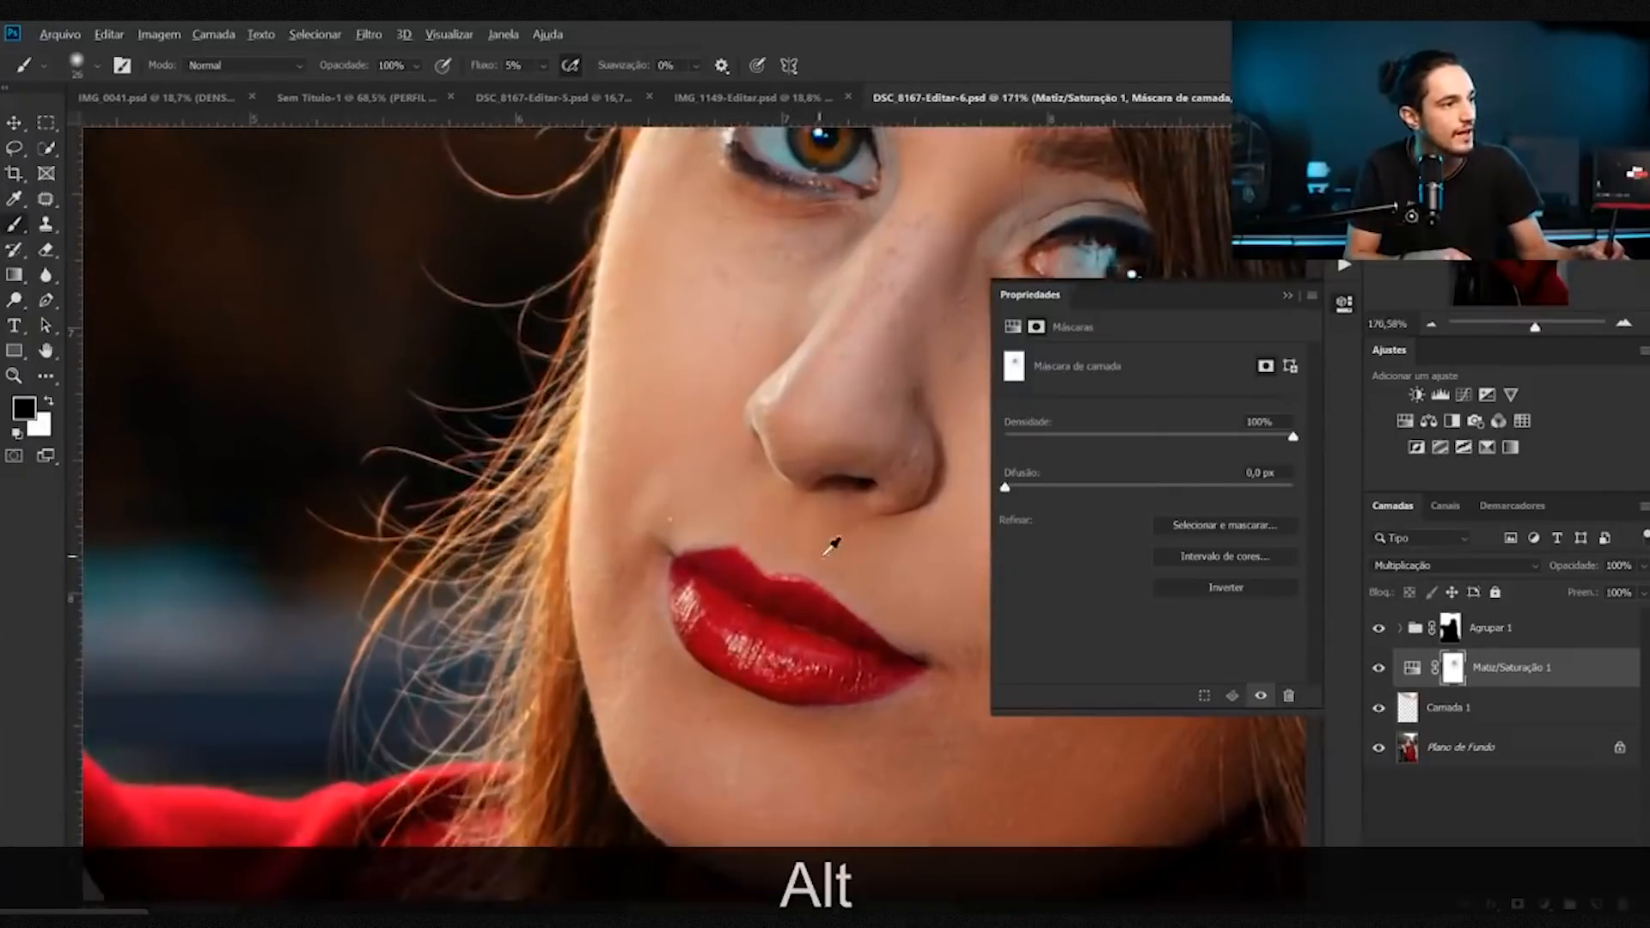
mouse_move(842, 558)
mouse_down()
mouse_move(902, 578)
mouse_move(781, 574)
mouse_up()
drag(706, 471, 793, 474)
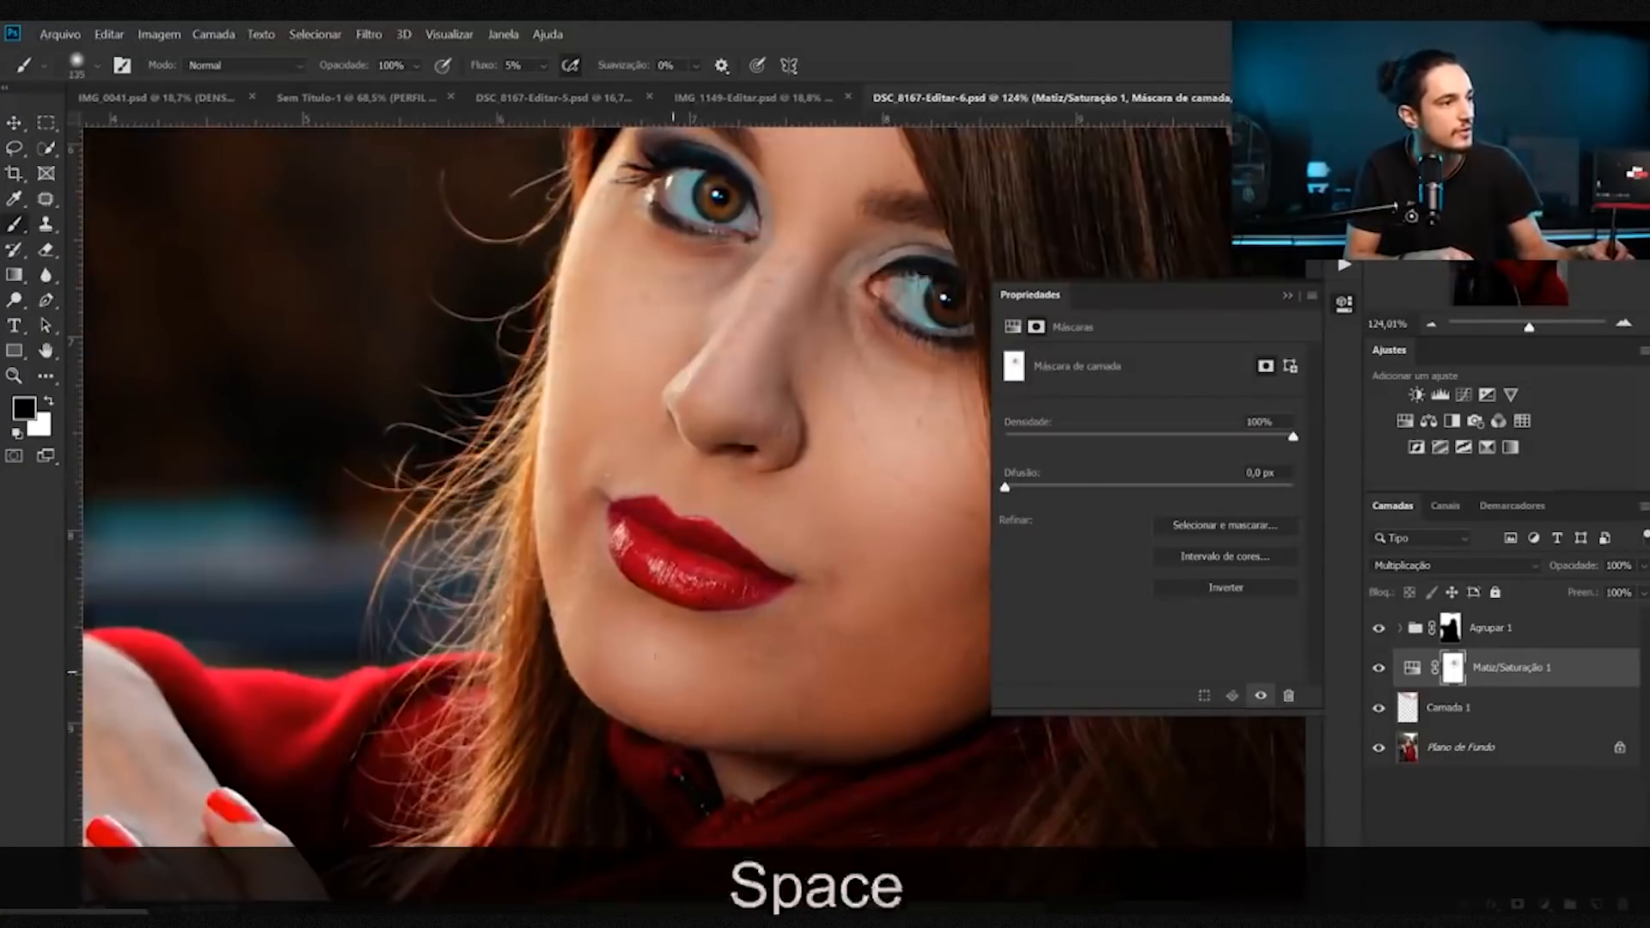
drag(772, 631, 750, 629)
mouse_move(715, 574)
mouse_down()
mouse_move(774, 586)
mouse_move(668, 574)
mouse_up()
drag(673, 487, 742, 486)
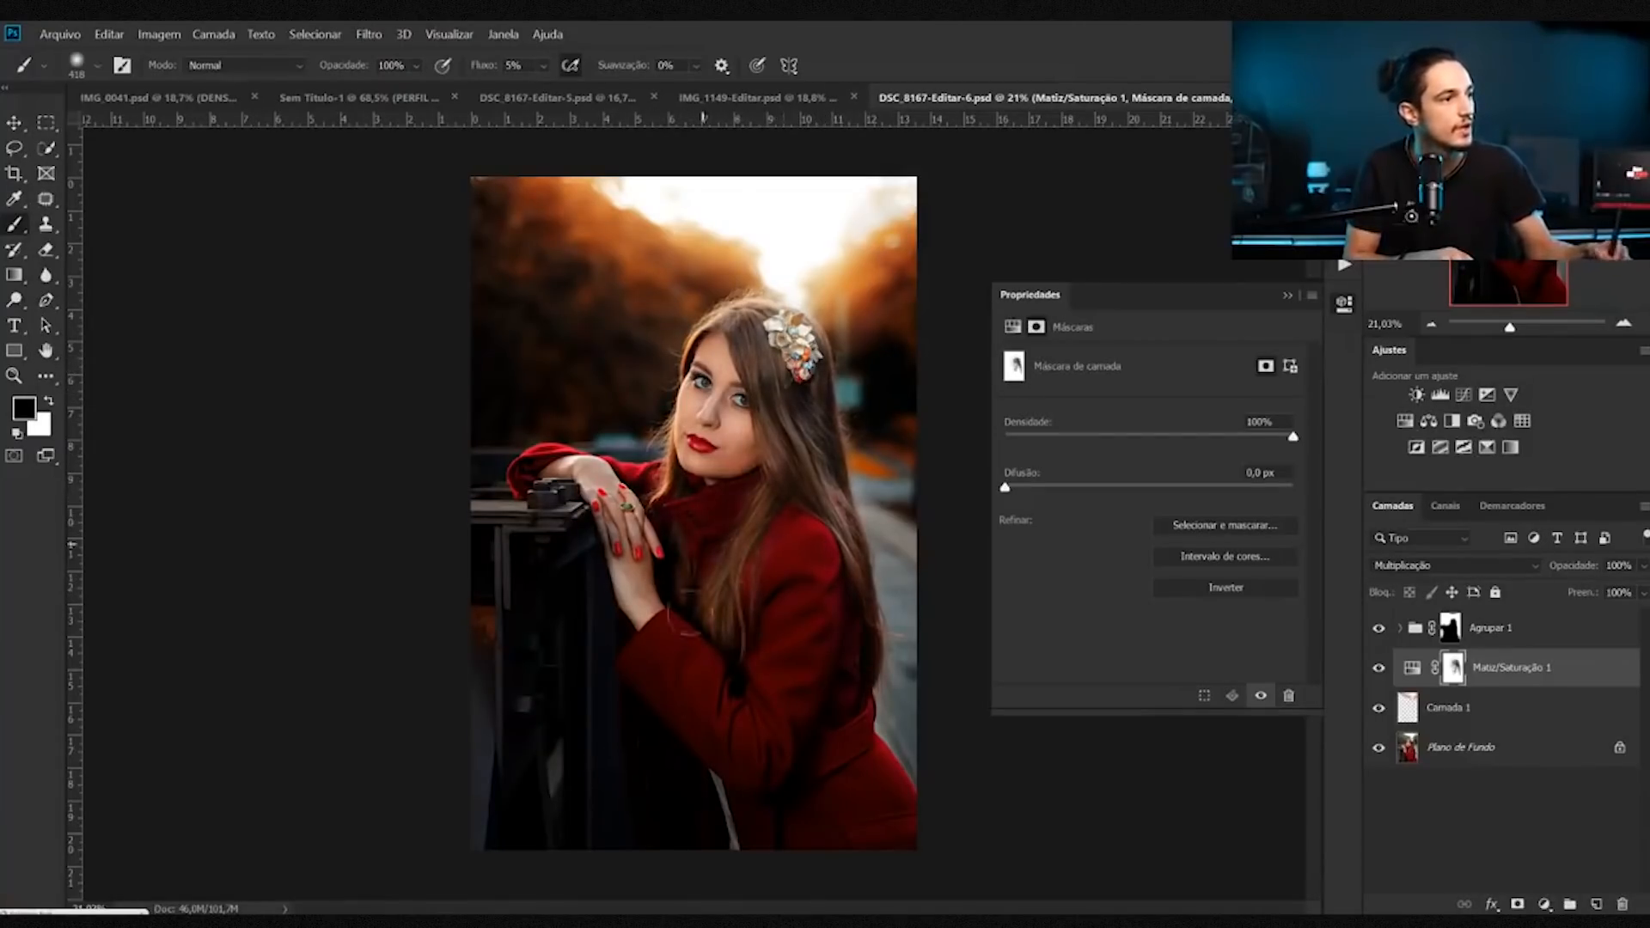
Paint black on the Hue/Saturation mask over the red coat's sleeves and shoulder, varying the brush size, to brighten the fabric
drag(729, 551, 443, 253)
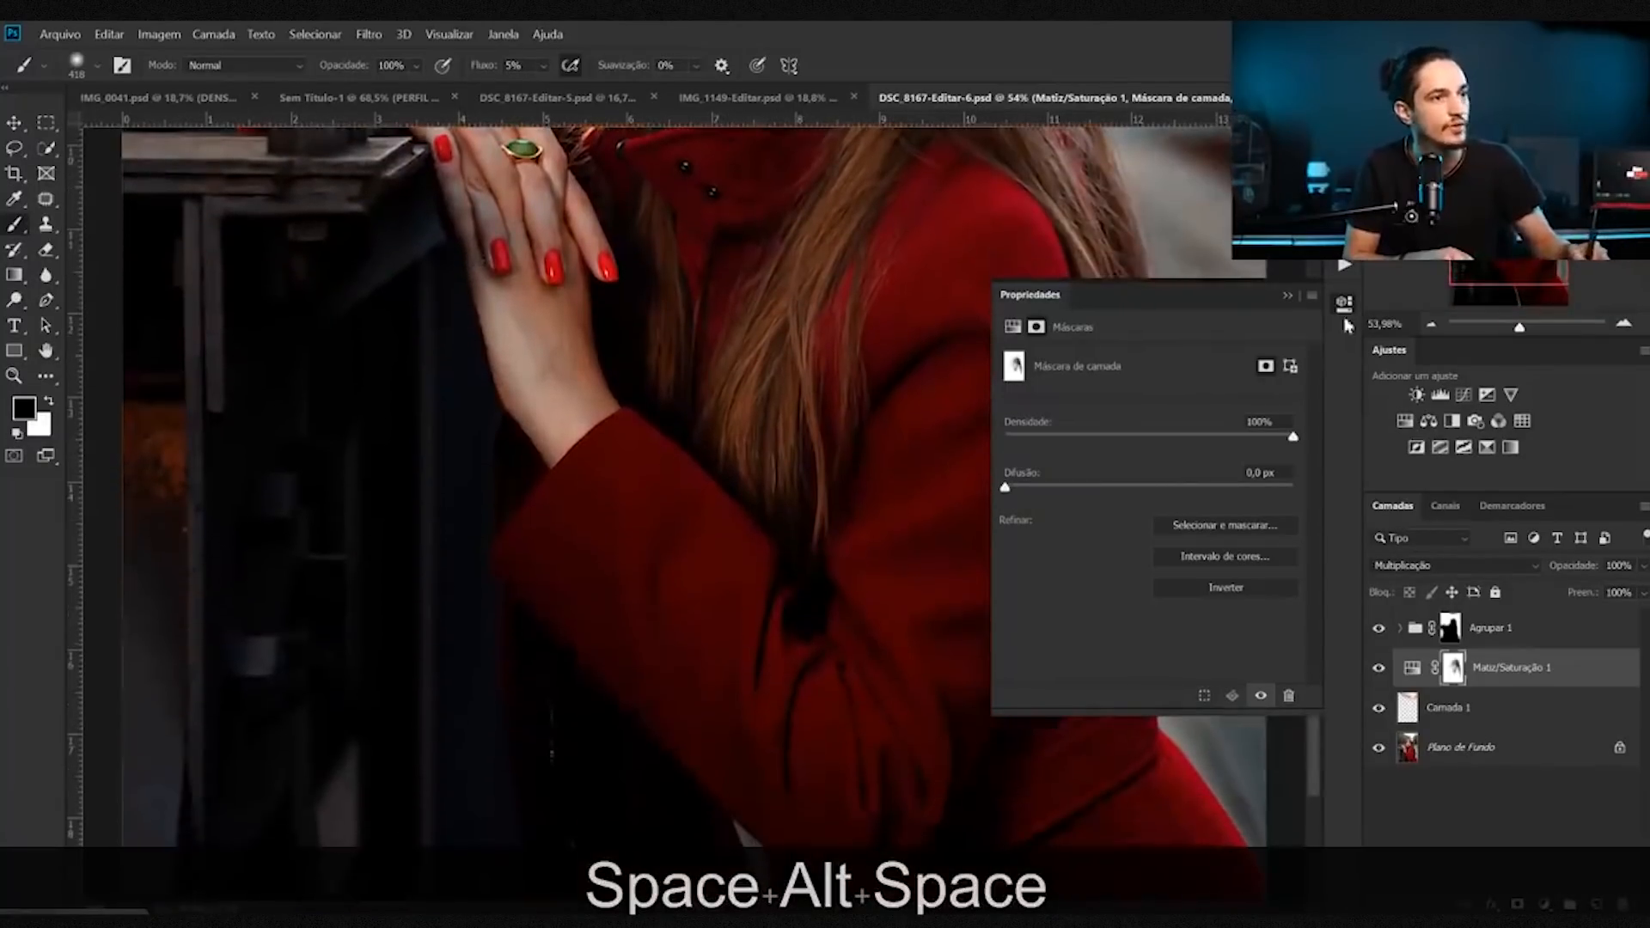
click(1346, 306)
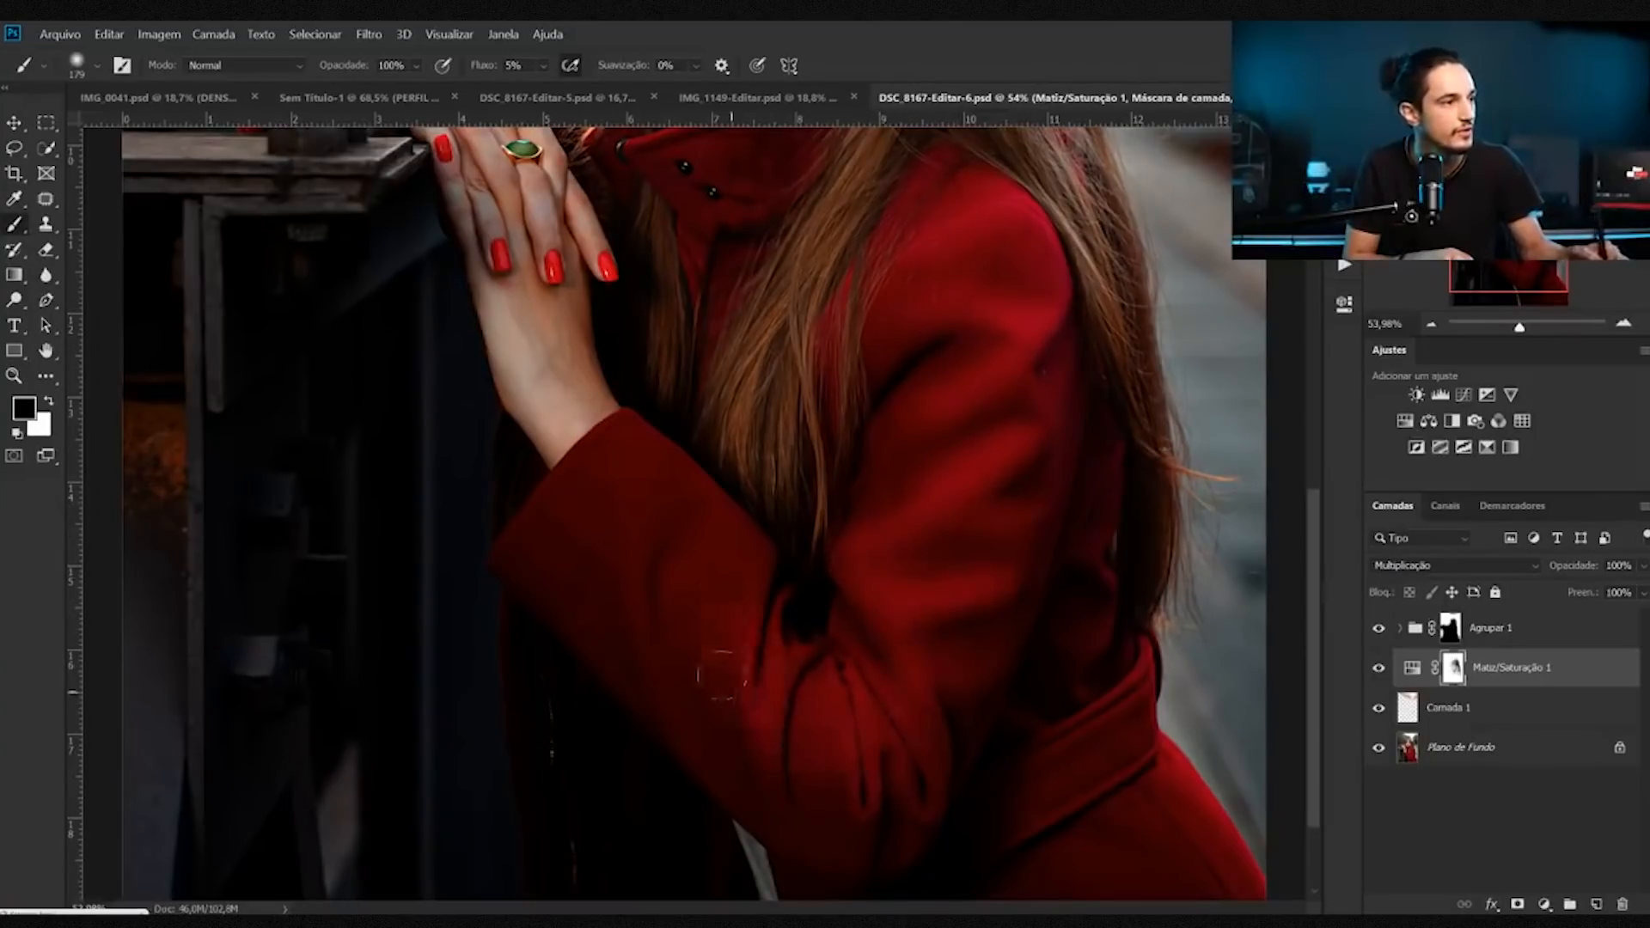
alt+right_click(721, 674)
mouse_move(633, 490)
mouse_down()
mouse_move(690, 580)
mouse_move(621, 506)
mouse_move(674, 517)
mouse_move(611, 436)
mouse_move(553, 486)
mouse_move(775, 636)
mouse_up()
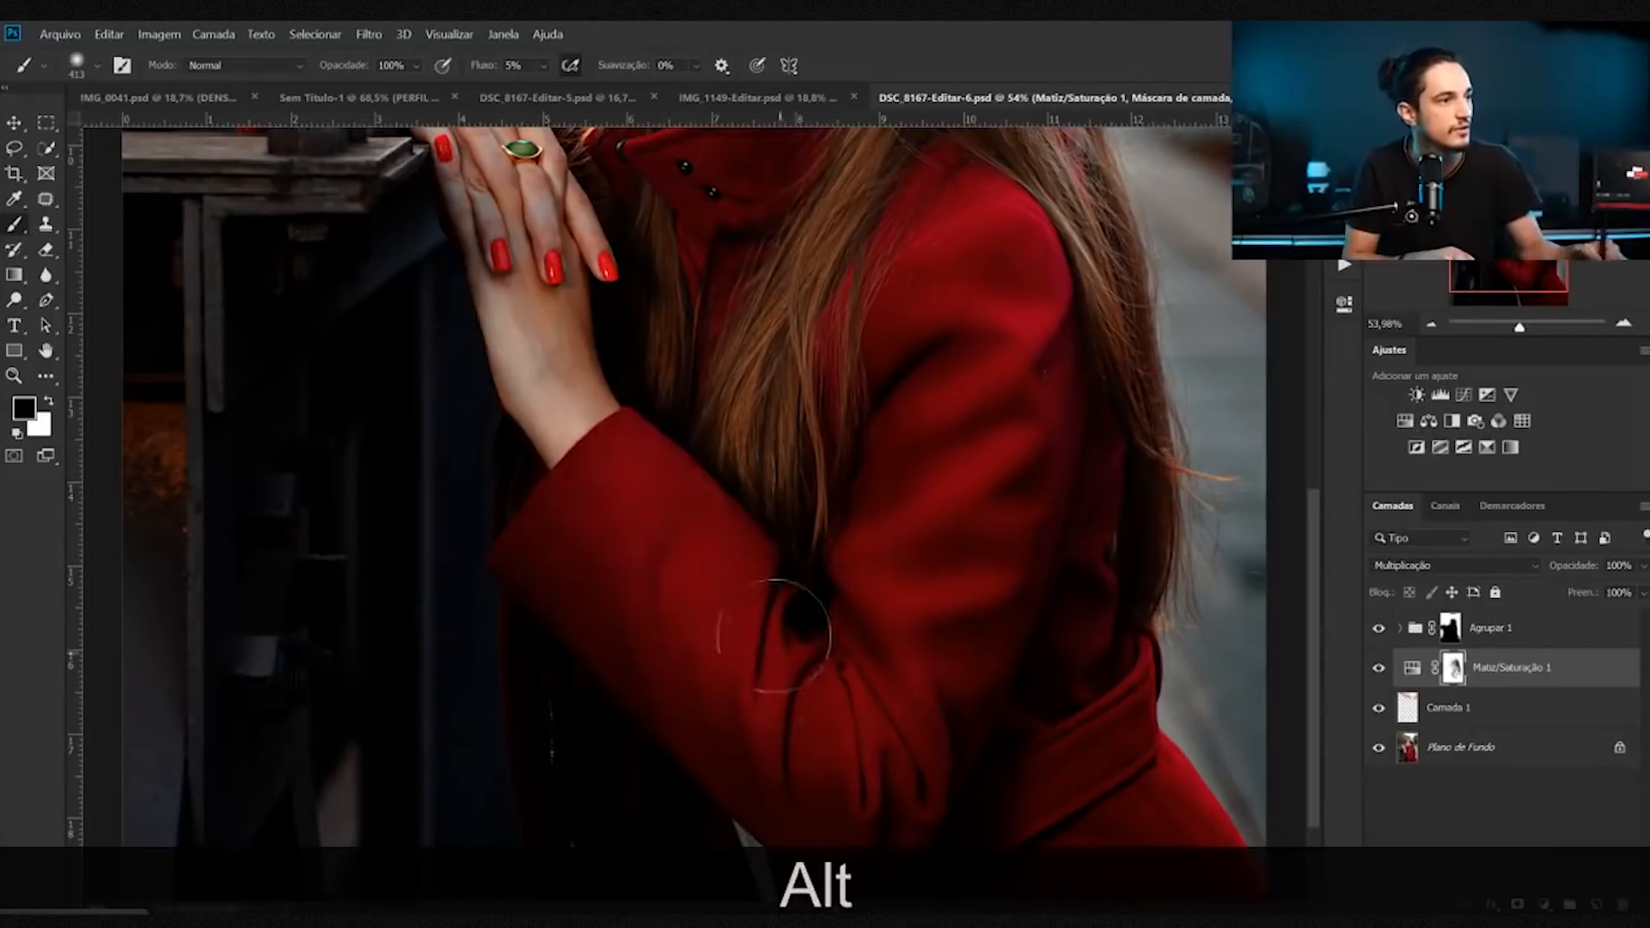
alt+right_click(887, 475)
drag(950, 266, 959, 353)
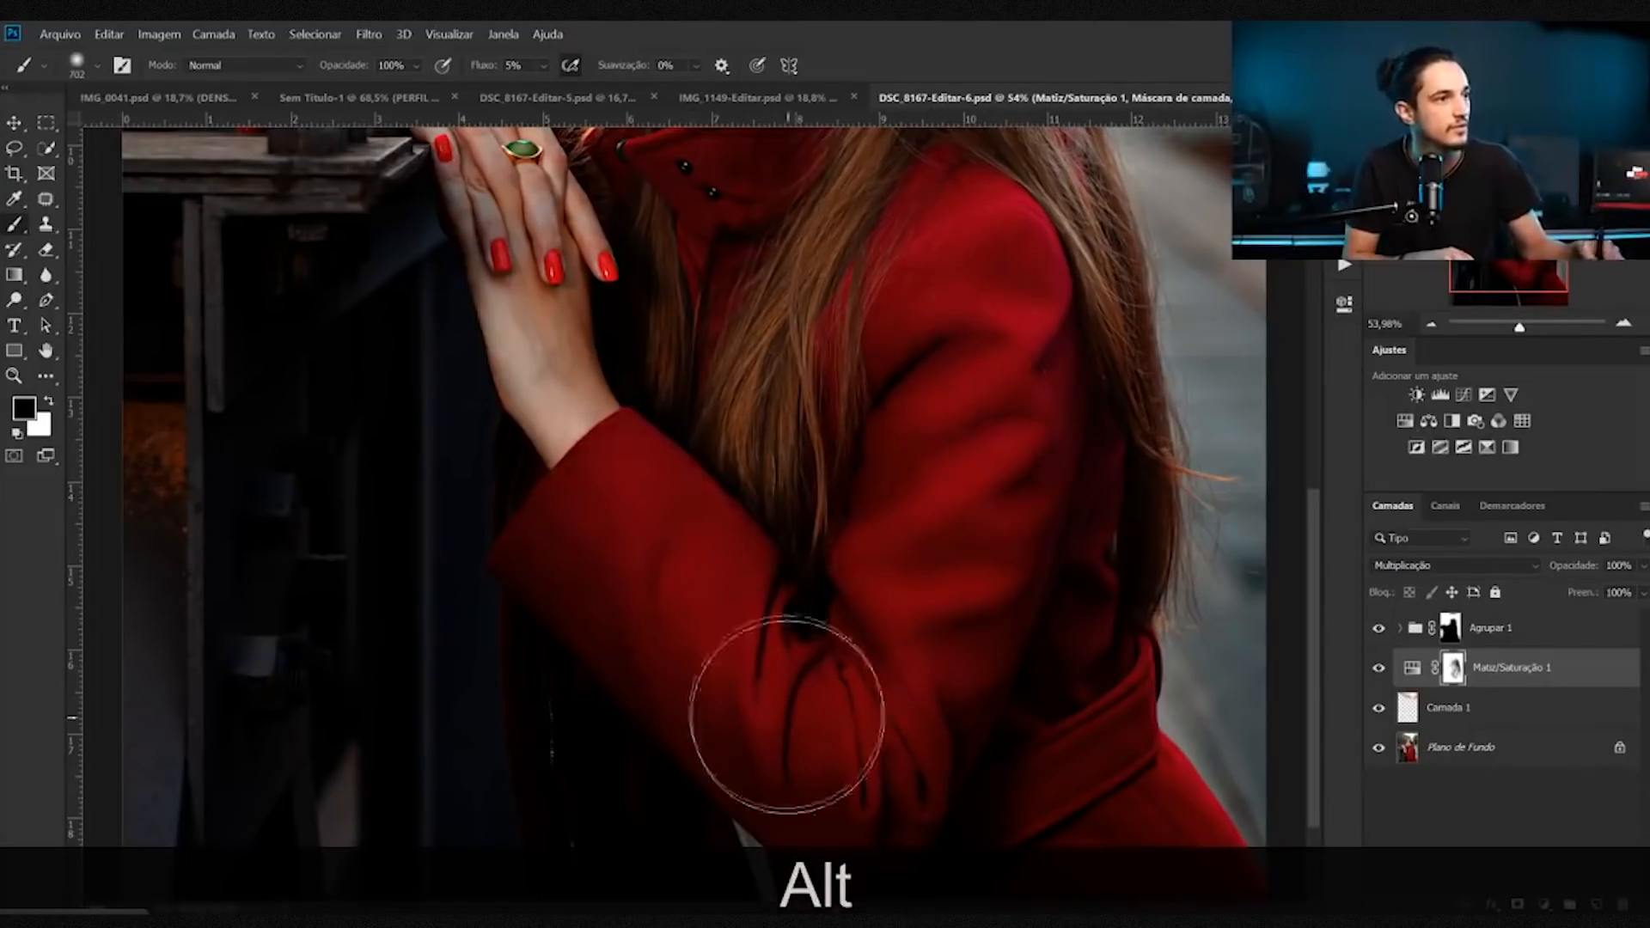
drag(695, 703, 593, 698)
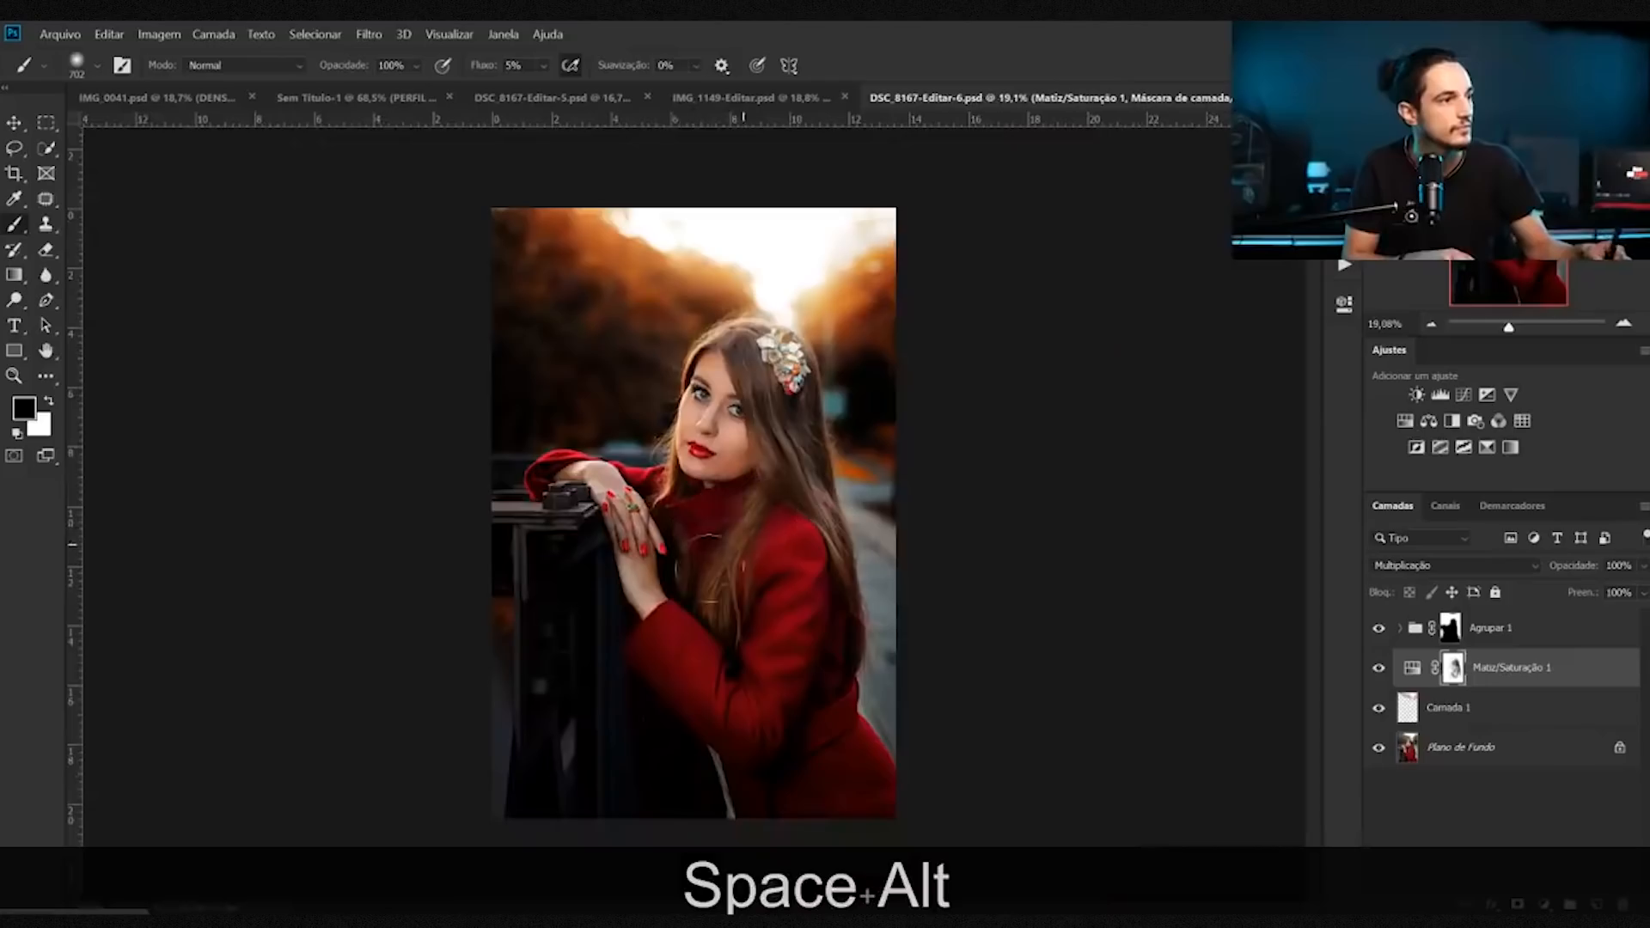
Paint black on the Hue/Saturation mask at 5% flow over the coat, hair and arms, varying the brush size, to lighten them
drag(691, 494, 757, 496)
drag(877, 369, 853, 330)
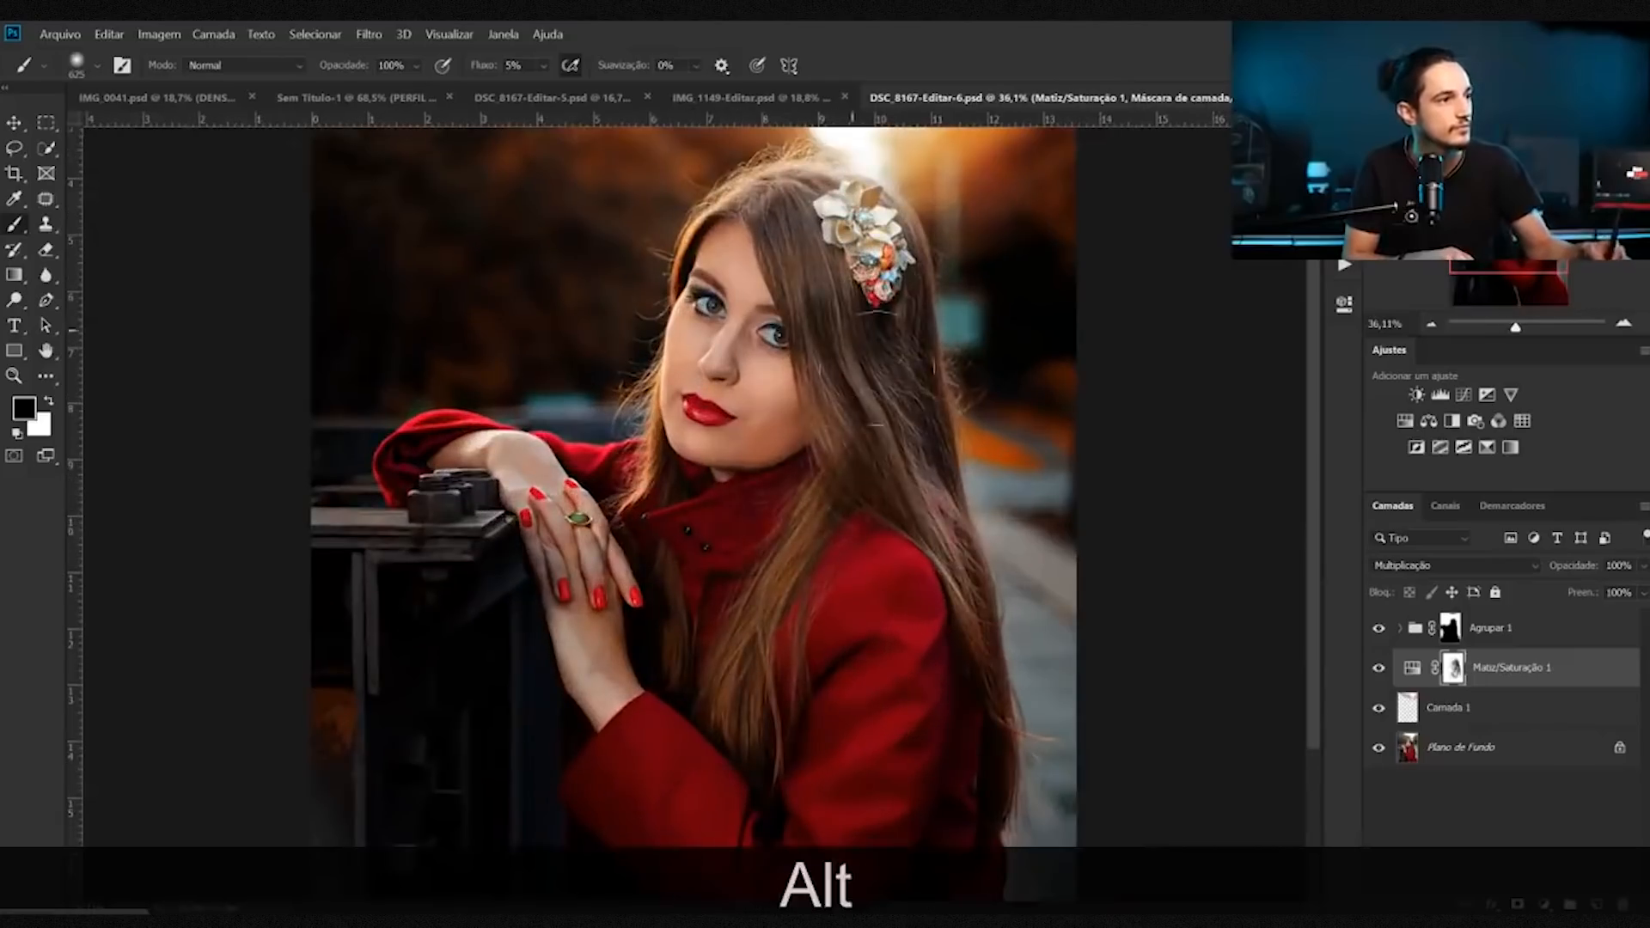
drag(872, 507, 602, 534)
drag(667, 607, 643, 601)
drag(659, 470, 706, 471)
mouse_move(628, 338)
mouse_down()
mouse_move(746, 244)
mouse_move(523, 213)
mouse_move(821, 275)
mouse_move(887, 213)
mouse_move(931, 329)
mouse_up()
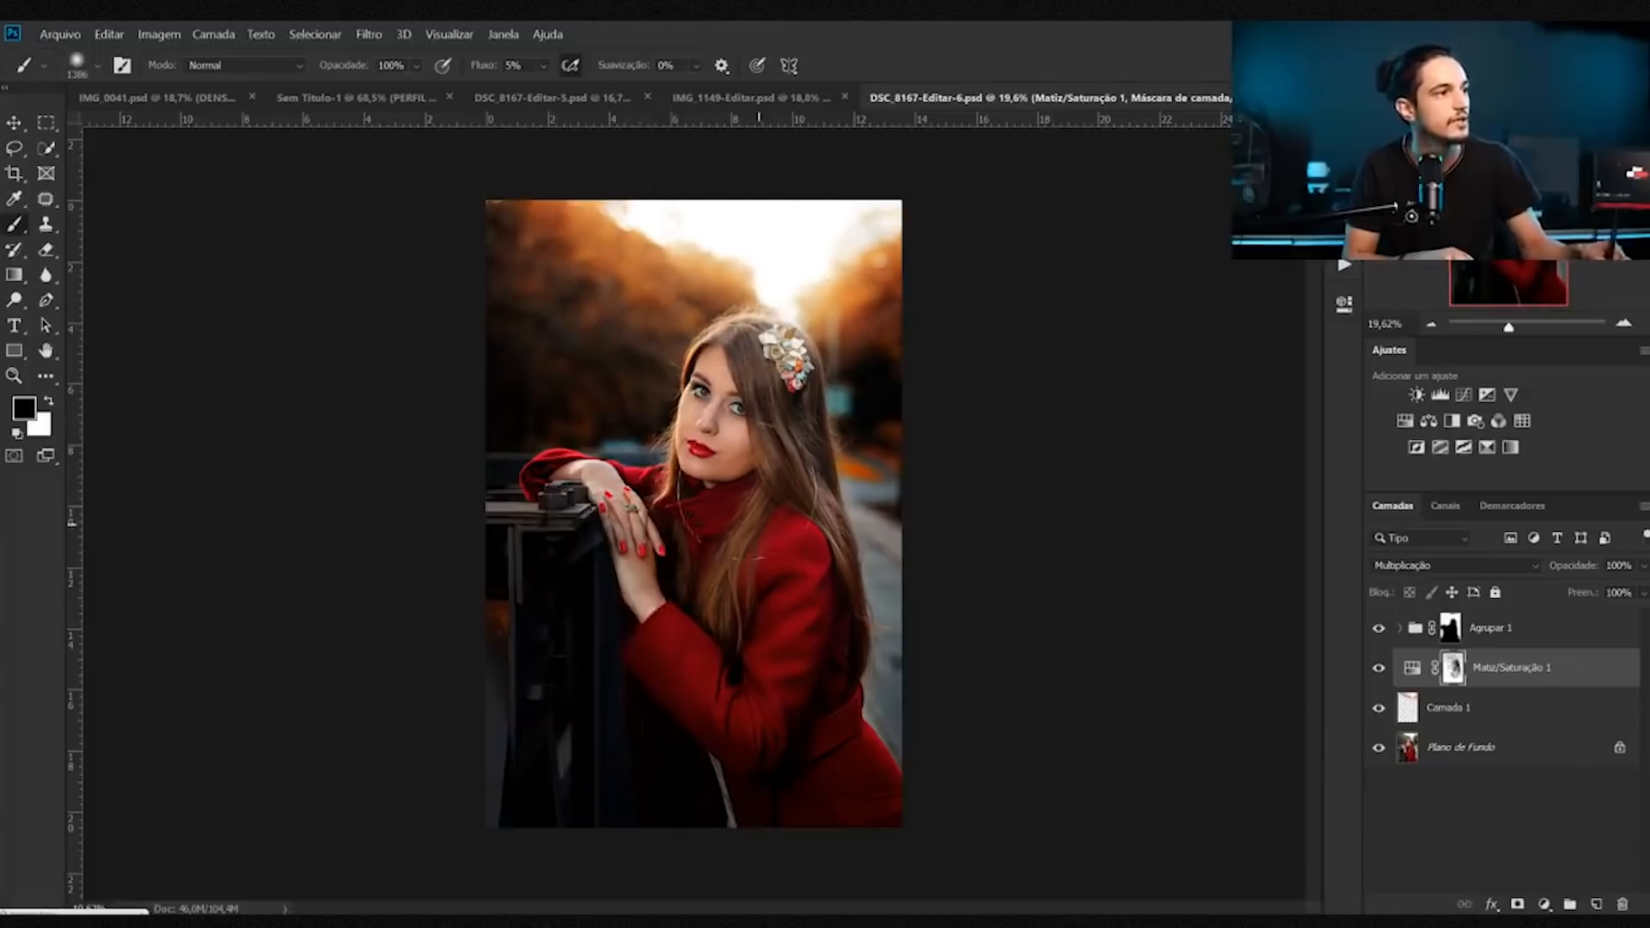
drag(760, 634, 885, 658)
Lower the Hue/Saturation layer's opacity to 59% and compare the portrait with and without the darkening
drag(1572, 569, 1545, 572)
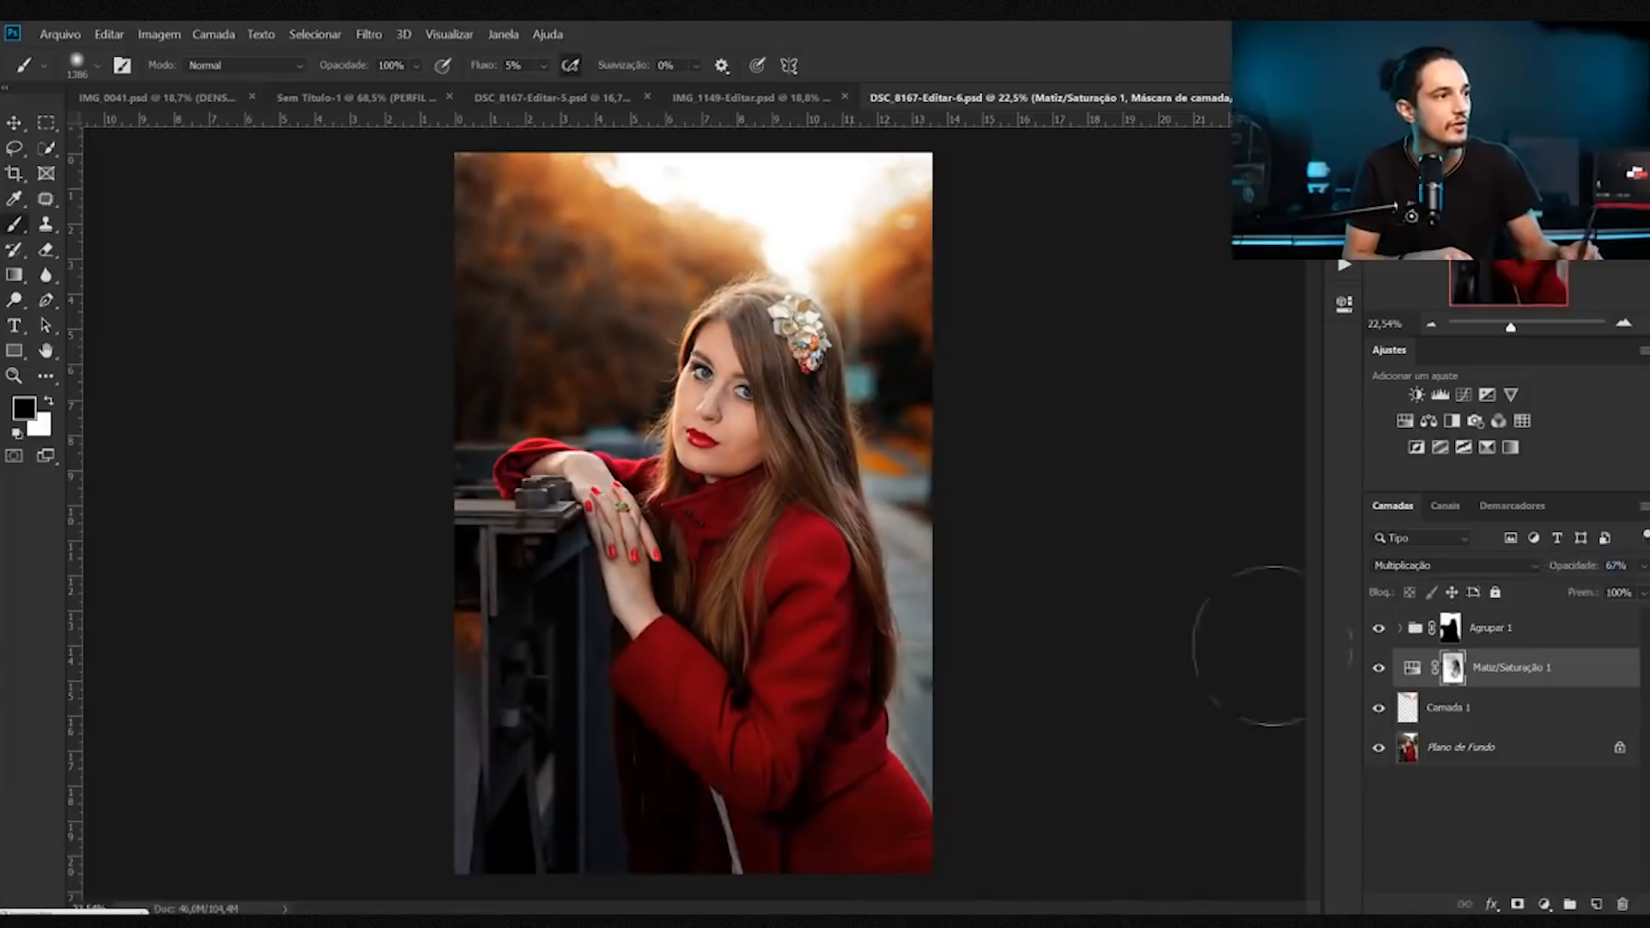
click(1378, 668)
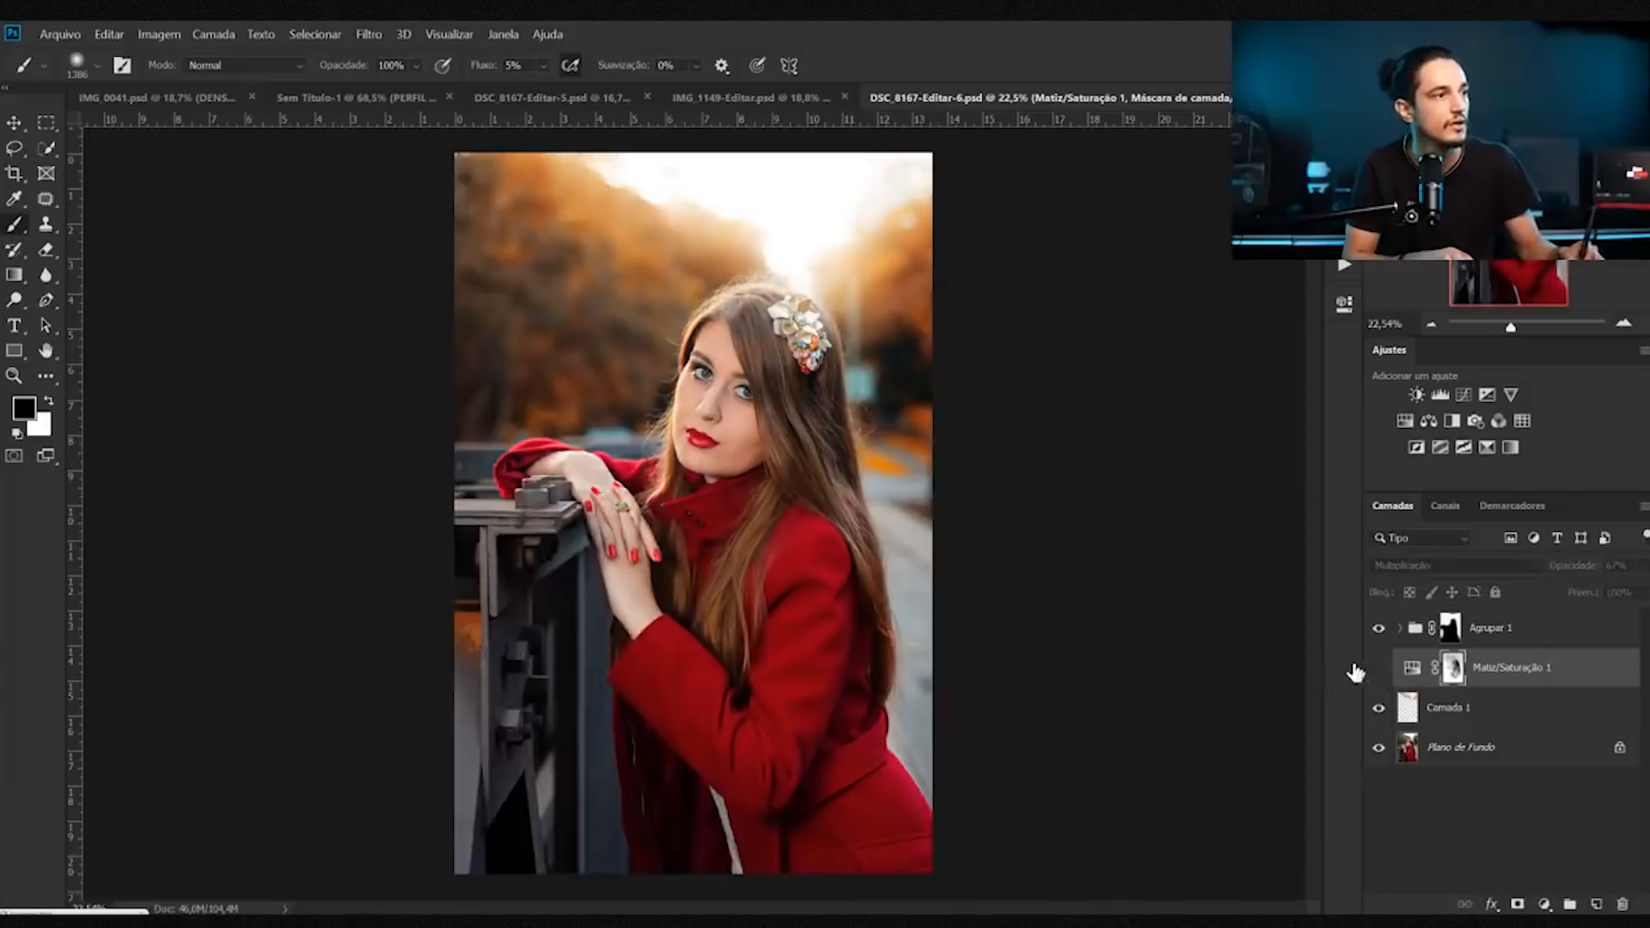
click(1376, 747)
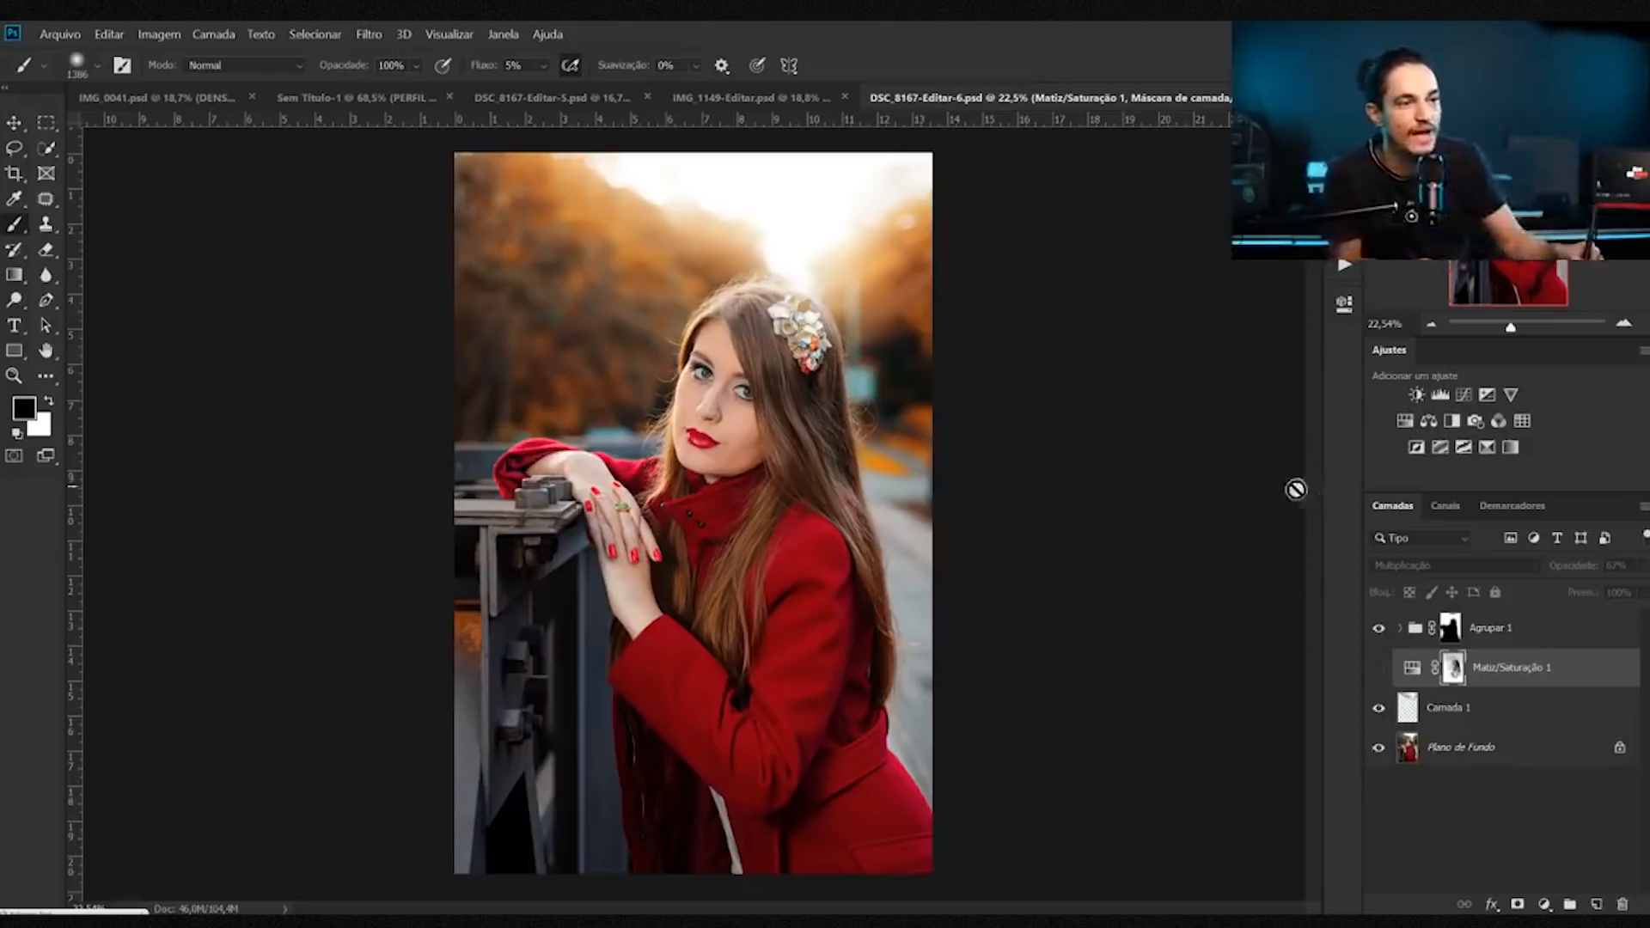
click(1378, 669)
click(1379, 708)
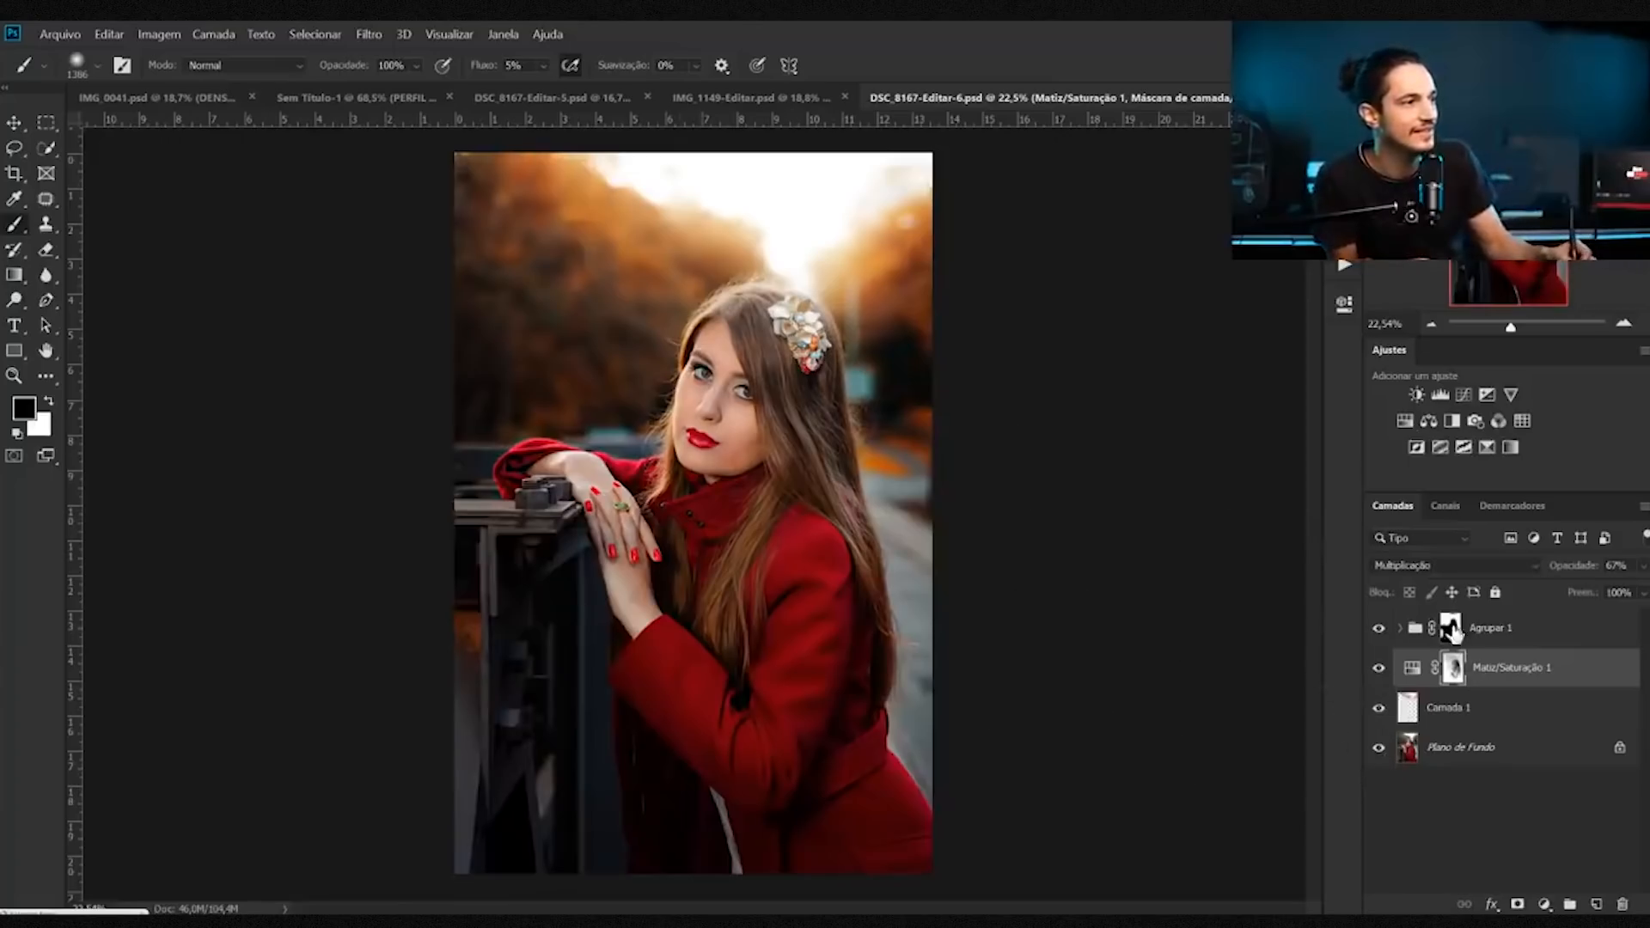
drag(1569, 576, 1551, 581)
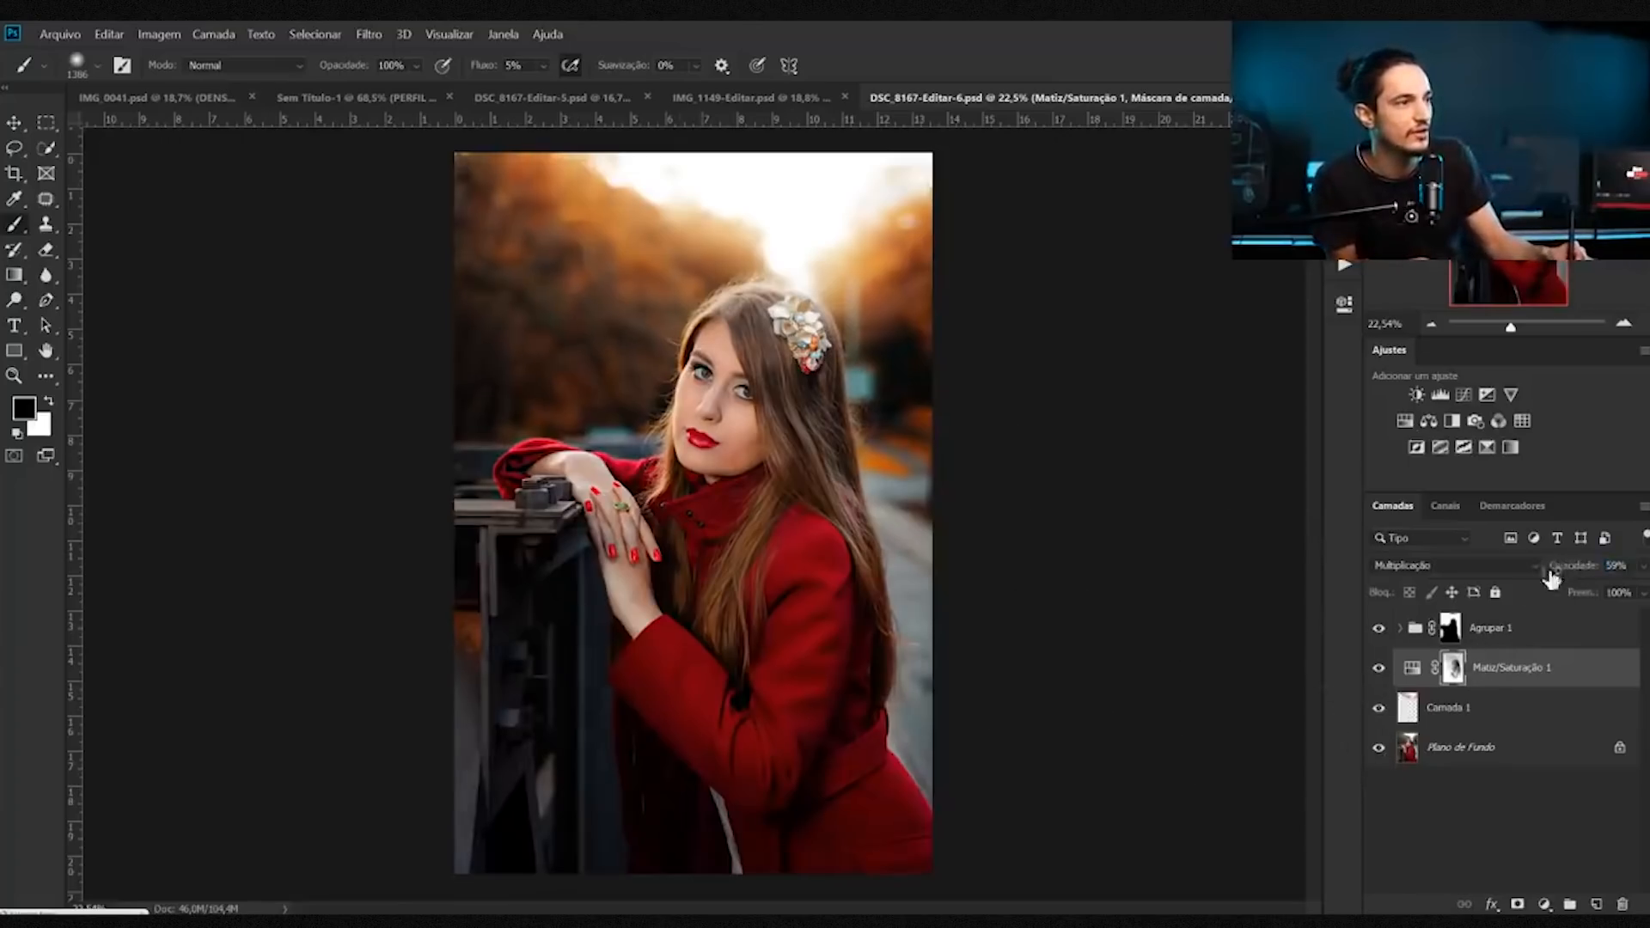
click(1378, 670)
click(1378, 669)
click(1378, 669)
click(1378, 669)
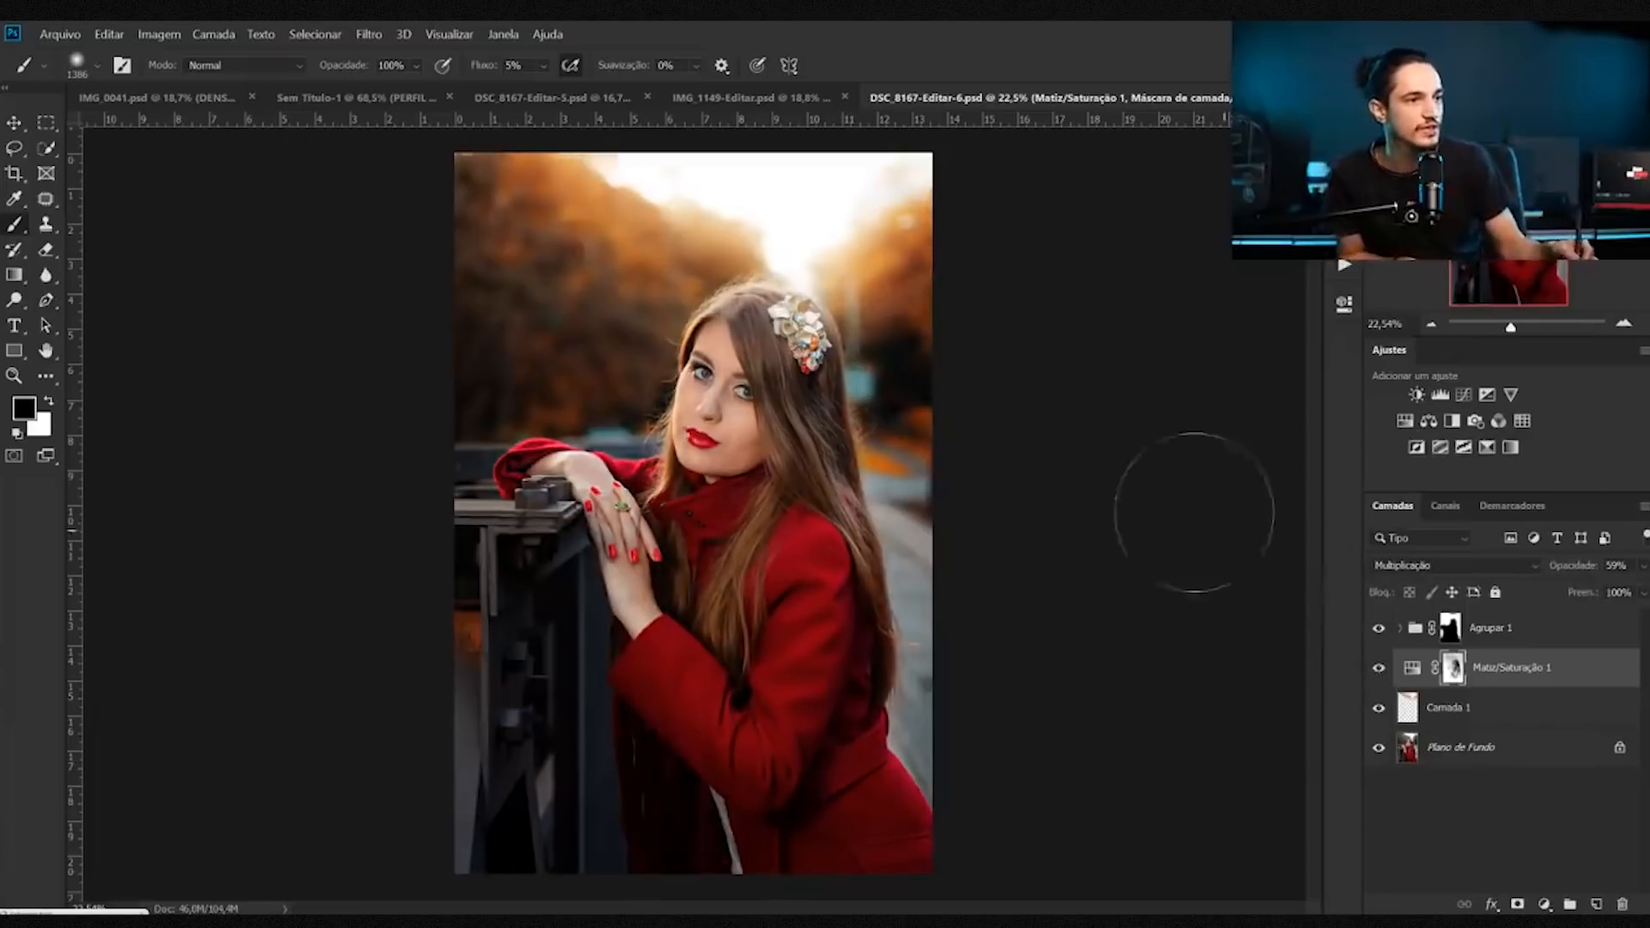
Add a darkening Curves layer above the group with input 164 and output 83, and invert its mask for painting in white
click(1490, 634)
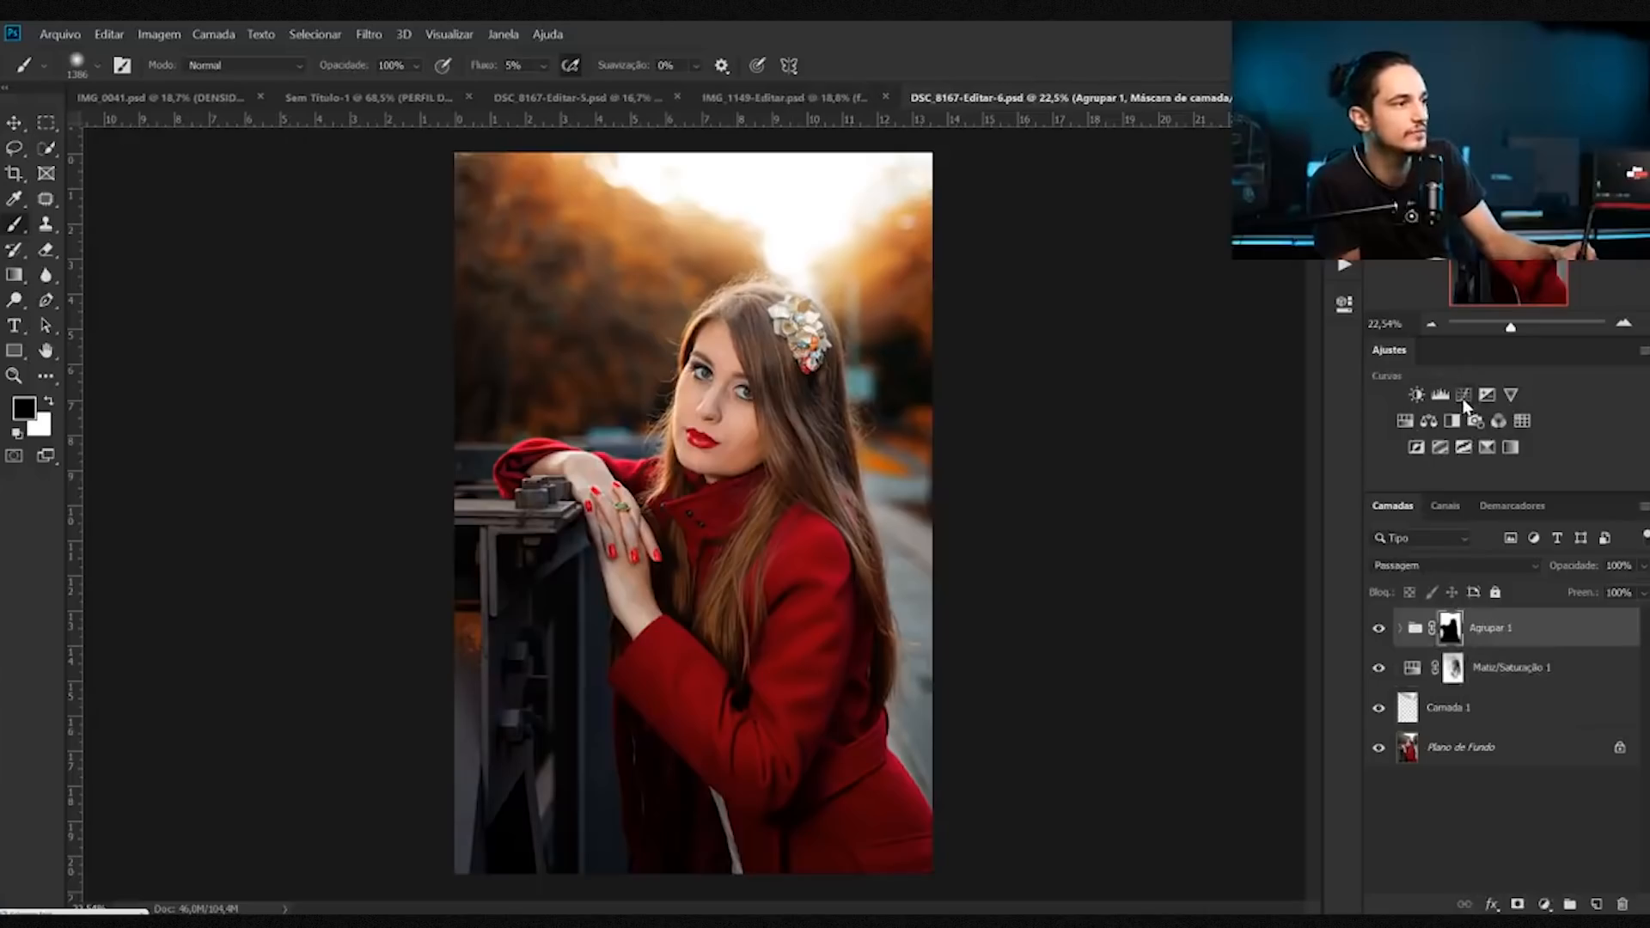
click(1462, 397)
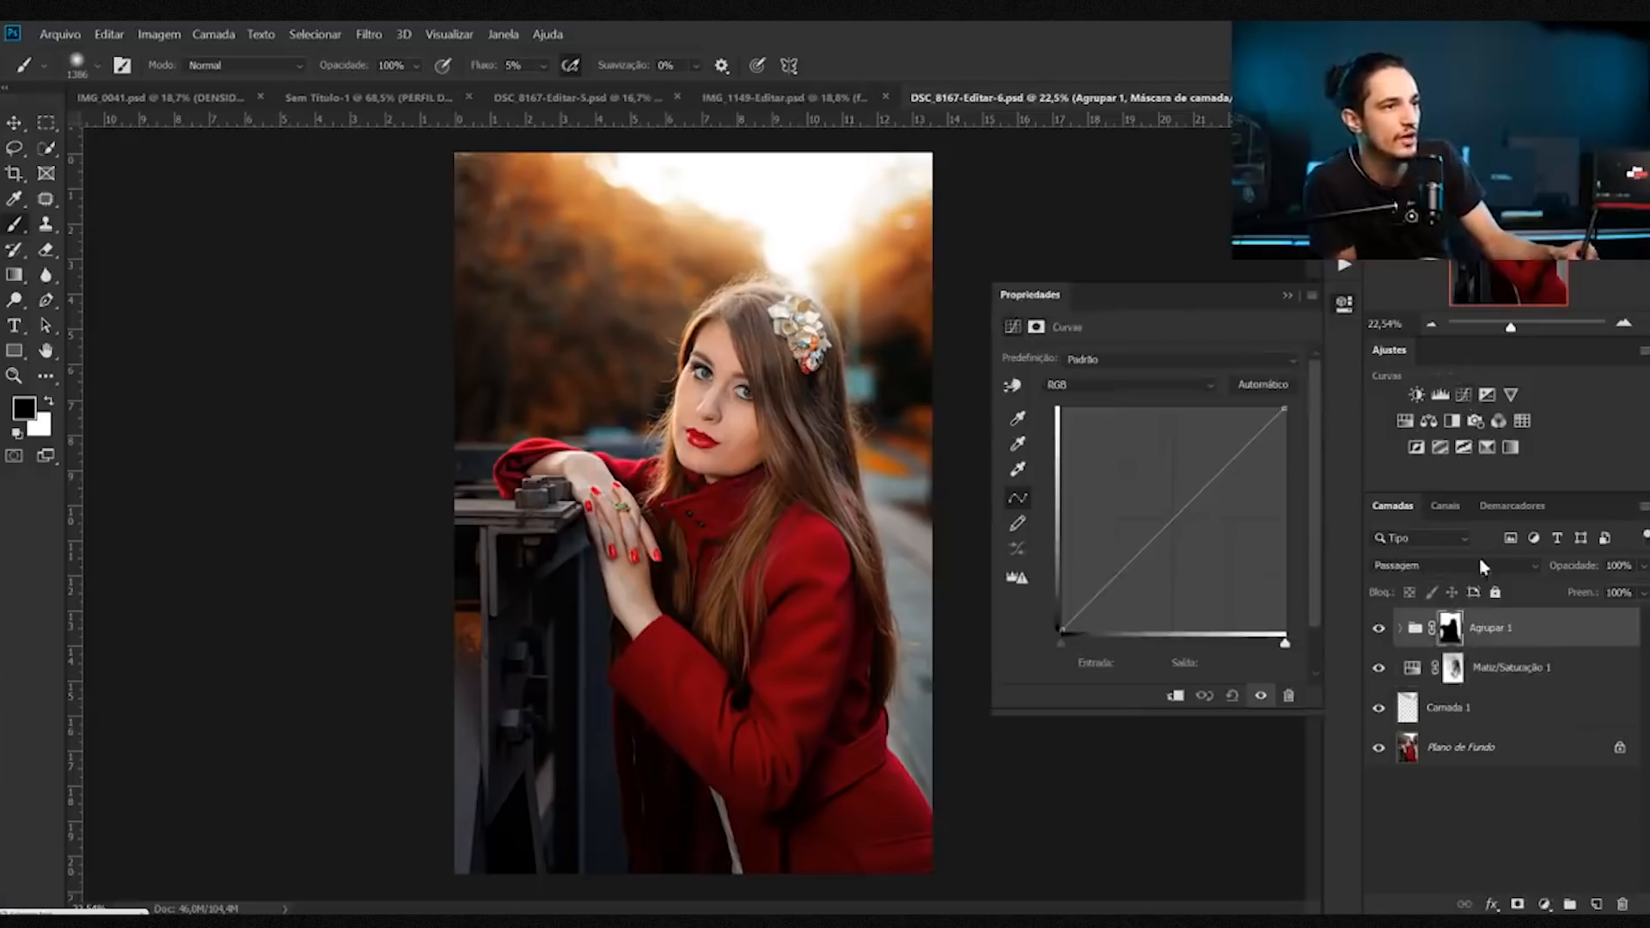
drag(1150, 539, 1207, 558)
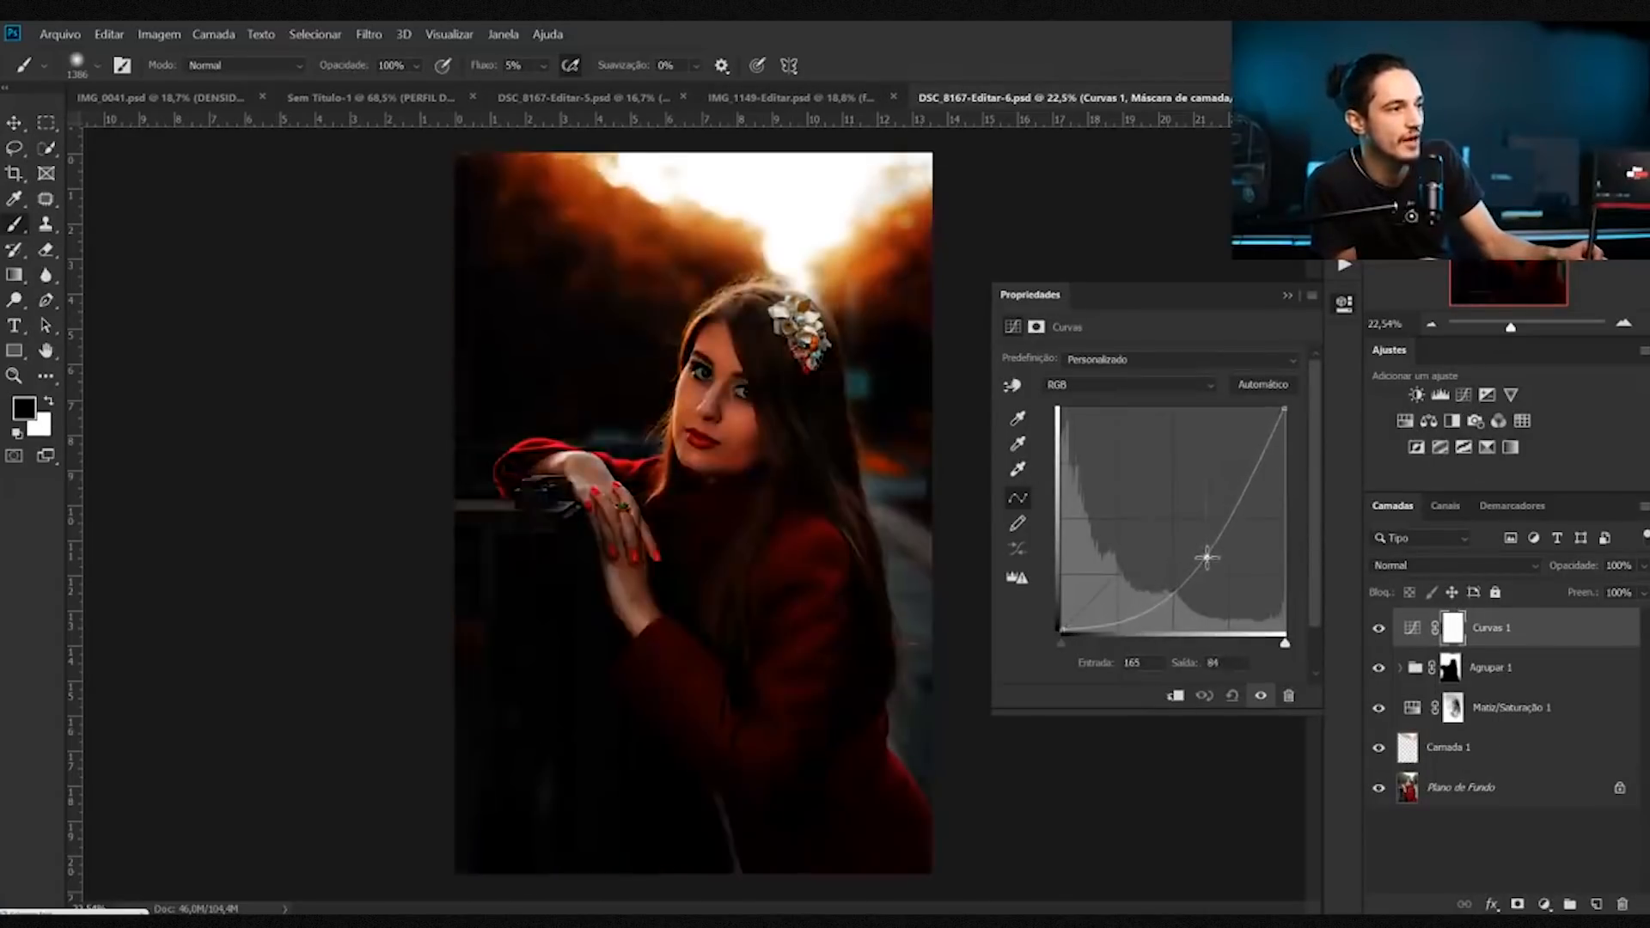
key(ctrl+i)
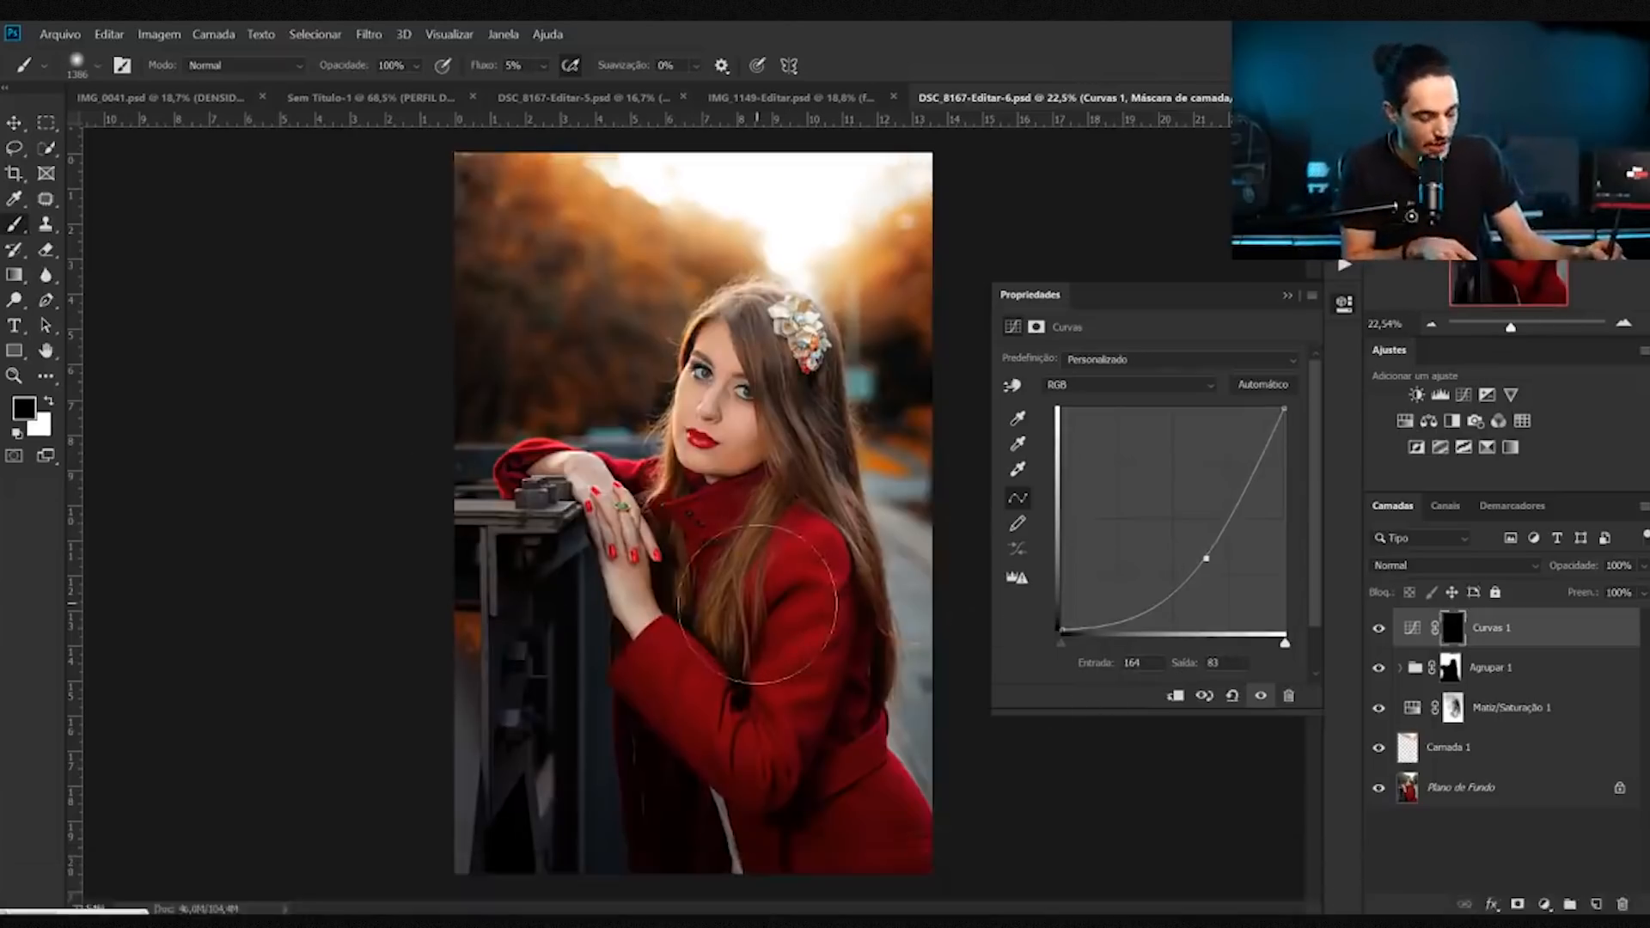
key(x)
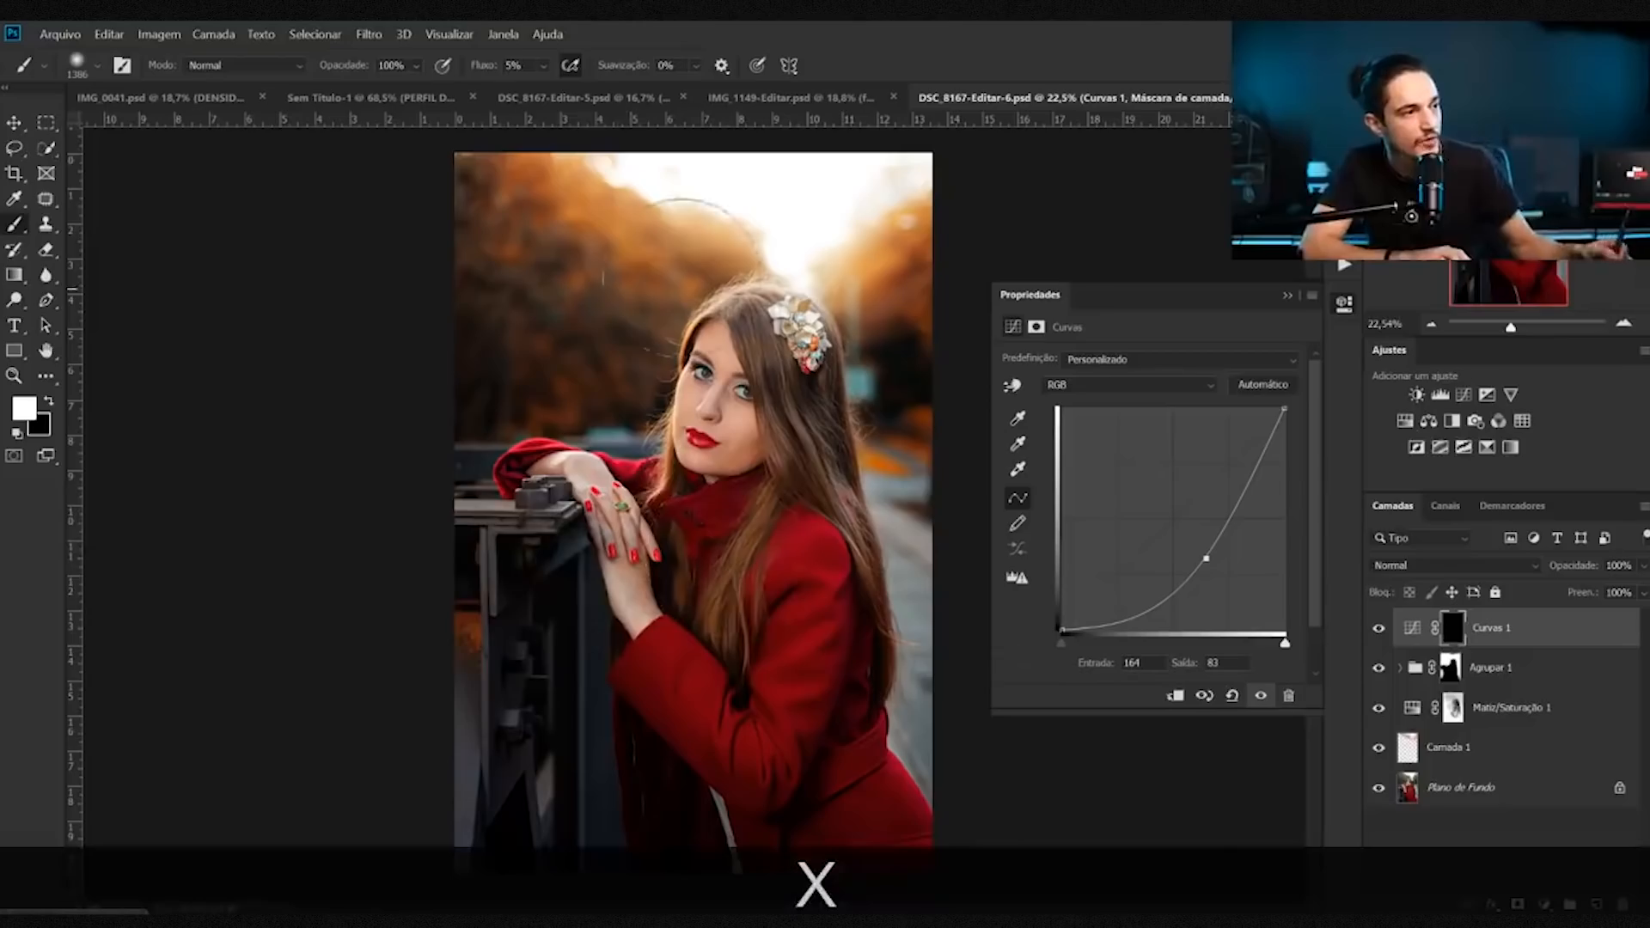
Switch to Lightroom Classic to view the ungraded portrait, and return to Photoshop
key(space)
key(alt+Tab)
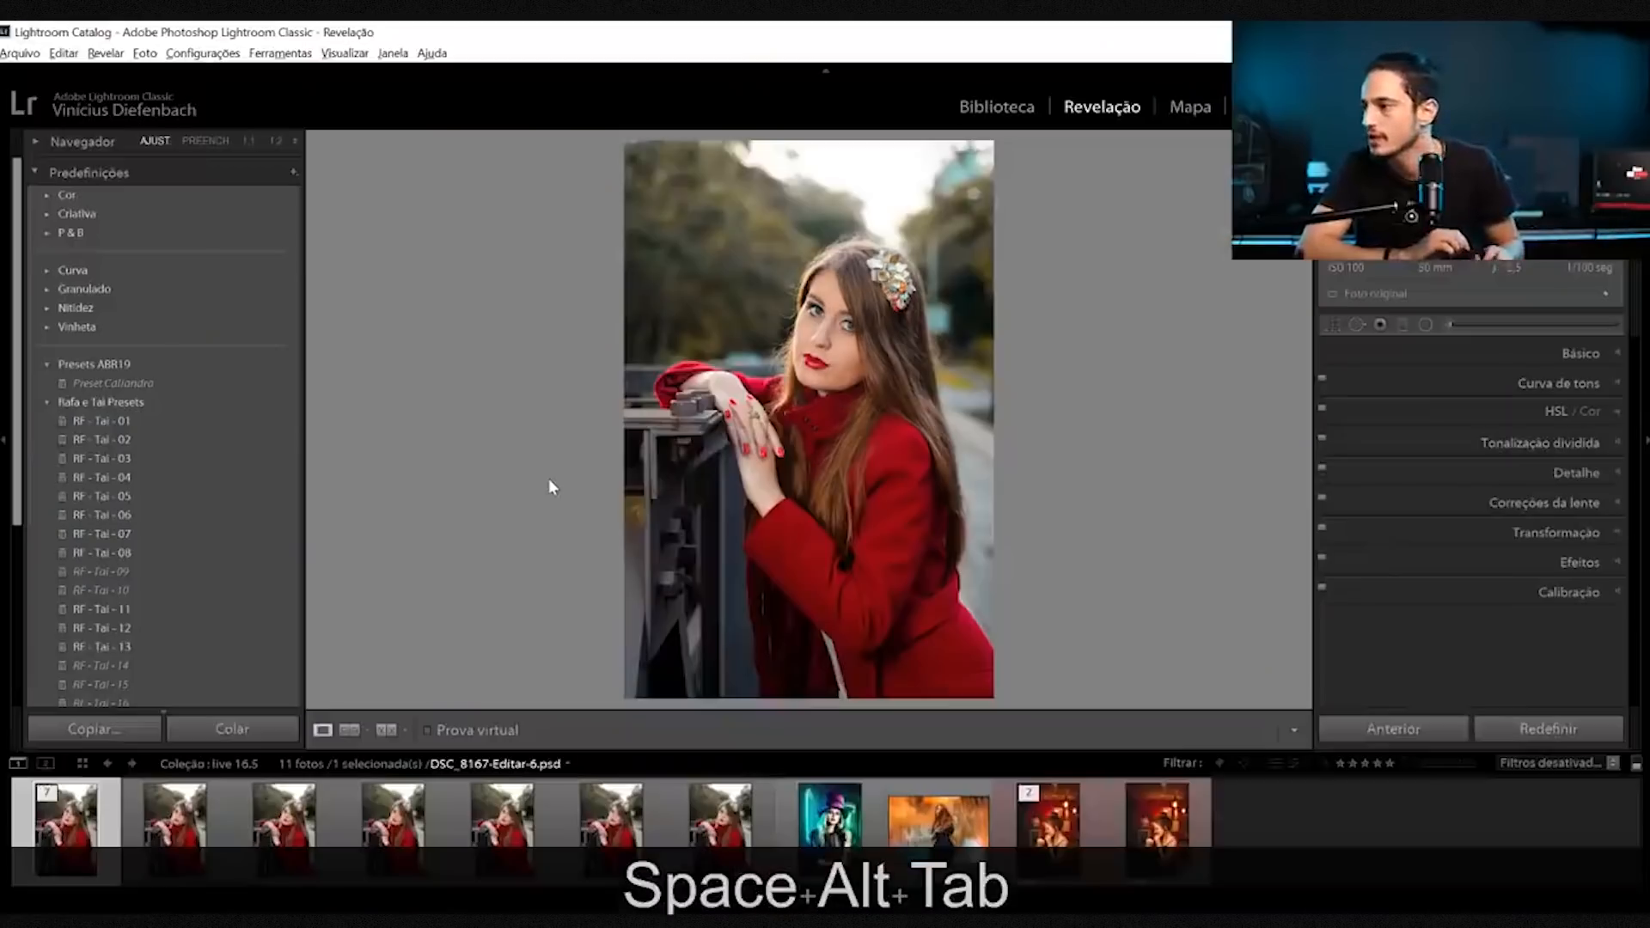
key(alt+Tab)
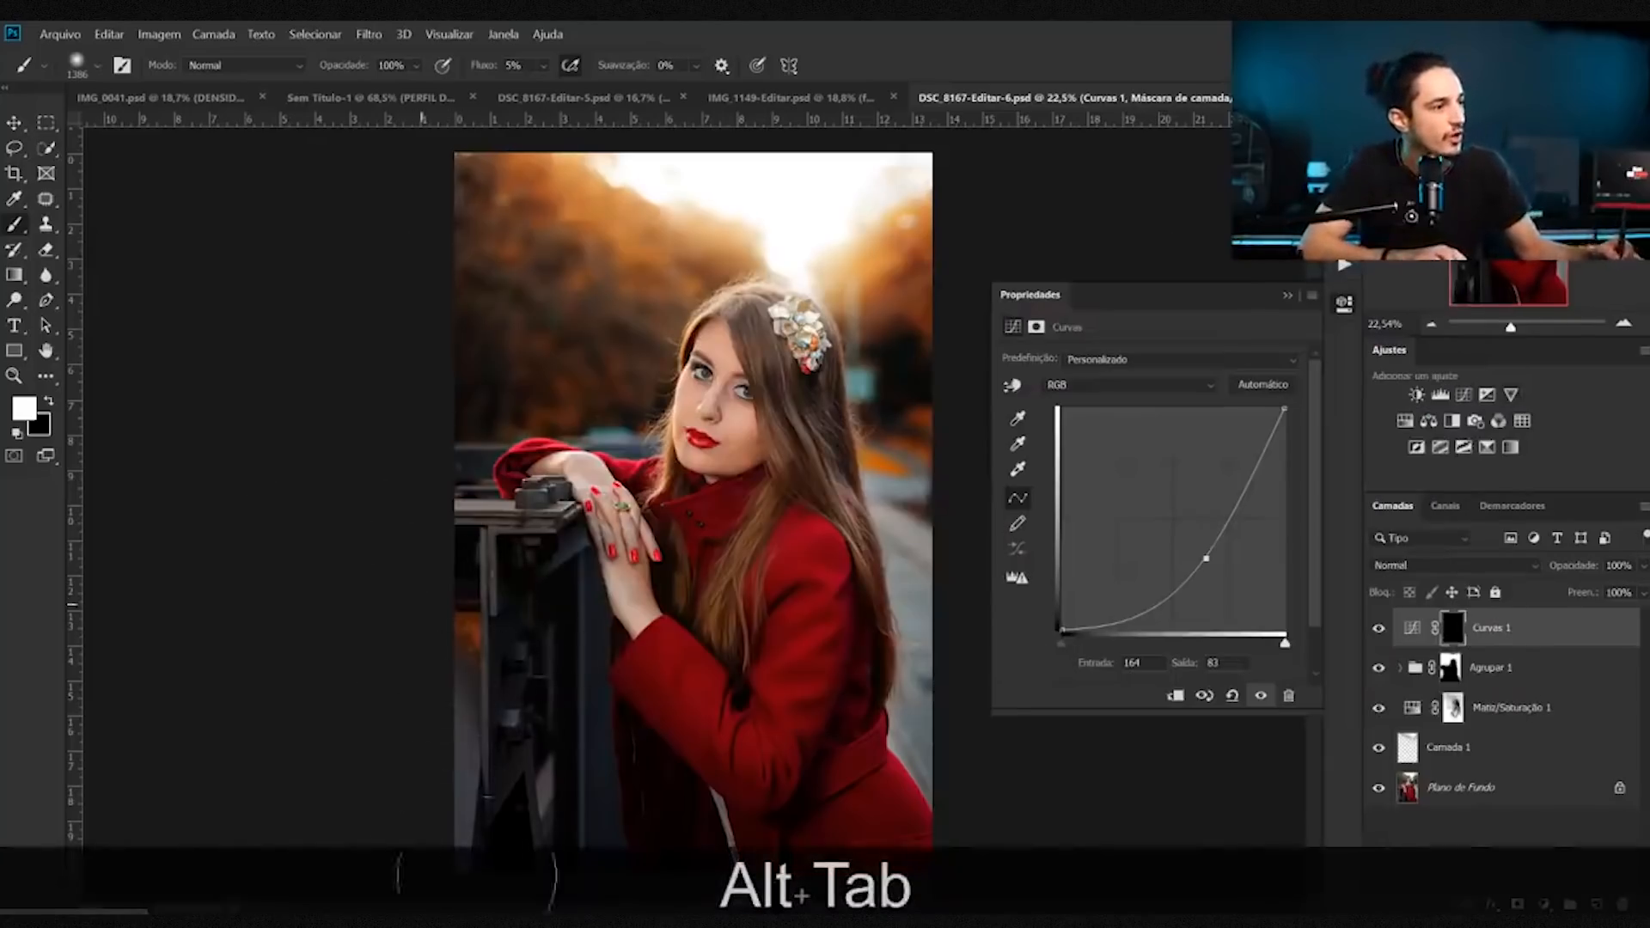
Paint the darkening Curves mask at 5% flow over the metal railing and roadside edge, and lower that layer's opacity to 80%
mouse_move(470, 834)
mouse_down()
mouse_move(524, 927)
mouse_move(480, 564)
mouse_move(495, 504)
mouse_up()
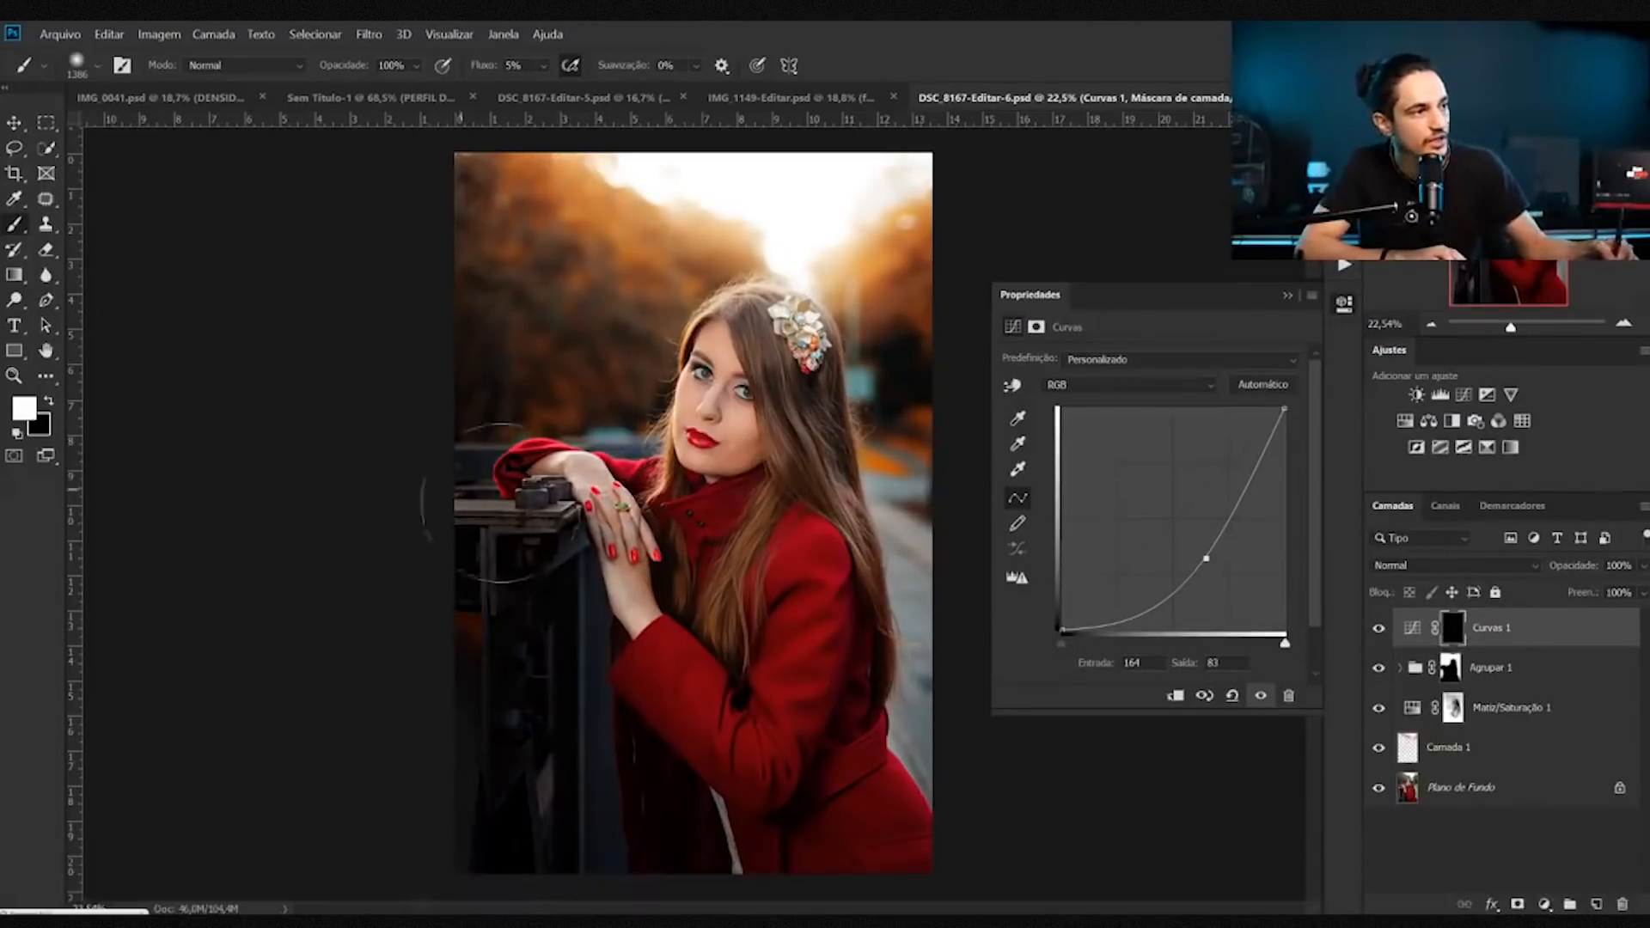
mouse_move(905, 515)
mouse_down()
mouse_move(907, 662)
mouse_move(897, 467)
mouse_move(878, 495)
mouse_move(898, 524)
mouse_move(908, 701)
mouse_up()
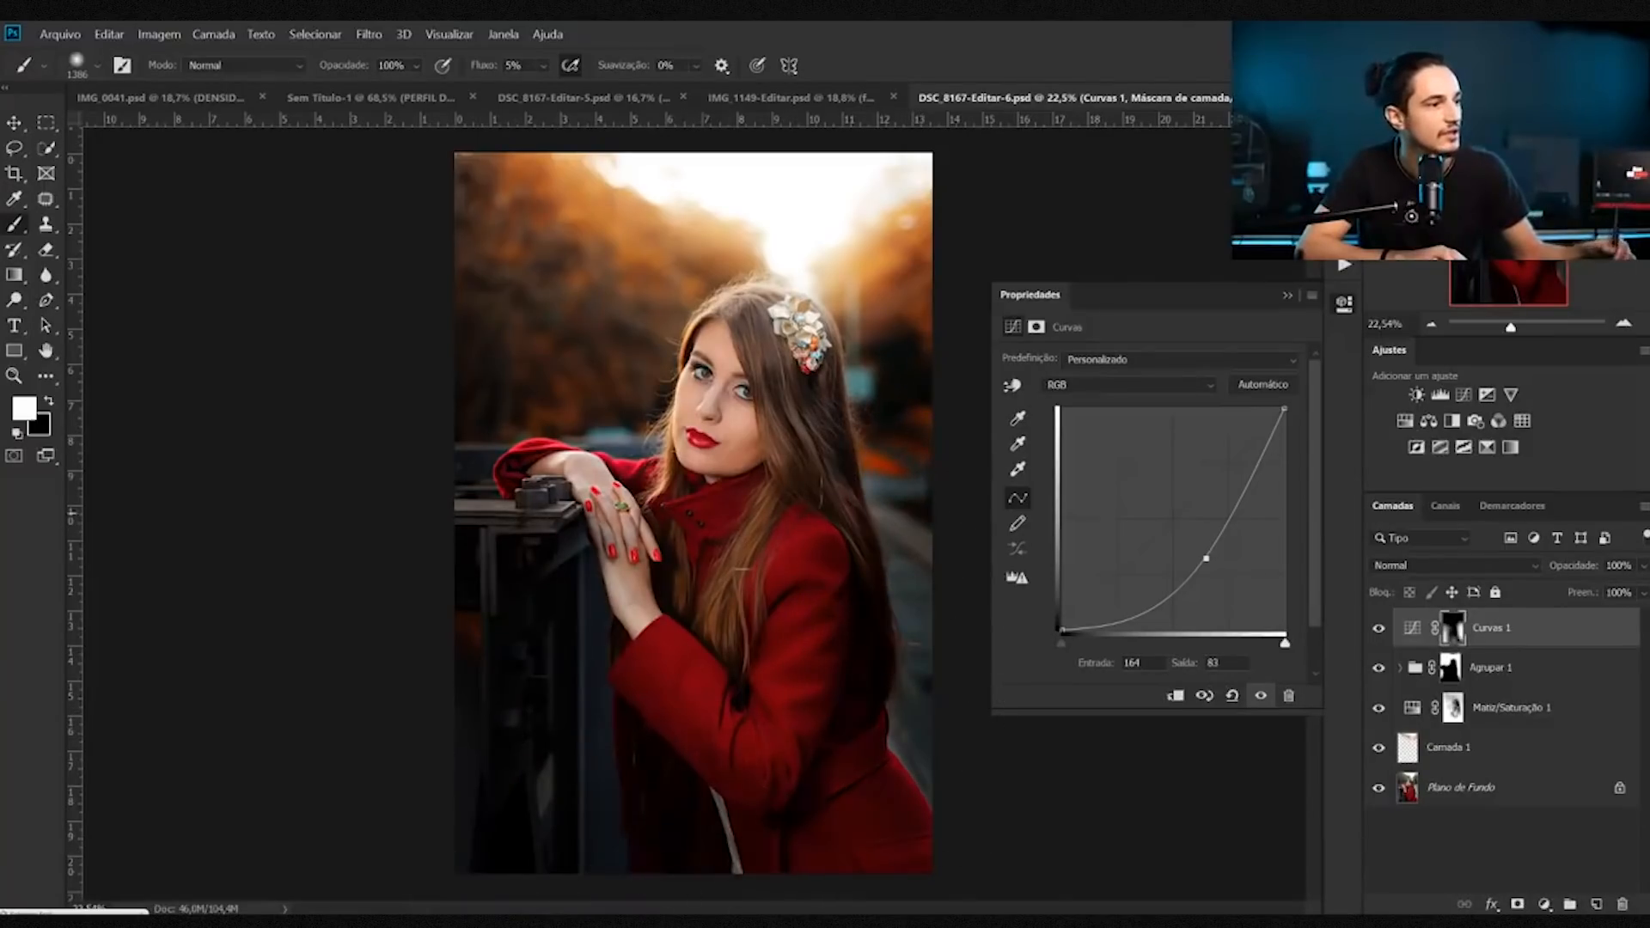
key(space)
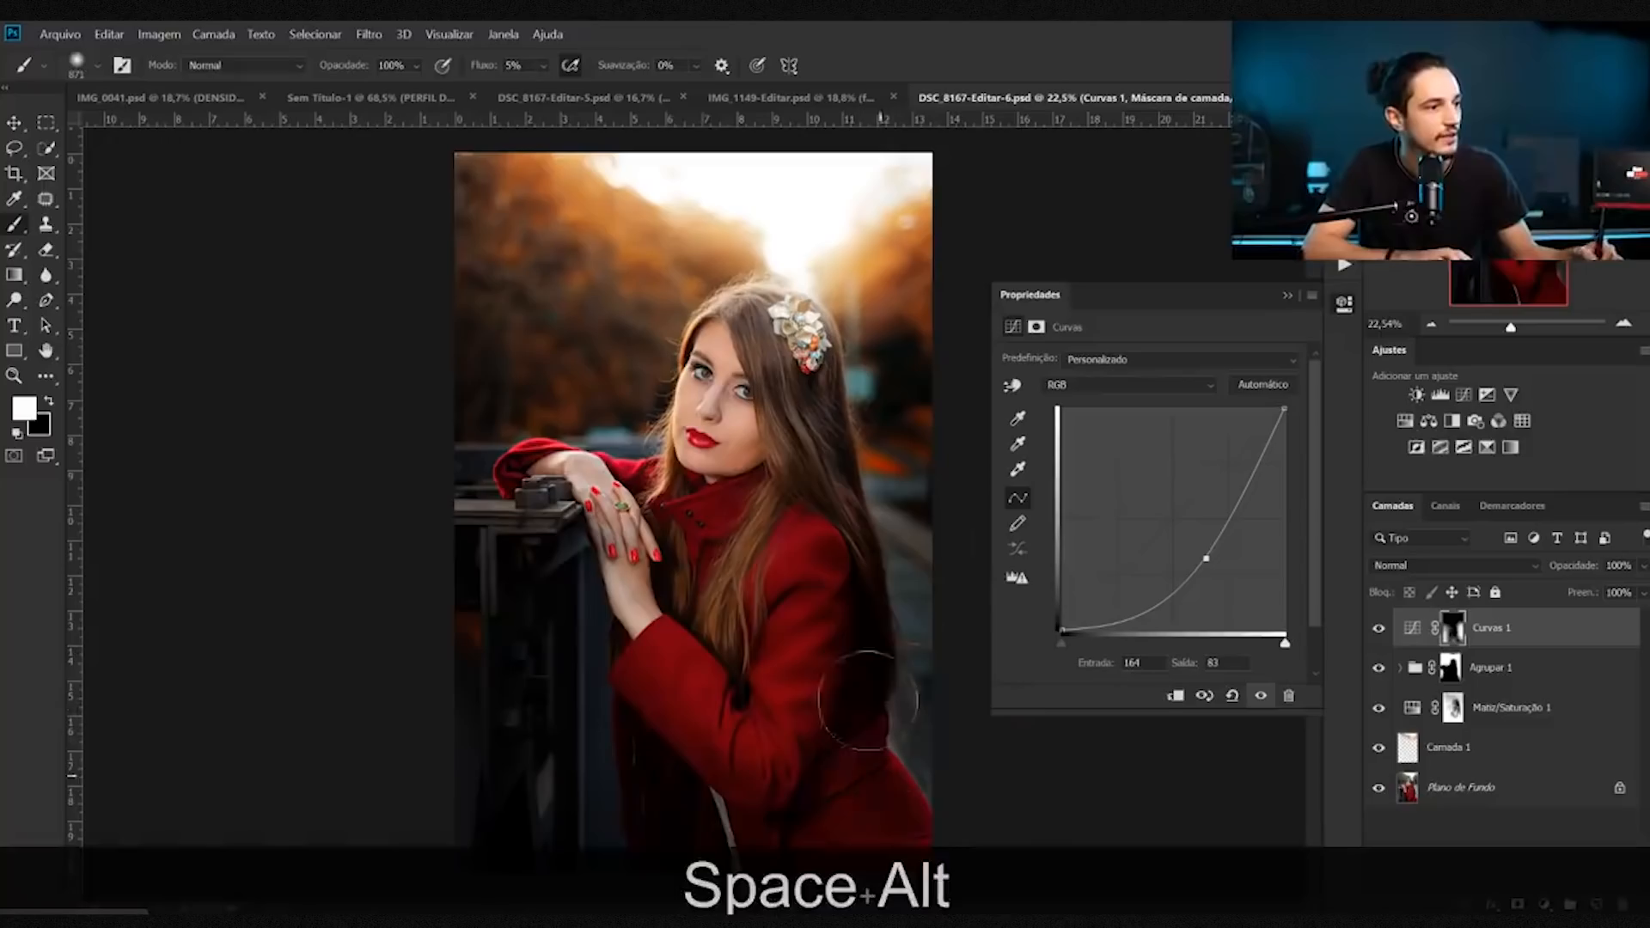
key(x)
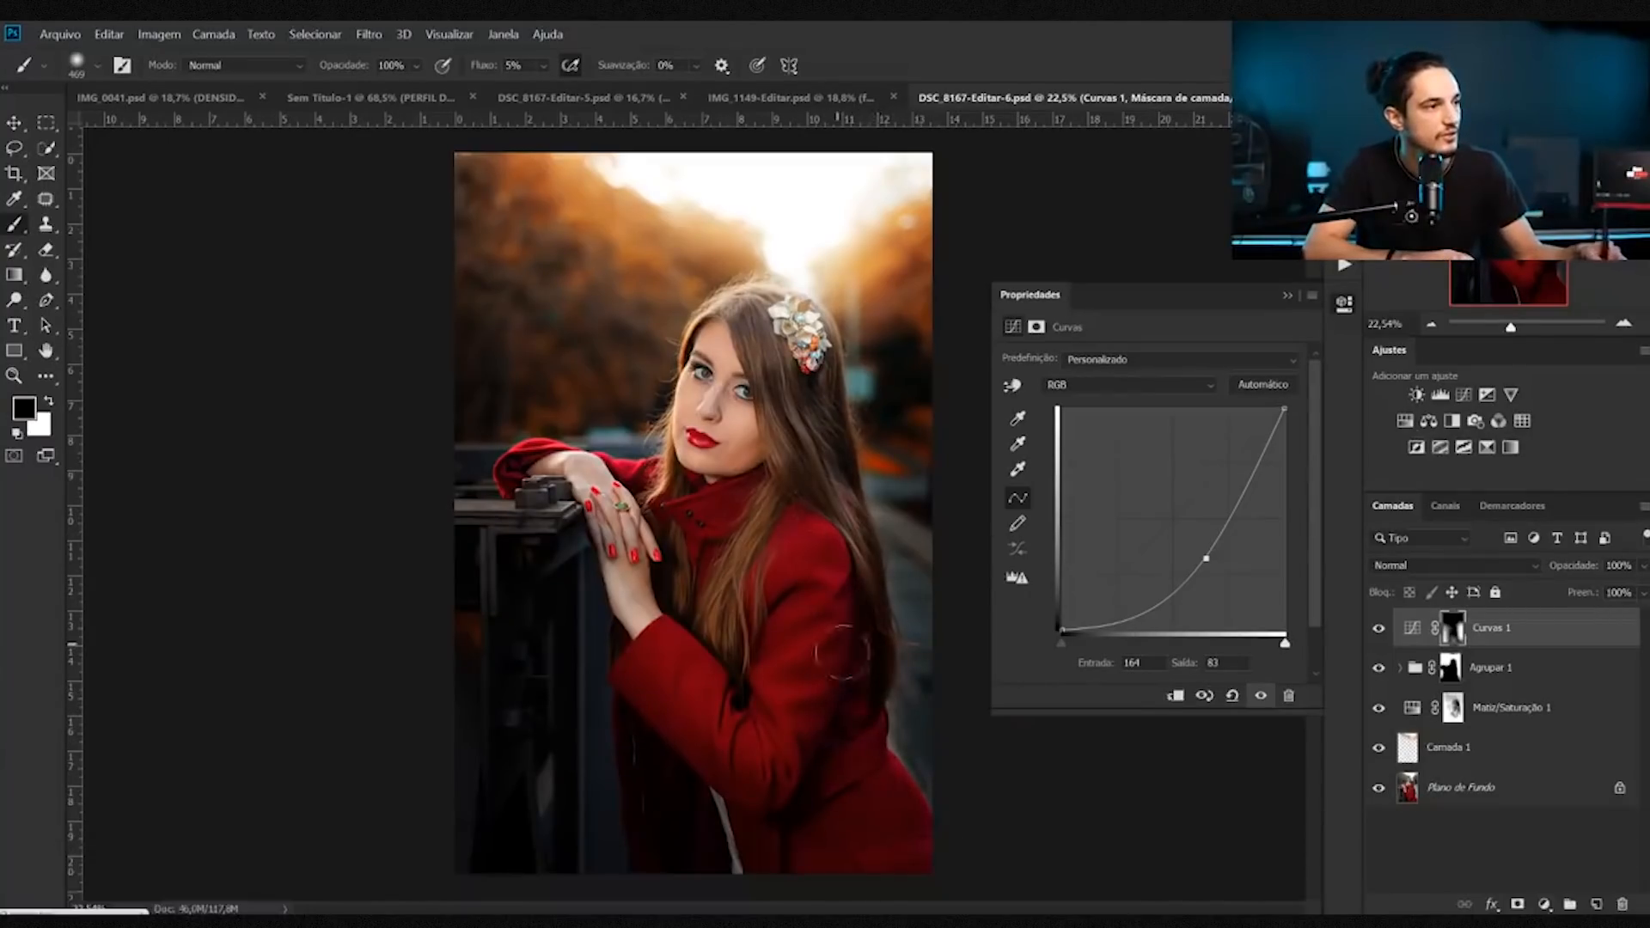
key(x)
alt+click(896, 589)
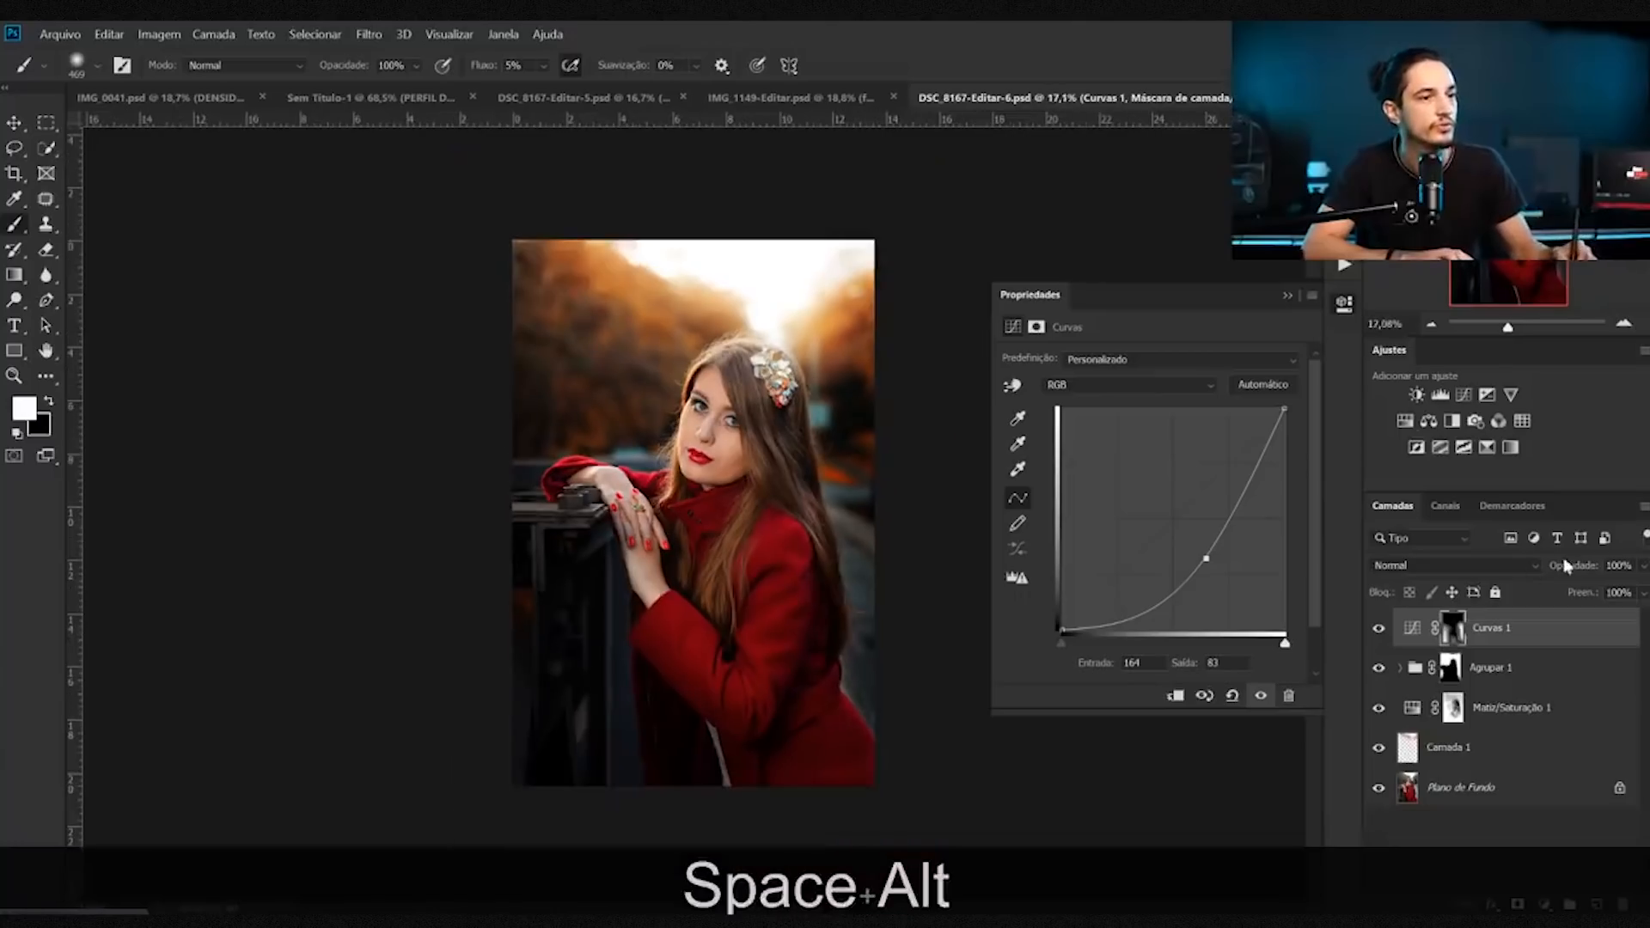
drag(1565, 564, 1557, 569)
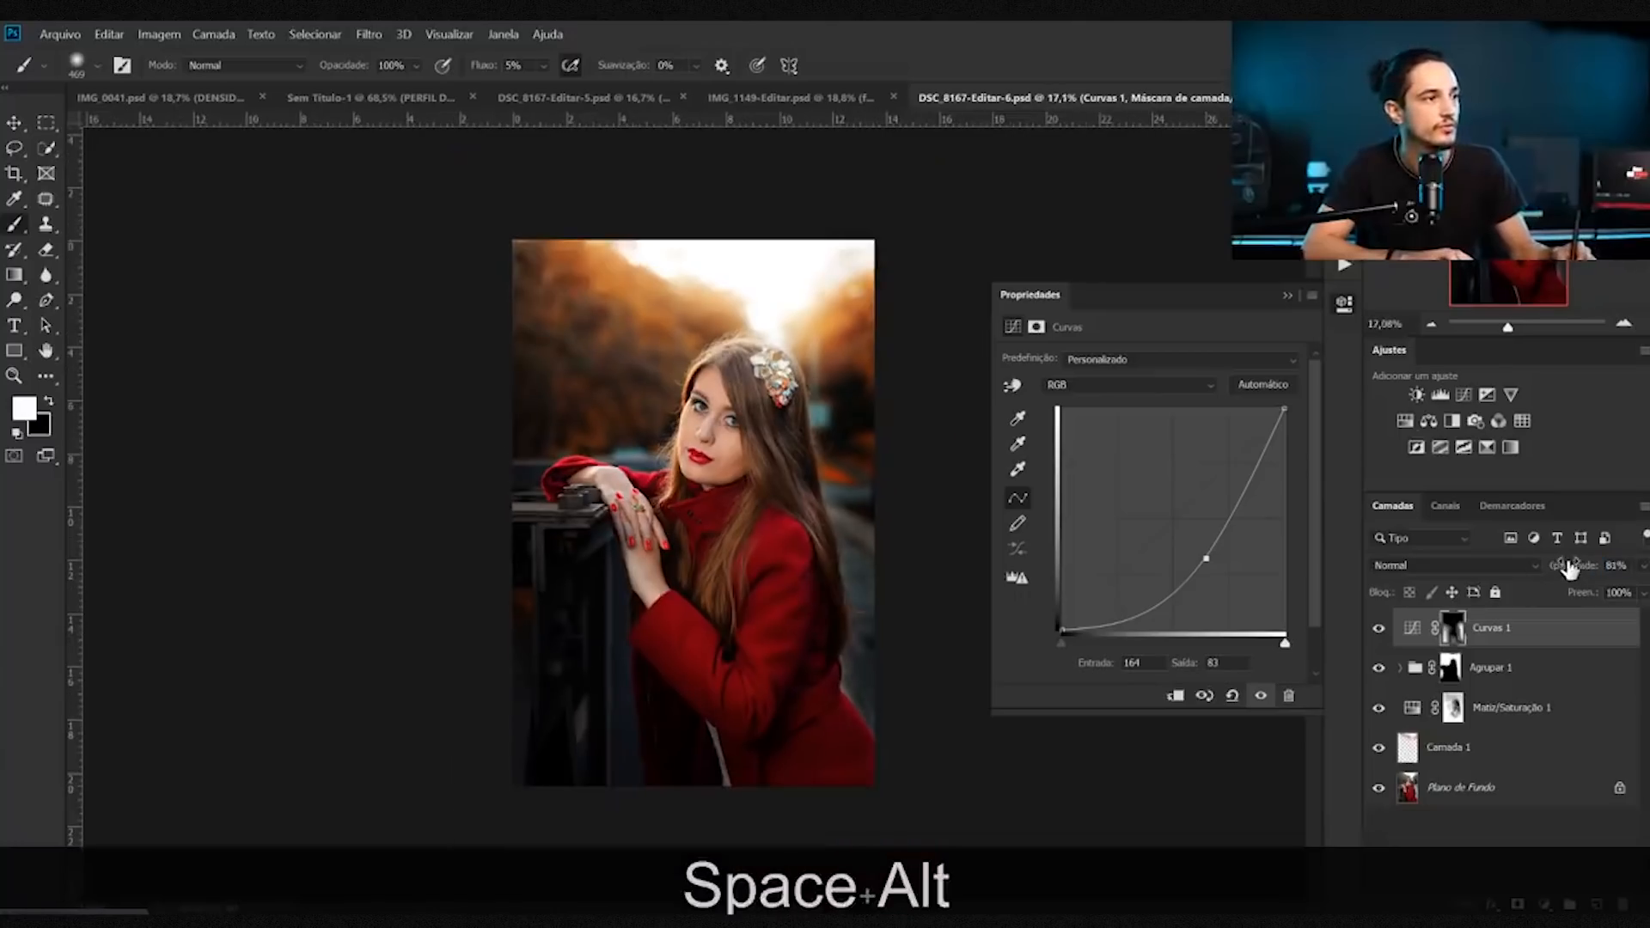
click(1378, 629)
click(1379, 629)
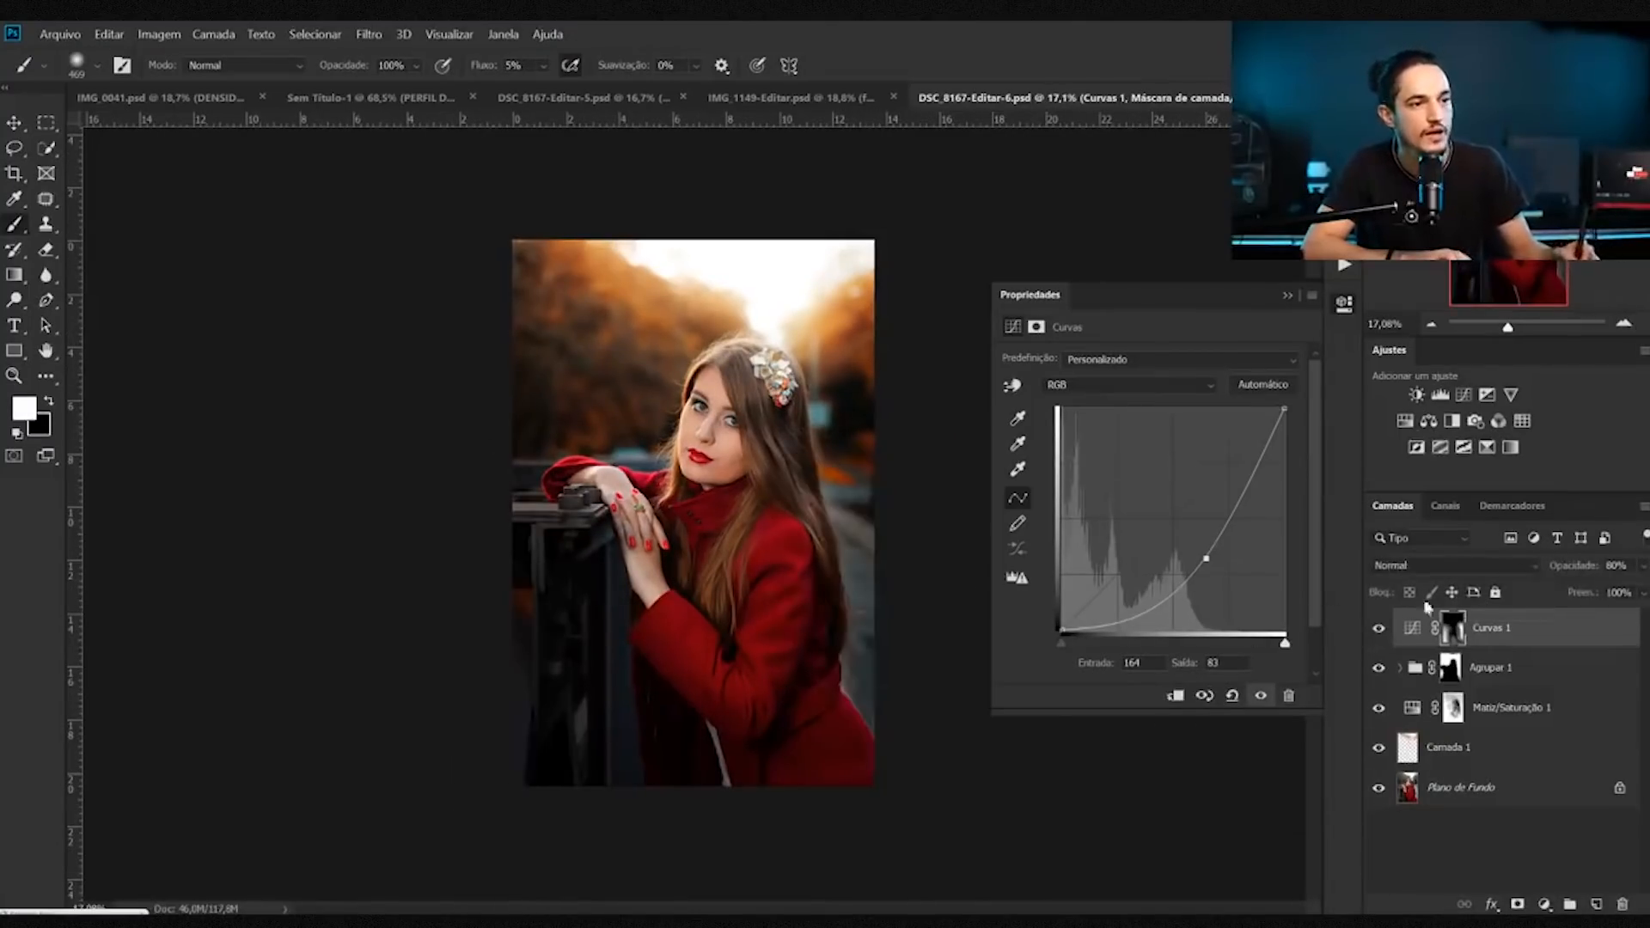
Add a second Curves layer brightened at input 101, output 161, and invert its mask to hide the effect
click(1460, 397)
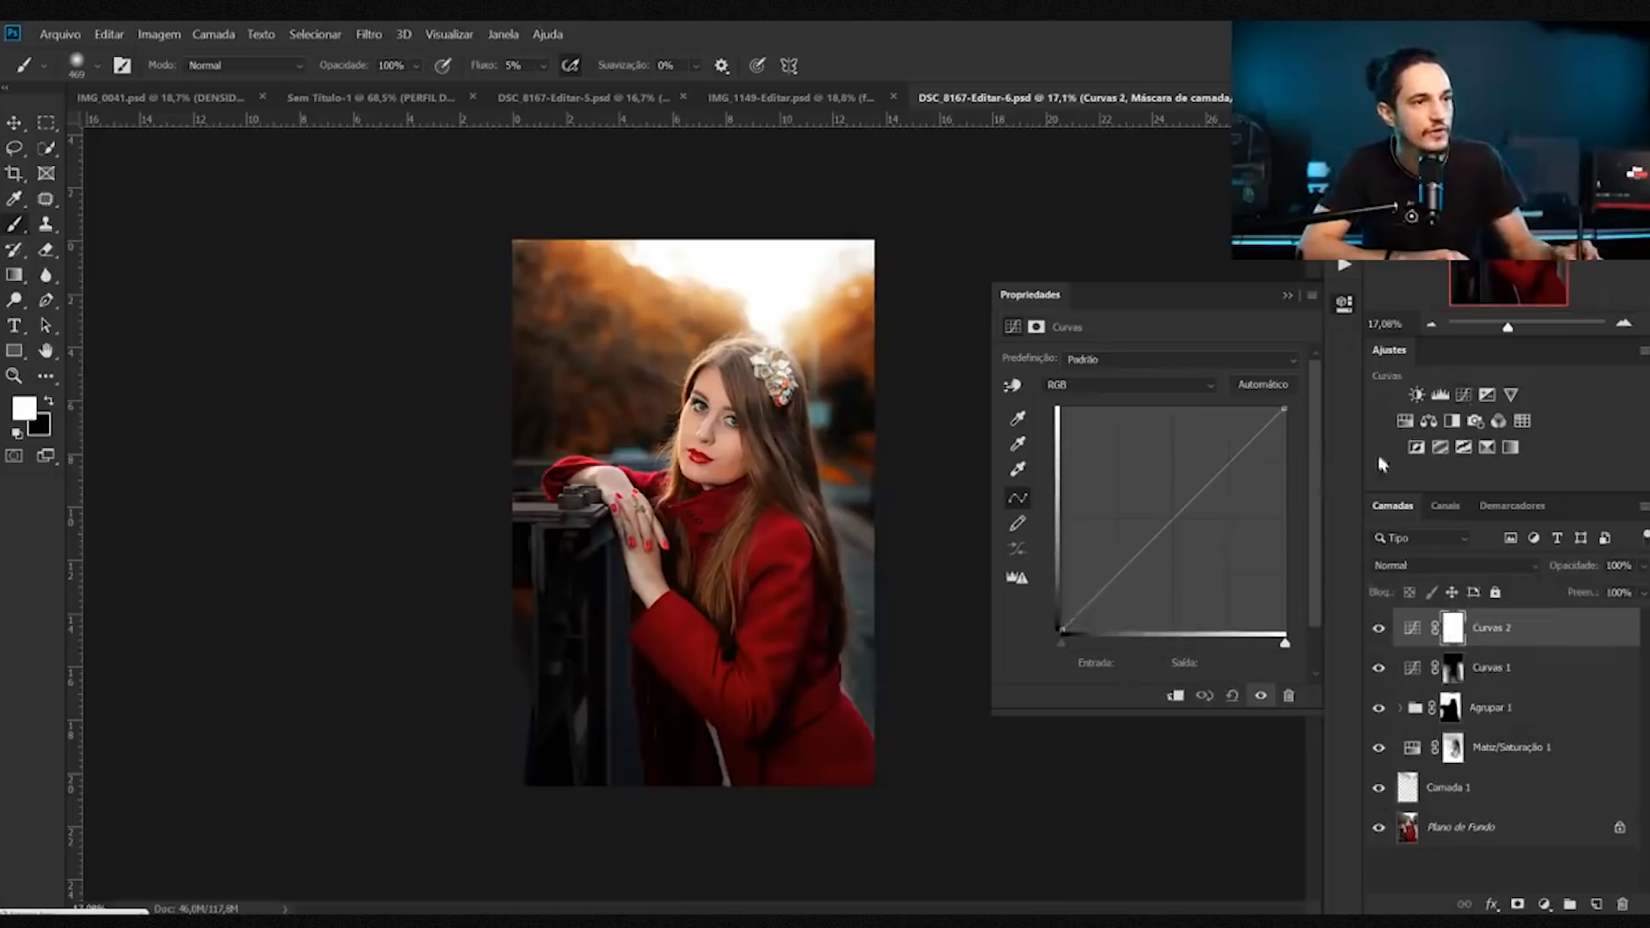
drag(1167, 522, 1152, 490)
key(ctrl+i)
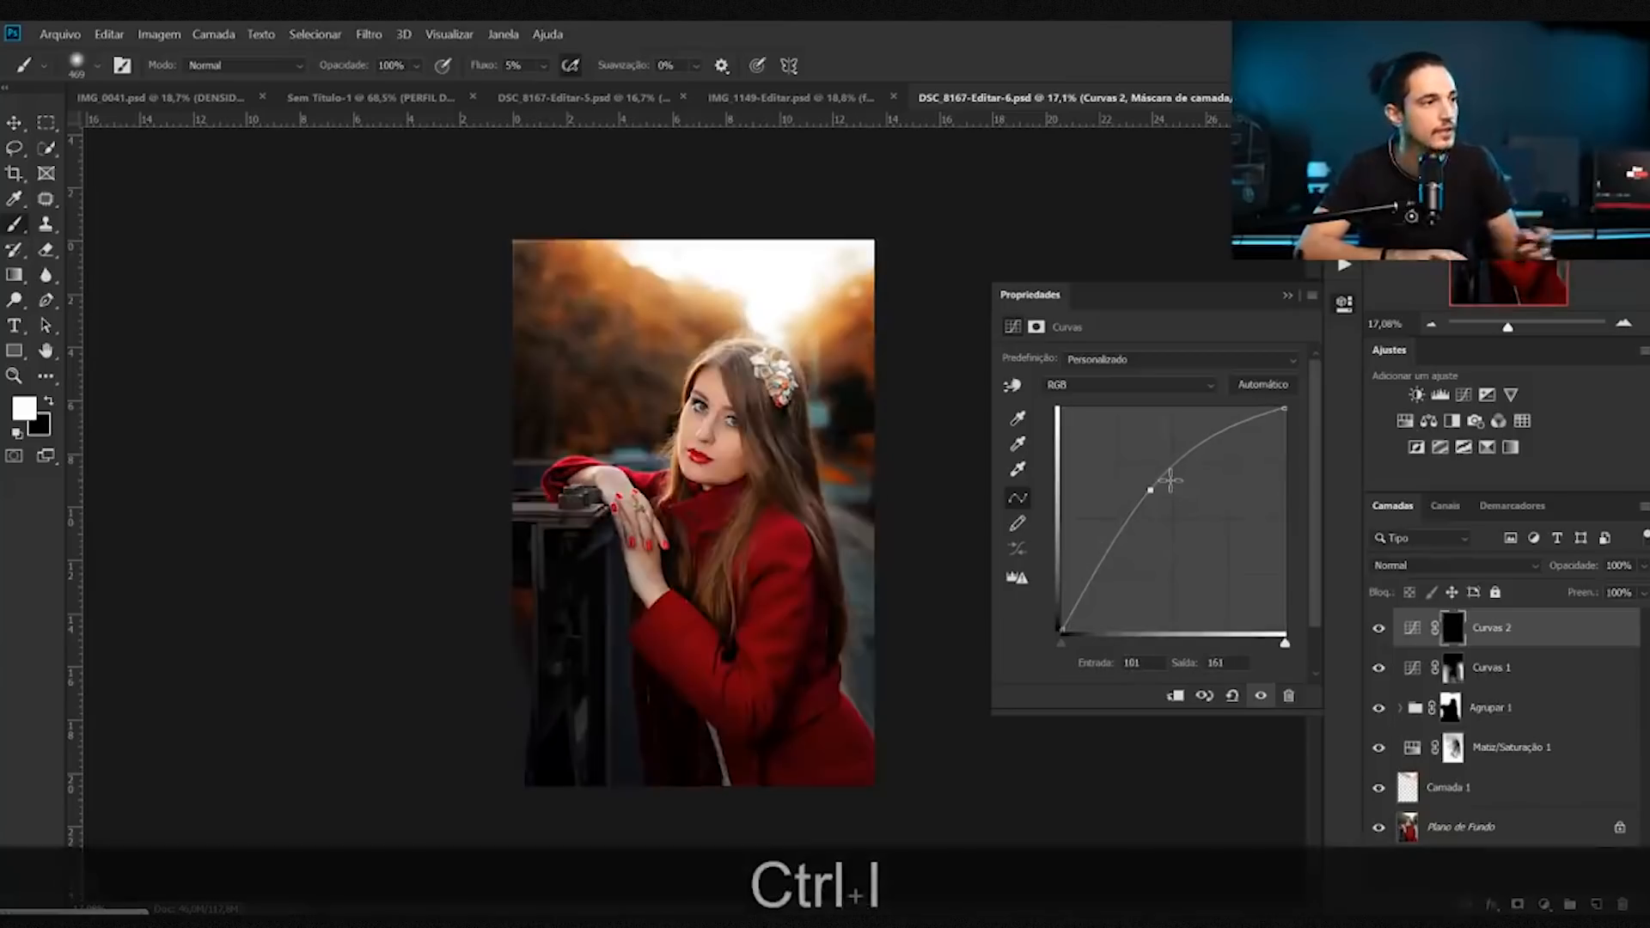
Paint white on the brightening Curves mask over the face, hair, red coat and background trees, varying the brush size
mouse_move(736, 408)
mouse_down()
mouse_move(753, 408)
mouse_move(705, 454)
mouse_move(767, 431)
mouse_up()
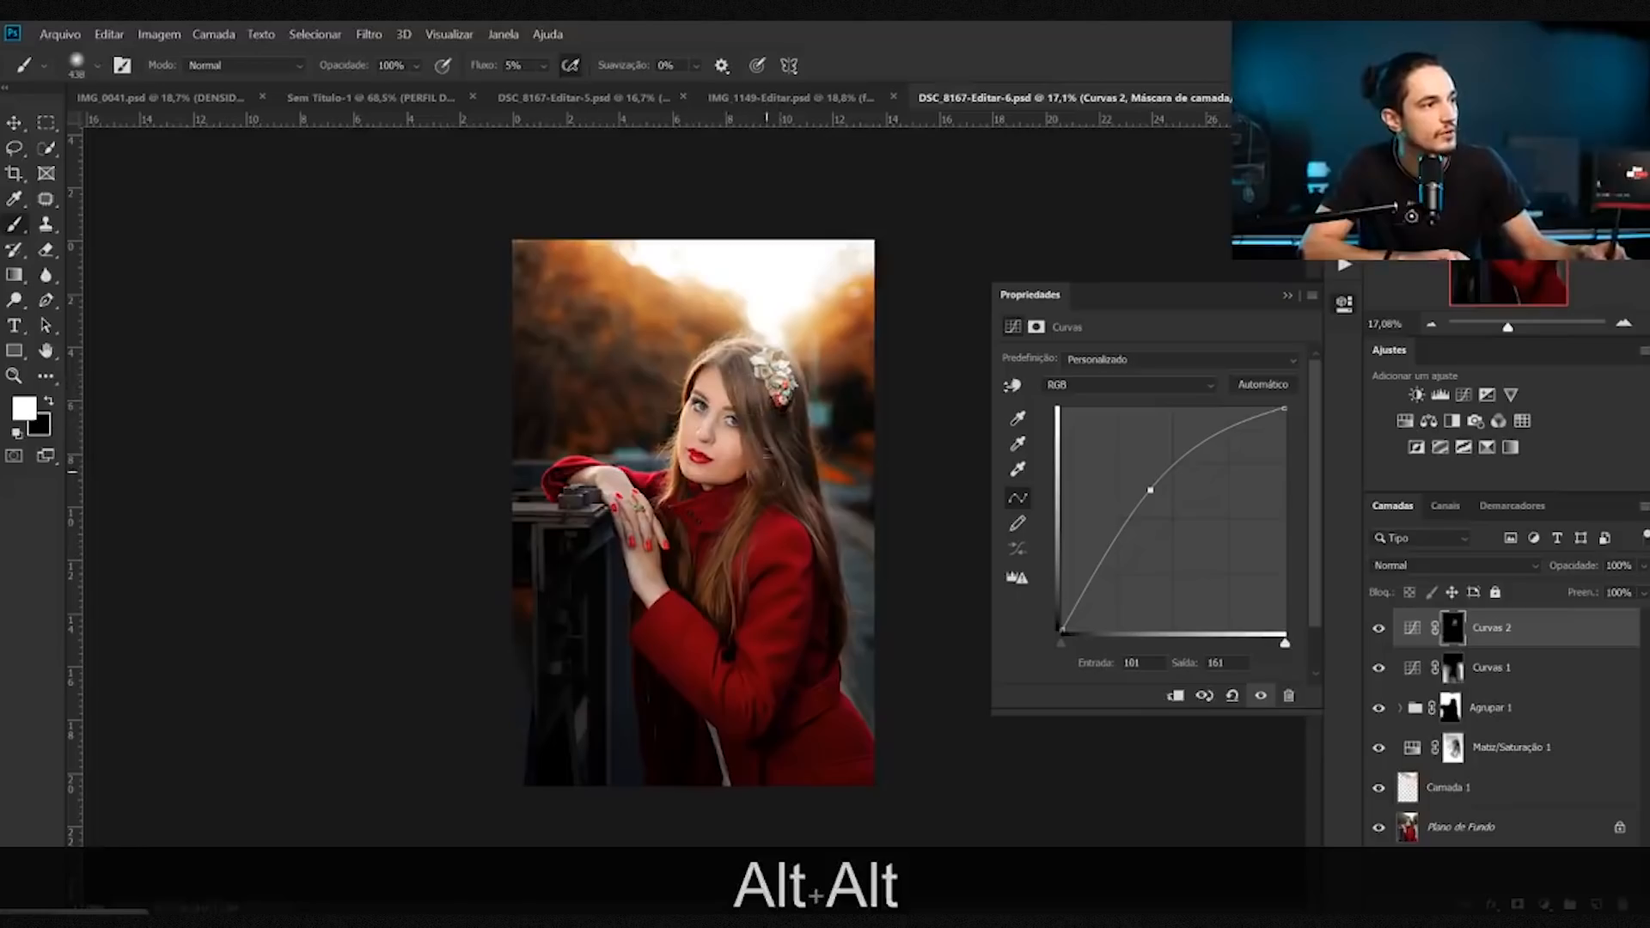
drag(729, 565, 721, 542)
drag(801, 579, 788, 579)
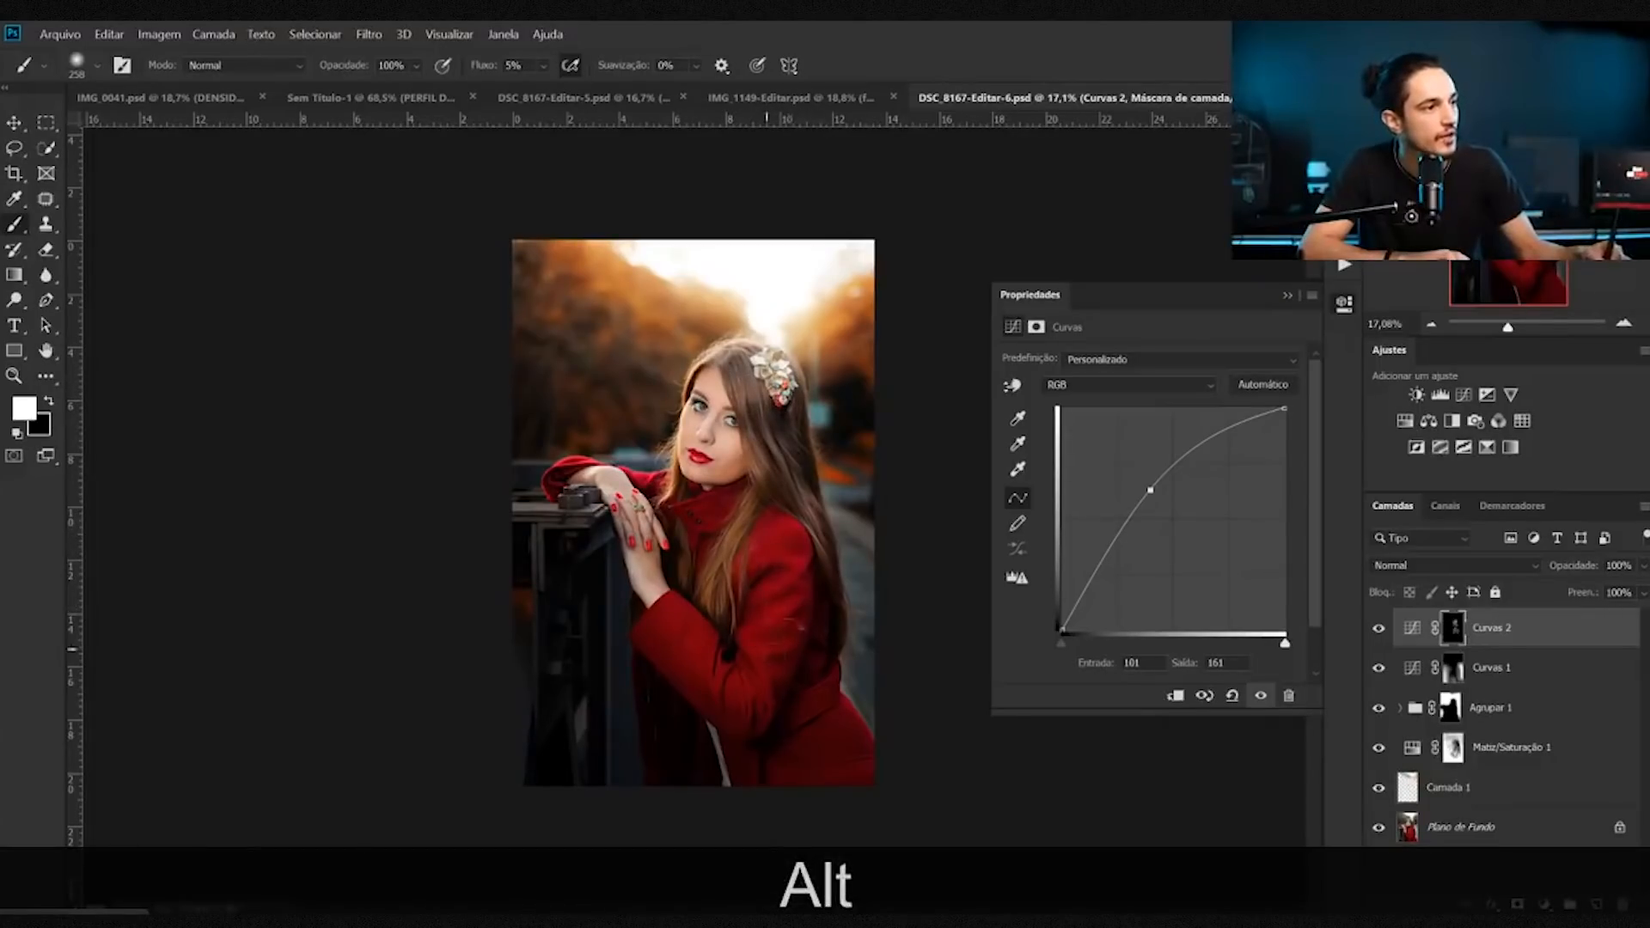
drag(767, 646, 786, 646)
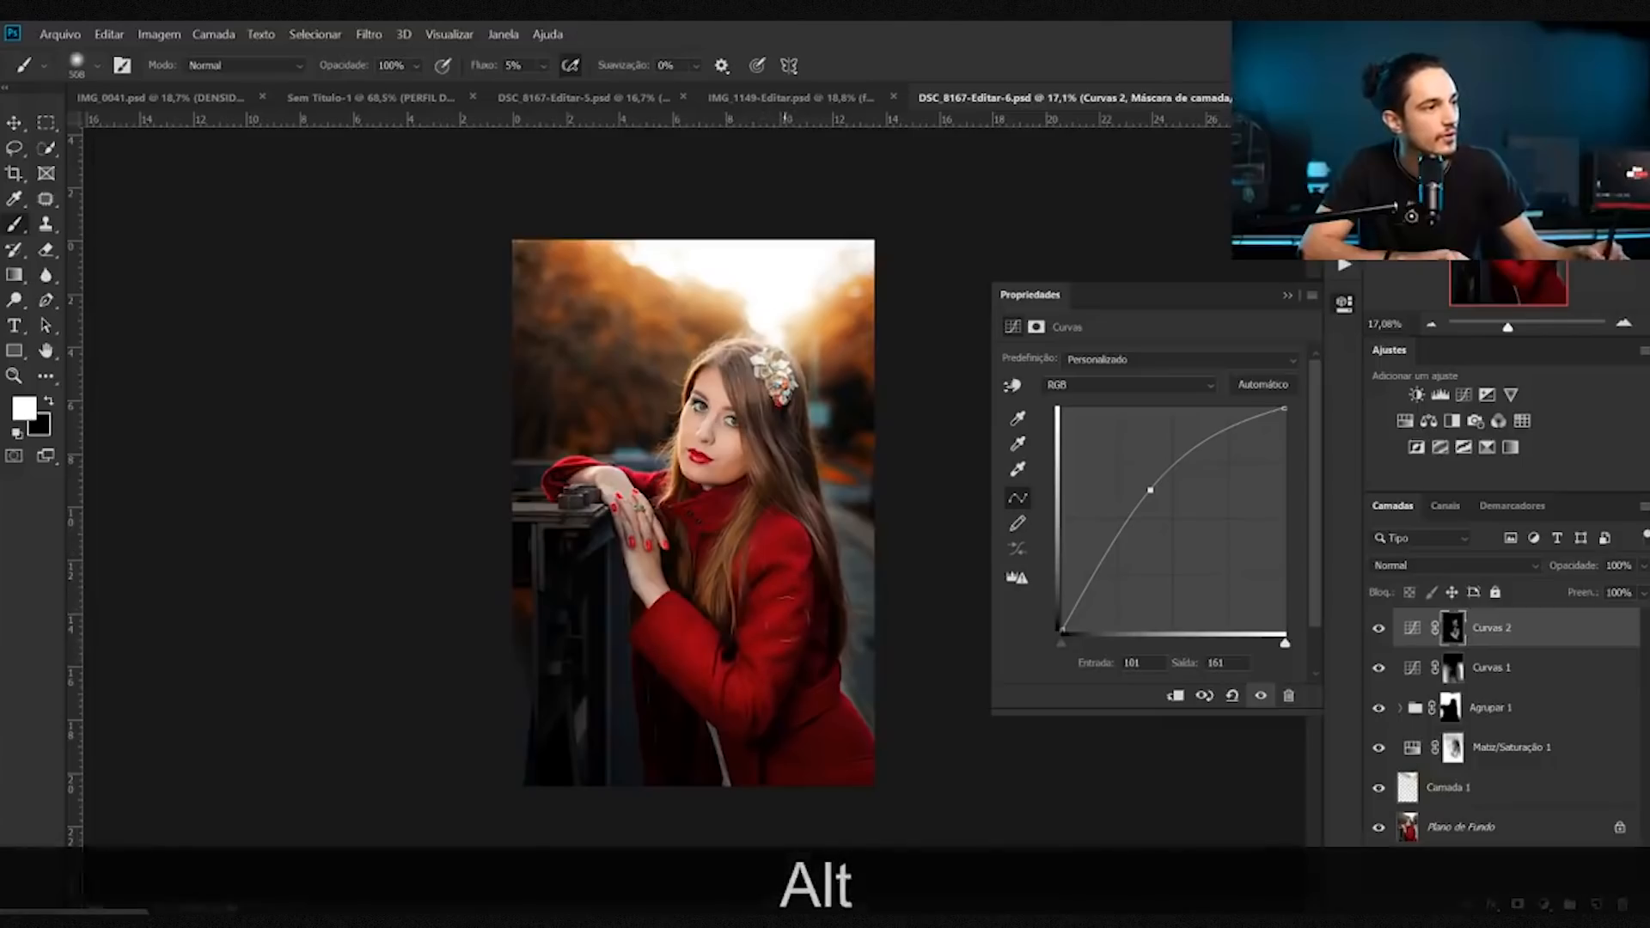
mouse_move(860, 783)
mouse_down()
mouse_move(817, 740)
mouse_move(796, 818)
mouse_up()
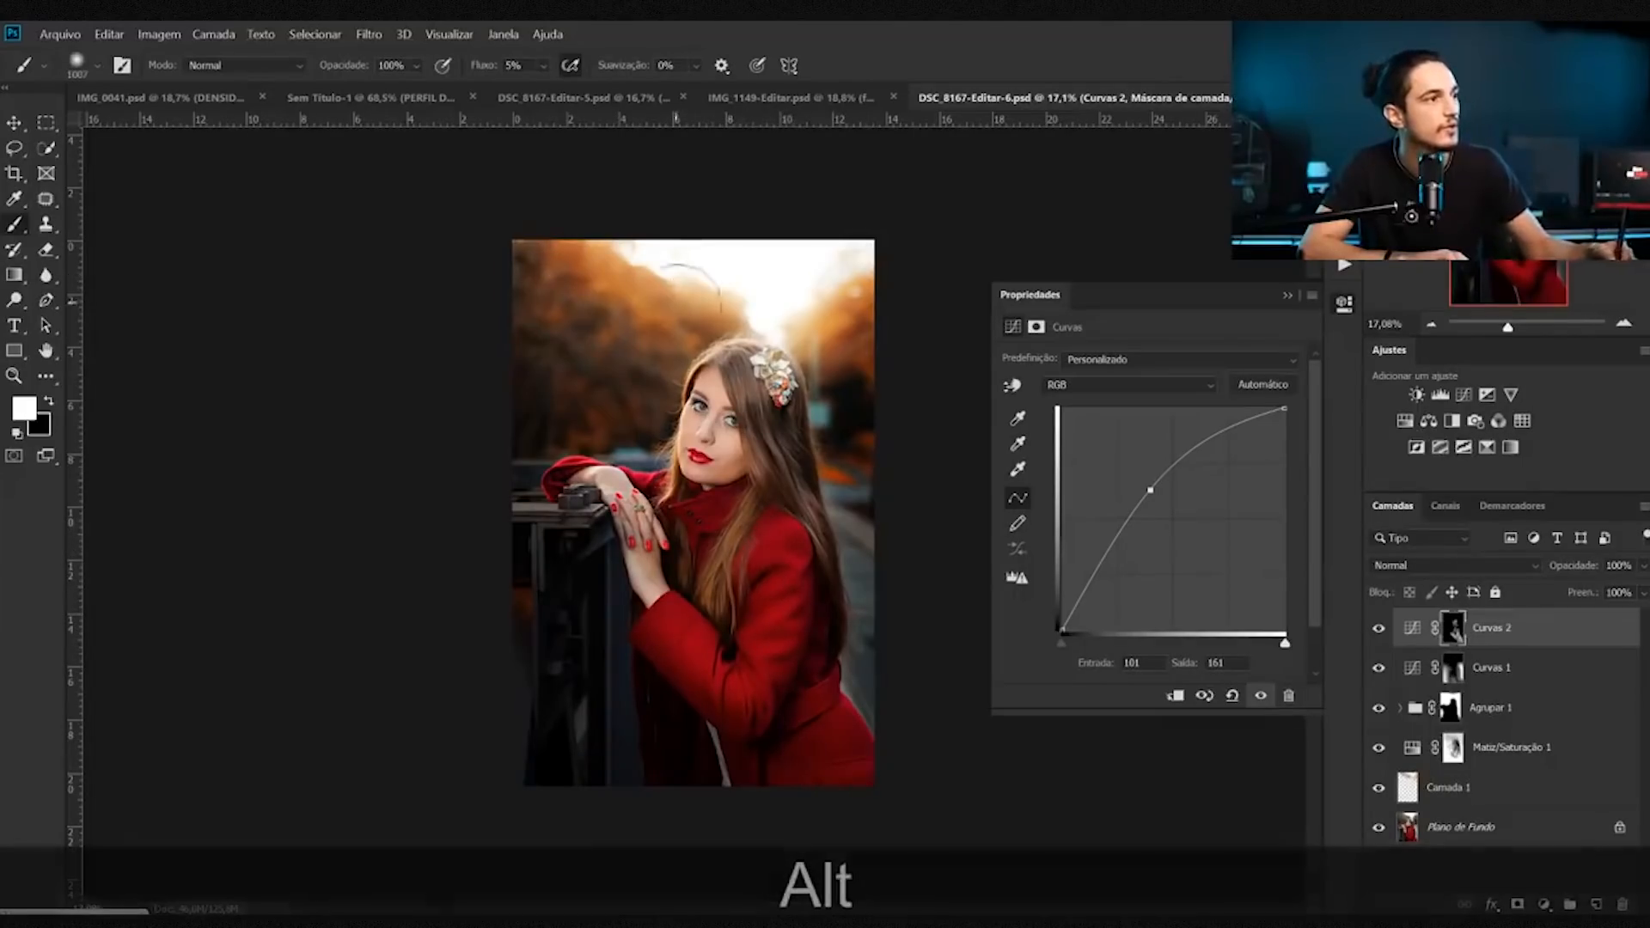
drag(559, 268, 597, 268)
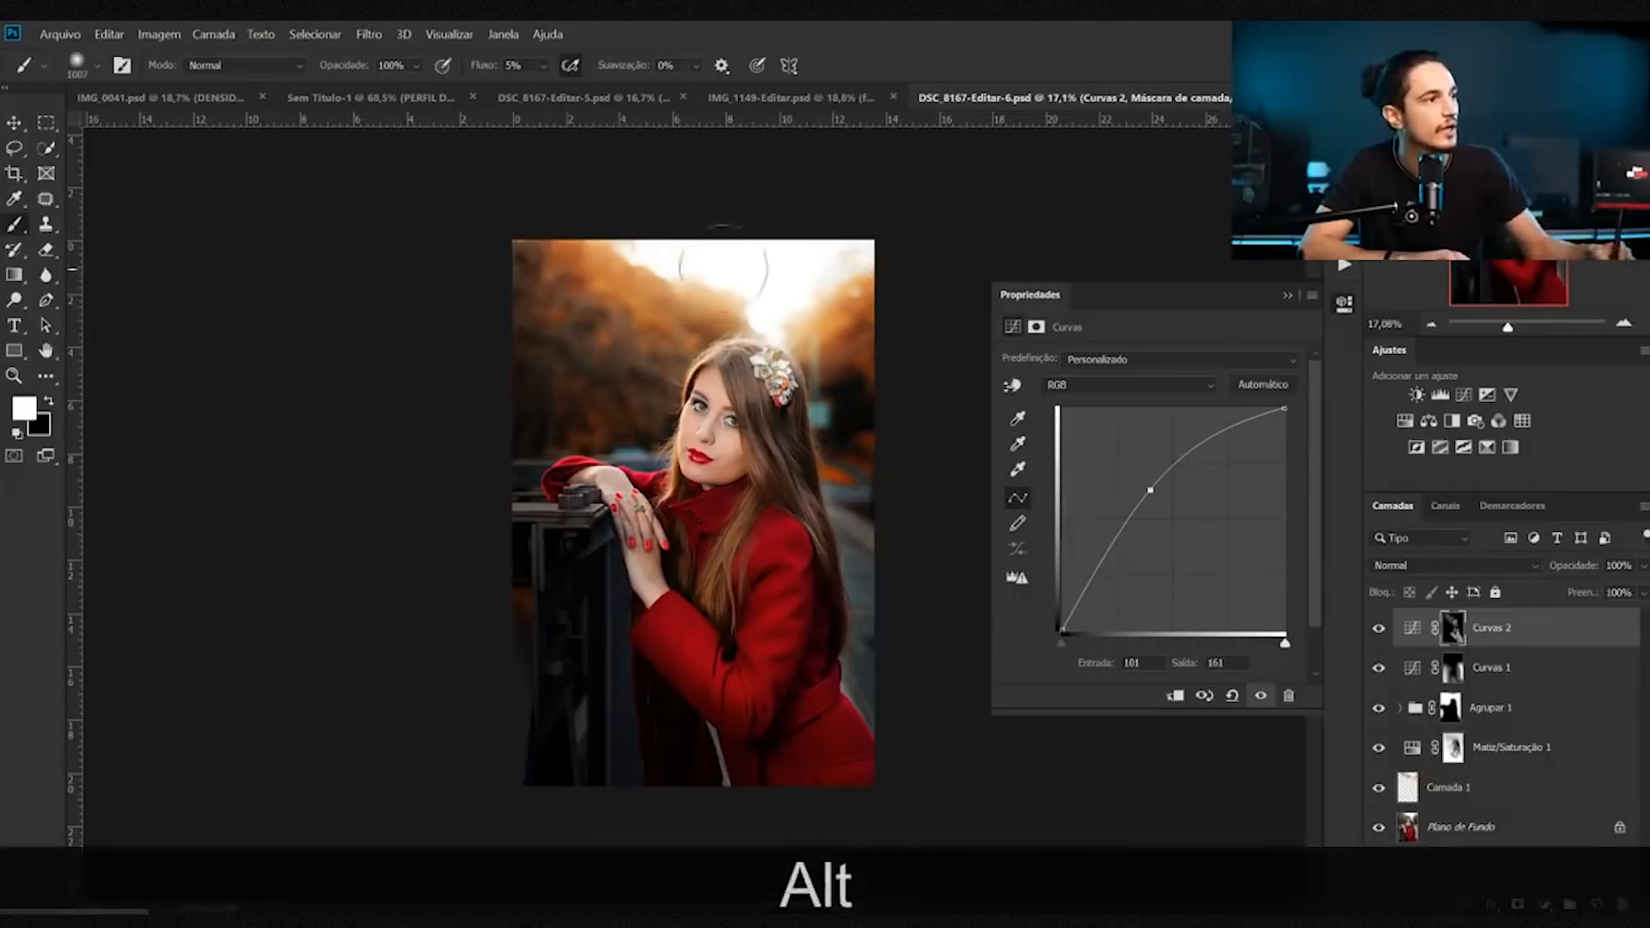
Hide and show the Curves, group, Hue/Saturation, sky glow and background layers to compare the portrait before and after
click(1378, 628)
click(1378, 632)
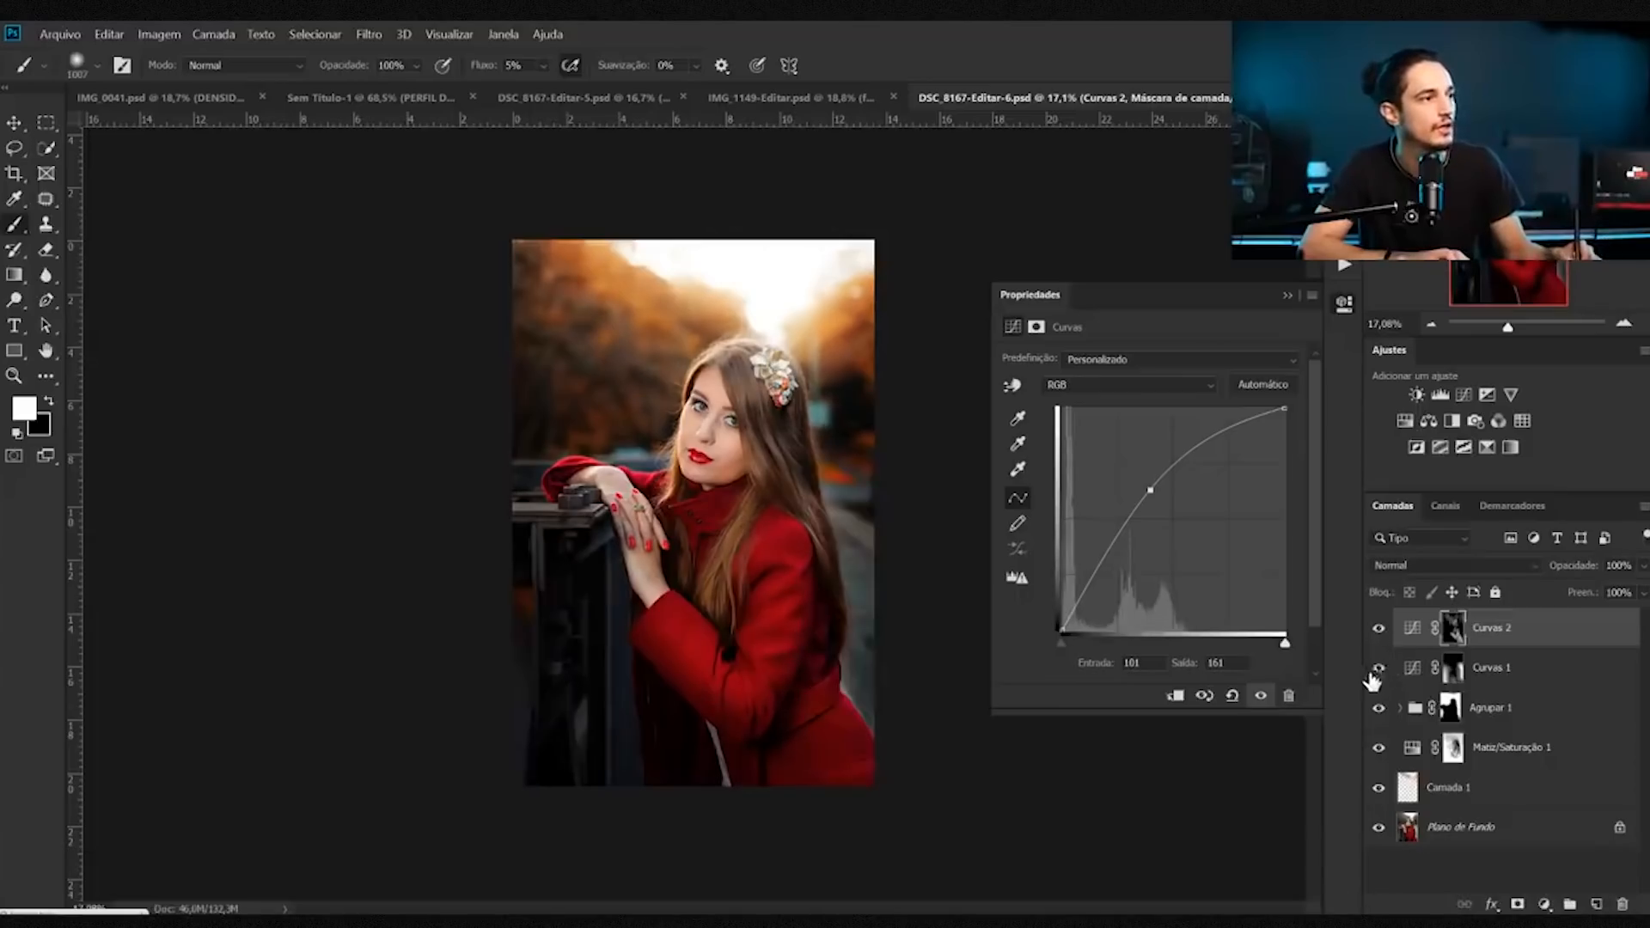
click(1377, 708)
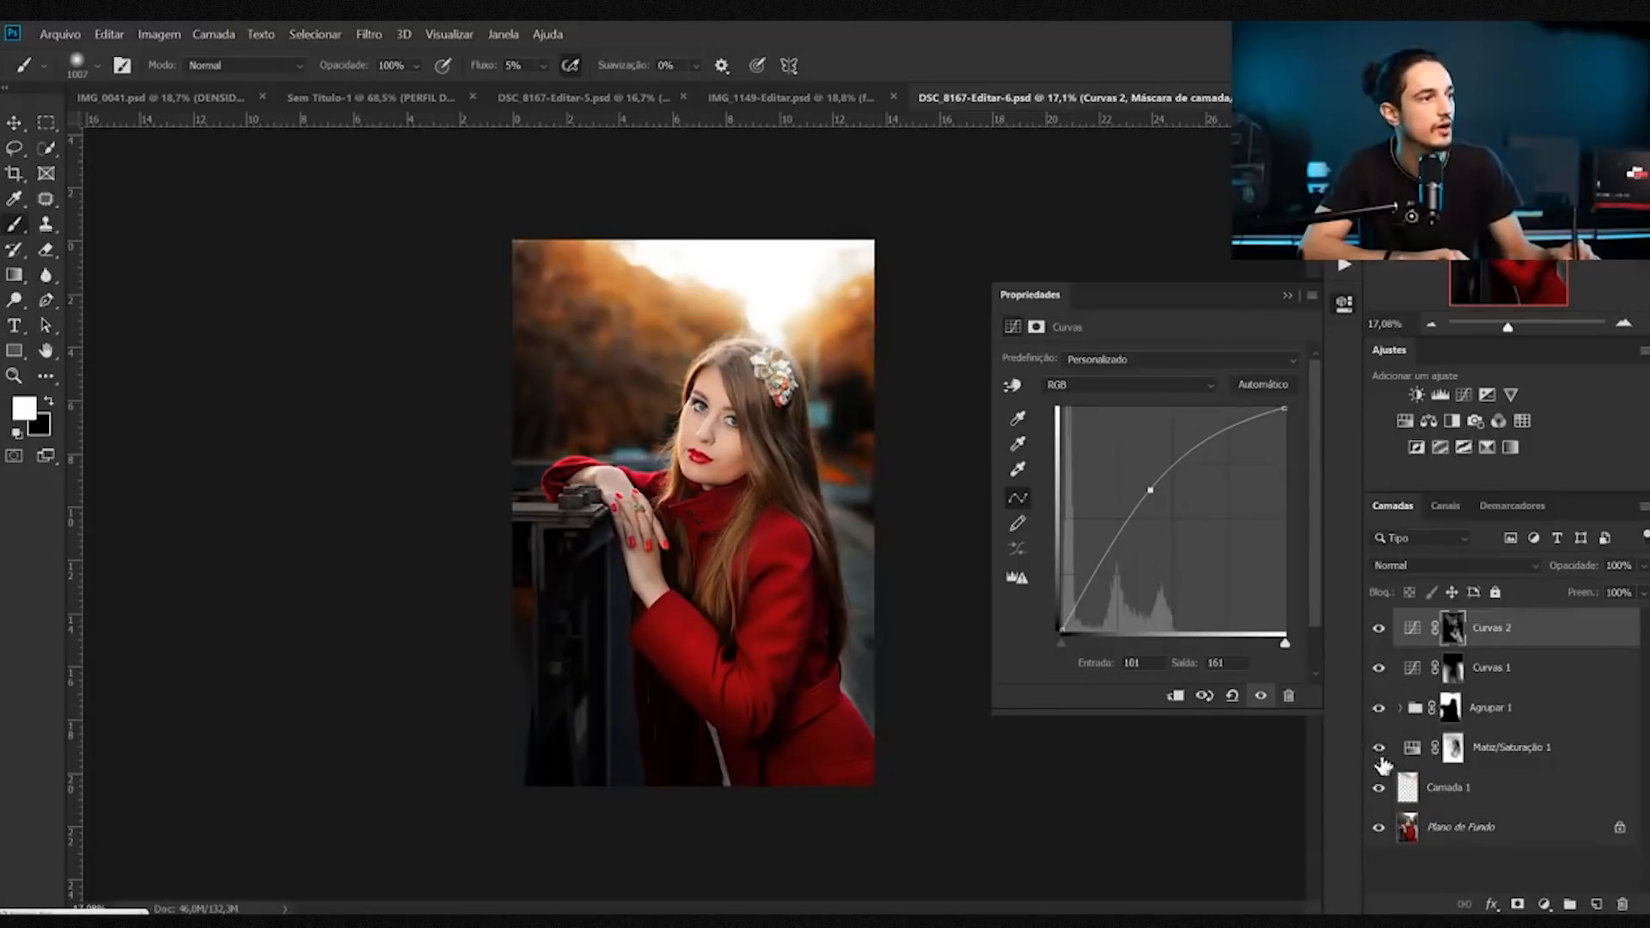
click(1377, 748)
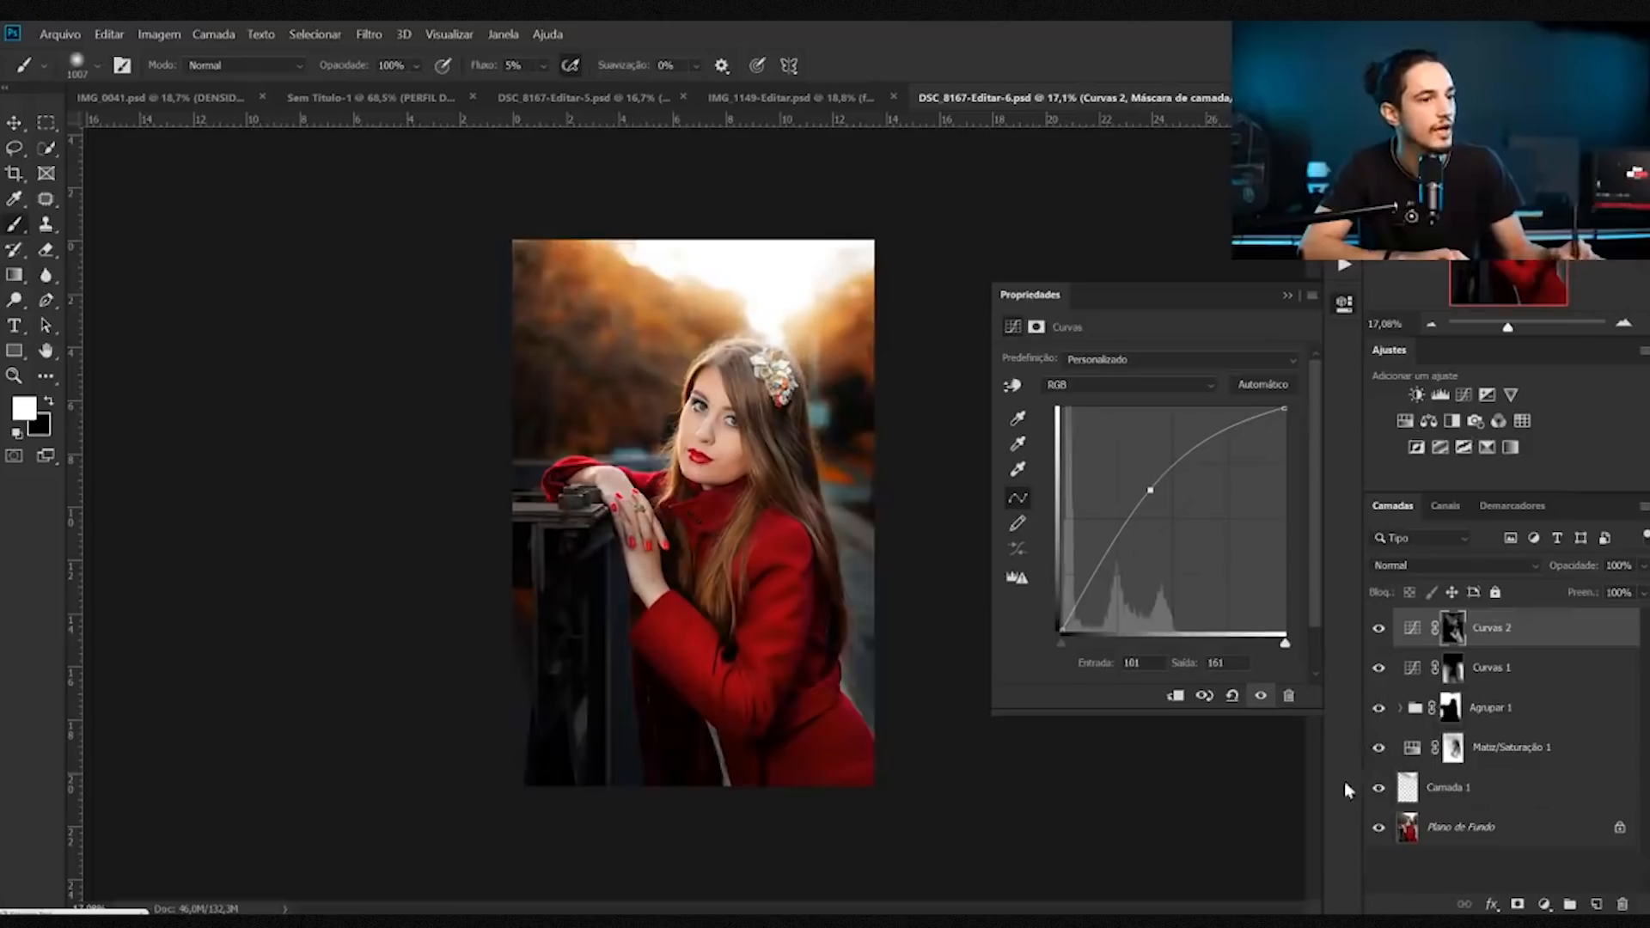
click(1378, 788)
click(1378, 787)
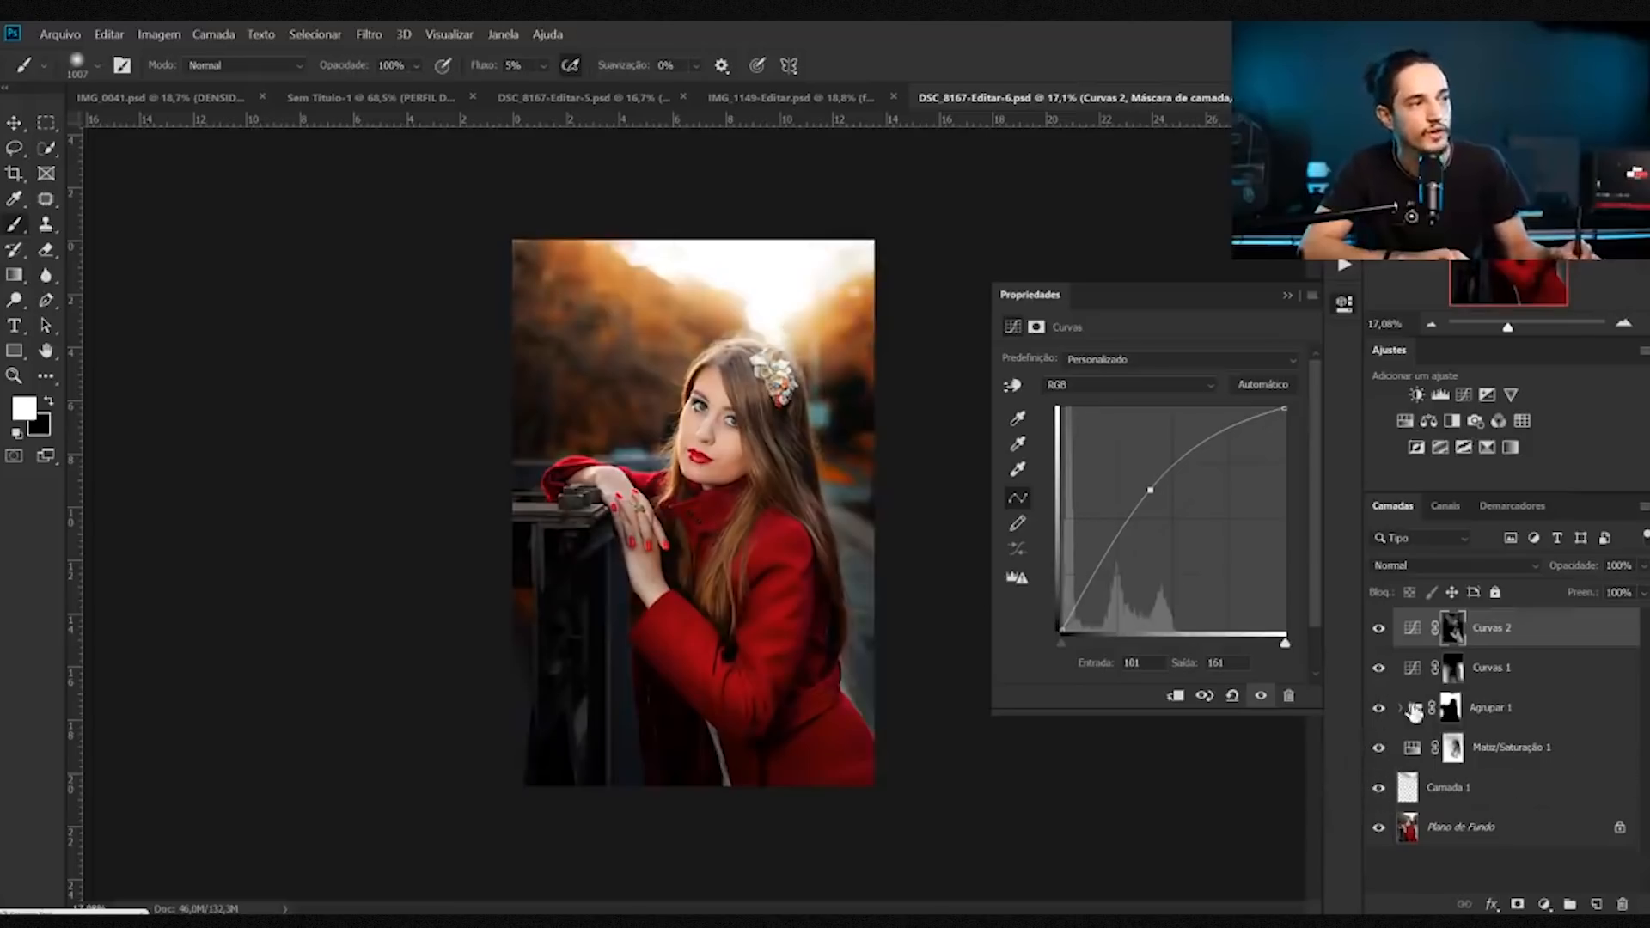
alt+click(1378, 829)
alt+click(1377, 829)
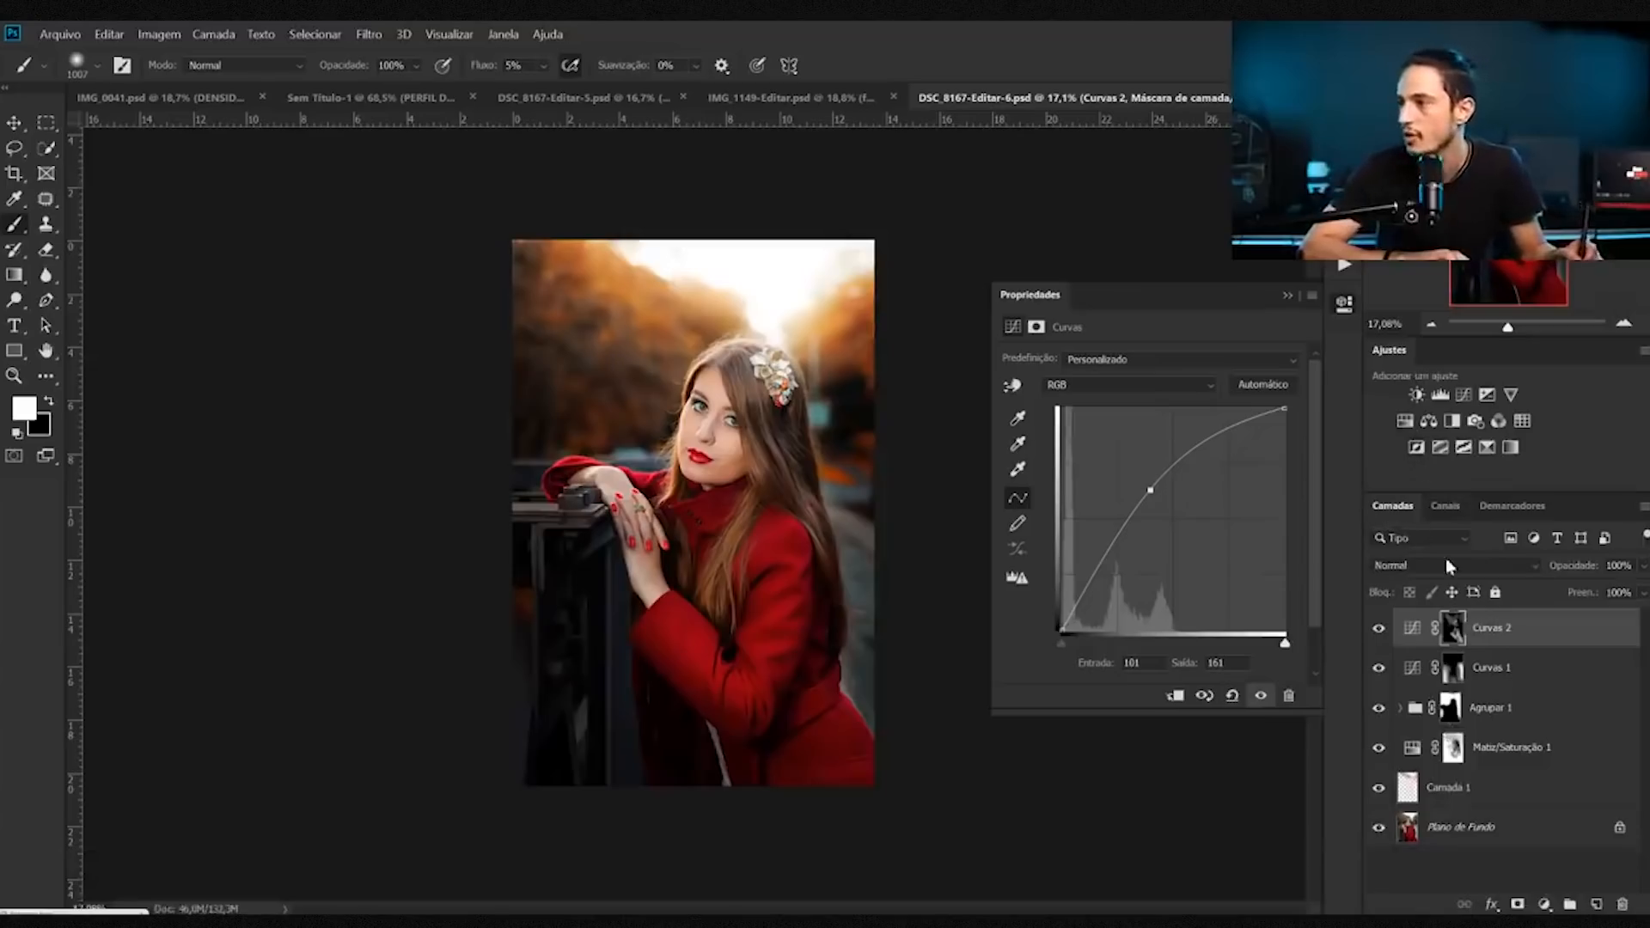
Add a third Curves layer and shape its RGB curve with shadow and highlight points, black output raised to 11 and white output slightly lowered
click(1463, 395)
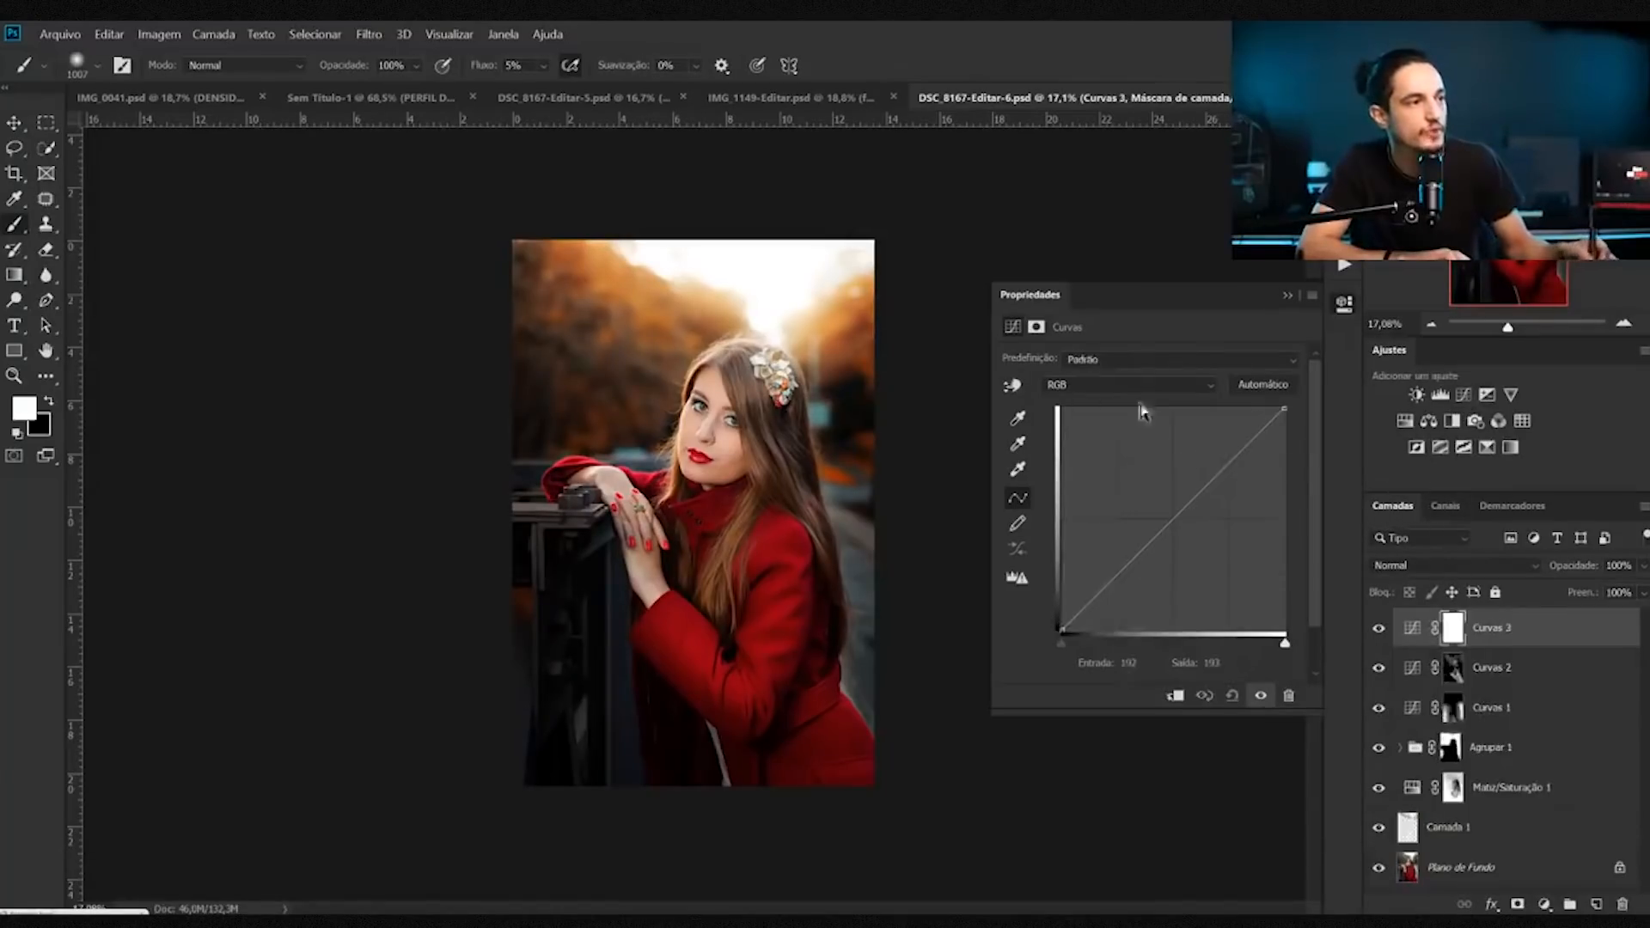
drag(1218, 477, 1214, 458)
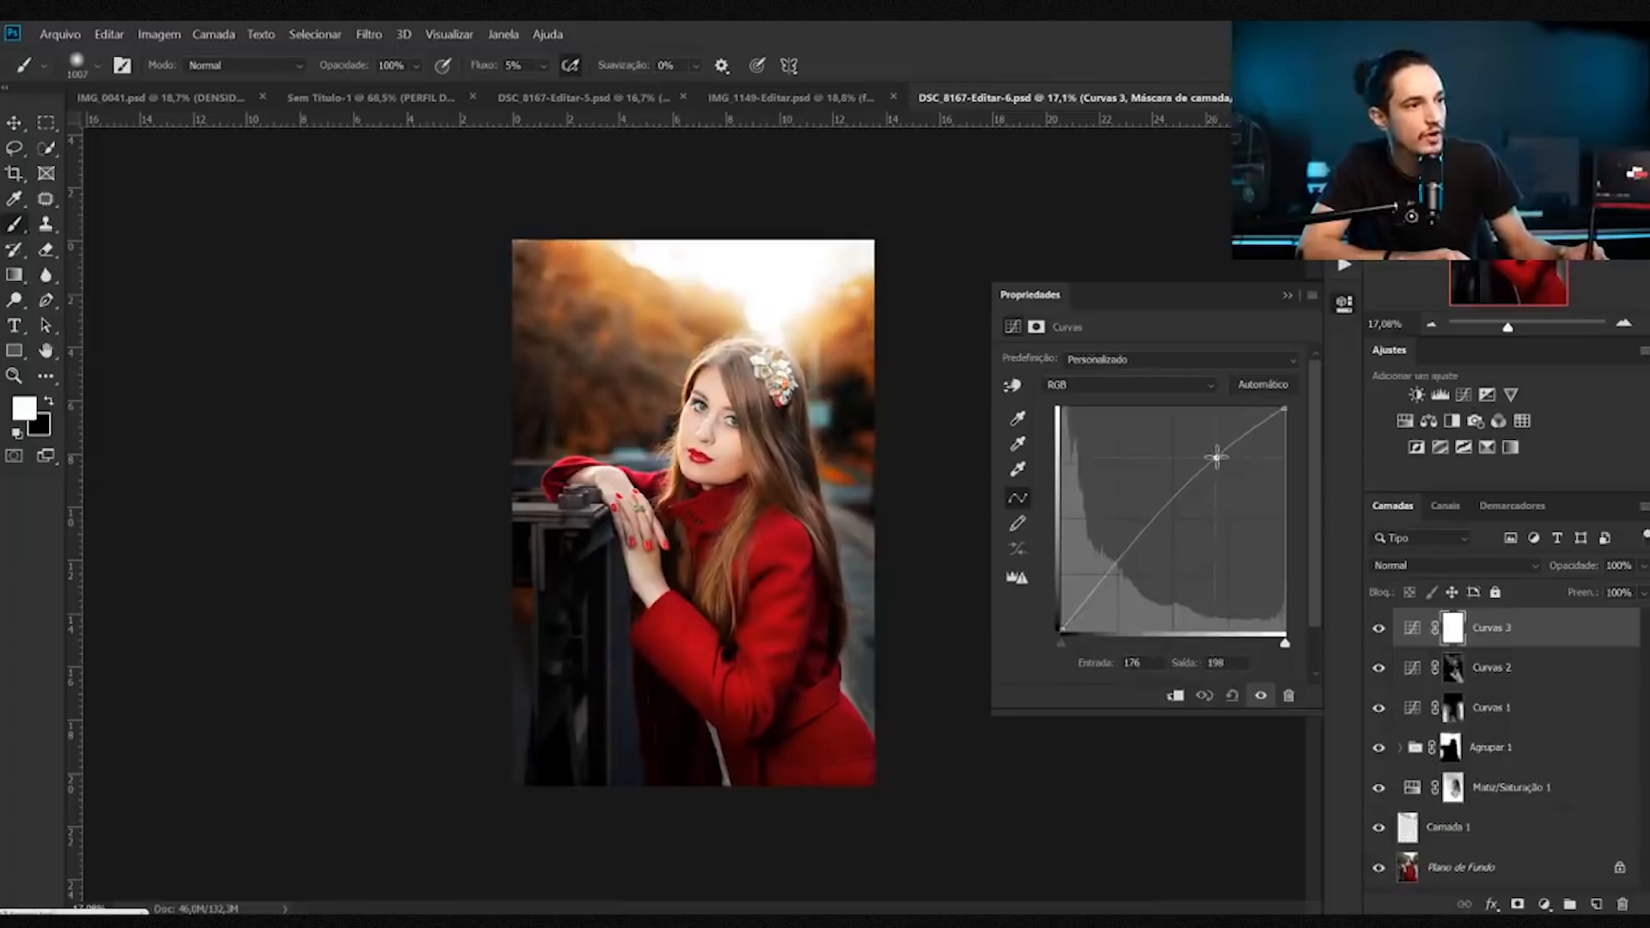
click(1114, 574)
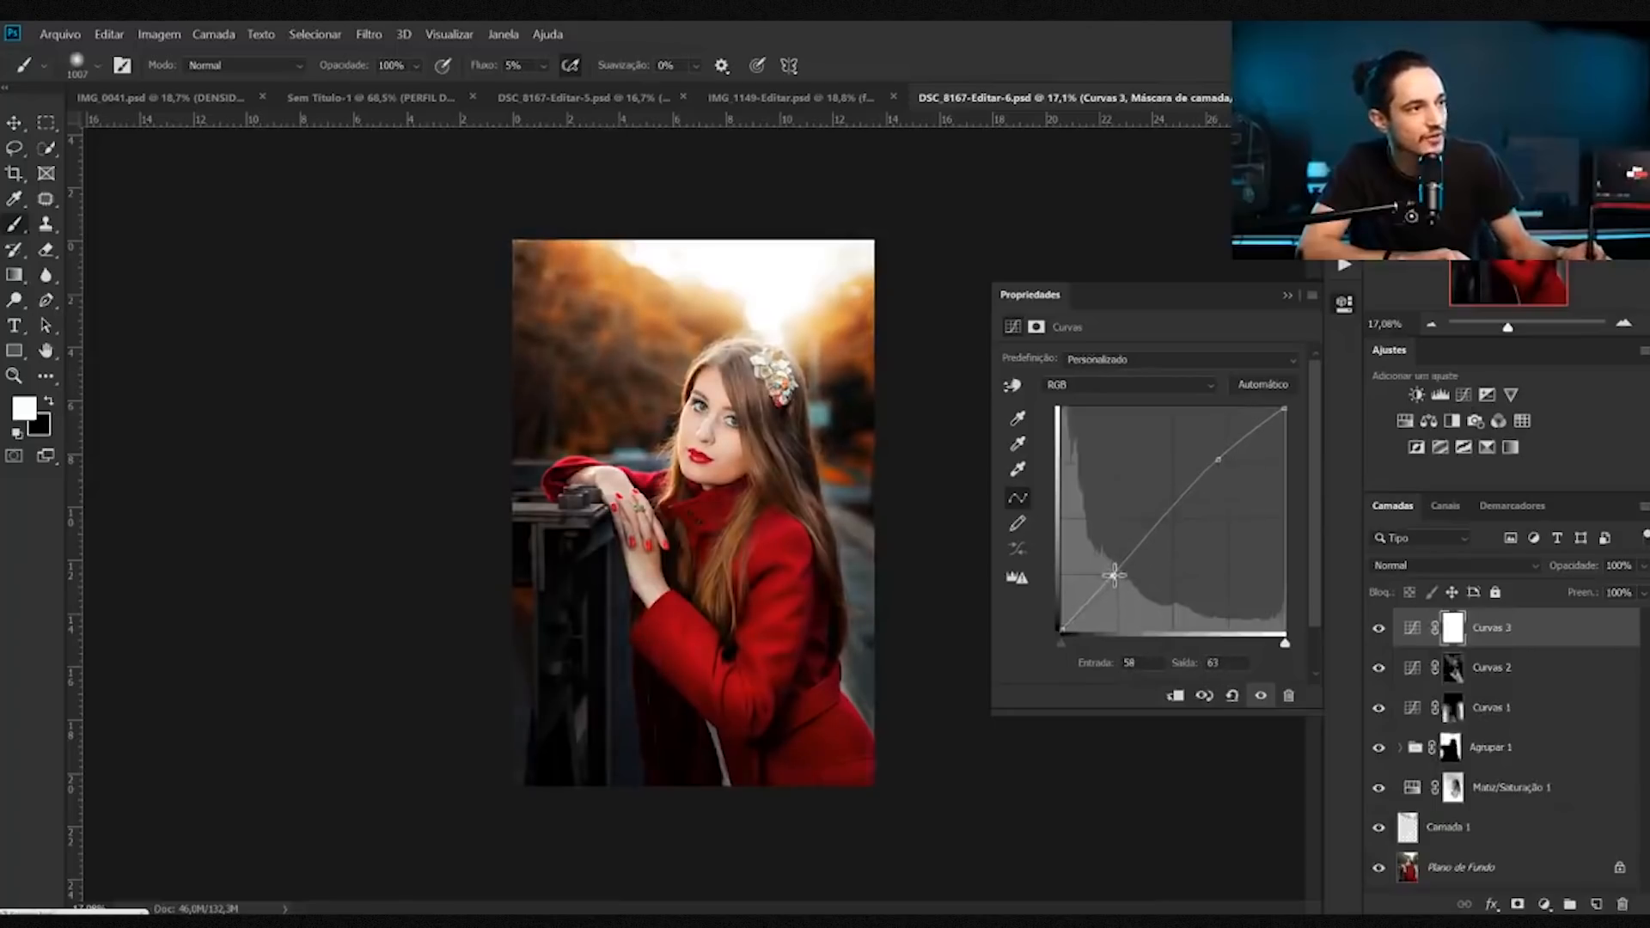
drag(1056, 619, 1050, 615)
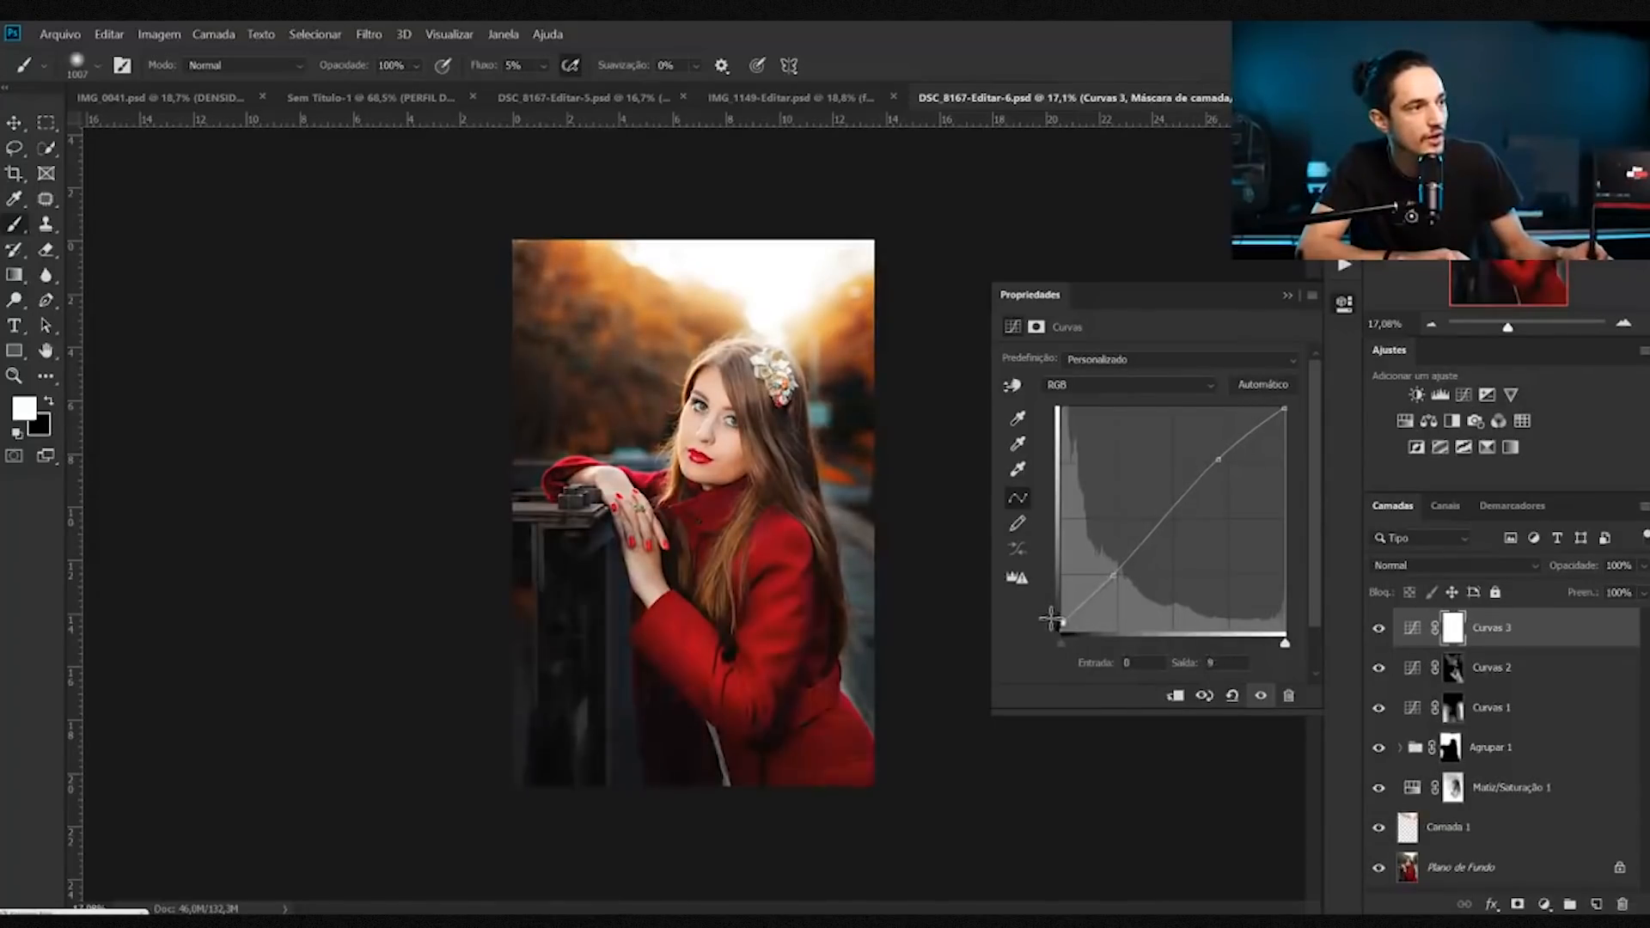
drag(1278, 413, 1315, 425)
drag(1218, 460, 1223, 462)
drag(1114, 577, 1115, 582)
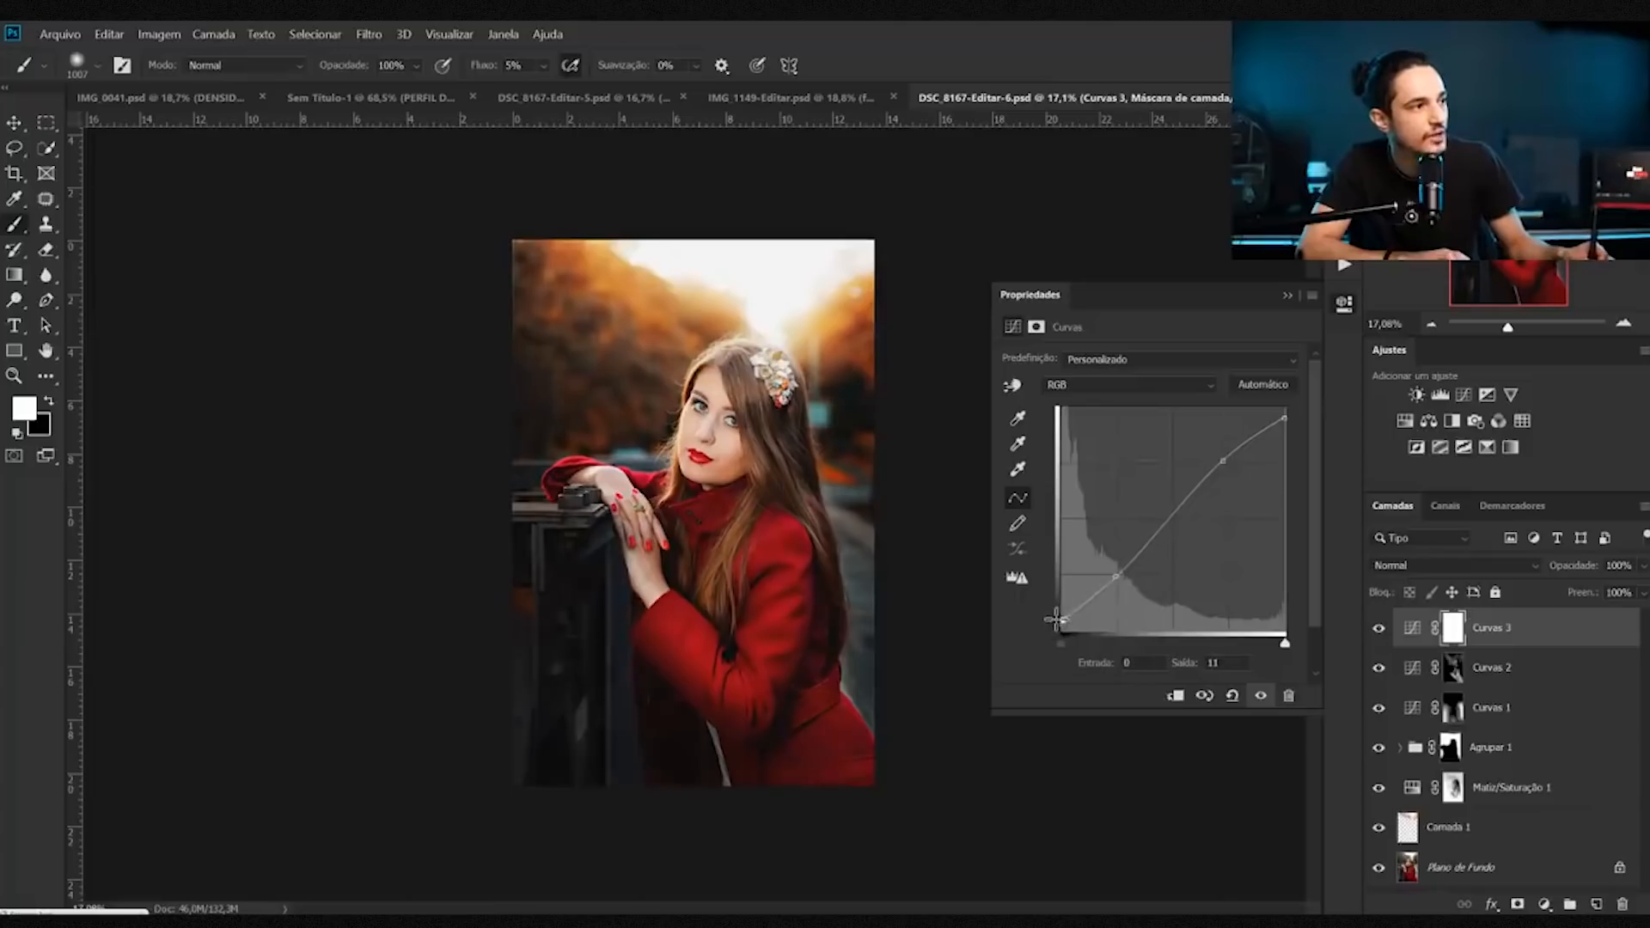
On the new Curves layer's blue channel, lower the white point's output to 227 and raise the black point's output to 13
click(1070, 386)
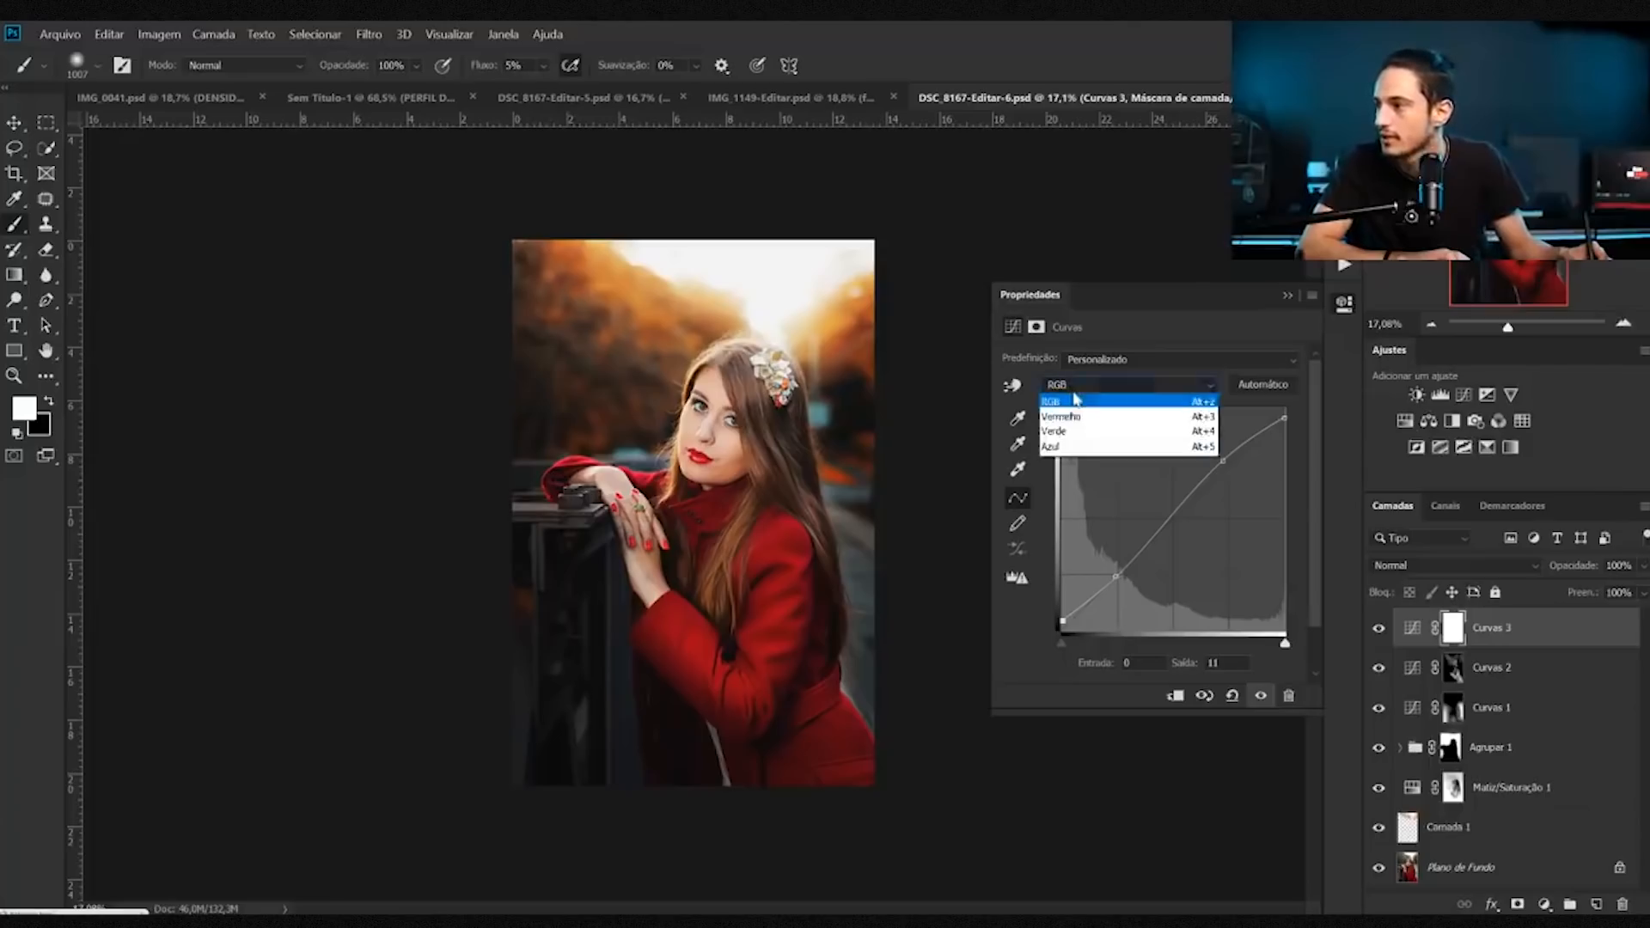
click(1071, 447)
drag(1286, 412, 1301, 437)
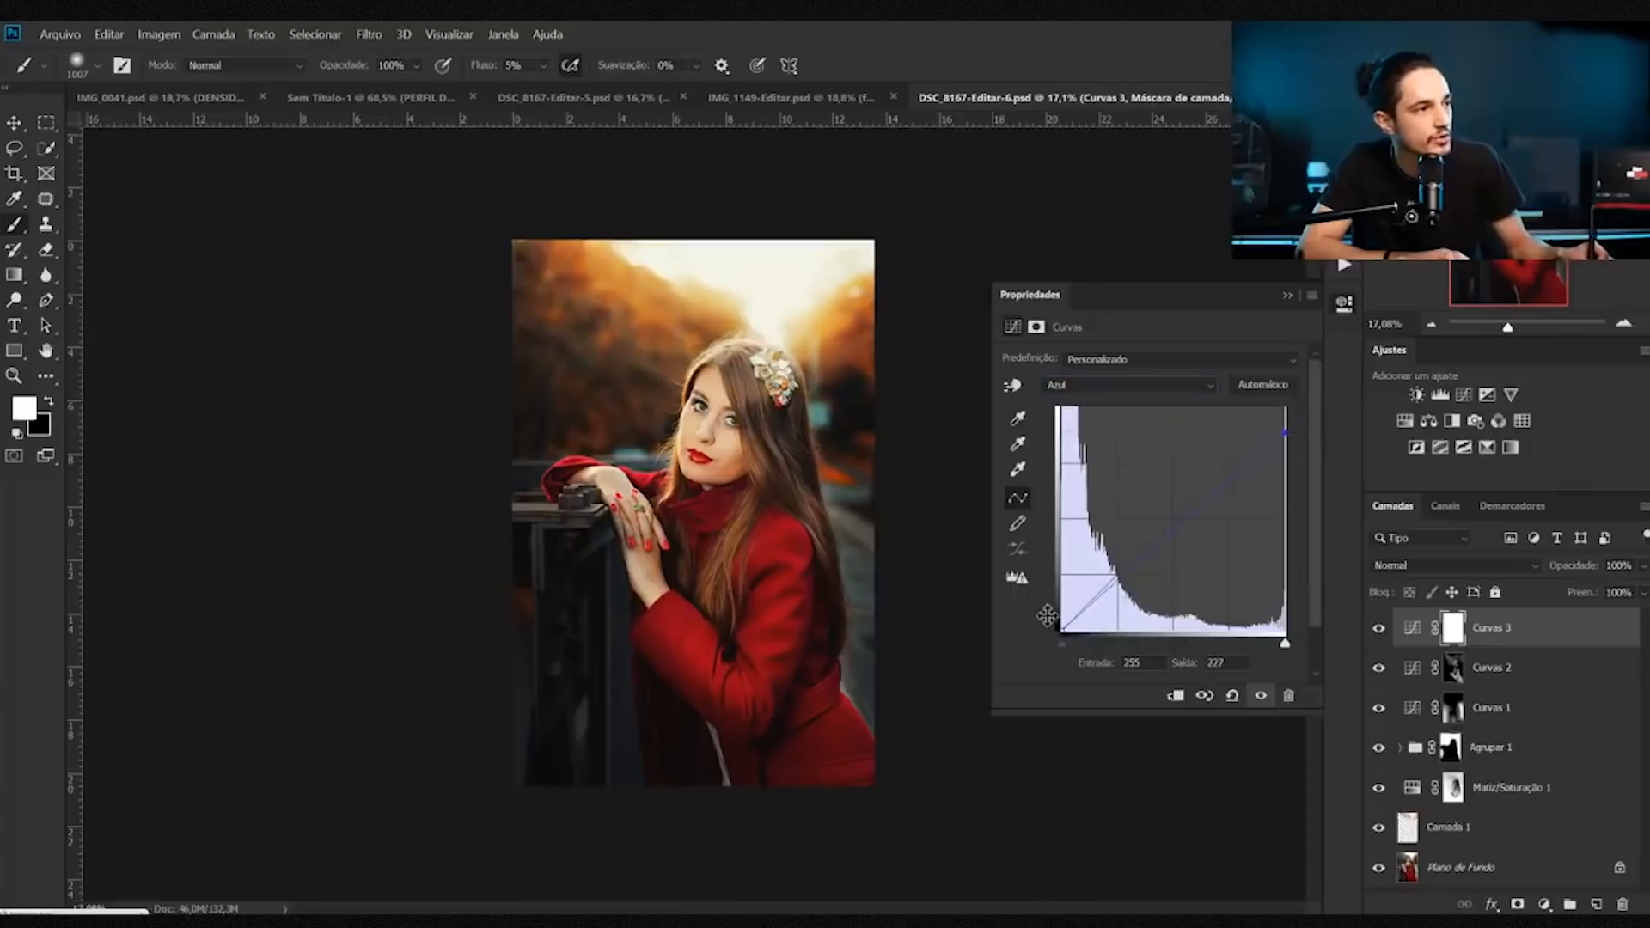
drag(1060, 634, 1049, 616)
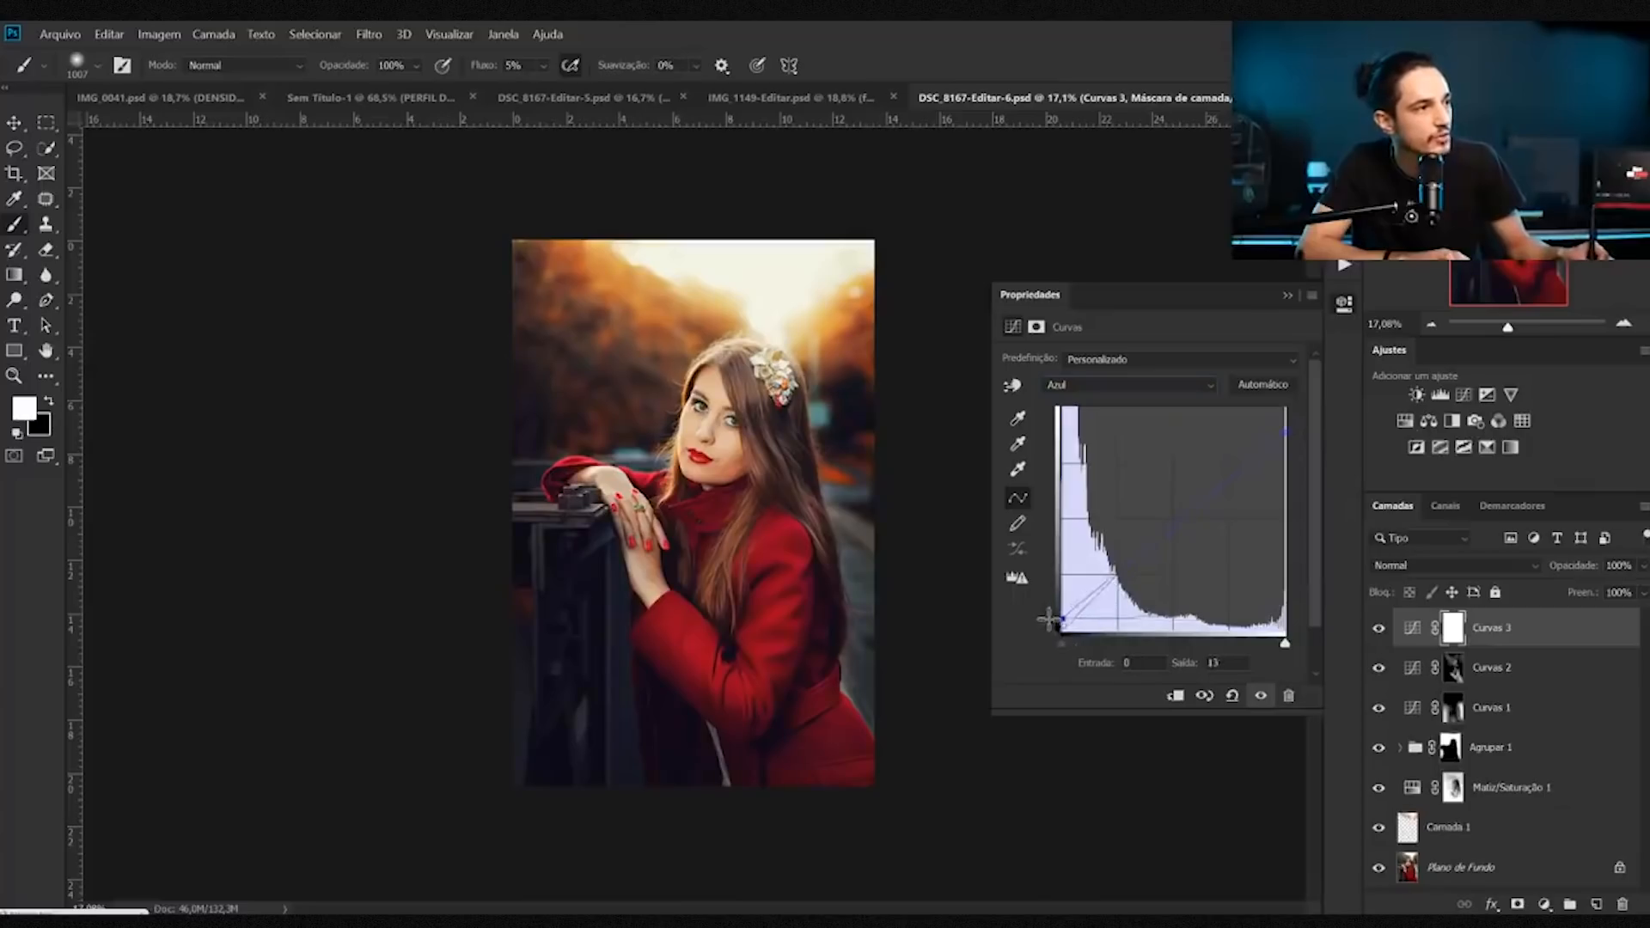
click(1344, 304)
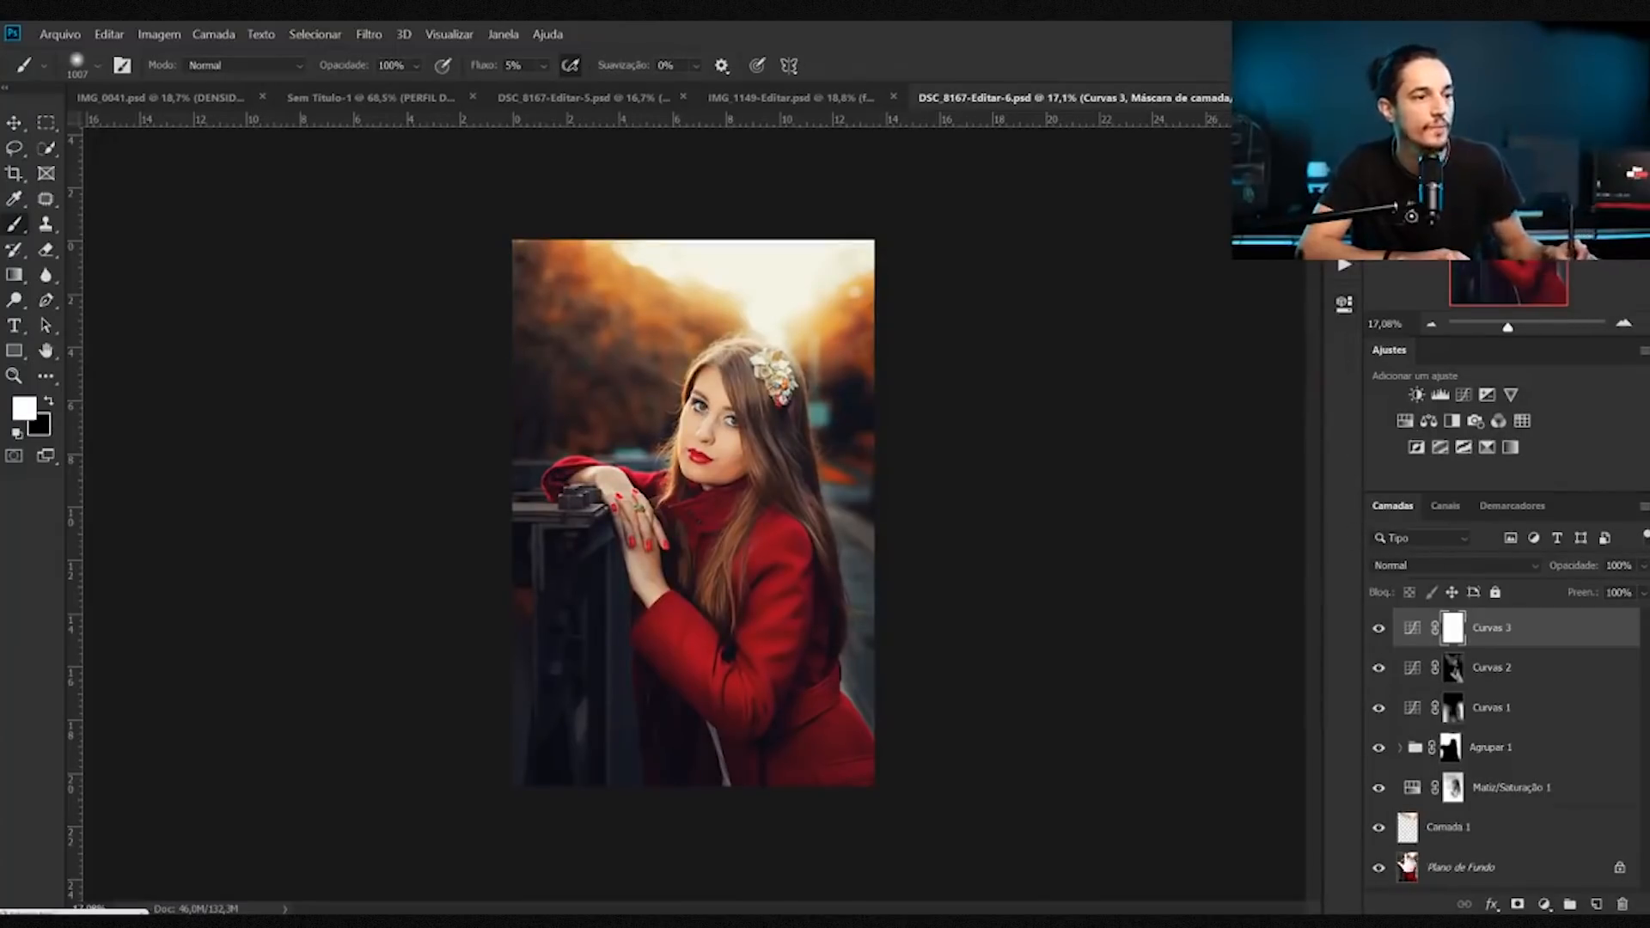
Toggle all layers above the background off and on to compare the original portrait with the finished grade
alt+click(1378, 867)
alt+click(1379, 868)
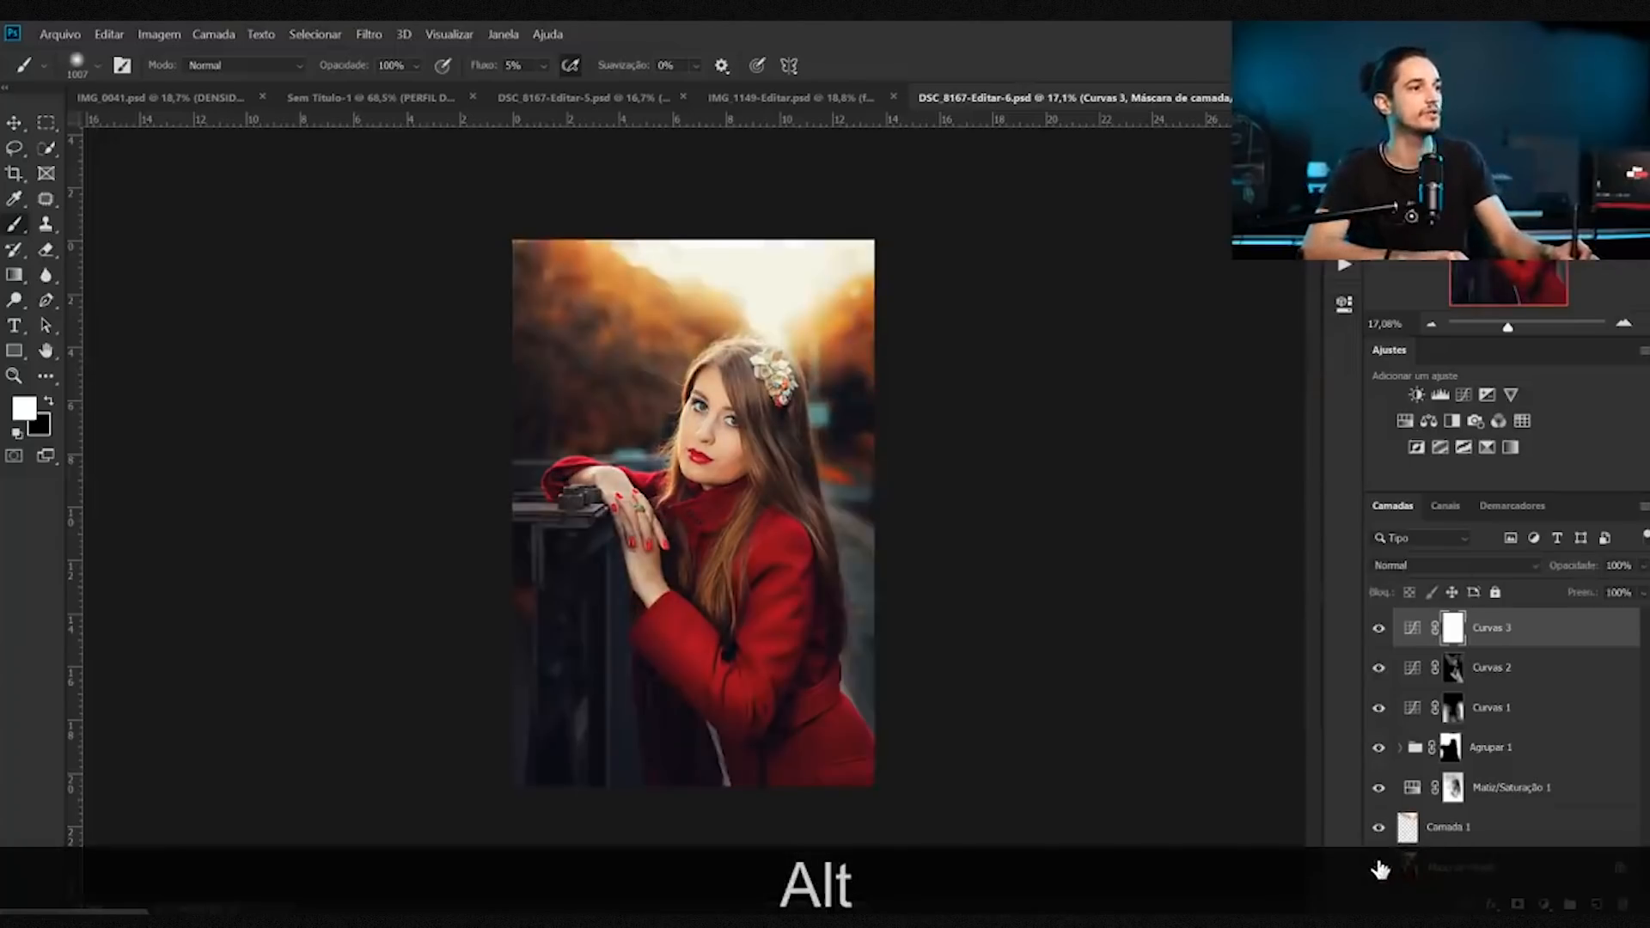
alt+click(1378, 868)
alt+click(1379, 870)
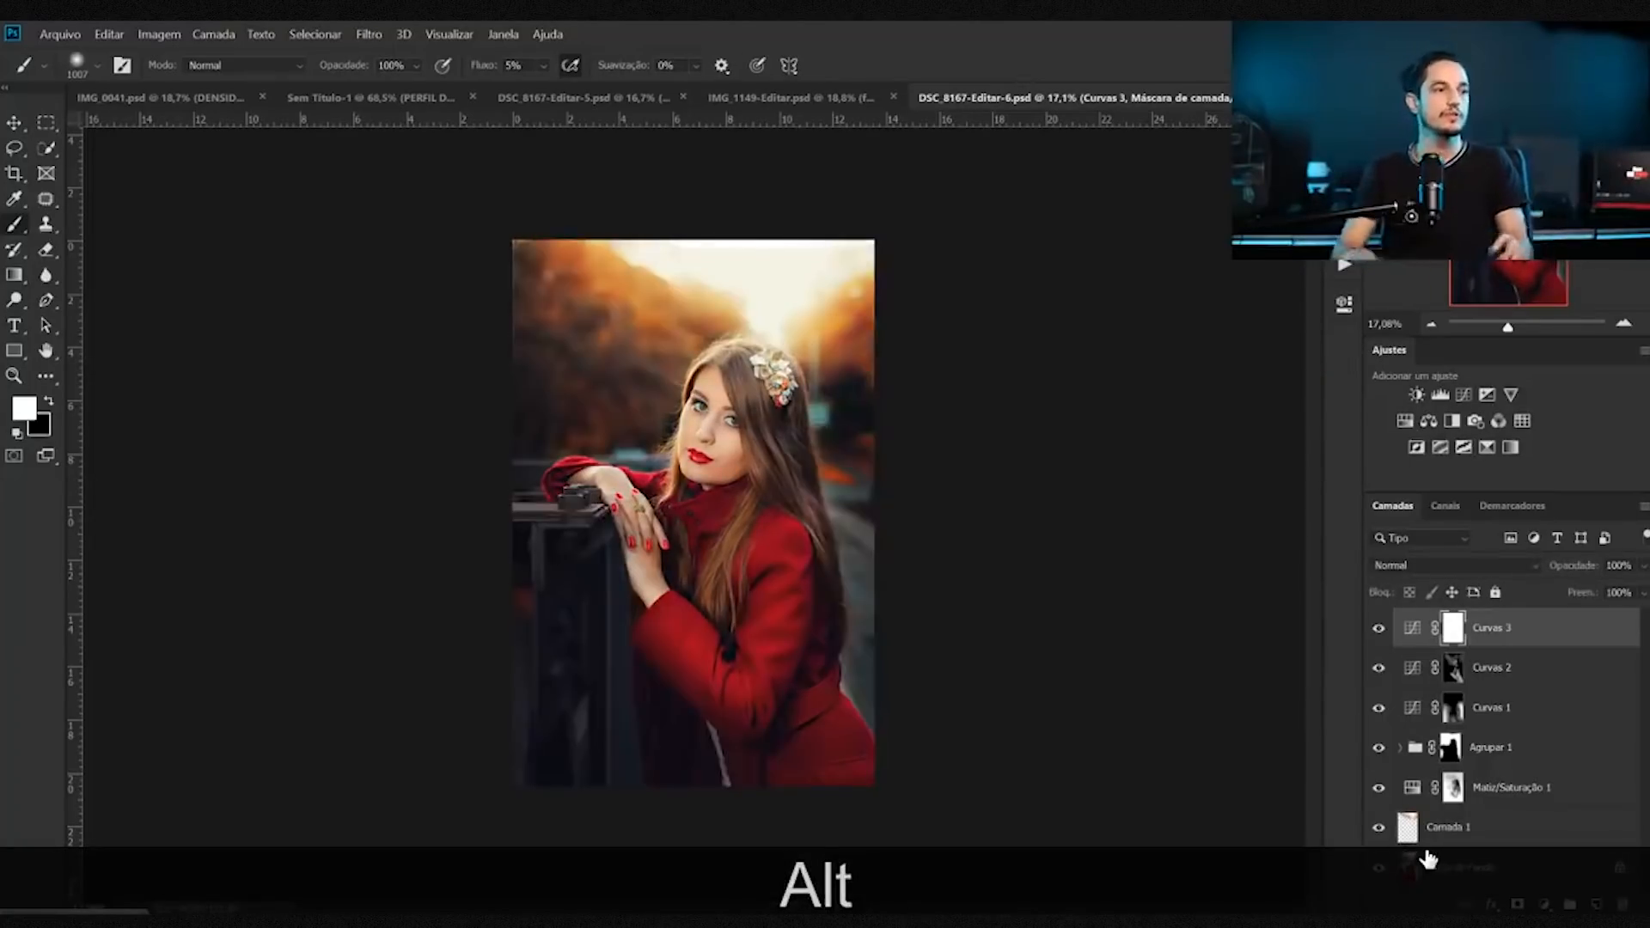
key(ctrl+alt+KP_0)
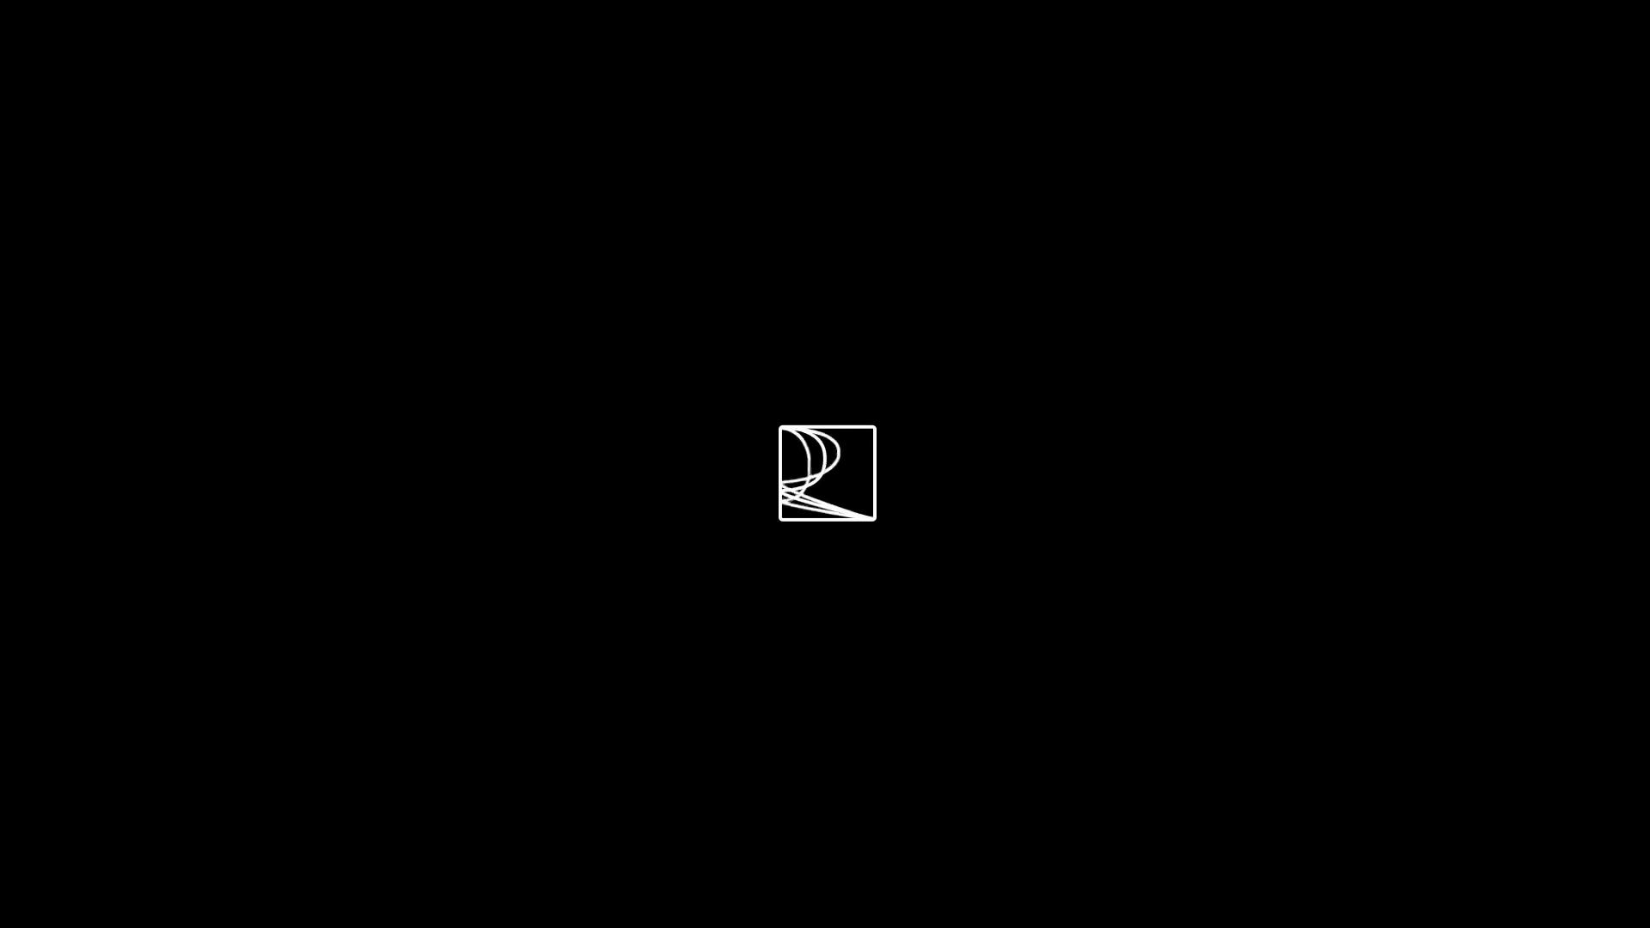